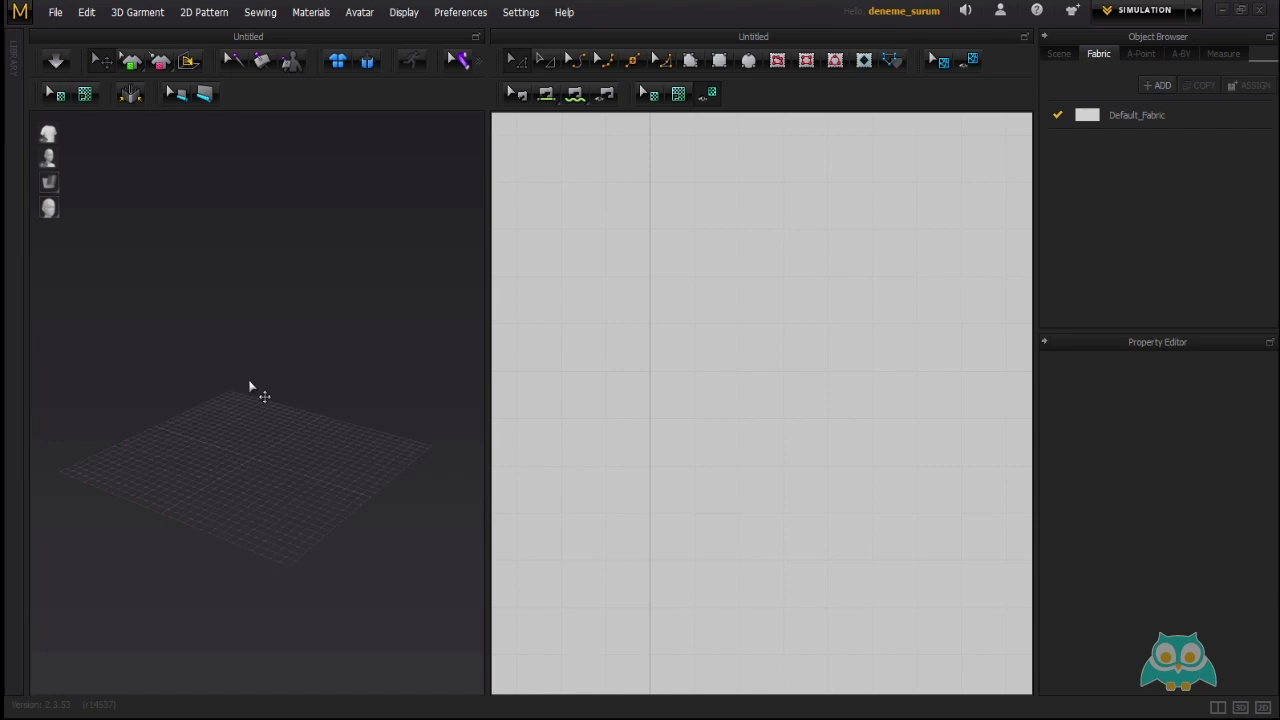
Open the Segment_sewing project from the 32-Segment_sewing folder without saving the current scene.
left_click(264, 14)
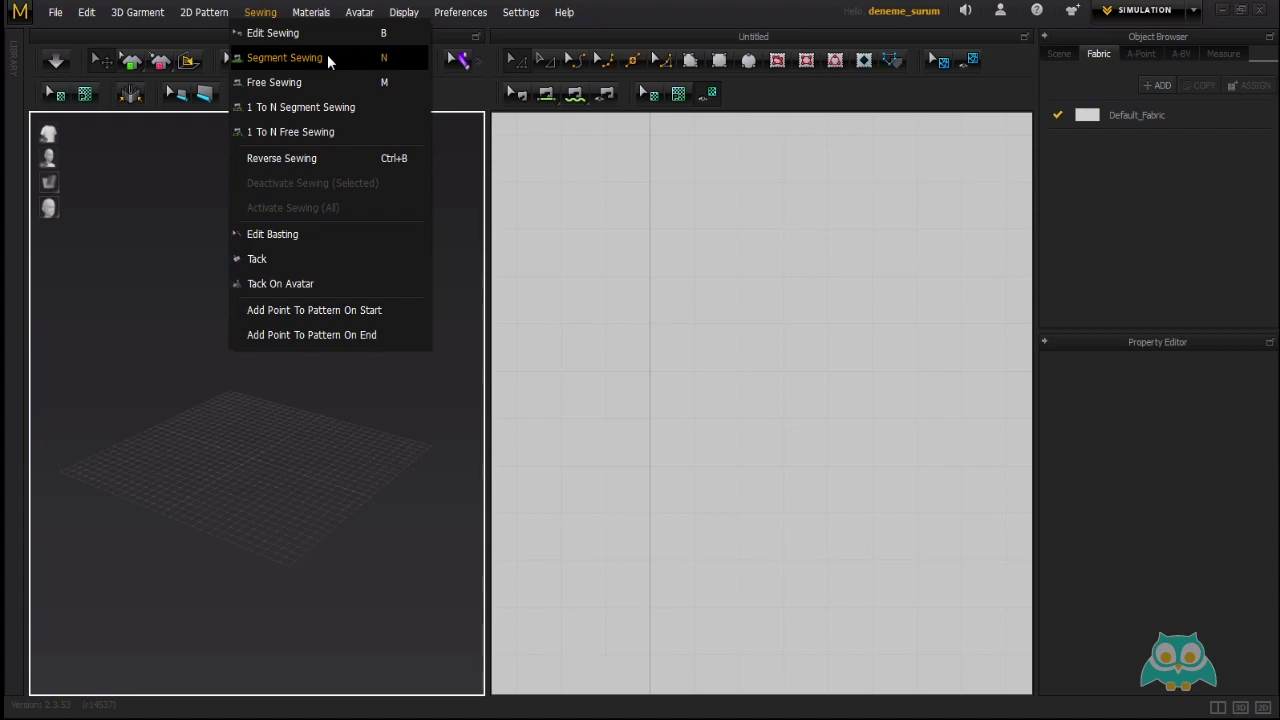
left_click(55, 12)
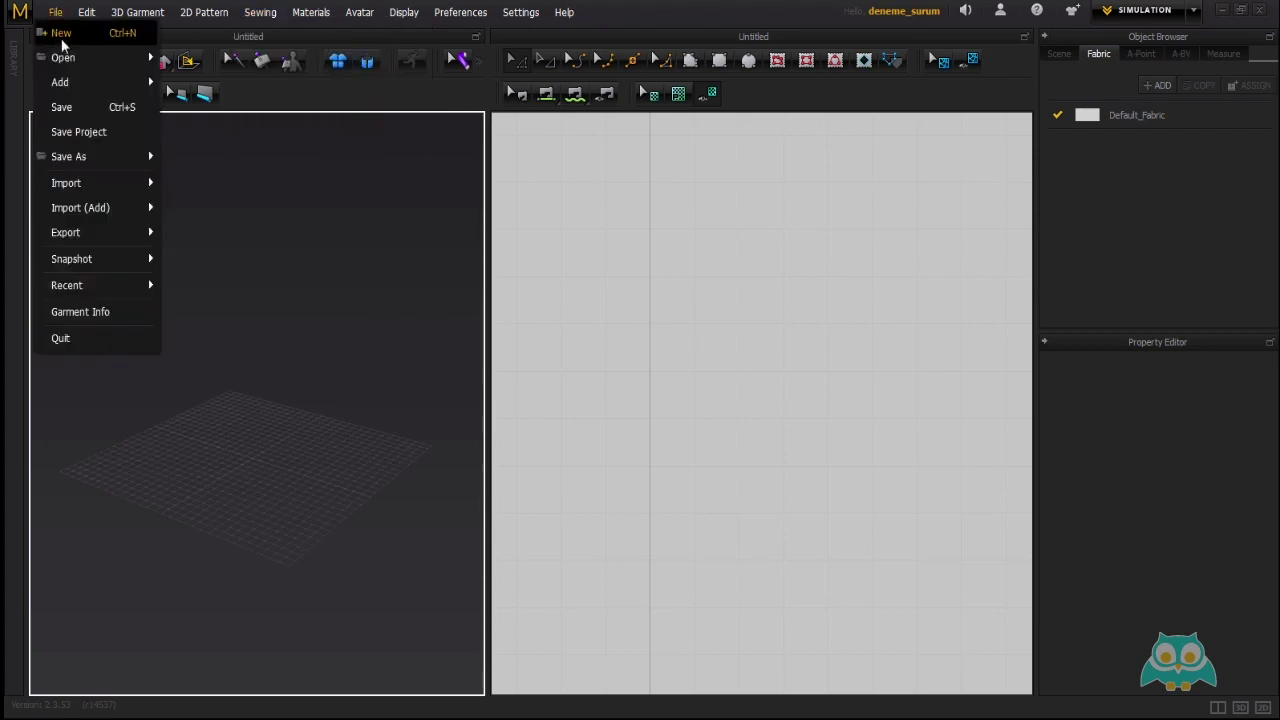
mouse_move(126, 56)
left_click(195, 87)
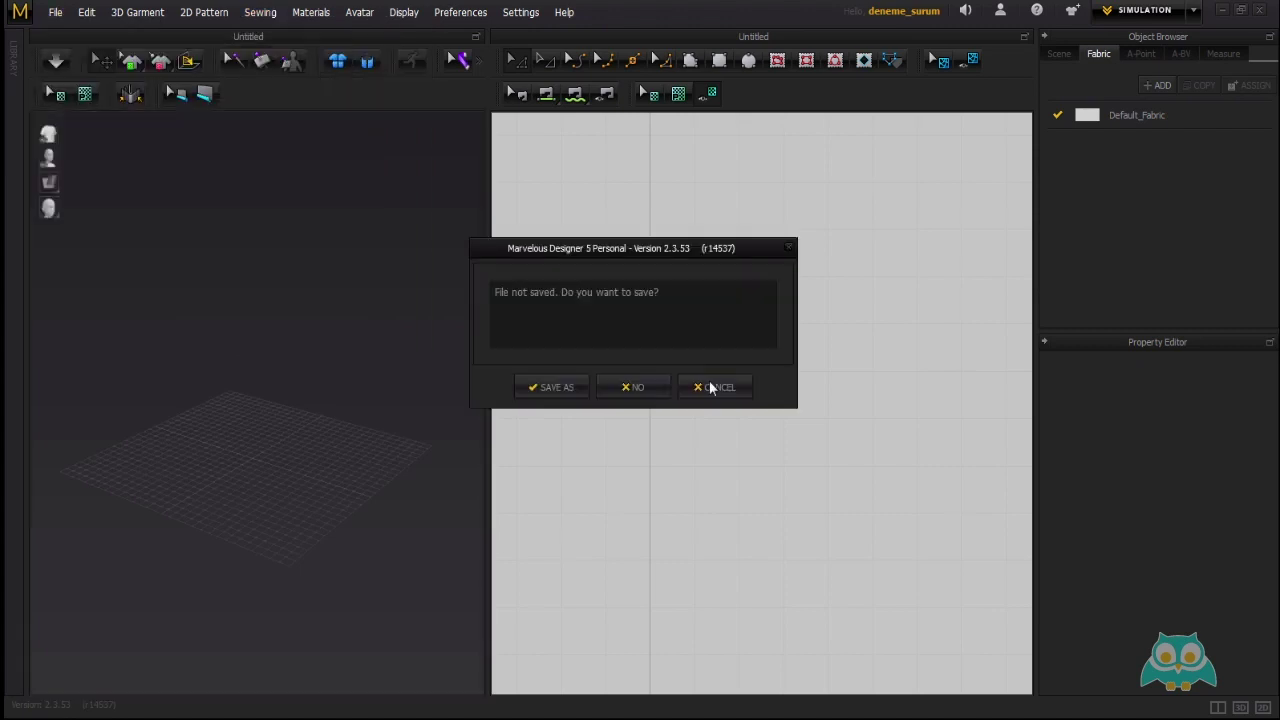
left_click(638, 388)
left_click(185, 38)
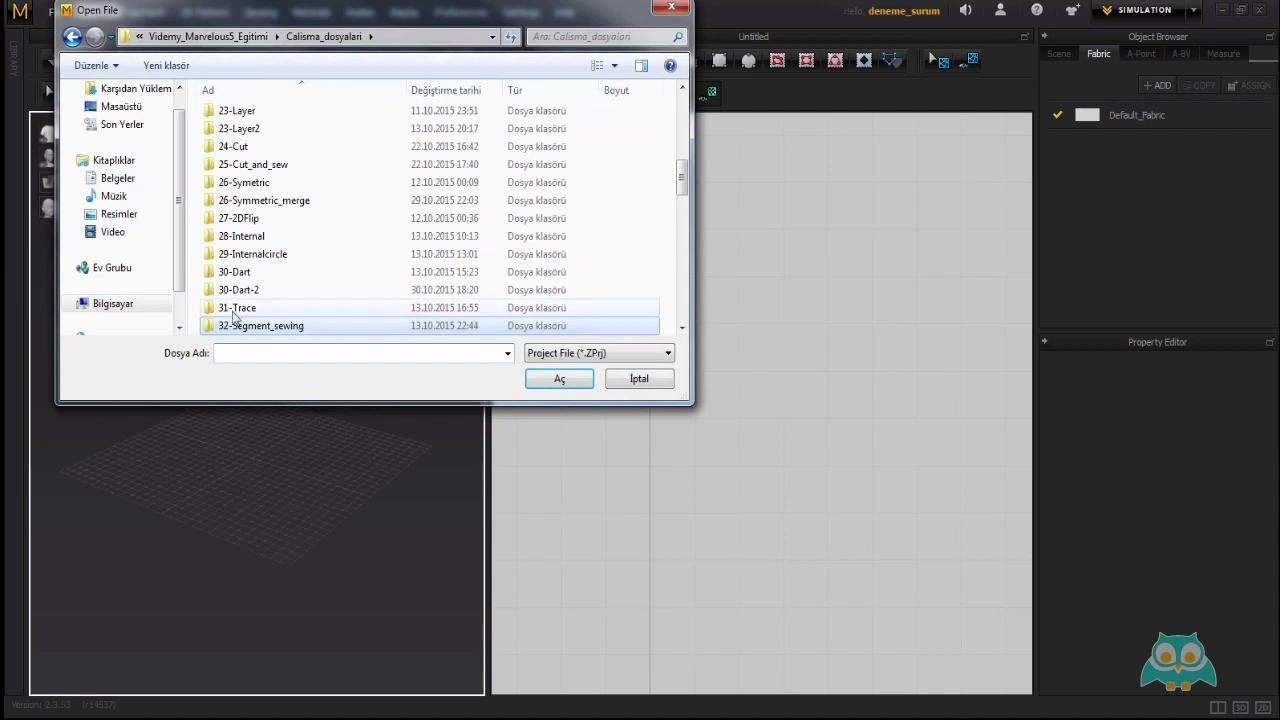
double_click(317, 328)
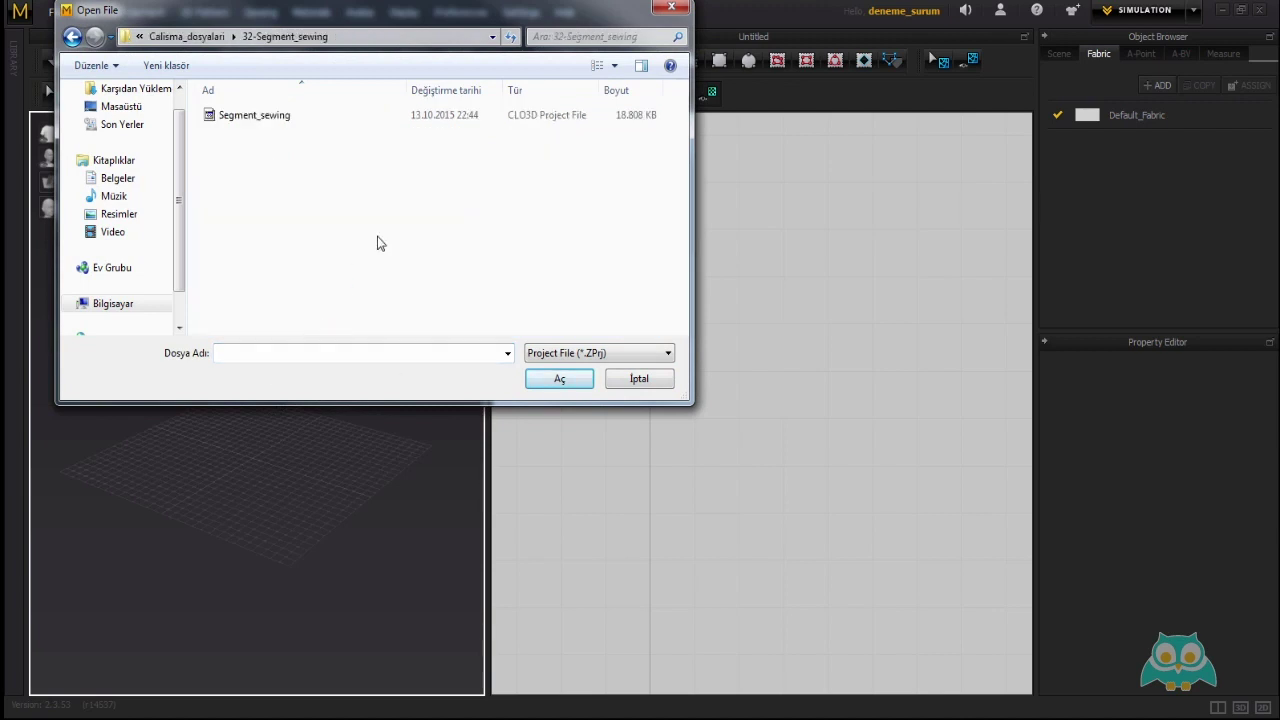
left_click(248, 118)
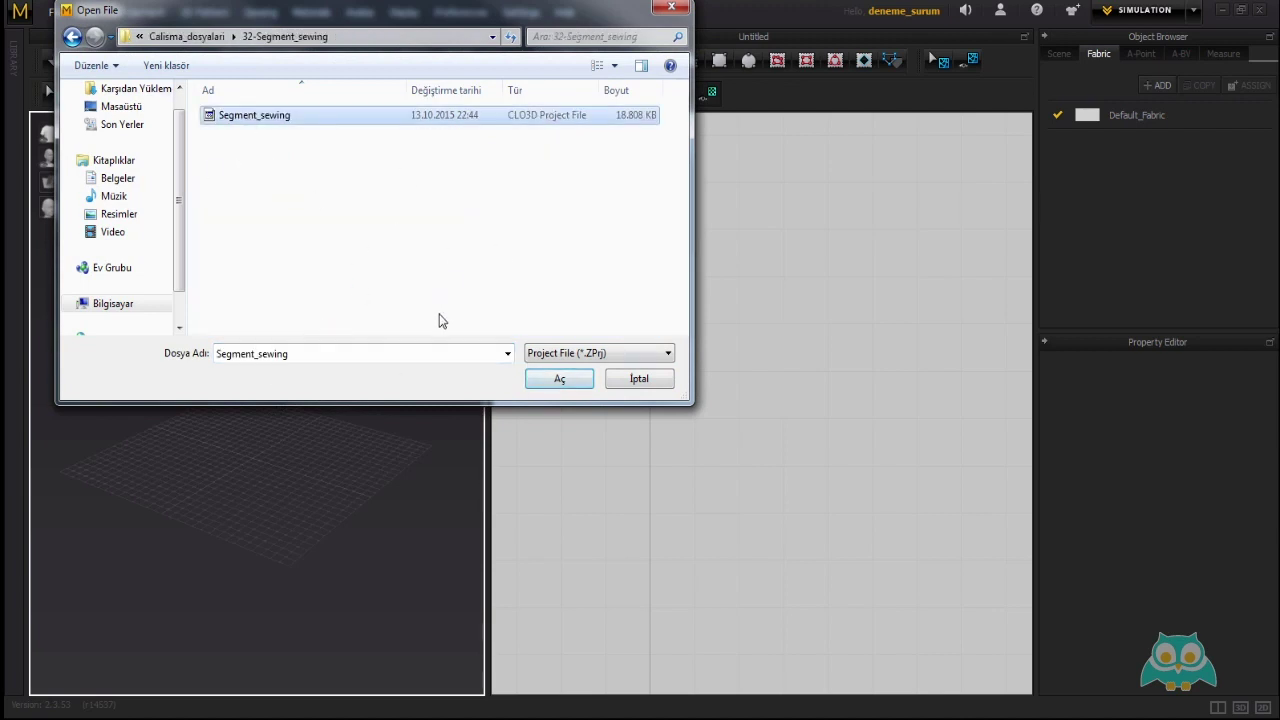
left_click(544, 383)
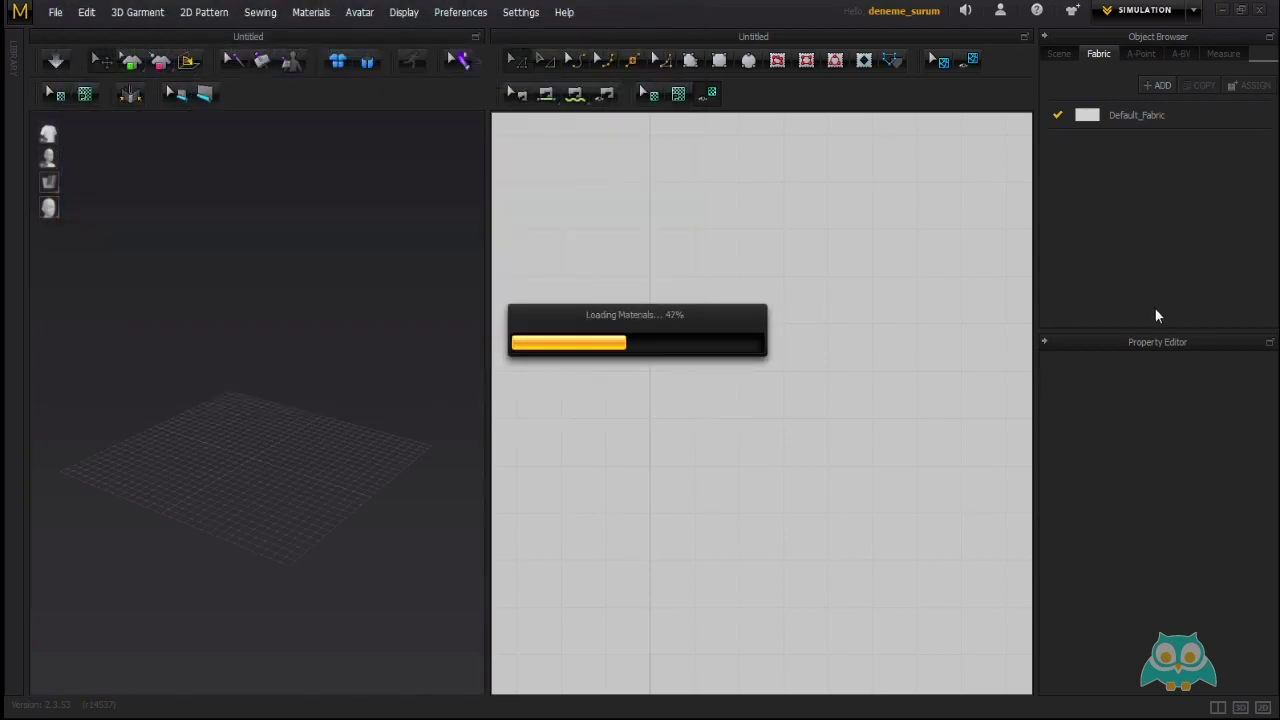
Activate the Segment Sewing tool for joining the dress pattern pieces.
right_click_drag(323, 380, 362, 386)
scroll(311, 389, "up", 1)
middle_click_drag(298, 401, 283, 348)
right_click_drag(281, 349, 258, 370)
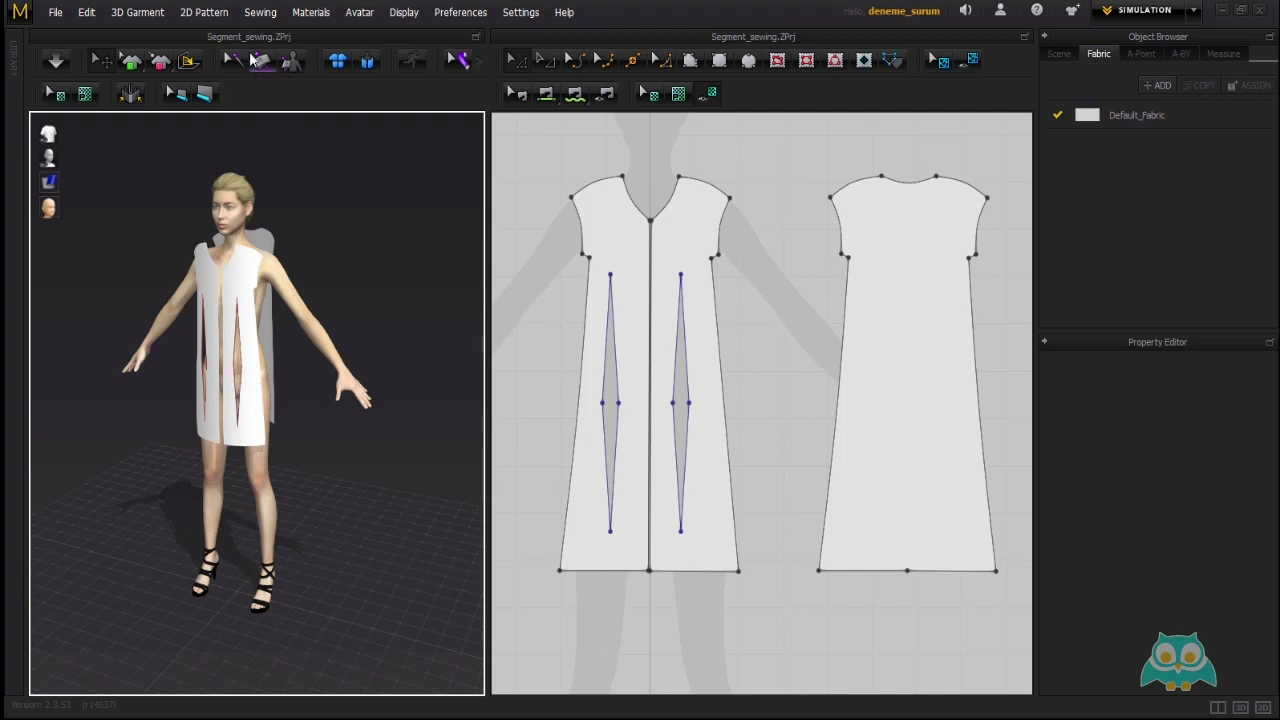
left_click(261, 15)
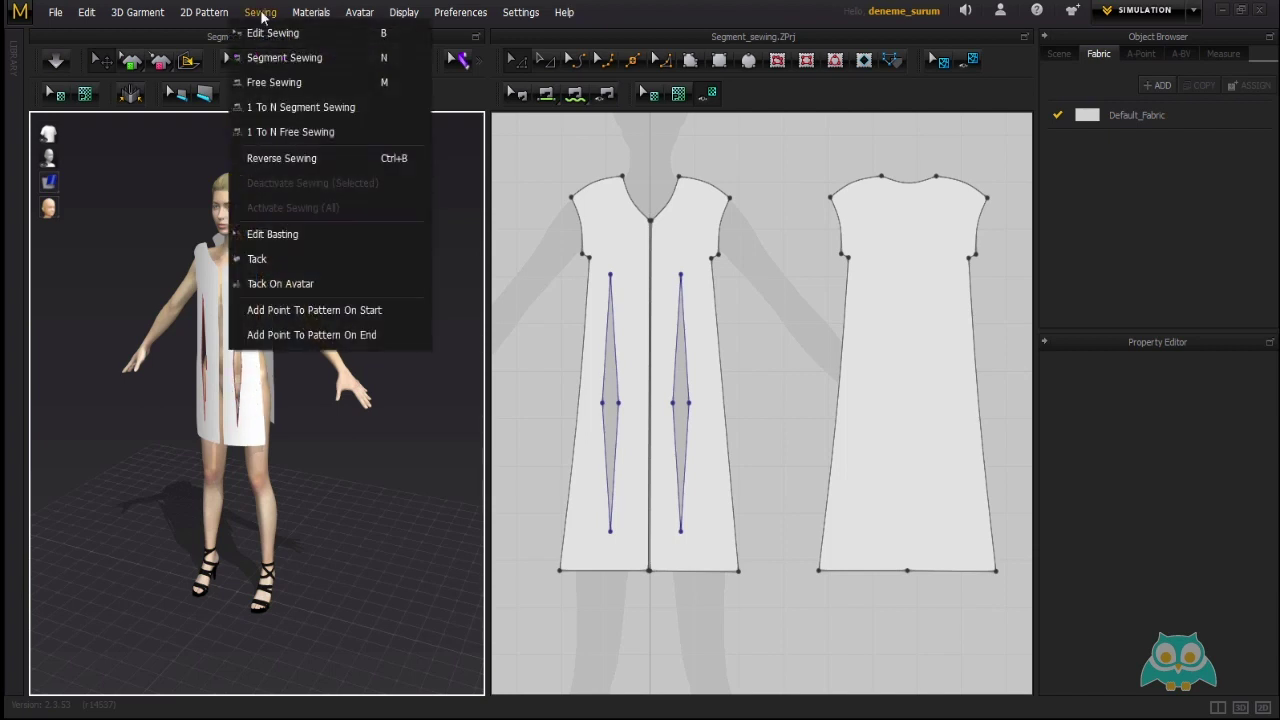
left_click(309, 56)
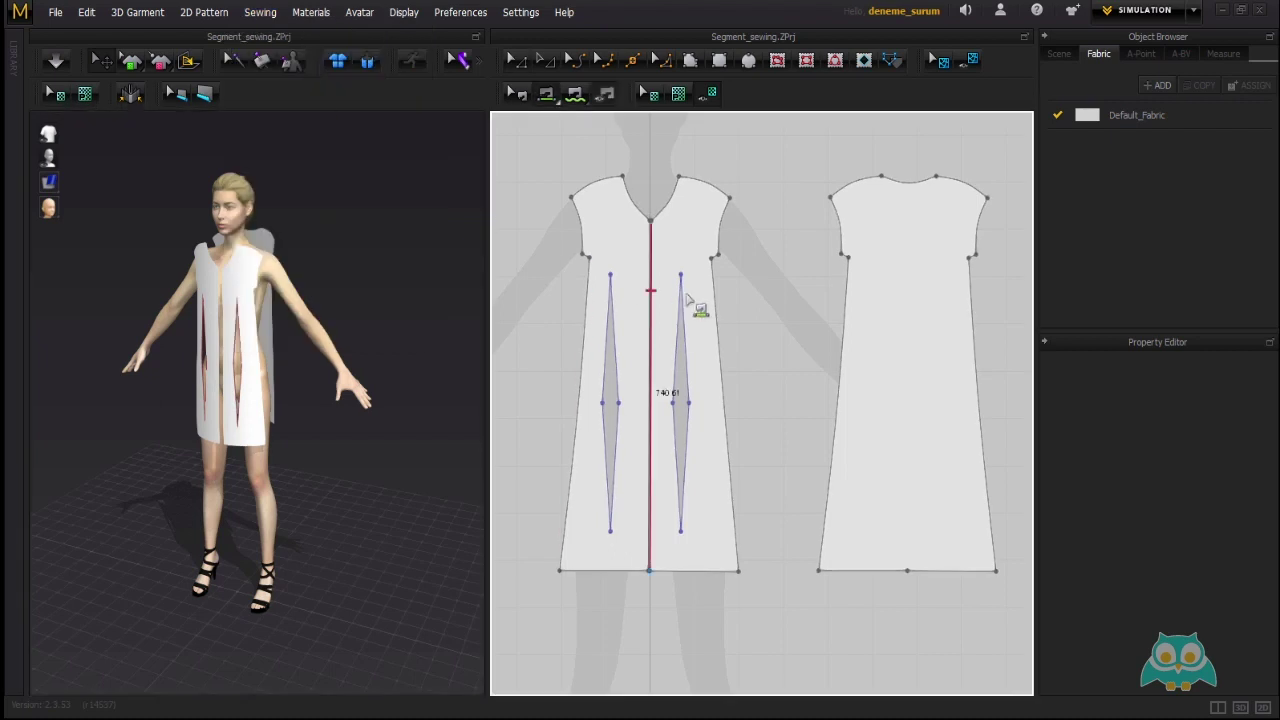
right_click_drag(786, 277, 760, 281)
left_click(628, 218)
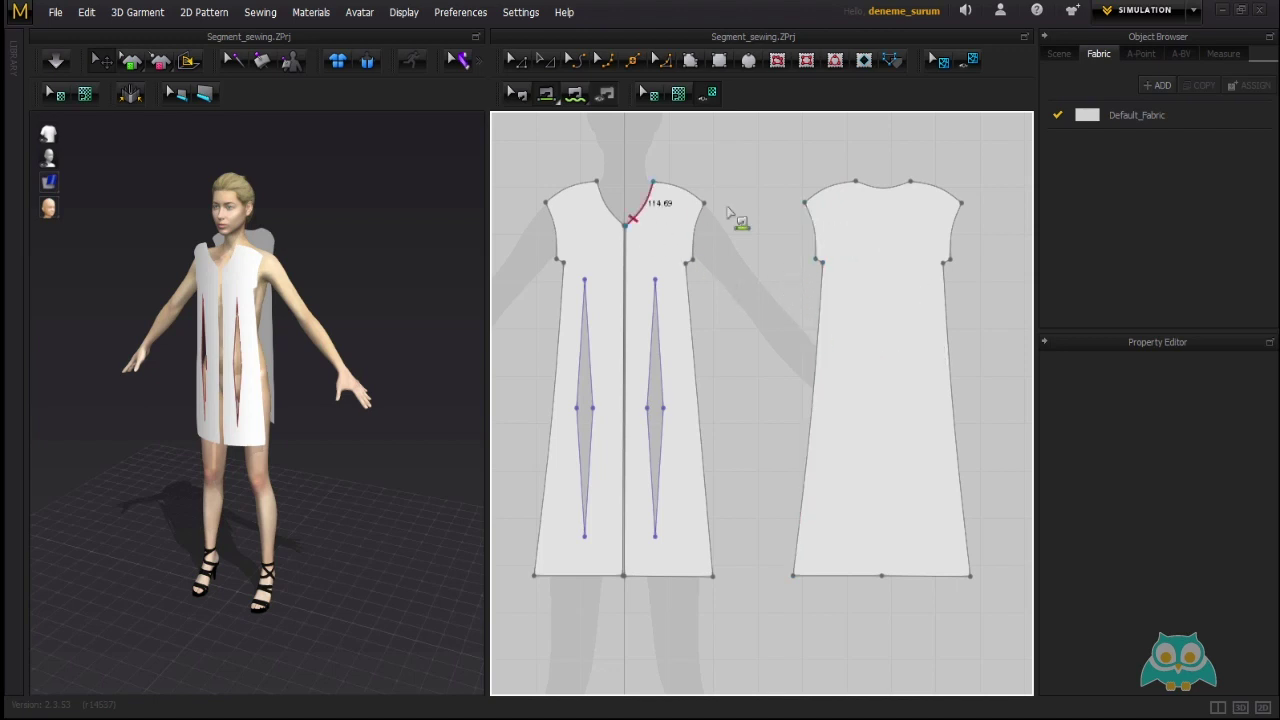
Select the back panel on the avatar to locate its 2D pattern, and clear the selection.
right_click_drag(386, 373, 217, 230)
left_click(217, 232)
right_click_drag(286, 357, 720, 375)
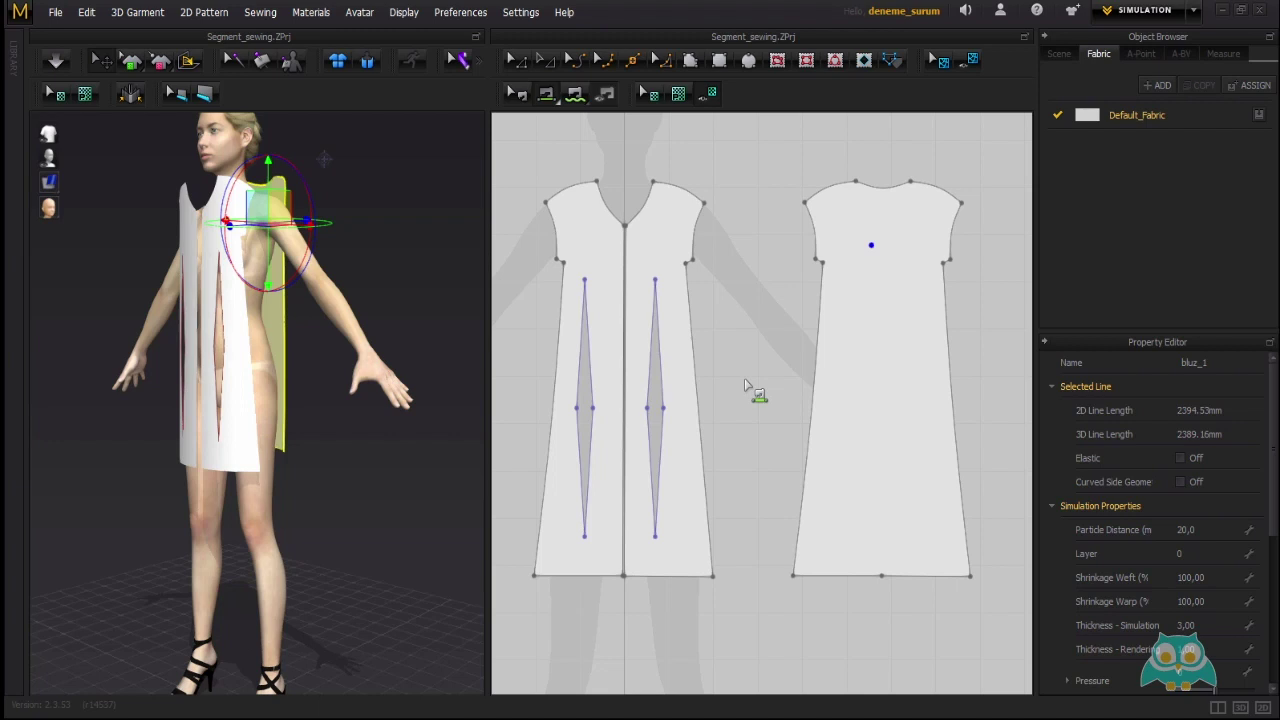
right_click_drag(349, 440, 308, 413)
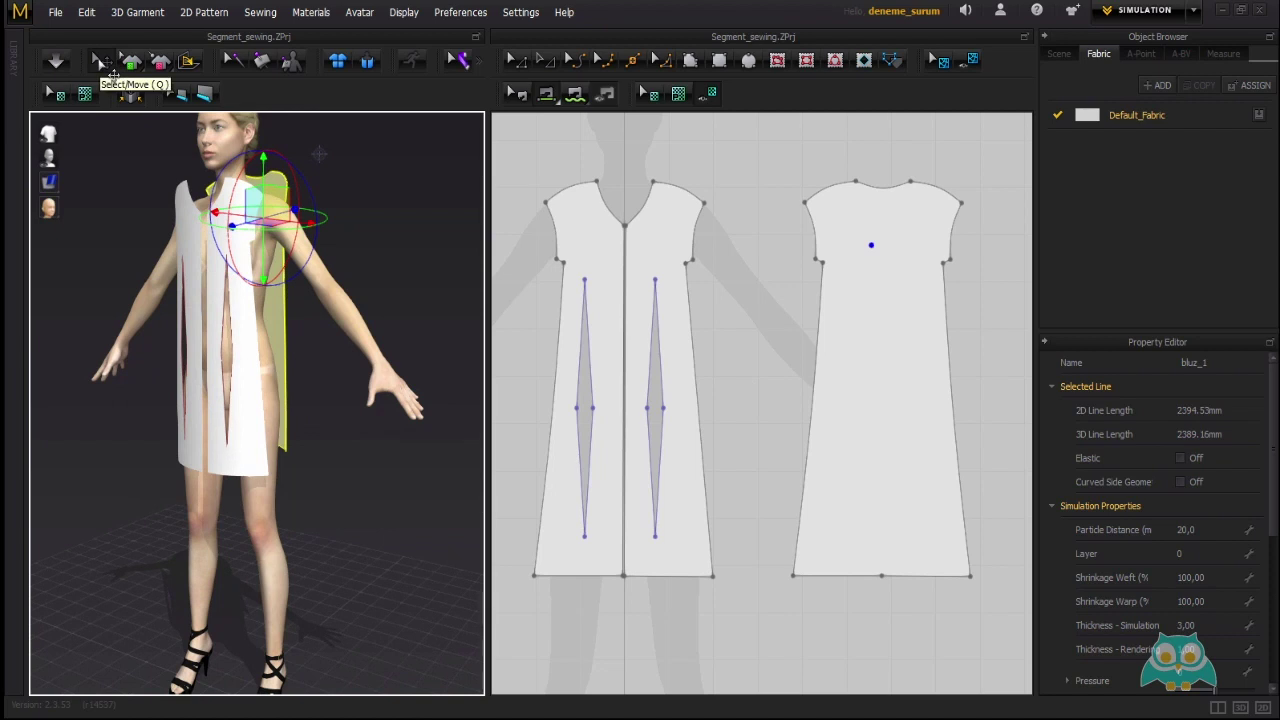
left_click(334, 466)
Select the avatar's left front panel at its side edge in 3D and examine the corresponding edge of the 2D pattern.
scroll(290, 420, "up", 5)
right_click_drag(250, 352, 190, 318)
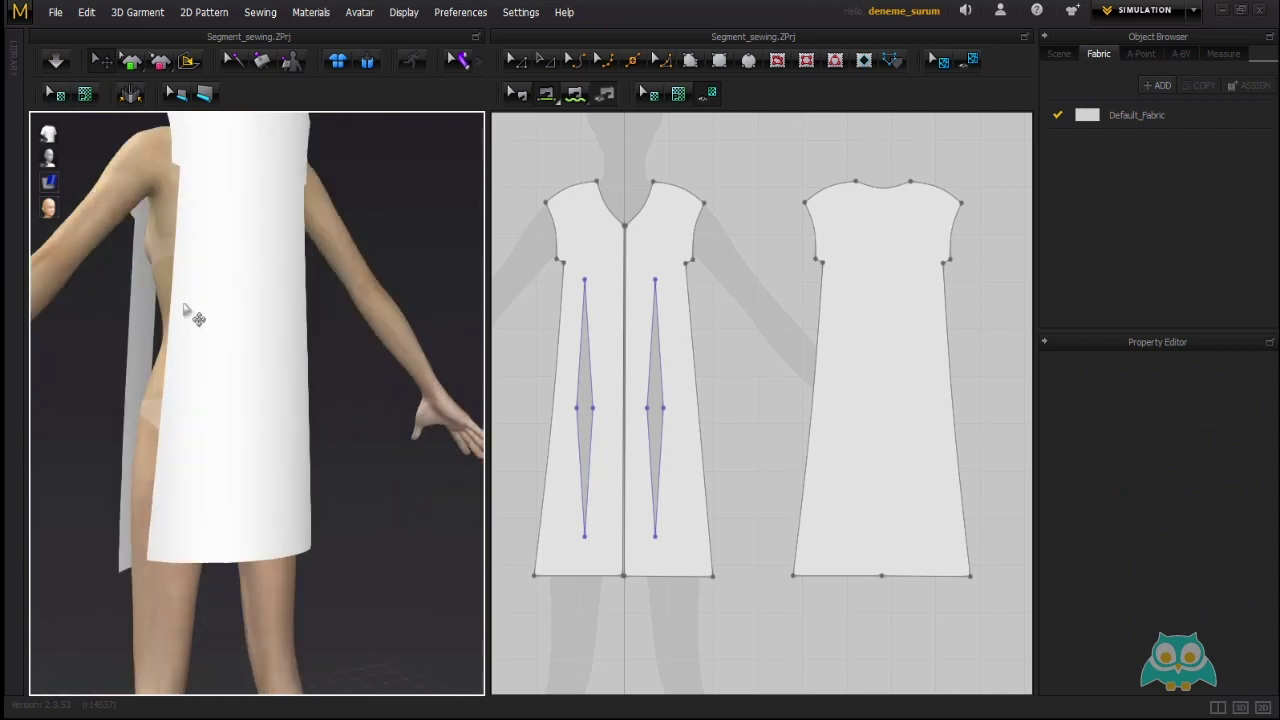
right_click_drag(150, 436, 282, 338)
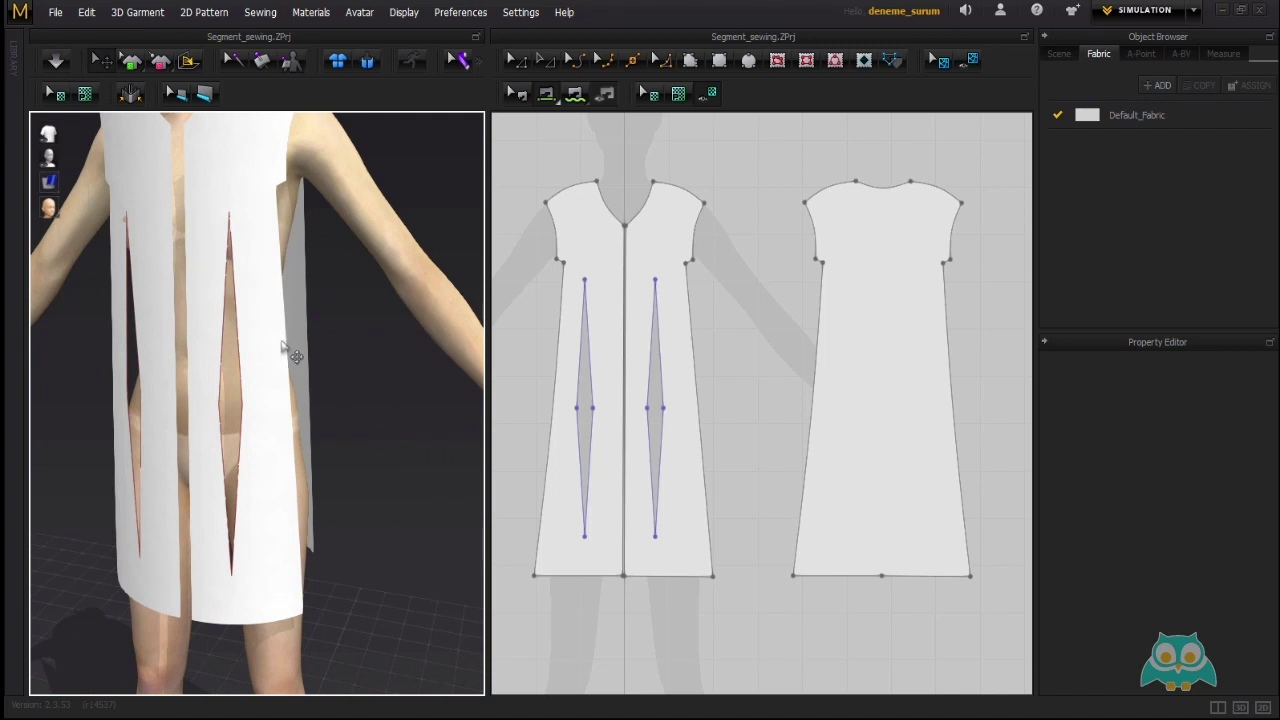
scroll(288, 336, "up", 2)
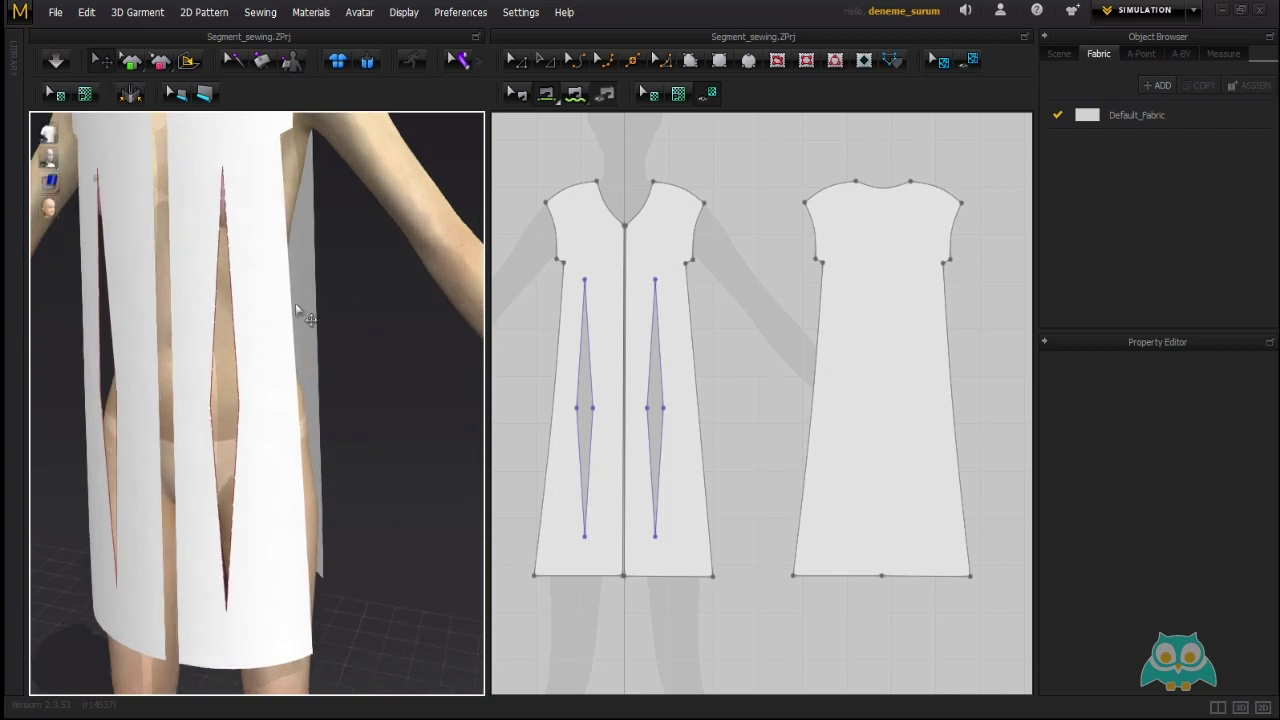
left_click(290, 316)
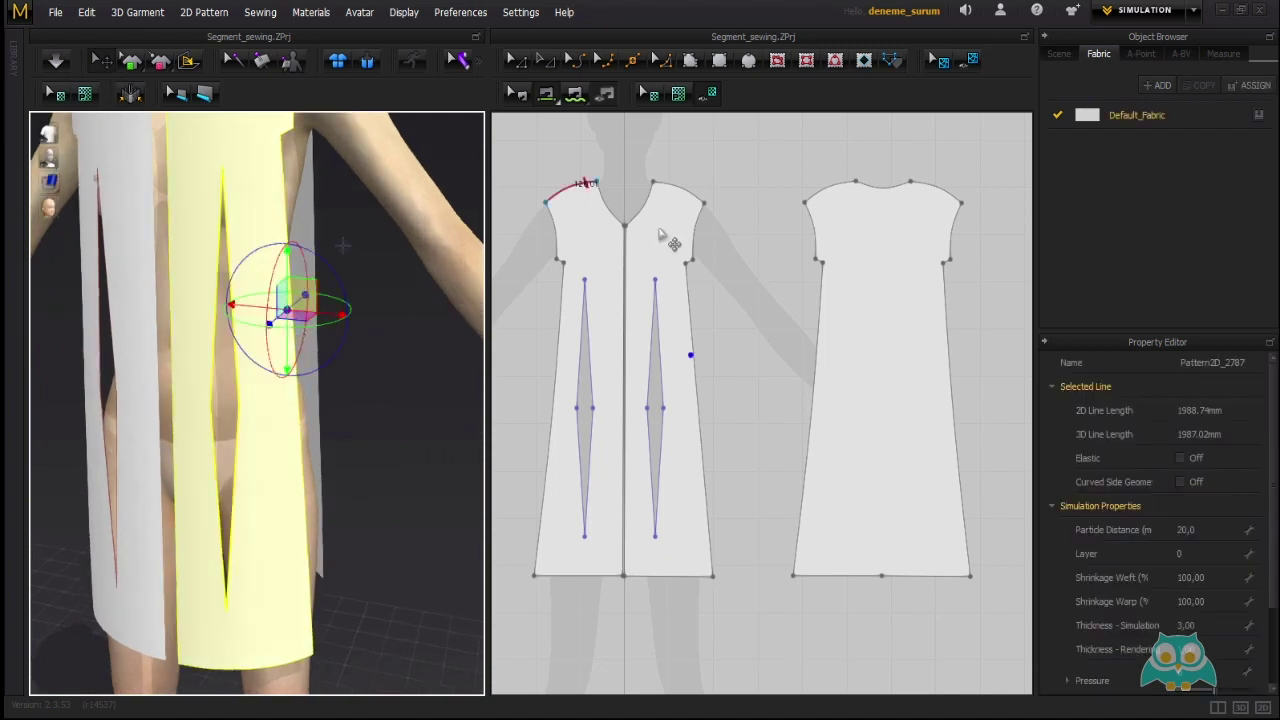
scroll(708, 364, "up", 5)
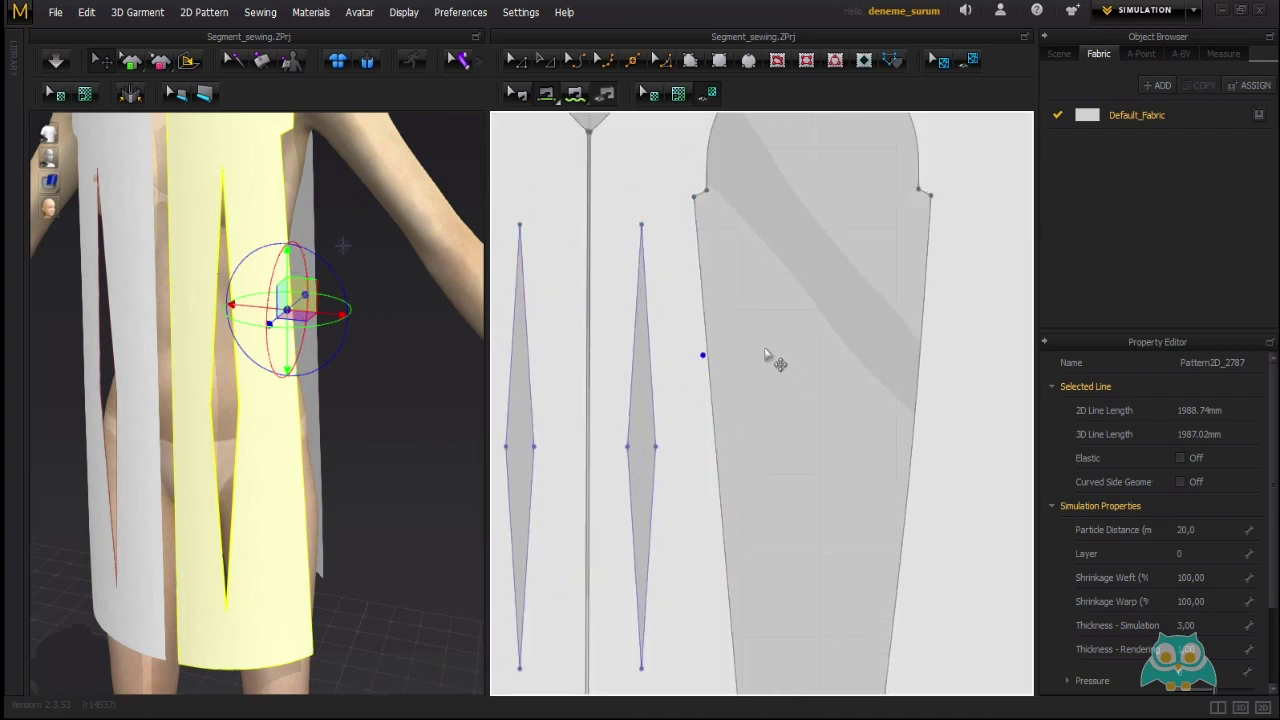
scroll(760, 330, "down", 5)
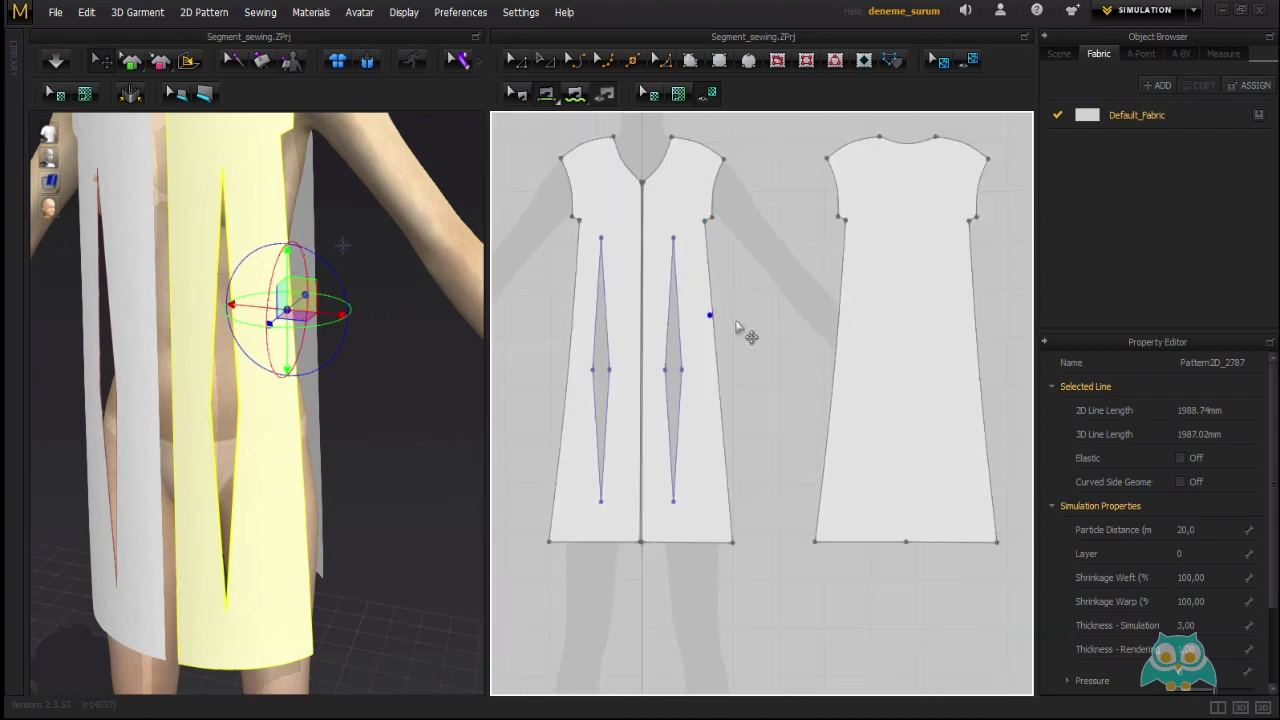
scroll(741, 336, "up", 2)
scroll(725, 336, "up", 3)
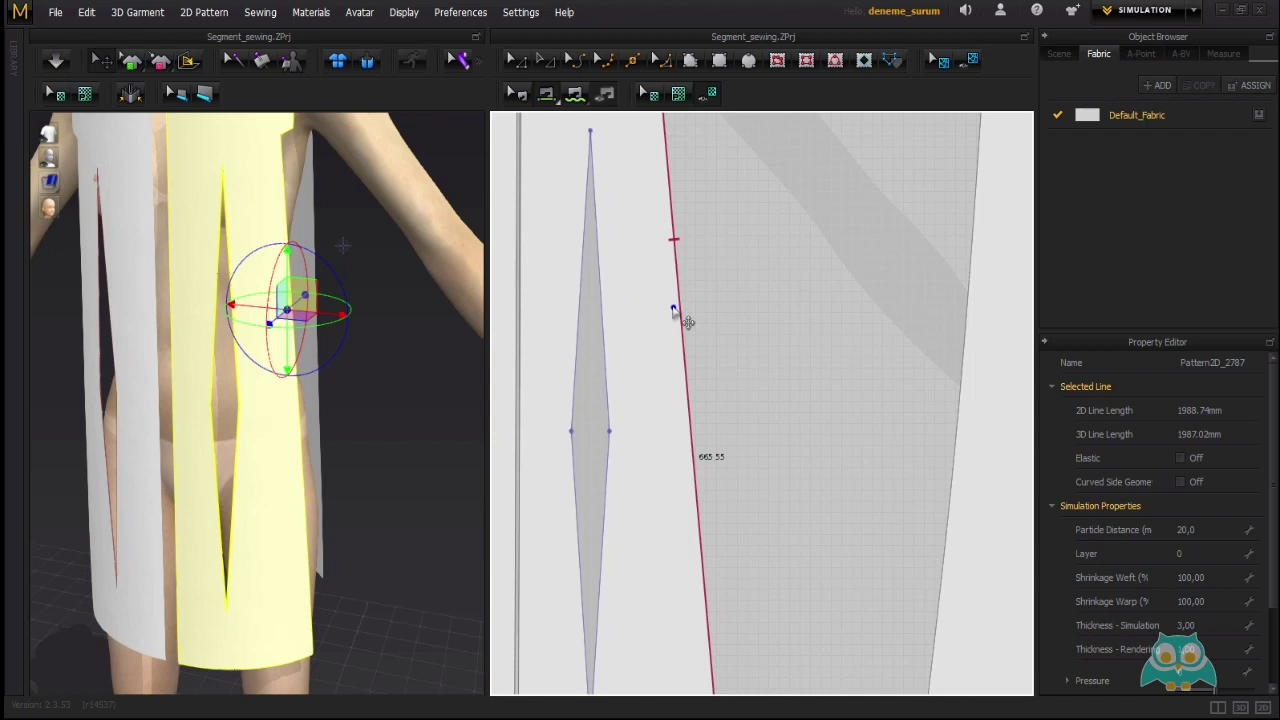
right_click_drag(364, 372, 318, 326)
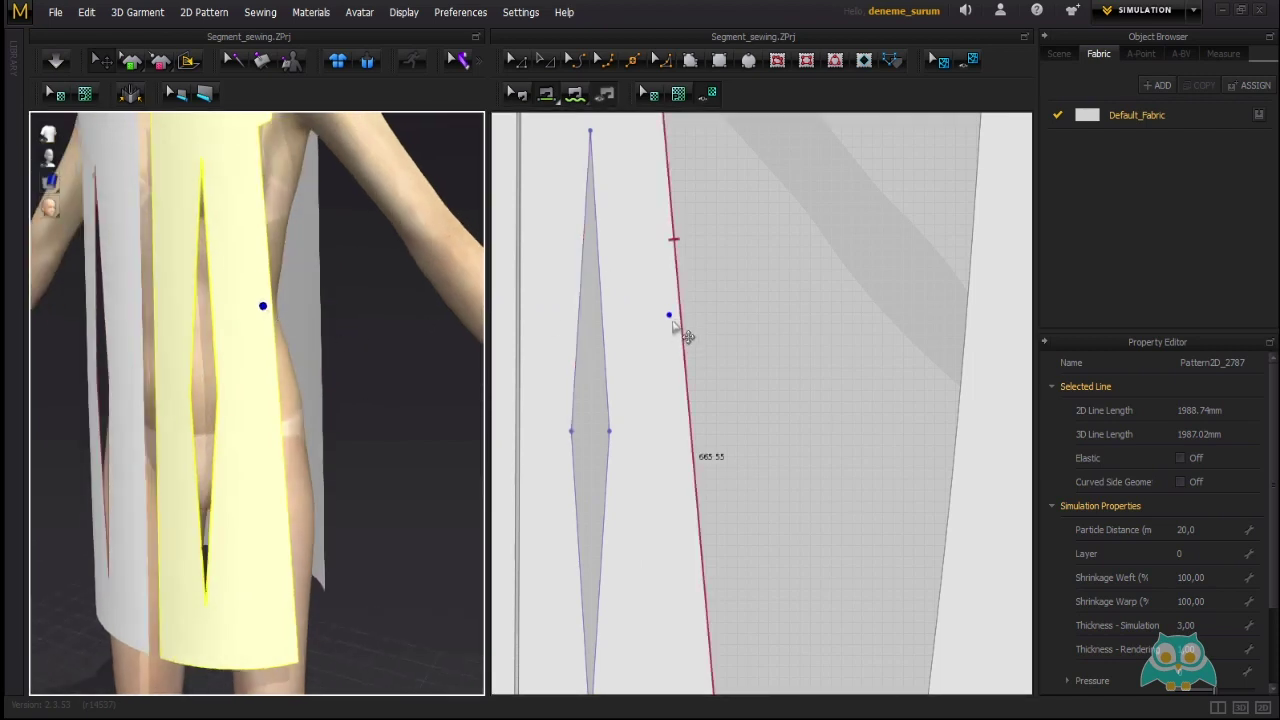
scroll(676, 322, "down", 4)
scroll(673, 319, "up", 1)
scroll(672, 318, "down", 2)
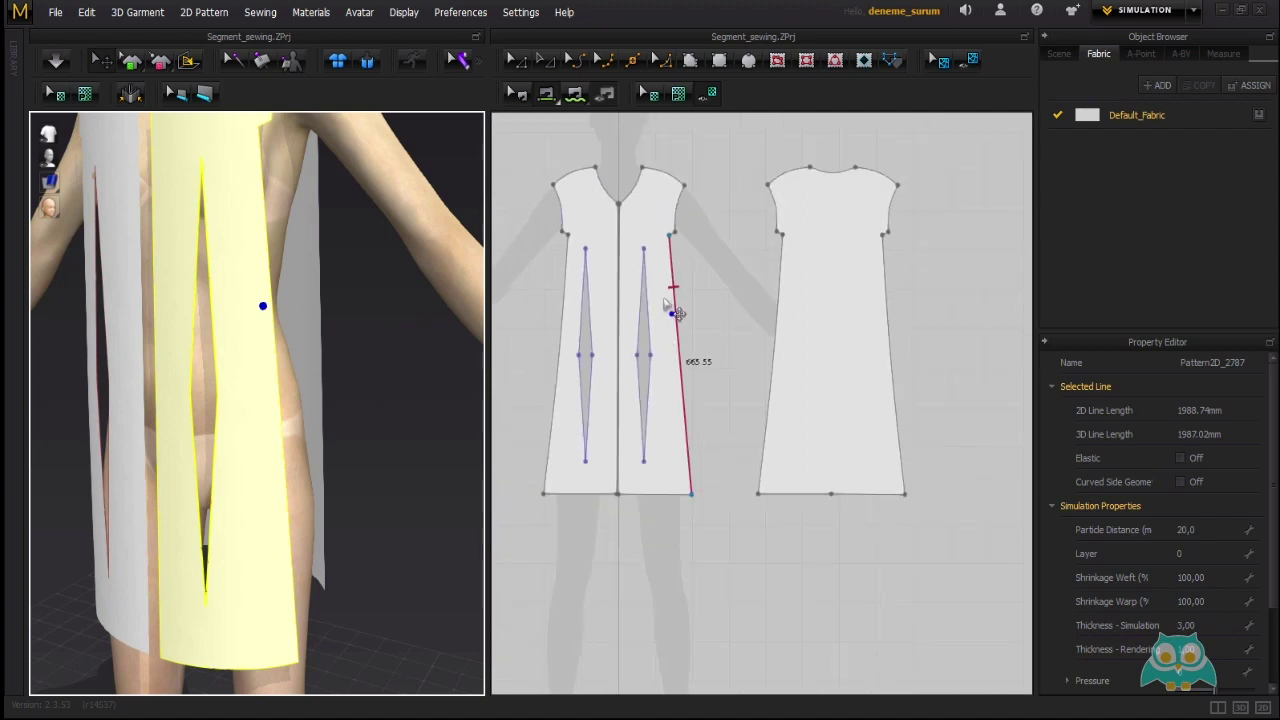
scroll(678, 320, "up", 3)
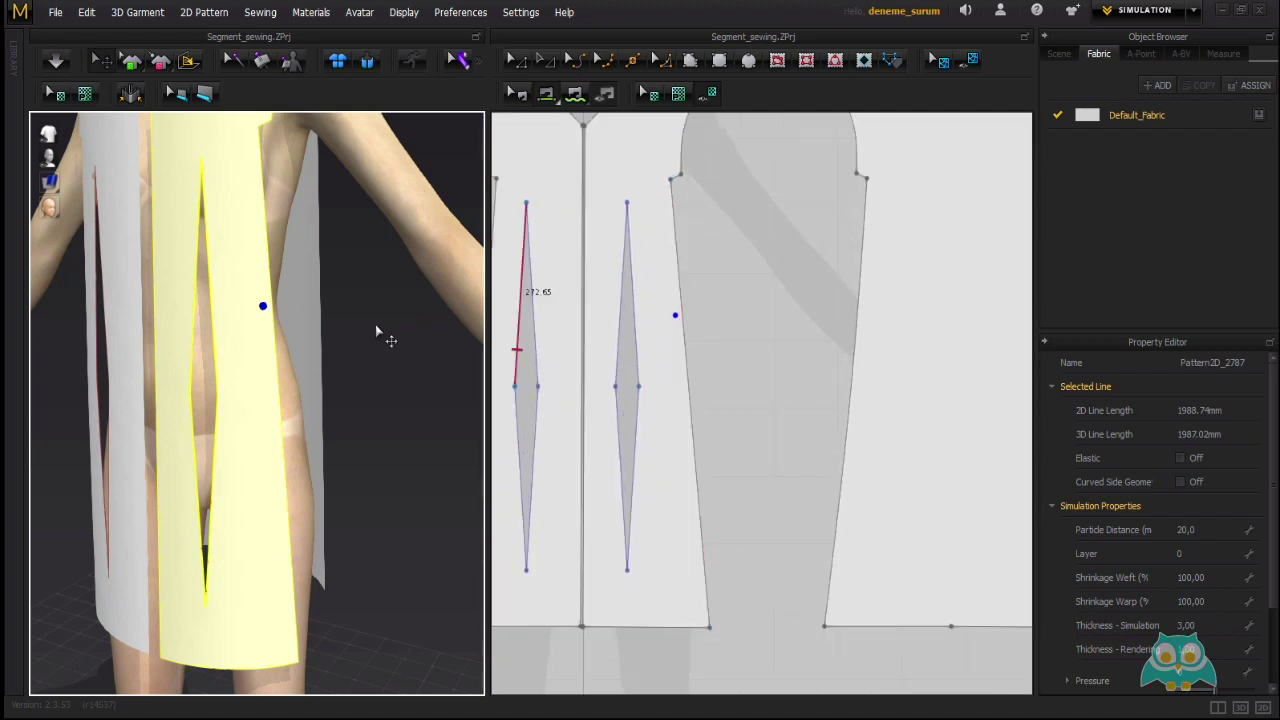
Select the back panel at its facing side edge in 3D and examine the corresponding edge of the 2D pattern.
right_click_drag(360, 343, 143, 234)
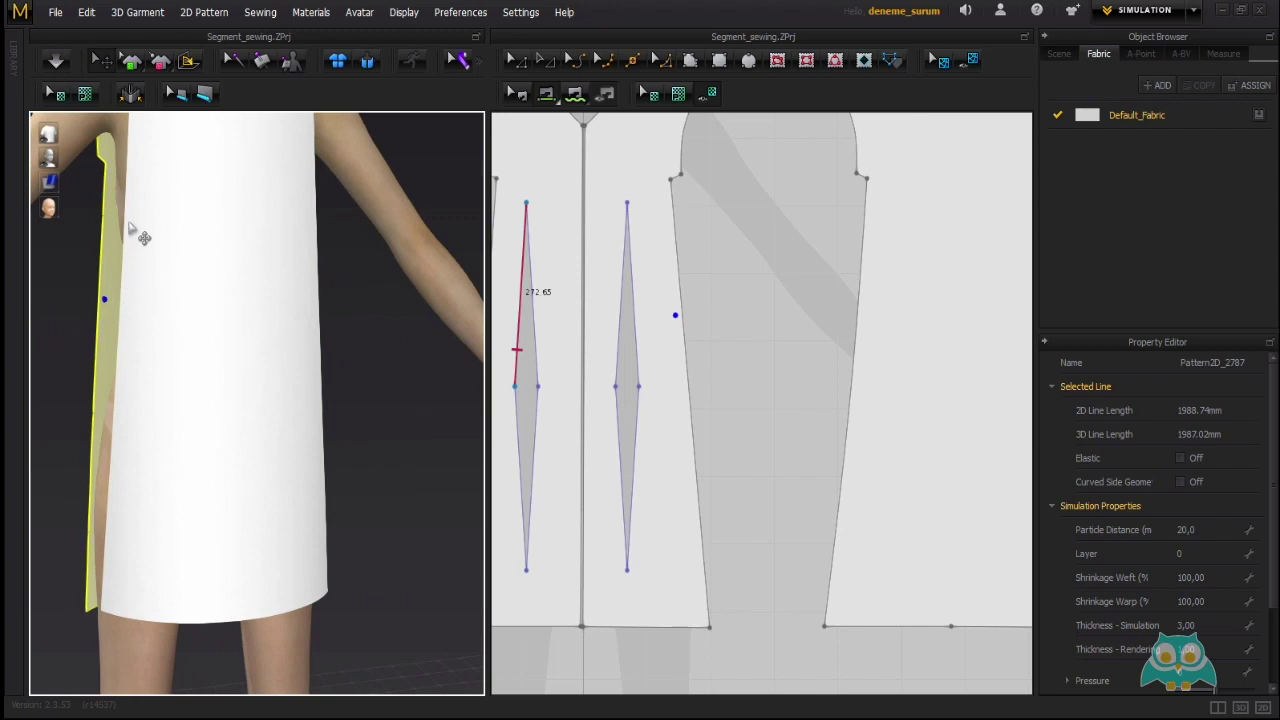
left_click(140, 244)
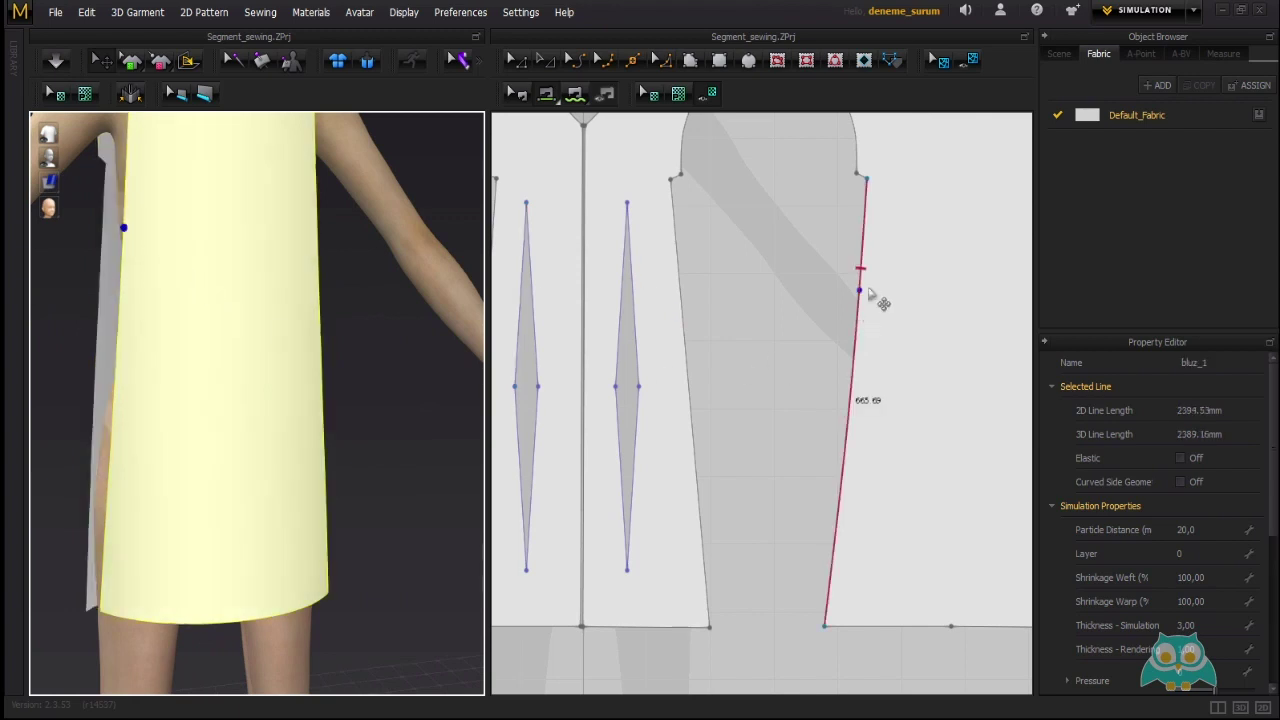
scroll(823, 306, "down", 4)
scroll(829, 300, "up", 5)
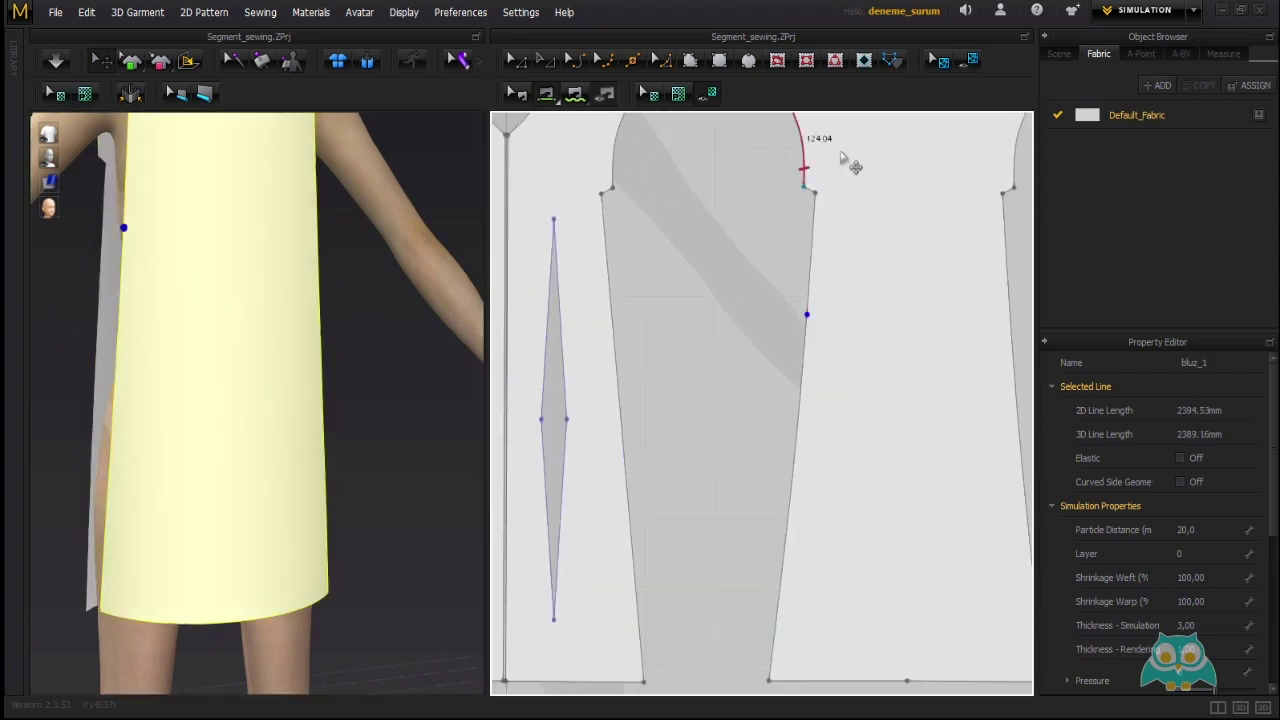
scroll(875, 262, "down", 5)
scroll(830, 300, "up", 4)
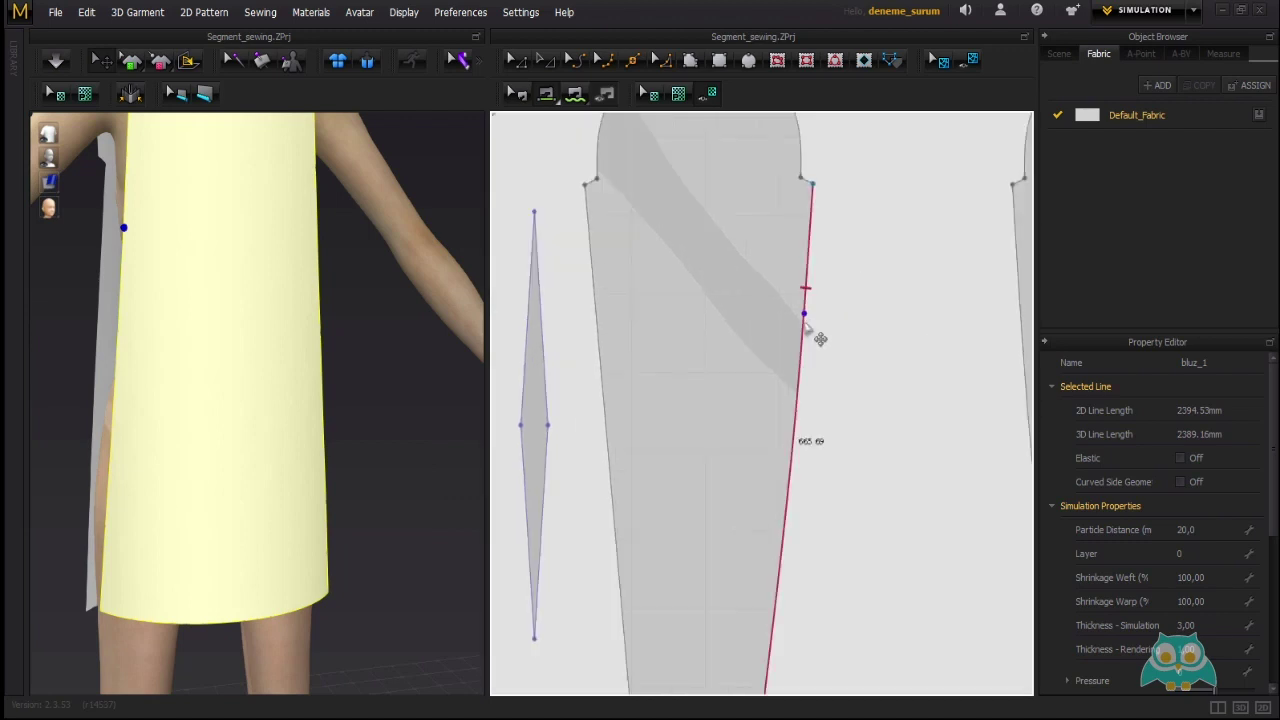
scroll(826, 322, "up", 3)
scroll(815, 328, "down", 6)
Examine how the side edges of the front and back panels face each other around the avatar and in the 2D patterns.
right_click_drag(214, 403, 455, 425)
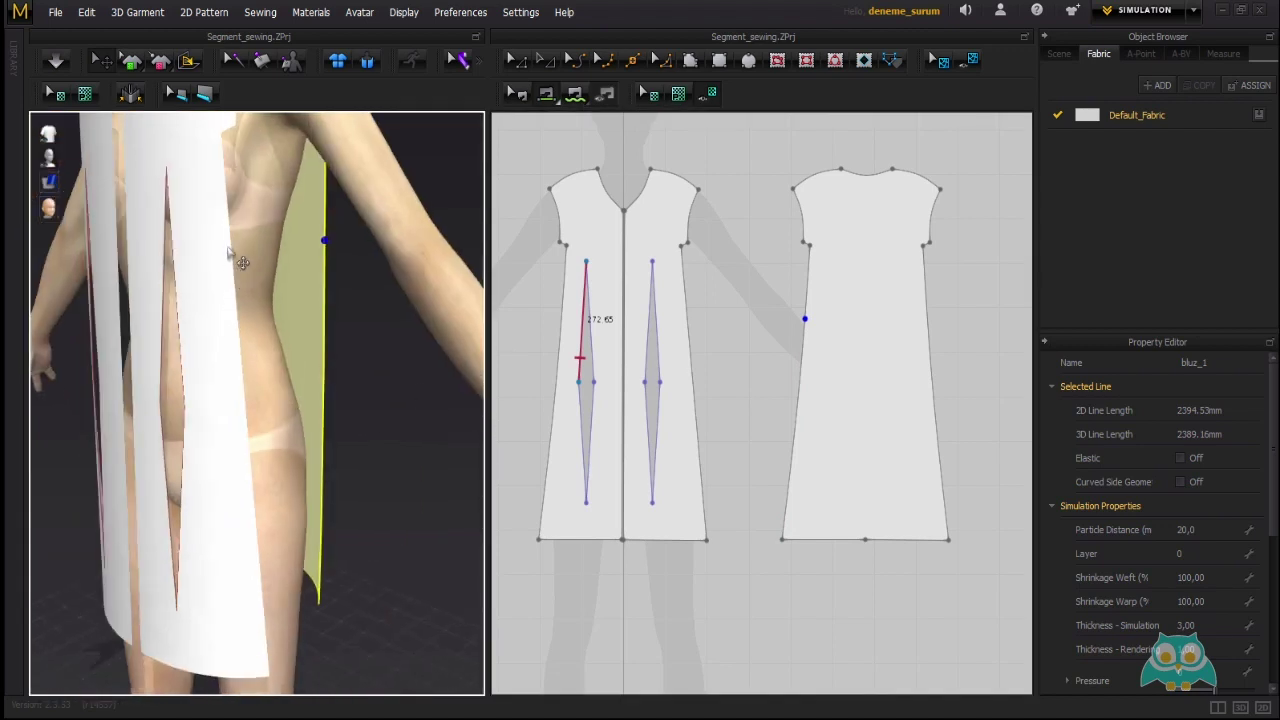
right_click_drag(264, 339, 288, 337)
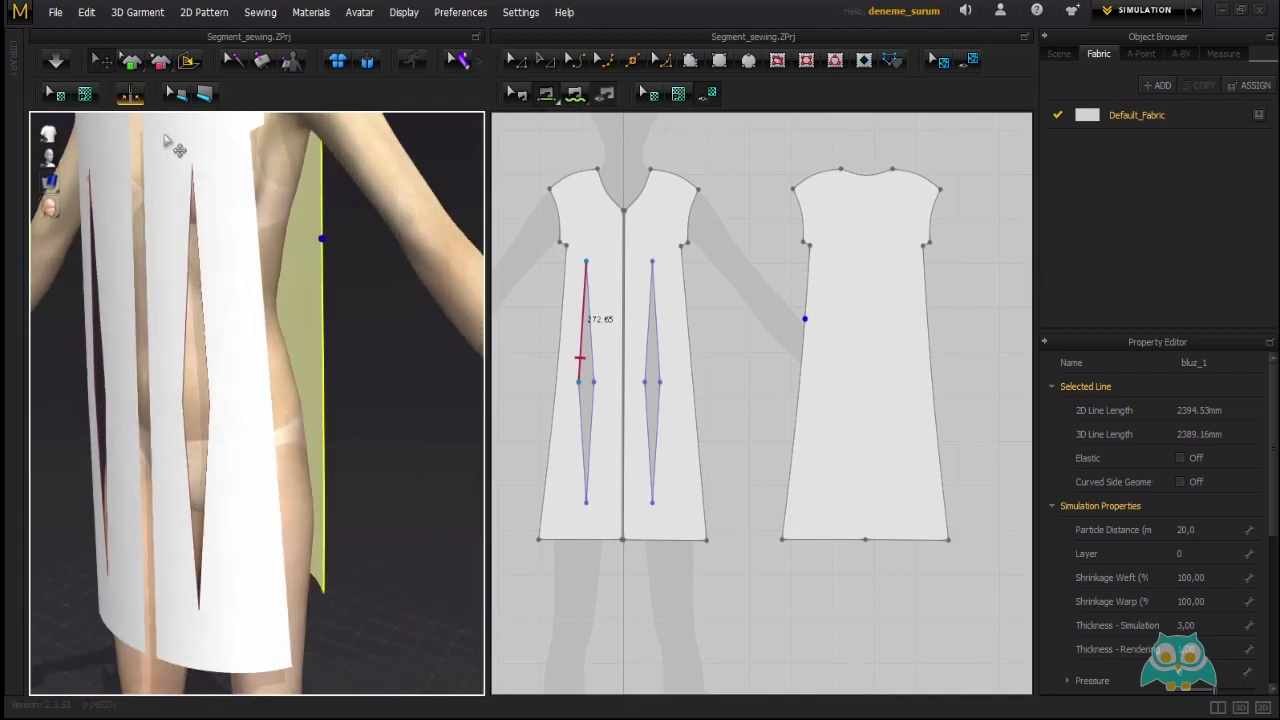
right_click_drag(312, 263, 303, 275)
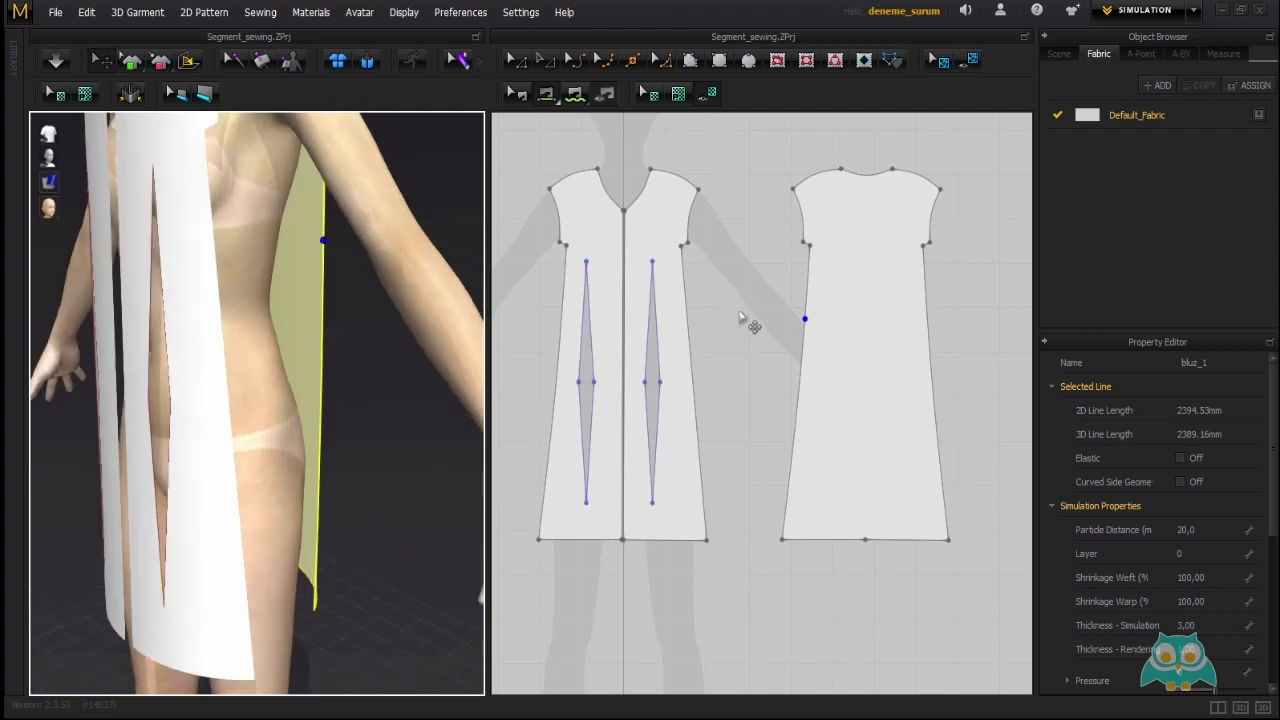
right_click_drag(293, 326, 262, 280)
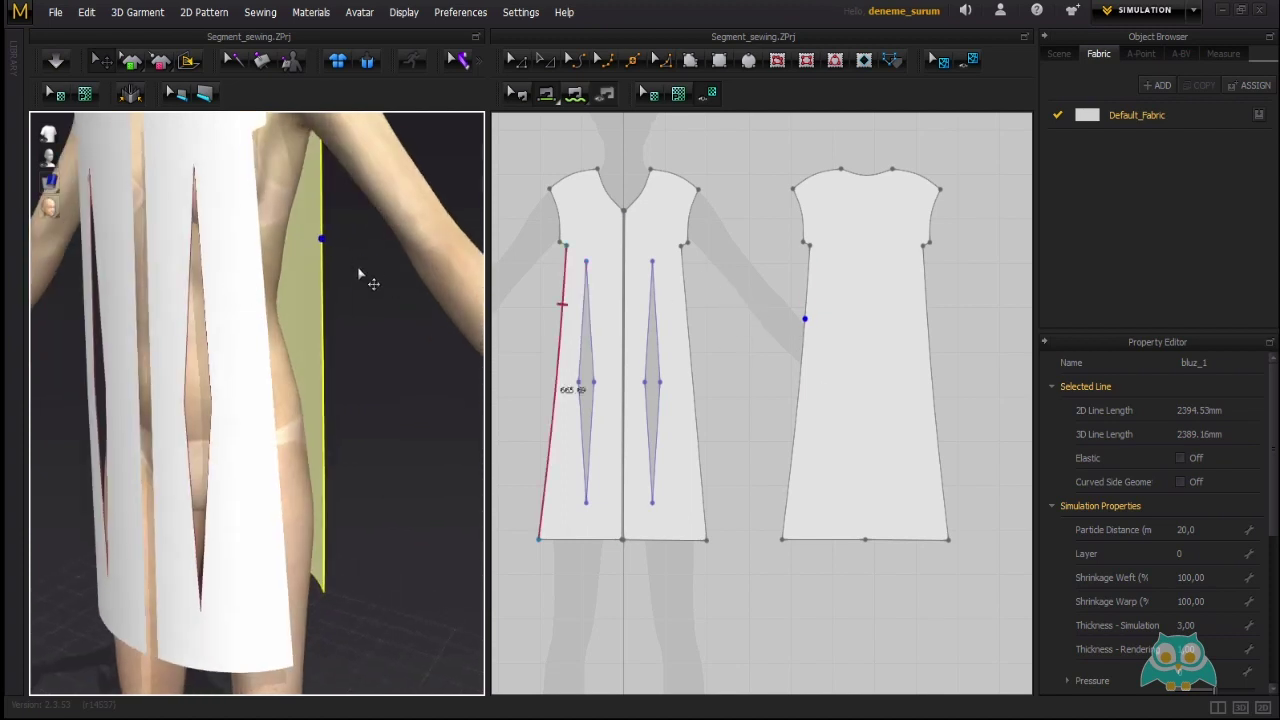
scroll(325, 346, "down", 5)
right_click_drag(303, 354, 331, 357)
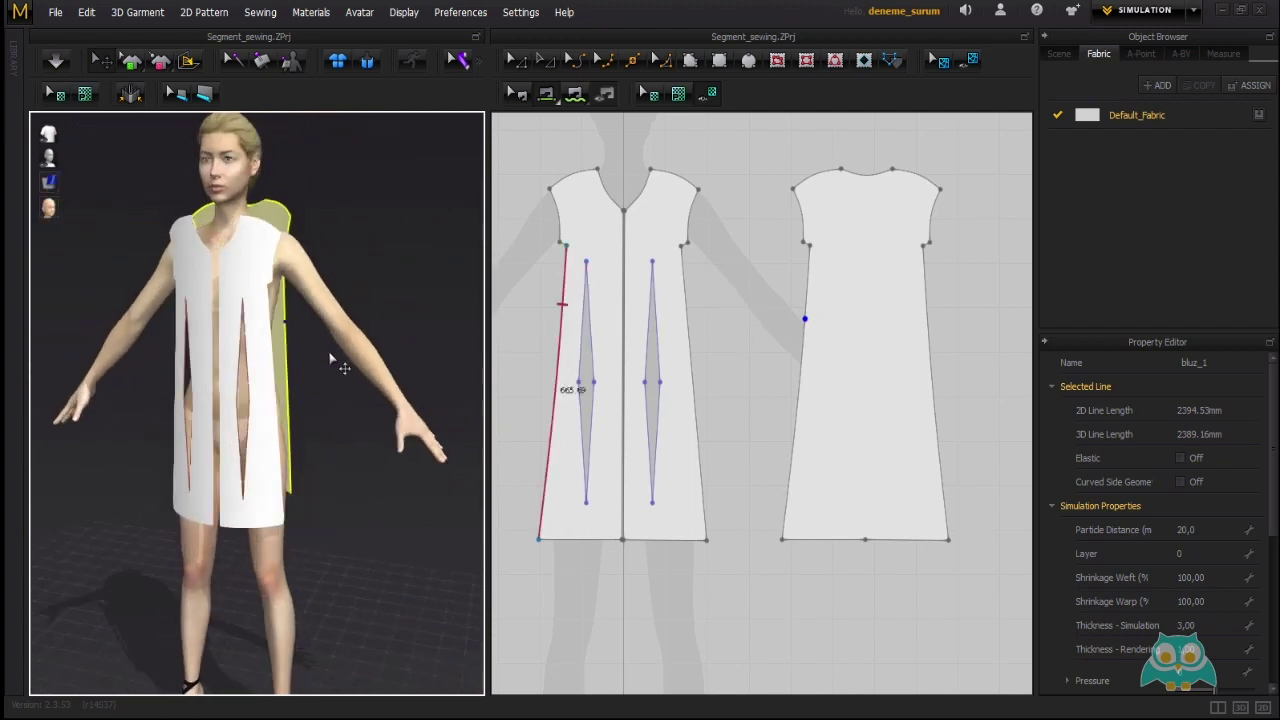
scroll(318, 367, "down", 2)
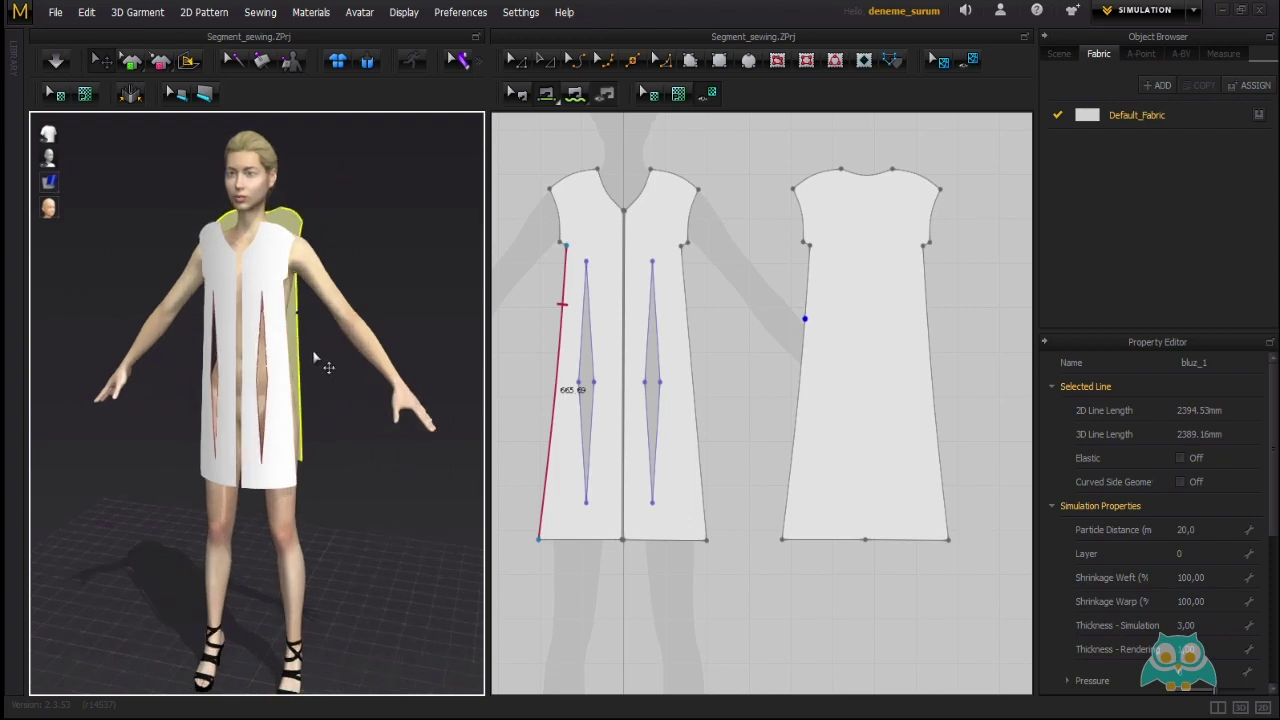
right_click_drag(374, 407, 283, 326)
scroll(279, 314, "up", 3)
scroll(265, 306, "up", 1)
middle_click_drag(318, 284, 308, 346)
key("2")
right_click_drag(378, 365, 329, 371)
scroll(329, 366, "down", 4)
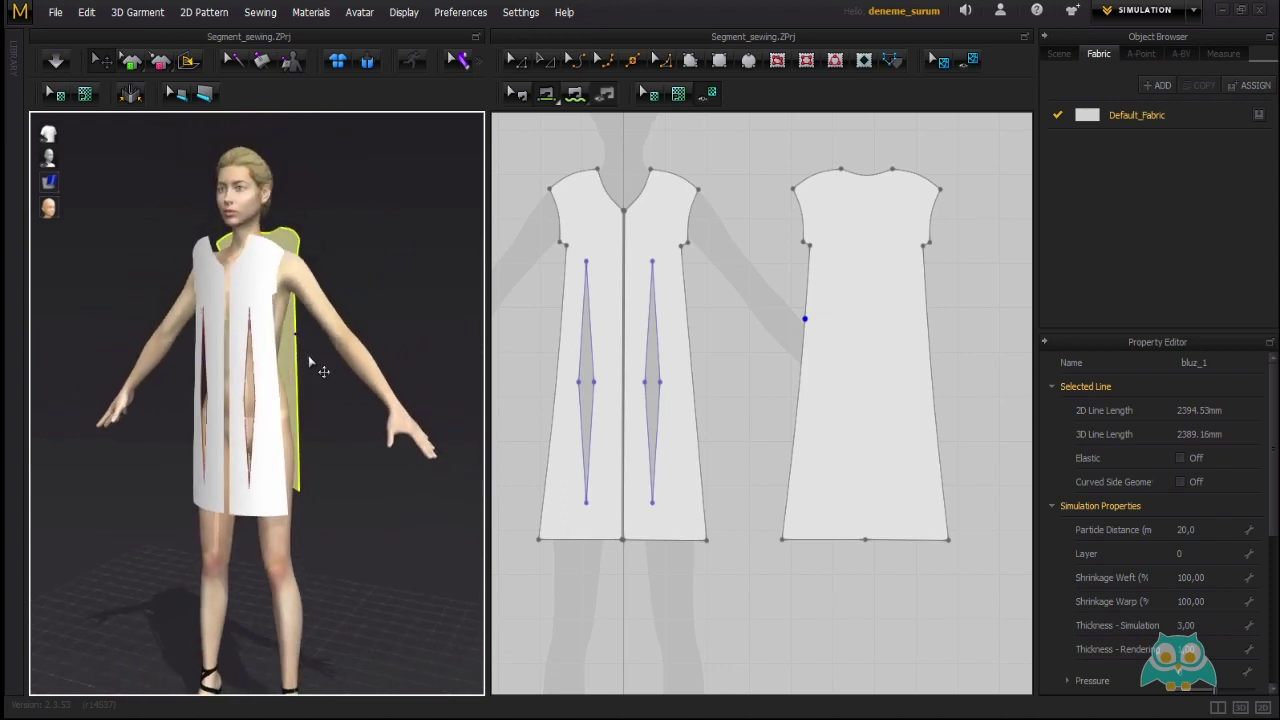
scroll(660, 212, "up", 2)
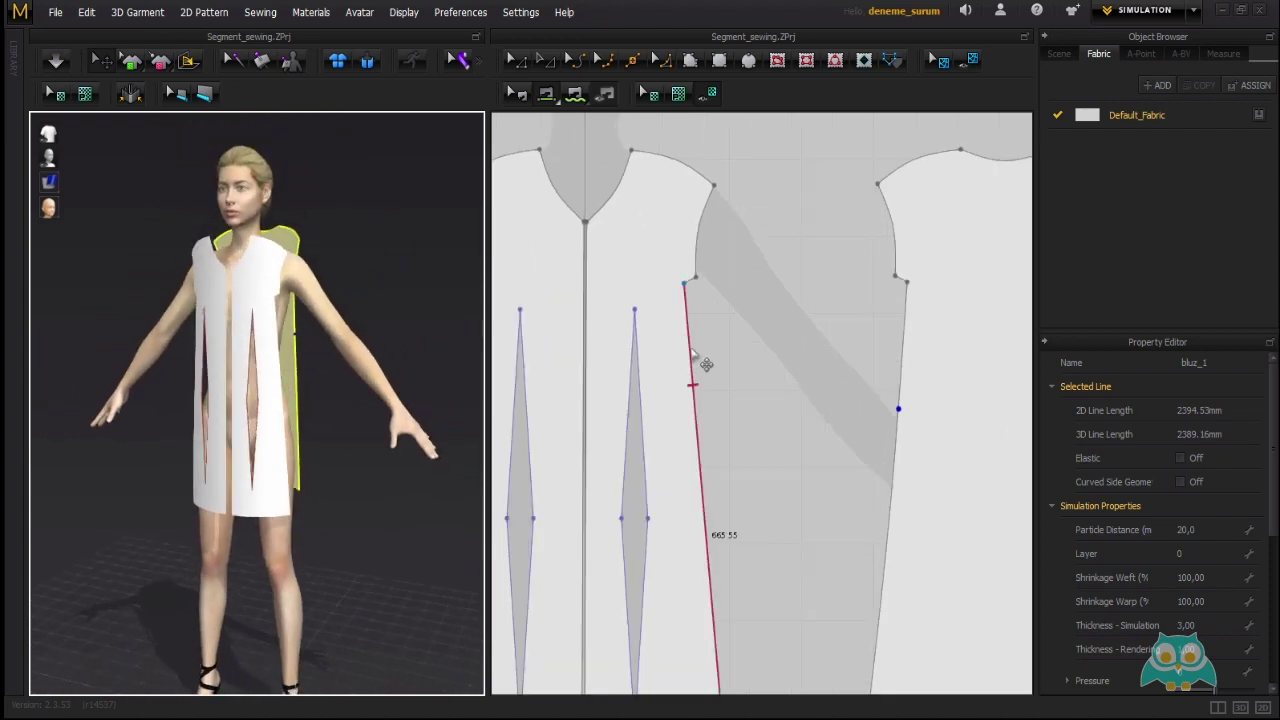
Examine the open side between the front and back panels on the avatar and compare it with the 2D patterns.
scroll(700, 385, "up", 2)
scroll(686, 402, "down", 2)
scroll(740, 330, "down", 1)
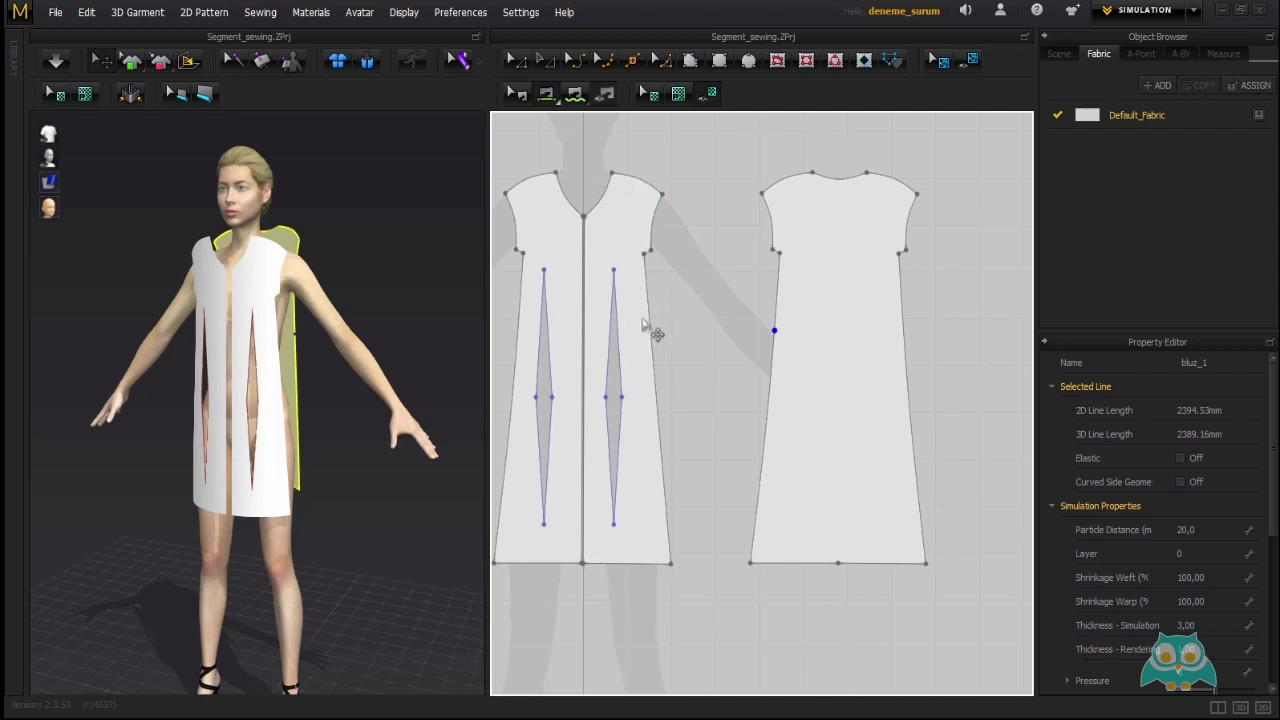
right_click_drag(342, 364, 206, 313)
scroll(312, 374, "up", 3)
right_click_drag(243, 425, 332, 431)
scroll(371, 405, "down", 2)
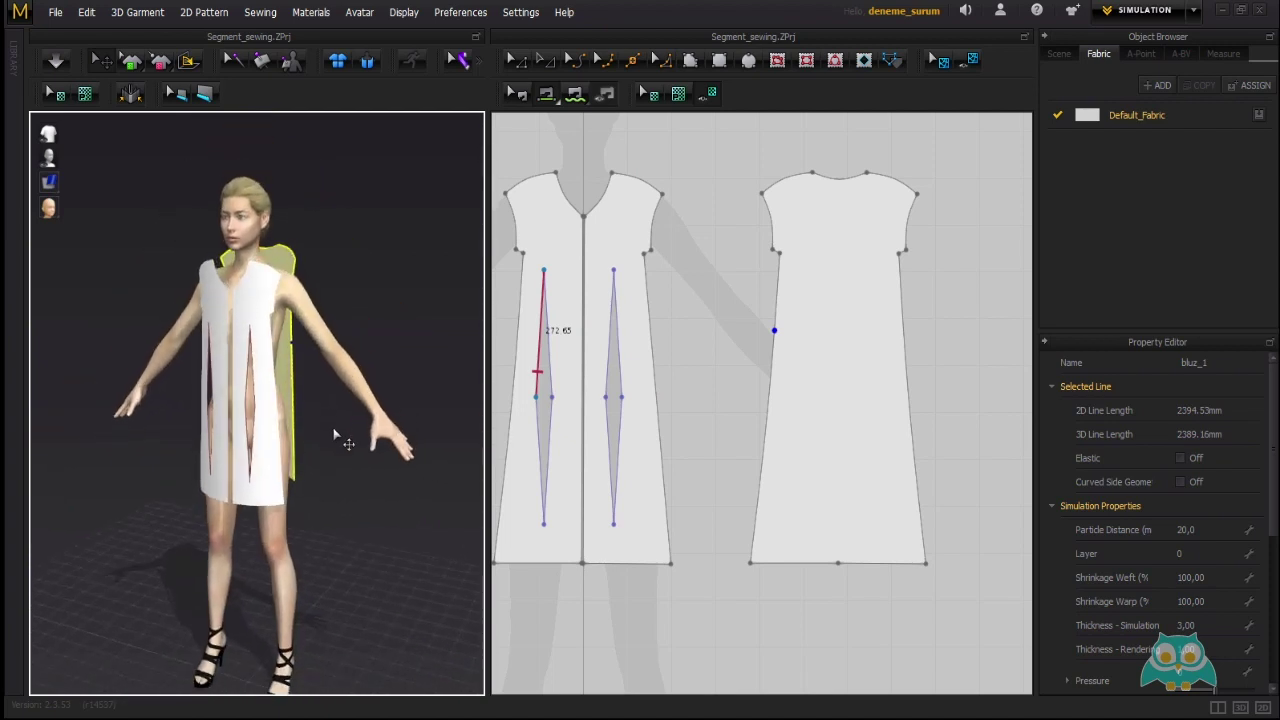
scroll(316, 383, "up", 2)
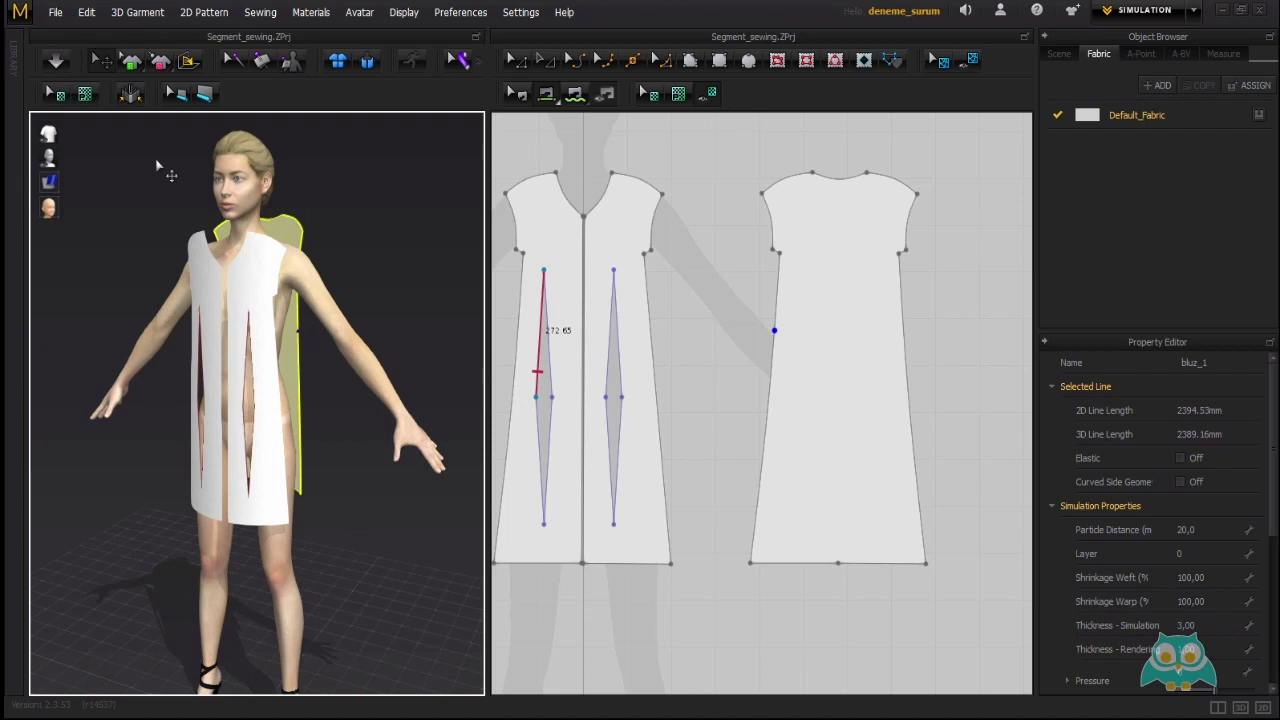
scroll(245, 372, "up", 1)
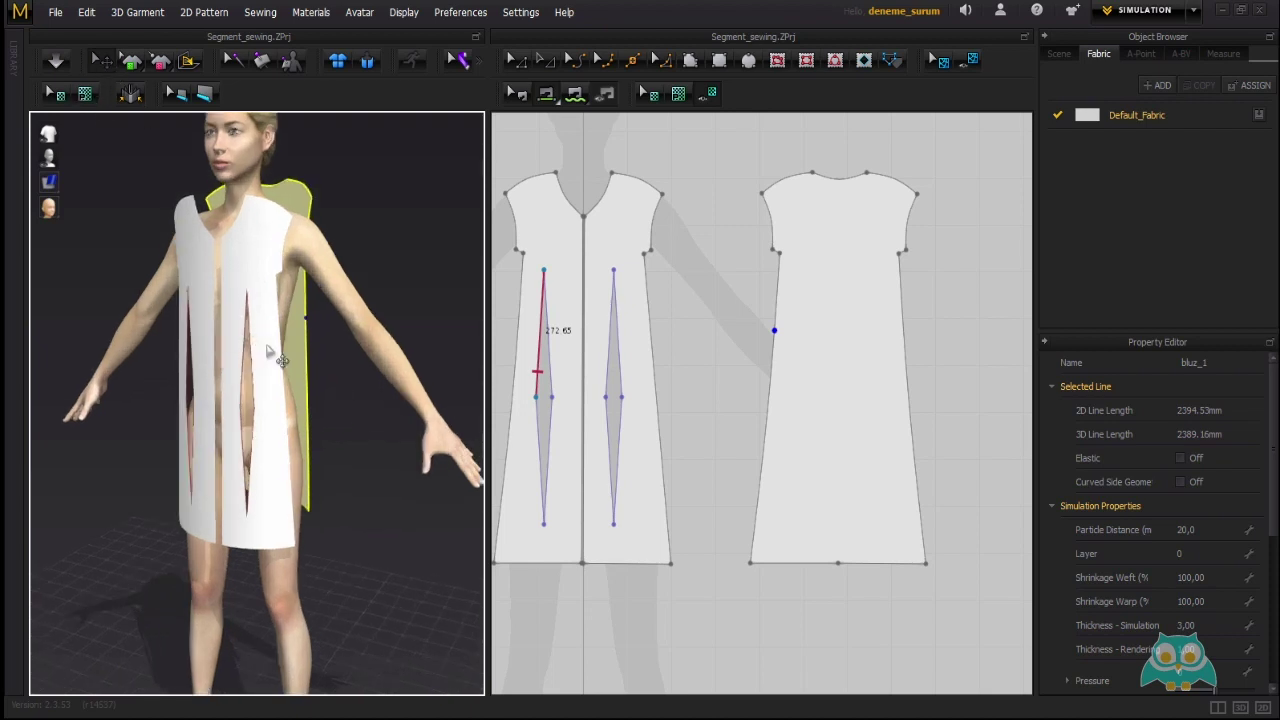
Select the avatar's left front panel in 3D, clear the selection, and examine its side edge against the back panel.
left_click(267, 346)
left_click(345, 408)
right_click_drag(347, 375, 304, 395)
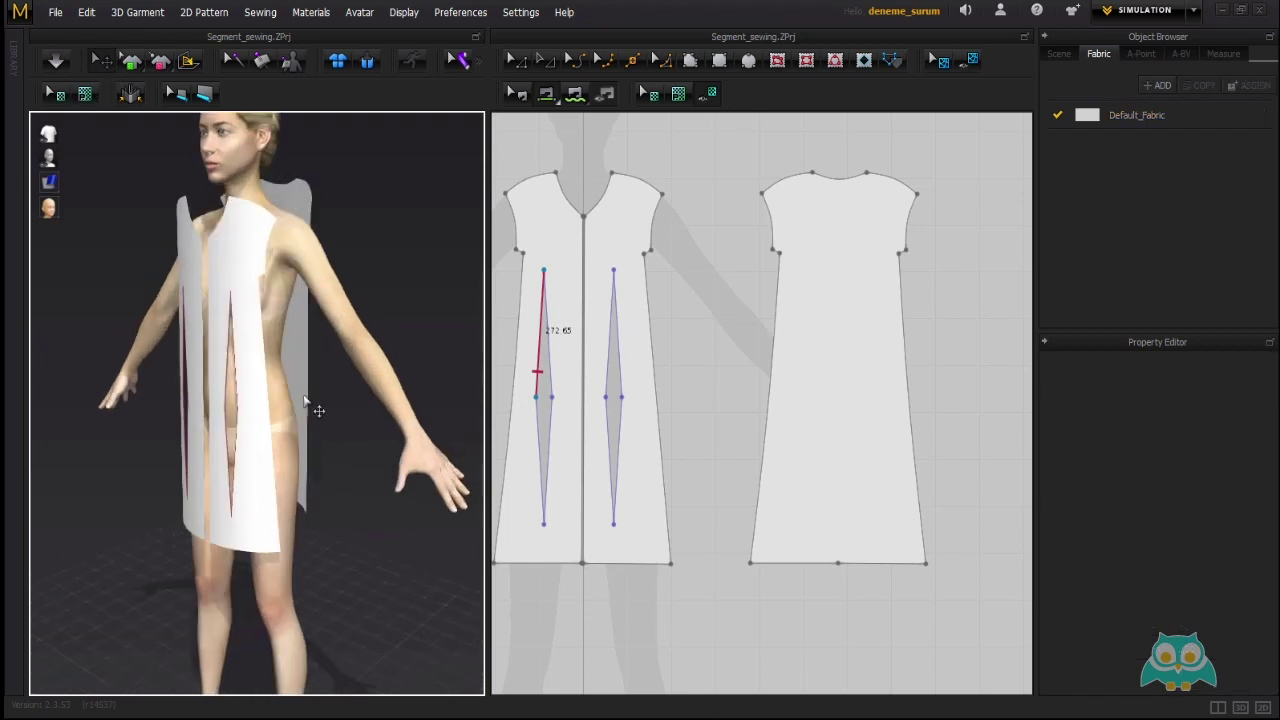
right_click_drag(296, 440, 334, 446)
scroll(334, 440, "down", 2)
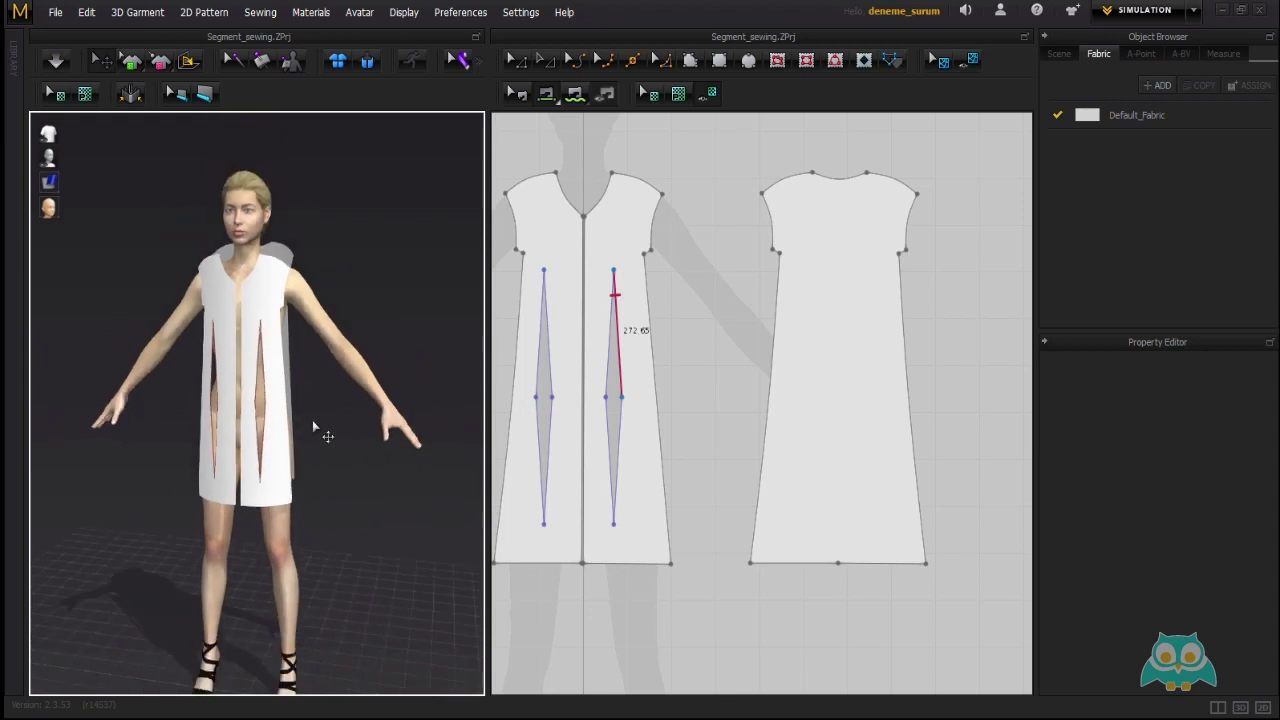
middle_click_drag(346, 404, 352, 385)
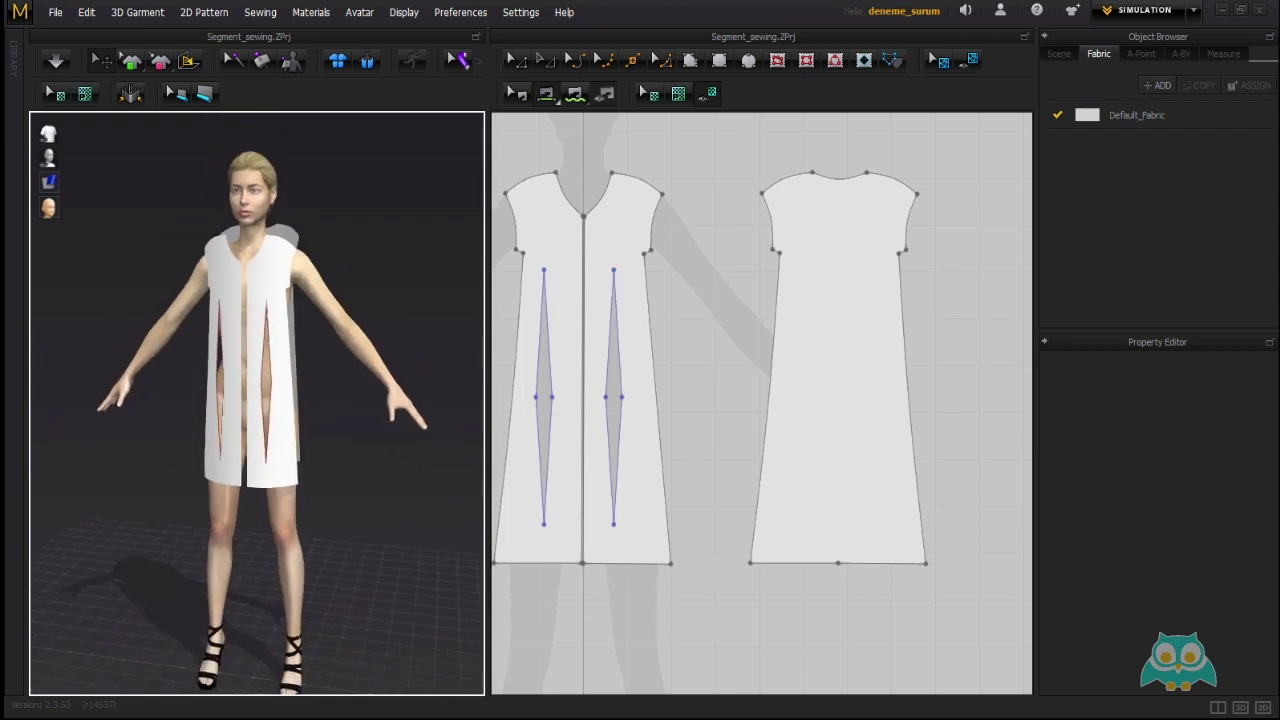
right_click_drag(360, 403, 323, 397)
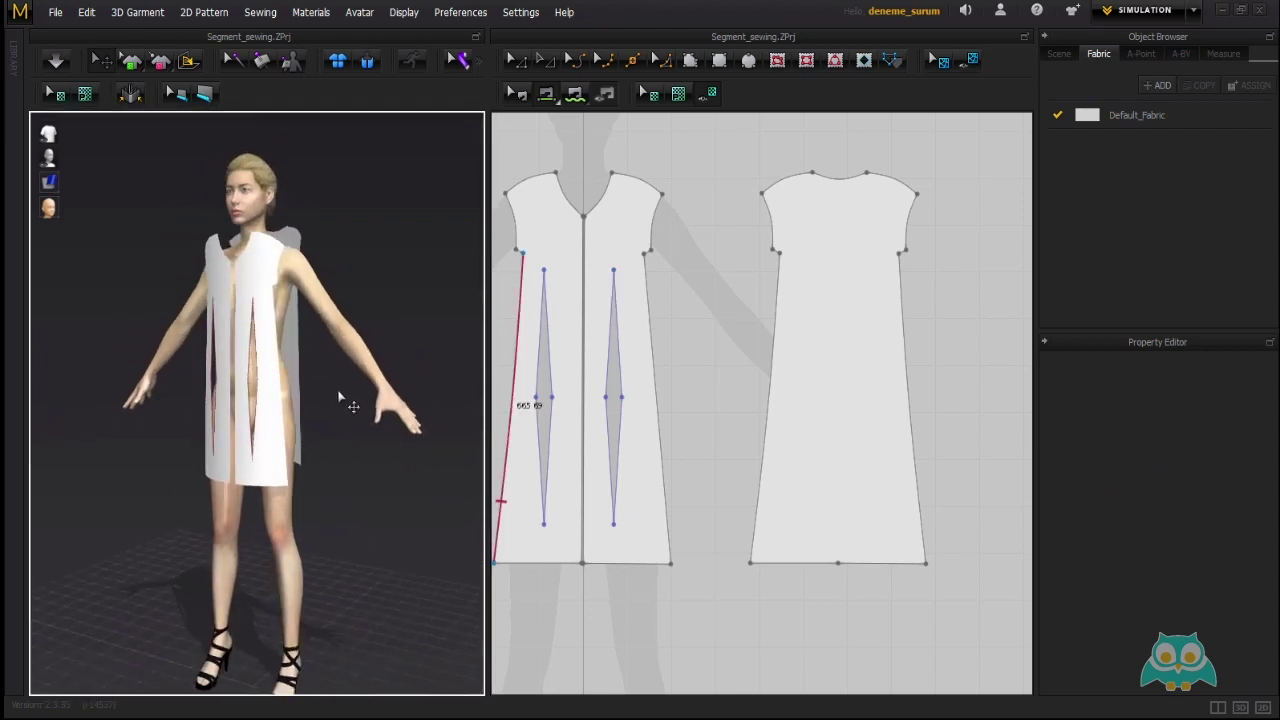
Examine the facing side edges of the left front and back 2D patterns from the underarm to the hem.
right_click_drag(694, 354, 716, 369)
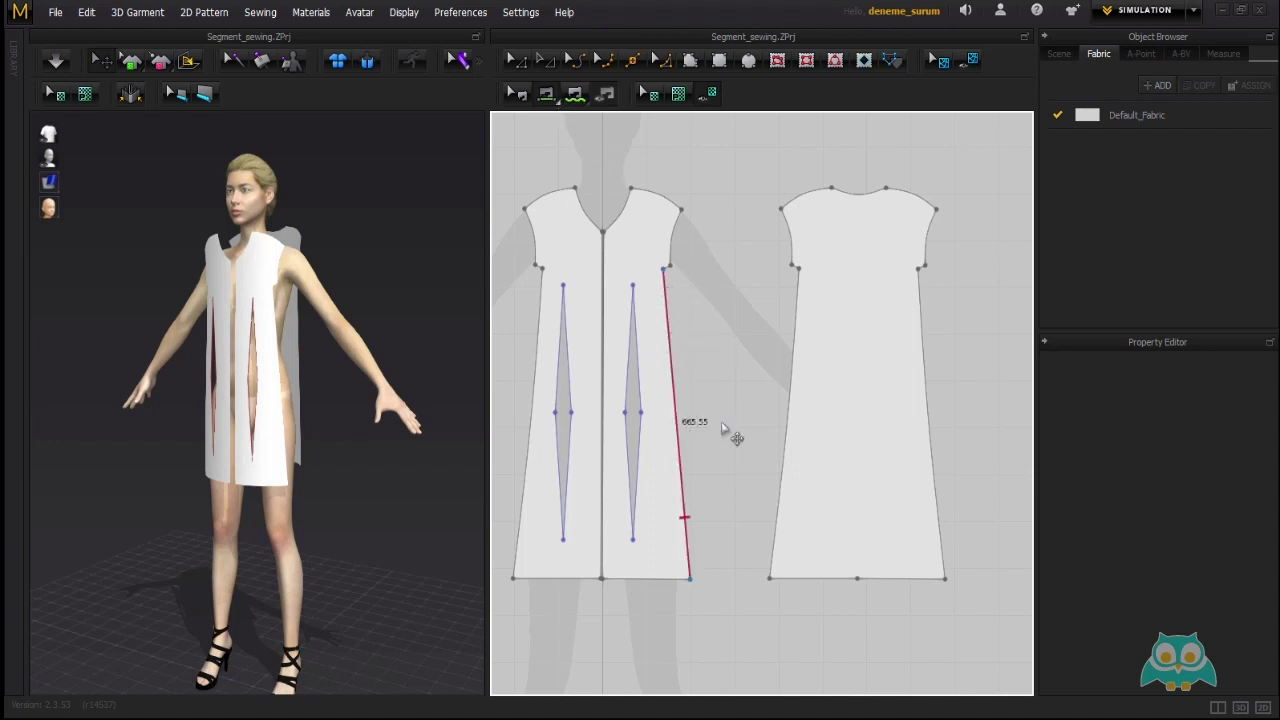
scroll(705, 378, "up", 1)
scroll(689, 369, "up", 1)
scroll(680, 355, "down", 1)
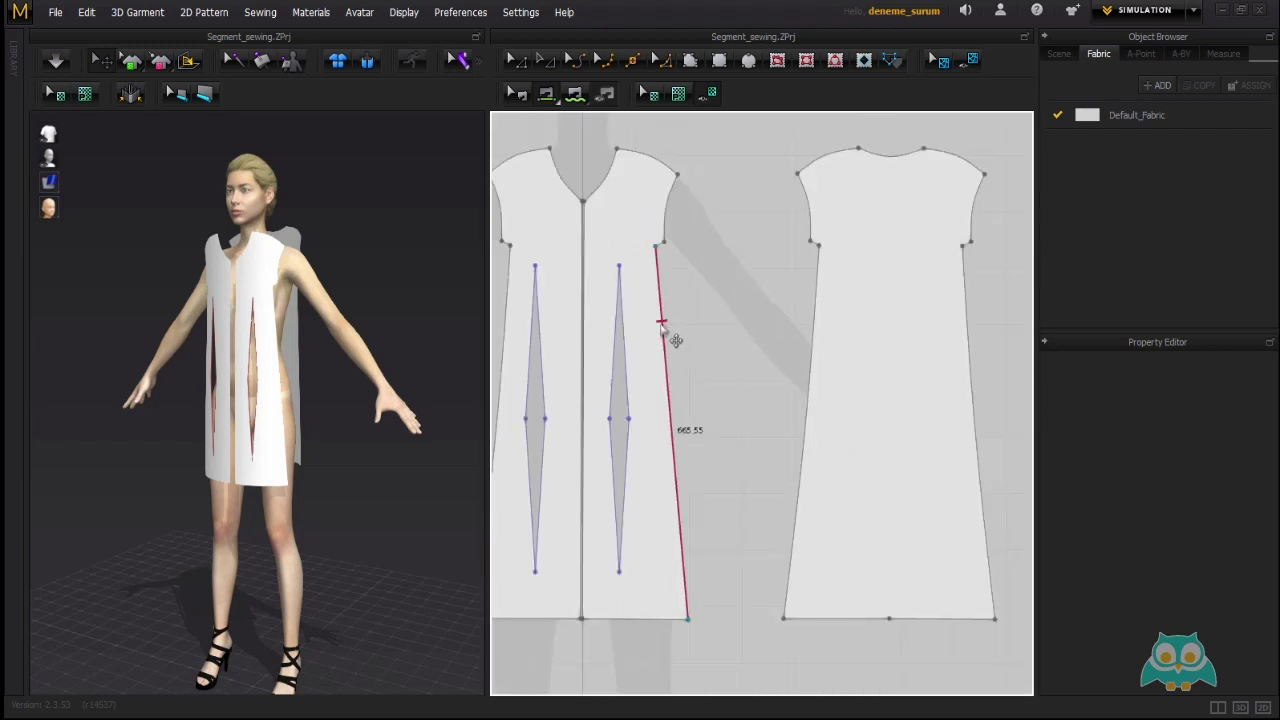
scroll(661, 327, "up", 1)
scroll(660, 300, "up", 2)
scroll(675, 257, "down", 1)
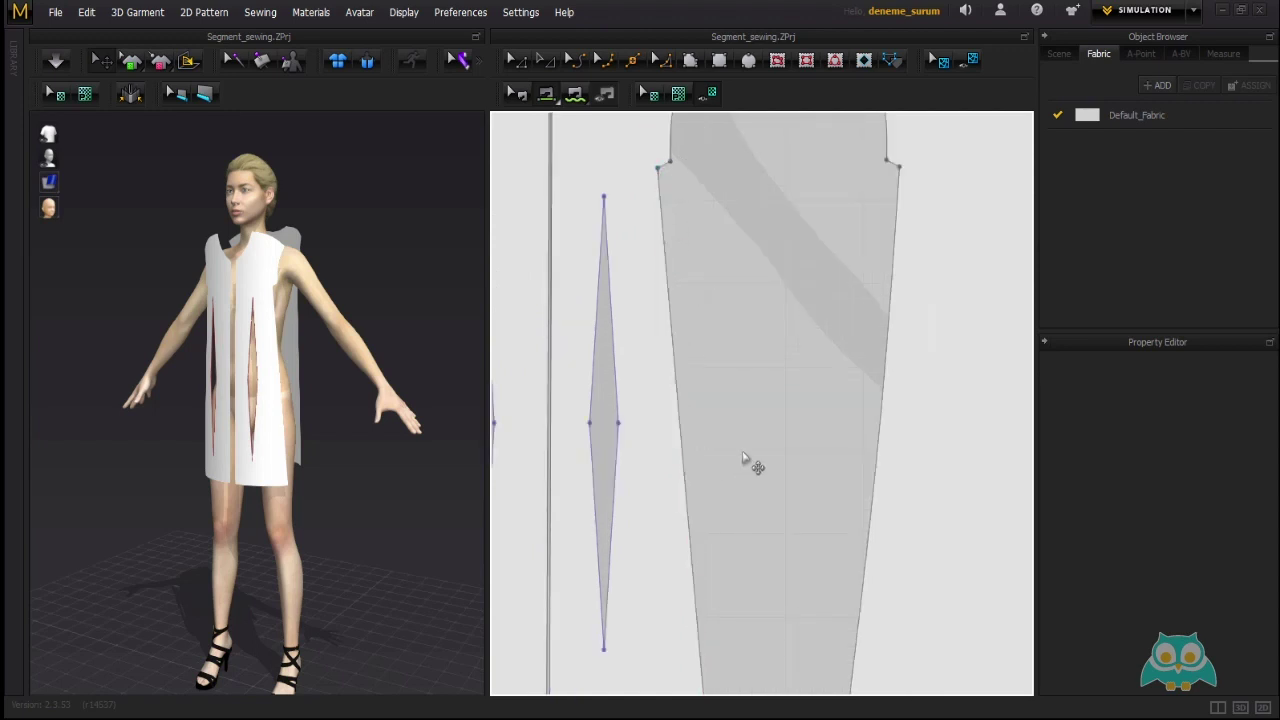
middle_click_drag(744, 456, 735, 320)
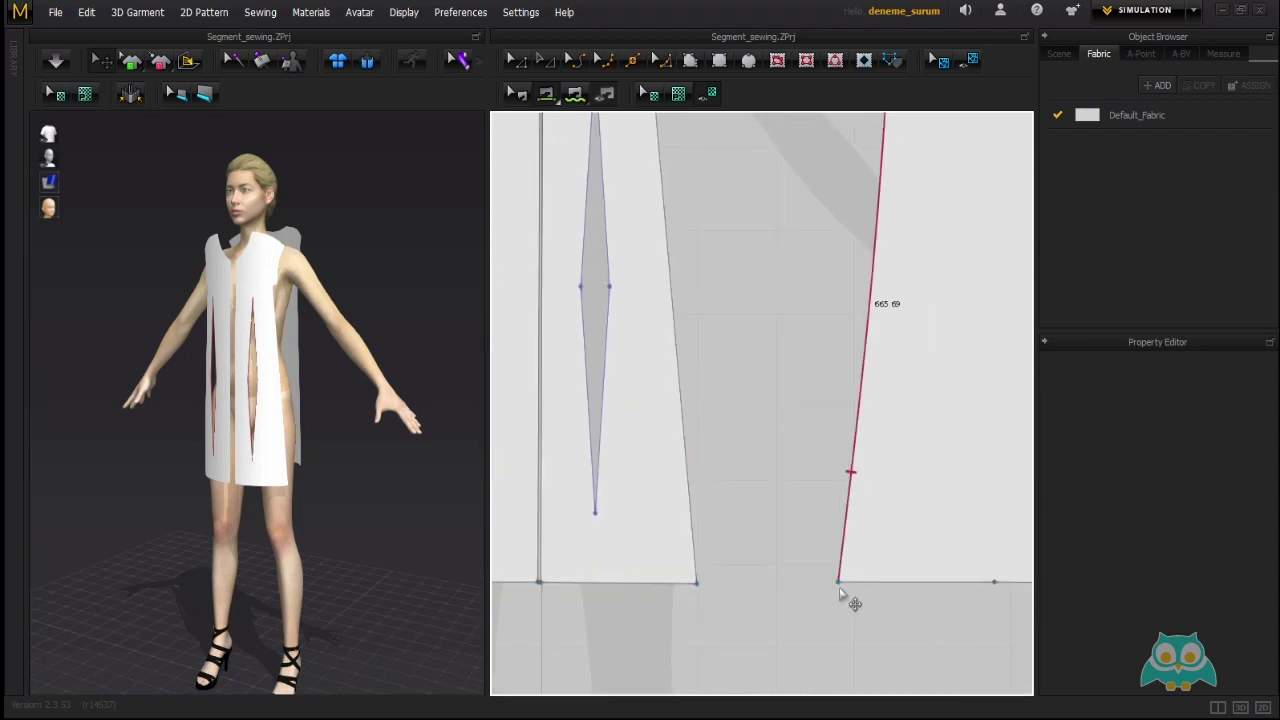
middle_click_drag(876, 240, 783, 599)
scroll(783, 298, "down", 2)
middle_click_drag(720, 561, 783, 449)
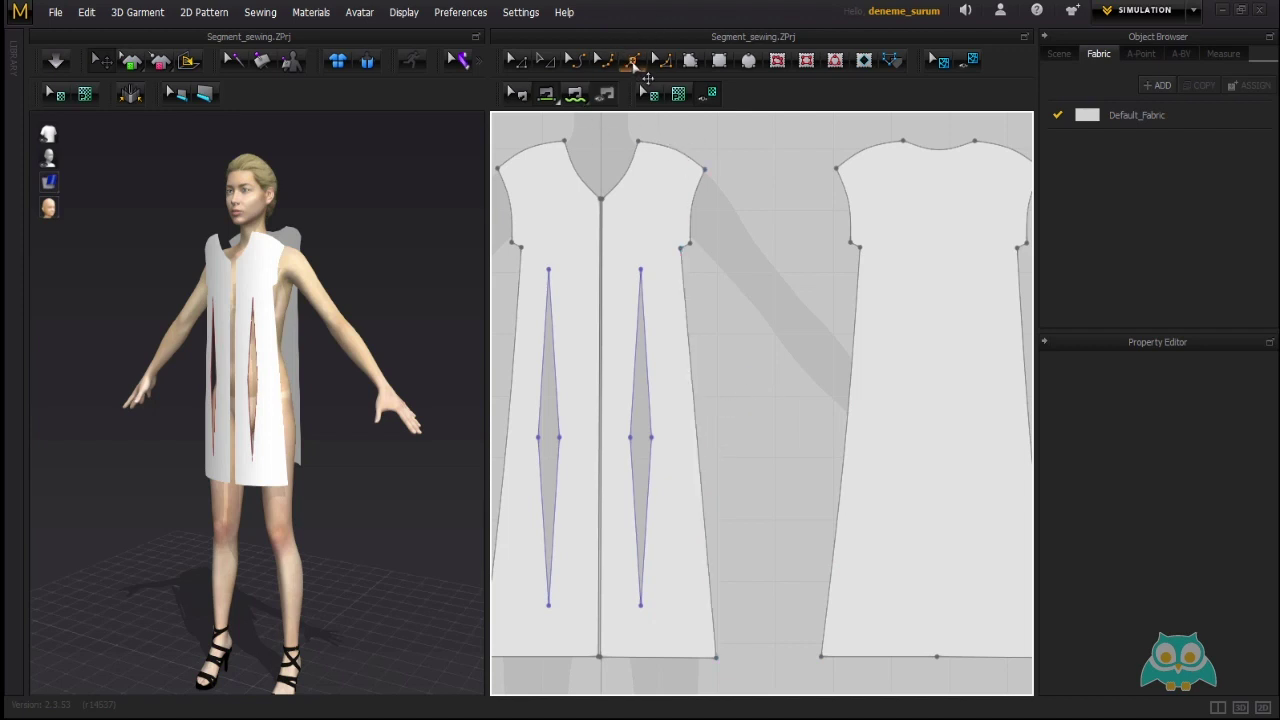
Add a point on the left front panel's side edge and another about 267 mm below the underarm on the facing back edge.
left_click(632, 62)
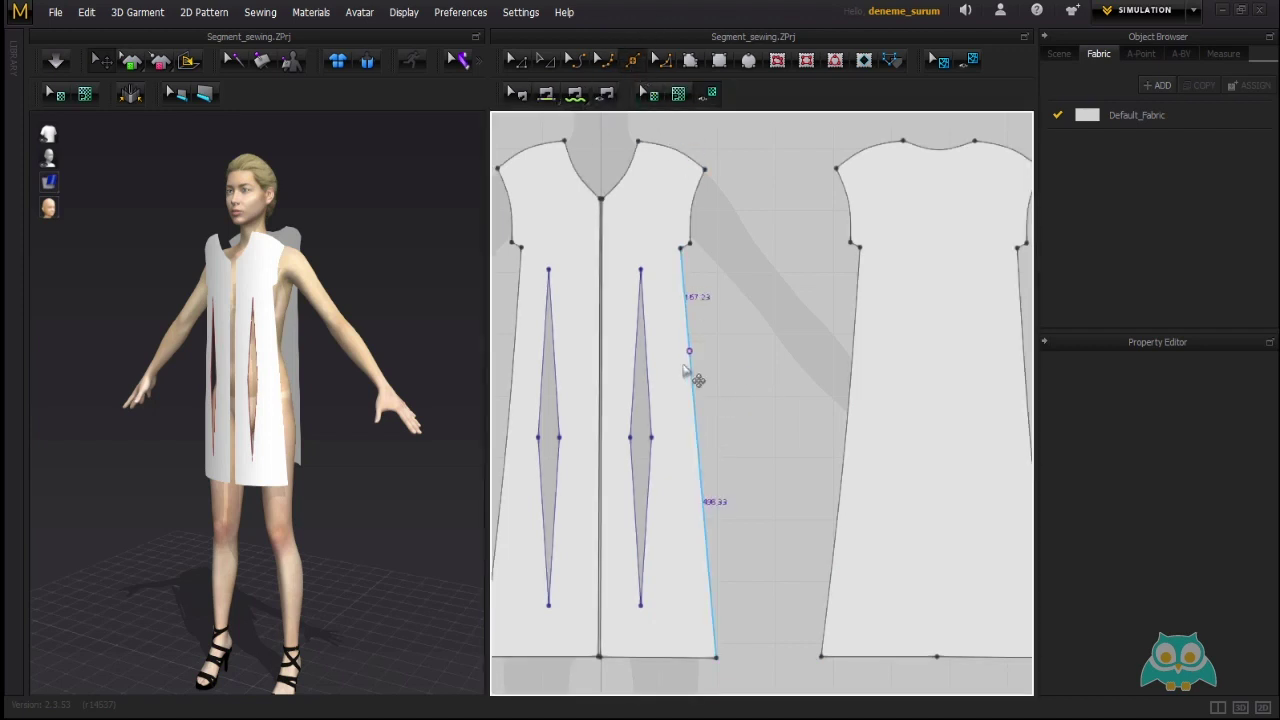
left_click(694, 410)
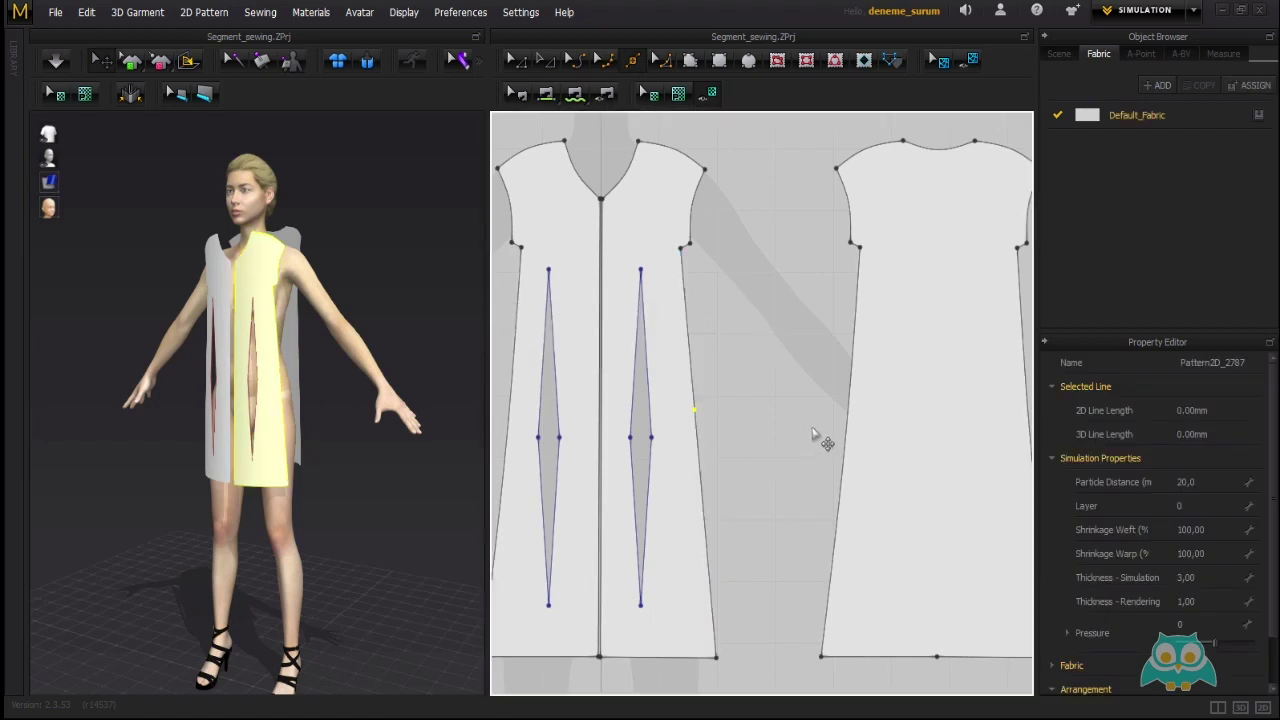
left_click(848, 411)
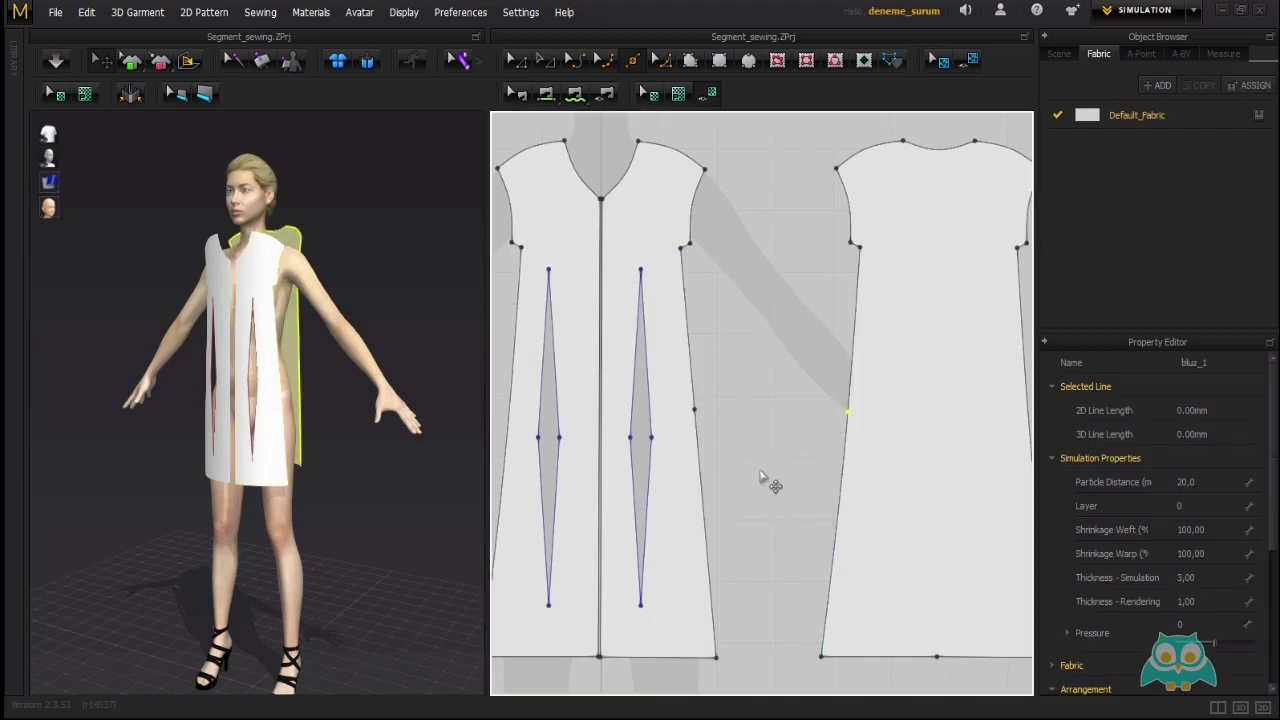
Activate the Segment Sewing tool and examine the divided side-edge segments on the front and back patterns.
key("n")
left_click(262, 13)
left_click(286, 51)
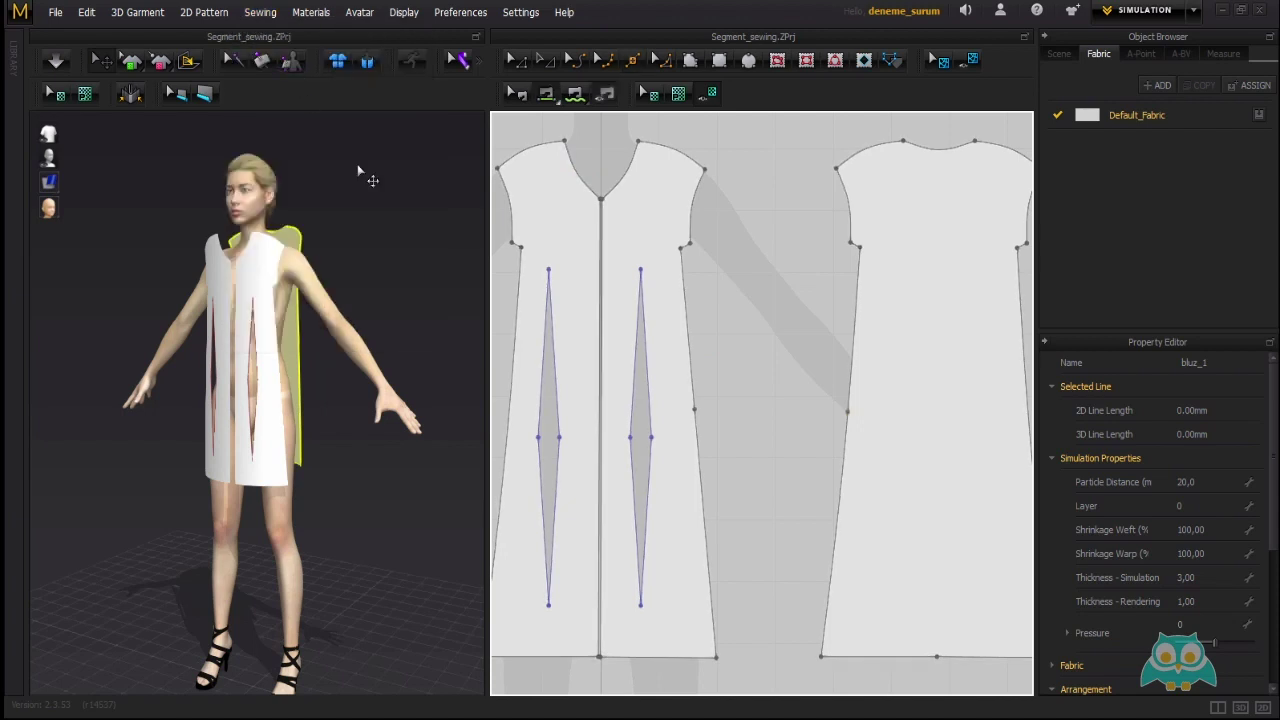
left_click(688, 330)
middle_click_drag(721, 440, 724, 431)
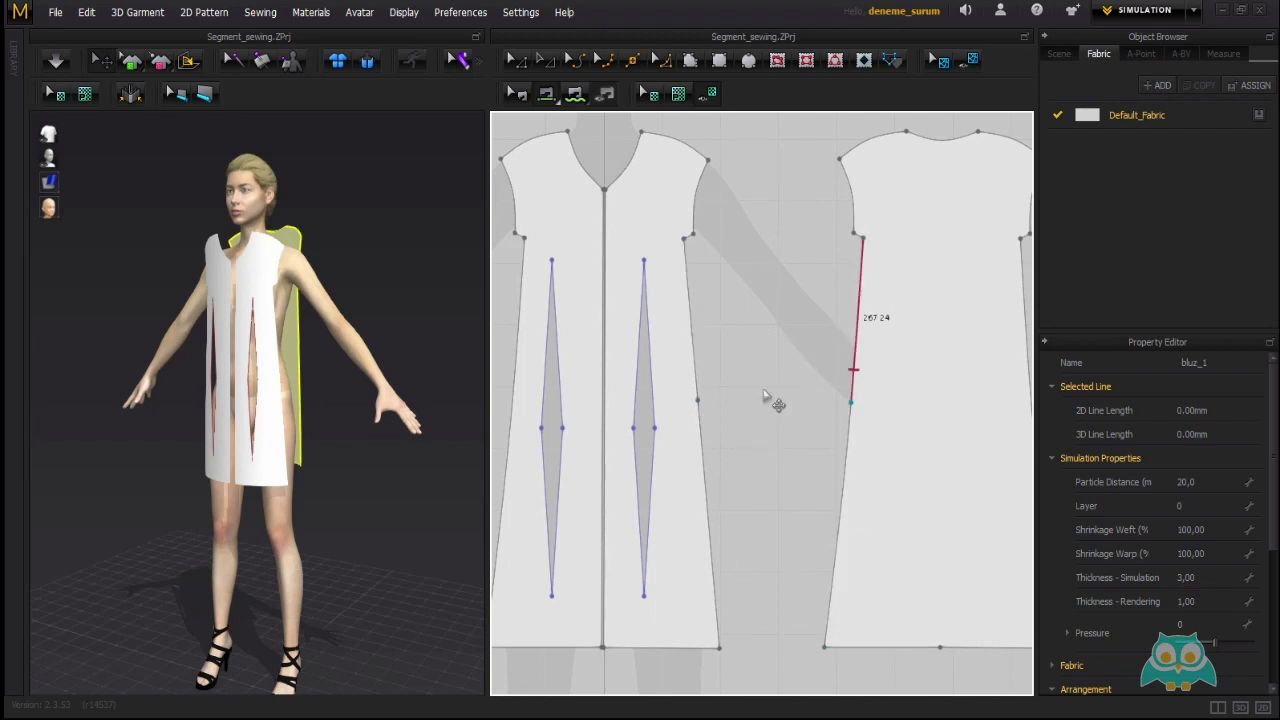
left_click(625, 163)
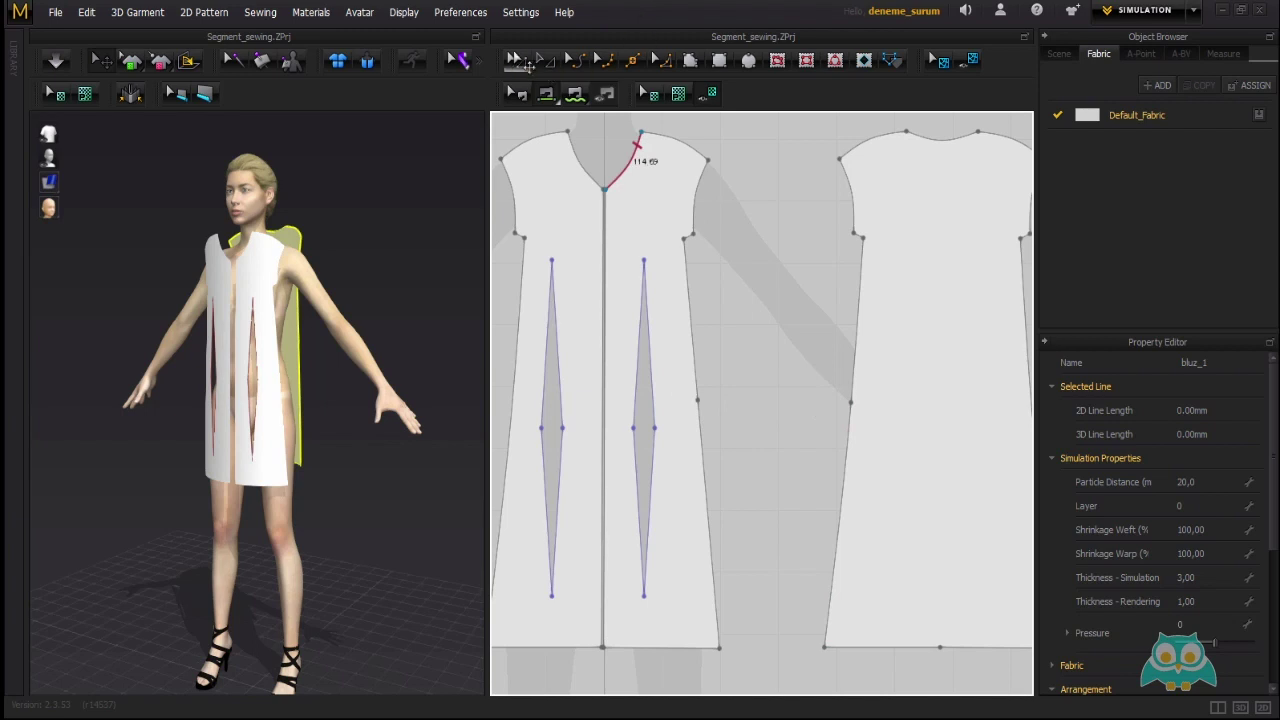
Delete the added points from the side edges of the left front and back patterns.
left_click(517, 65)
left_click_drag(737, 362, 688, 428)
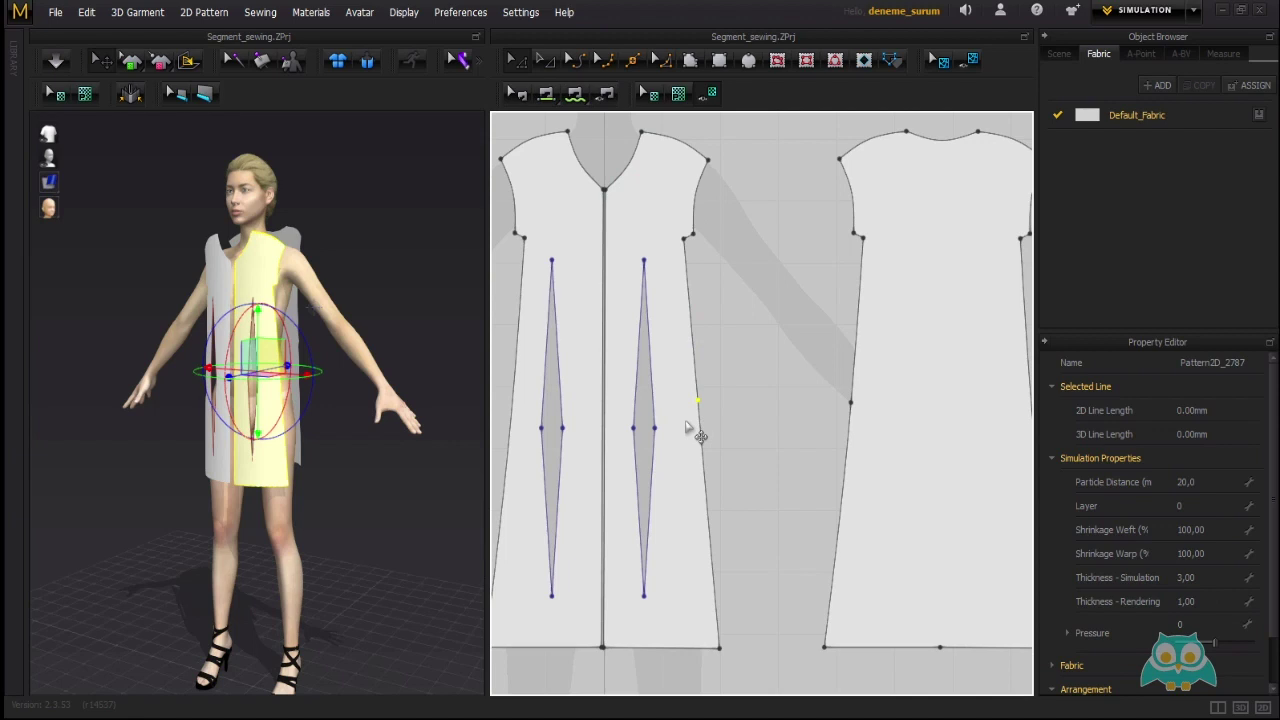
key("Delete")
left_click_drag(791, 380, 860, 428)
key("Delete")
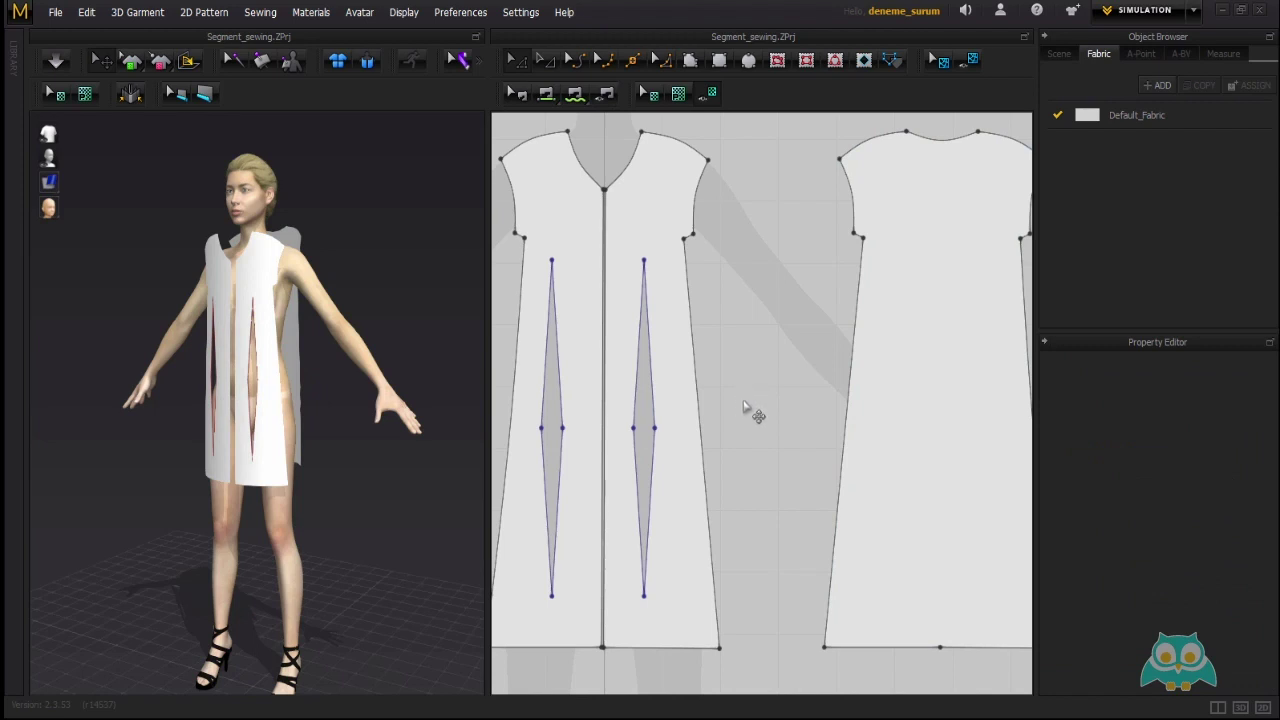
Clear the pattern selection and activate the Segment Sewing tool.
left_click(635, 197)
left_click(729, 296)
left_click(262, 13)
left_click(265, 63)
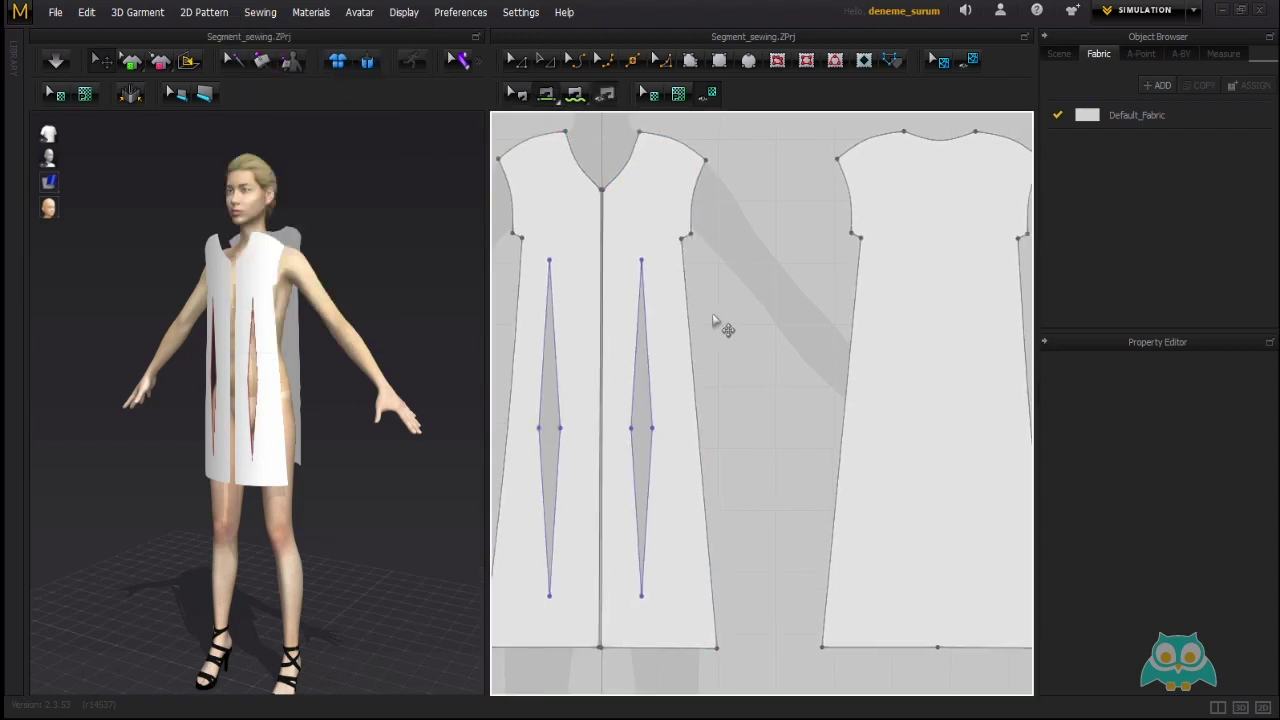
Examine the undivided side edges of the left front and back patterns with their upper and lower end points.
scroll(705, 325, "up", 4)
middle_click_drag(639, 235, 613, 222)
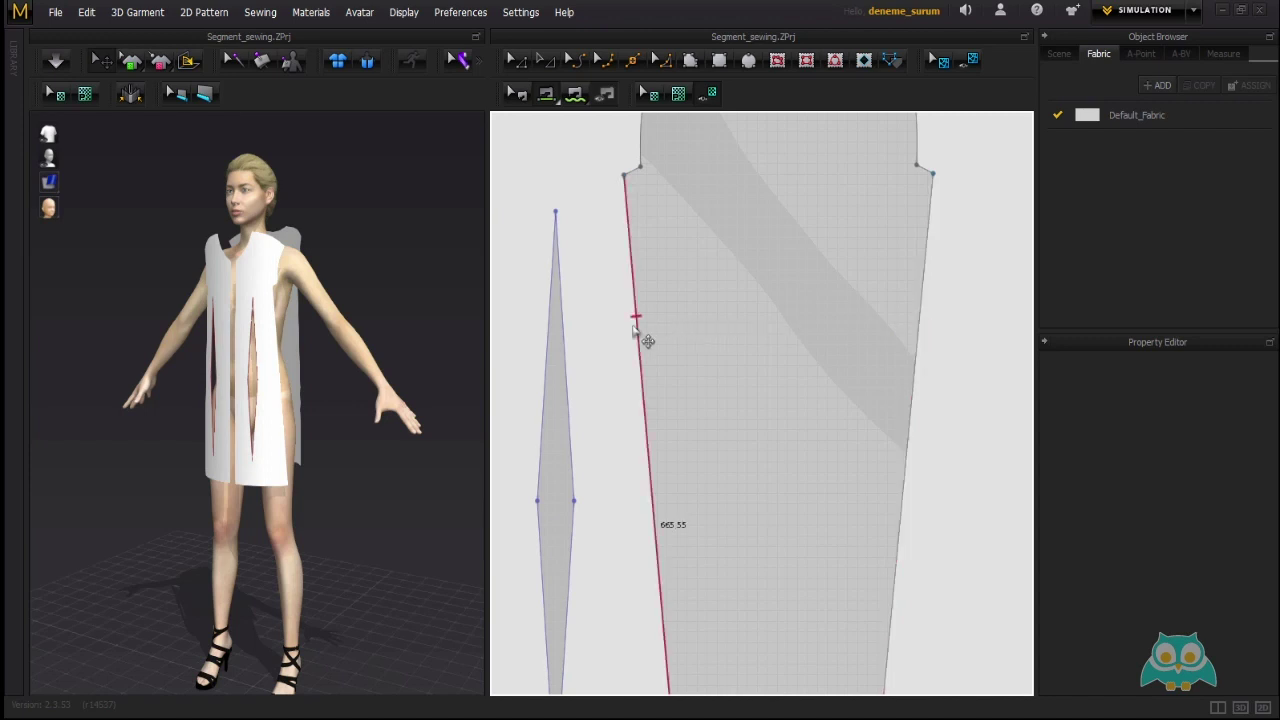
scroll(652, 332, "down", 4)
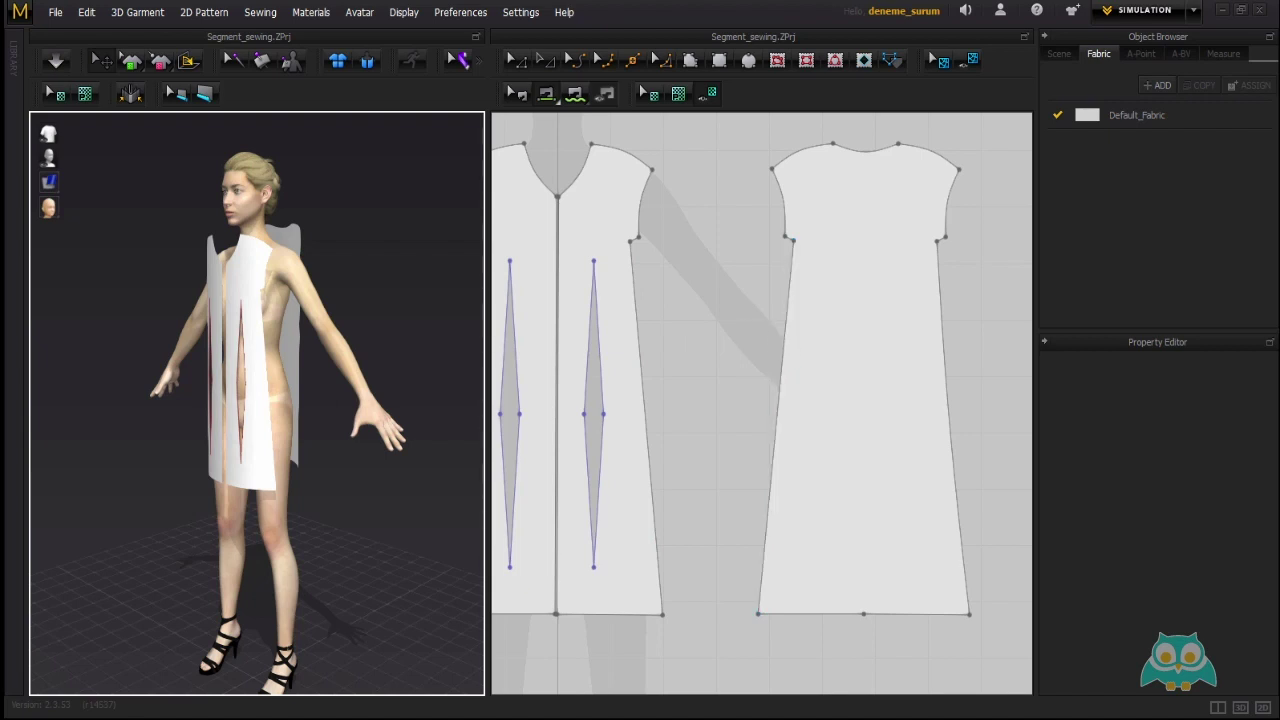
scroll(720, 408, "up", 3)
scroll(771, 420, "down", 4)
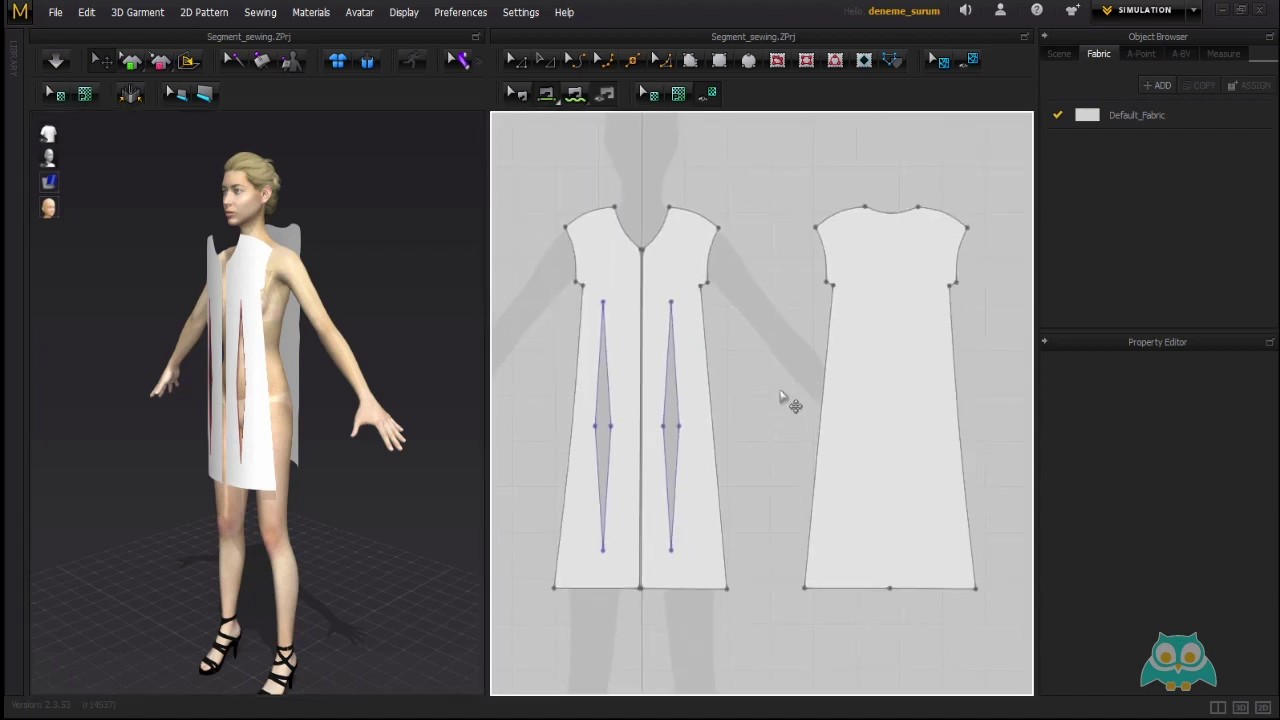
scroll(783, 398, "up", 3)
scroll(805, 300, "down", 2)
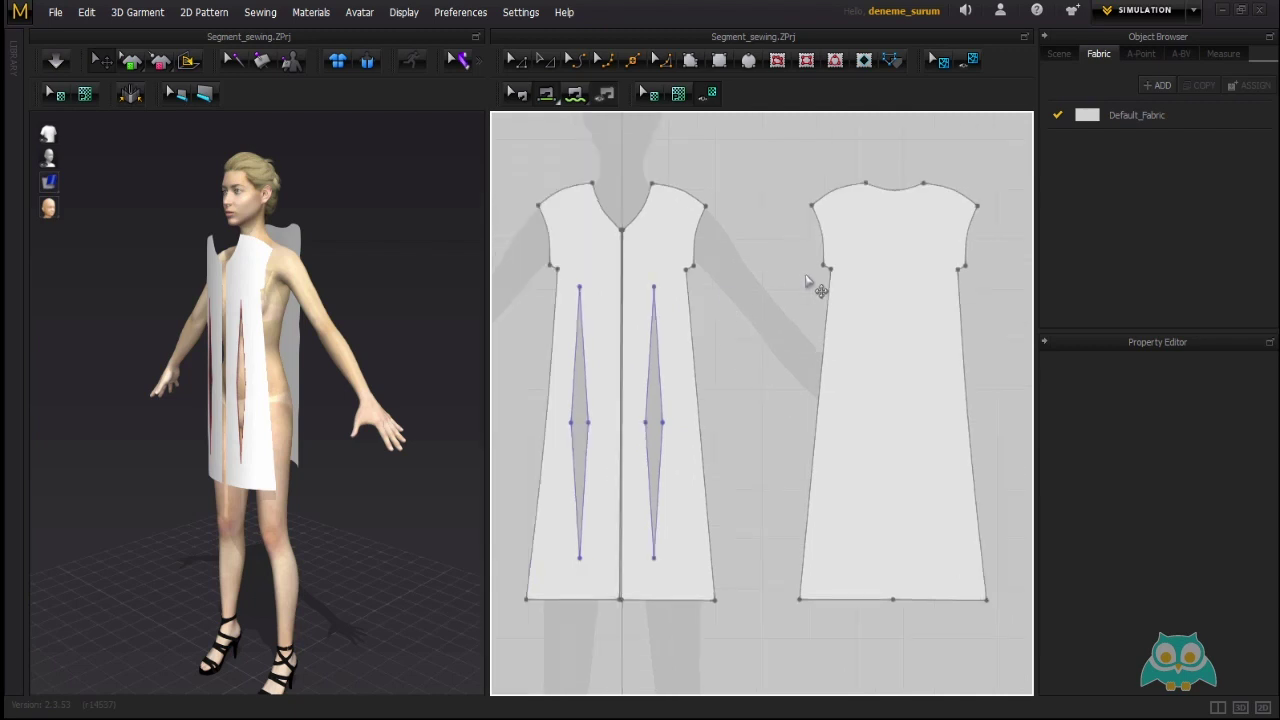
scroll(780, 335, "down", 1)
middle_click_drag(754, 328, 781, 320)
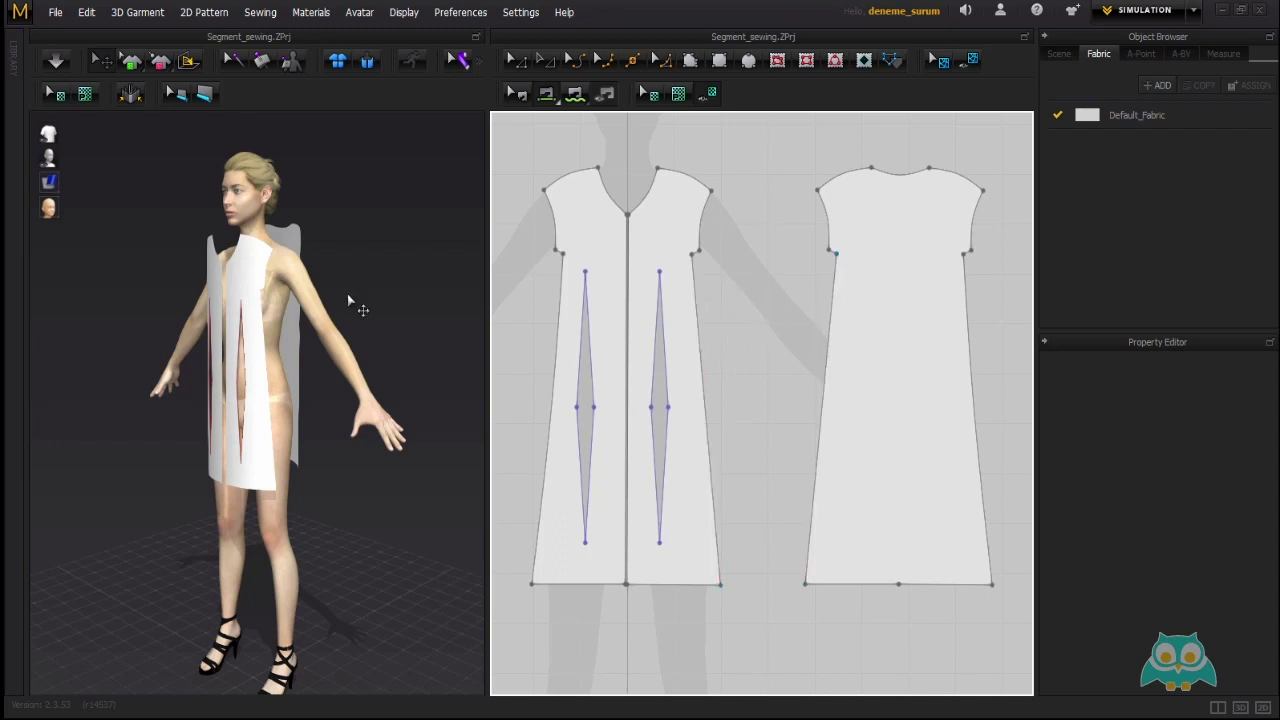
Examine in 3D how the left front and back side edges align around the avatar before sewing.
right_click_drag(348, 300, 215, 262)
right_click_drag(333, 261, 360, 260)
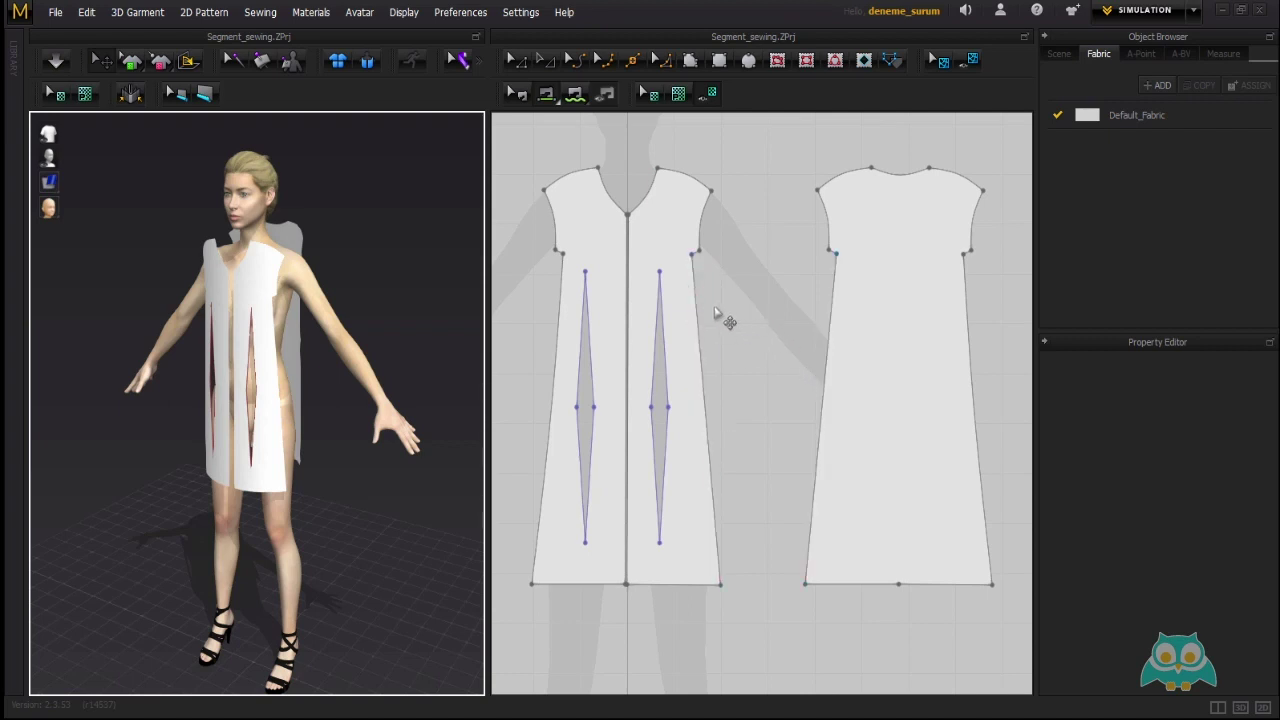
right_click_drag(334, 307, 259, 276)
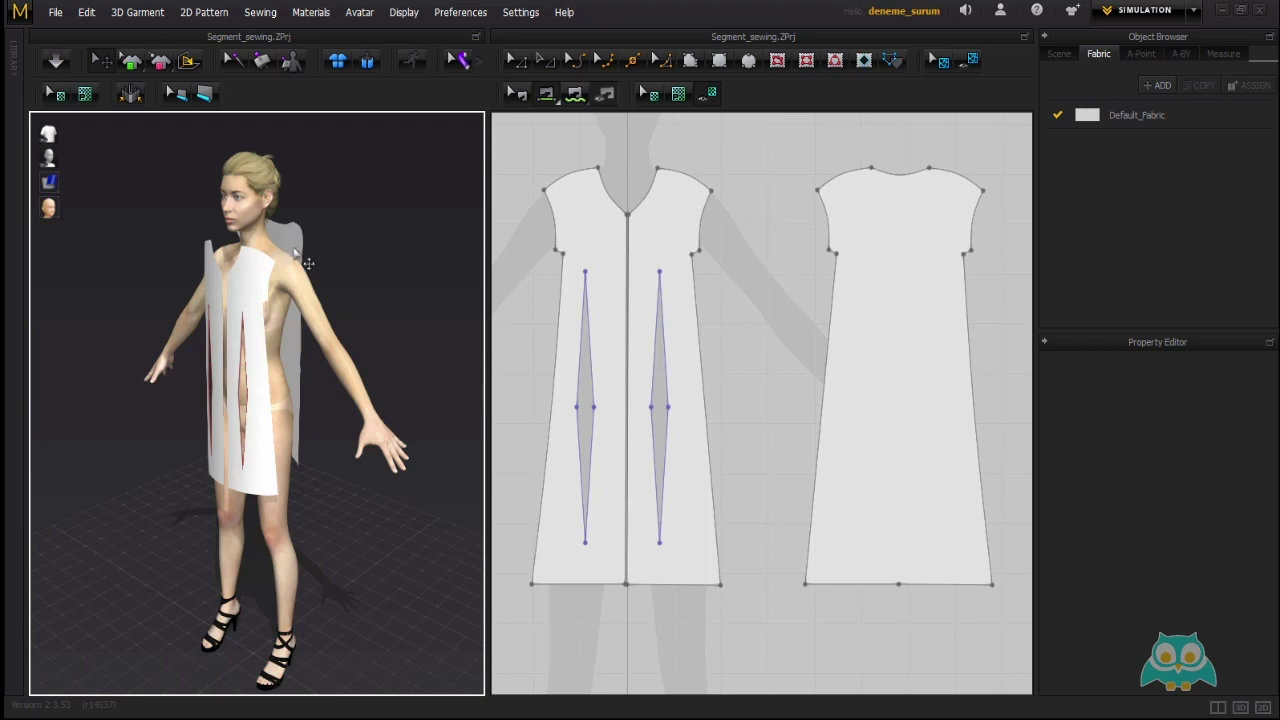
left_click(699, 330)
right_click_drag(302, 318, 325, 328)
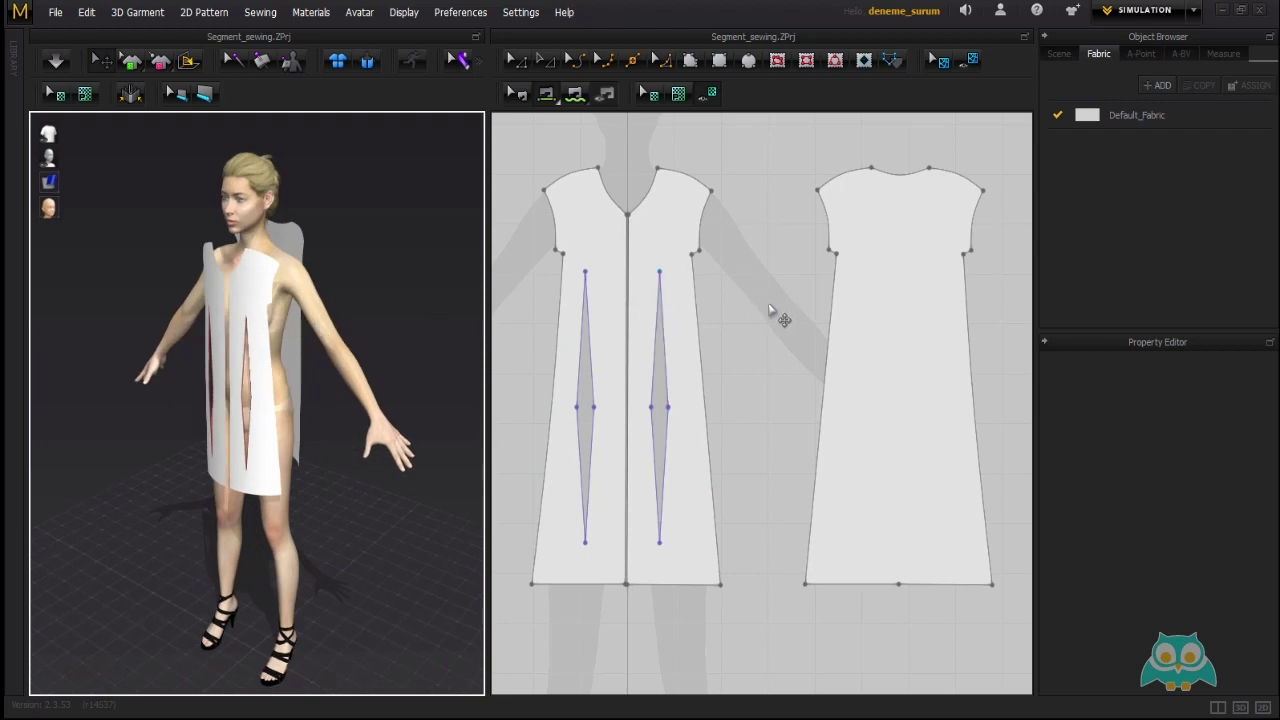
mouse_move(339, 319)
right_mouse_down()
mouse_move(283, 300)
mouse_move(334, 314)
right_mouse_up()
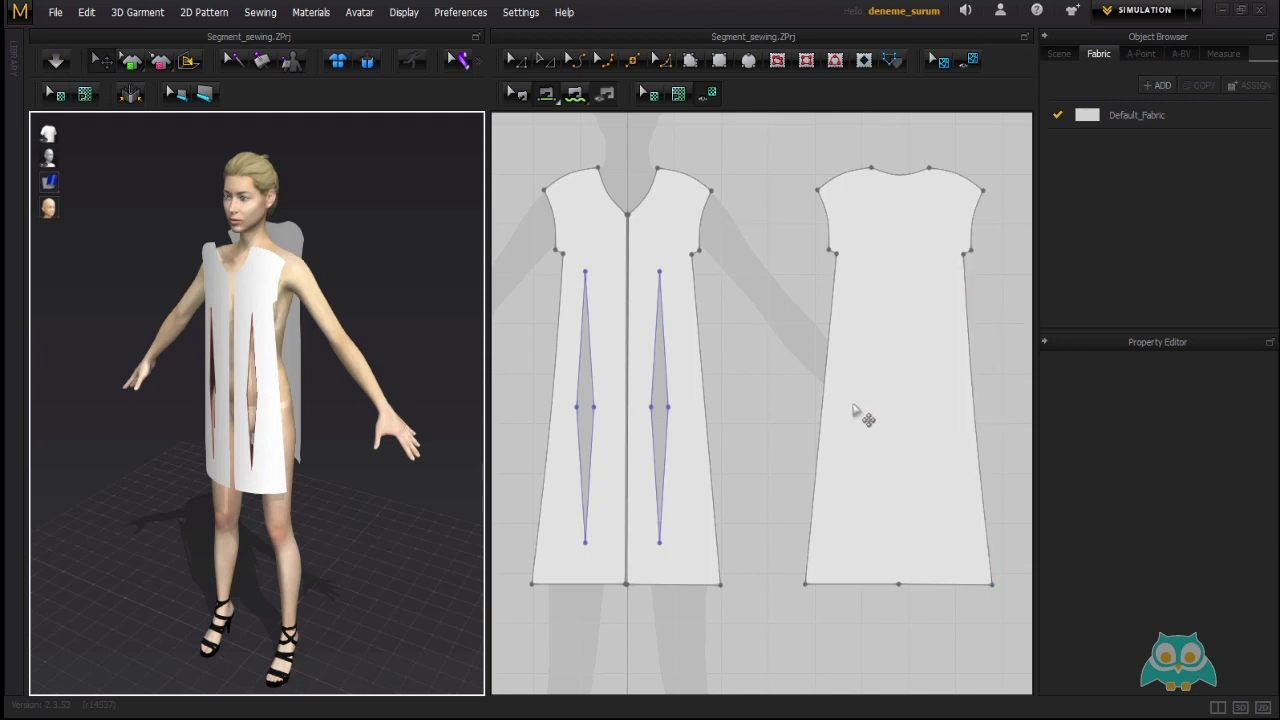
Sew the left front pattern's side edge to the adjacent side edge of the back pattern with Segment Sewing.
middle_click_drag(749, 429, 808, 403)
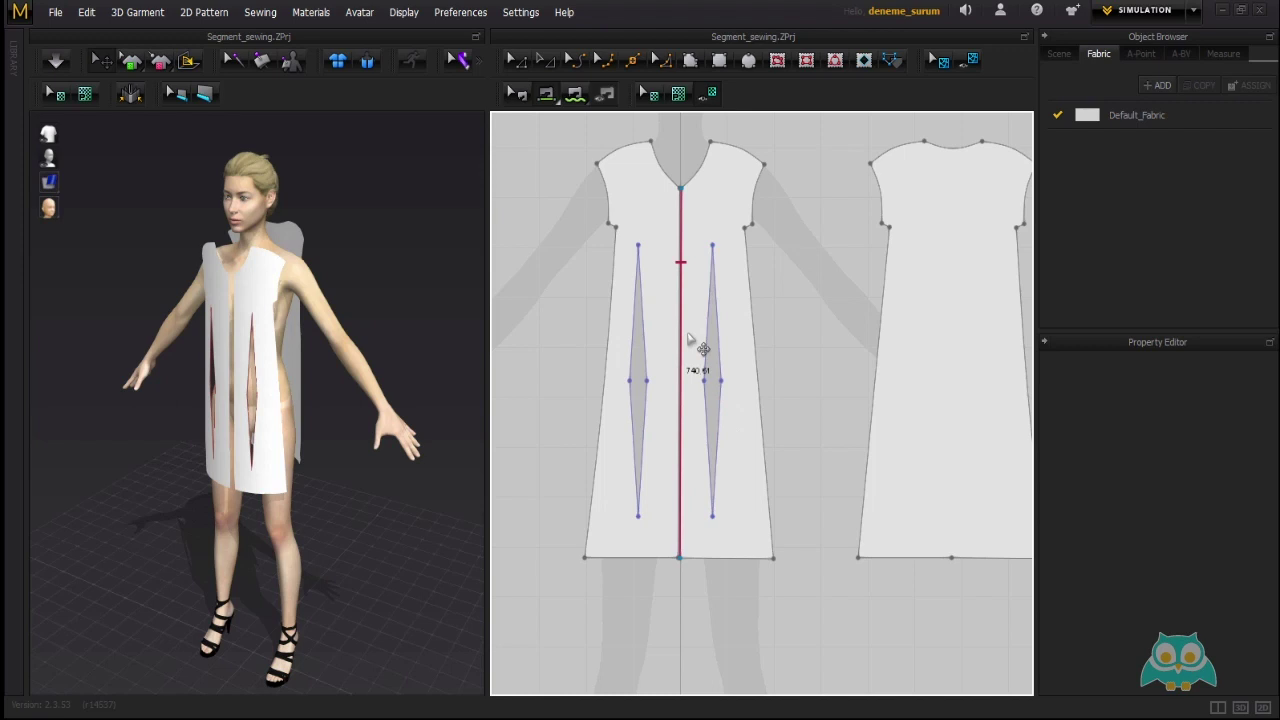
middle_click_drag(727, 343, 712, 347)
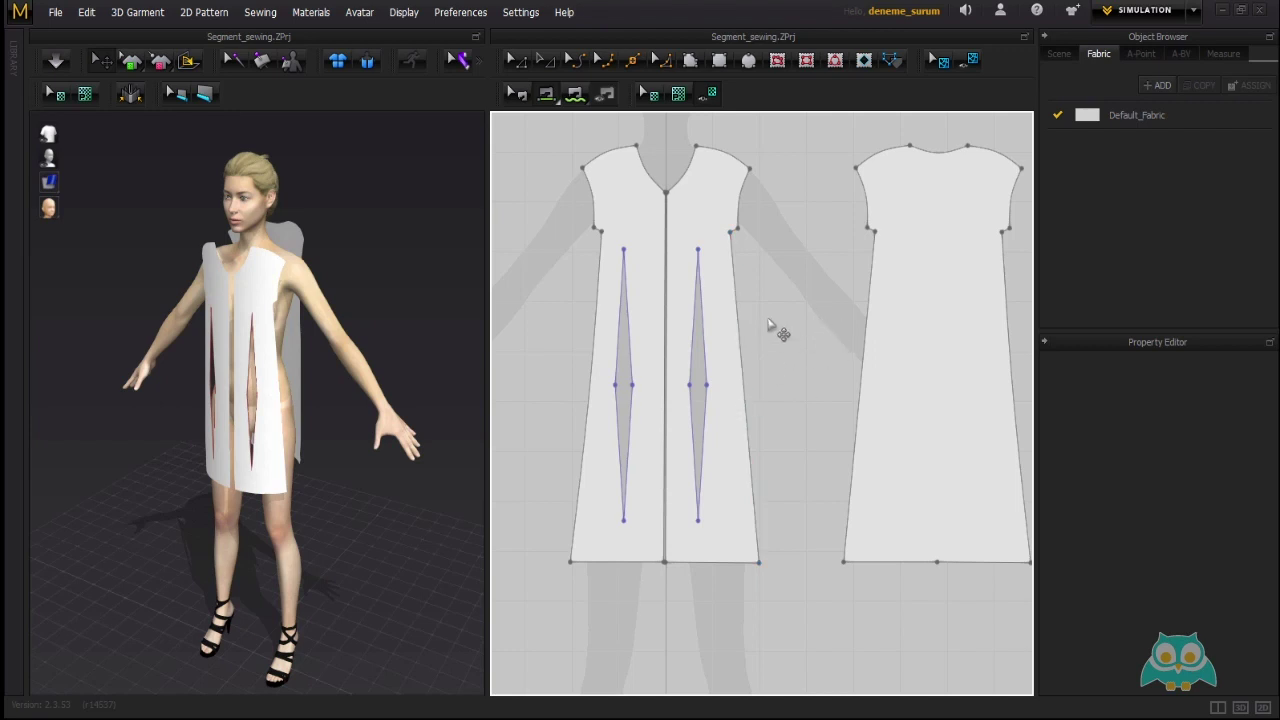
scroll(735, 326, "up", 5)
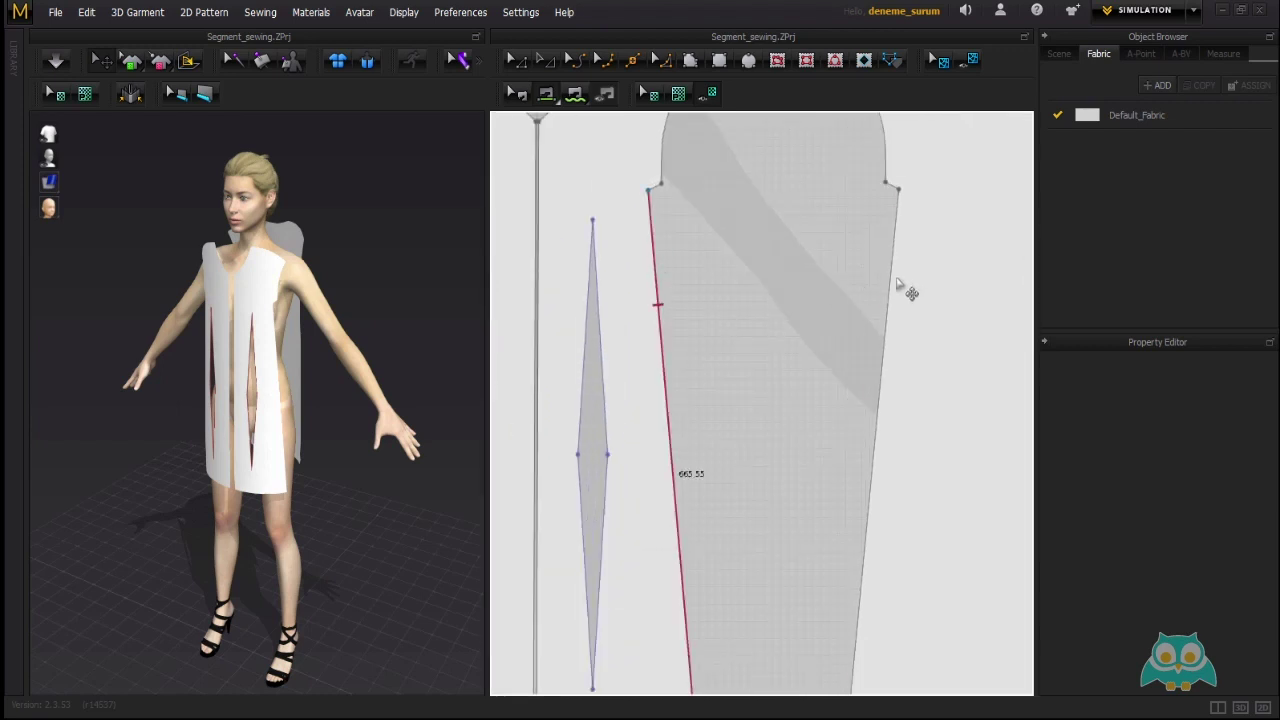
middle_click_drag(833, 325, 842, 319)
left_click(668, 302)
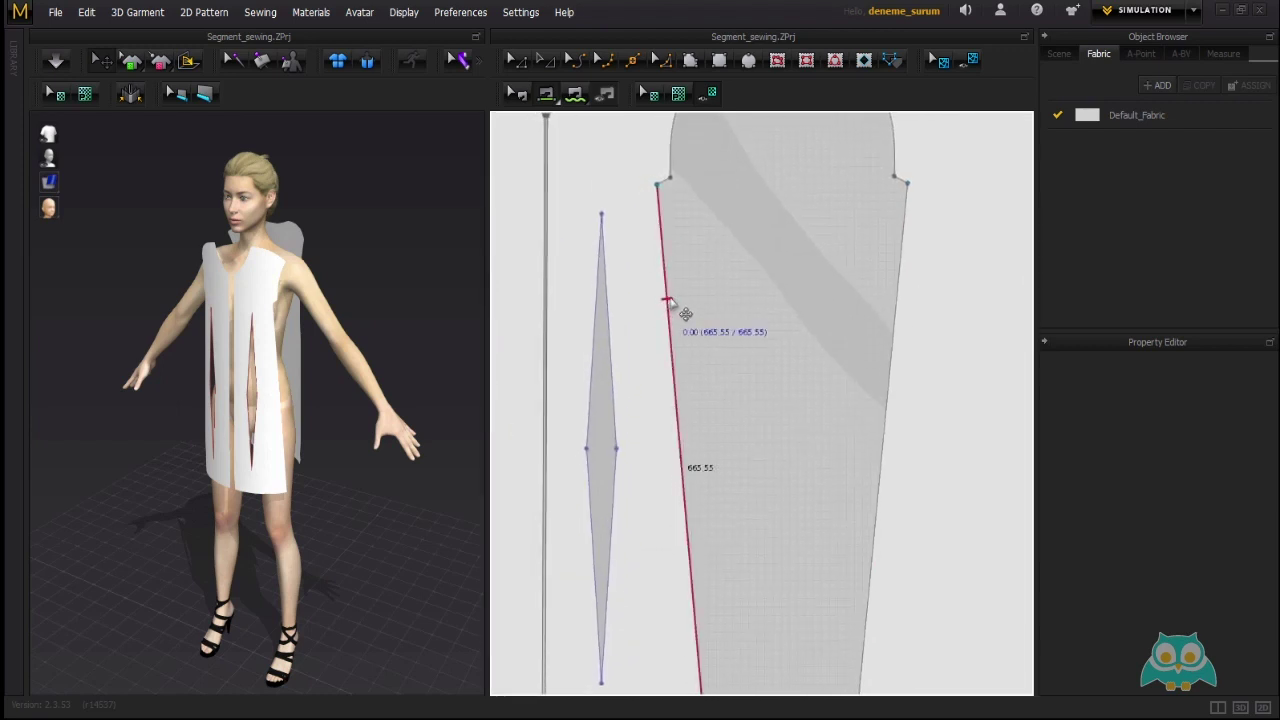
left_click(896, 299)
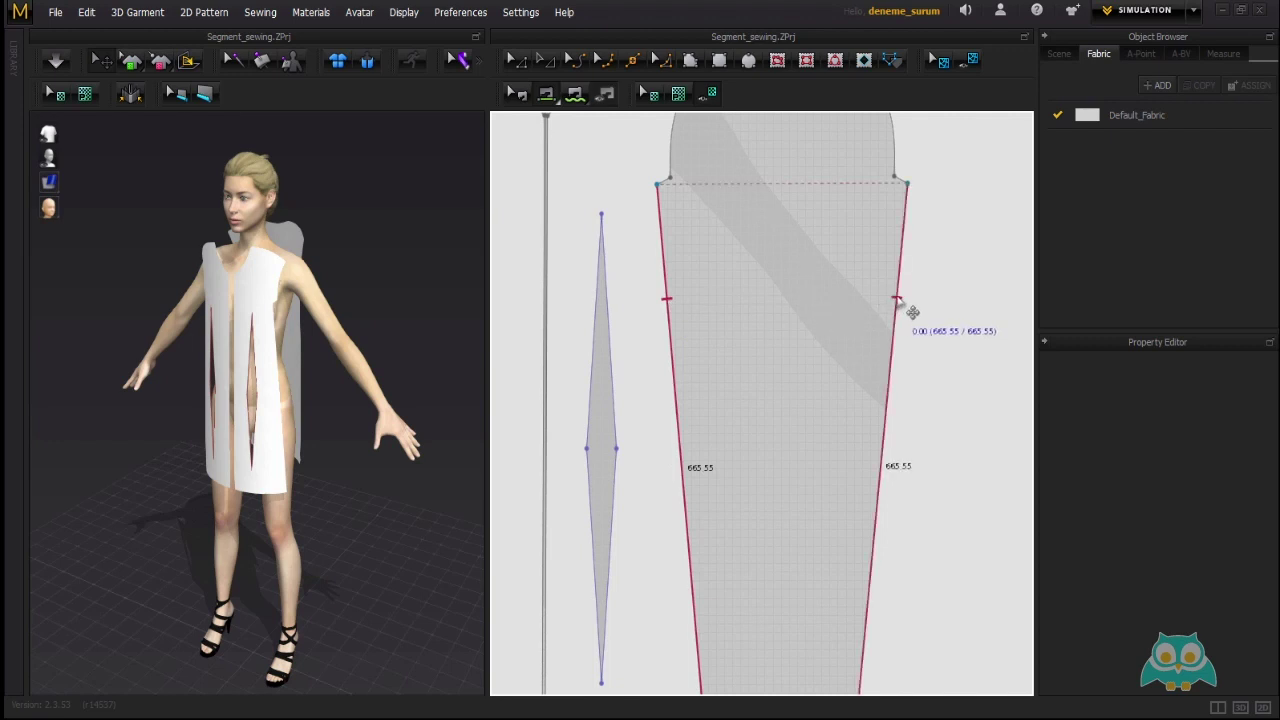
left_click(897, 298)
right_click_drag(439, 373, 414, 380)
scroll(326, 368, "down", 2)
left_click(251, 340)
scroll(757, 394, "down", 5)
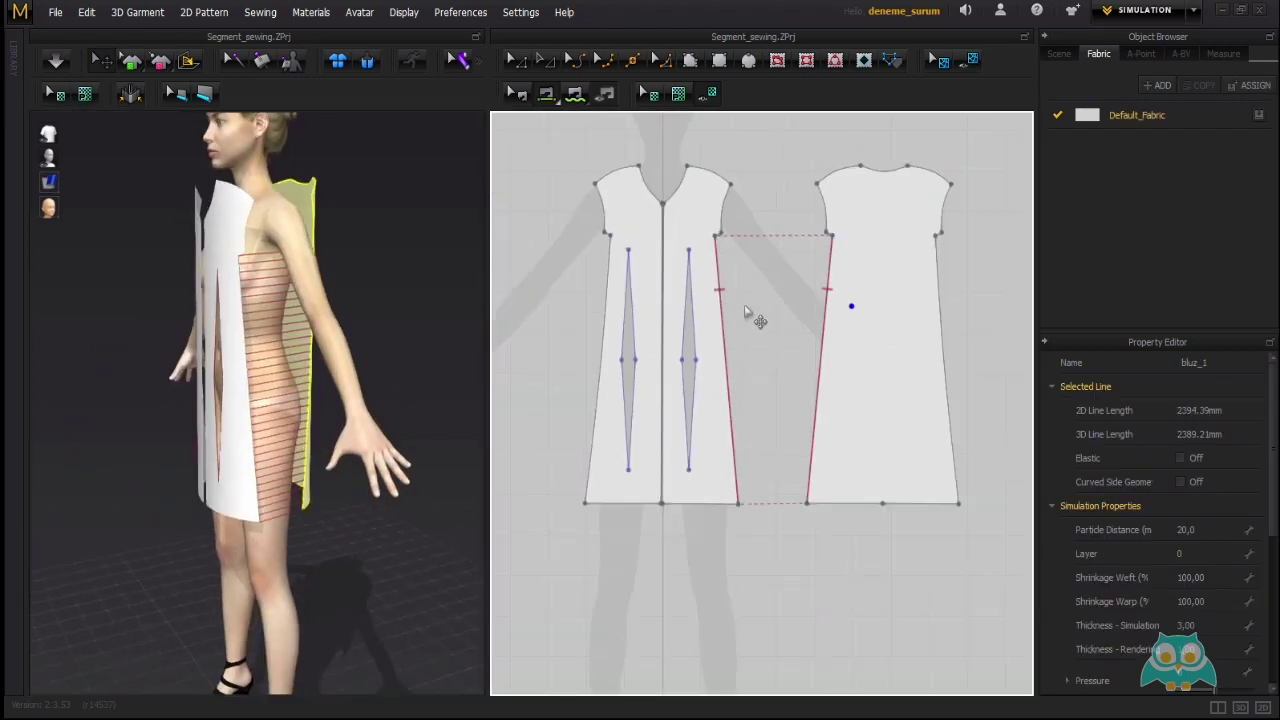
middle_click_drag(738, 307, 734, 323)
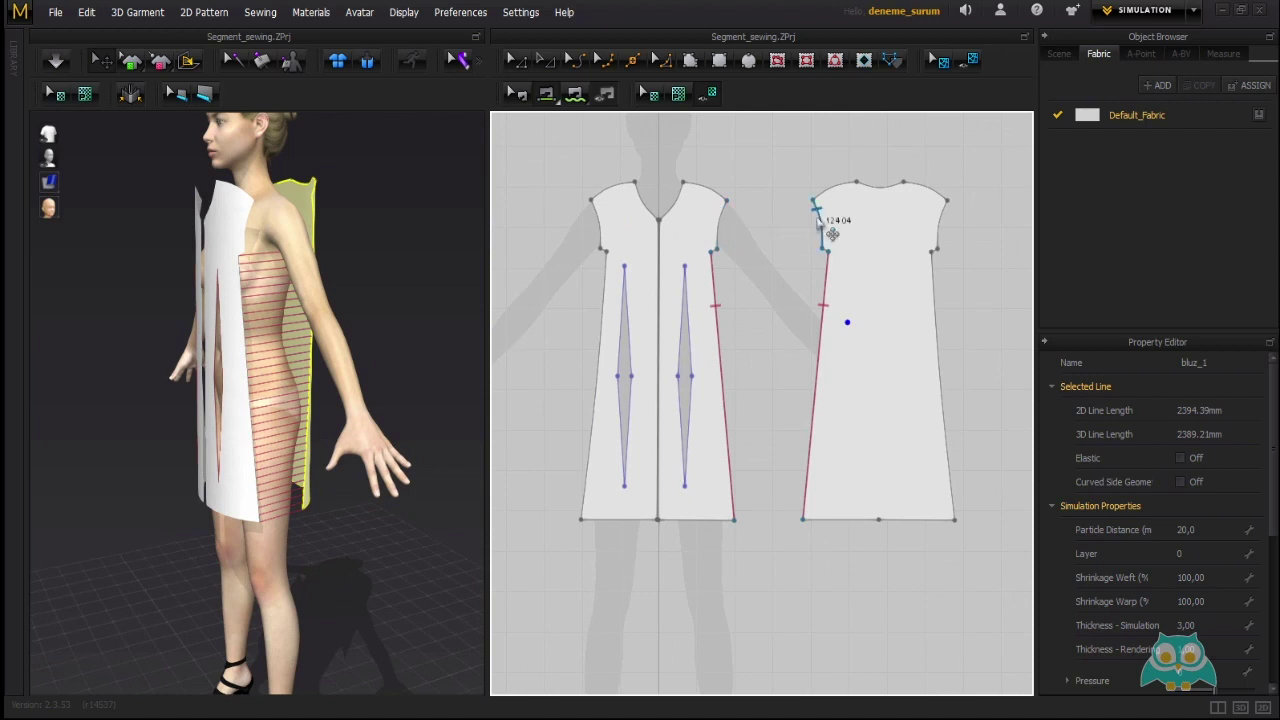
Sew the short slanted underarm edge of the left front pattern to the matching underarm edge of the back.
scroll(757, 275, "up", 6)
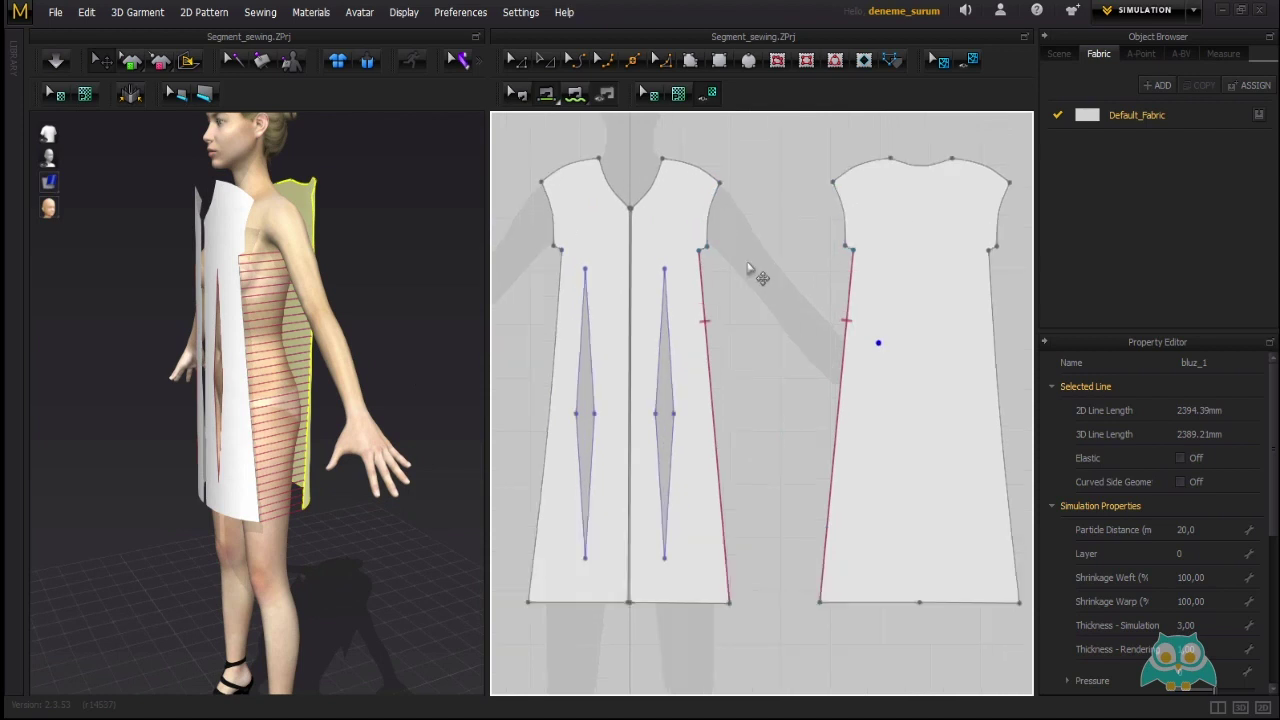
scroll(950, 262, "down", 5)
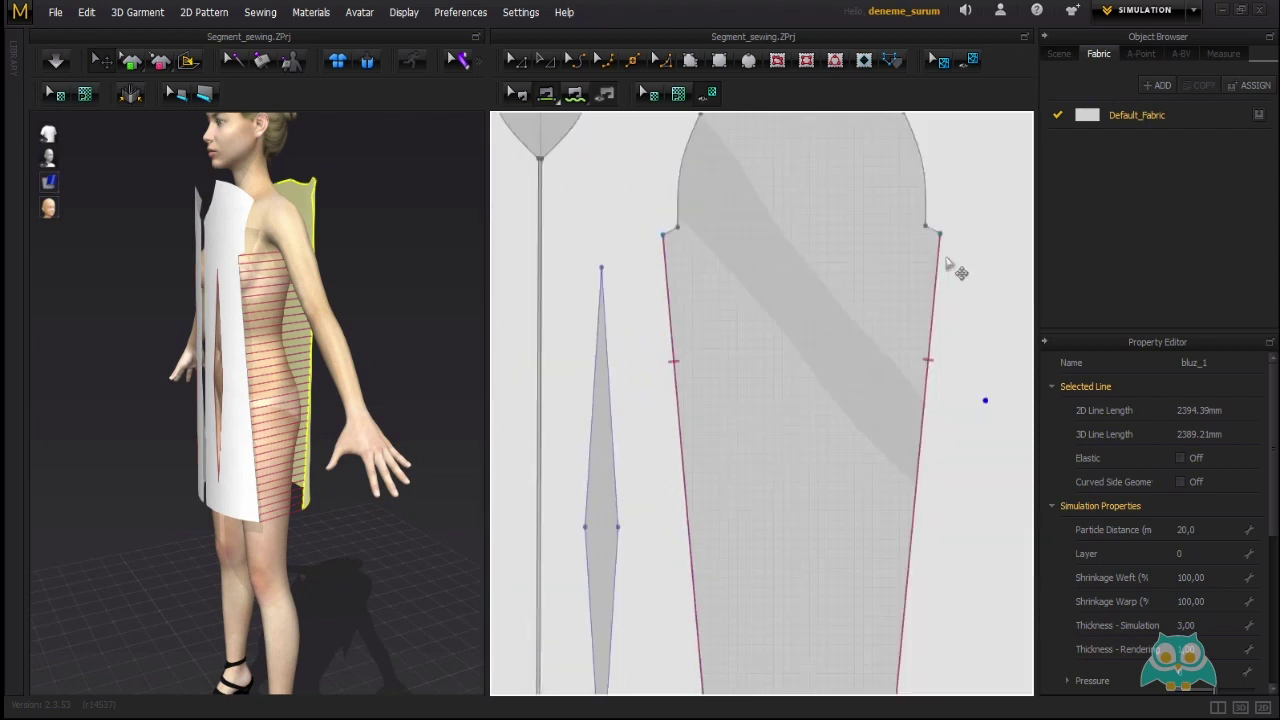
scroll(670, 255, "up", 5)
left_click(640, 218)
right_click_drag(811, 234, 694, 240)
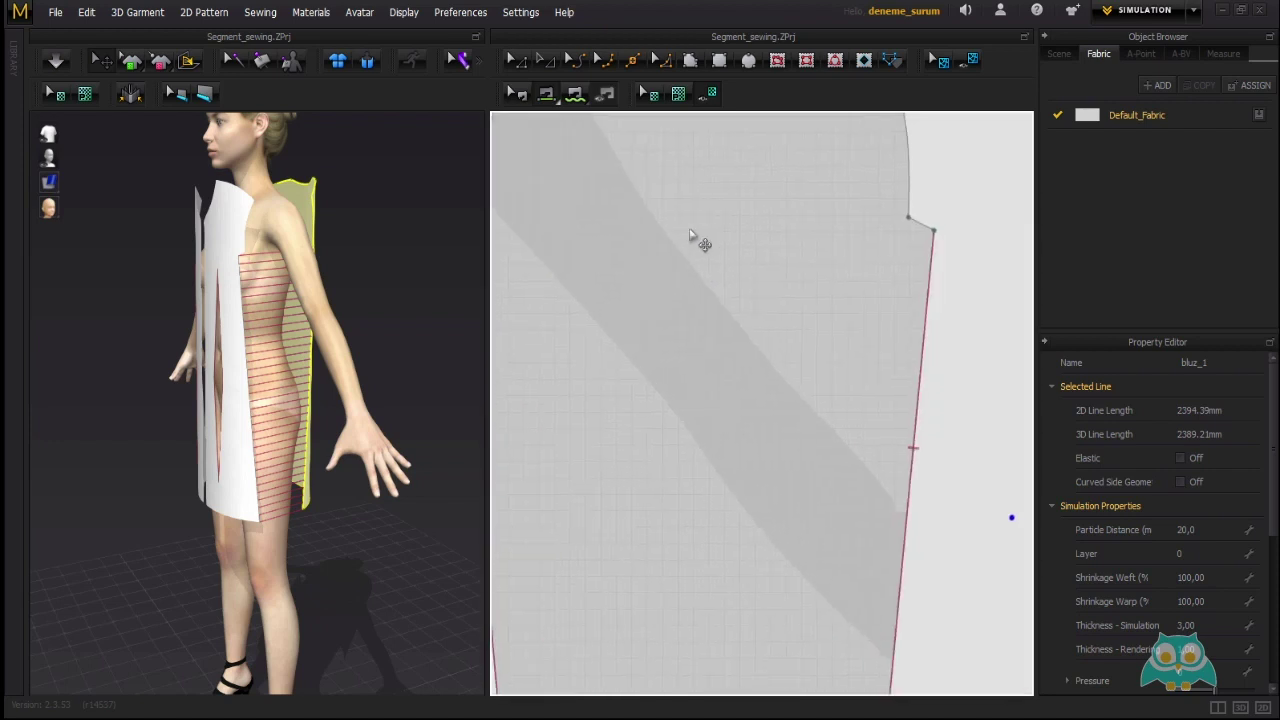
left_click(908, 222)
Examine the left underarm and side seam connections in 3D and on the flat patterns.
right_click_drag(340, 280, 351, 203)
scroll(273, 166, "up", 4)
middle_click_drag(273, 166, 280, 280)
scroll(266, 200, "up", 3)
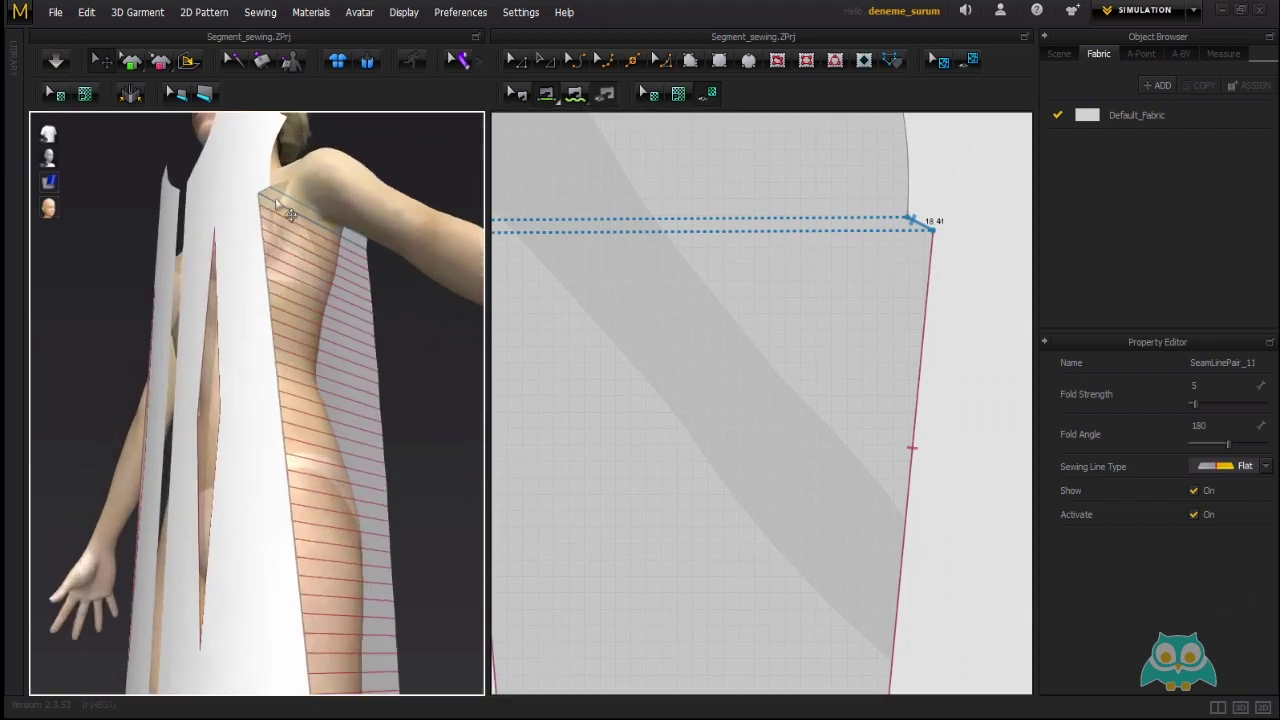
scroll(278, 208, "down", 7)
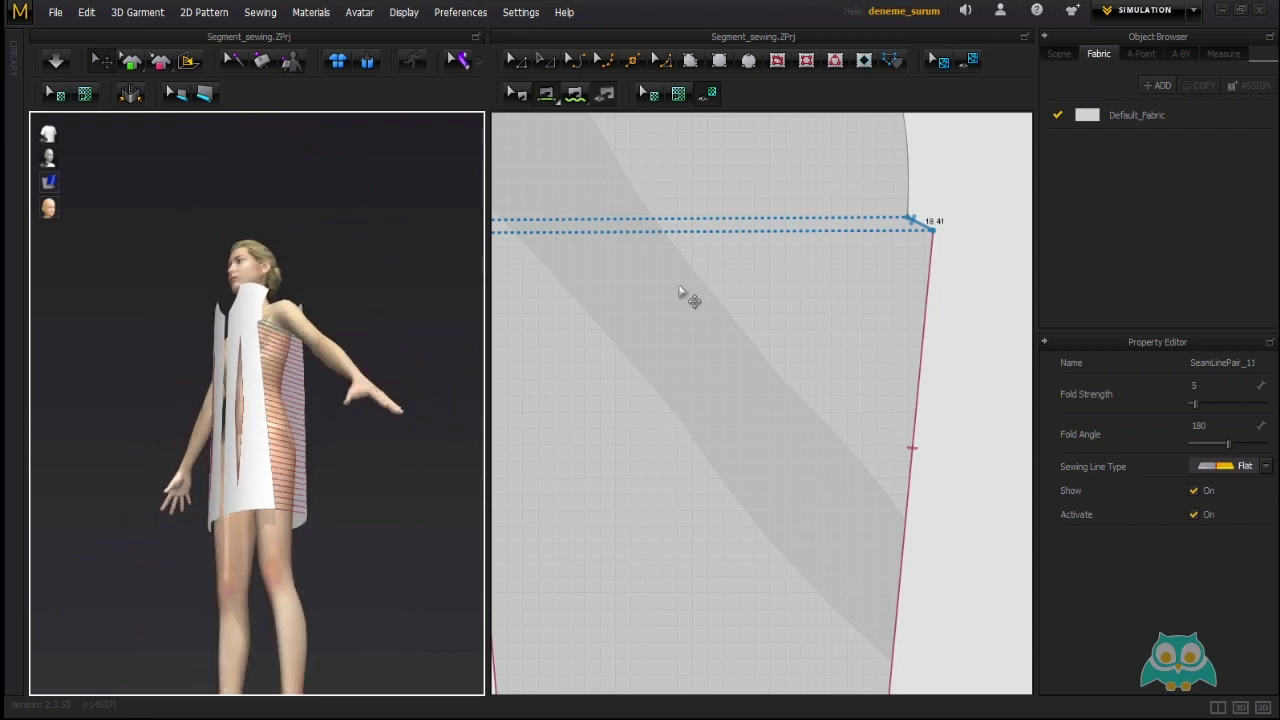
scroll(679, 292, "down", 6)
scroll(349, 377, "up", 3)
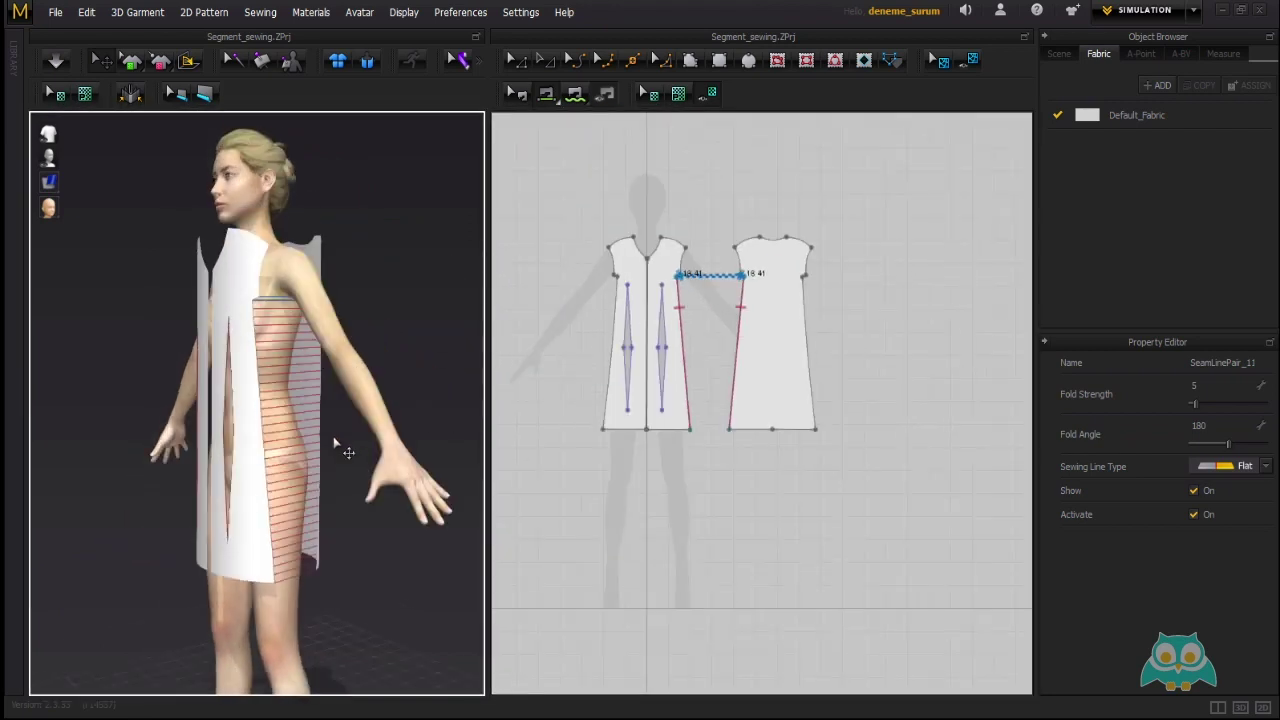
scroll(677, 335, "up", 5)
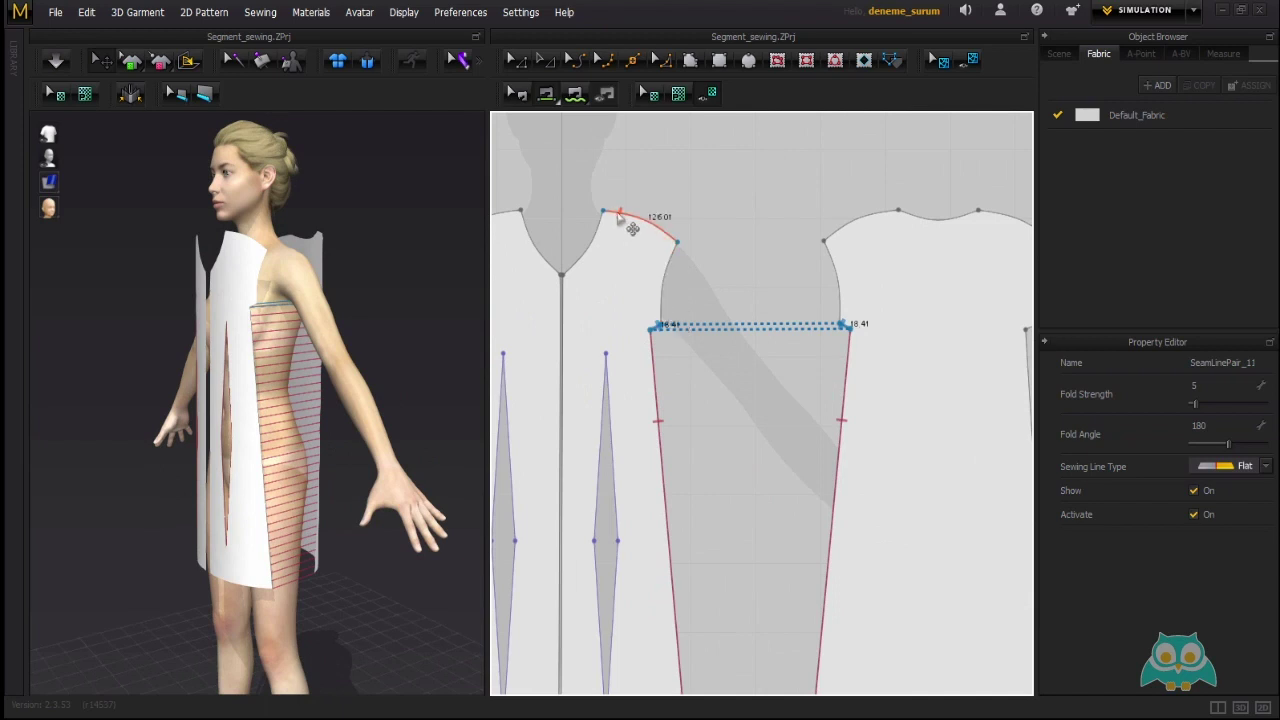
scroll(668, 235, "down", 2)
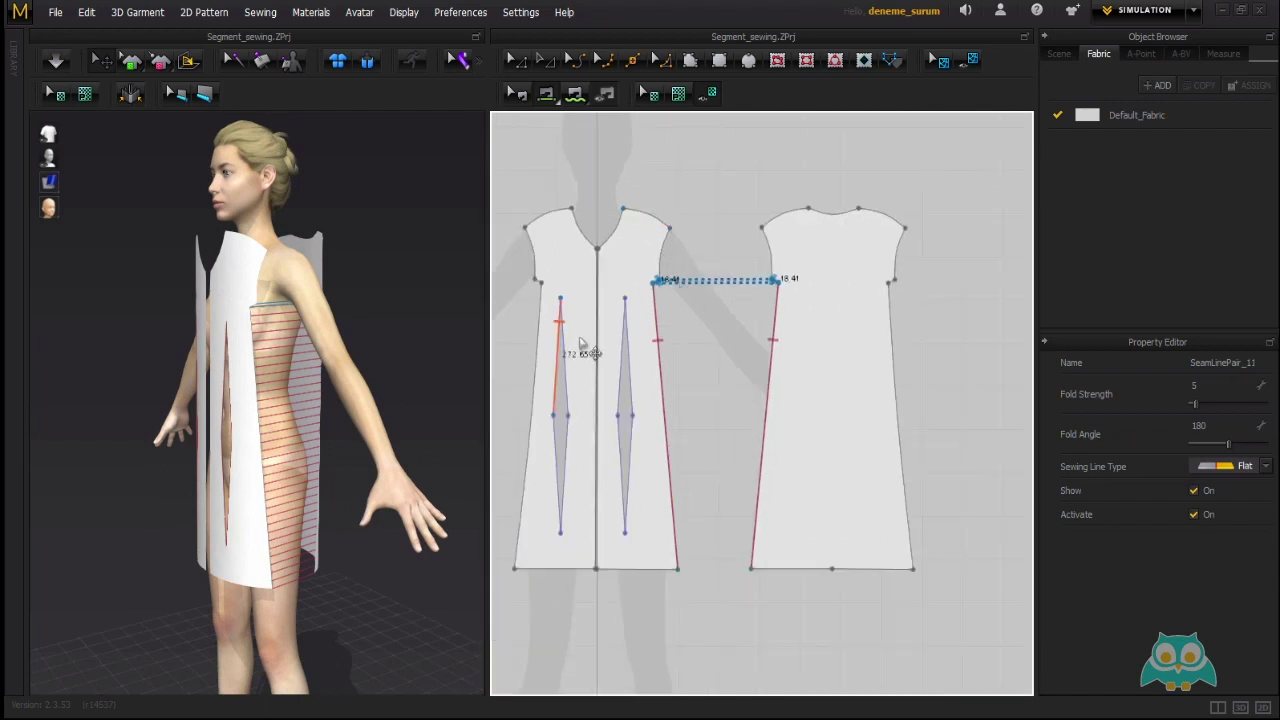
Sew the right front pattern's outer side edge to the far side edge of the back pattern.
middle_click_drag(580, 338, 624, 311)
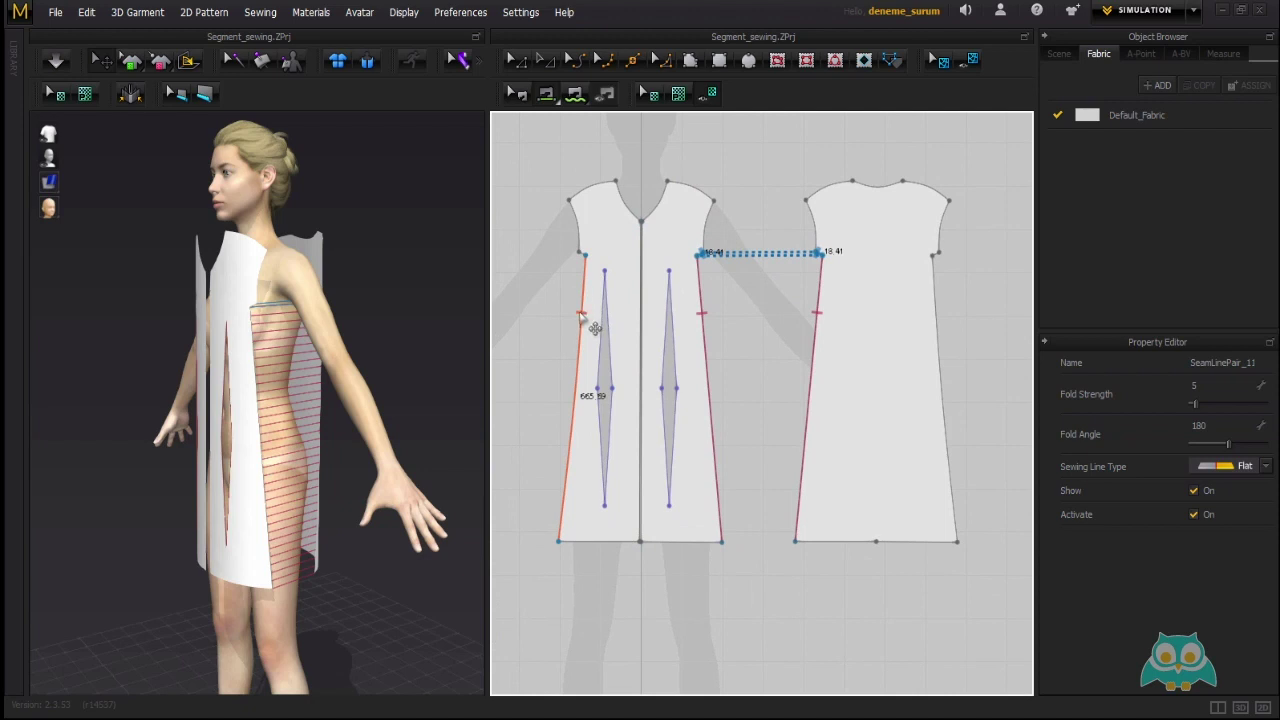
left_click_drag(581, 314, 579, 315)
left_click(596, 329)
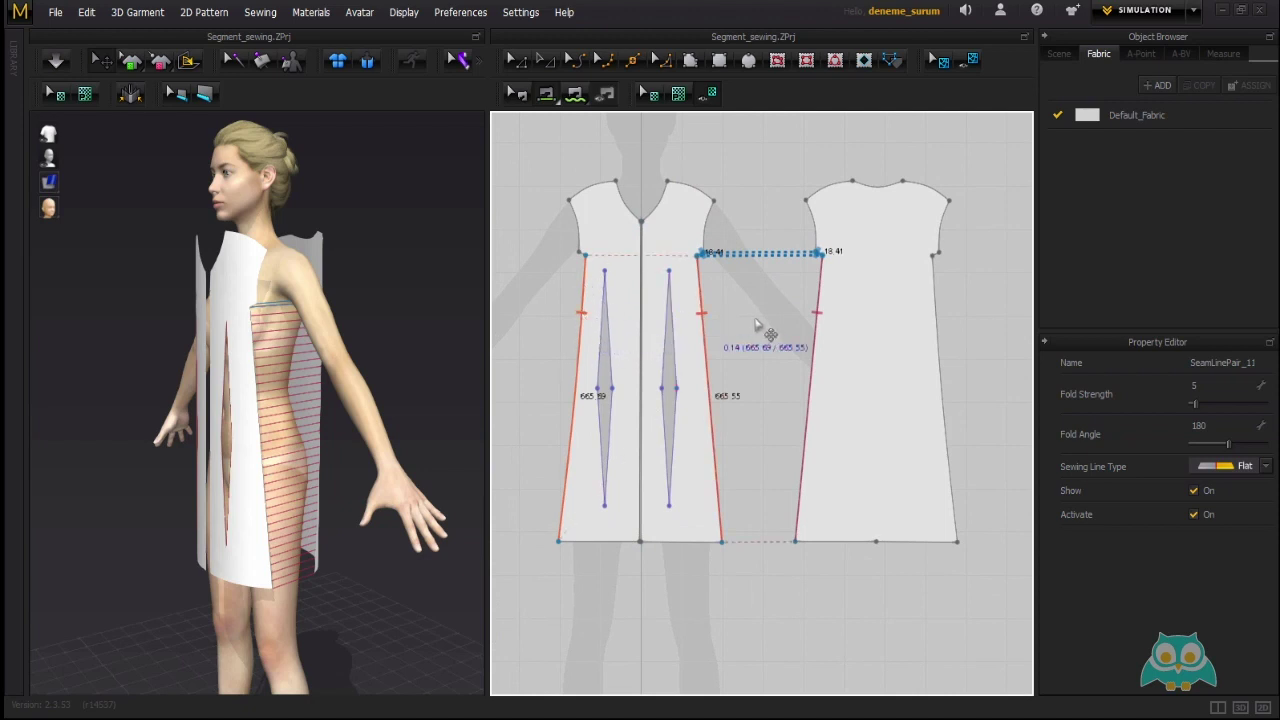
left_click(937, 317)
left_click(703, 316)
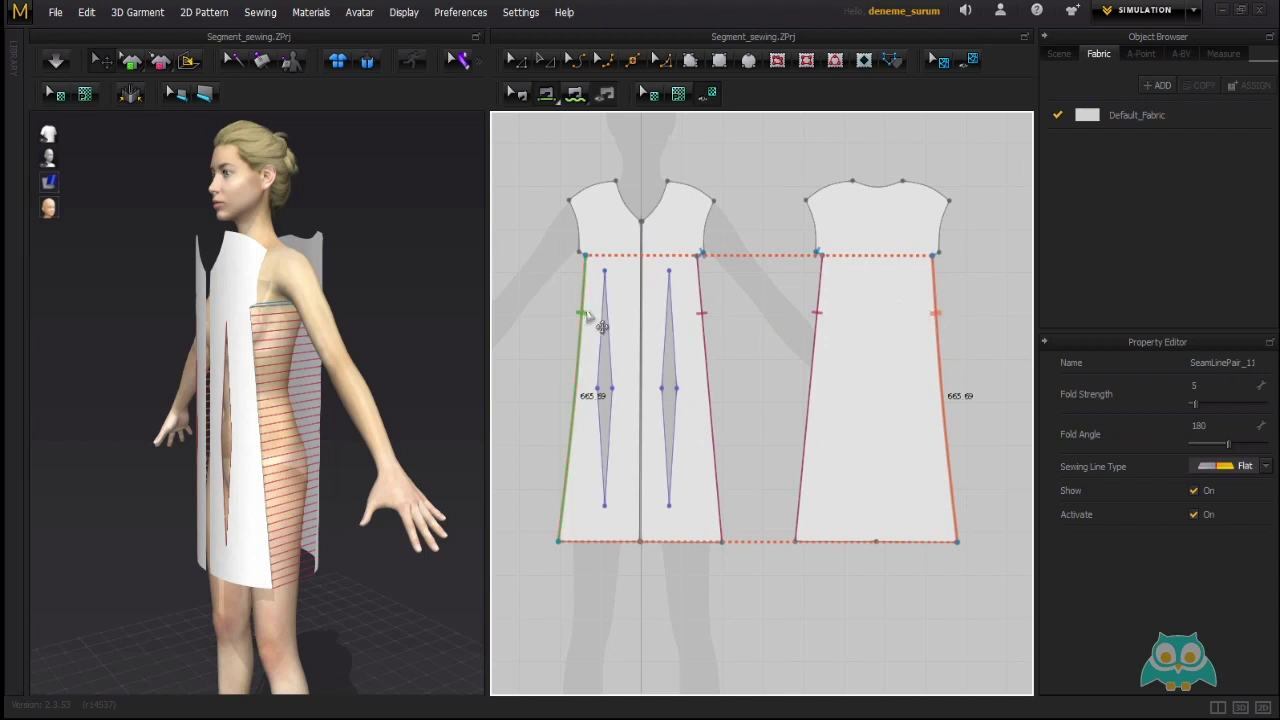
right_click_drag(214, 405, 396, 389)
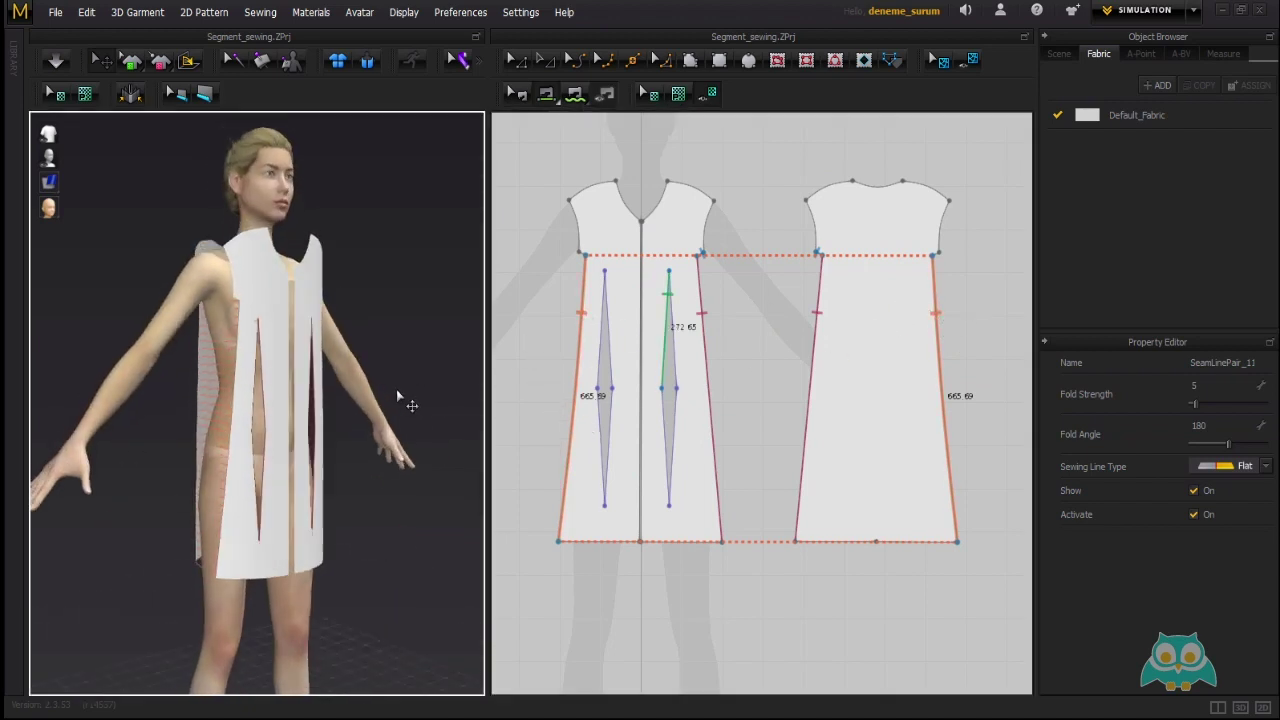
Sew the short slanted underarm edge of the right front to the matching underarm edge of the back, checking it in 3D.
scroll(592, 284, "up", 5)
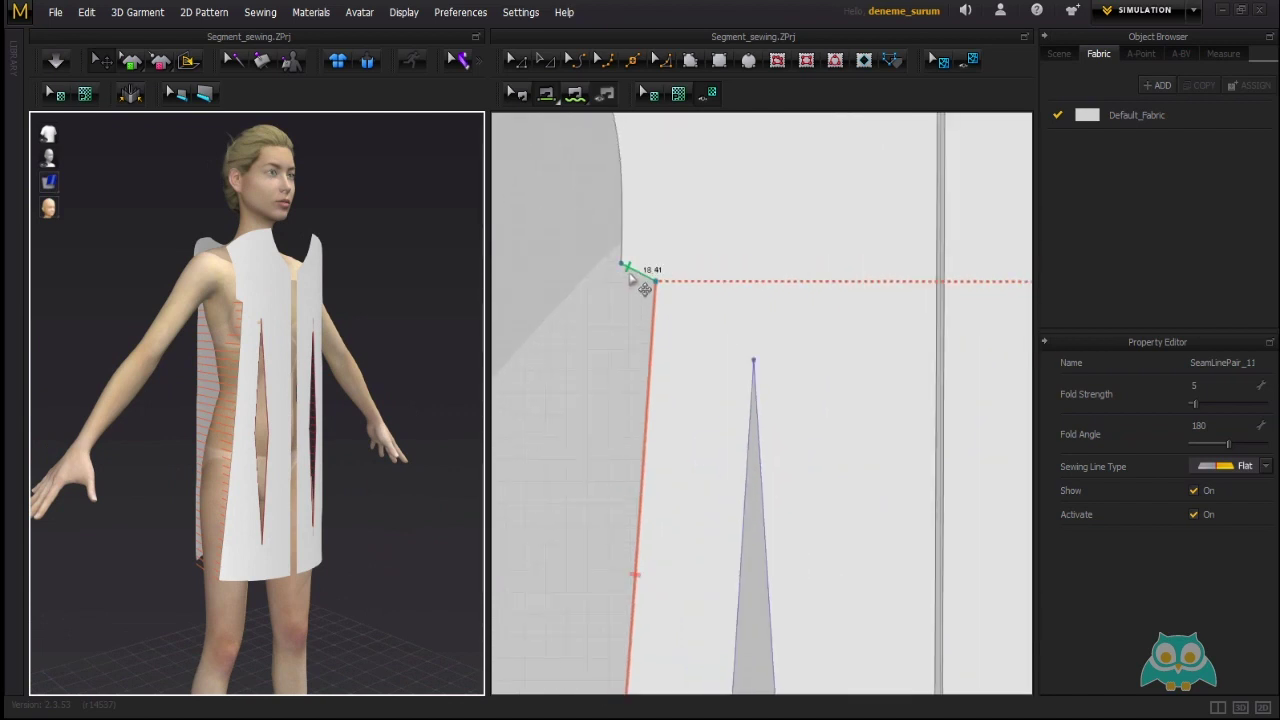
left_click(643, 283)
scroll(643, 280, "down", 5)
scroll(730, 299, "up", 6)
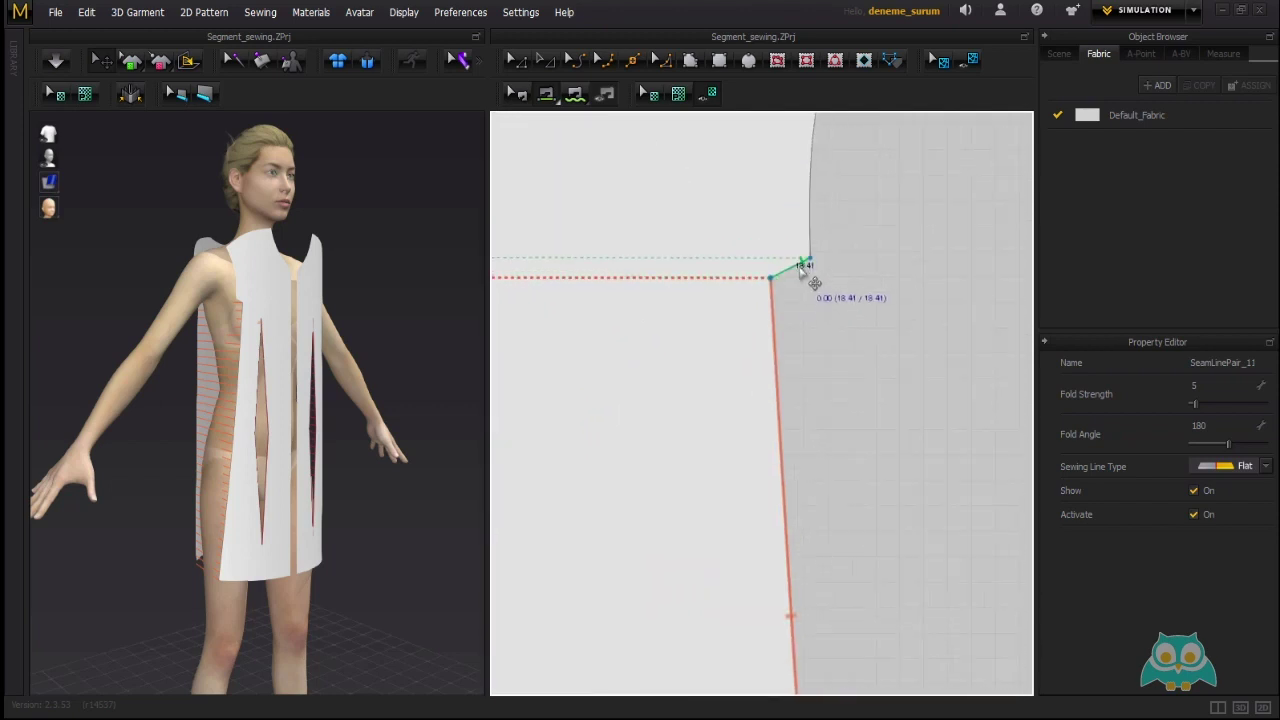
left_click(805, 265)
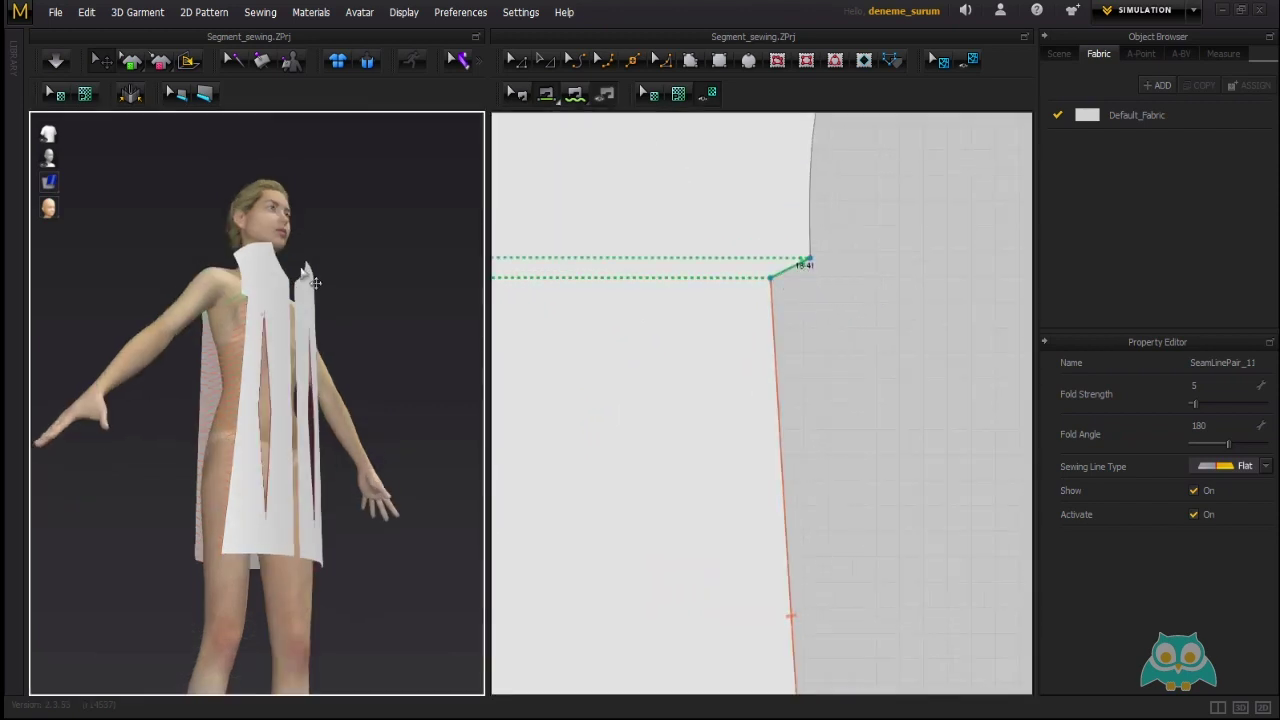
right_click_drag(314, 277, 218, 290)
scroll(243, 291, "down", 2)
middle_click_drag(672, 305, 806, 298)
scroll(798, 305, "down", 6)
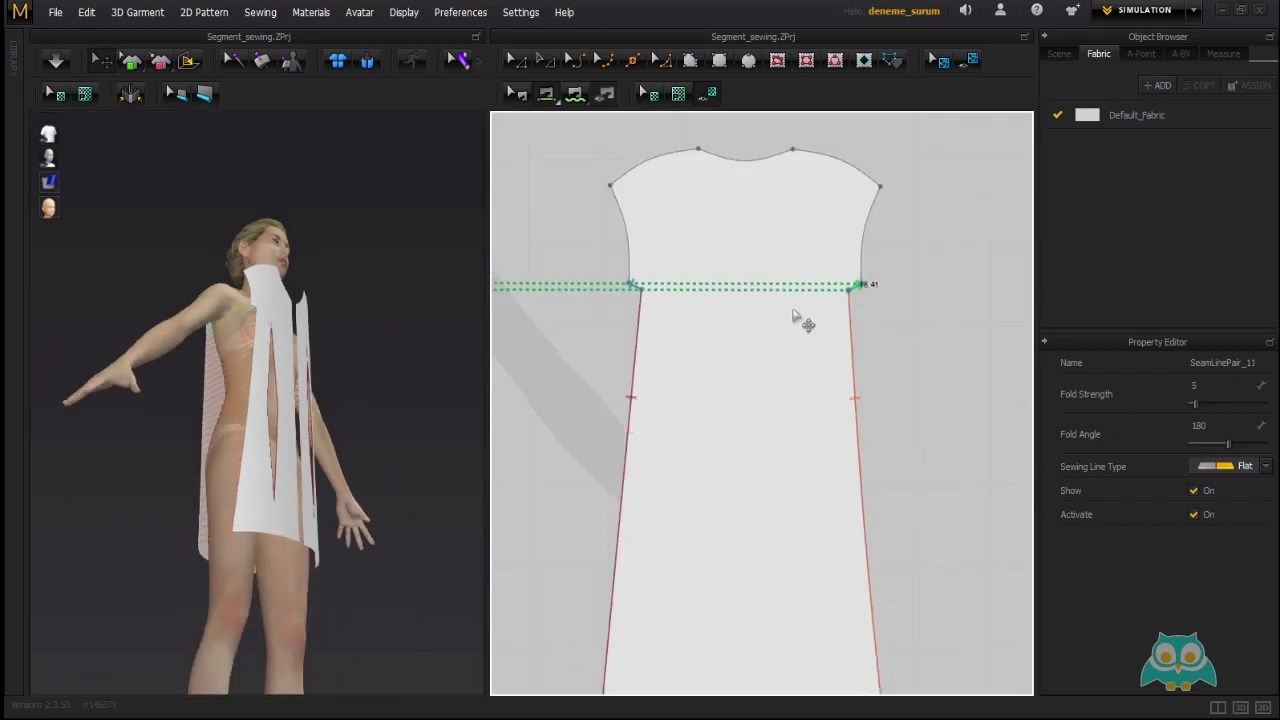
right_click_drag(248, 425, 229, 478)
scroll(651, 291, "up", 6)
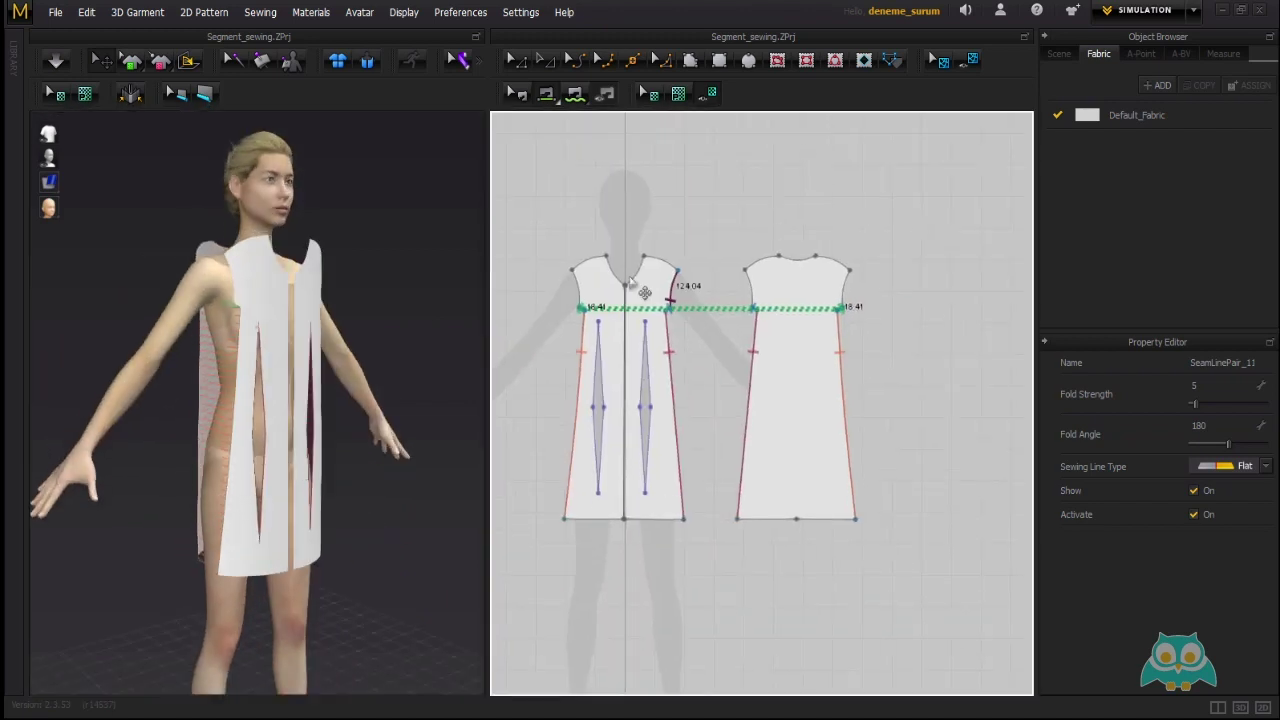
Sew the left front shoulder edge to the matching back shoulder edge, starting from the armhole ends.
middle_click_drag(646, 259, 617, 276)
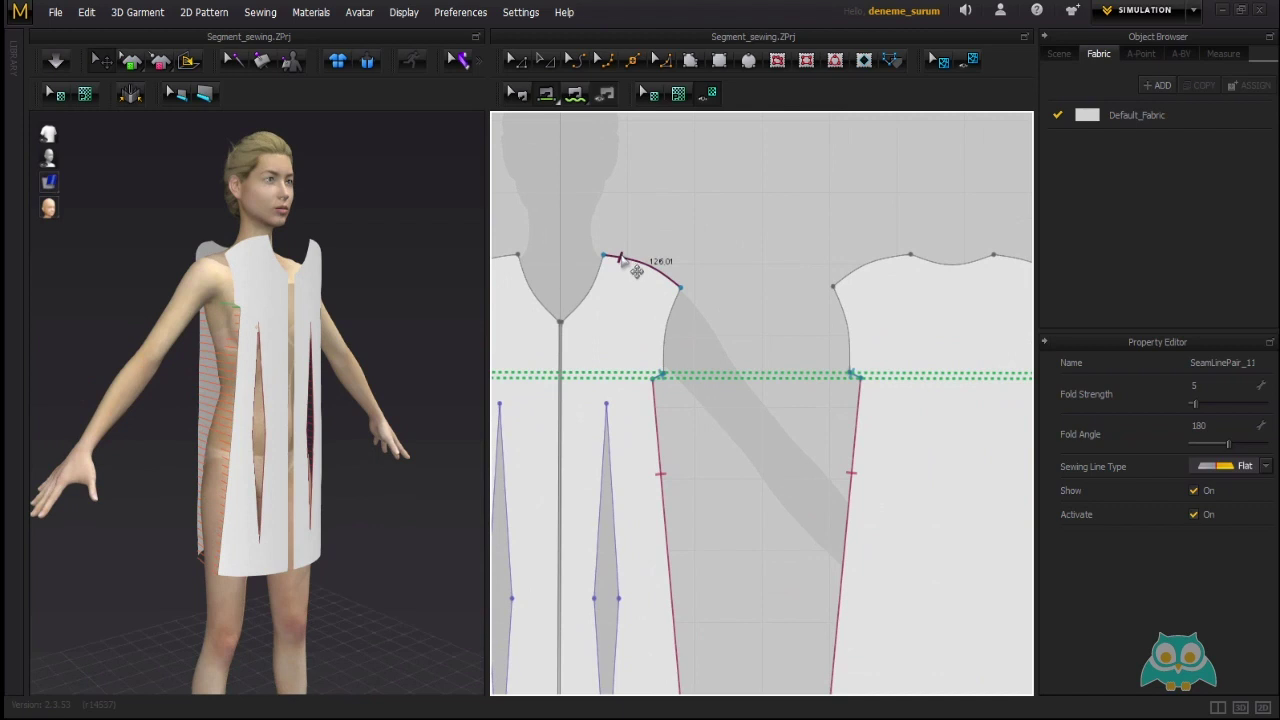
scroll(622, 262, "down", 2)
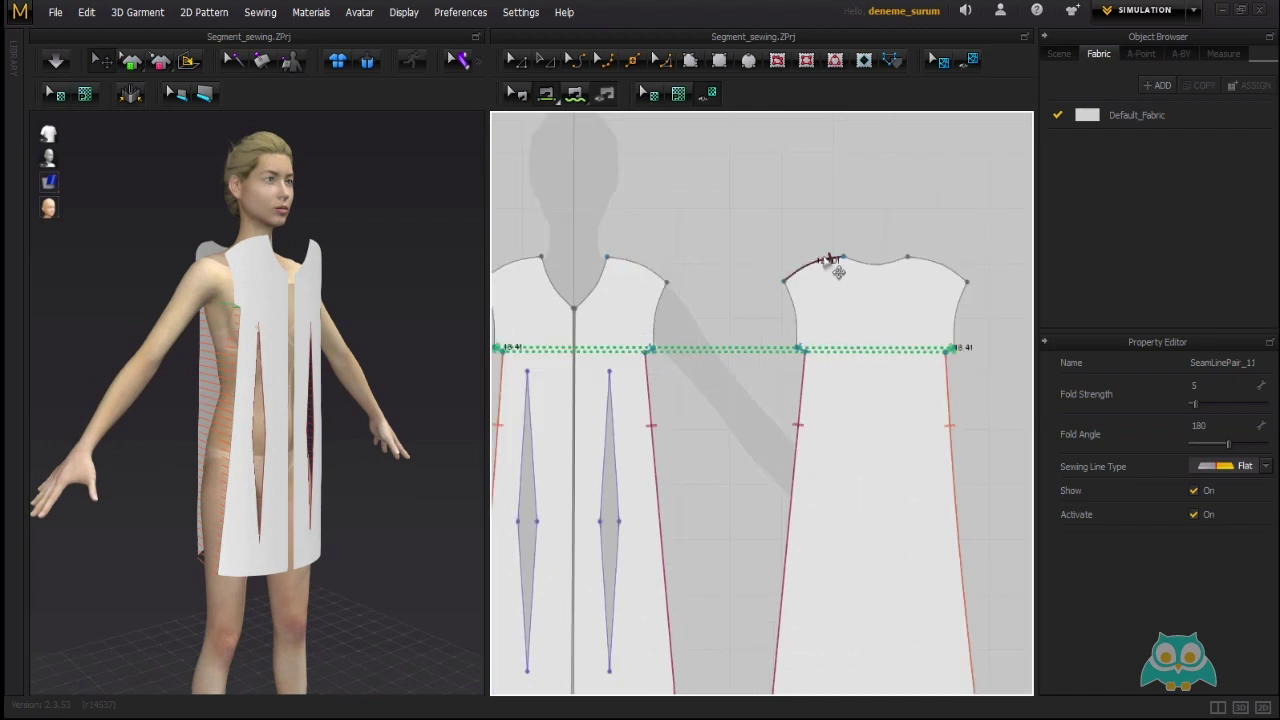
left_click(661, 283)
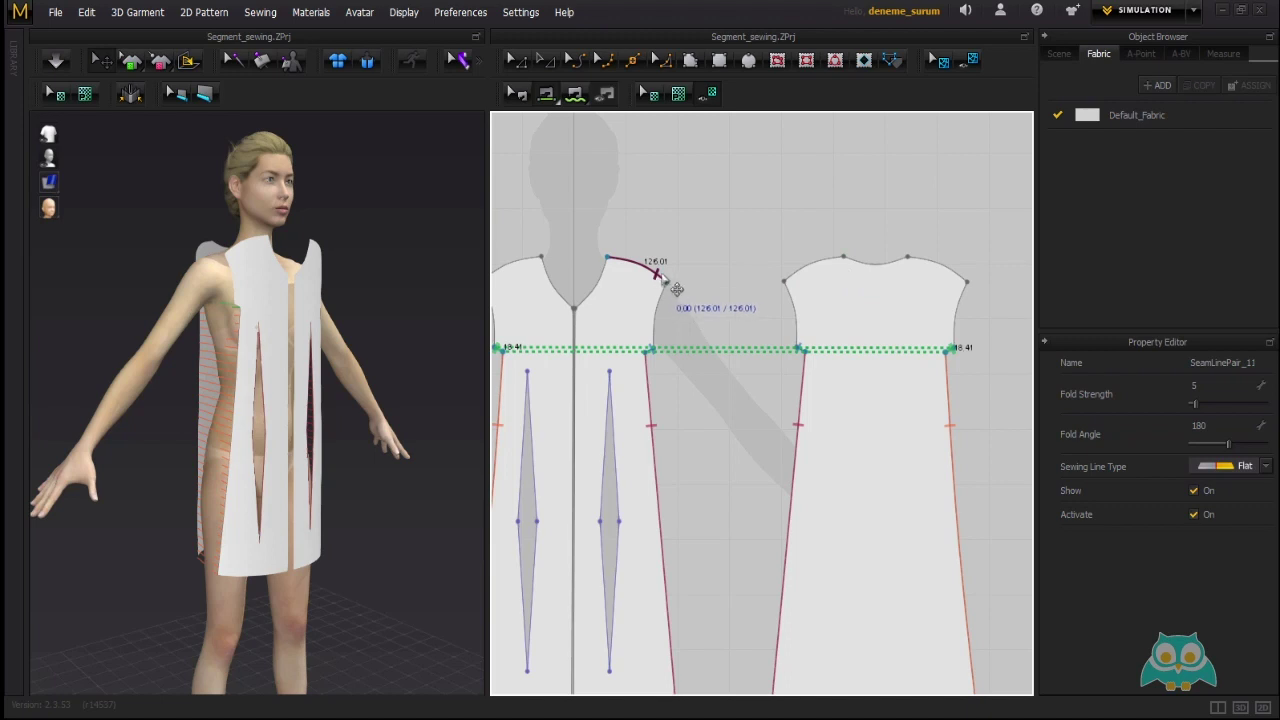
left_click(795, 275)
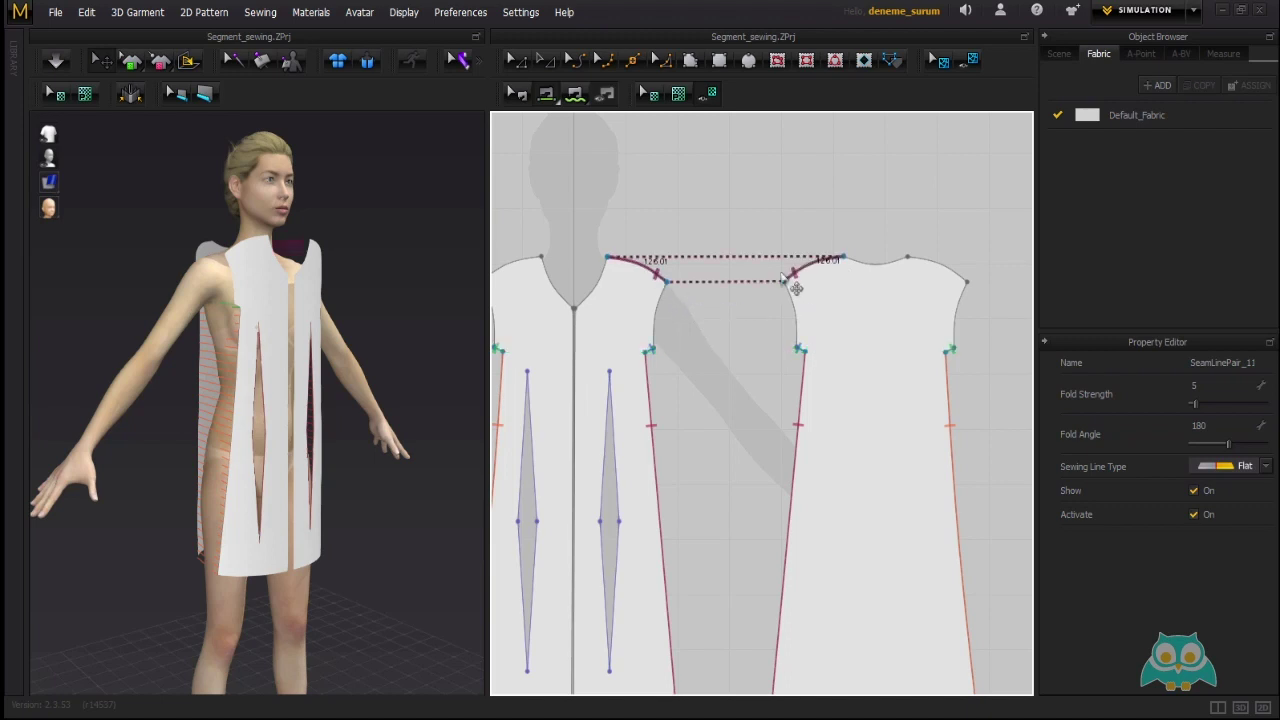
right_click_drag(310, 288, 360, 277)
middle_click_drag(639, 297, 698, 298)
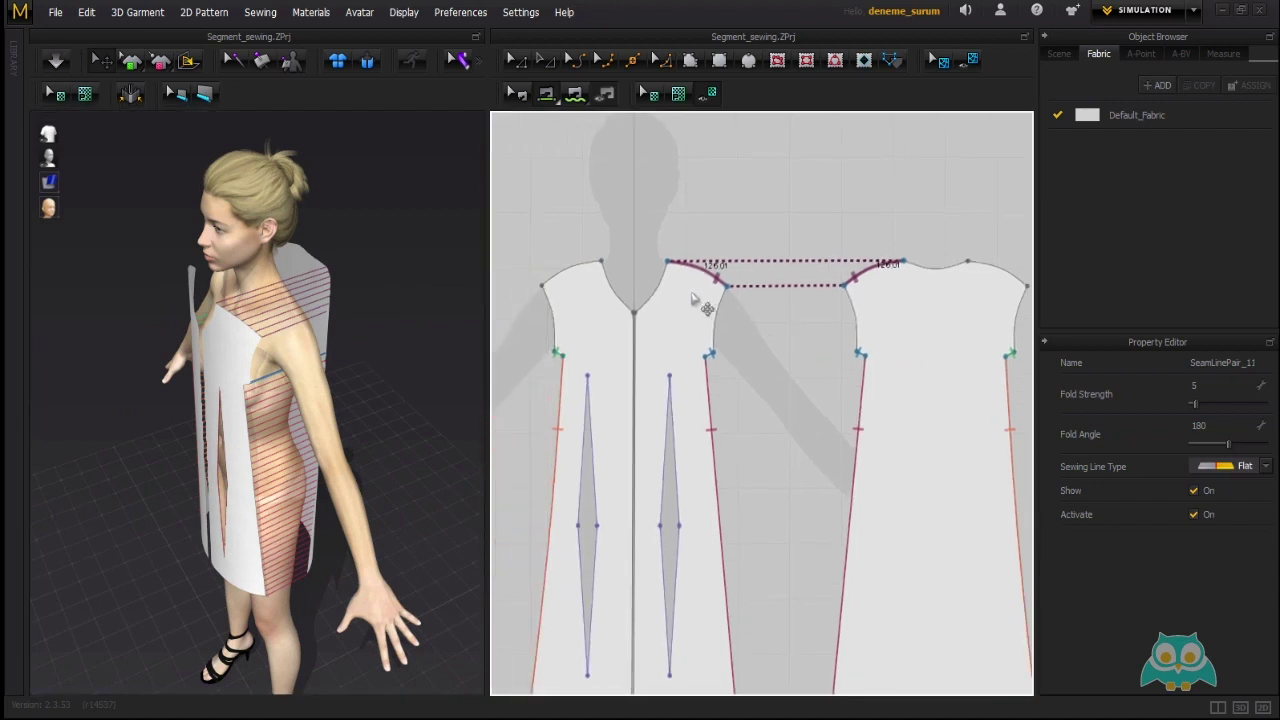
Sew the right front shoulder edge to the remaining shoulder edge of the back pattern and check it in 3D.
left_click(588, 253)
middle_click_drag(904, 261, 847, 266)
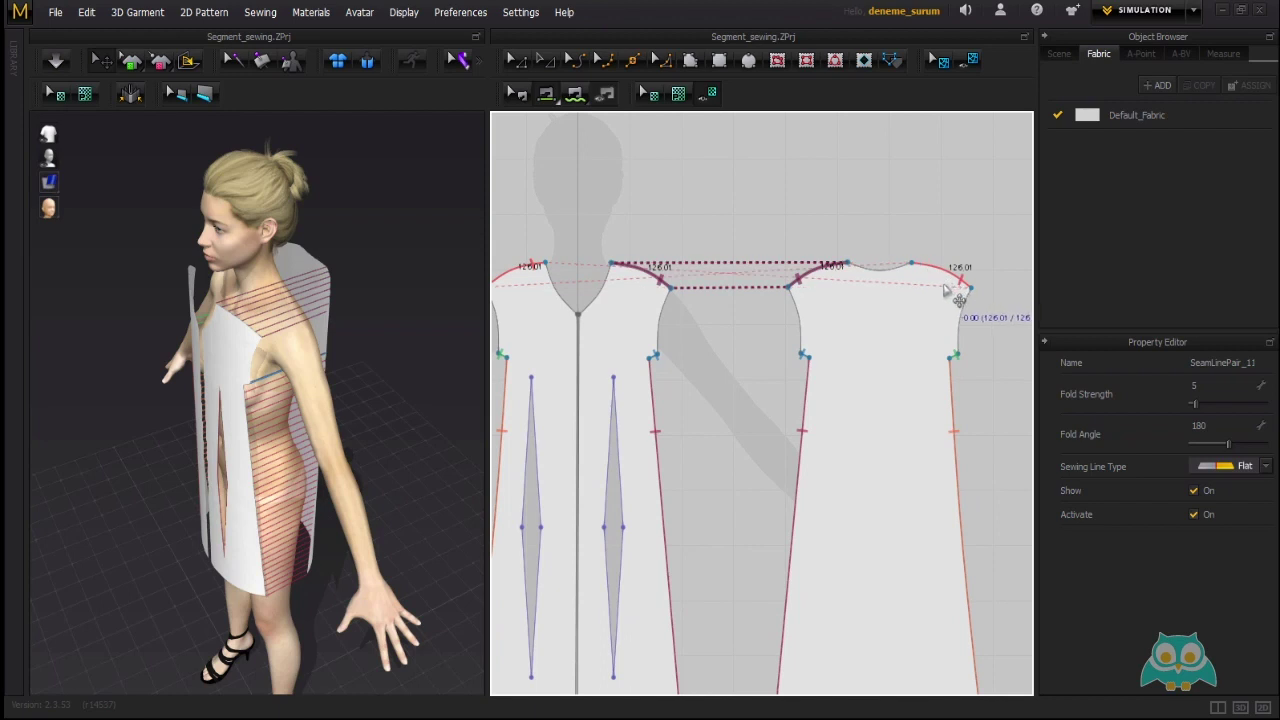
left_click(926, 268)
right_click_drag(258, 336, 553, 361)
scroll(660, 295, "down", 5)
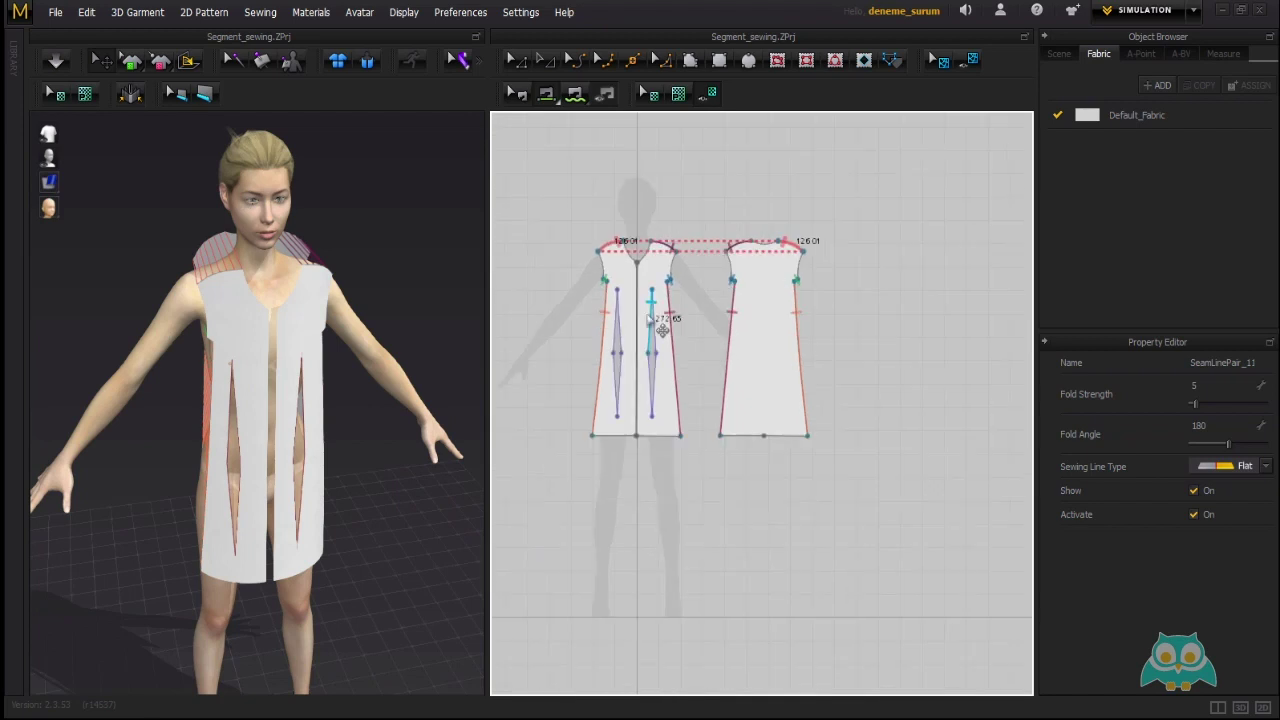
Close the right front dart by sewing its two upper edges together and its two lower edges together.
scroll(658, 355, "up", 6)
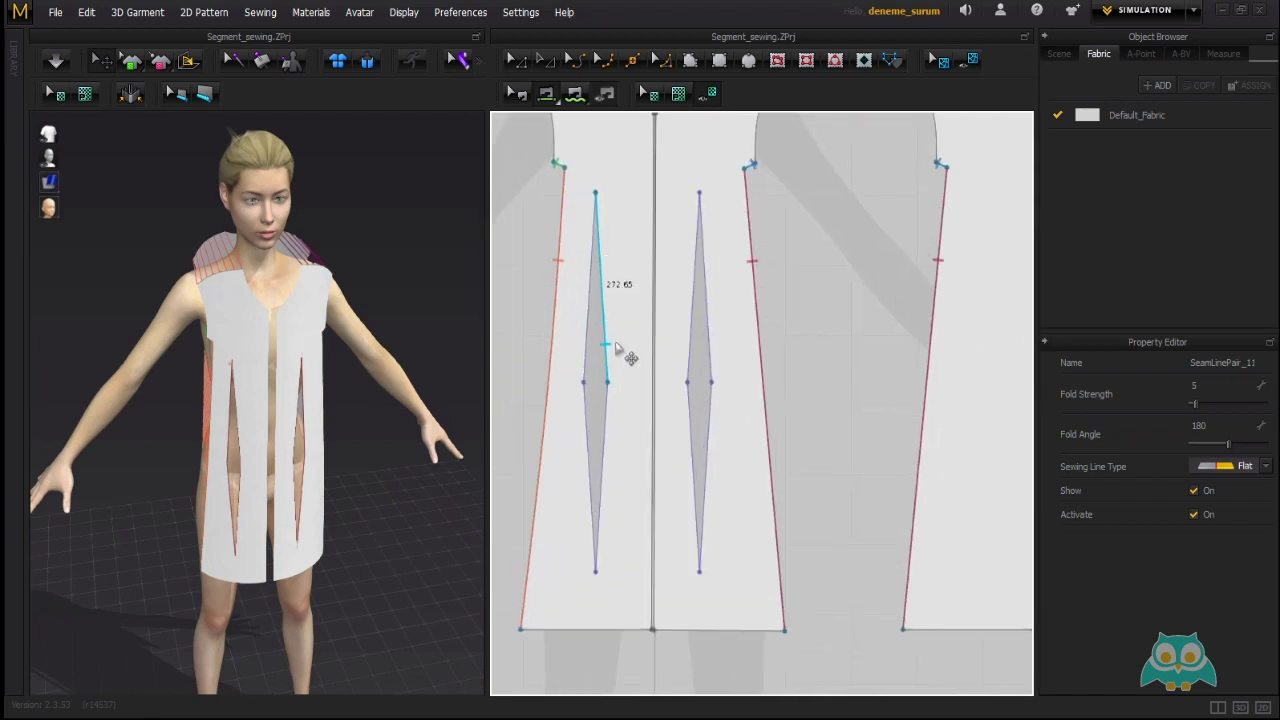
scroll(643, 330, "down", 2)
scroll(608, 263, "up", 4)
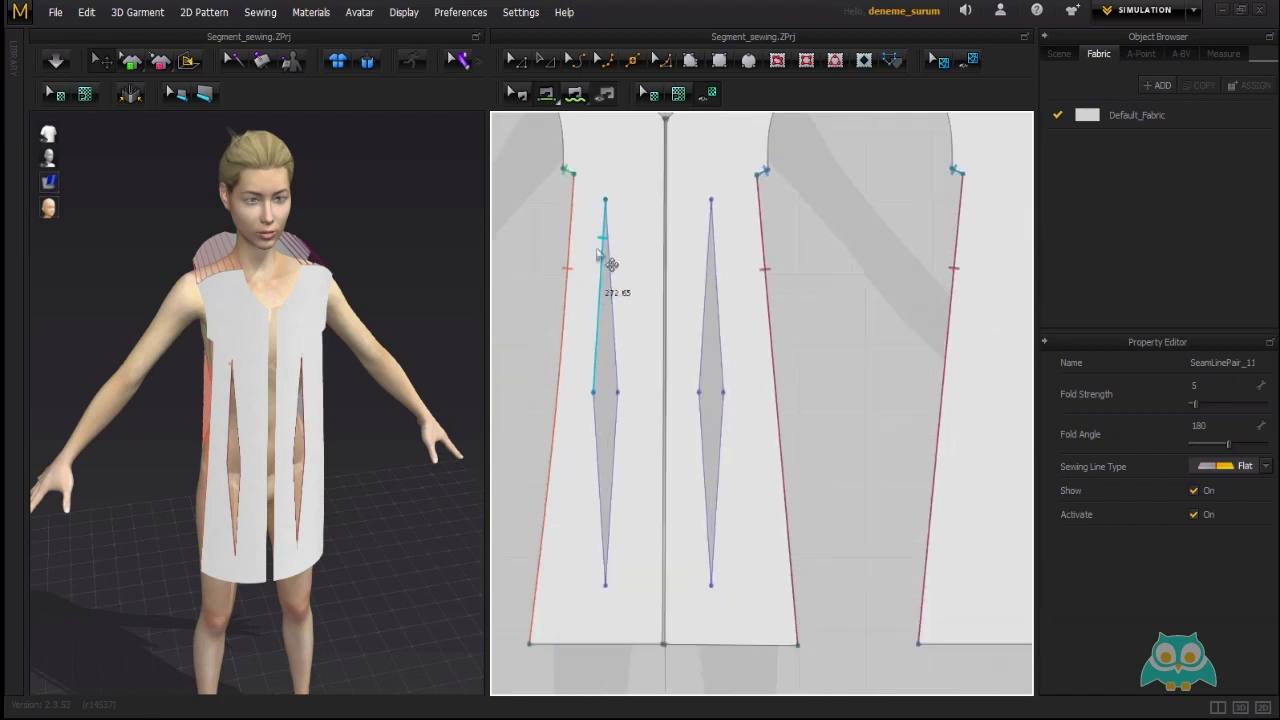
scroll(612, 258, "up", 1)
left_click(606, 245)
left_click(641, 327)
middle_click_drag(643, 346, 663, 236)
left_click(614, 463)
left_click(645, 458)
Sew the opposing upper and lower edges of the left front dart together and check the dart seams in 3D.
middle_click_drag(797, 370, 748, 375)
left_click(773, 213)
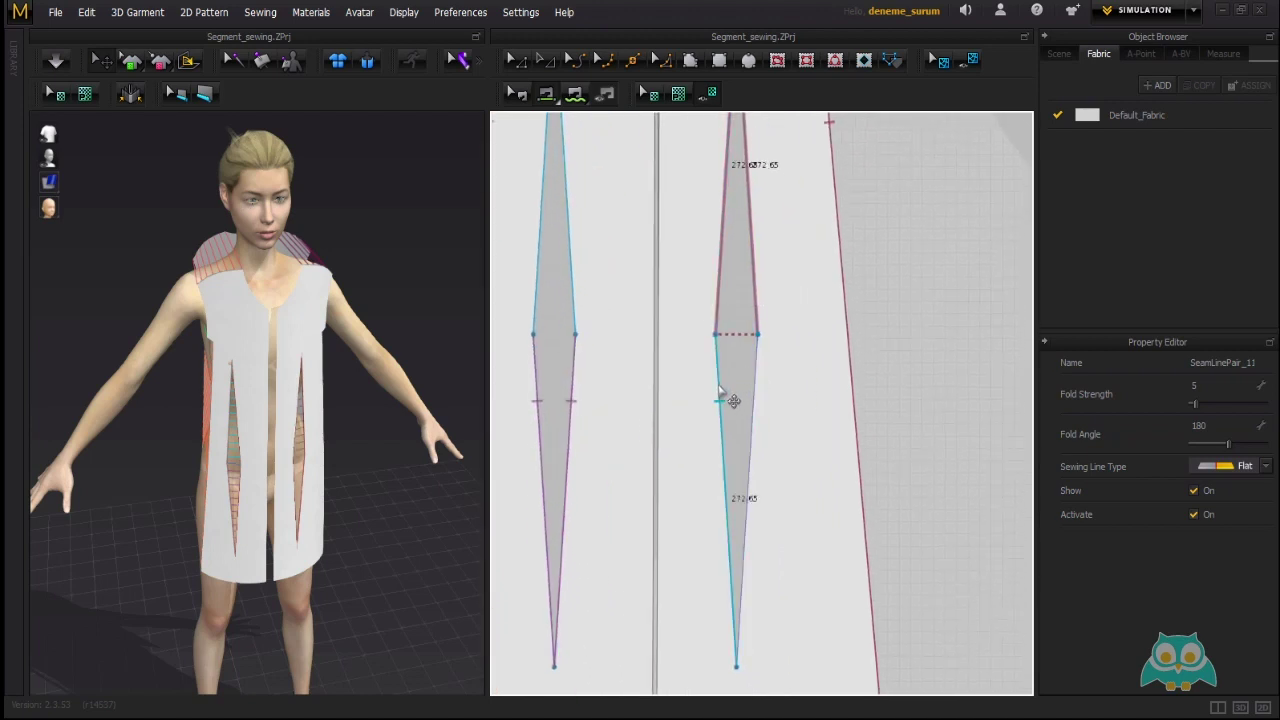
left_click(764, 412)
right_click_drag(303, 416, 270, 405)
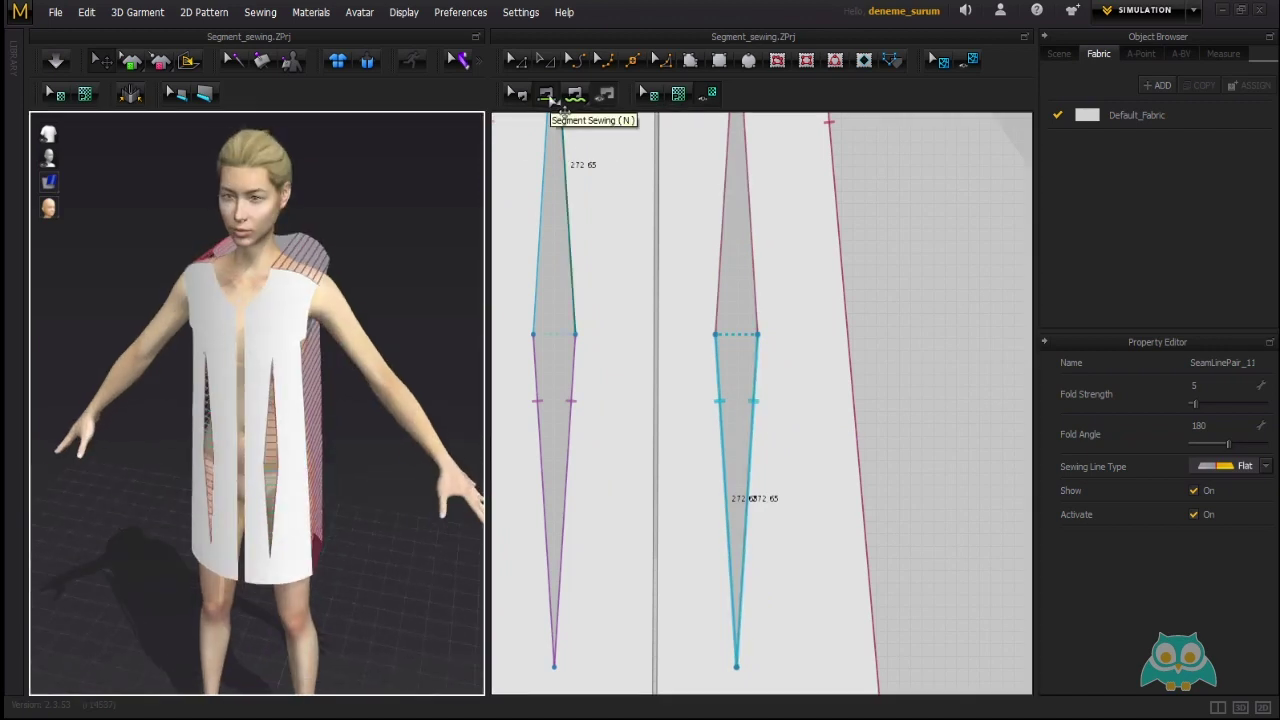
Start the simulation to drape the sewn front and back panels on the avatar.
key("2")
left_click(262, 14)
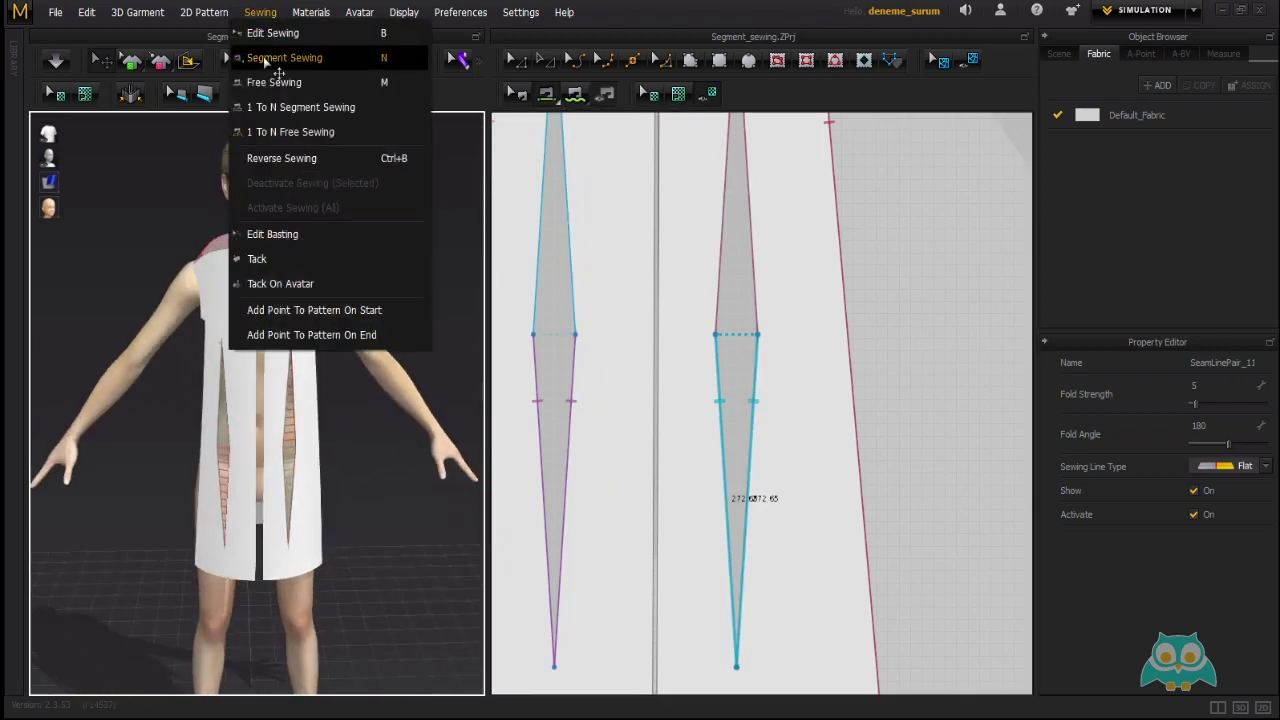
left_click(356, 510)
right_click_drag(440, 492, 239, 420)
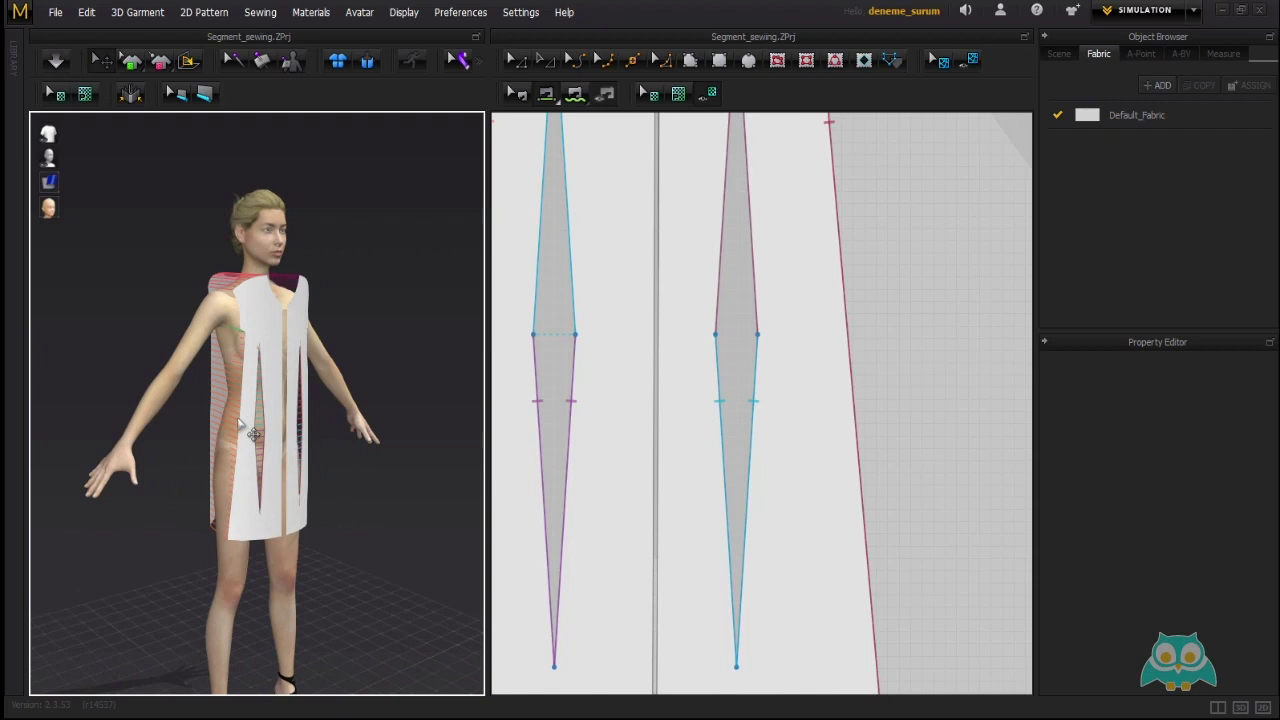
left_click(138, 12)
left_click(131, 33)
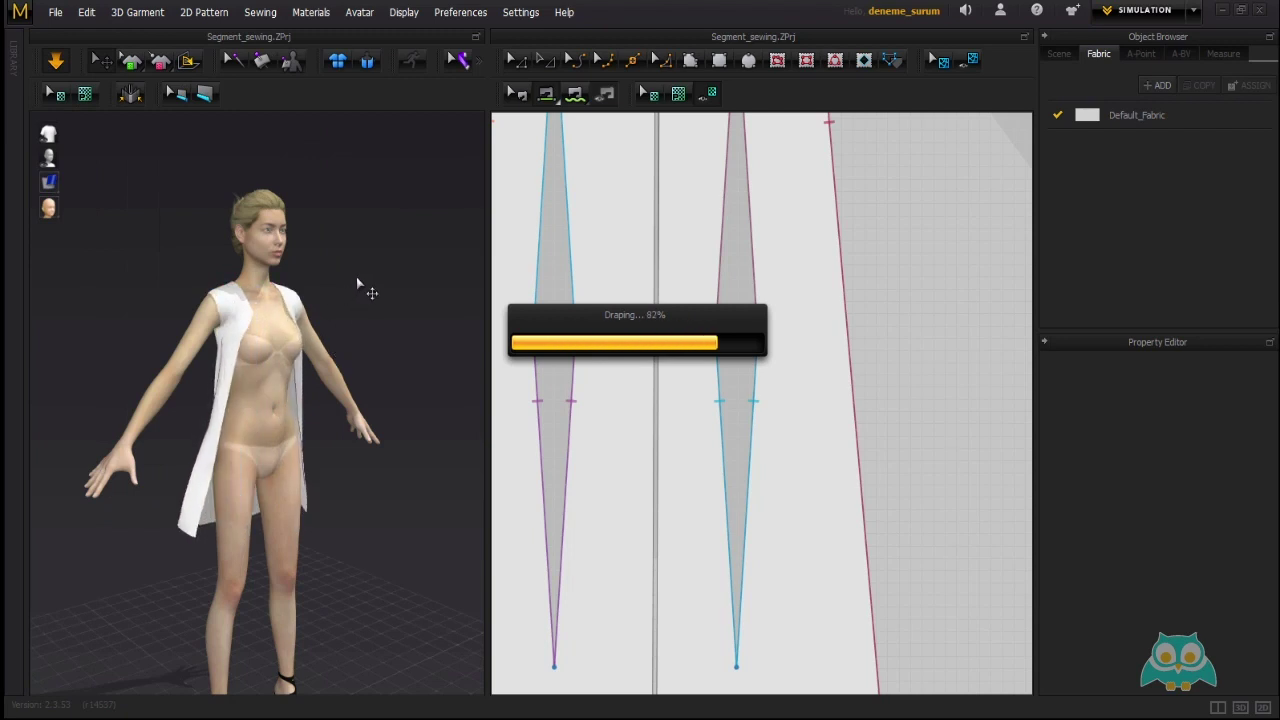
Examine the draped garment's open centre front, darts and shoulders from several angles.
right_click_drag(356, 286, 150, 385)
middle_click_drag(262, 346, 258, 386)
right_click(316, 382)
mouse_move(303, 381)
right_mouse_down()
mouse_move(149, 343)
mouse_move(80, 343)
mouse_move(300, 357)
right_mouse_up()
right_click_drag(330, 375, 286, 381)
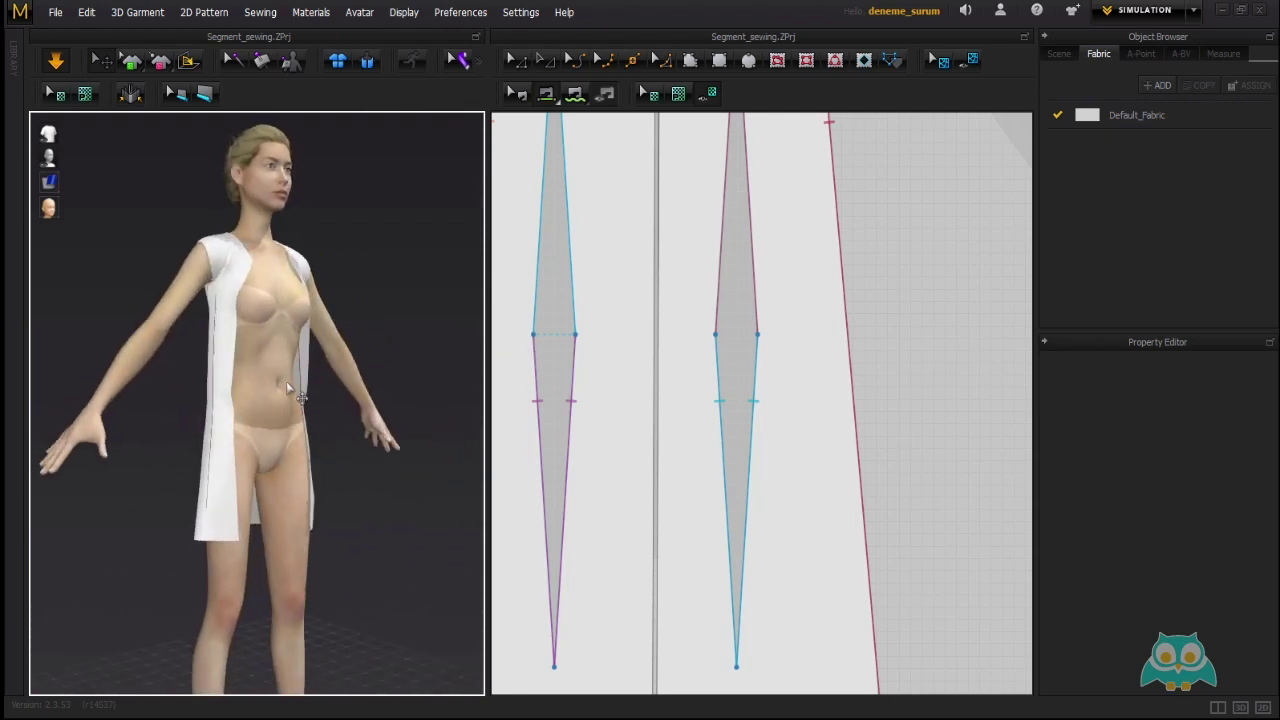
scroll(286, 381, "down", 3)
right_click_drag(352, 434, 289, 456)
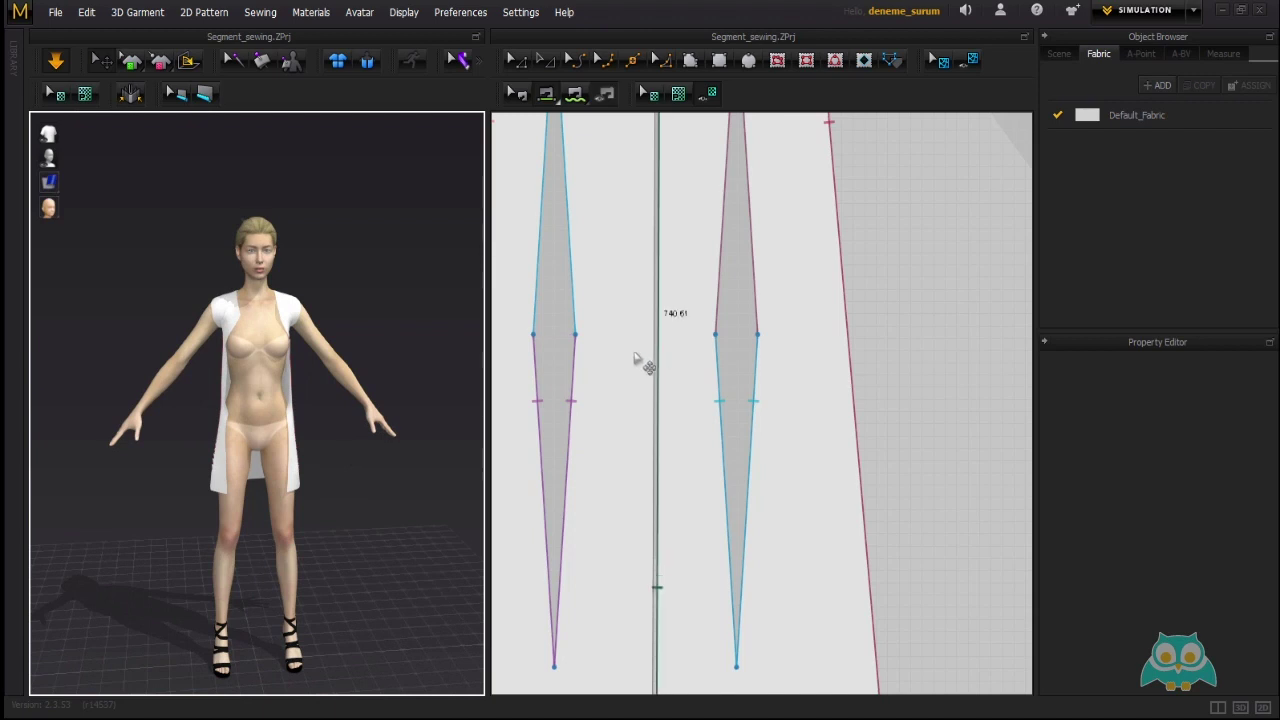
middle_click_drag(638, 358, 683, 400)
scroll(683, 399, "down", 3)
right_click_drag(205, 398, 454, 397)
scroll(340, 370, "up", 4)
right_click_drag(283, 345, 240, 236)
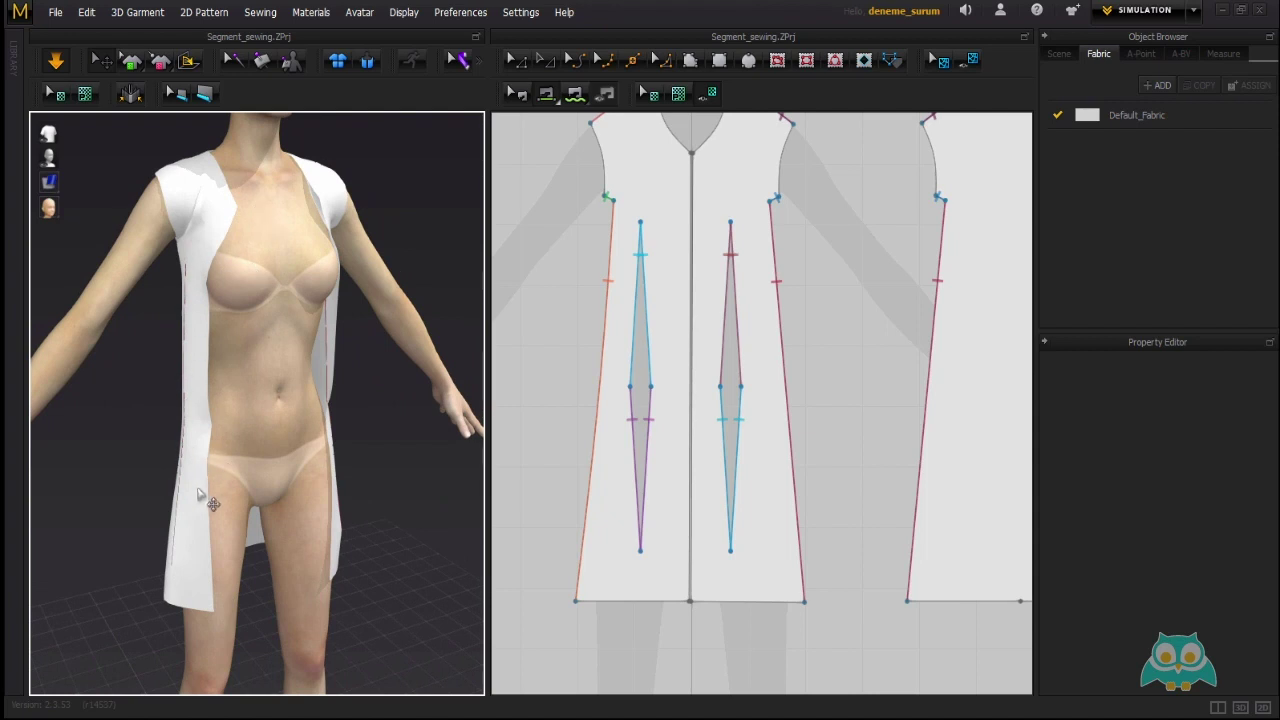
right_click_drag(359, 298, 180, 290)
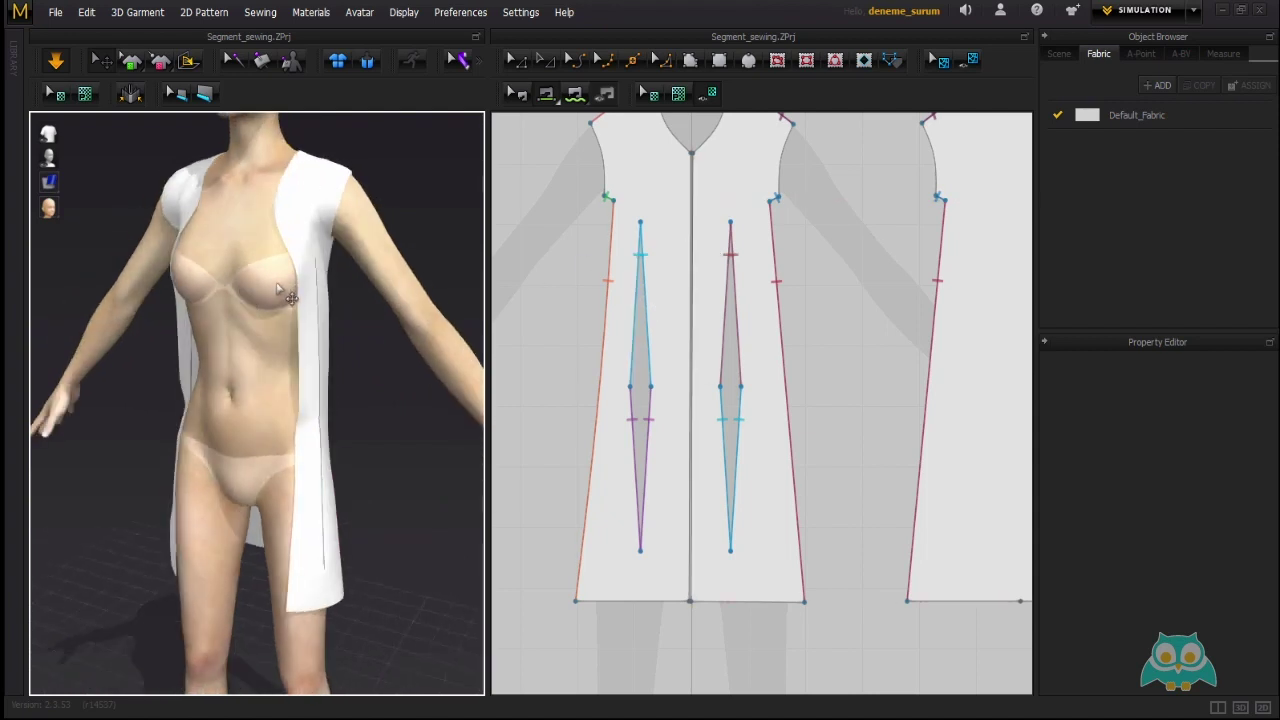
scroll(690, 213, "down", 2)
Sew the facing centre front edges of the left and right front patterns together with Segment Sewing.
scroll(688, 240, "up", 8)
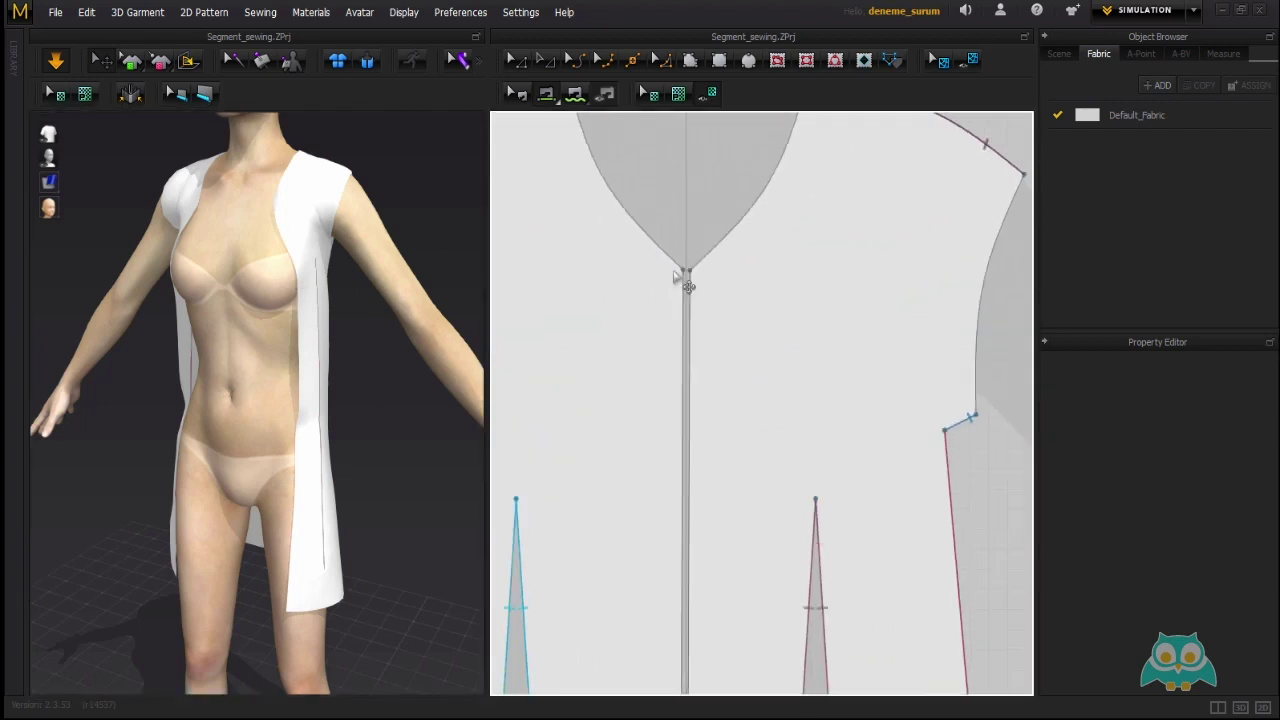
middle_click_drag(676, 470, 676, 282)
scroll(660, 514, "up", 2)
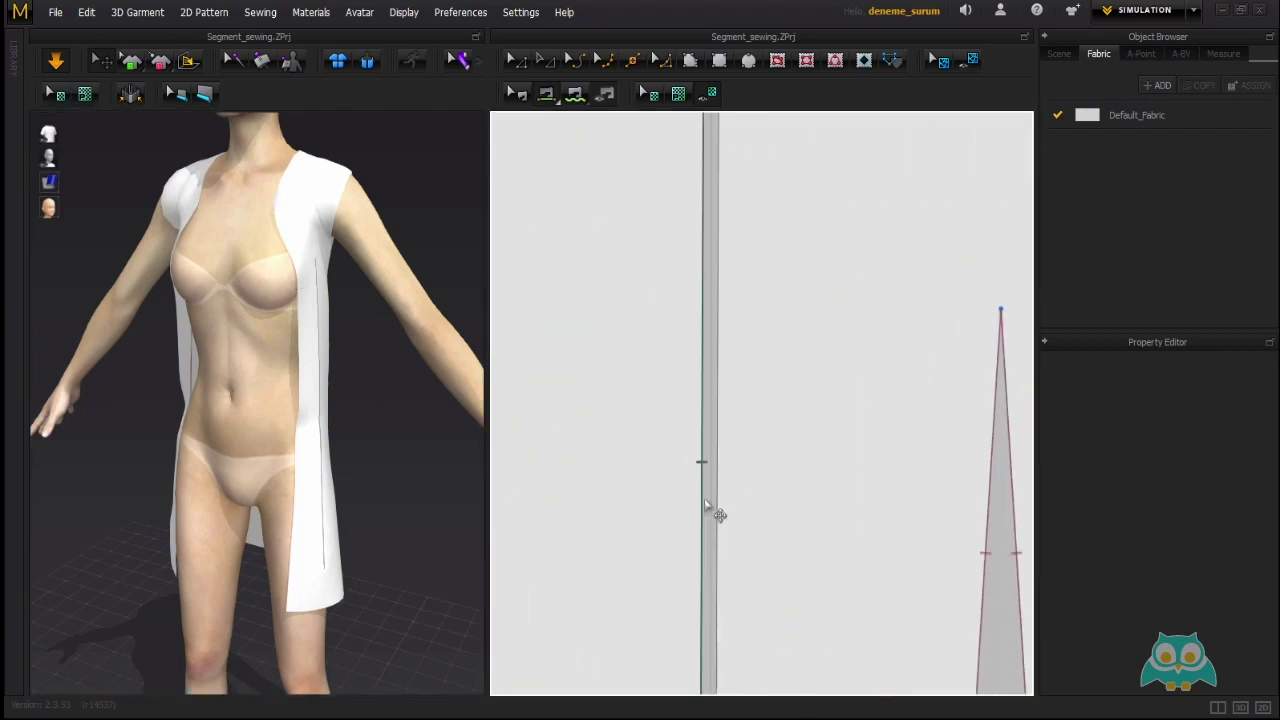
scroll(697, 449, "down", 8)
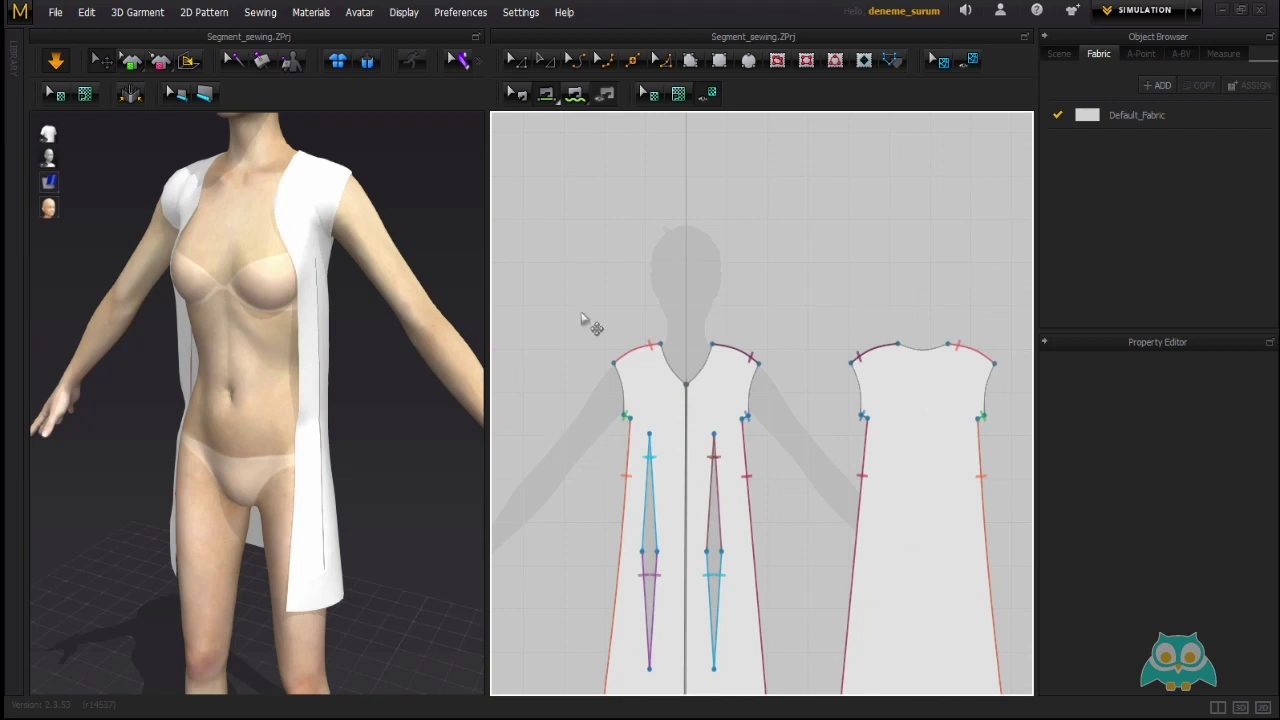
scroll(686, 426, "up", 6)
middle_click_drag(714, 295, 664, 500)
scroll(663, 334, "up", 3)
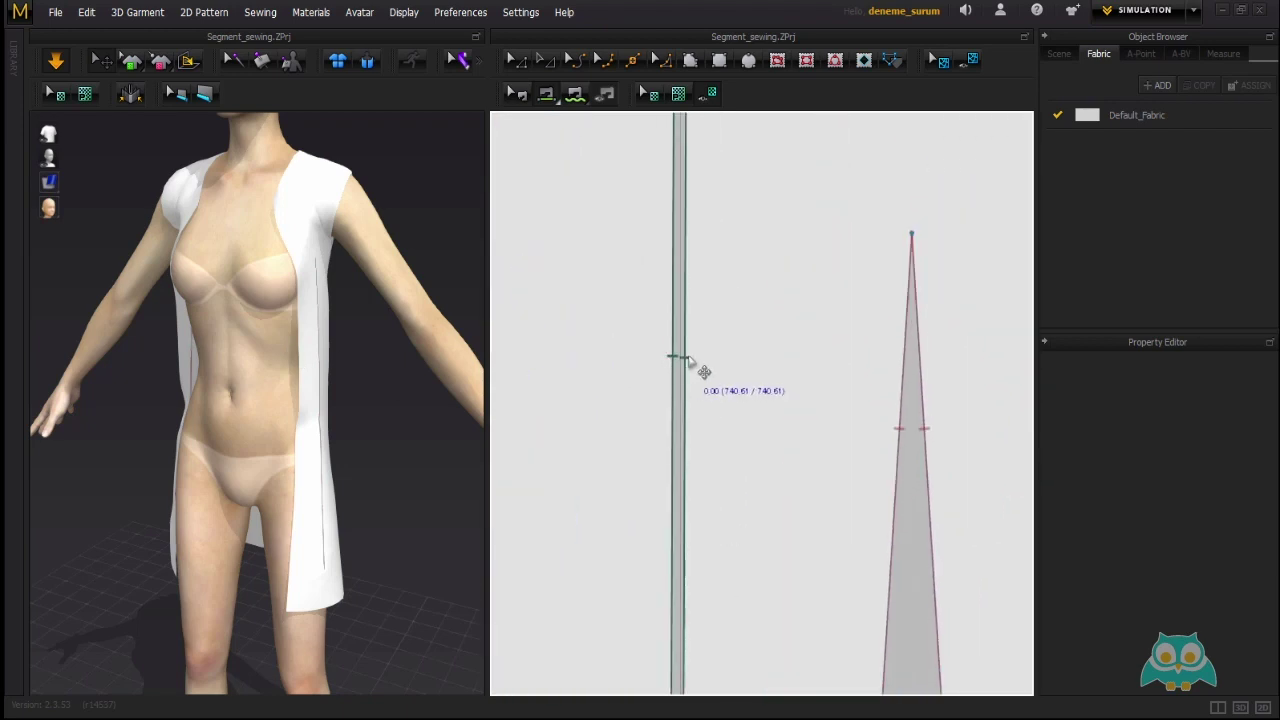
left_click(682, 356)
Check the centre front seam lines in 3D and simulate the garment again to close the dress front.
right_click_drag(212, 307, 330, 285)
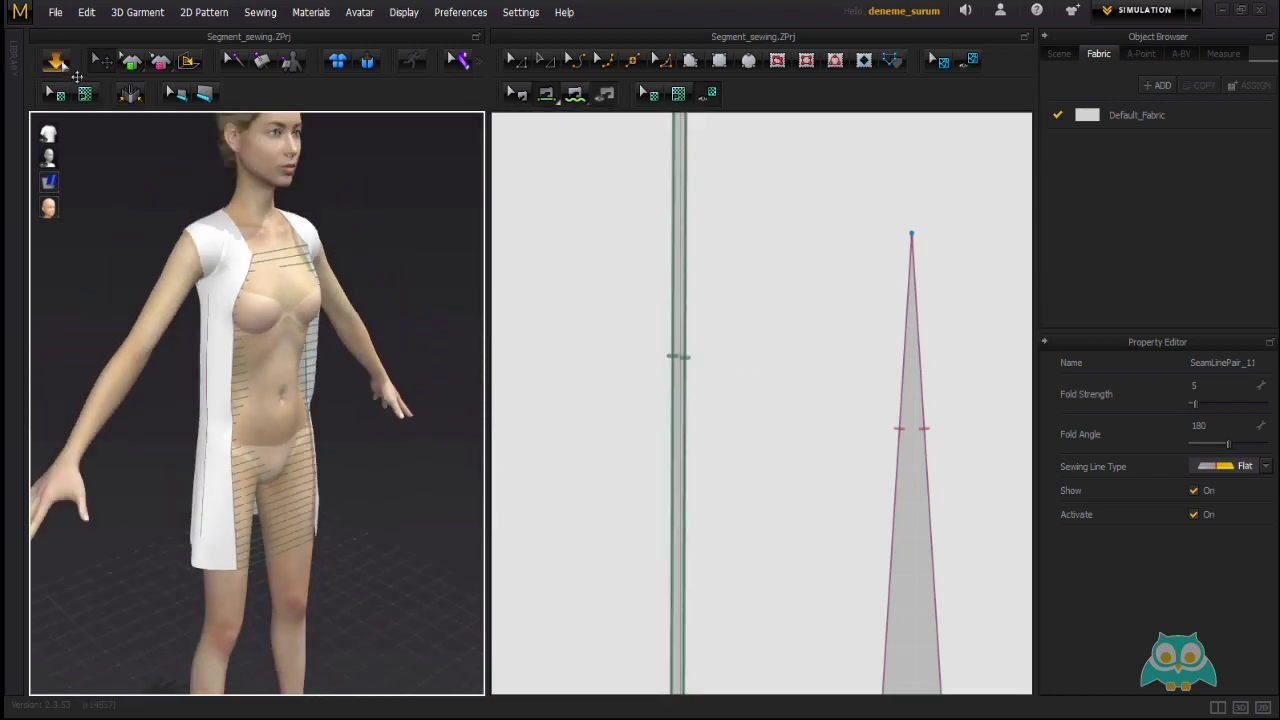
left_click(137, 12)
left_click(326, 291)
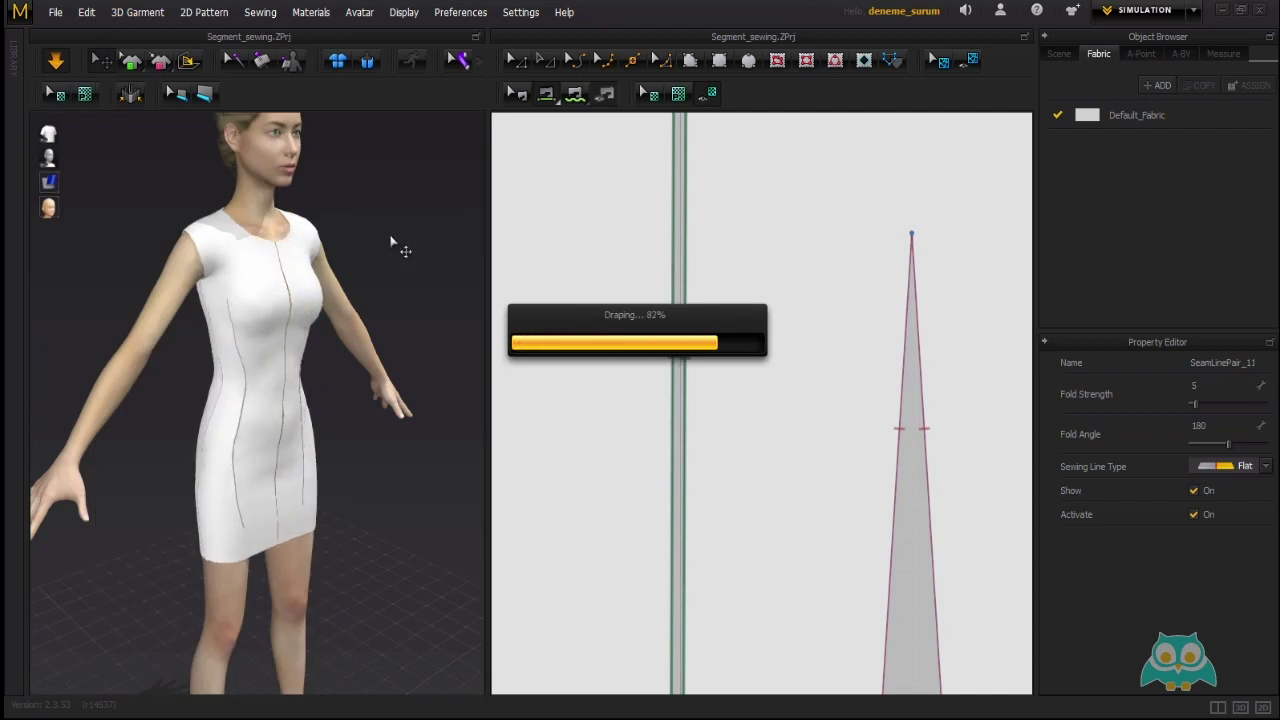
Examine the closed dress on the avatar from the front and both sides against the sewn 2D patterns.
right_click_drag(389, 297, 202, 306)
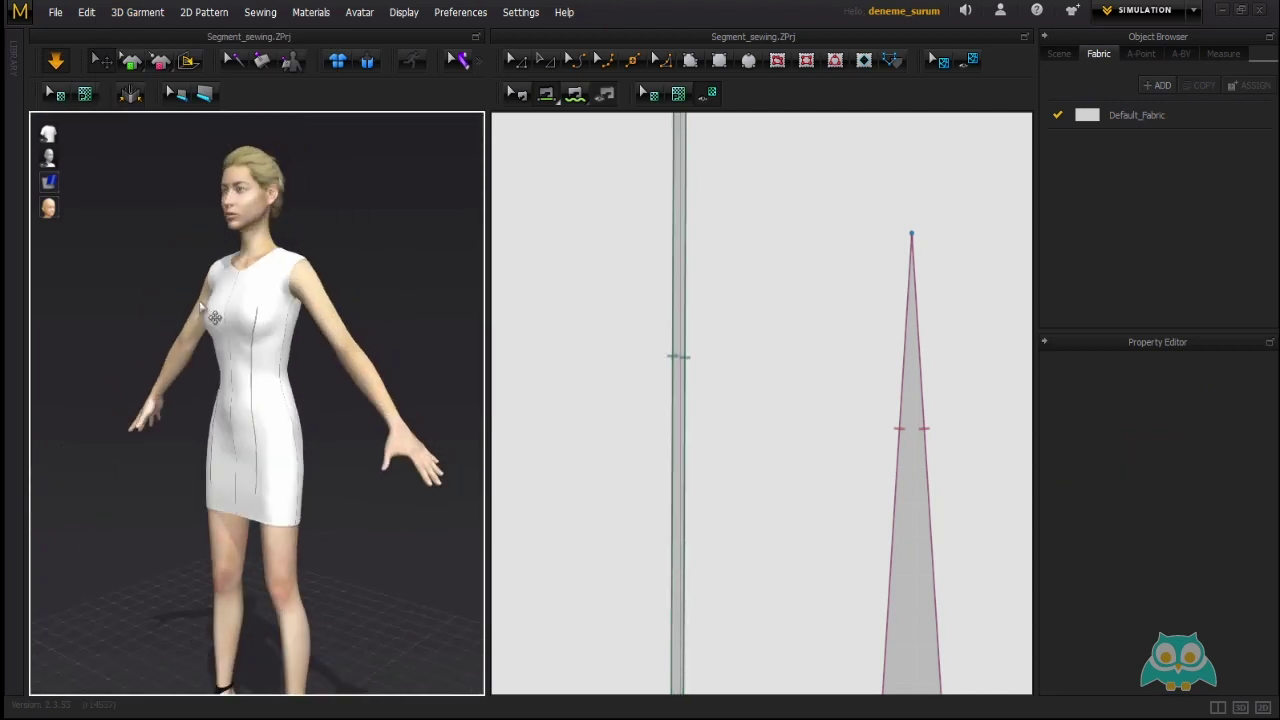
scroll(300, 340, "up", 2)
middle_click_drag(698, 386, 814, 334)
scroll(745, 332, "down", 6)
right_click_drag(394, 362, 186, 309)
scroll(258, 356, "up", 2)
right_click_drag(286, 363, 271, 300)
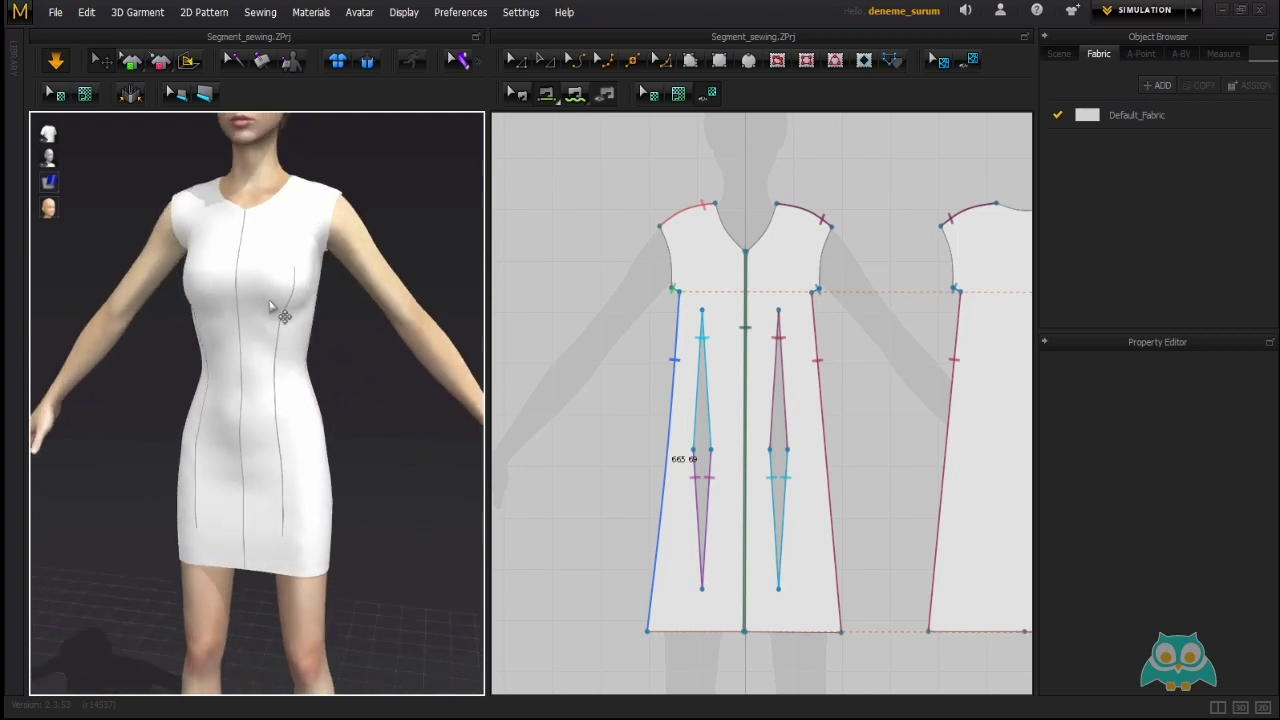
right_click_drag(256, 386, 370, 398)
scroll(300, 396, "down", 3)
key("2")
scroll(270, 380, "down", 2)
right_click_drag(270, 372, 337, 361)
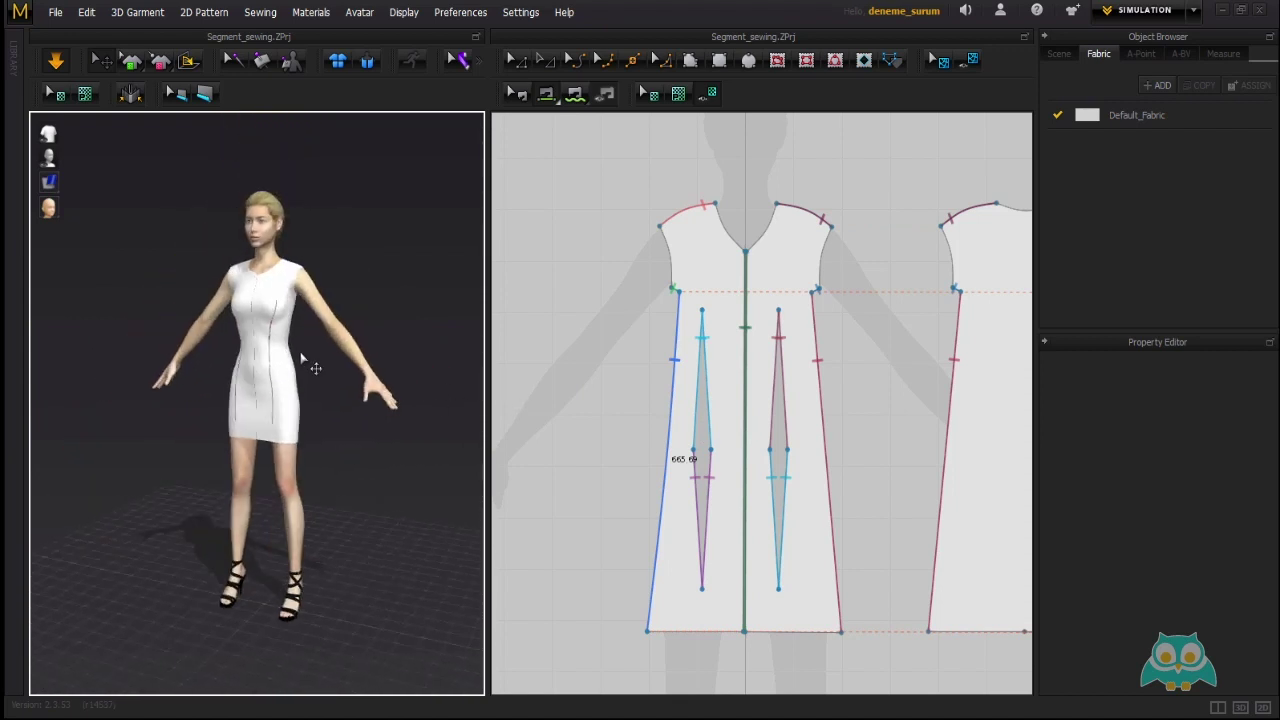
Review the Segment Sewing command and the overall result on the draped dress and the full set of 2D patterns.
left_click(260, 12)
left_click(278, 60)
right_click_drag(240, 330, 323, 328)
scroll(305, 329, "up", 1)
mouse_move(298, 324)
middle_mouse_down()
mouse_move(294, 345)
mouse_move(305, 341)
middle_mouse_up()
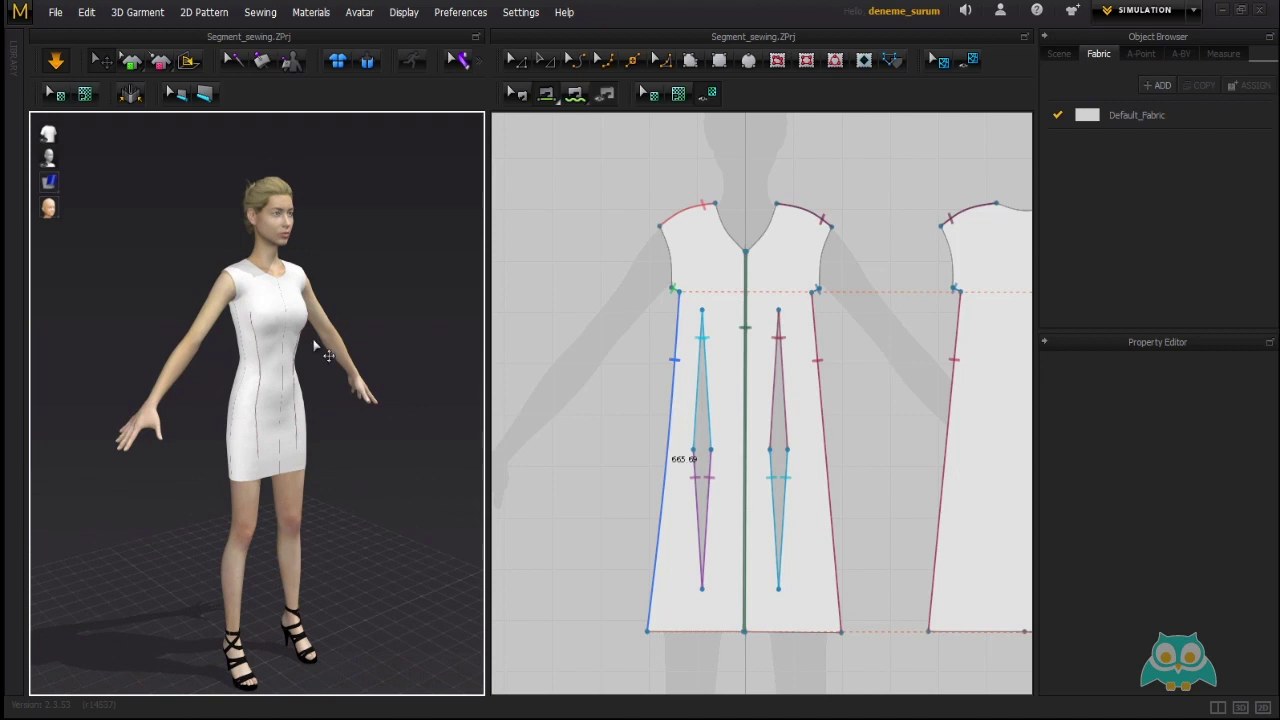
right_click_drag(332, 344, 300, 380)
scroll(291, 346, "down", 1)
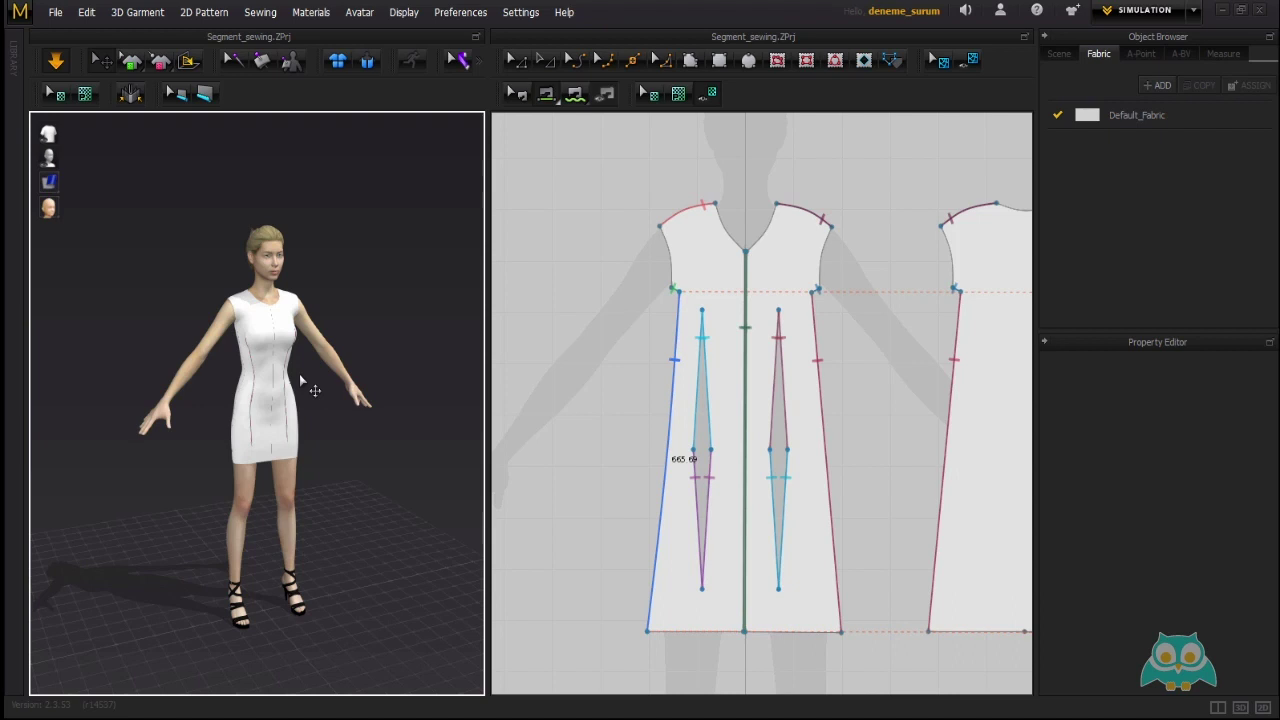
scroll(734, 371, "down", 5)
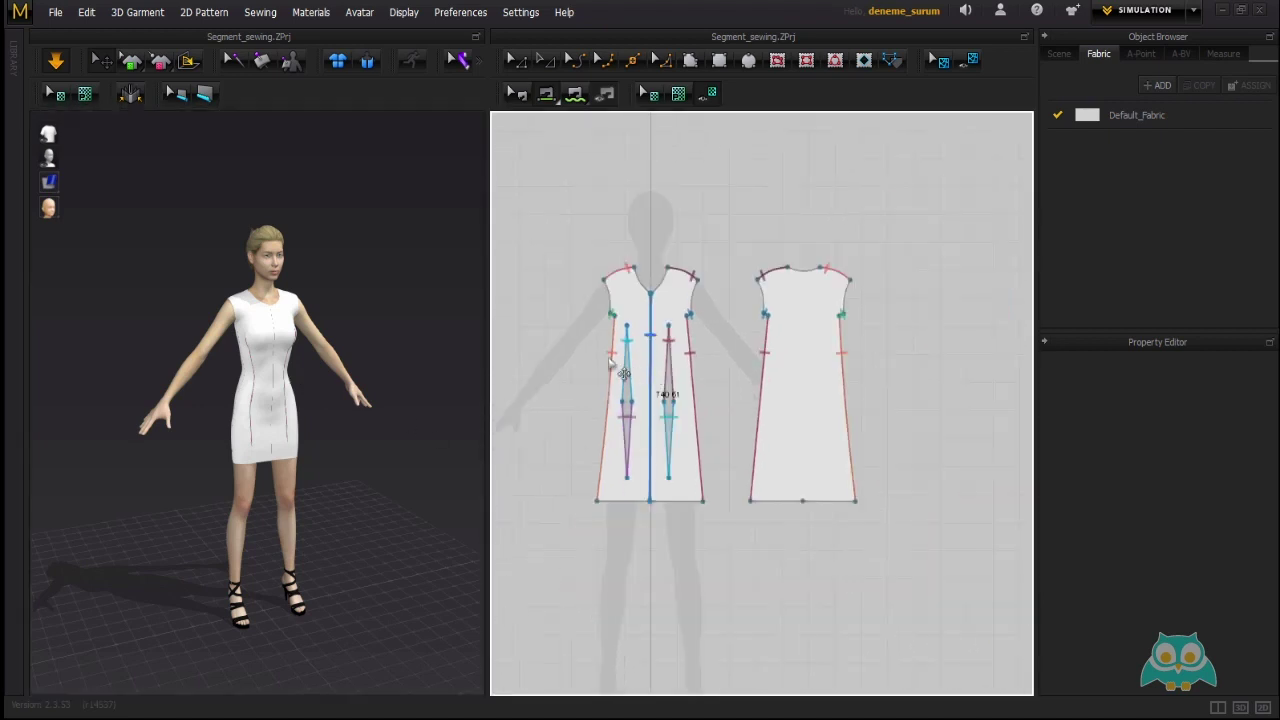
scroll(355, 365, "up", 3)
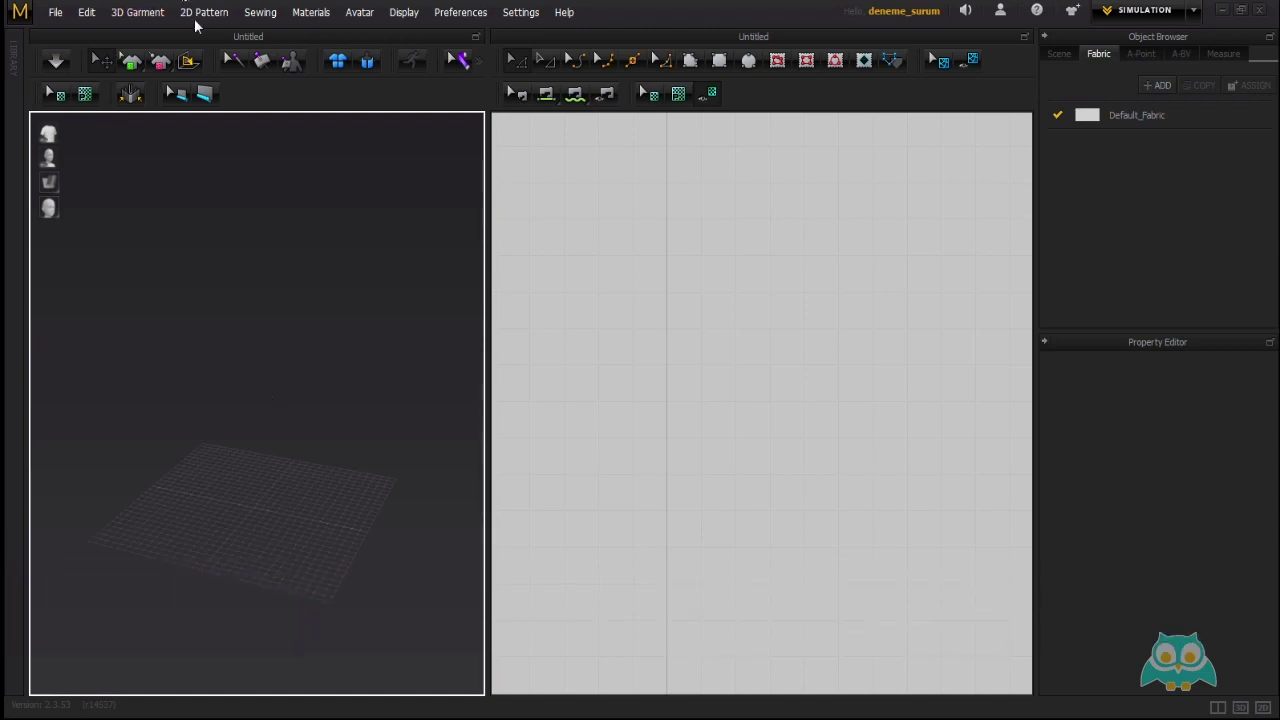
Open the project file Edit_sewing from the 33-Edit_sewing folder in Calisma_dosyalari.
left_click(261, 14)
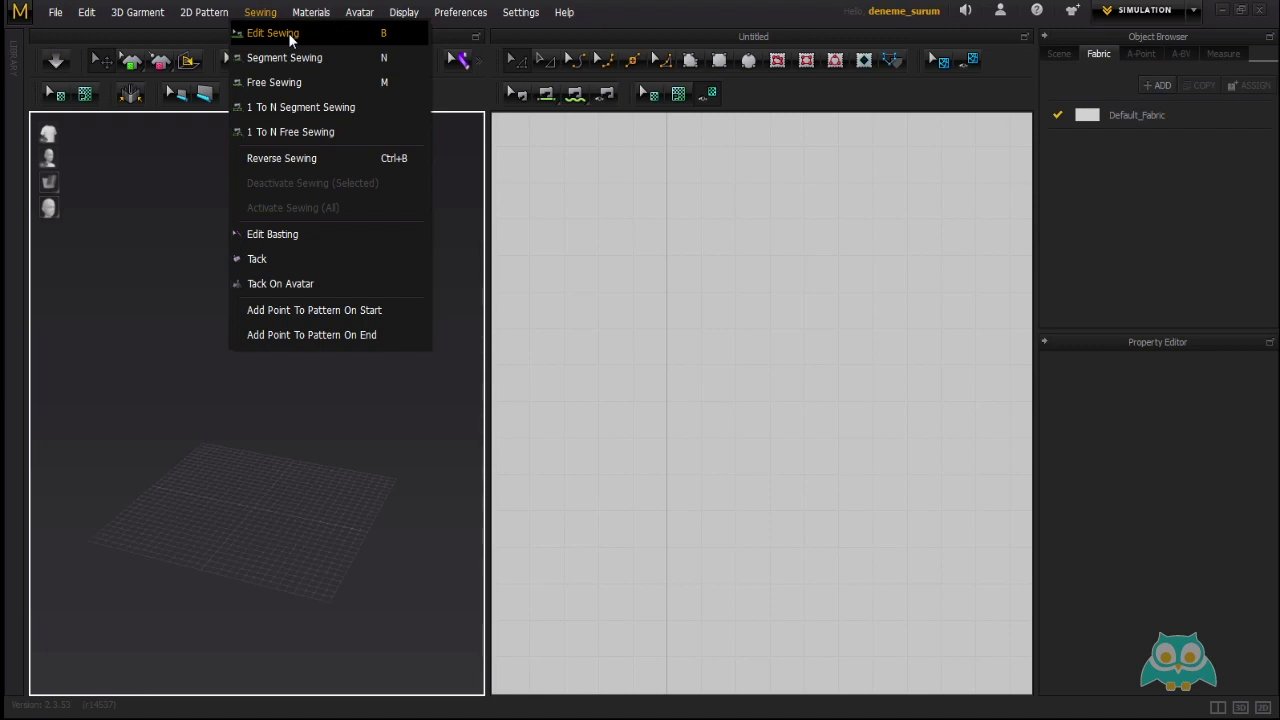
mouse_move(55, 12)
mouse_move(127, 57)
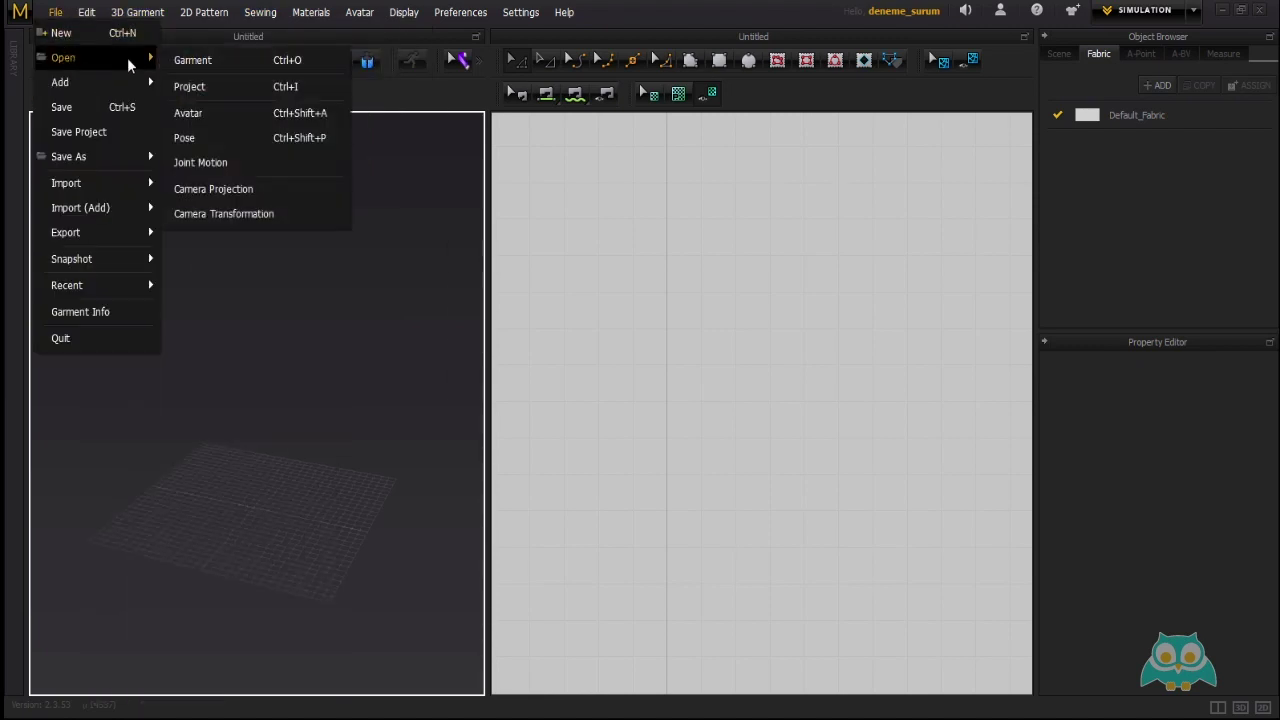
left_click(190, 87)
left_click(633, 387)
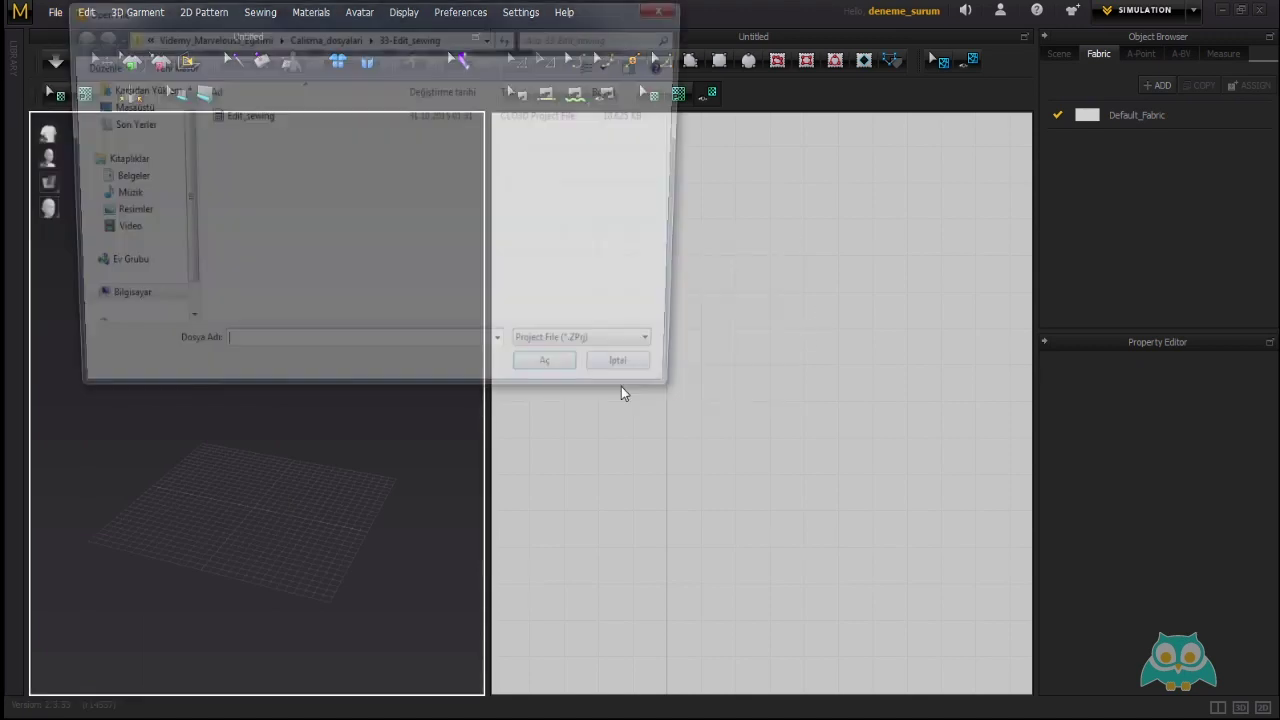
left_click(325, 37)
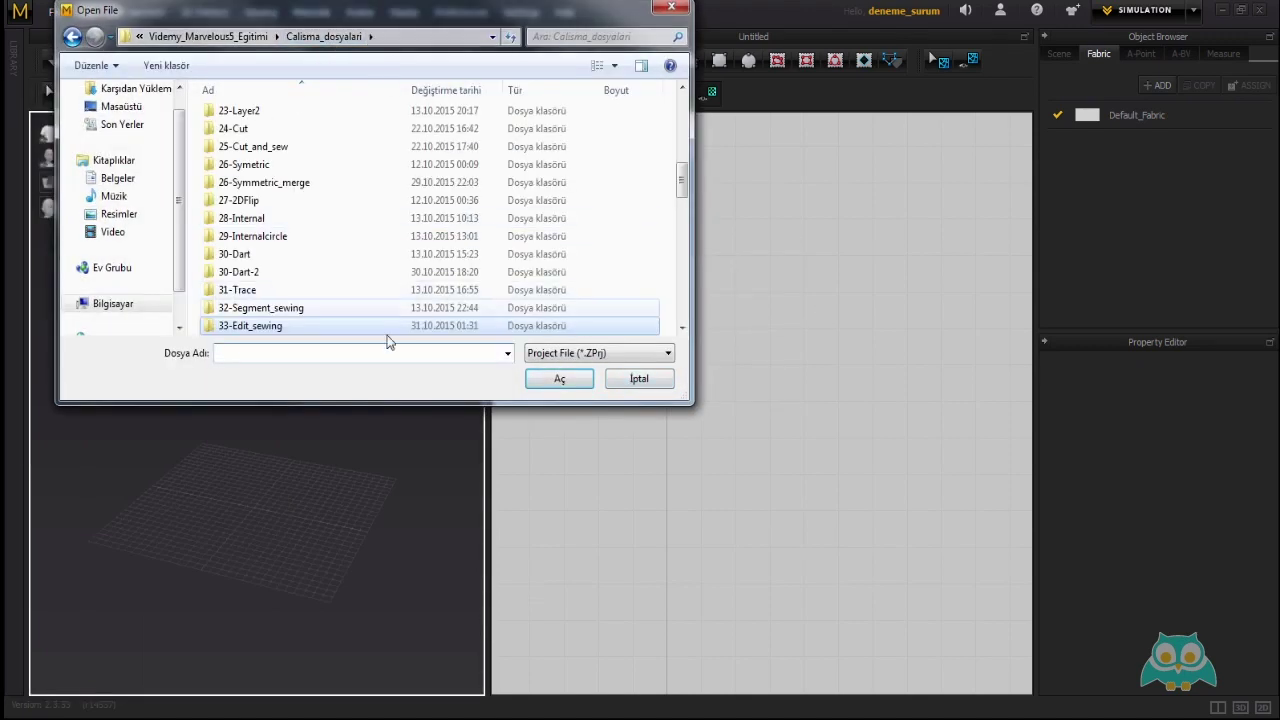
double_click(300, 330)
left_click(241, 115)
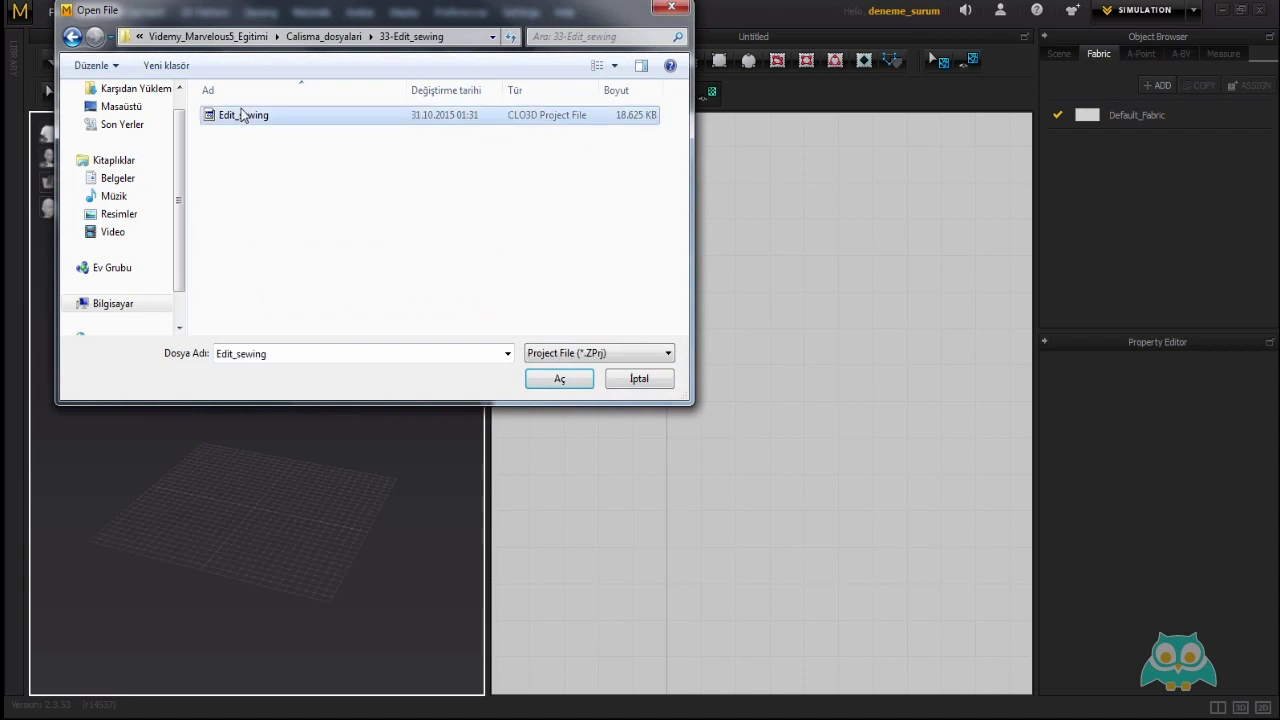
left_click(556, 381)
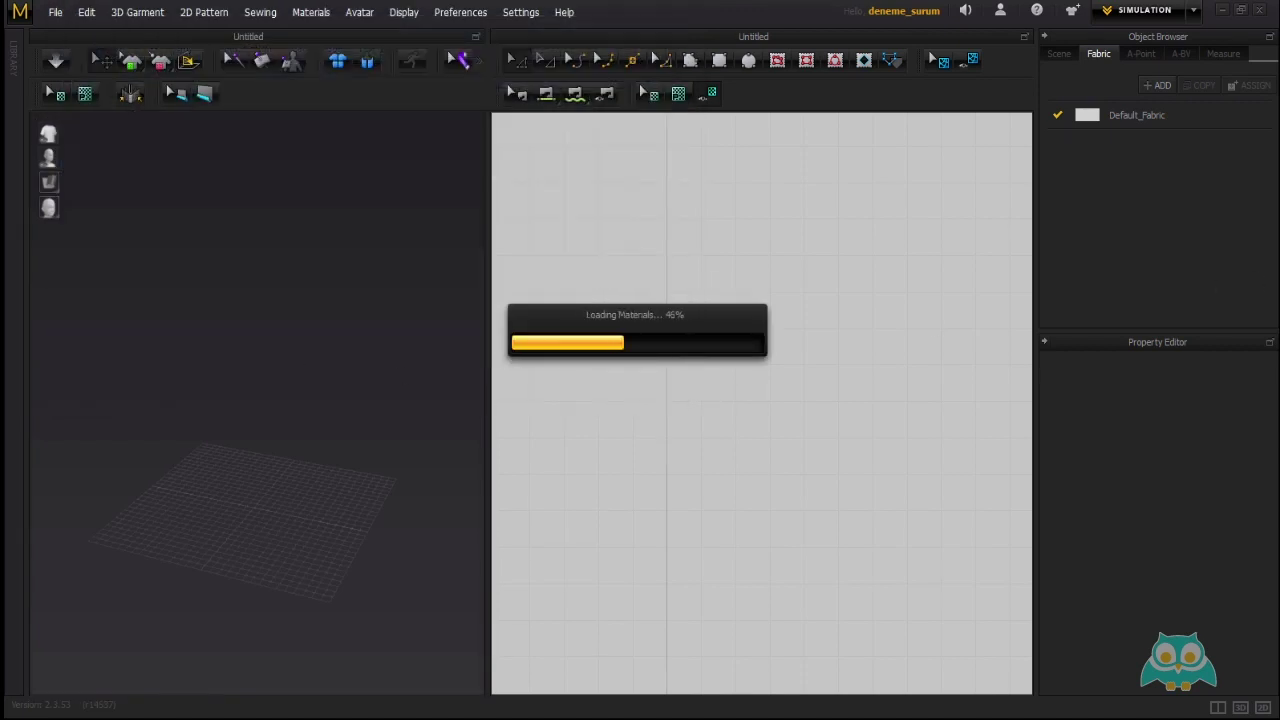
Examine the seam lines between the shirt's front, back and sleeve pieces around the avatar's shoulders and sides.
right_click_drag(322, 366, 236, 367)
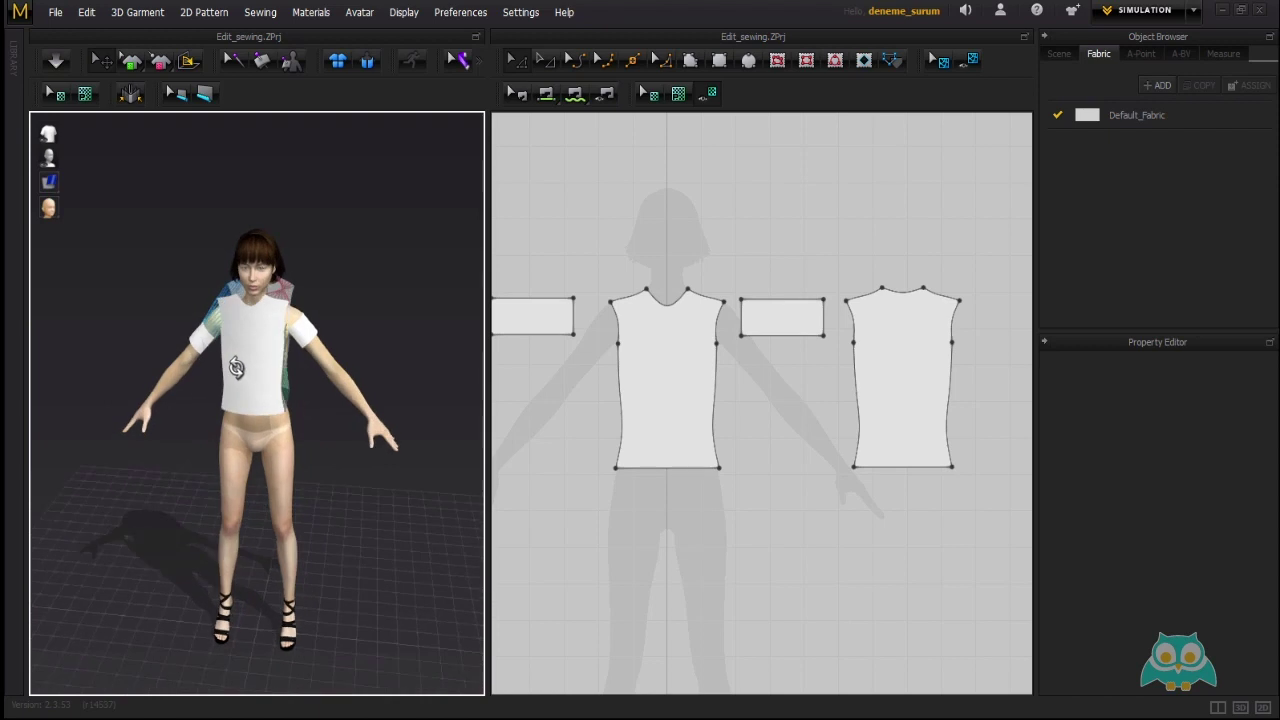
scroll(282, 330, "up", 3)
right_click_drag(274, 318, 255, 386)
scroll(258, 363, "up", 2)
right_click_drag(190, 346, 274, 369)
scroll(270, 362, "up", 2)
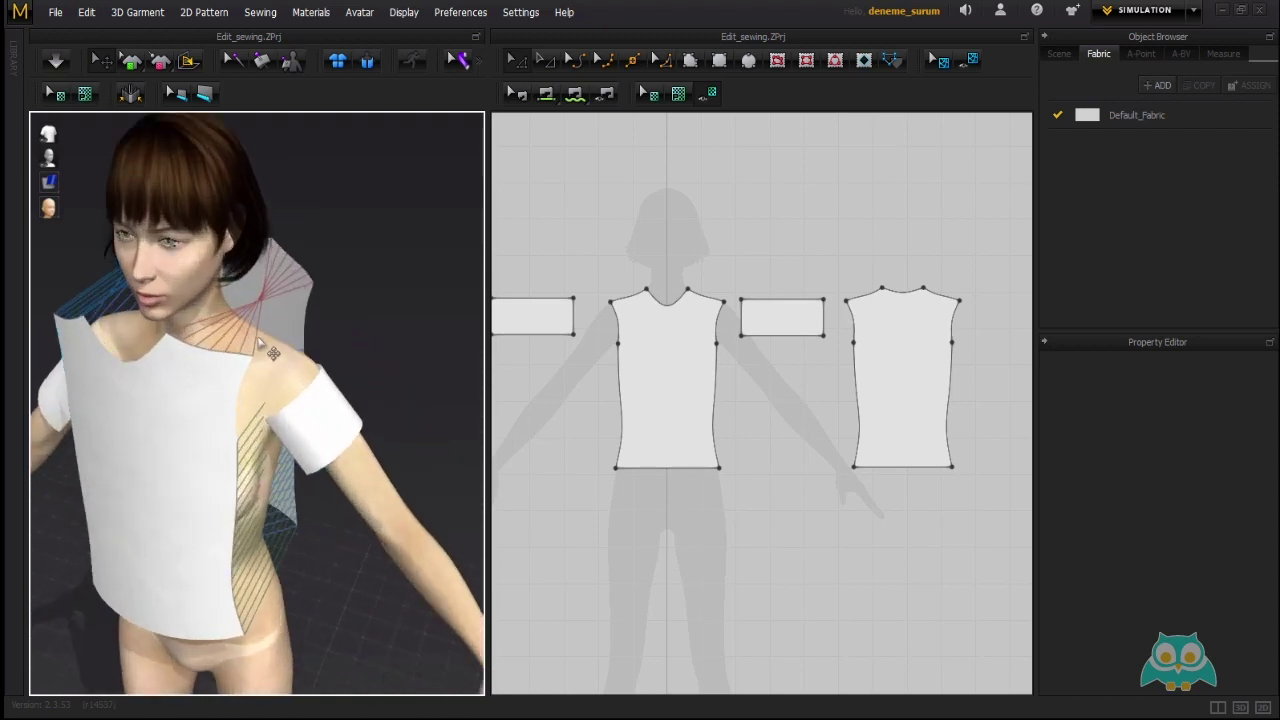
right_click_drag(252, 318, 220, 262)
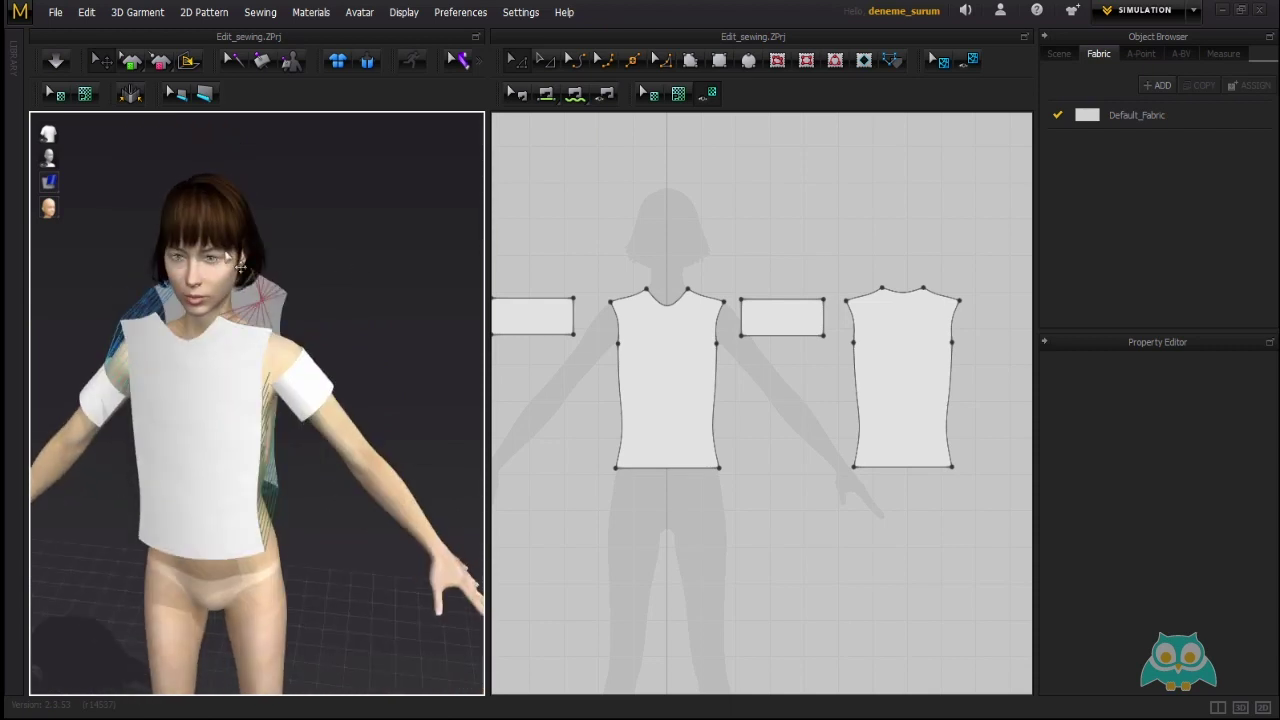
scroll(218, 258, "up", 3)
scroll(219, 260, "up", 2)
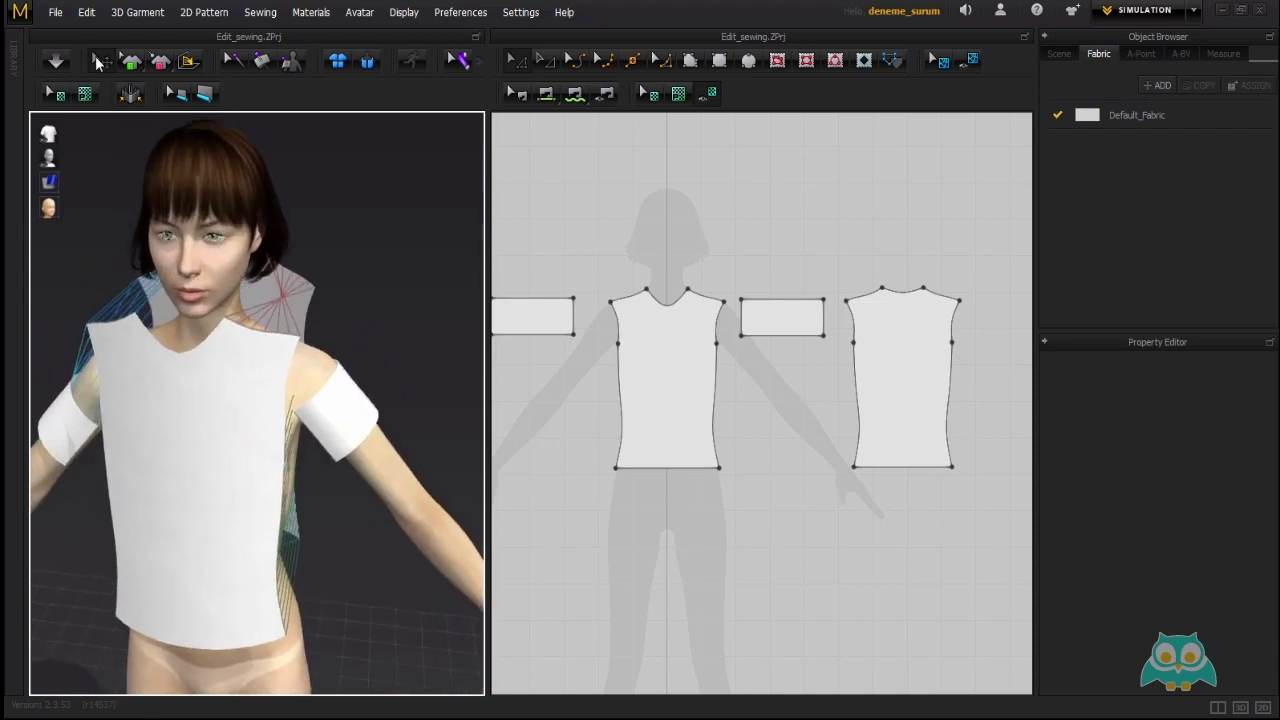
Hide the avatar so that only the garment pieces are displayed in 3D.
left_click(212, 261)
left_click(405, 12)
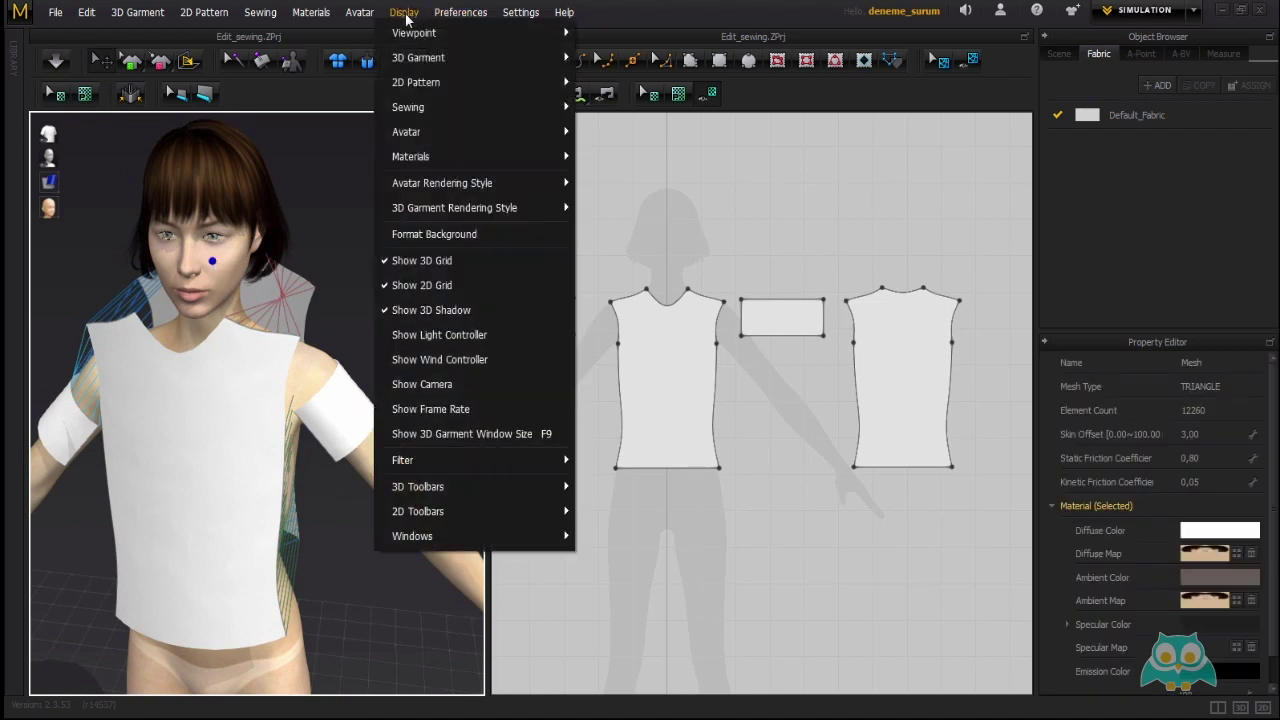
mouse_move(555, 132)
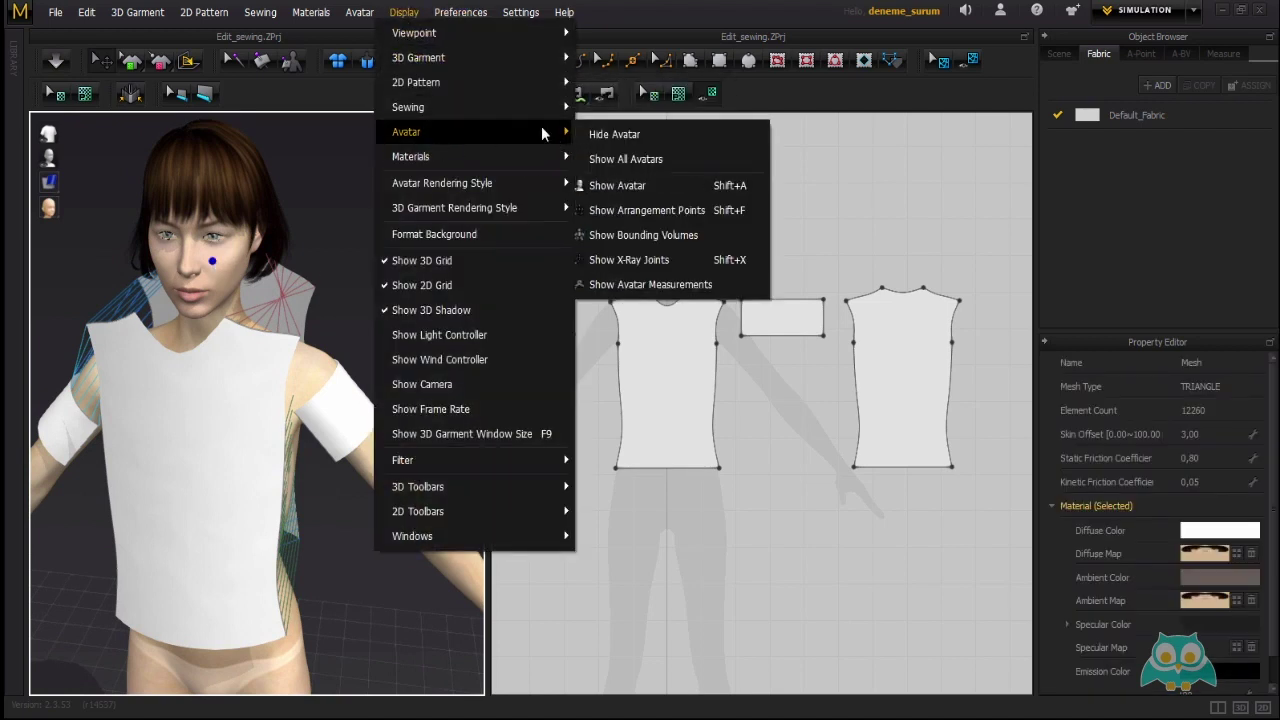
left_click(619, 141)
Inspect the shoulder, armhole and side seam lines of the shirt in 3D and compare them with the 2D patterns.
scroll(343, 296, "down", 3)
right_click_drag(343, 298, 397, 272)
scroll(303, 319, "up", 2)
right_click_drag(298, 314, 251, 362)
scroll(256, 420, "up", 1)
middle_click_drag(238, 450, 251, 391)
right_click_drag(291, 327, 367, 231)
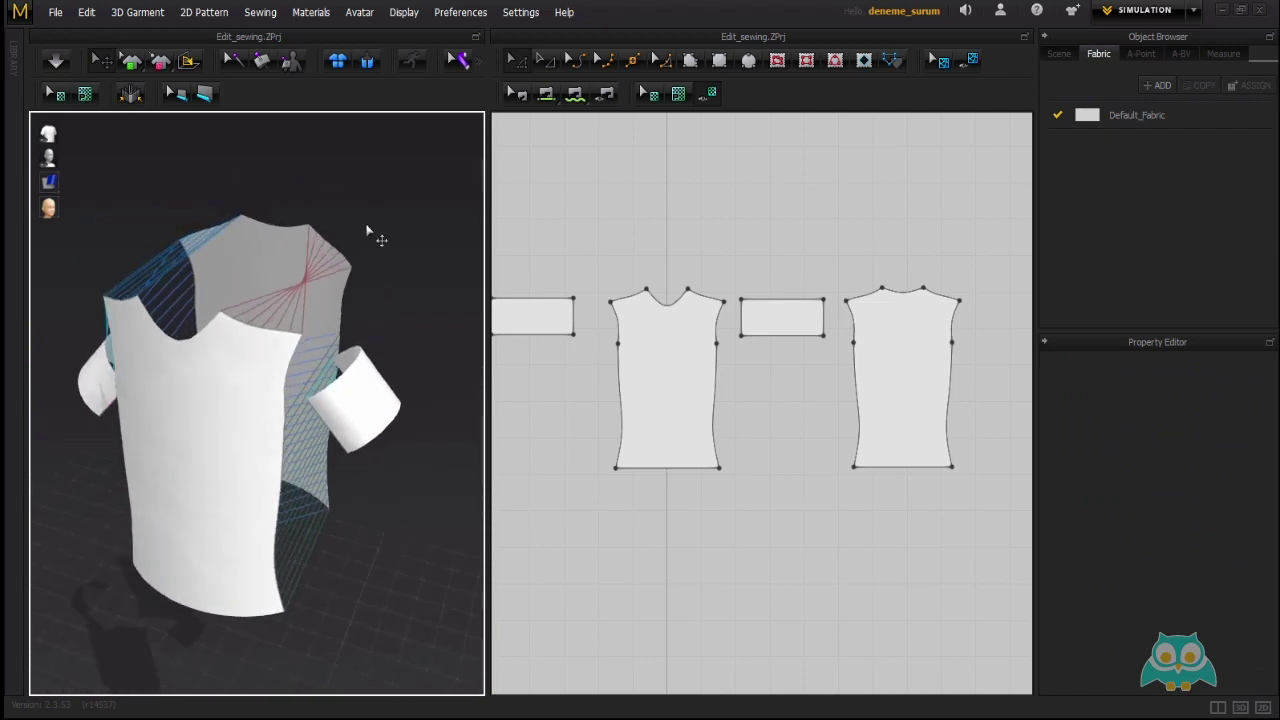
scroll(628, 301, "down", 1)
middle_click_drag(628, 301, 654, 315)
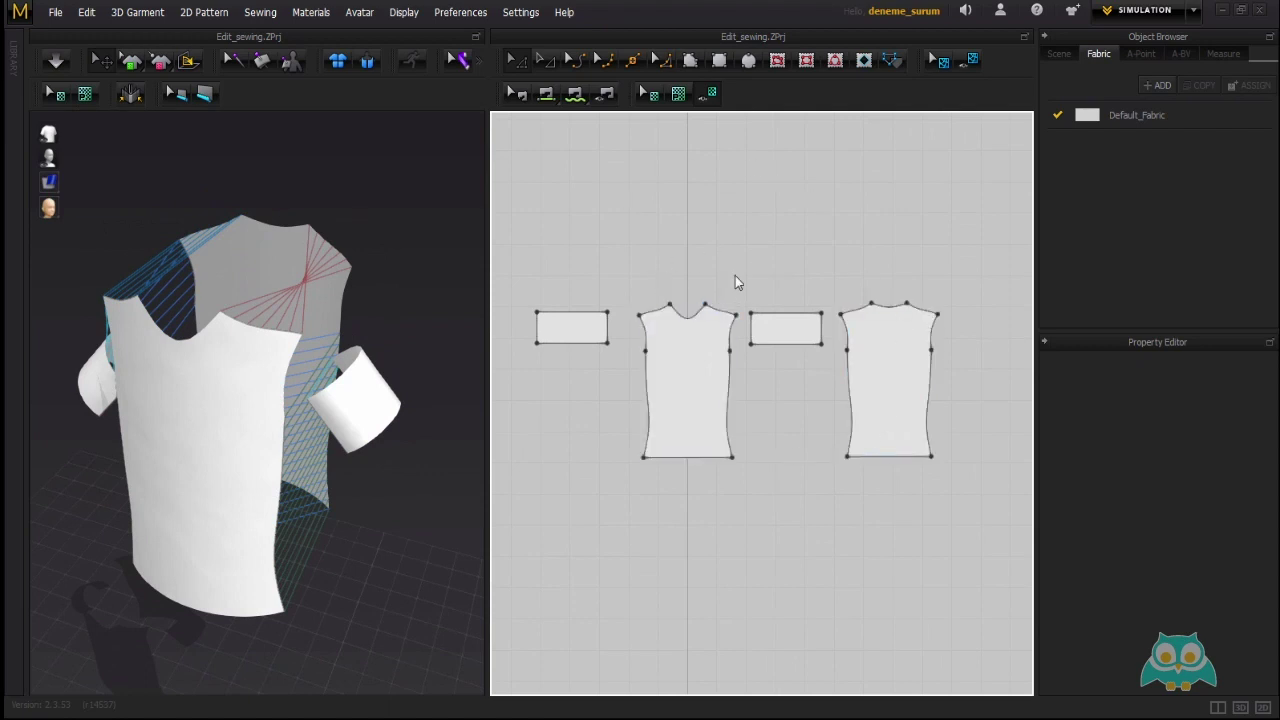
left_click(736, 322)
left_click(440, 340)
right_click_drag(270, 318, 297, 308)
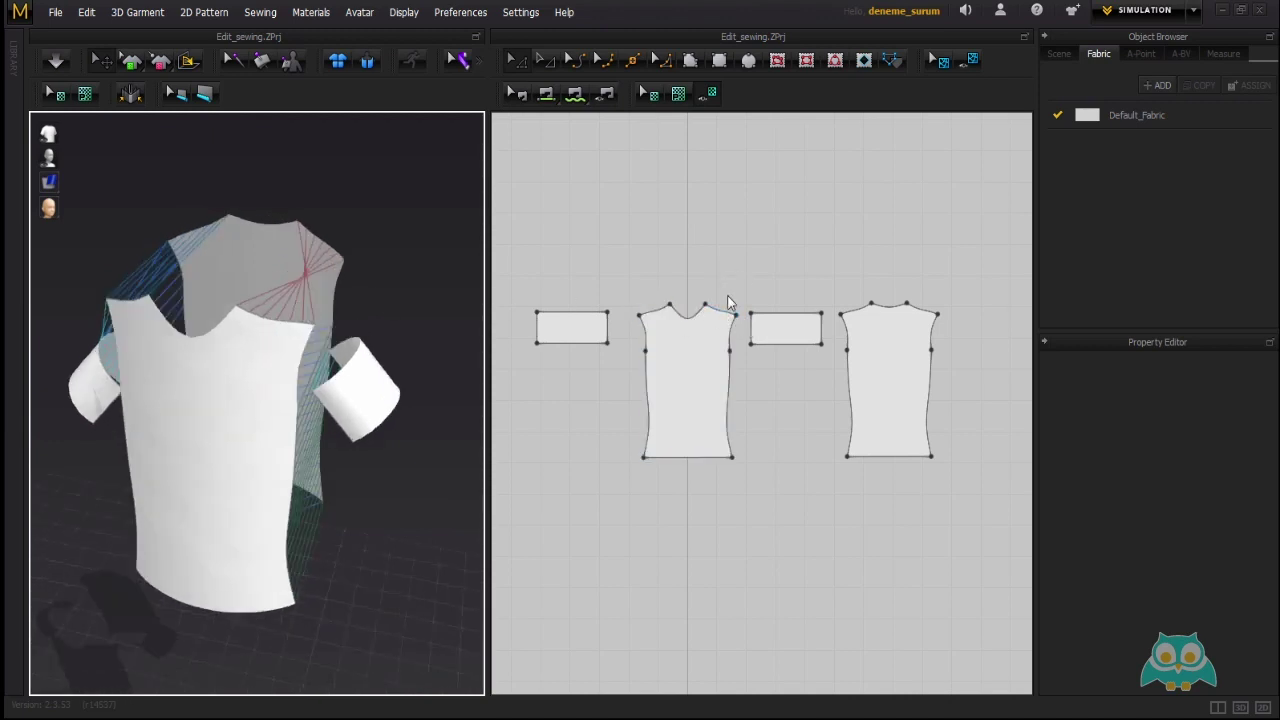
Examine the crossed shoulder seam and the side seam lines of the shirt from several angles in 3D.
left_click(518, 325)
left_click(695, 298)
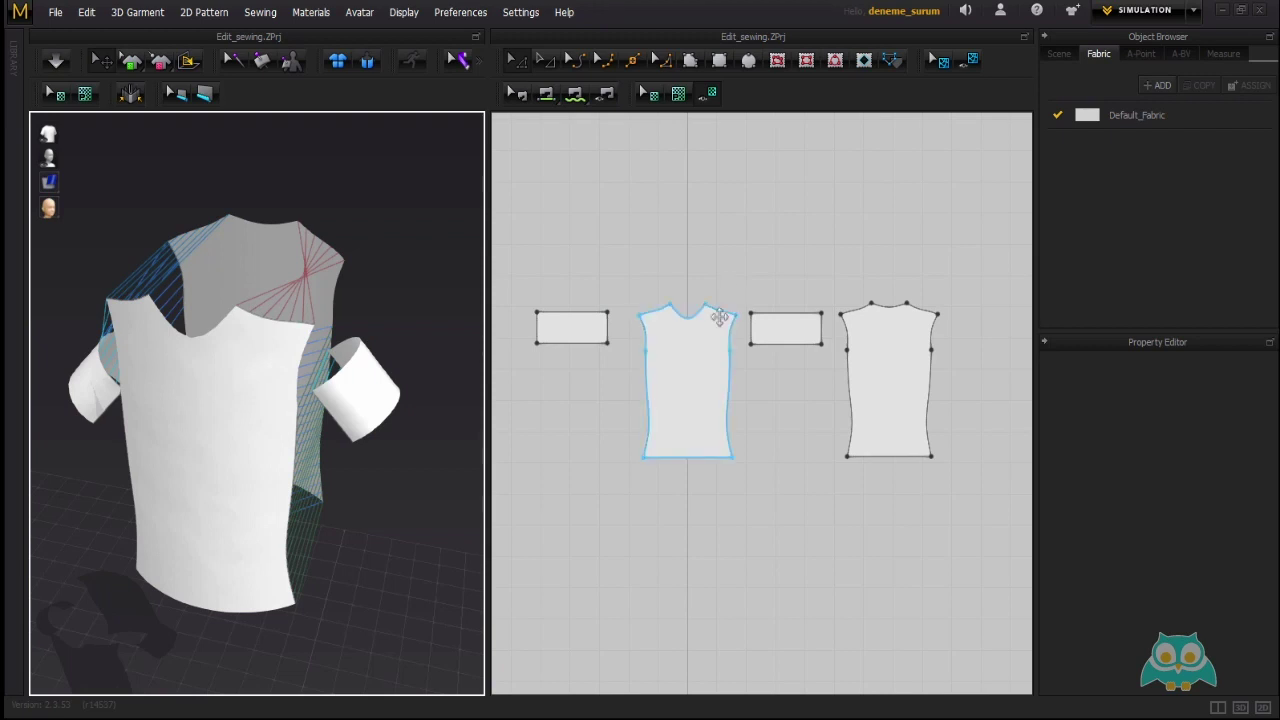
left_click(521, 326)
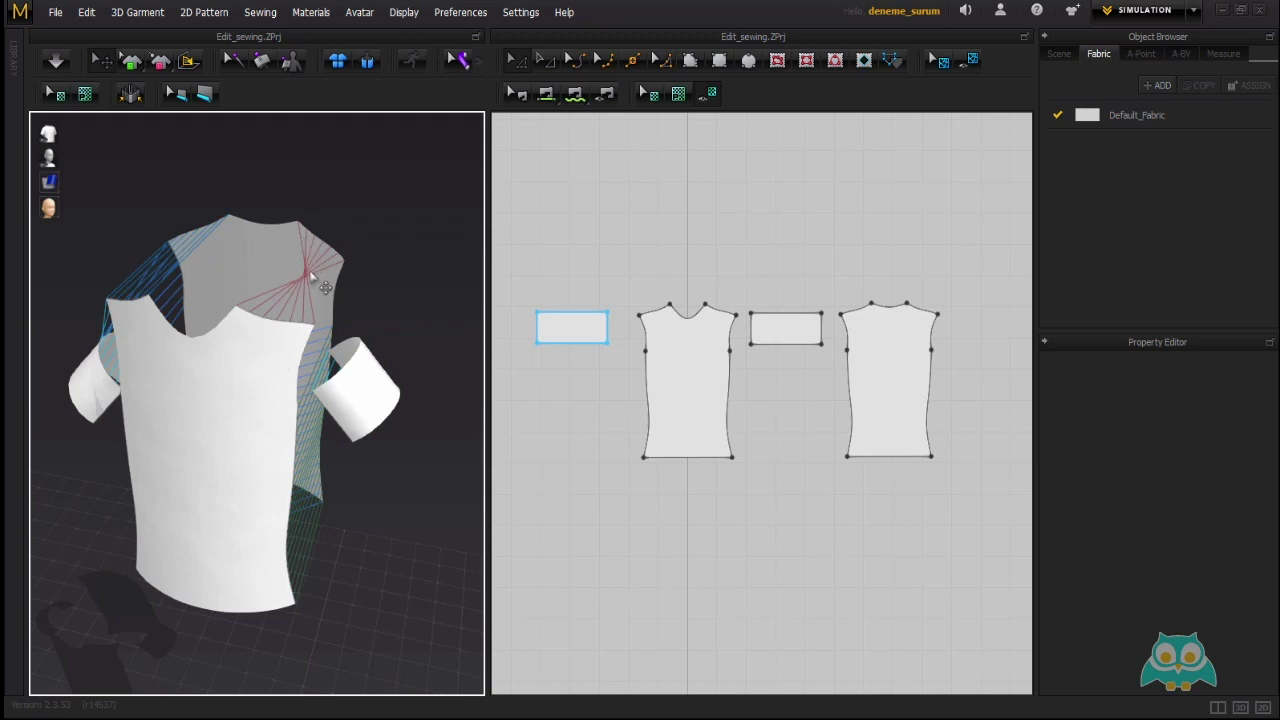
left_click(508, 307)
right_click_drag(343, 305, 330, 258)
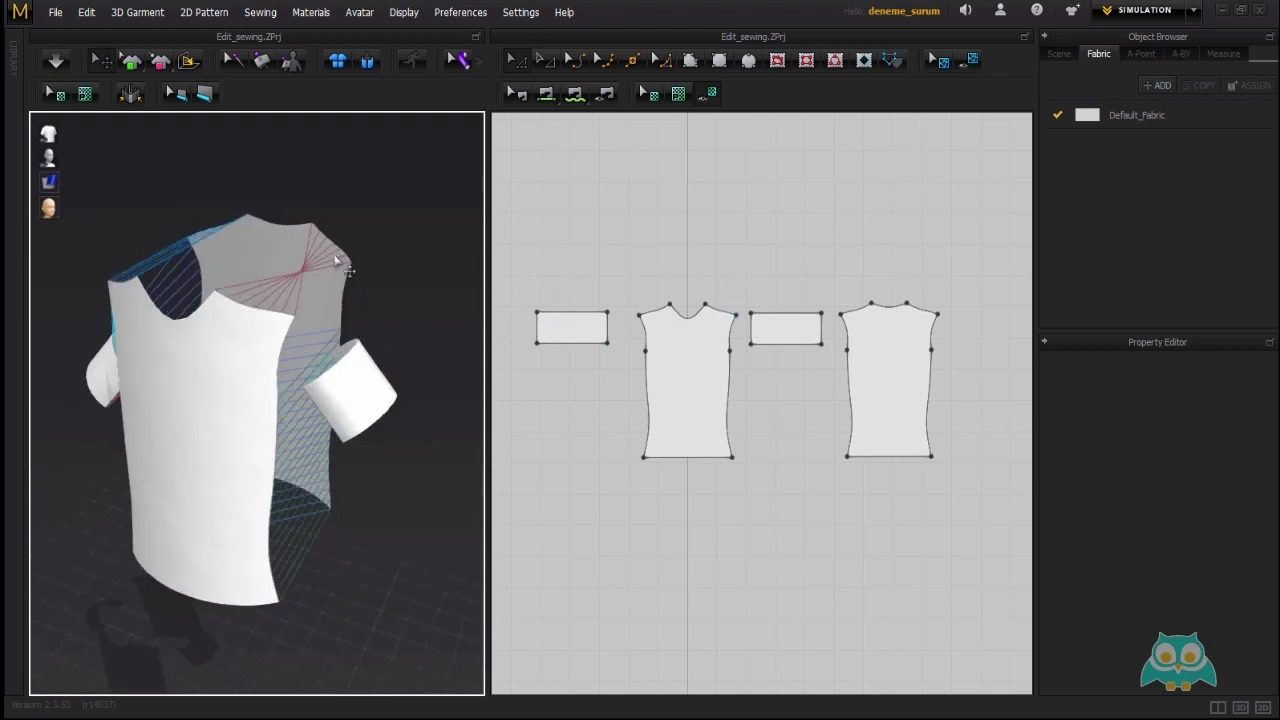
right_click_drag(237, 321, 277, 491)
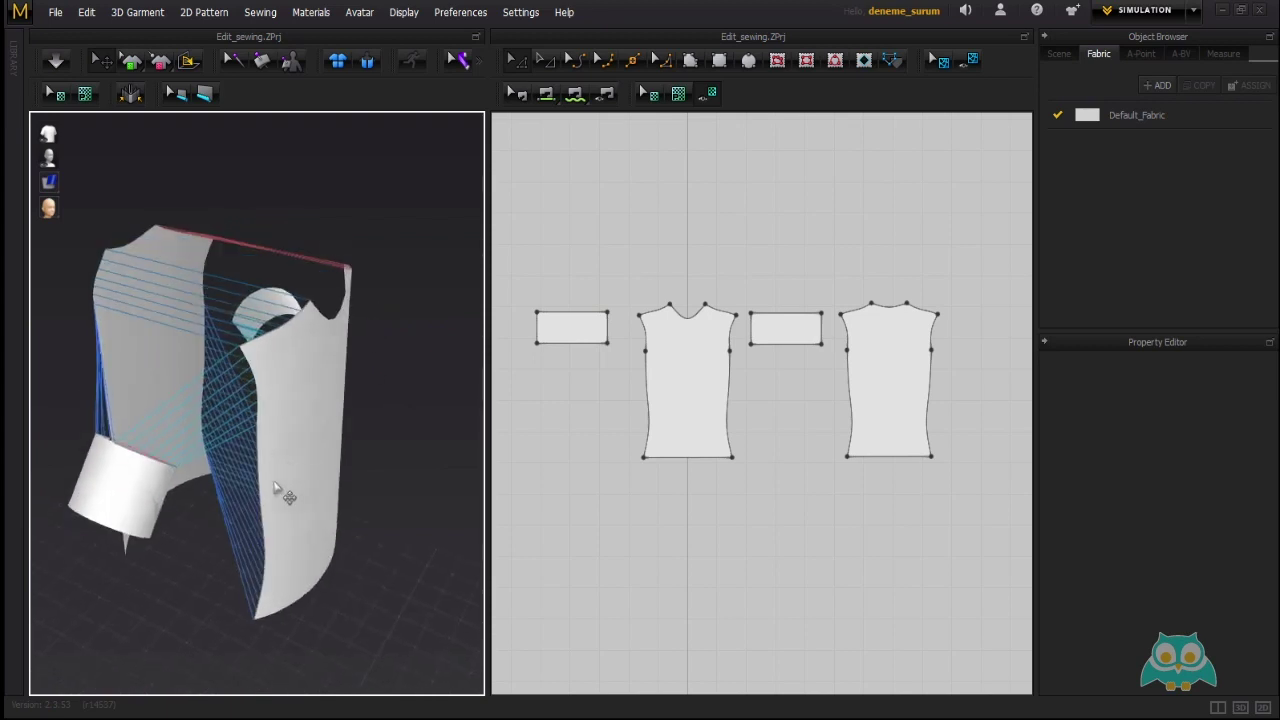
mouse_move(222, 416)
right_mouse_down()
mouse_move(353, 420)
mouse_move(333, 470)
mouse_move(296, 490)
mouse_move(218, 482)
mouse_move(220, 517)
mouse_move(234, 451)
mouse_move(192, 385)
mouse_move(134, 340)
mouse_move(191, 366)
mouse_move(256, 358)
mouse_move(211, 338)
mouse_move(381, 371)
mouse_move(229, 420)
mouse_move(243, 366)
right_mouse_up()
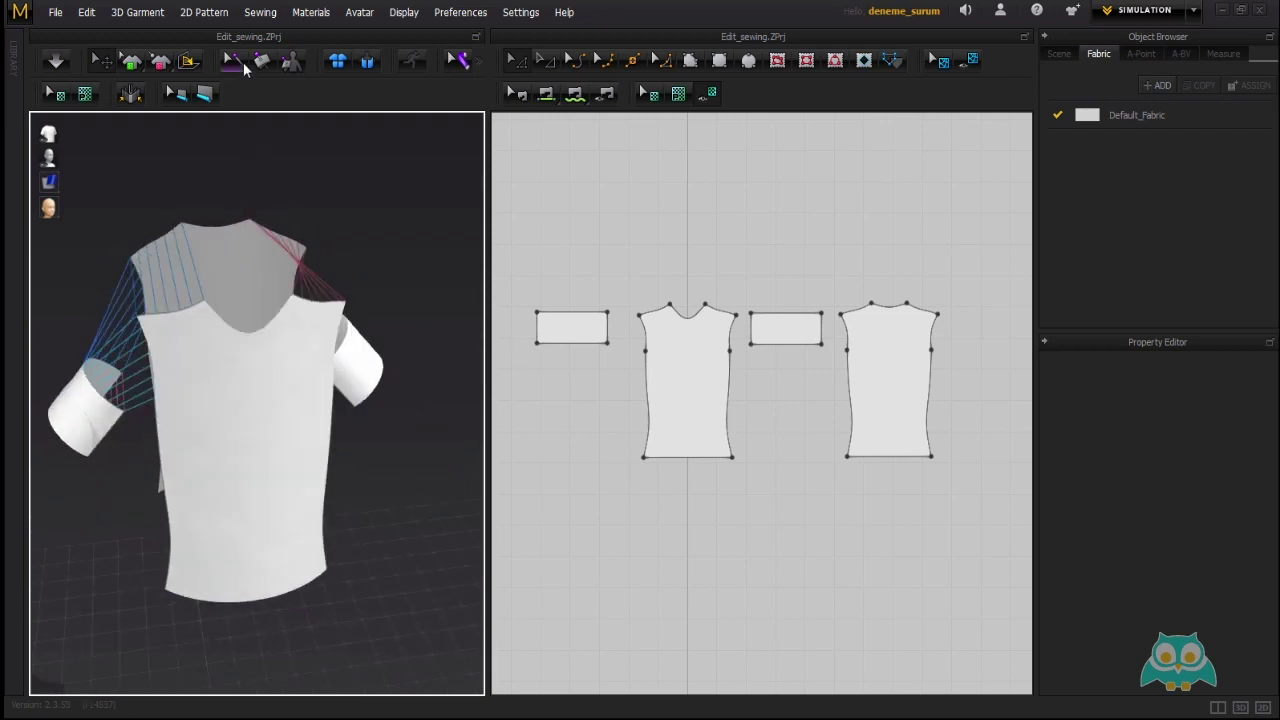
Use Edit Sewing to delete the incorrect side seam joining the front piece's left side edge to the back piece's left side edge.
left_click(262, 13)
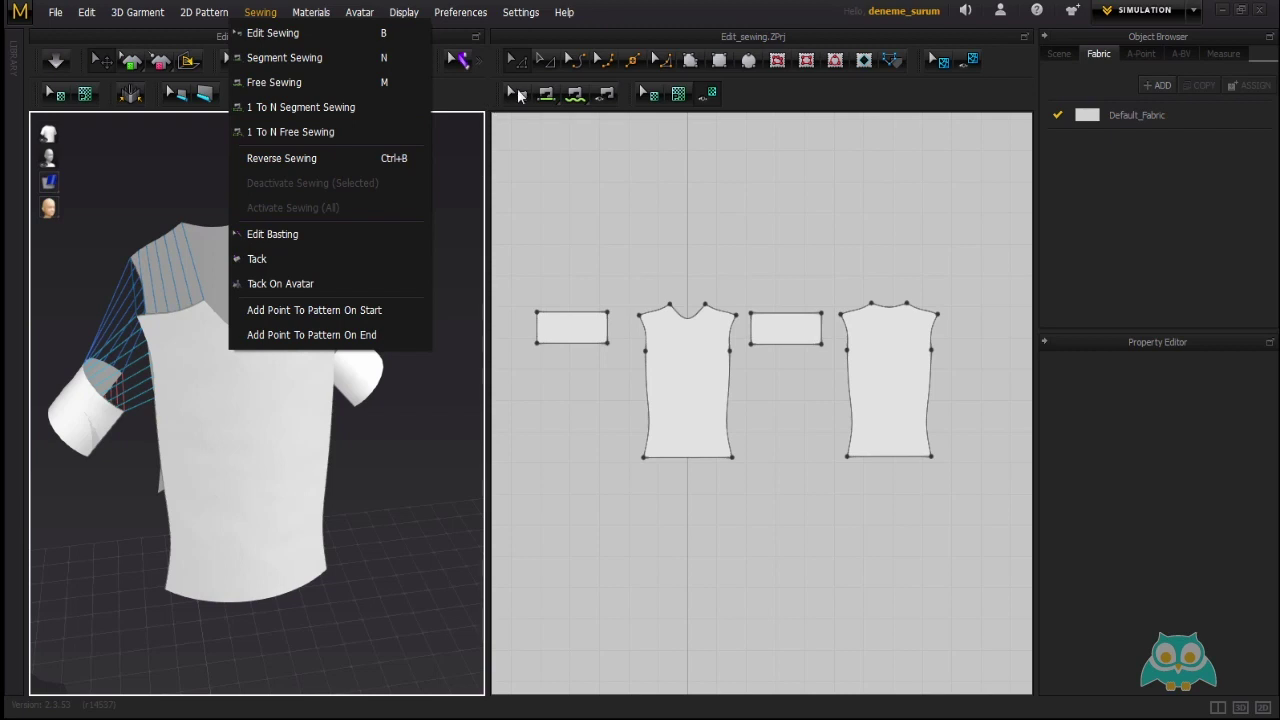
left_click(272, 33)
right_click_drag(316, 330, 250, 326)
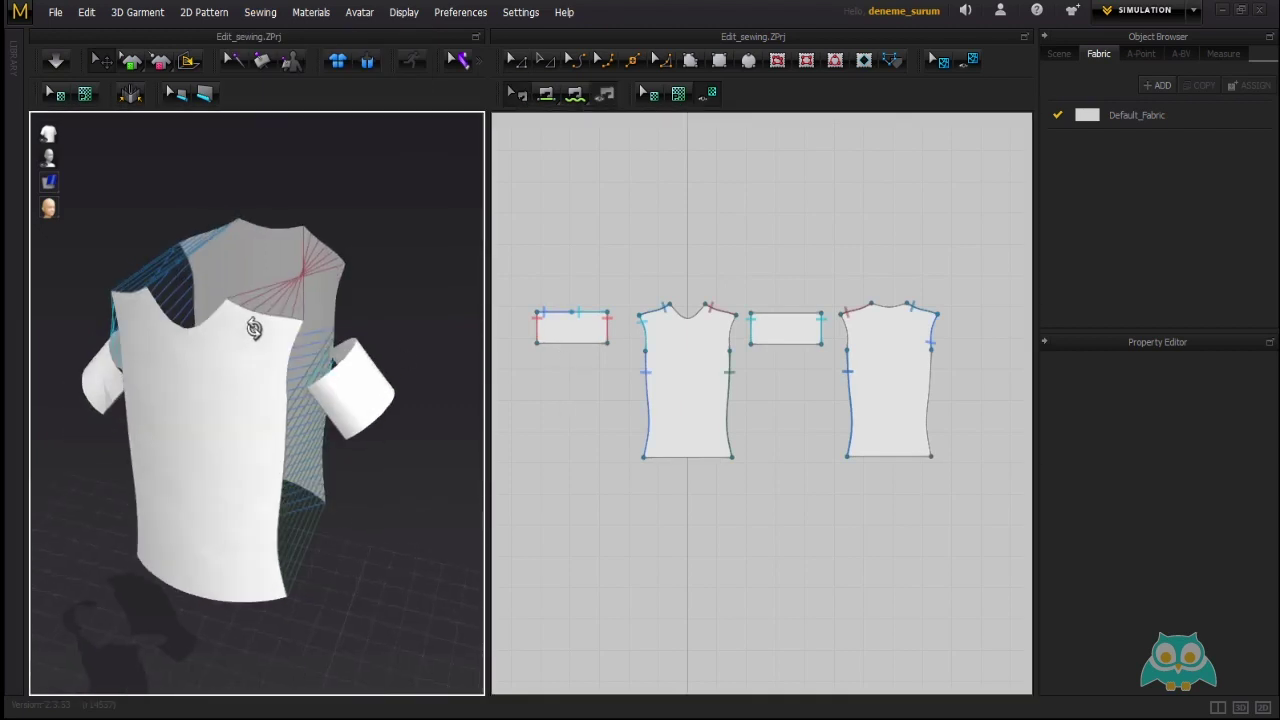
right_click_drag(408, 412, 357, 400)
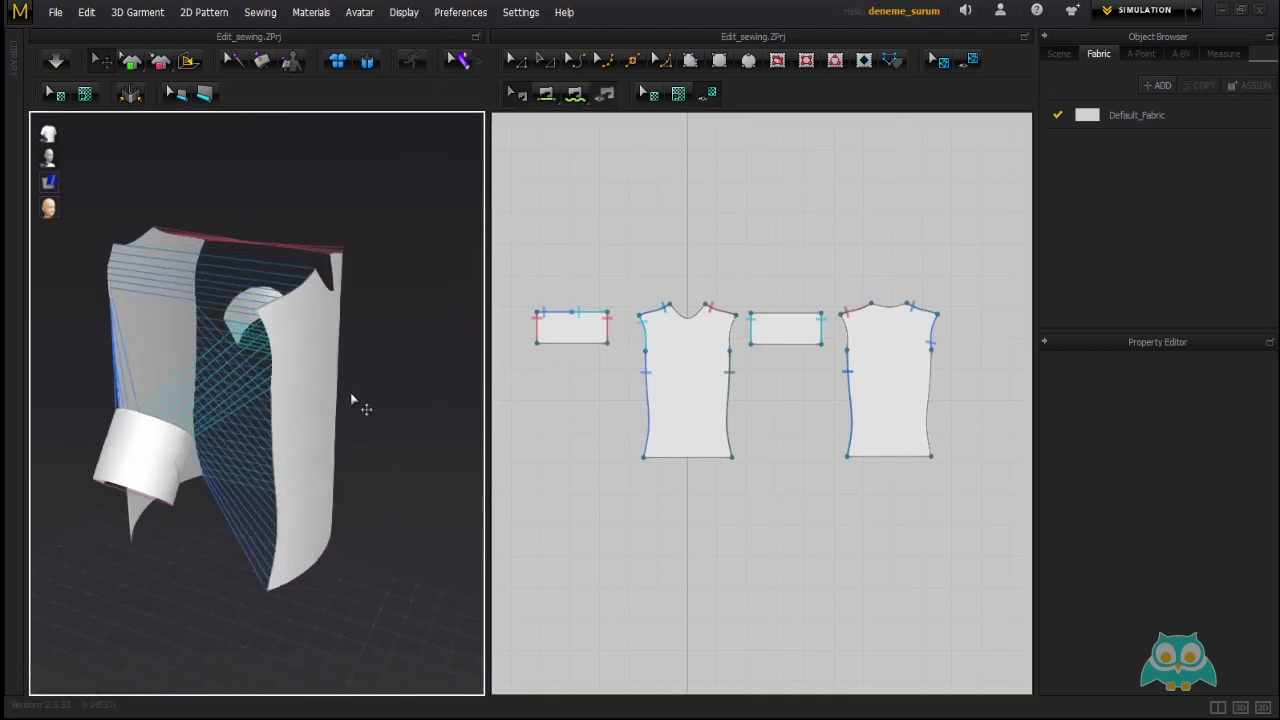
scroll(655, 370, "up", 5)
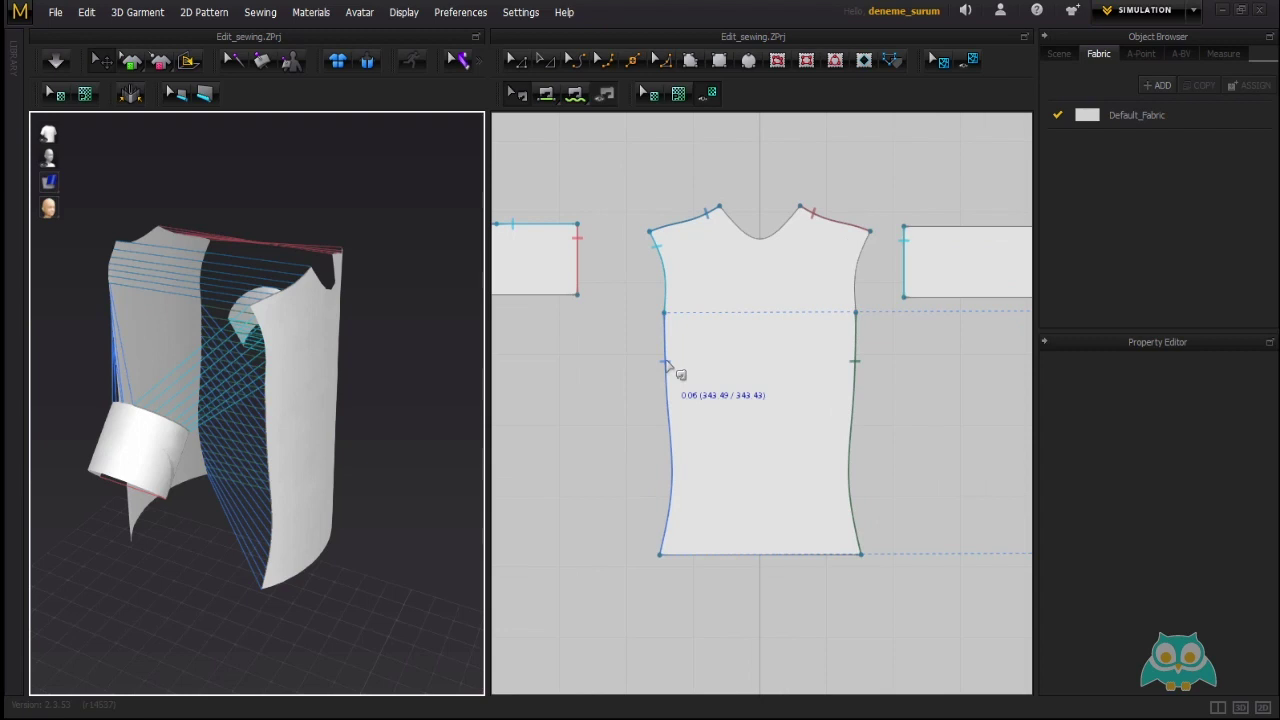
left_click(668, 366)
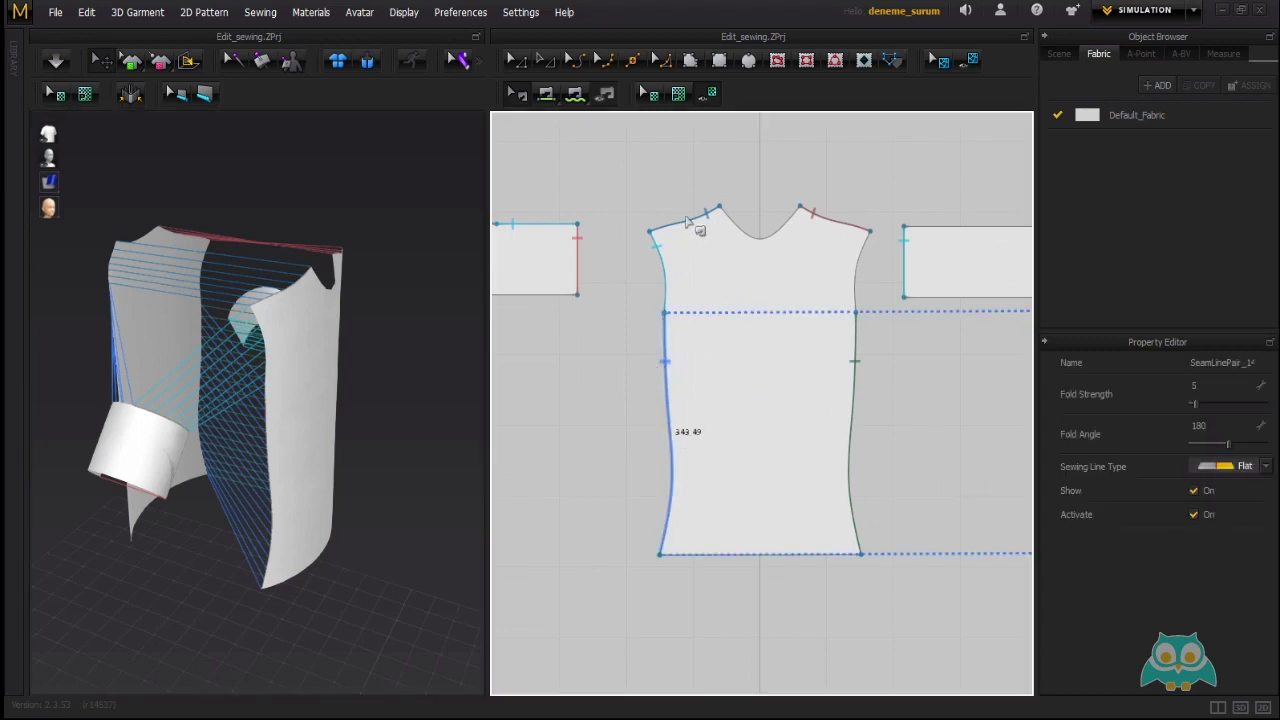
key("space")
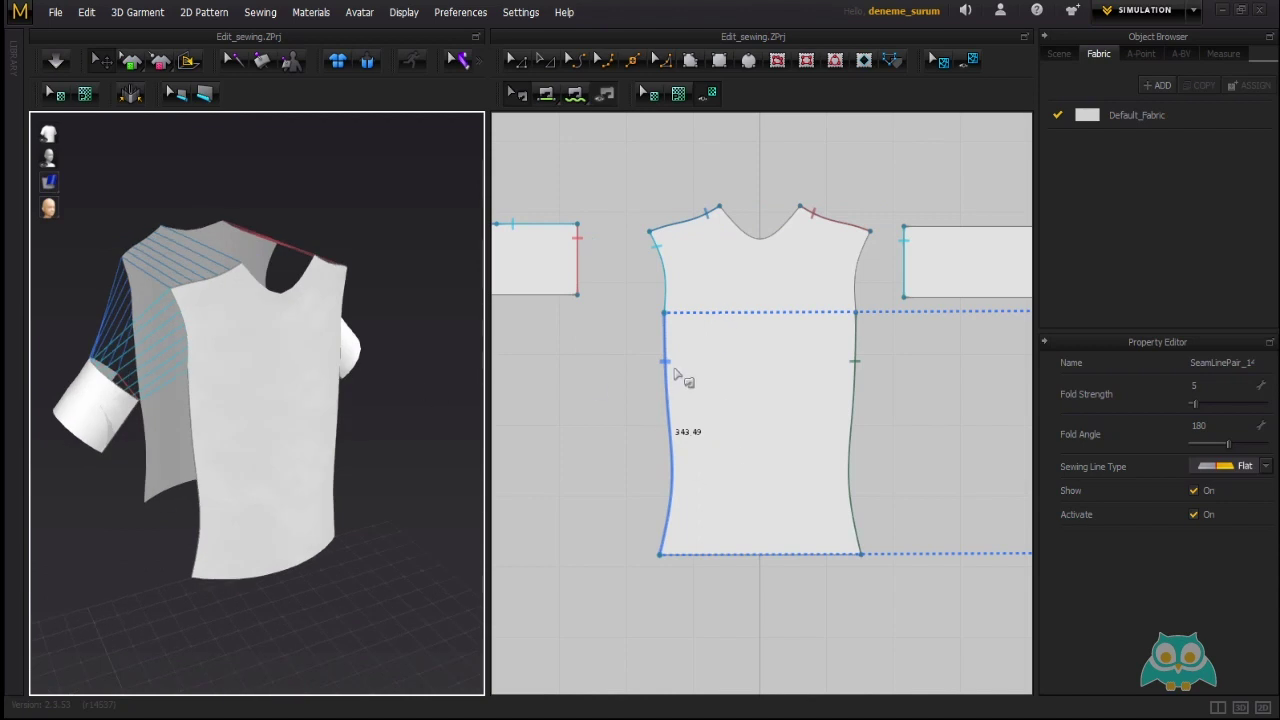
mouse_move(188, 402)
right_mouse_down()
mouse_move(309, 389)
mouse_move(190, 408)
right_mouse_up()
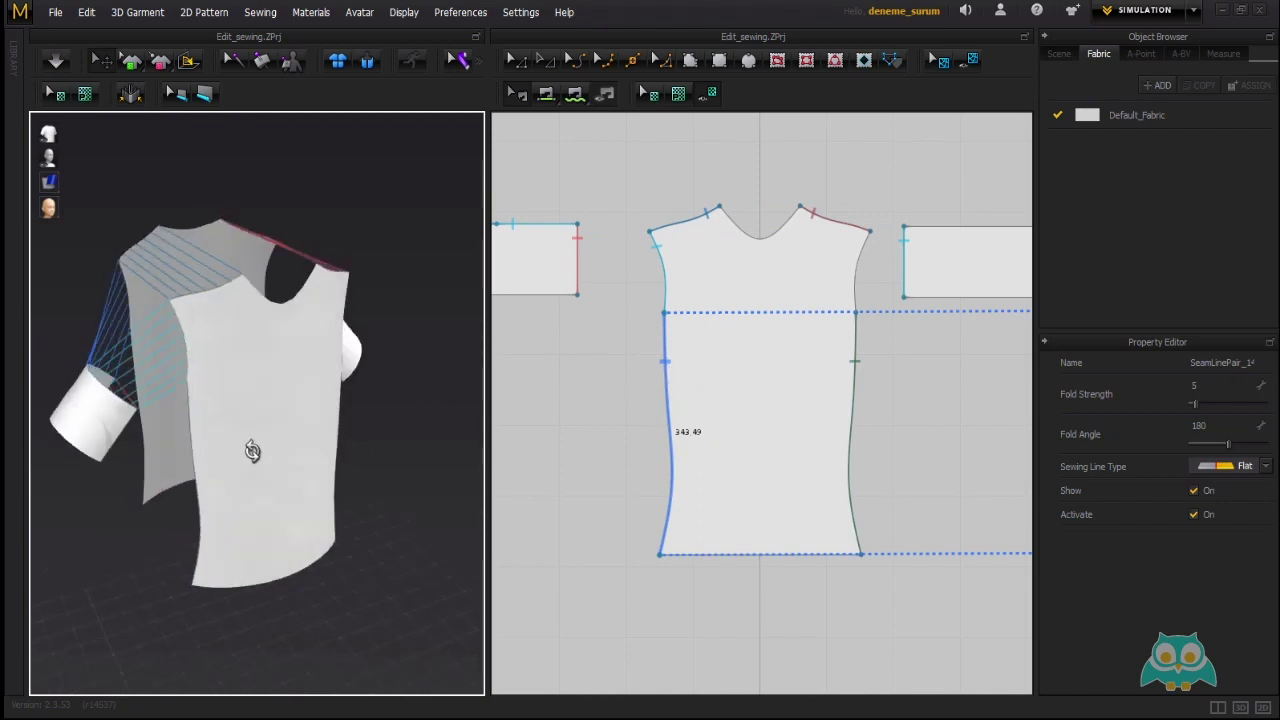
right_click_drag(252, 450, 356, 432)
left_click(345, 438)
scroll(740, 406, "down", 5)
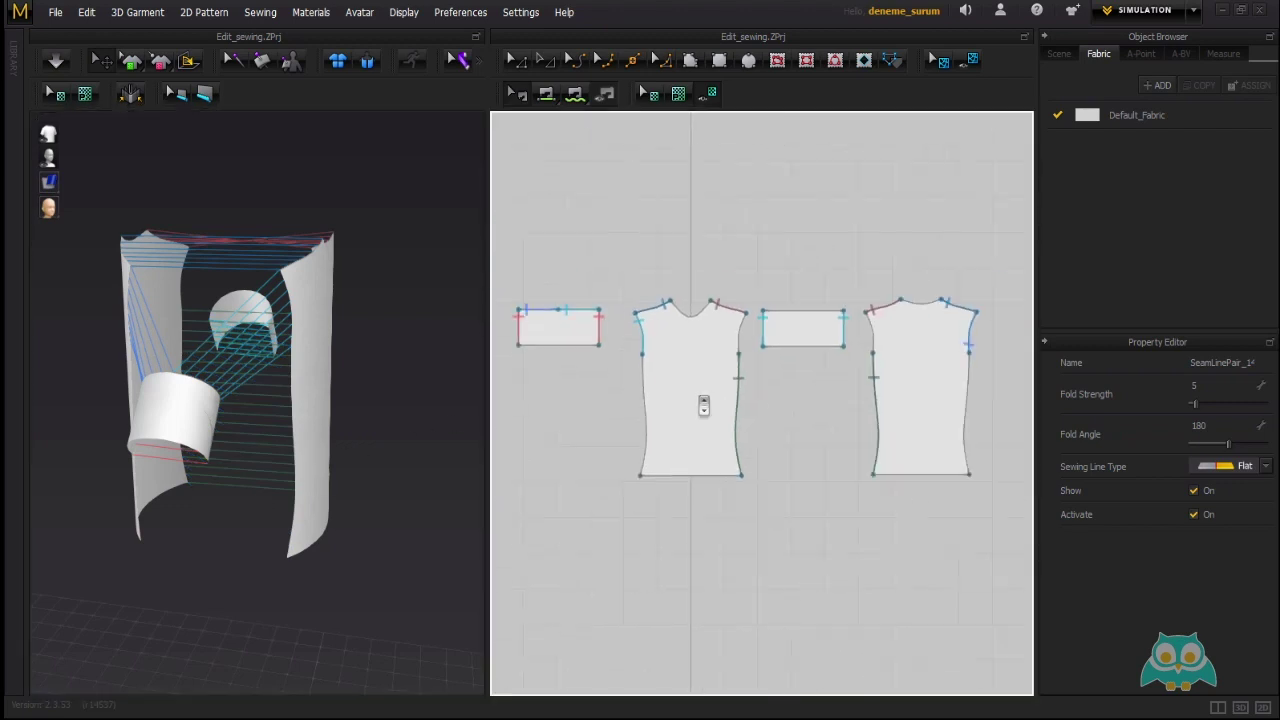
Use Segment Sewing to join the front piece's left side edge to the back piece's right side edge.
scroll(684, 378, "up", 2)
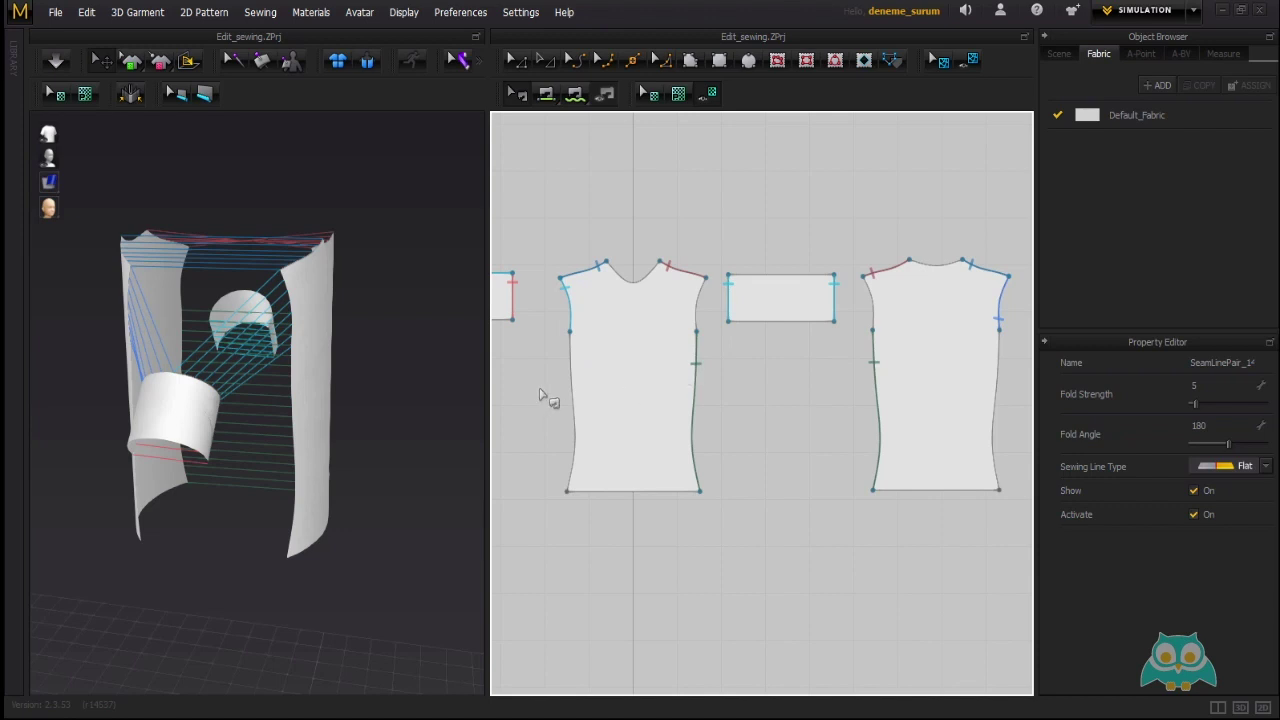
left_click(260, 12)
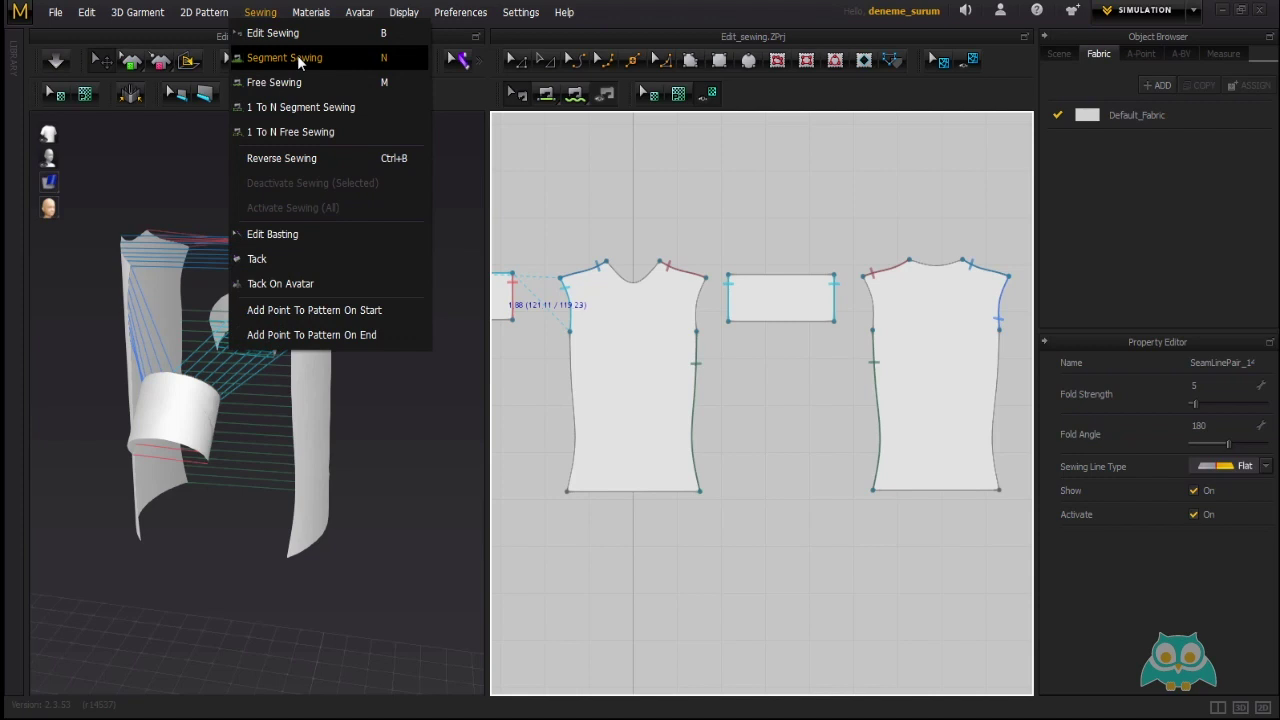
left_click(290, 57)
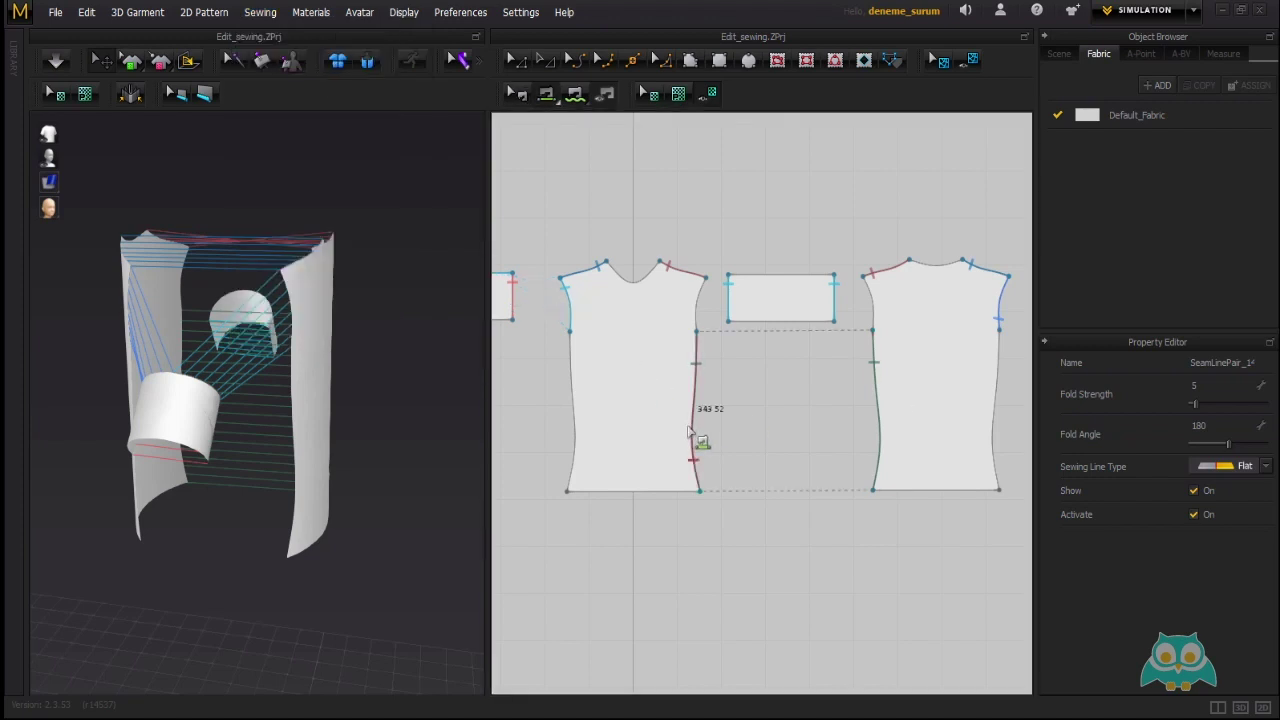
scroll(580, 366, "up", 4)
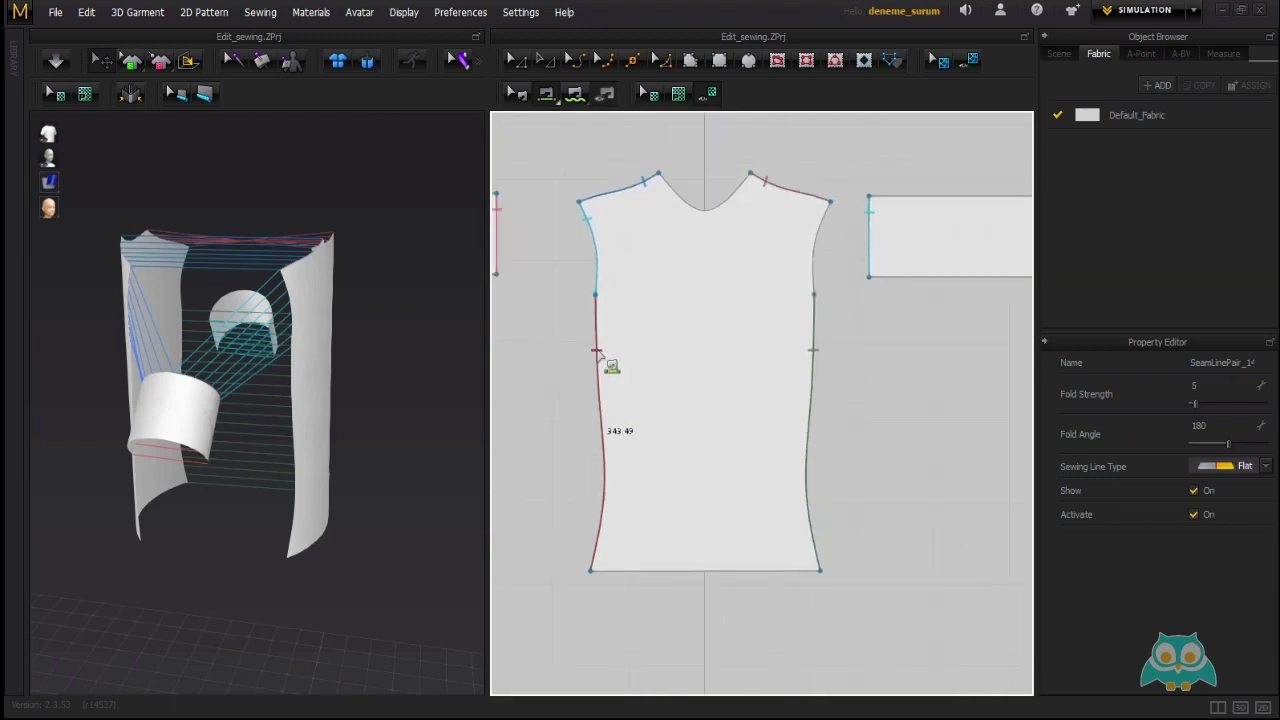
scroll(595, 370, "down", 4)
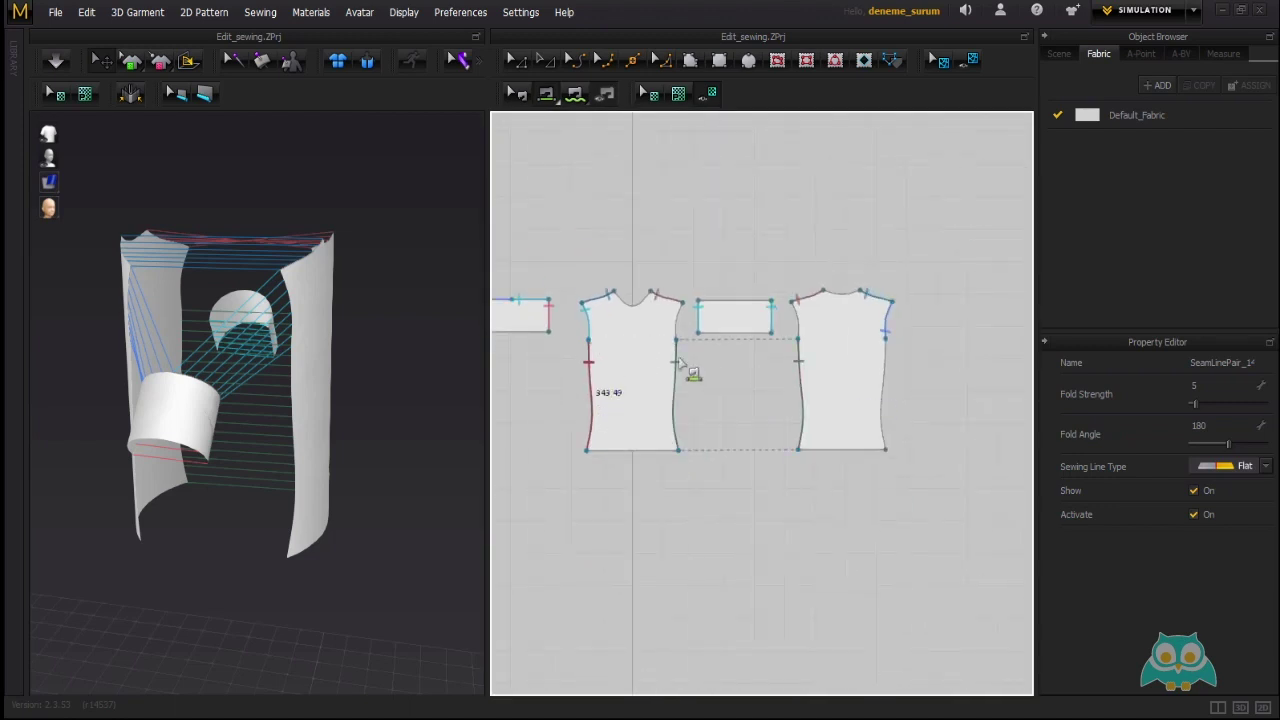
left_click(591, 362)
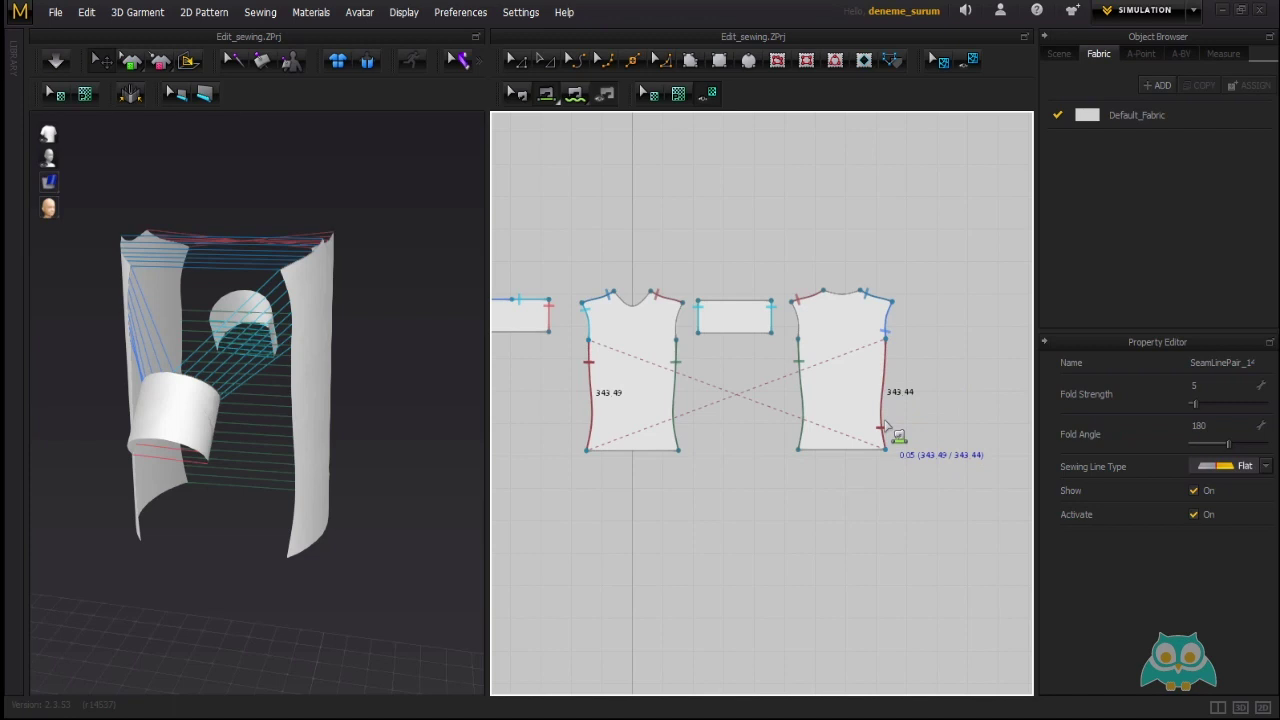
left_click(885, 366)
right_click_drag(277, 386, 251, 340)
right_click_drag(160, 470, 213, 491)
right_click_drag(306, 366, 347, 304)
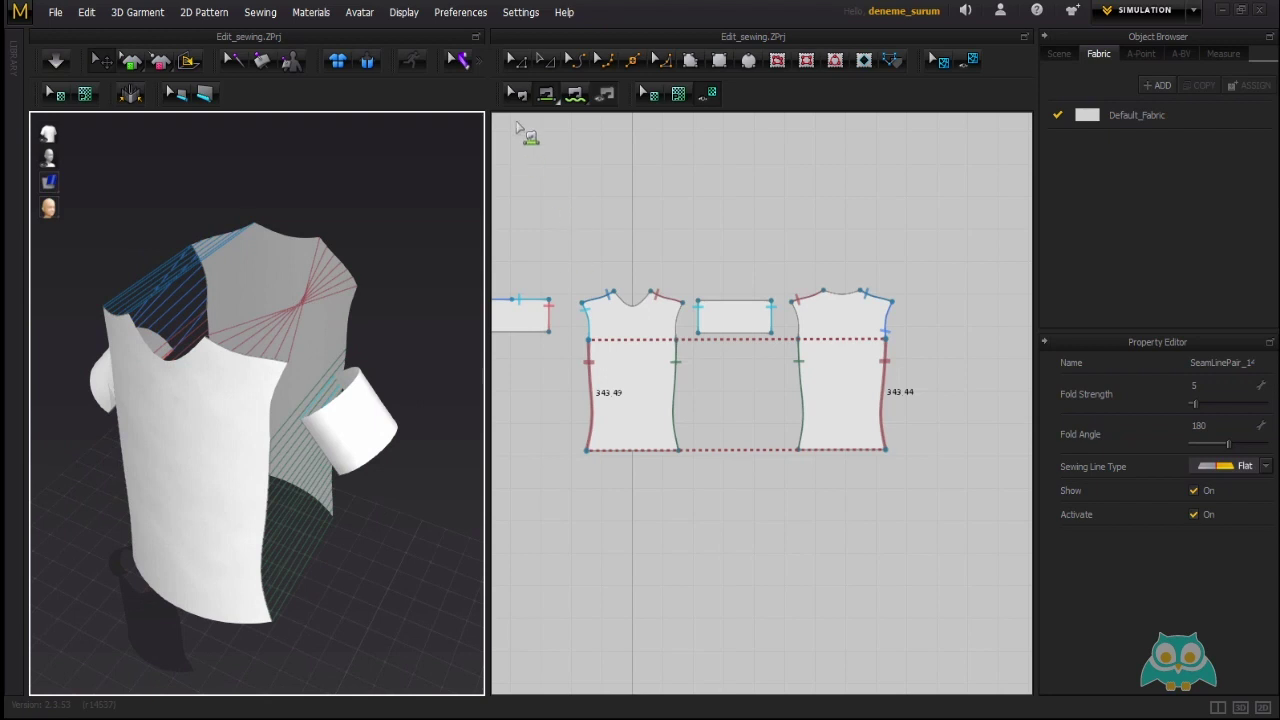
Use Edit Sewing to reverse the crossed seam between the front's right shoulder and the back's left shoulder.
left_click(260, 12)
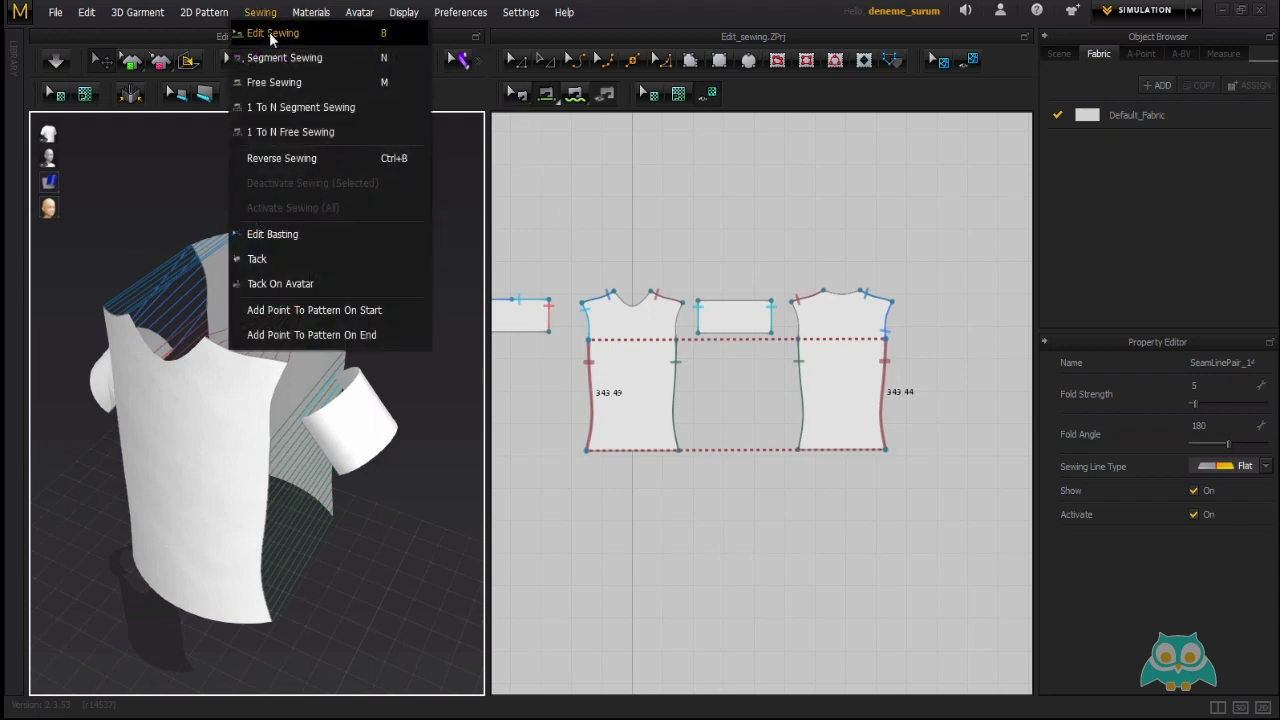
left_click(270, 34)
right_click_drag(302, 337, 350, 282)
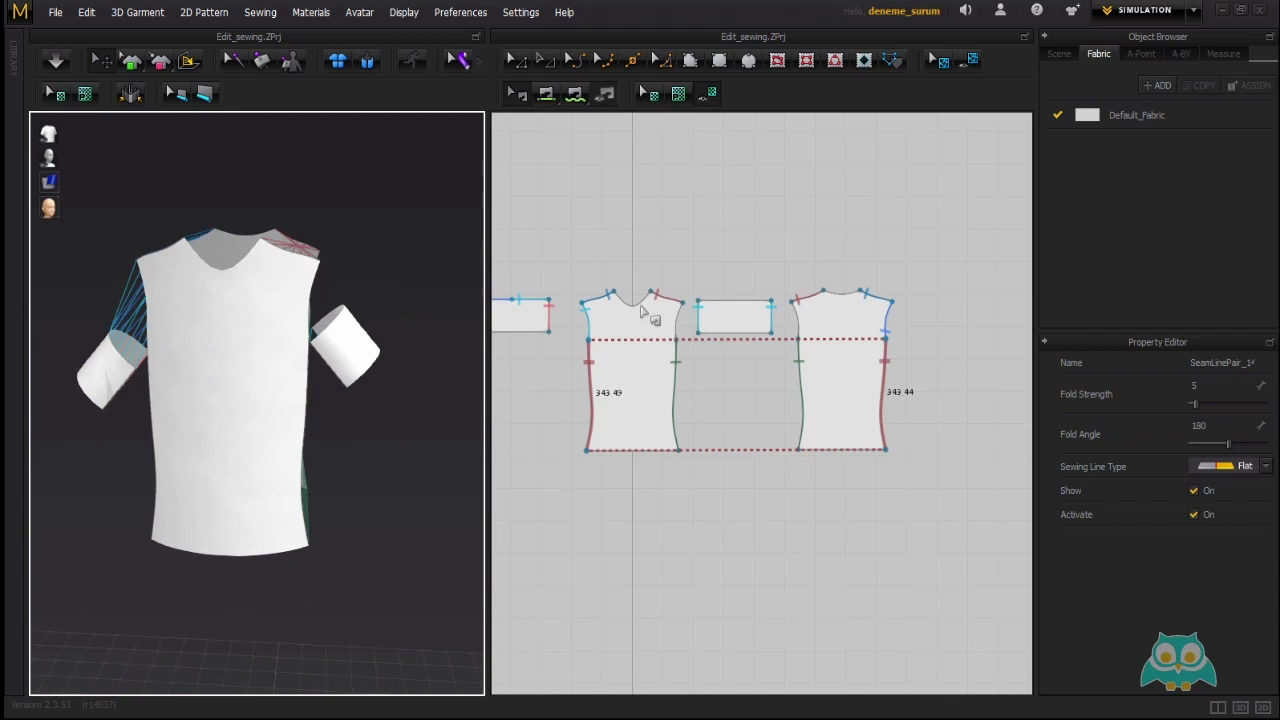
scroll(655, 313, "up", 3)
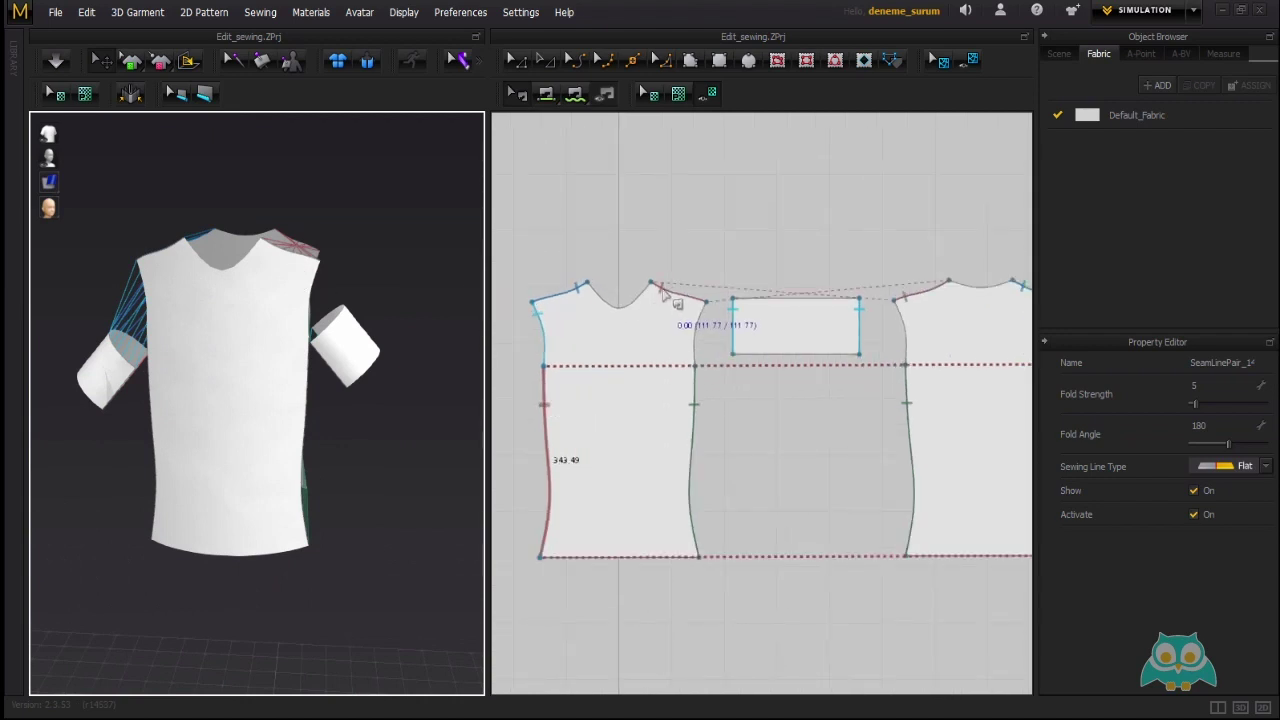
scroll(666, 289, "up", 3)
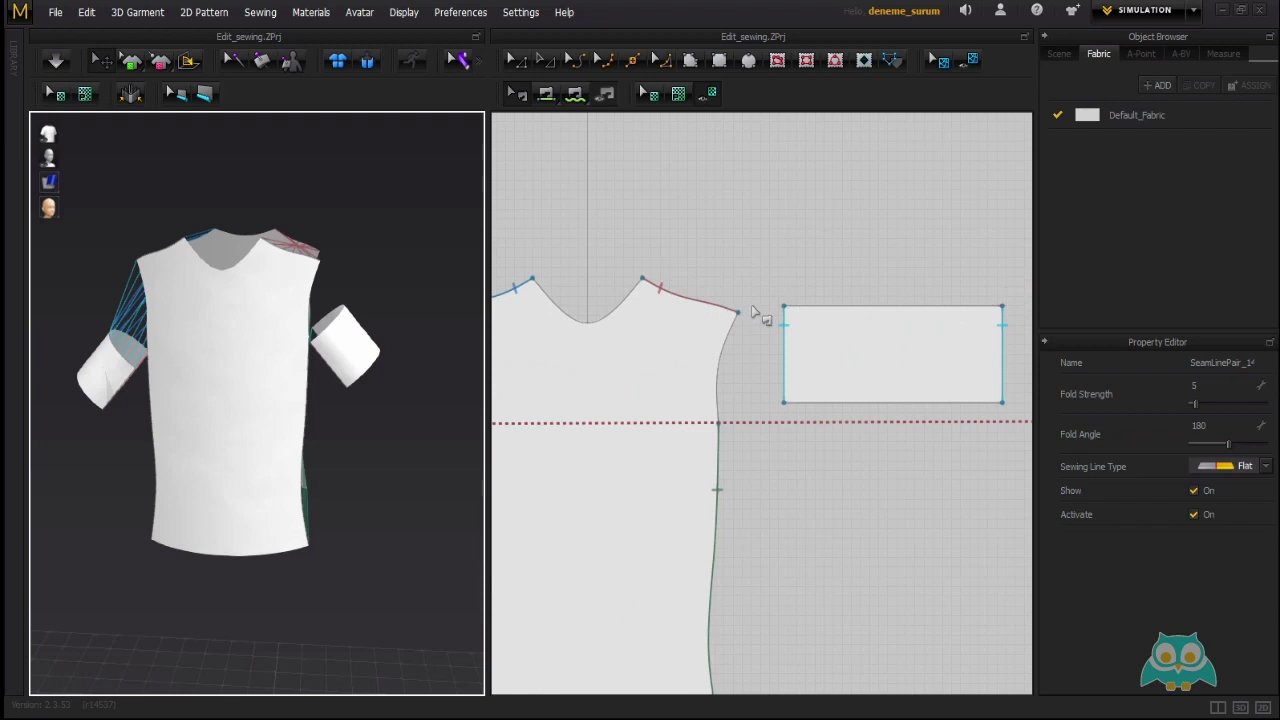
middle_click_drag(754, 306, 665, 305)
scroll(665, 305, "down", 2)
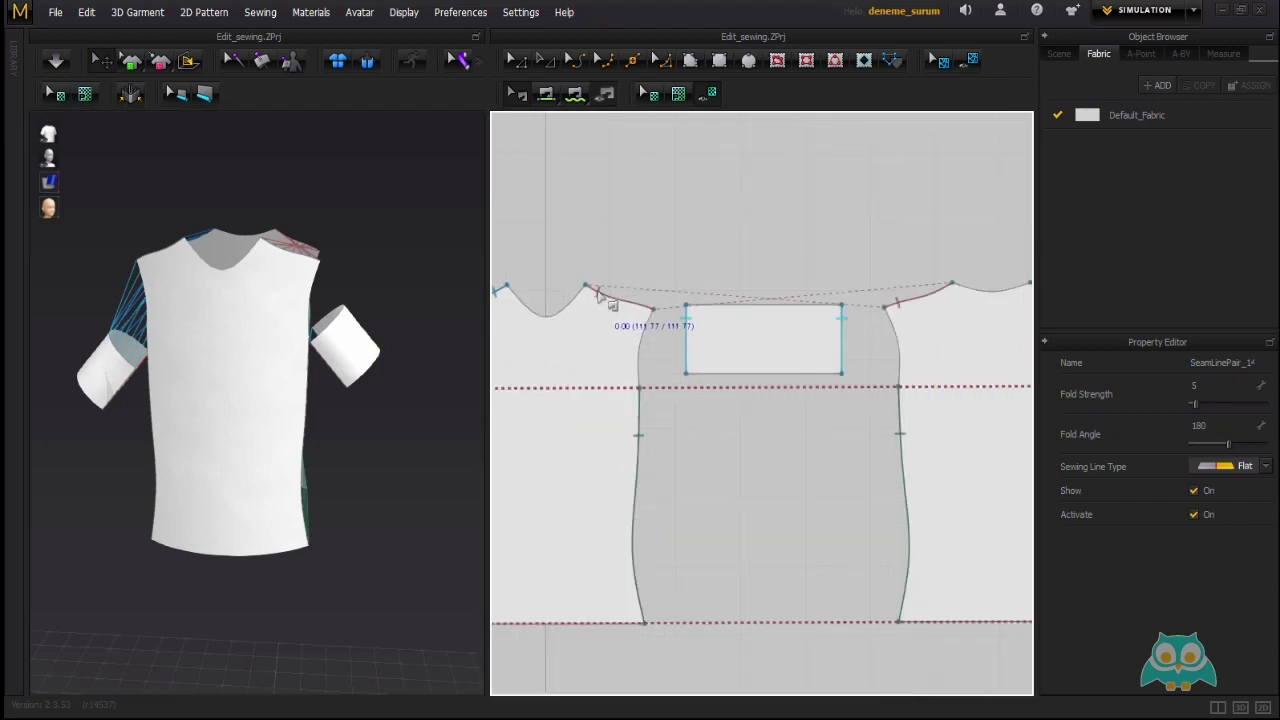
middle_click_drag(621, 356, 656, 375)
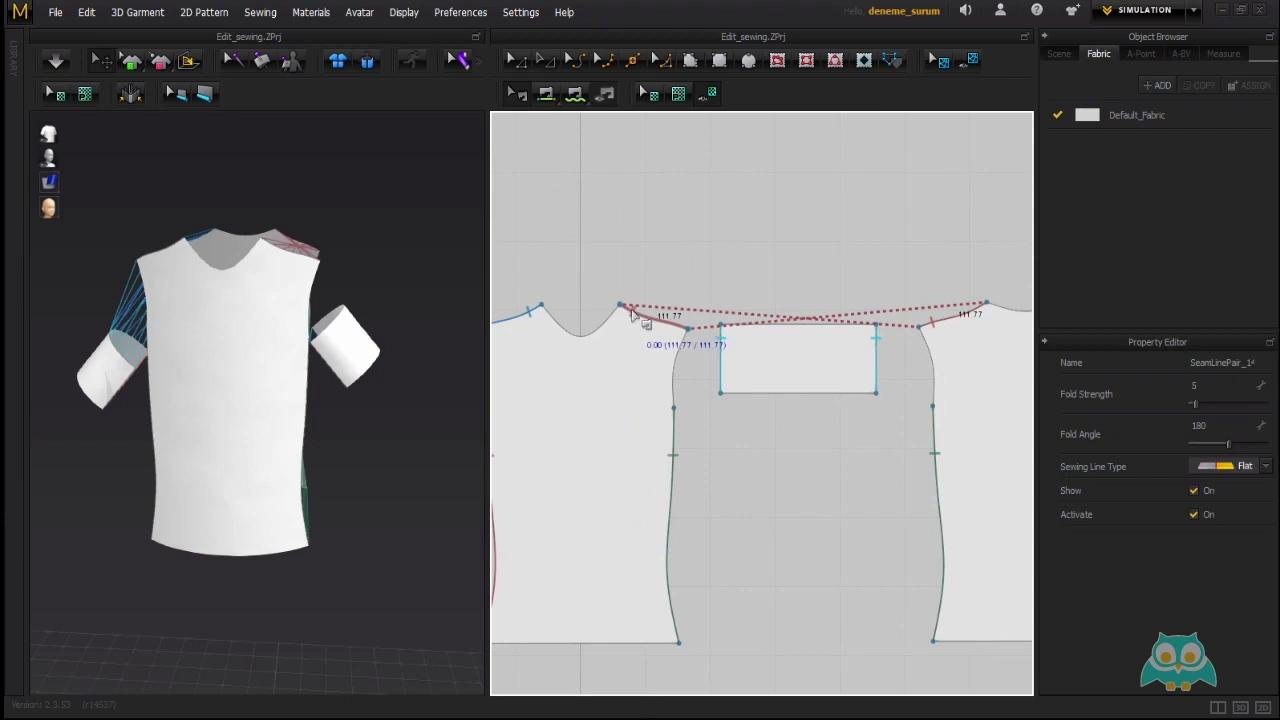
right_click(632, 315)
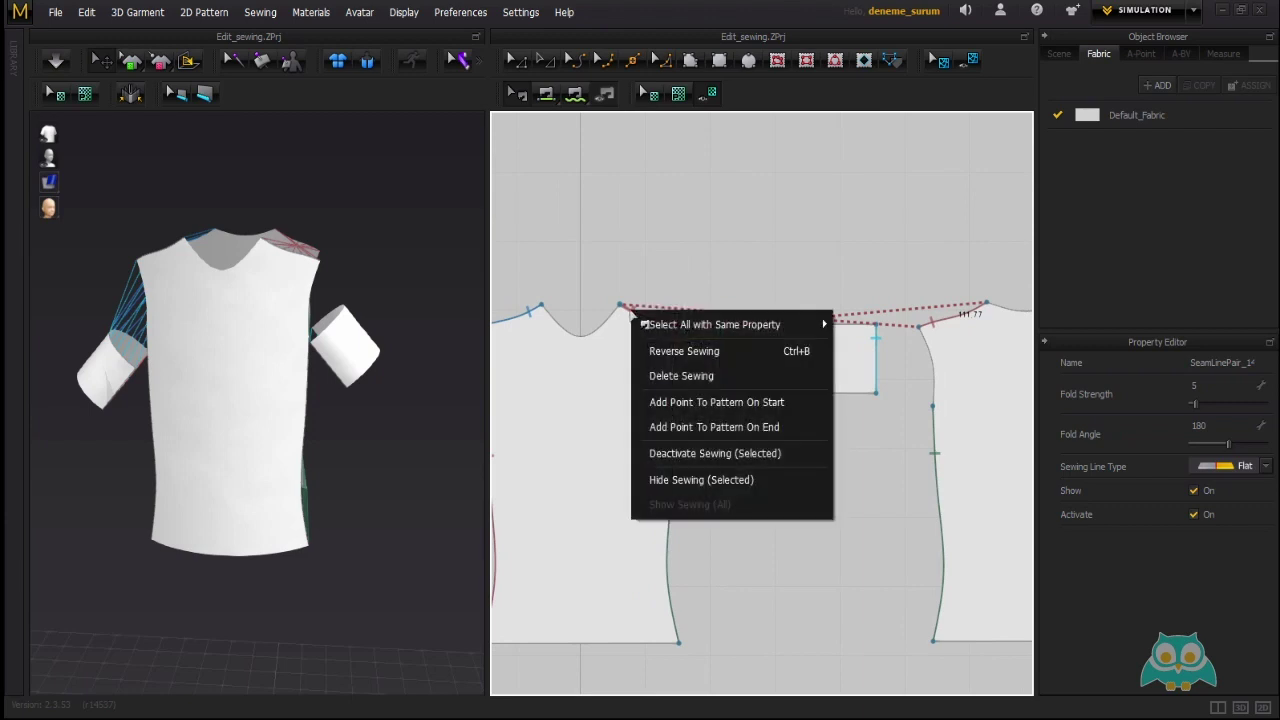
left_click(729, 363)
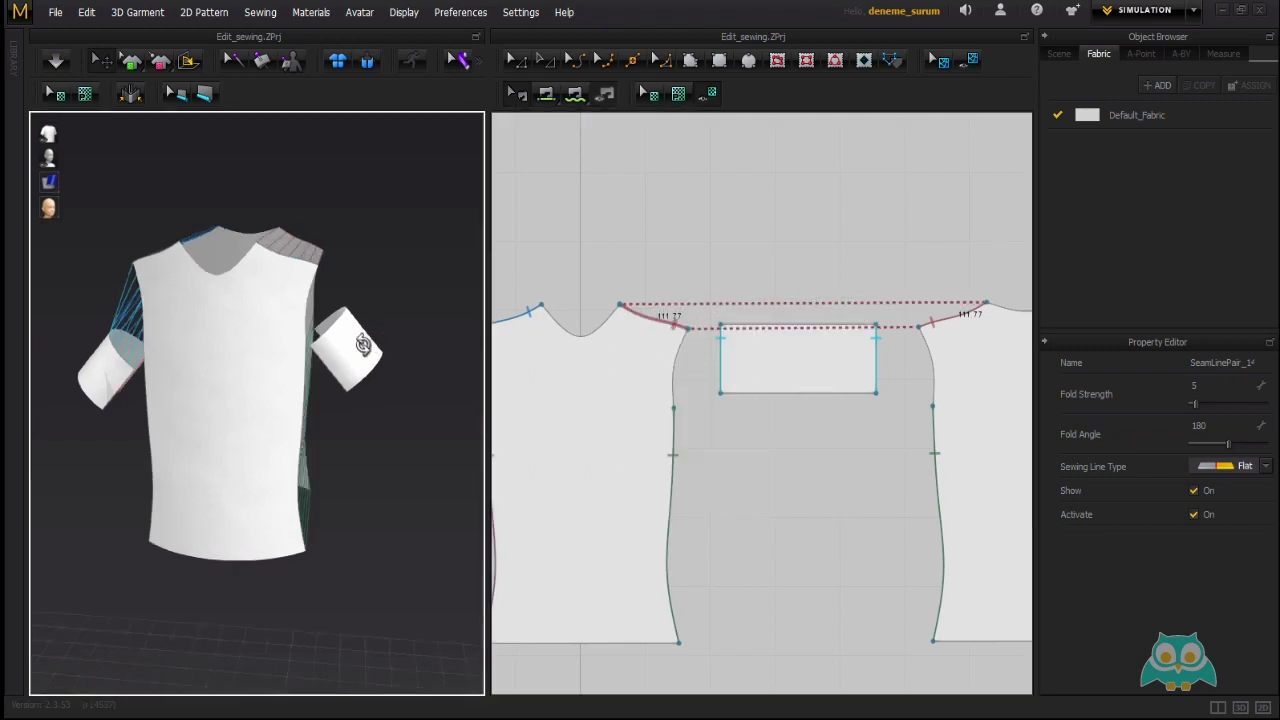
Check the shoulder and side seam lines of the edited shirt by viewing it around in 3D.
right_click_drag(363, 344, 301, 278)
right_click_drag(229, 371, 283, 129)
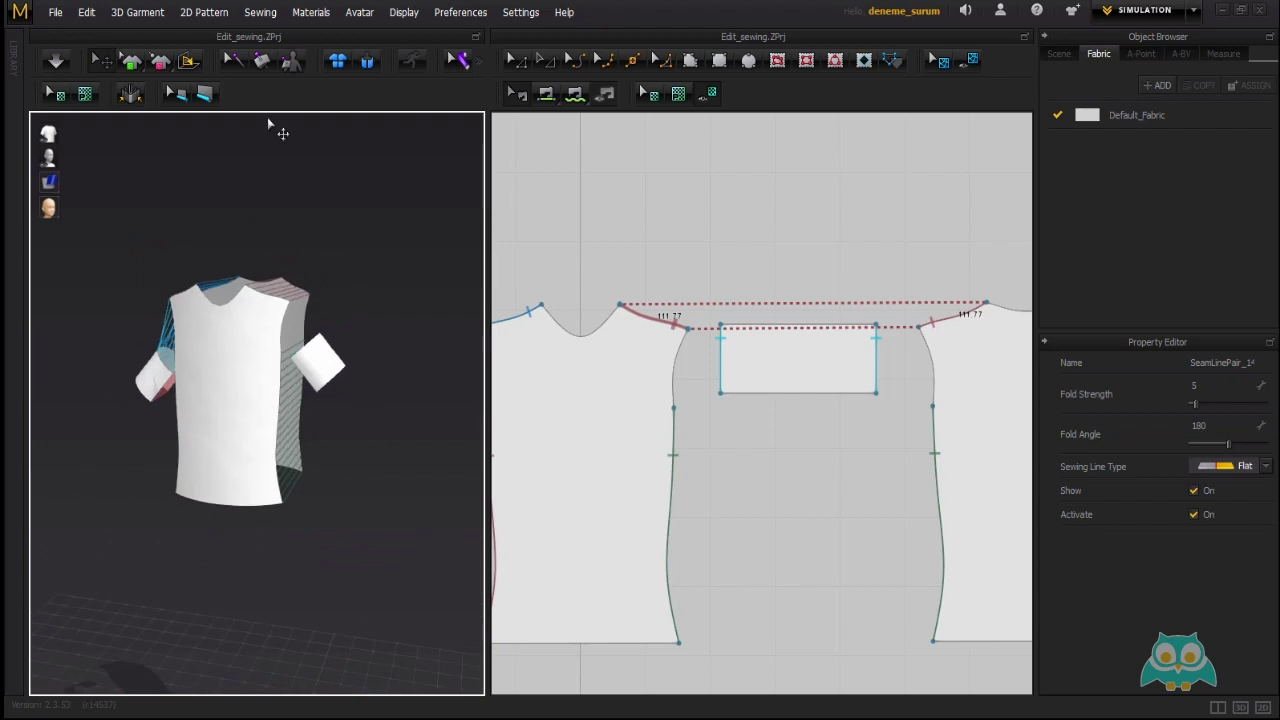
left_click(260, 12)
left_click(203, 271)
right_click_drag(354, 304, 334, 324)
scroll(350, 328, "down", 2)
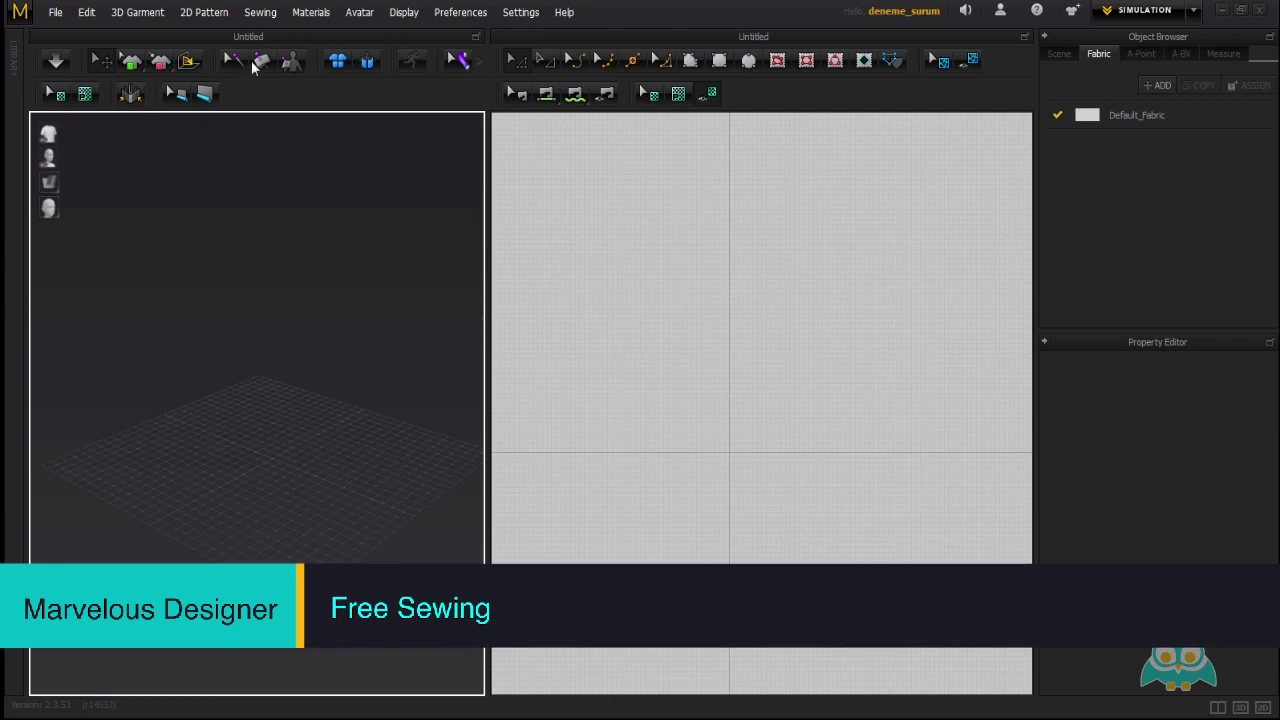
Open the project file Free Sewing from the 34-Free_sewing folder in Calisma_dosyalari.
left_click(260, 12)
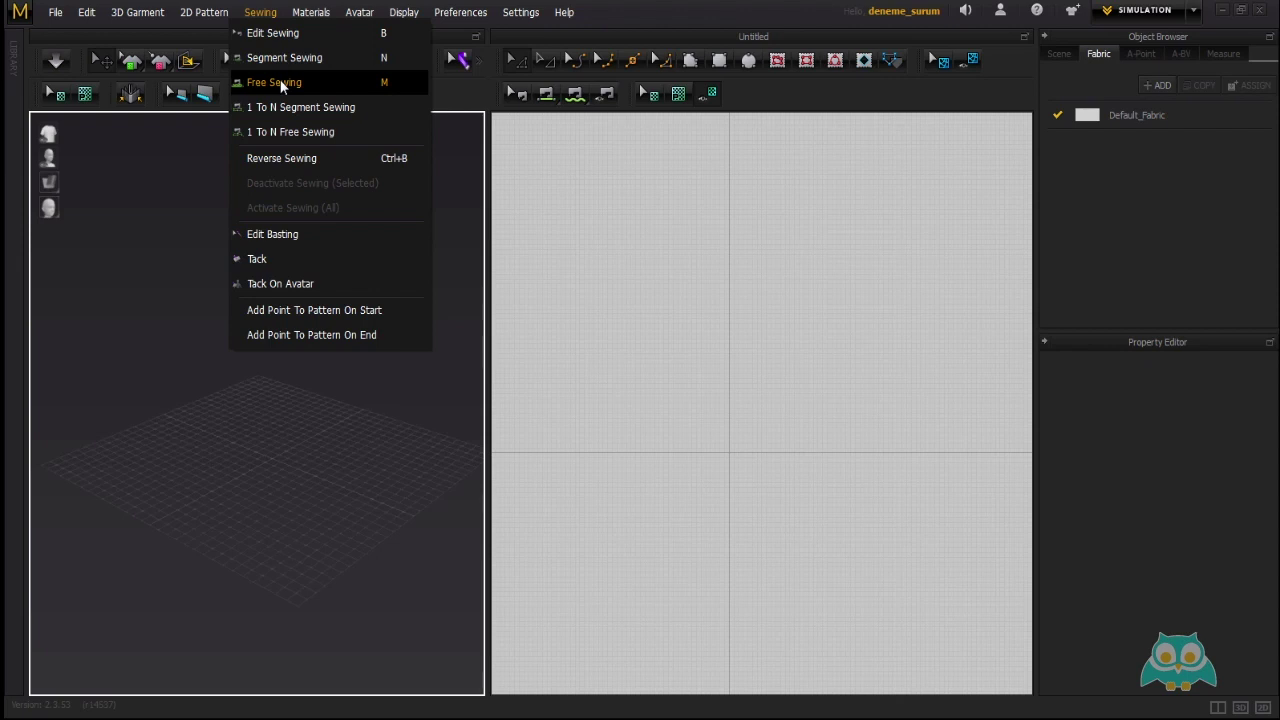
mouse_move(53, 13)
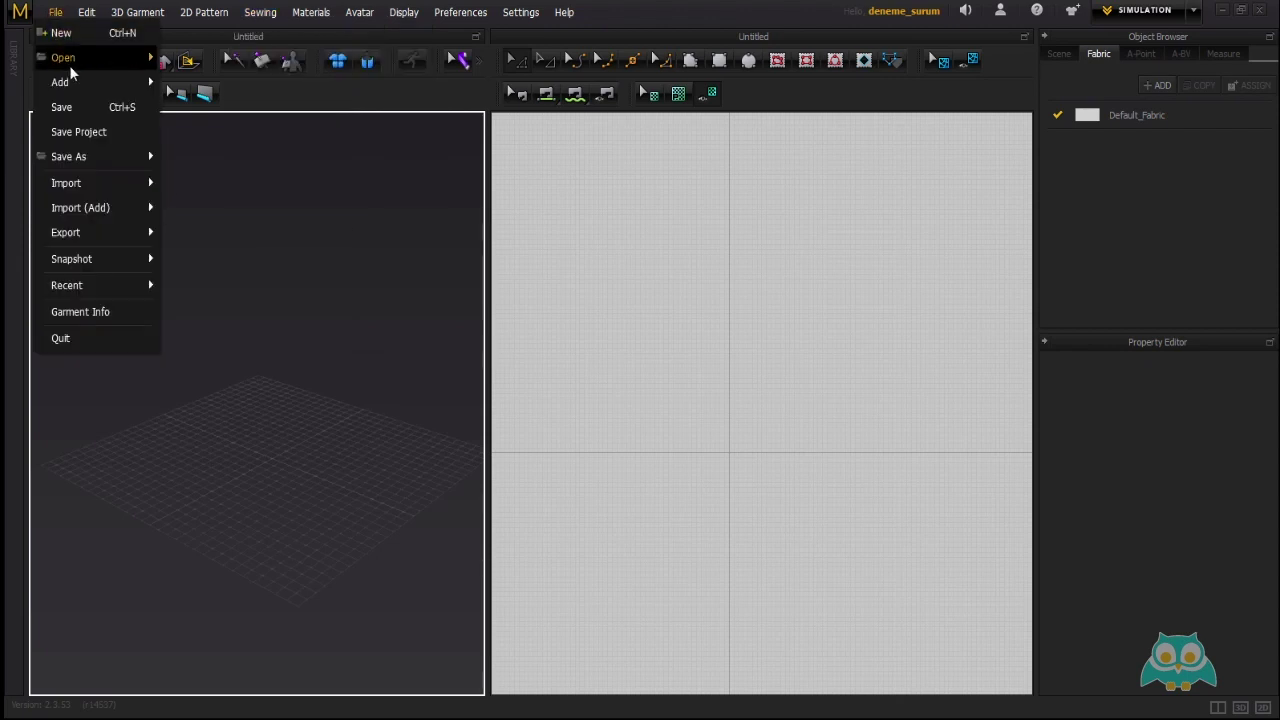
mouse_move(113, 63)
left_click(189, 80)
left_click(648, 395)
left_click(323, 36)
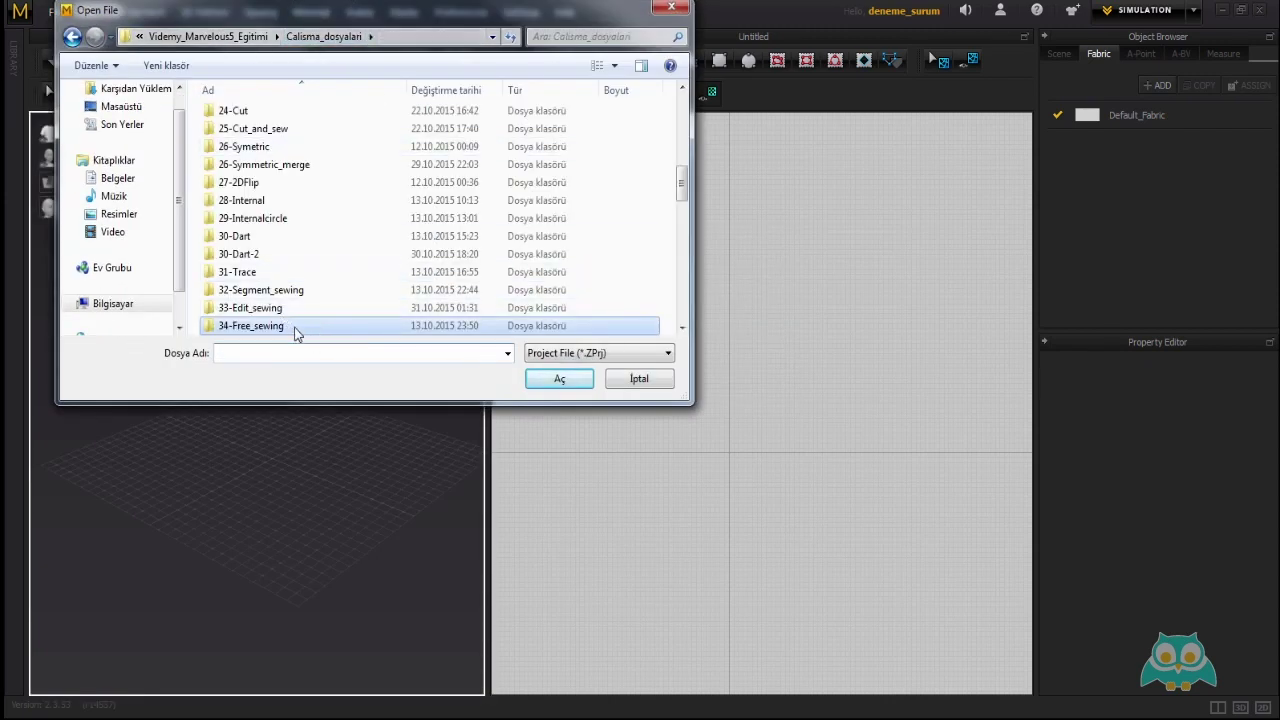
double_click(295, 333)
left_click(245, 118)
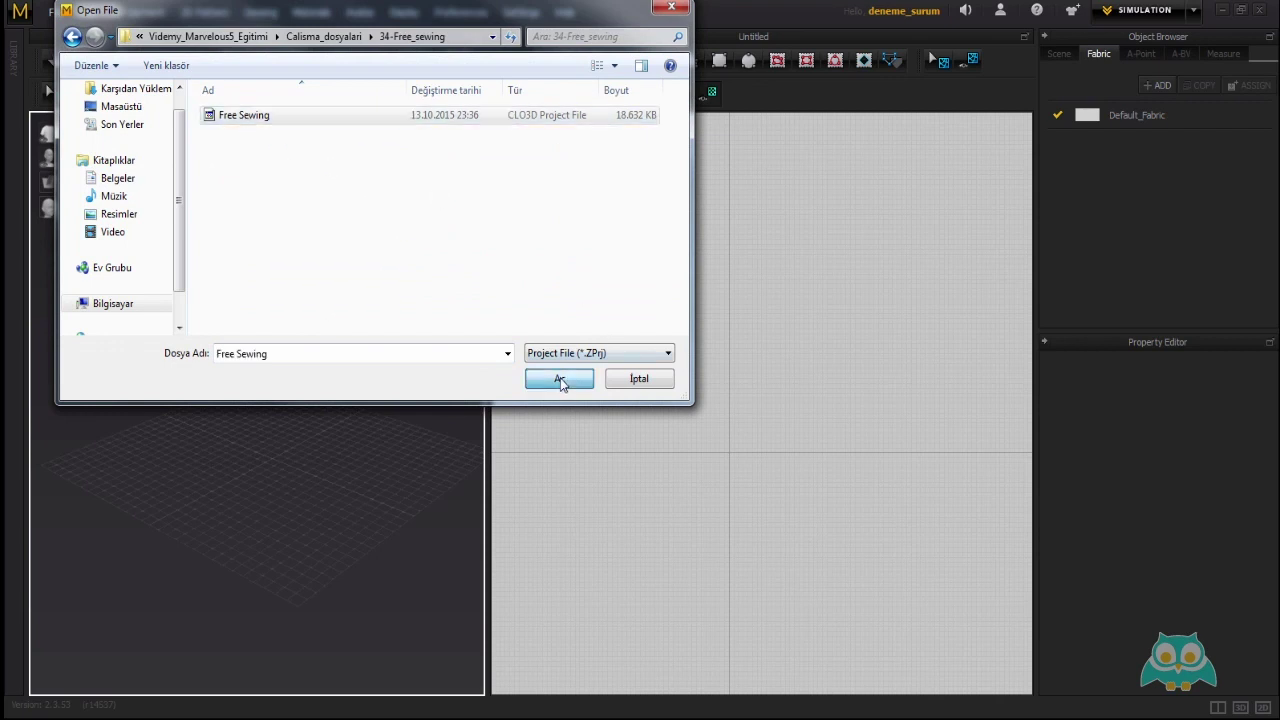
left_click(560, 379)
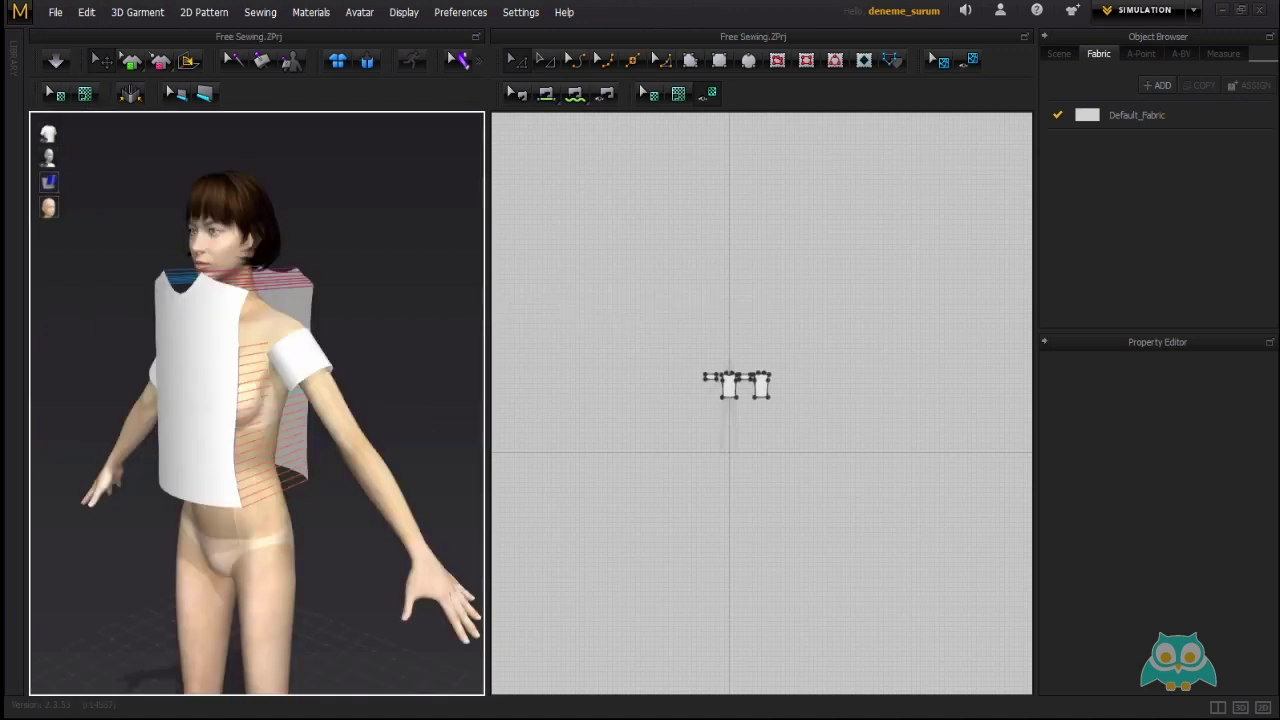
Examine the shirt's front, back and sleeve pieces and their existing seam lines around the avatar and in the 2D patterns.
right_click_drag(217, 419, 286, 366)
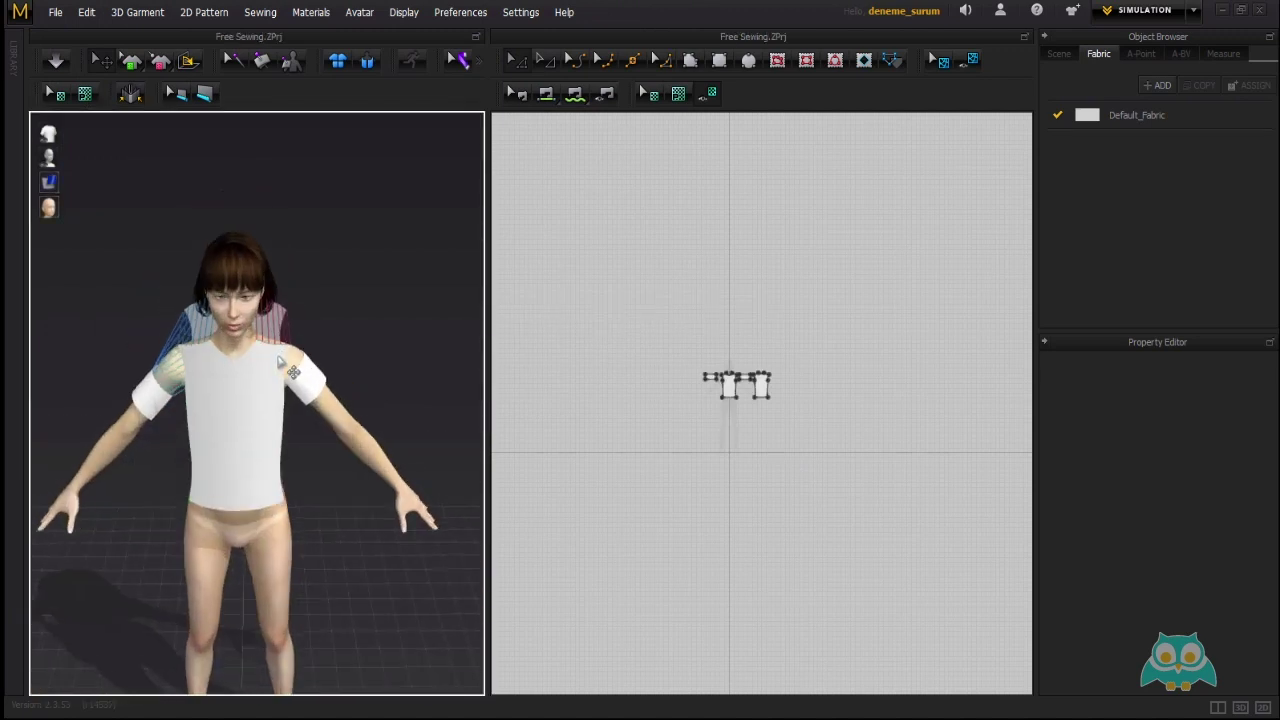
scroll(286, 366, "down", 2)
right_click_drag(157, 343, 289, 334)
left_click(260, 12)
left_click(128, 205)
scroll(207, 334, "down", 3)
scroll(257, 335, "up", 2)
scroll(280, 349, "up", 3)
scroll(263, 343, "up", 2)
scroll(728, 398, "up", 2)
scroll(740, 410, "up", 5)
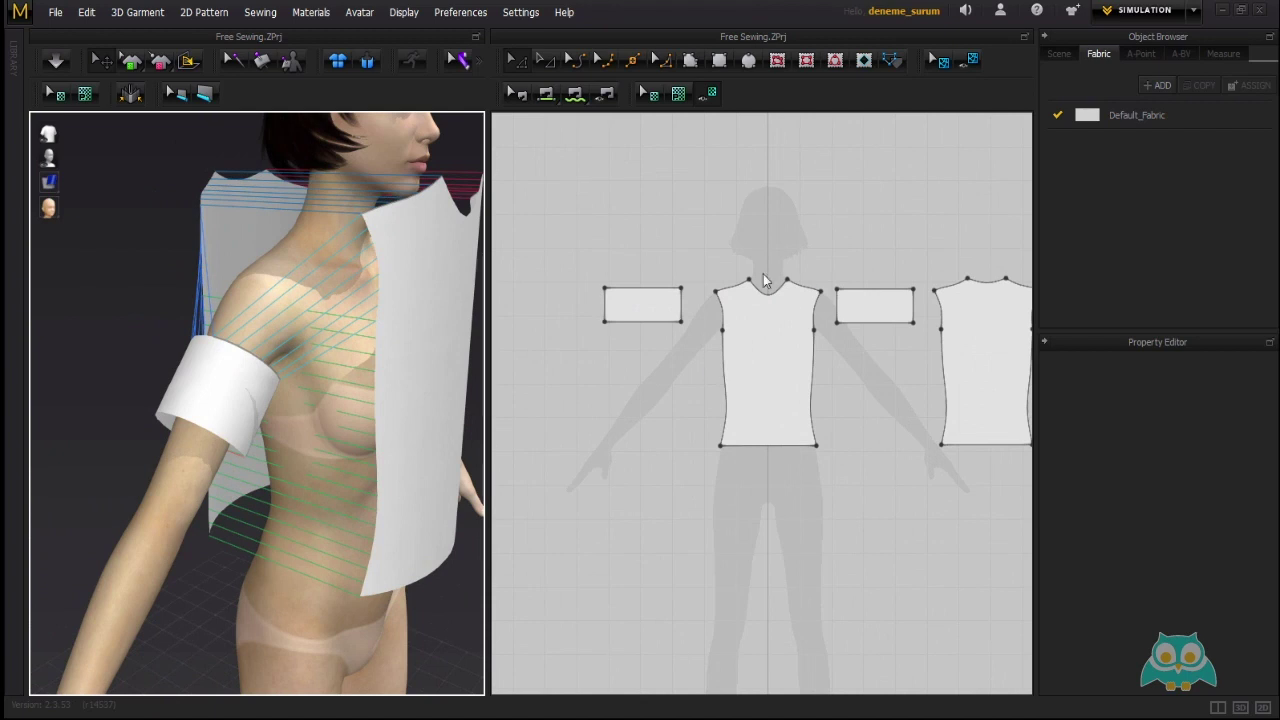
Examine the seam lines joining the avatar's right sleeve to the front and back armholes, selecting the sleeve to locate its 2D pattern.
right_click_drag(280, 390, 262, 412)
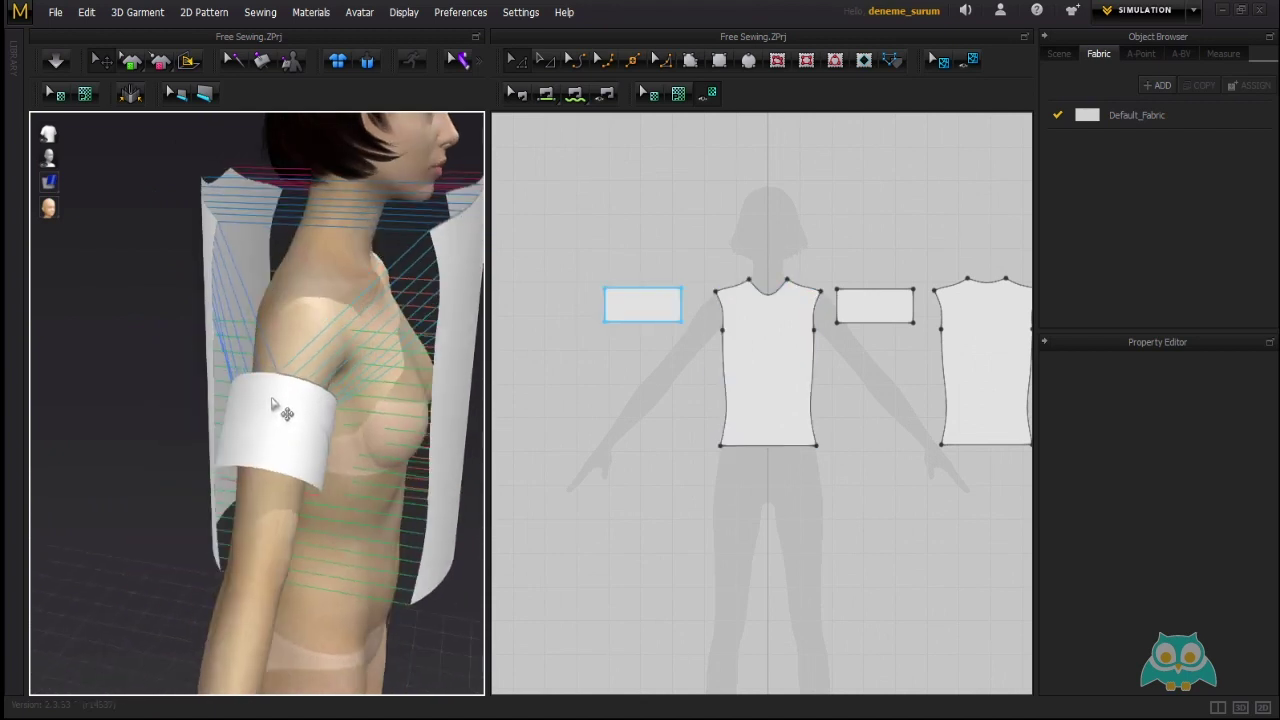
left_click(264, 413)
right_click_drag(325, 338, 303, 343)
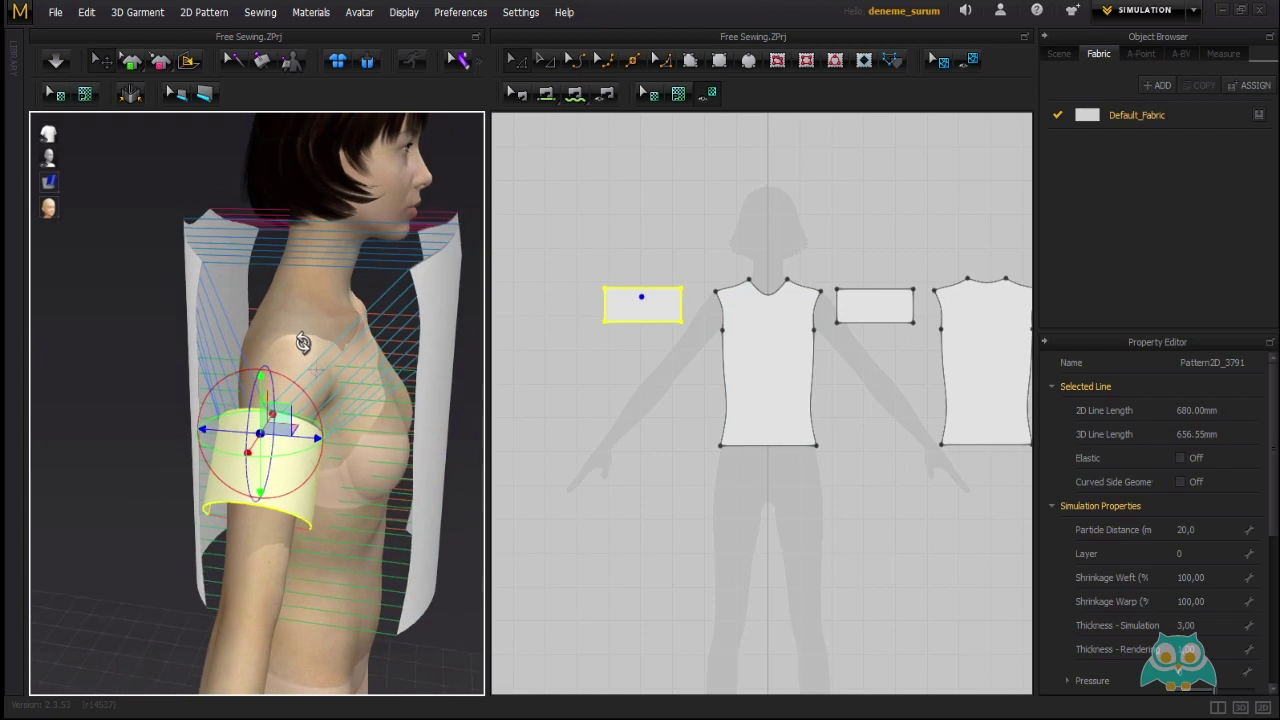
left_click(100, 370)
scroll(300, 420, "up", 1)
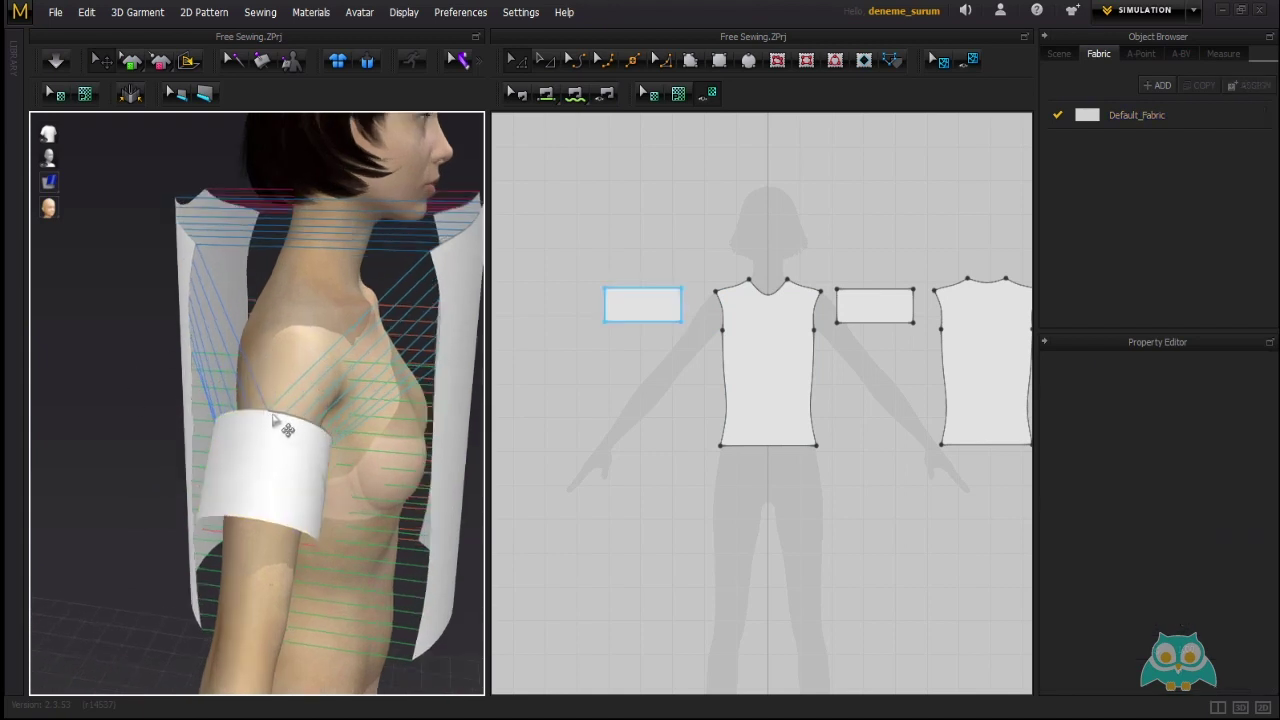
right_click_drag(272, 420, 315, 405)
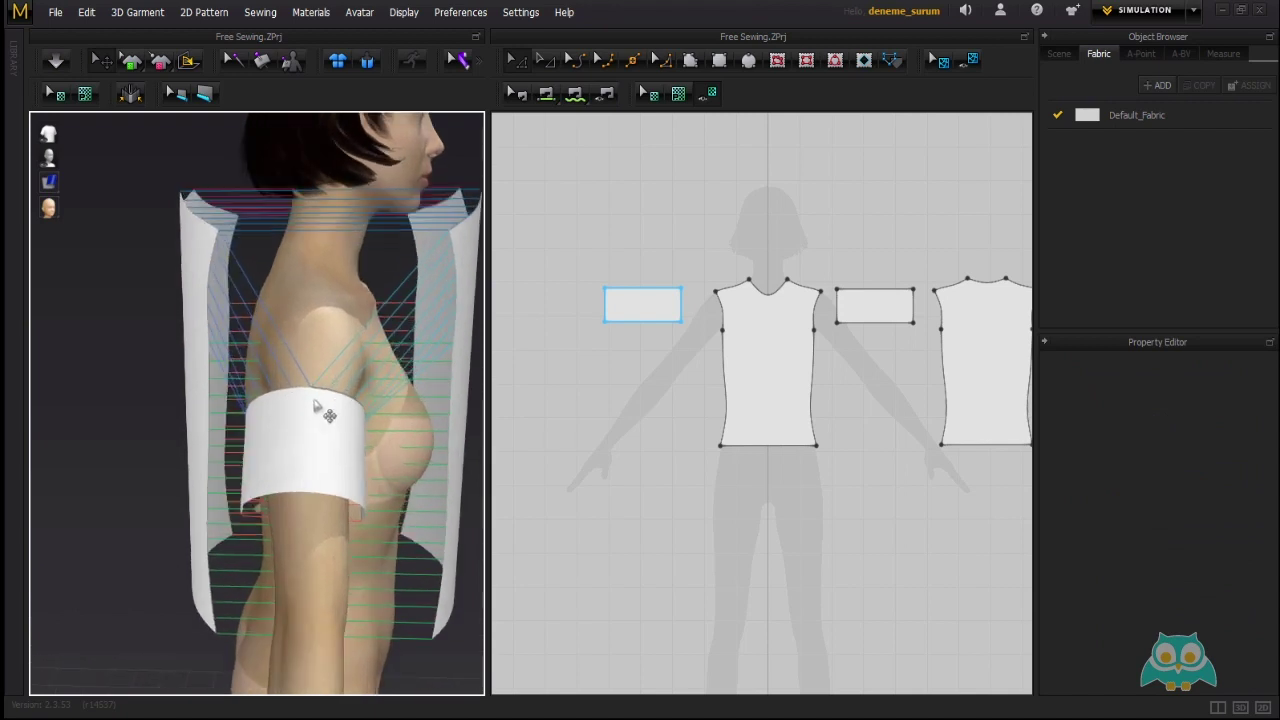
left_click(258, 13)
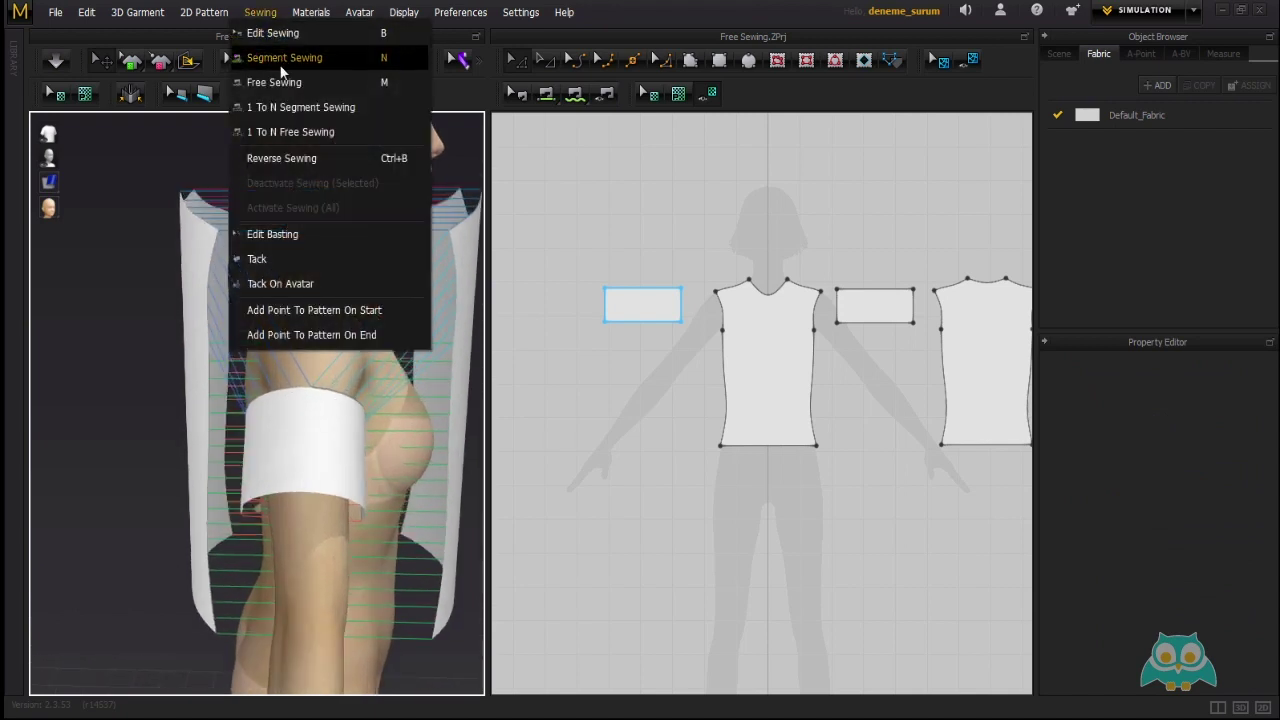
left_click(112, 307)
right_click_drag(372, 417, 309, 400)
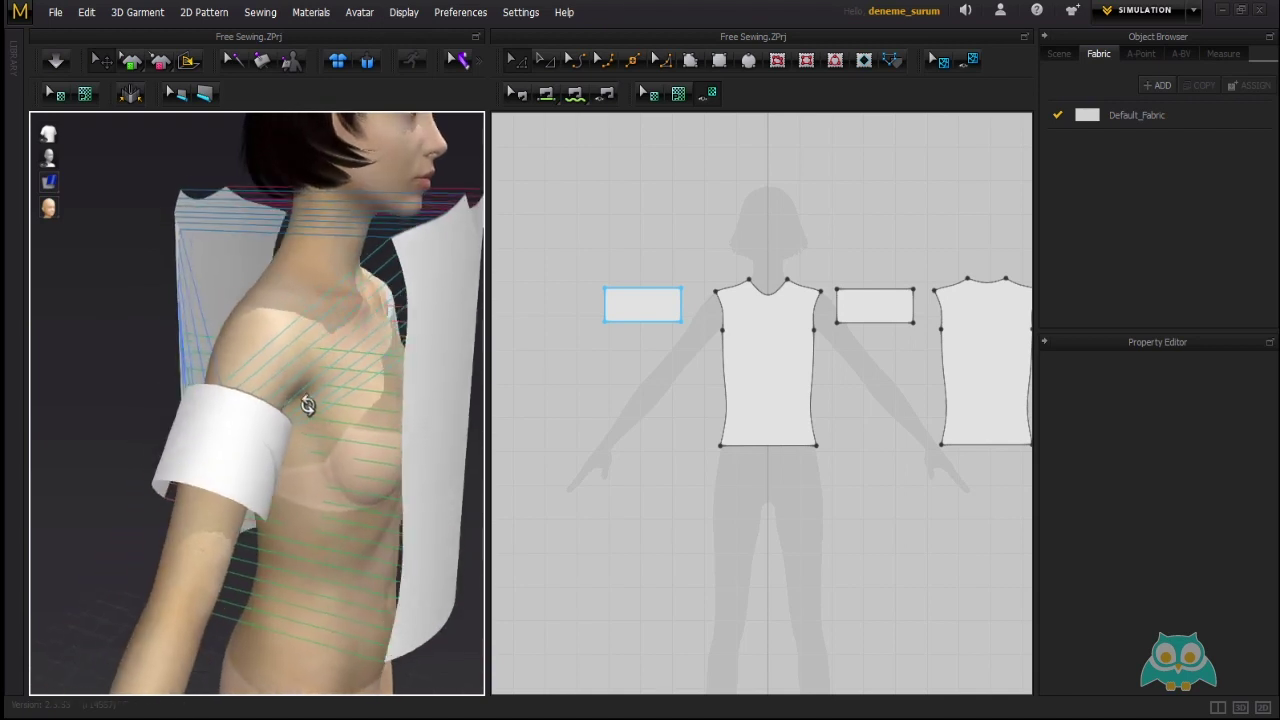
scroll(244, 404, "up", 2)
scroll(244, 404, "down", 2)
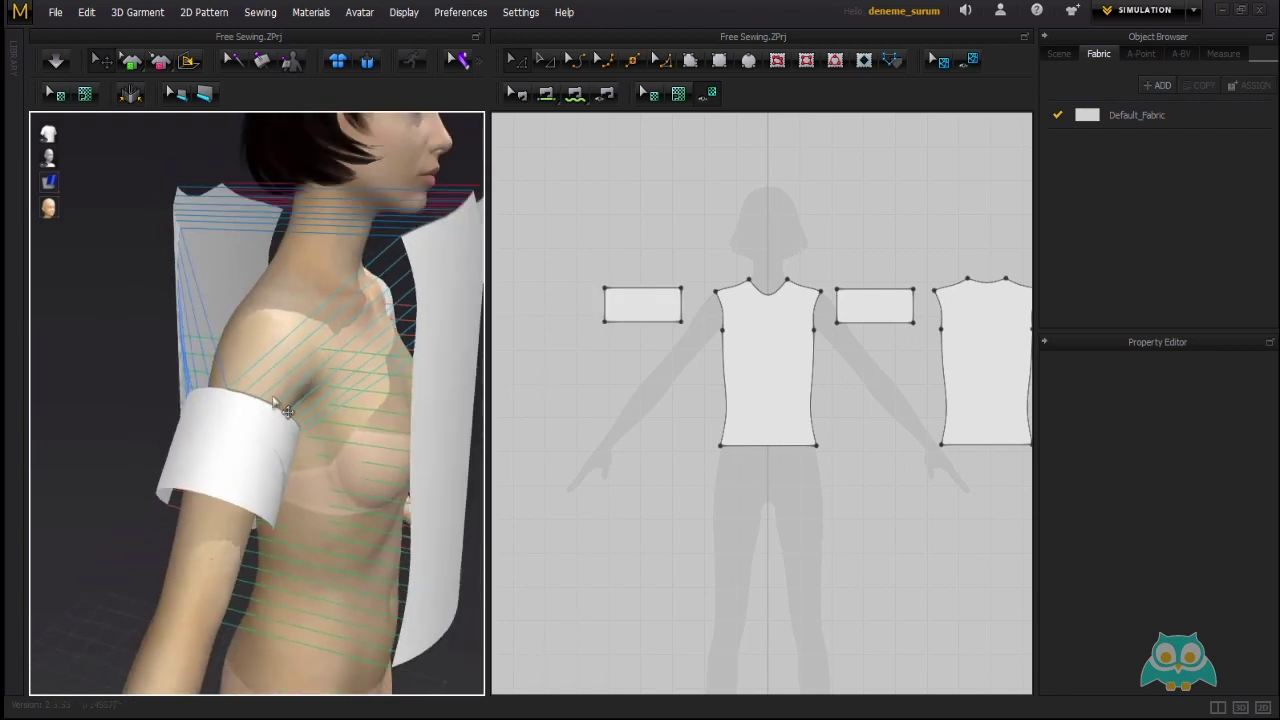
left_click(250, 432)
scroll(625, 300, "up", 2)
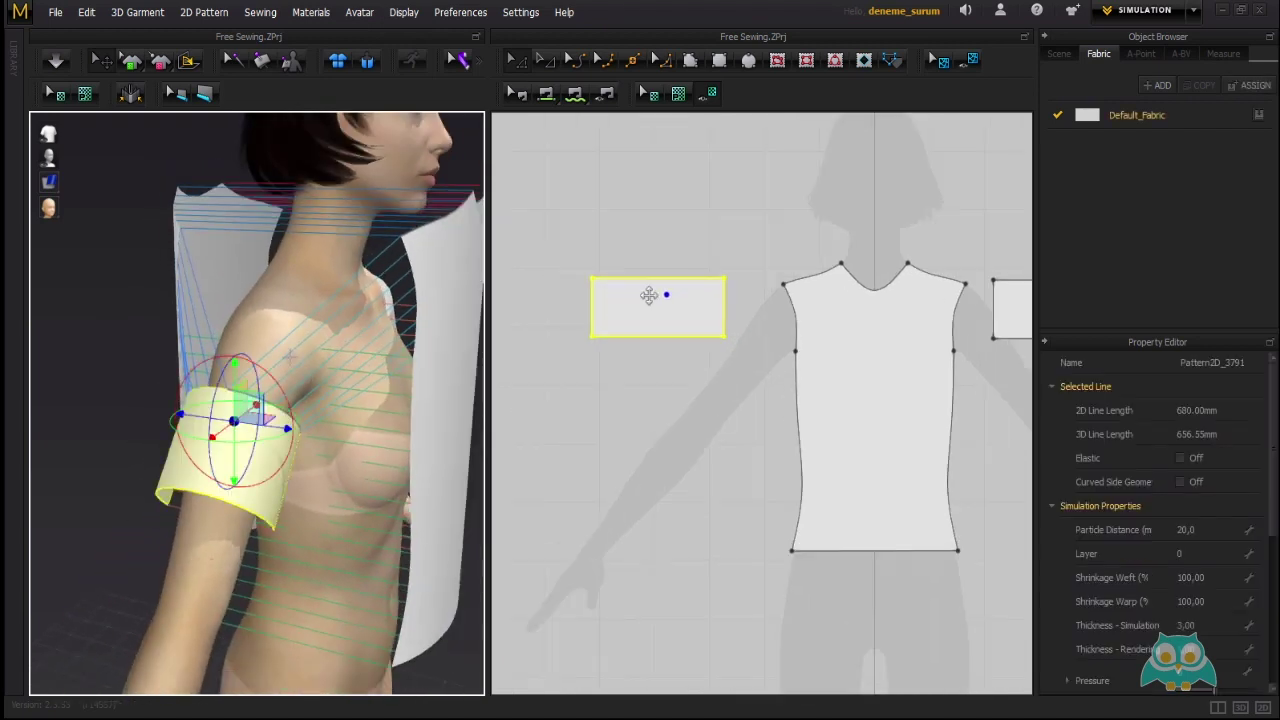
left_click(91, 366)
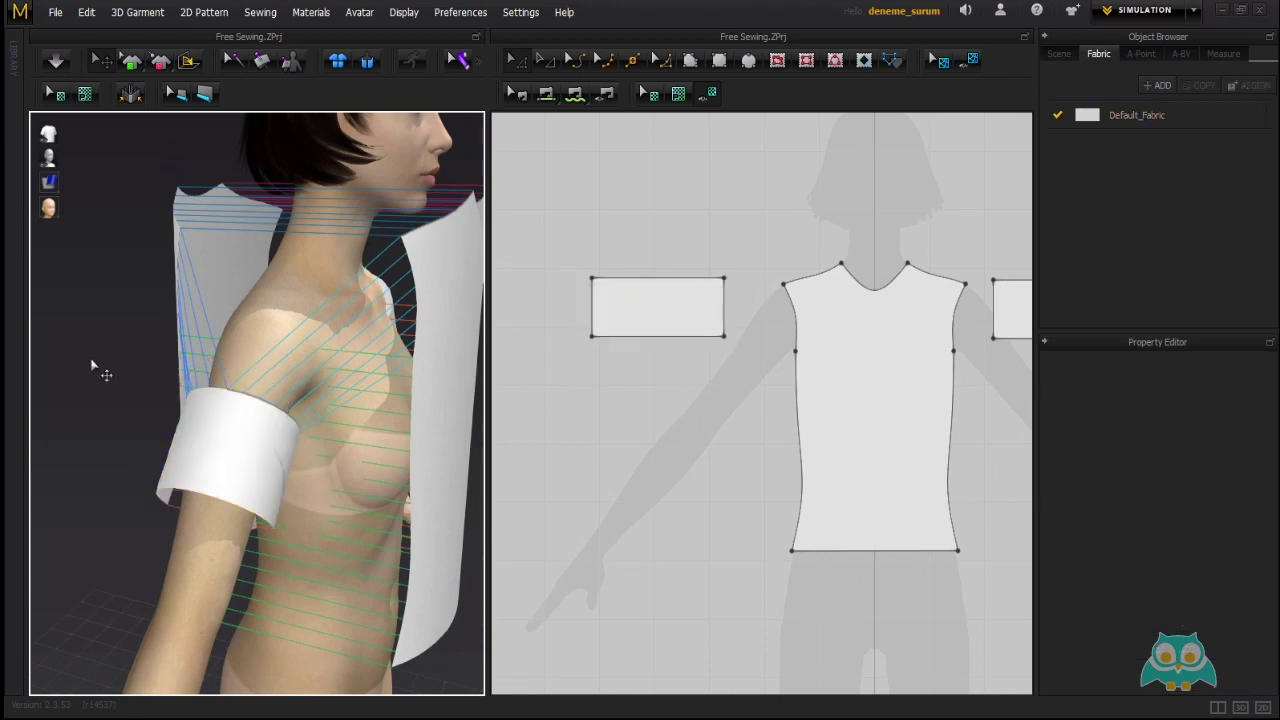
right_click_drag(251, 423, 326, 400)
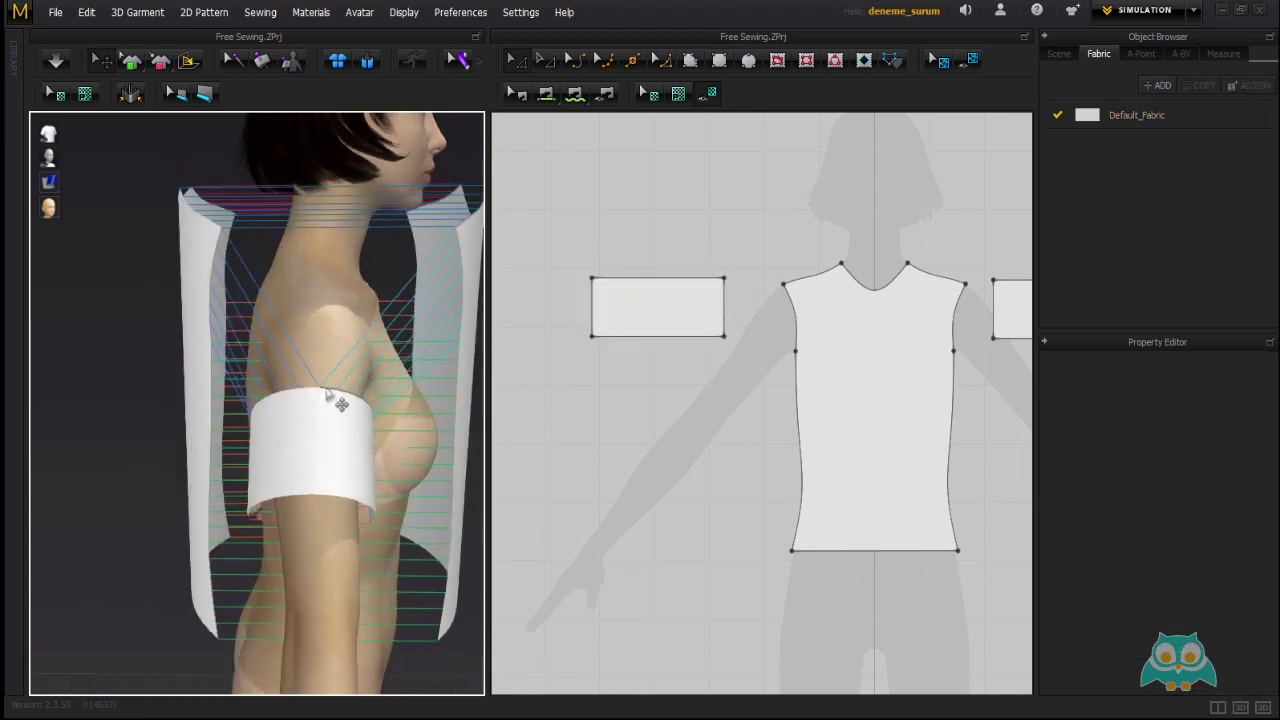
right_click_drag(266, 286, 186, 410)
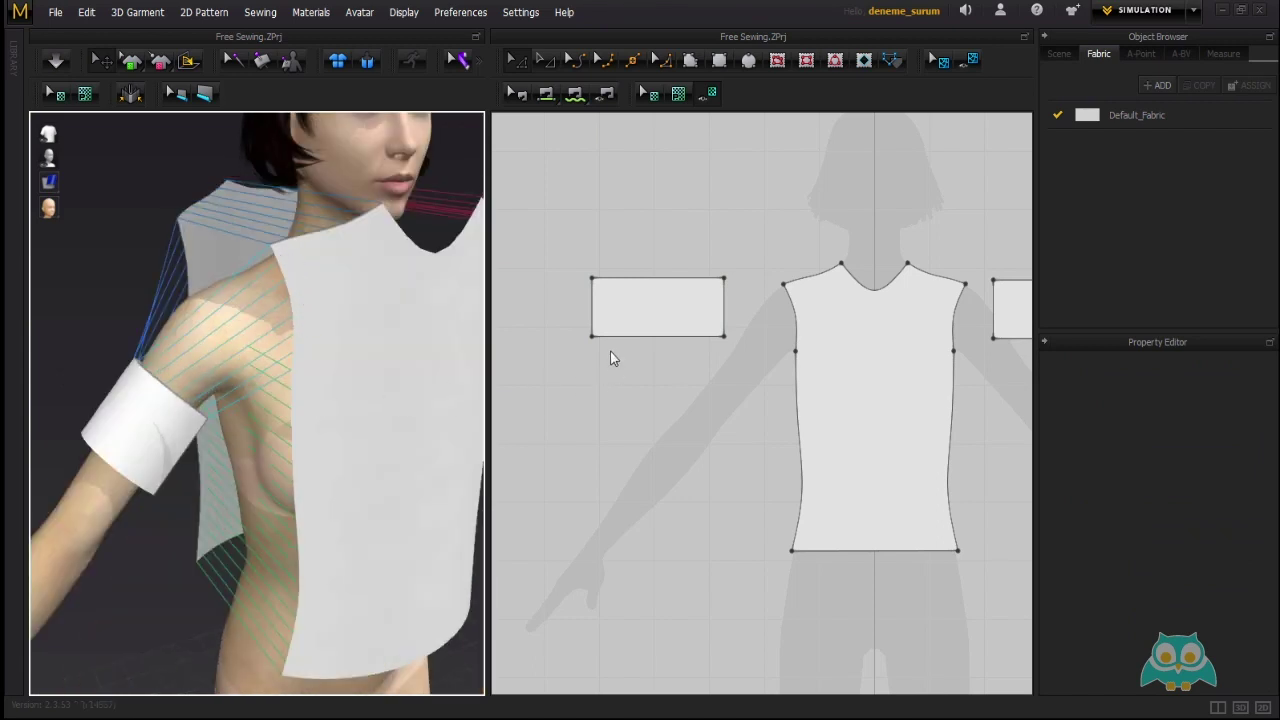
Compare the right sleeve's seam connections with those of the sleeve on the avatar's left arm in 3D.
right_click_drag(376, 363, 394, 343)
scroll(394, 343, "down", 3)
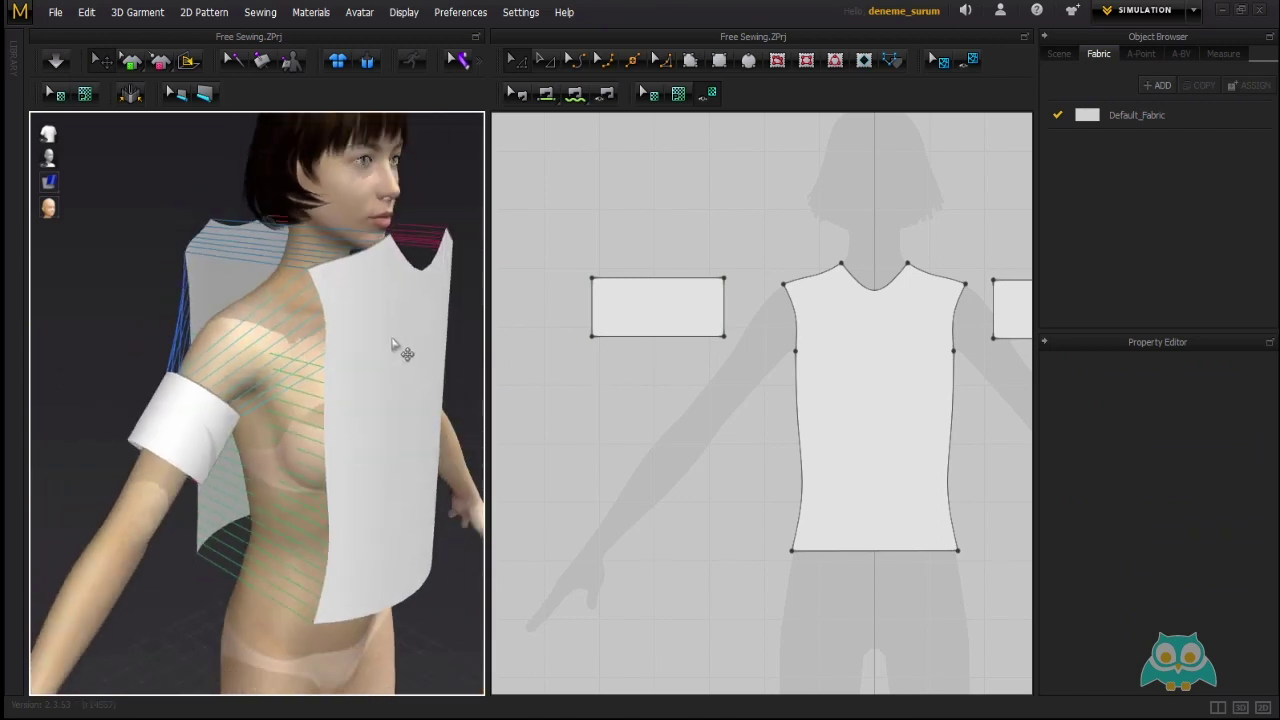
middle_click_drag(394, 343, 348, 338)
right_click_drag(348, 338, 376, 334)
mouse_move(258, 330)
right_mouse_down()
mouse_move(289, 324)
mouse_move(245, 349)
right_mouse_up()
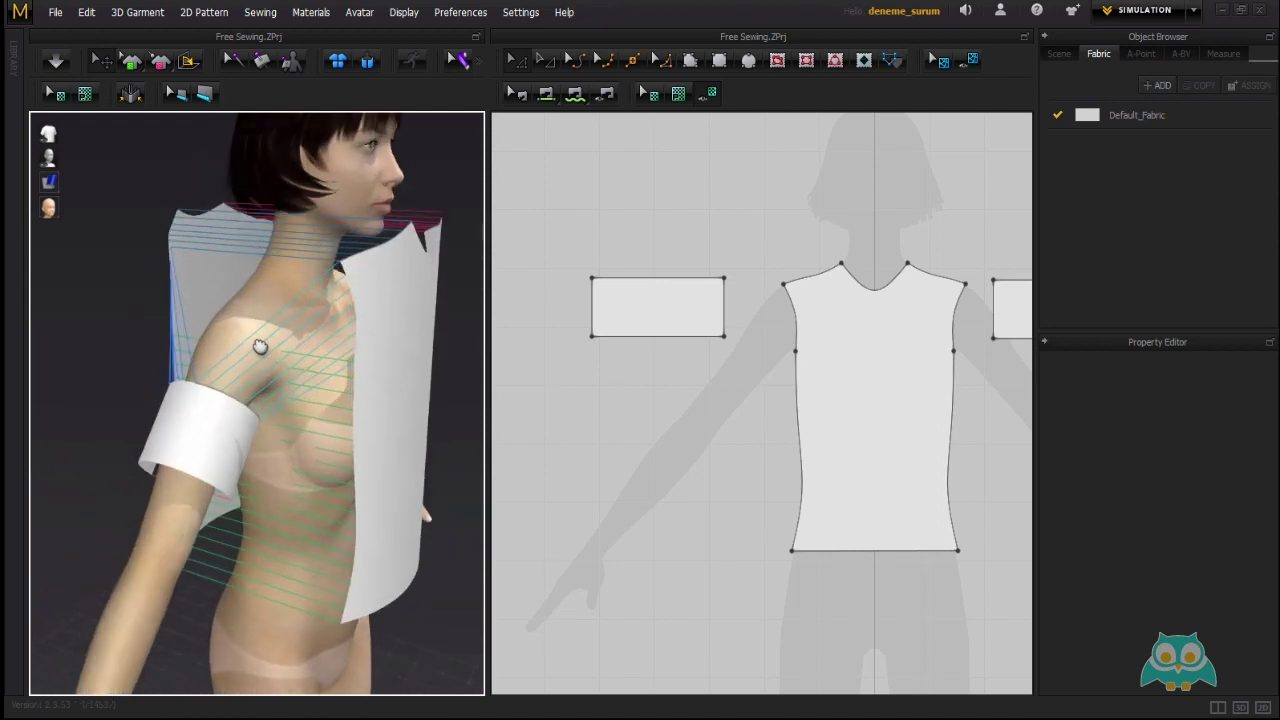
right_click_drag(409, 294, 254, 317)
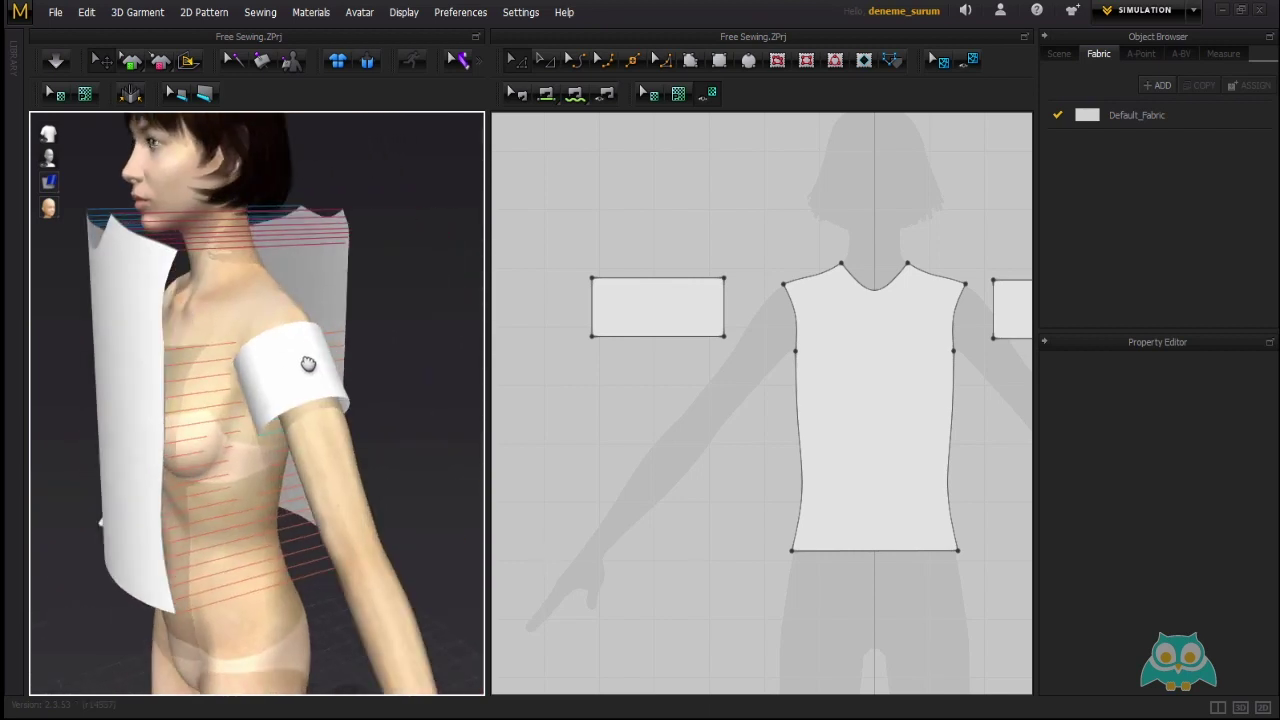
left_click(356, 350)
left_click(404, 306)
right_click_drag(378, 346, 359, 401)
mouse_move(341, 381)
right_mouse_down()
mouse_move(314, 383)
mouse_move(329, 398)
right_mouse_up()
scroll(328, 375, "down", 2)
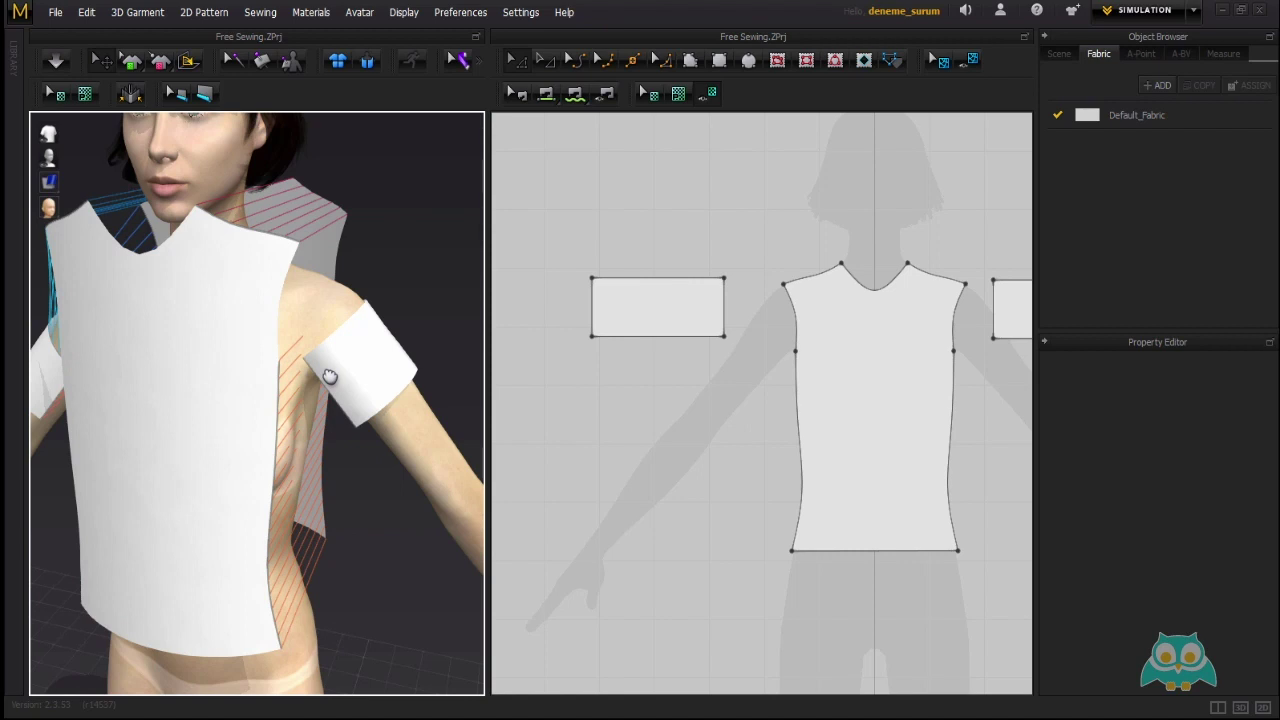
Select the sleeve on the avatar's left arm to locate its pattern piece between the front and back in 2D.
left_click(680, 300)
left_click(391, 345)
left_click(369, 355)
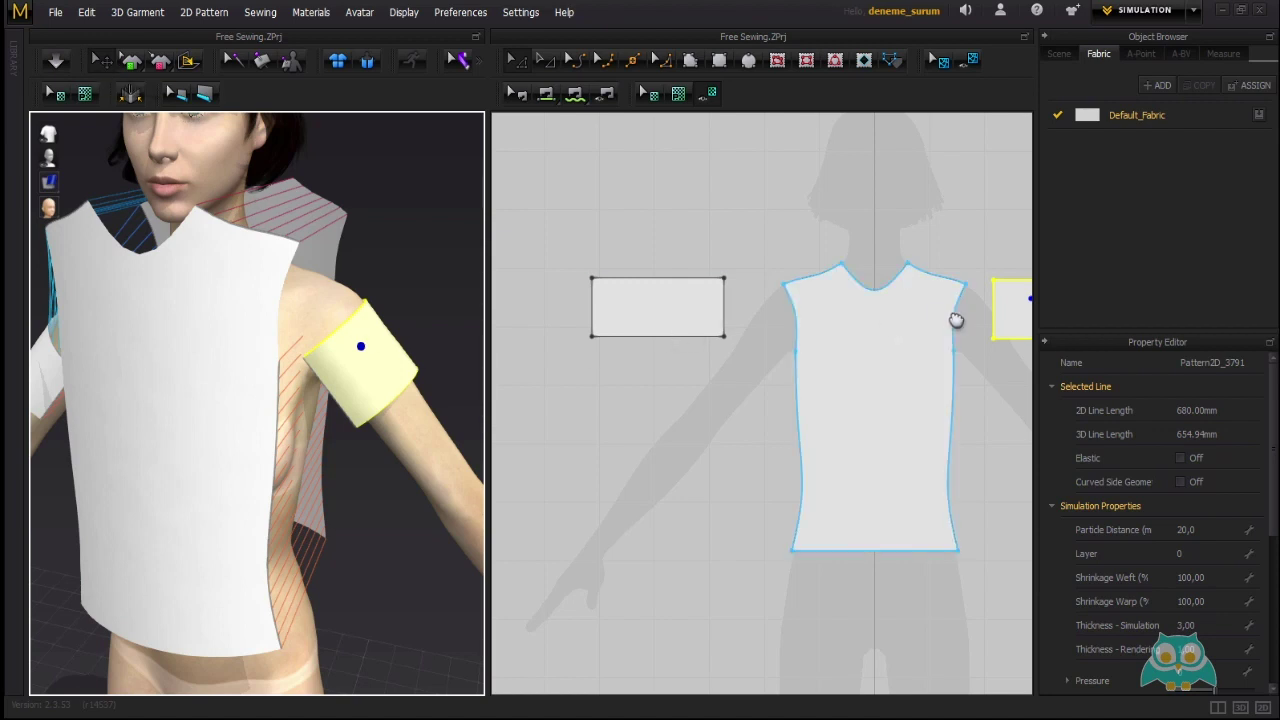
right_click_drag(957, 320, 766, 343)
scroll(766, 343, "down", 3)
scroll(866, 343, "up", 5)
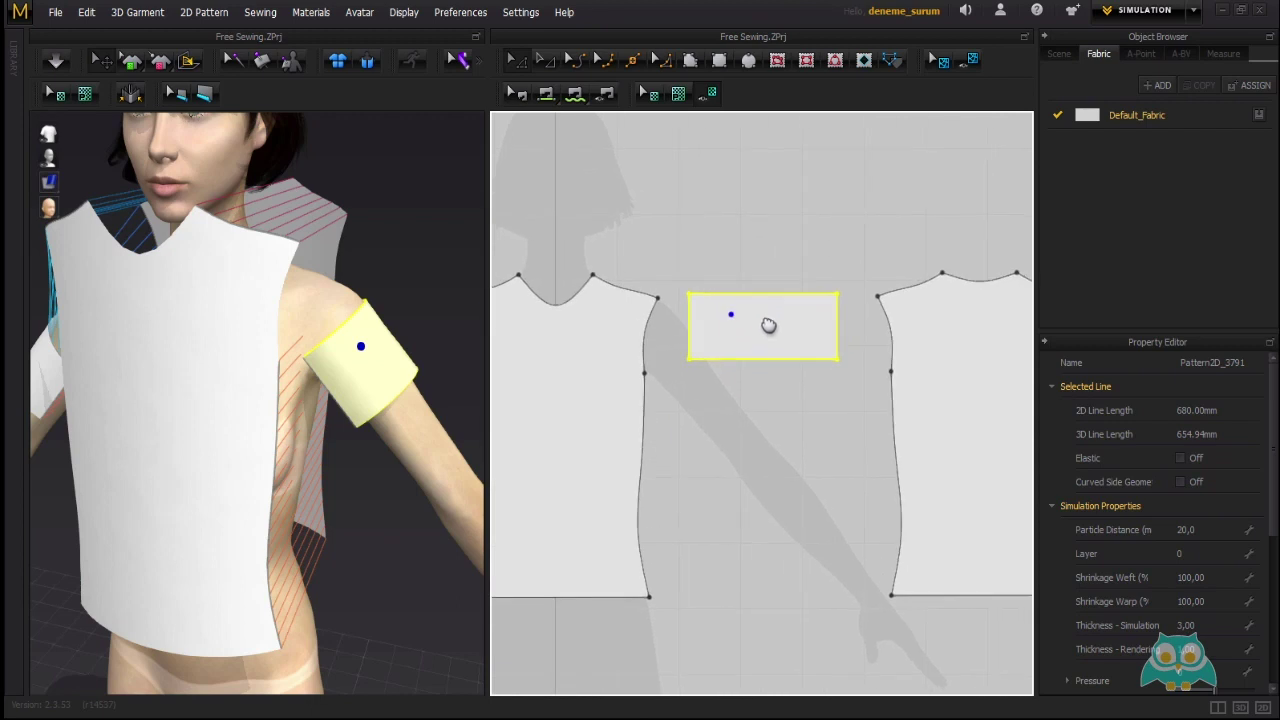
left_click(710, 240)
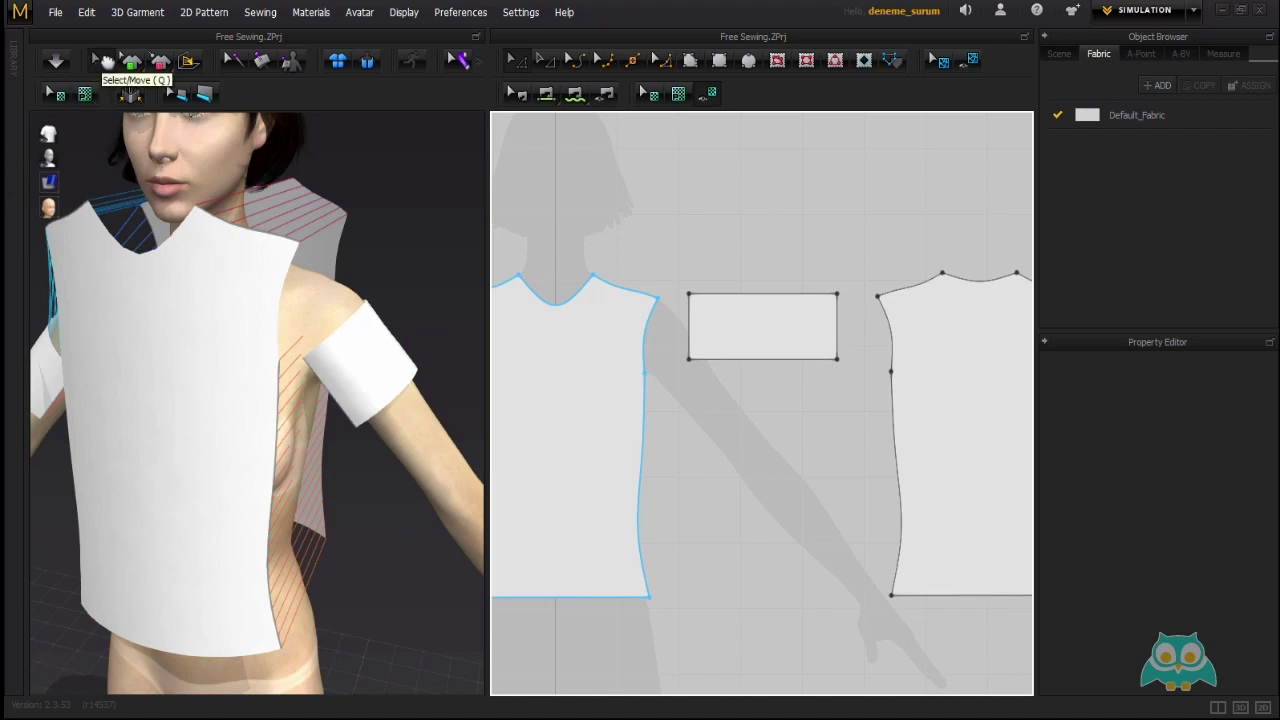
Match the front piece's left armhole and the left sleeve's upper edge to their 2D patterns by selecting each piece in 3D.
scroll(366, 337, "up", 5)
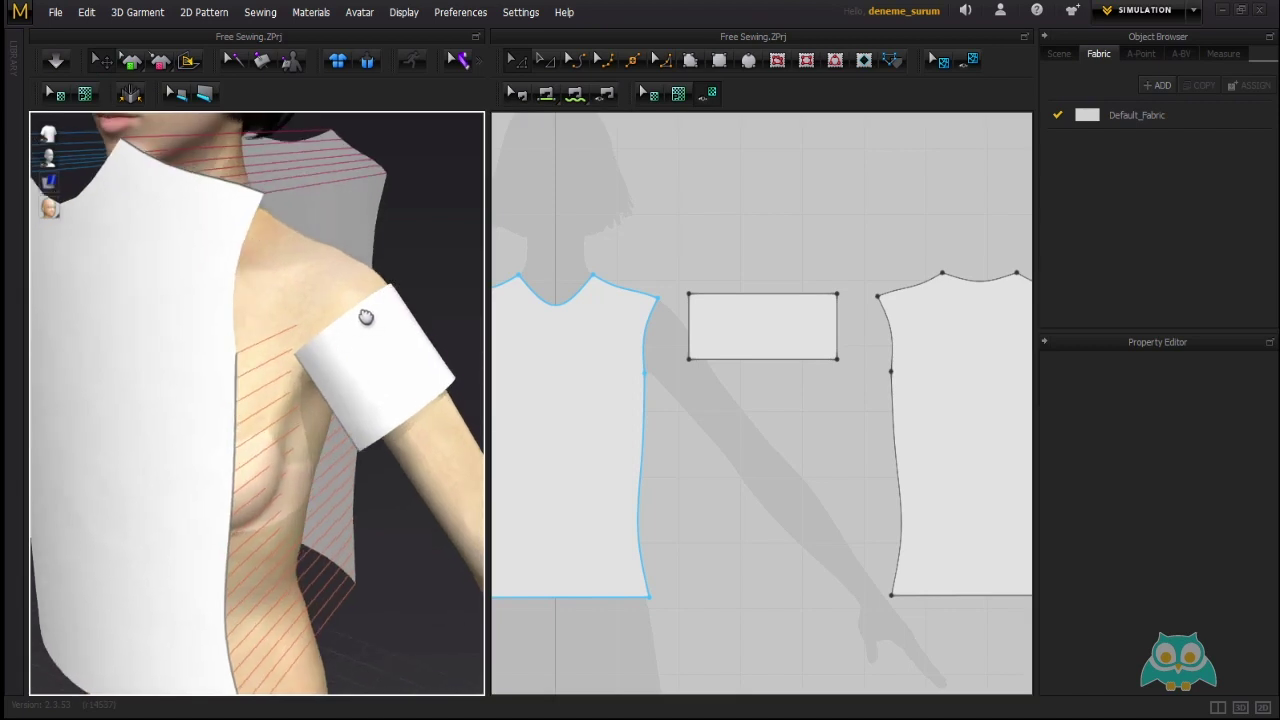
right_click_drag(251, 254, 277, 250)
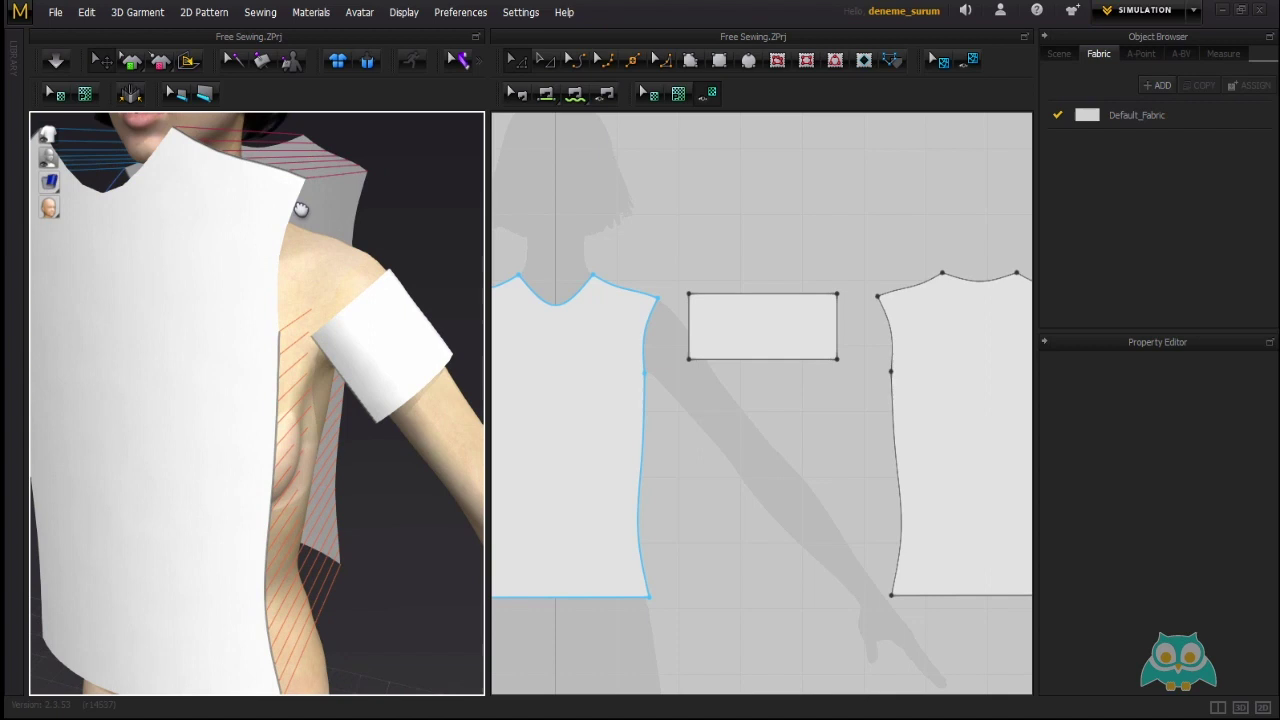
left_click(283, 257)
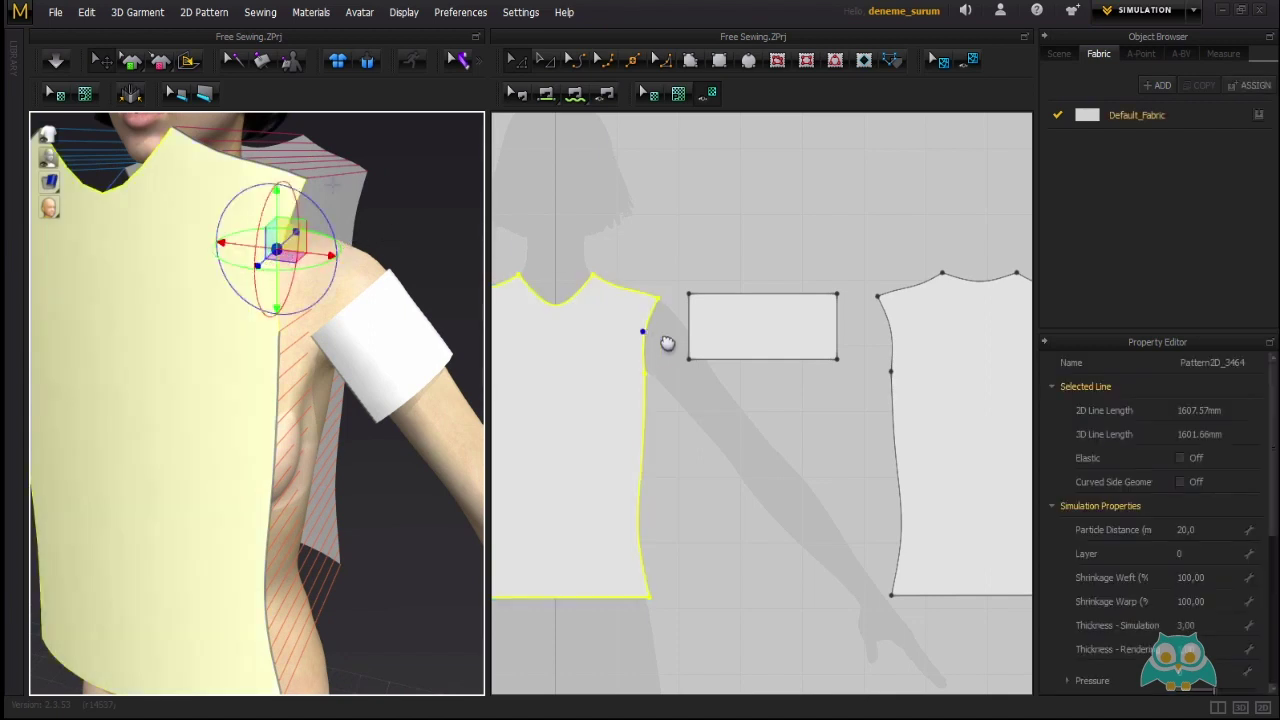
scroll(645, 345, "up", 1)
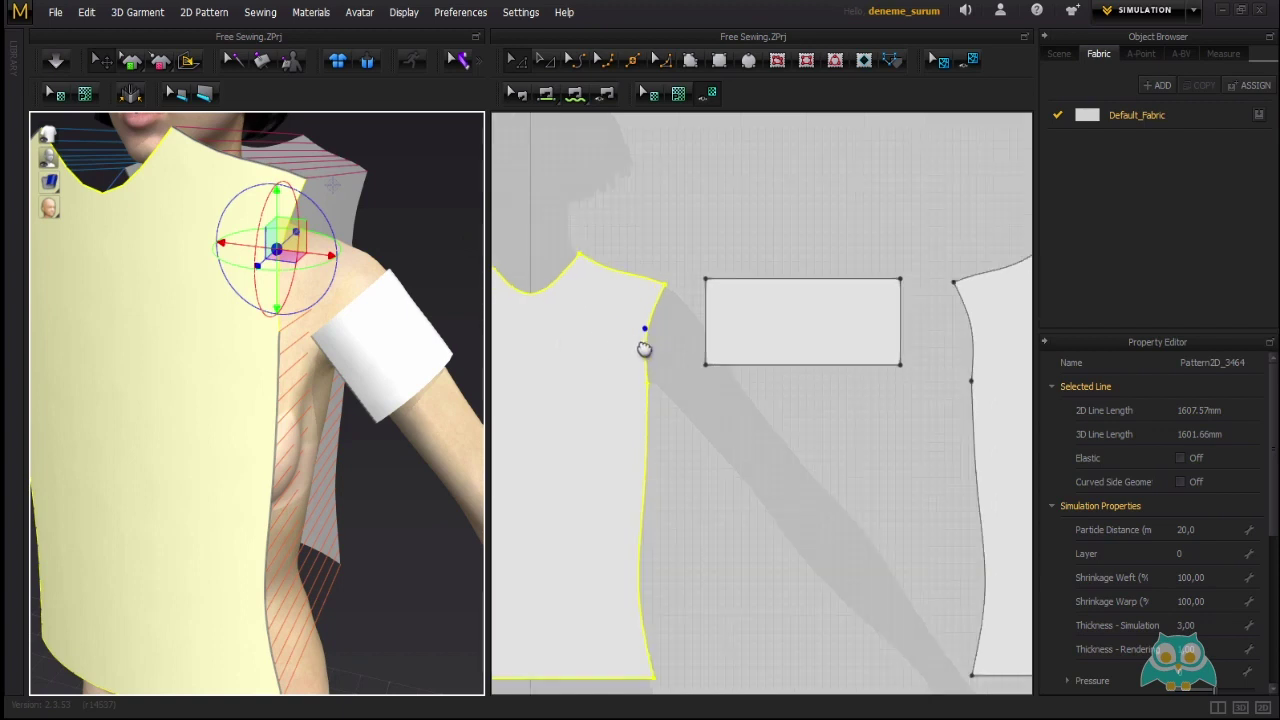
scroll(646, 345, "down", 3)
scroll(652, 363, "up", 2)
scroll(648, 356, "up", 1)
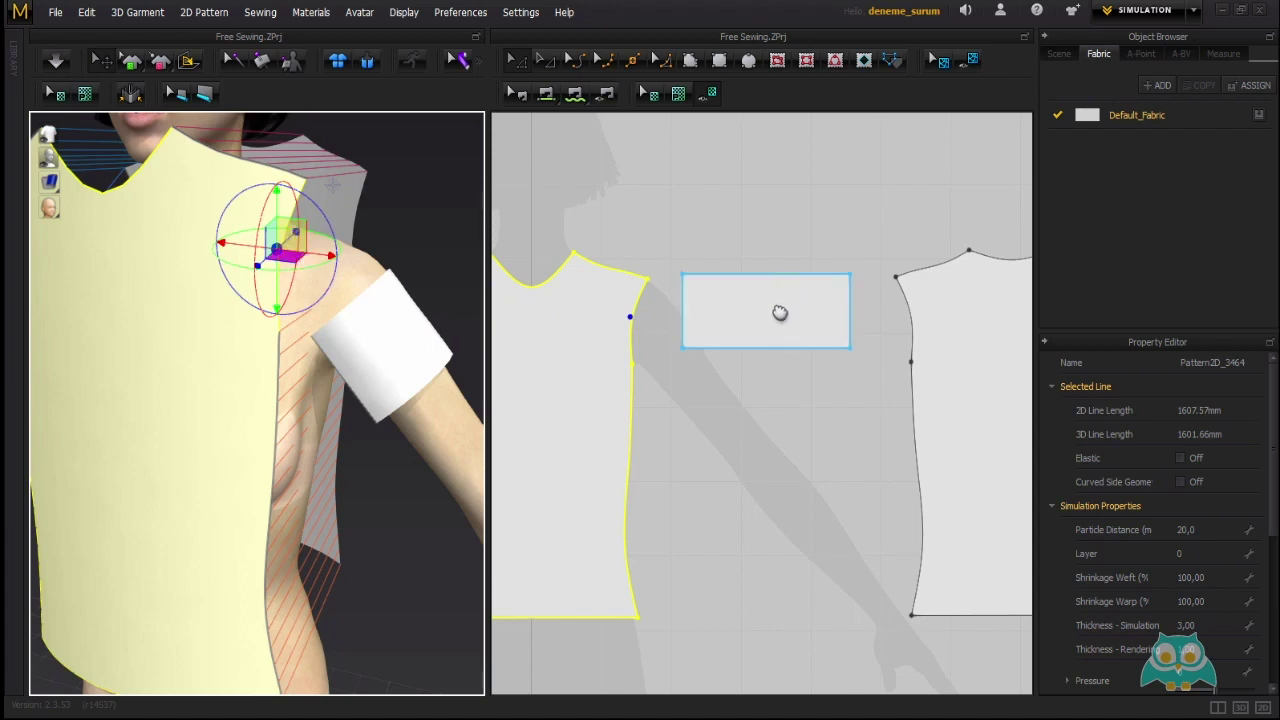
left_click(425, 258)
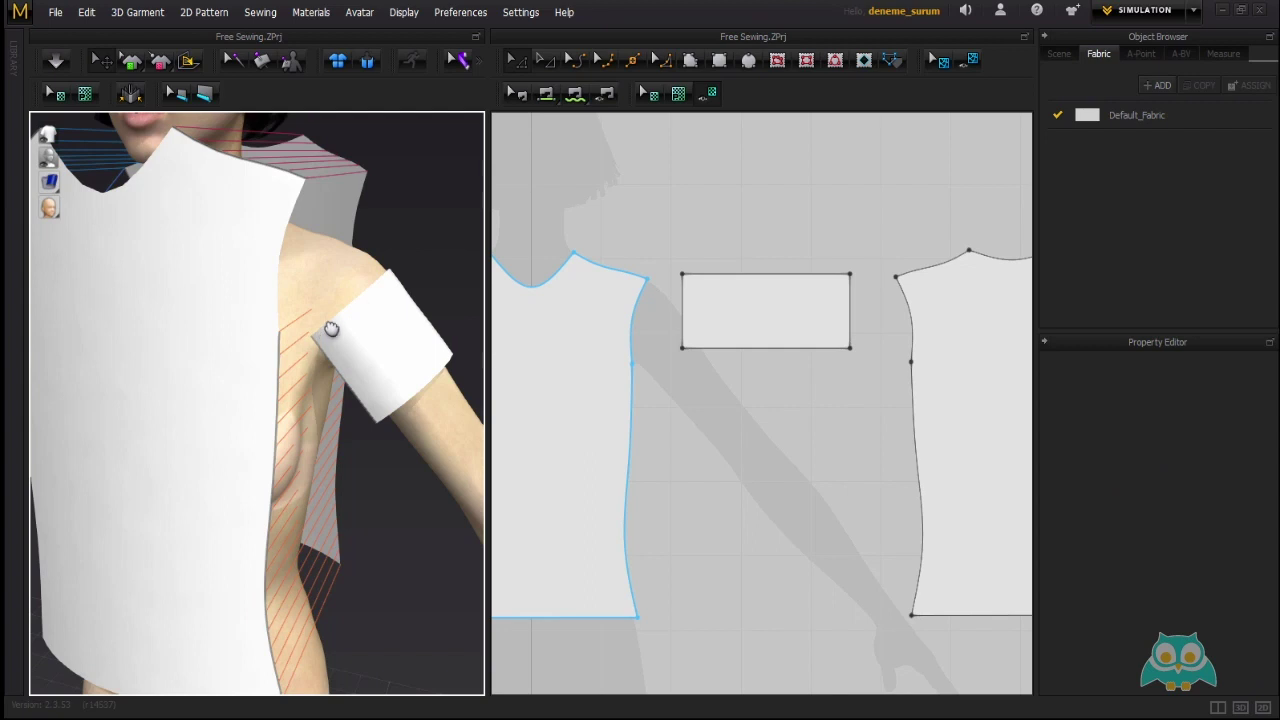
left_click(380, 296)
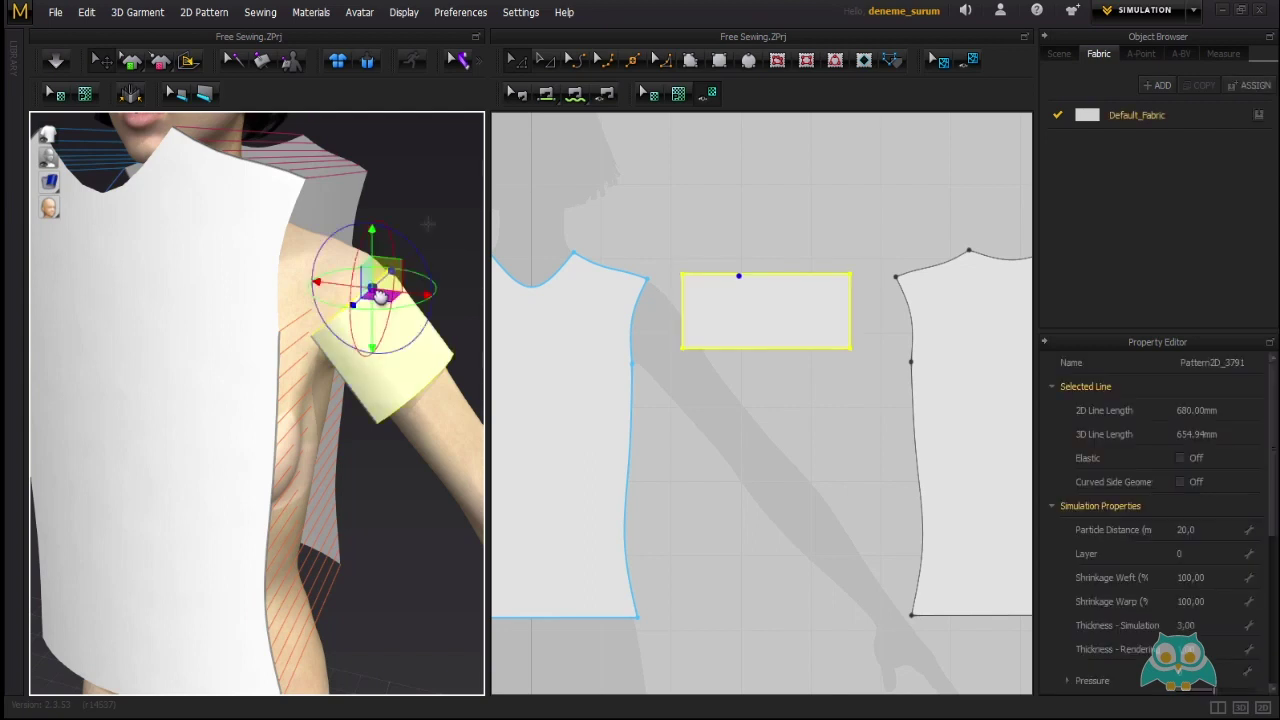
left_click(746, 264)
scroll(738, 276, "up", 3)
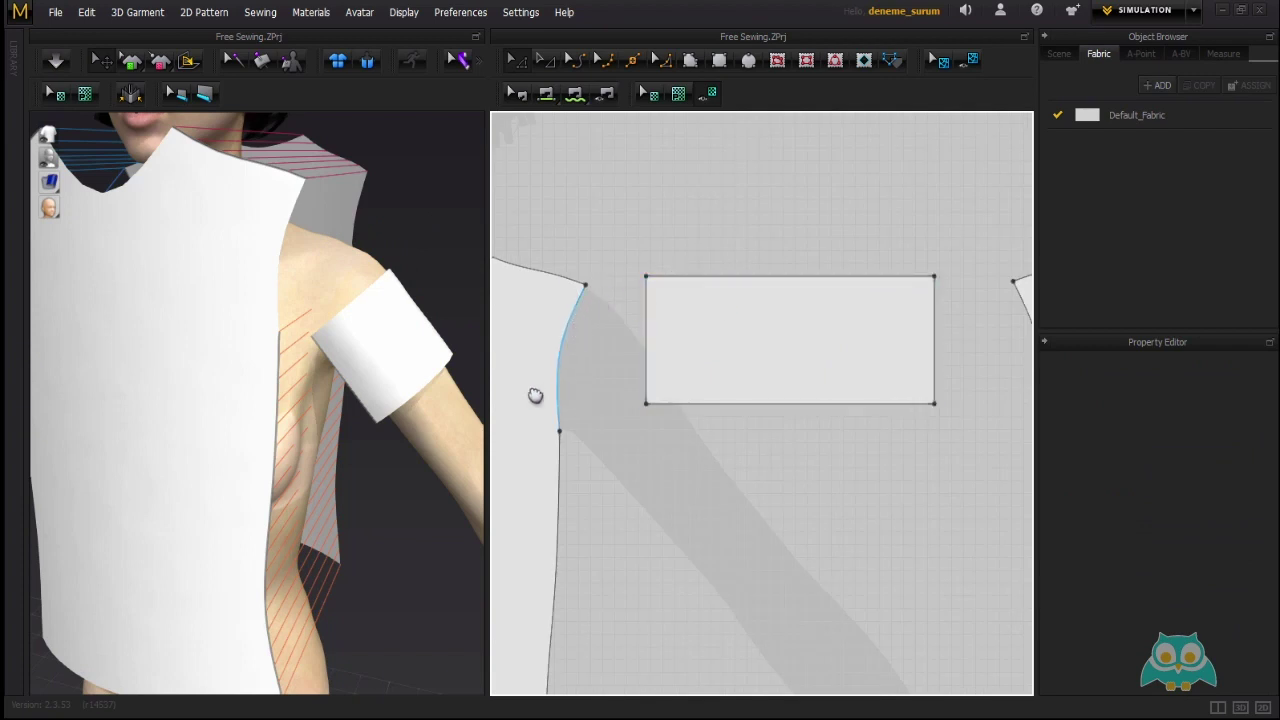
View the shirt from behind and select the left sleeve and back piece to match their joining edges in 2D.
right_click_drag(403, 349, 145, 360)
left_click(165, 379)
left_click(457, 266)
right_click_drag(123, 309, 365, 287)
left_click(254, 336)
left_click(422, 226)
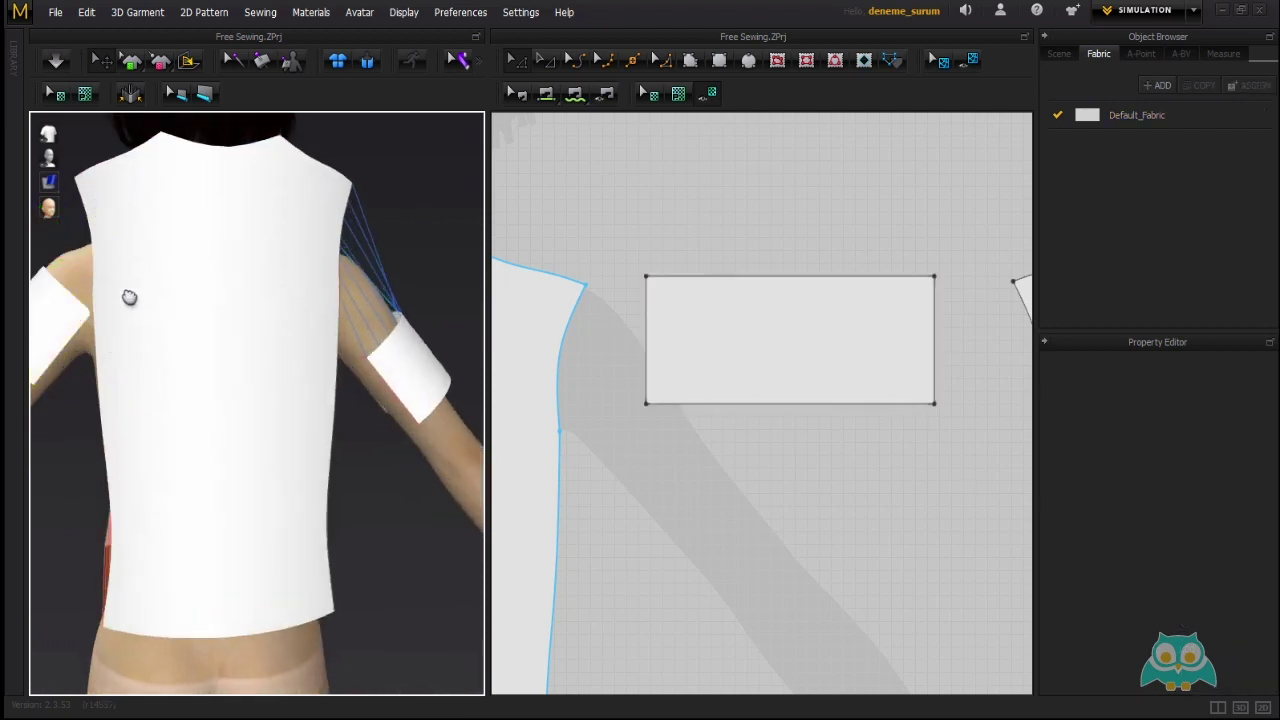
left_click(75, 303)
scroll(800, 320, "down", 2)
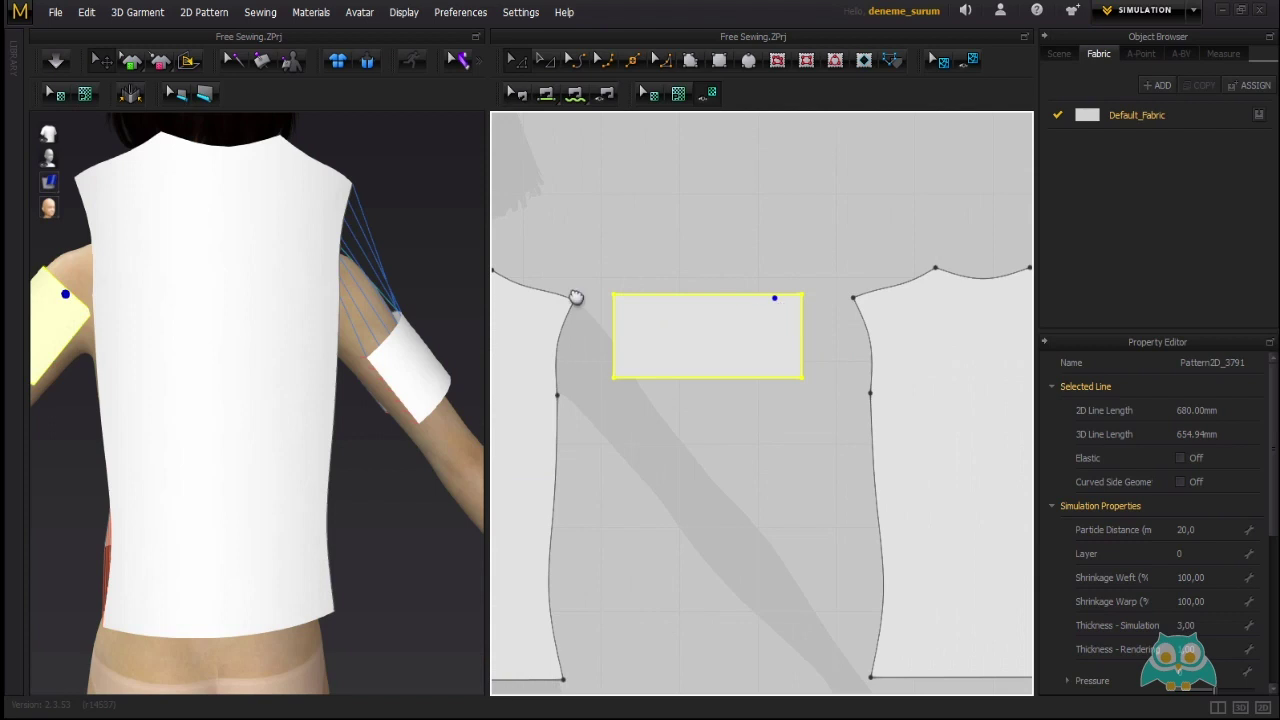
right_click_drag(283, 307, 303, 291)
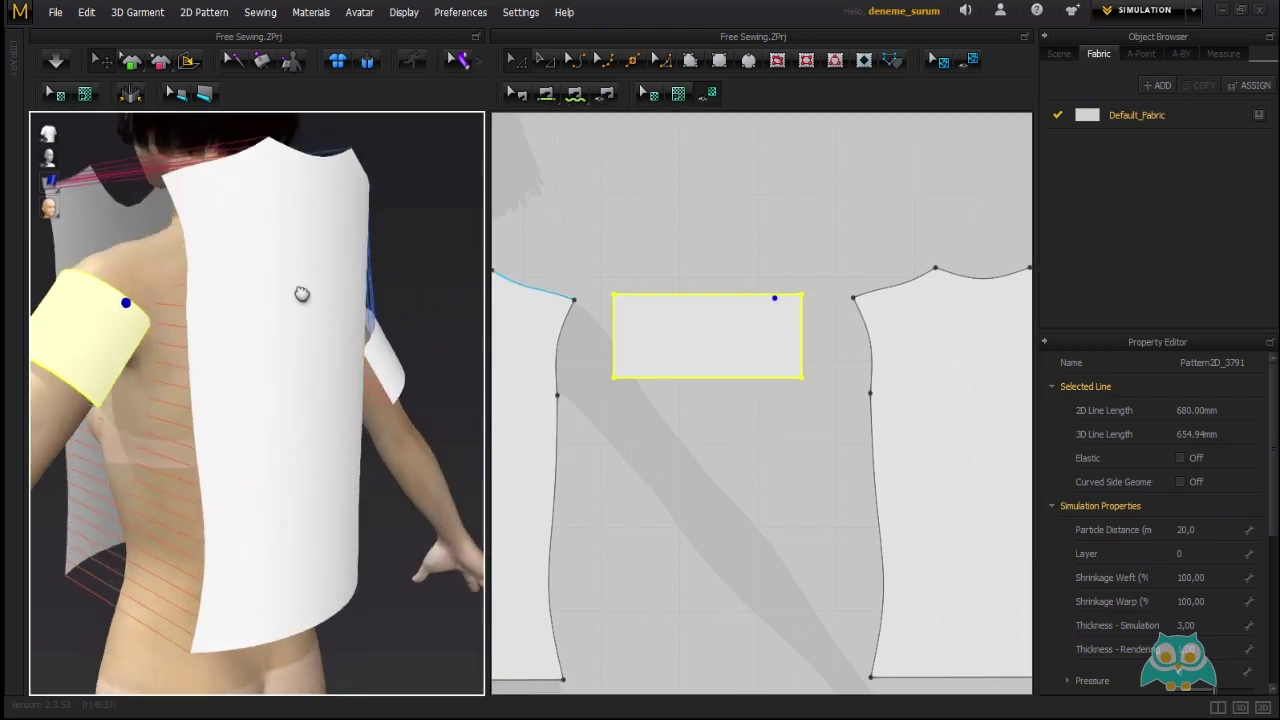
left_click(193, 245)
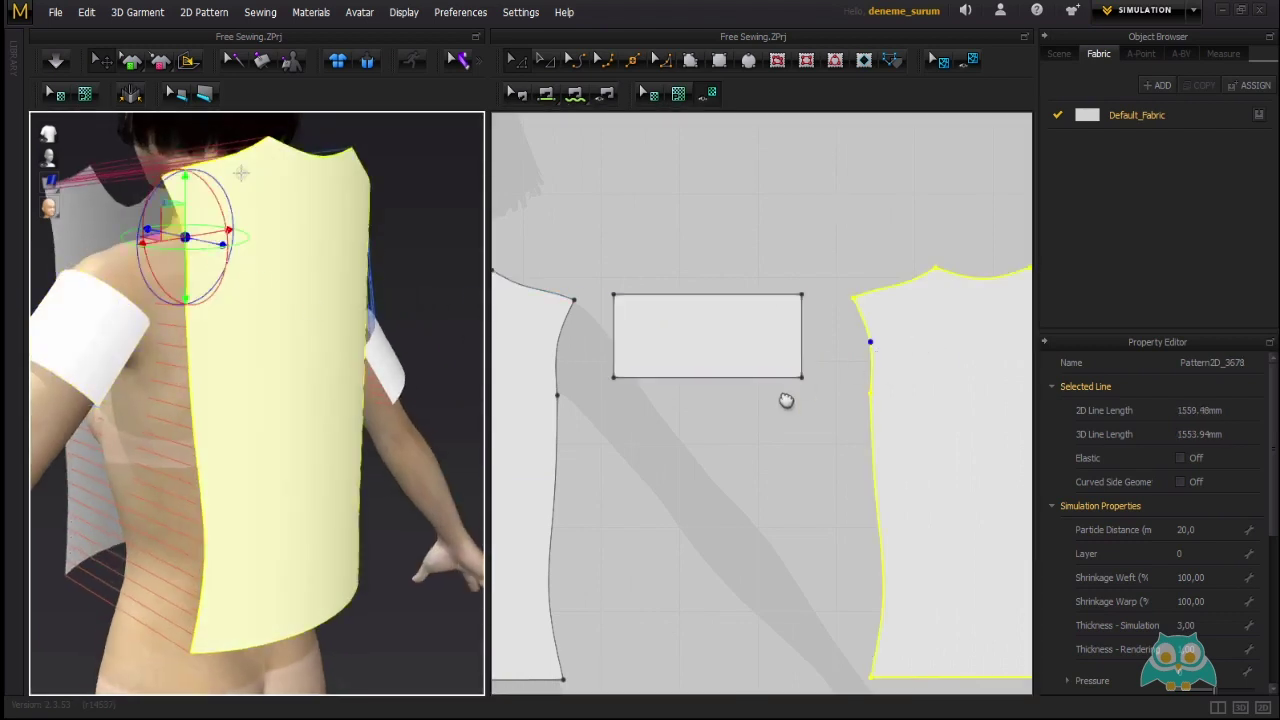
left_click(668, 442)
Compare the left sleeve's upper edge with the adjacent front and back armhole edges in the 2D patterns.
middle_click_drag(688, 335, 716, 351)
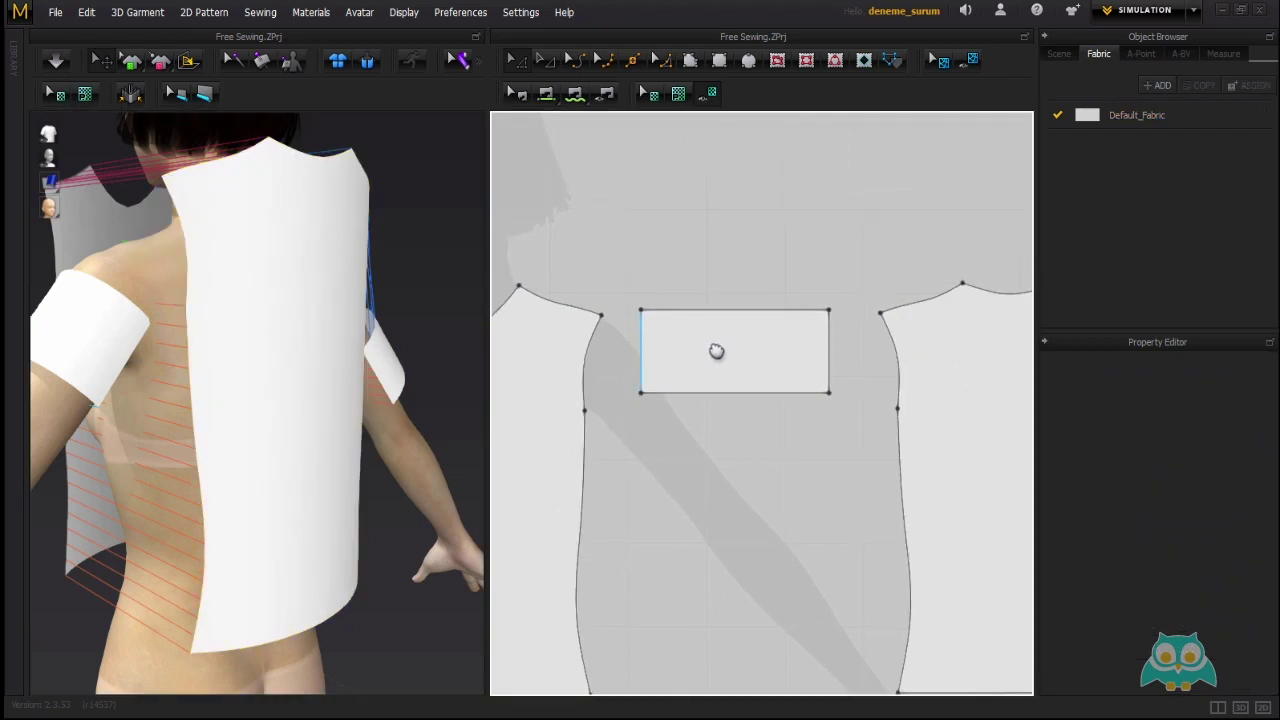
scroll(716, 351, "up", 3)
mouse_move(723, 340)
right_mouse_down()
mouse_move(757, 366)
mouse_move(805, 358)
mouse_move(694, 357)
mouse_move(734, 363)
right_mouse_up()
left_click(828, 363)
scroll(694, 357, "down", 2)
scroll(734, 363, "down", 3)
Use Free Sewing to join the left sleeve's upper edge, from about mid-edge to its front corner, to the front armhole from shoulder to underarm.
right_click_drag(250, 375, 372, 381)
left_click(662, 379)
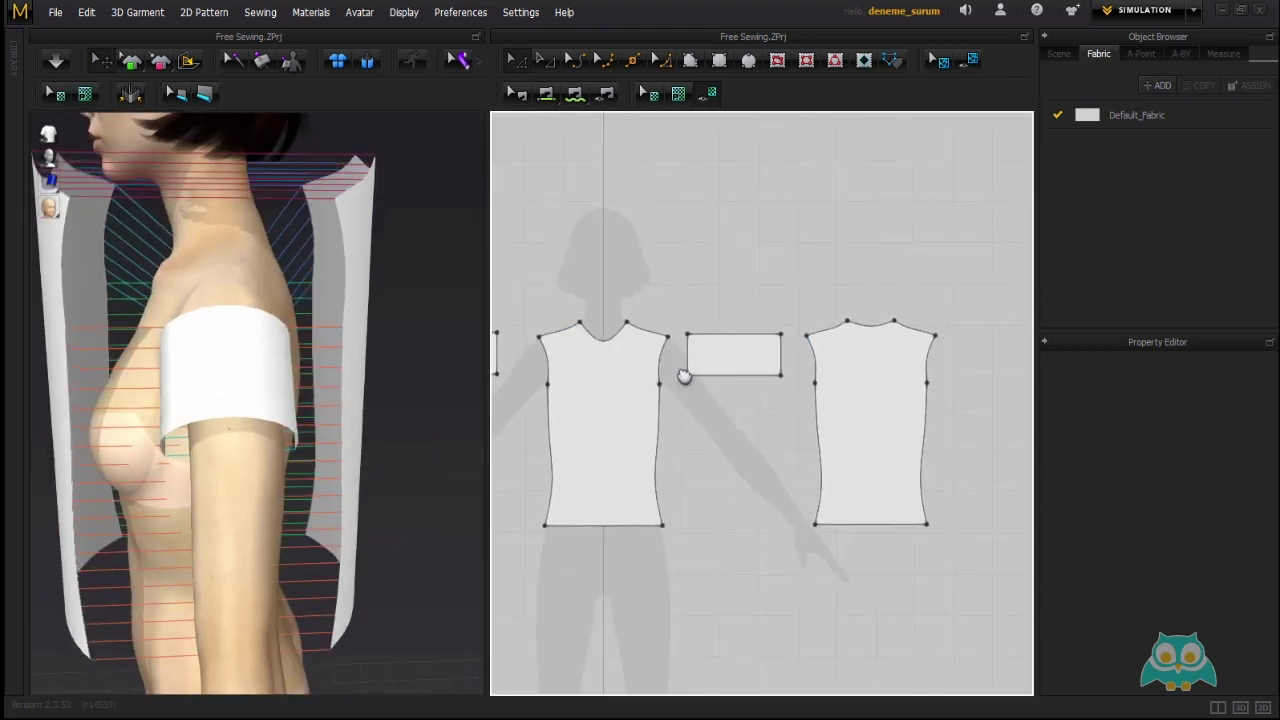
left_click(261, 12)
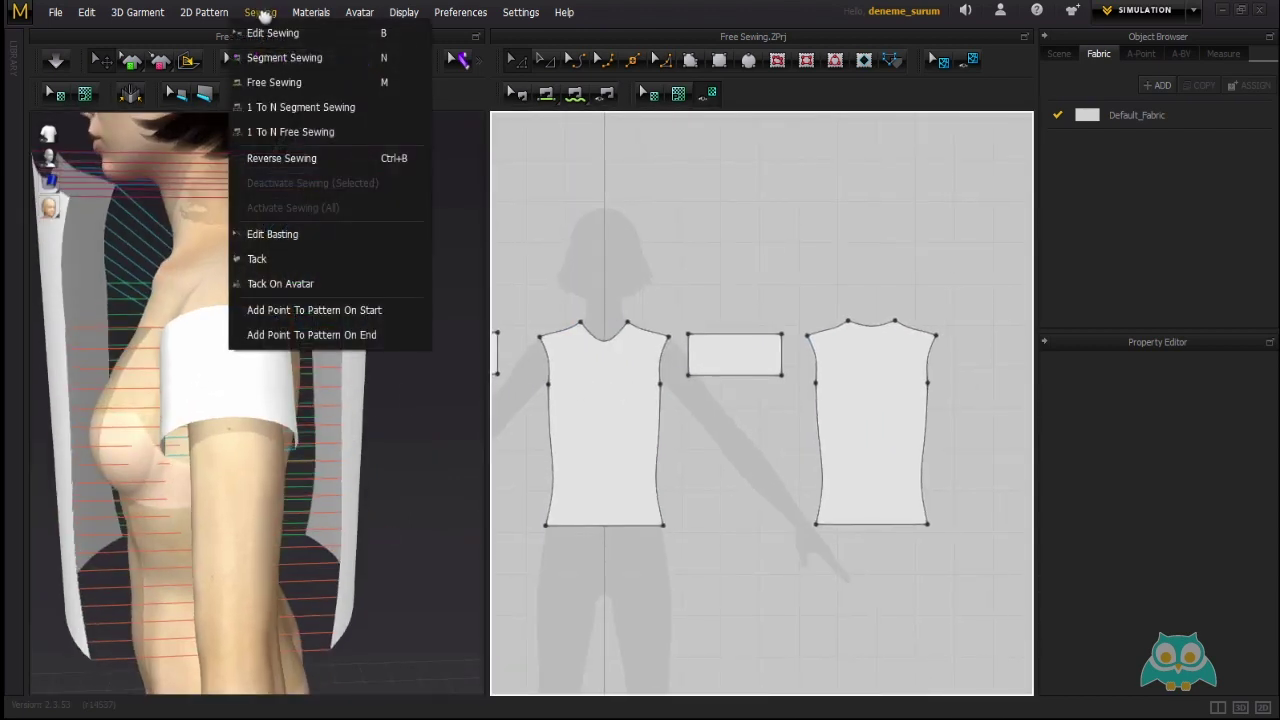
left_click(294, 87)
scroll(678, 358, "up", 5)
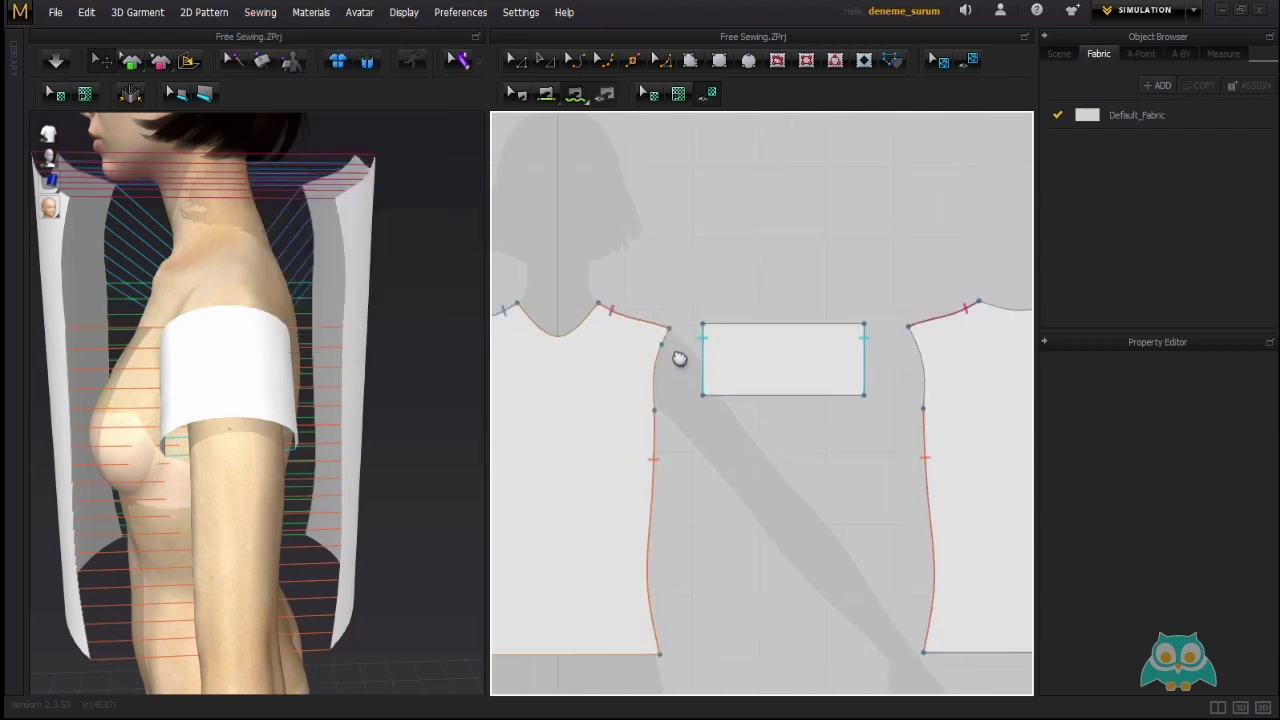
scroll(680, 356, "down", 5)
scroll(760, 334, "up", 5)
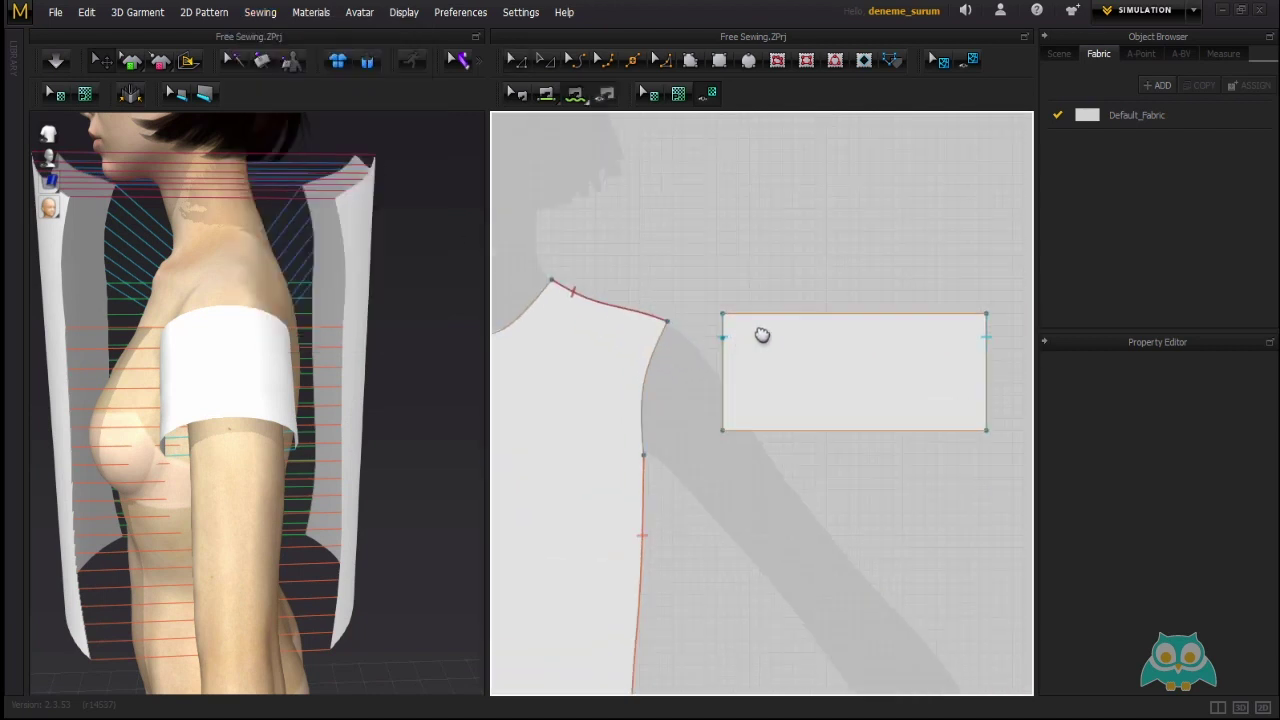
left_click(845, 318)
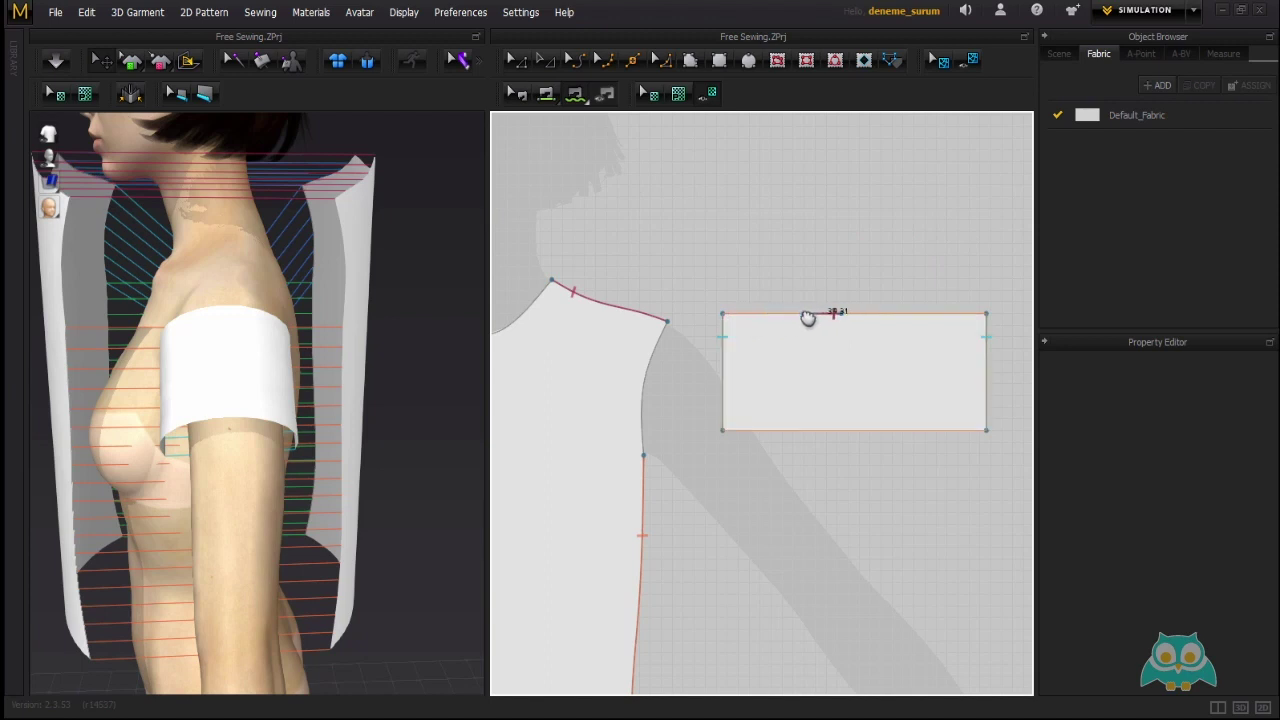
left_click(731, 322)
left_click(848, 323)
left_click(670, 324)
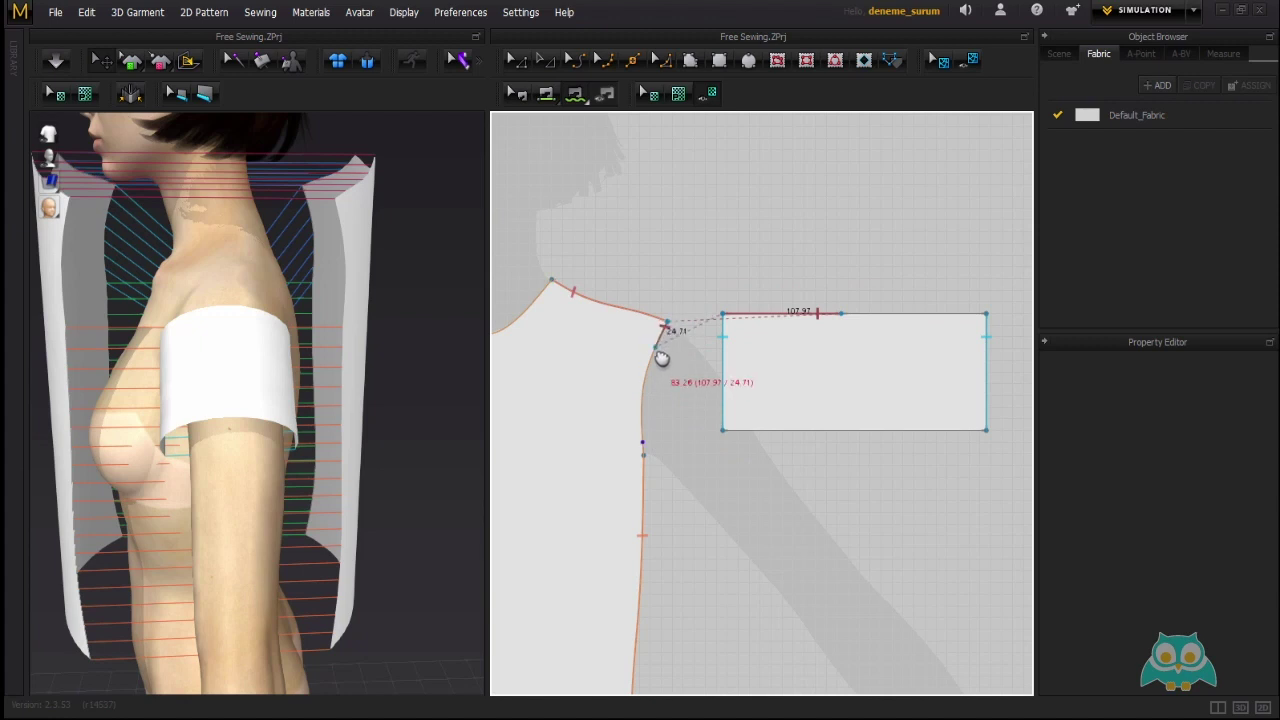
left_click(646, 457)
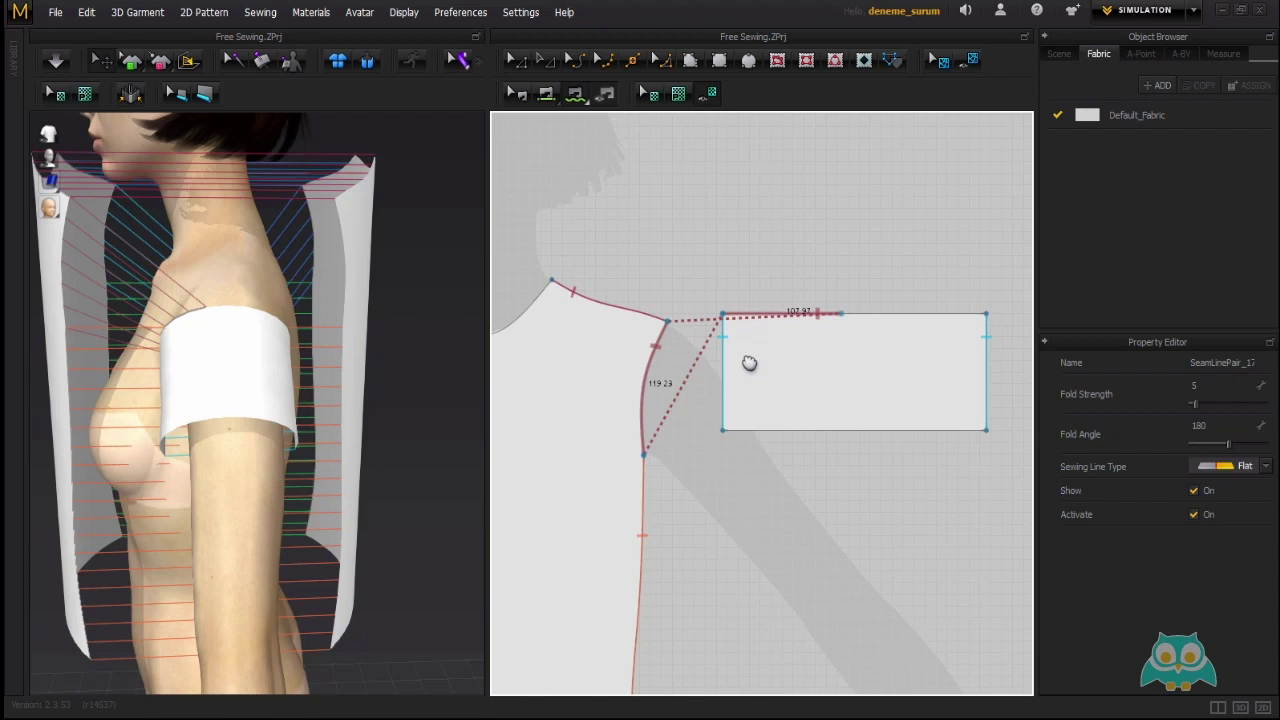
Free-sew the remaining 132.03 mm of the sleeve's upper edge to an equal length of the back armhole, starting at the shoulder point.
right_click_drag(306, 347, 414, 343)
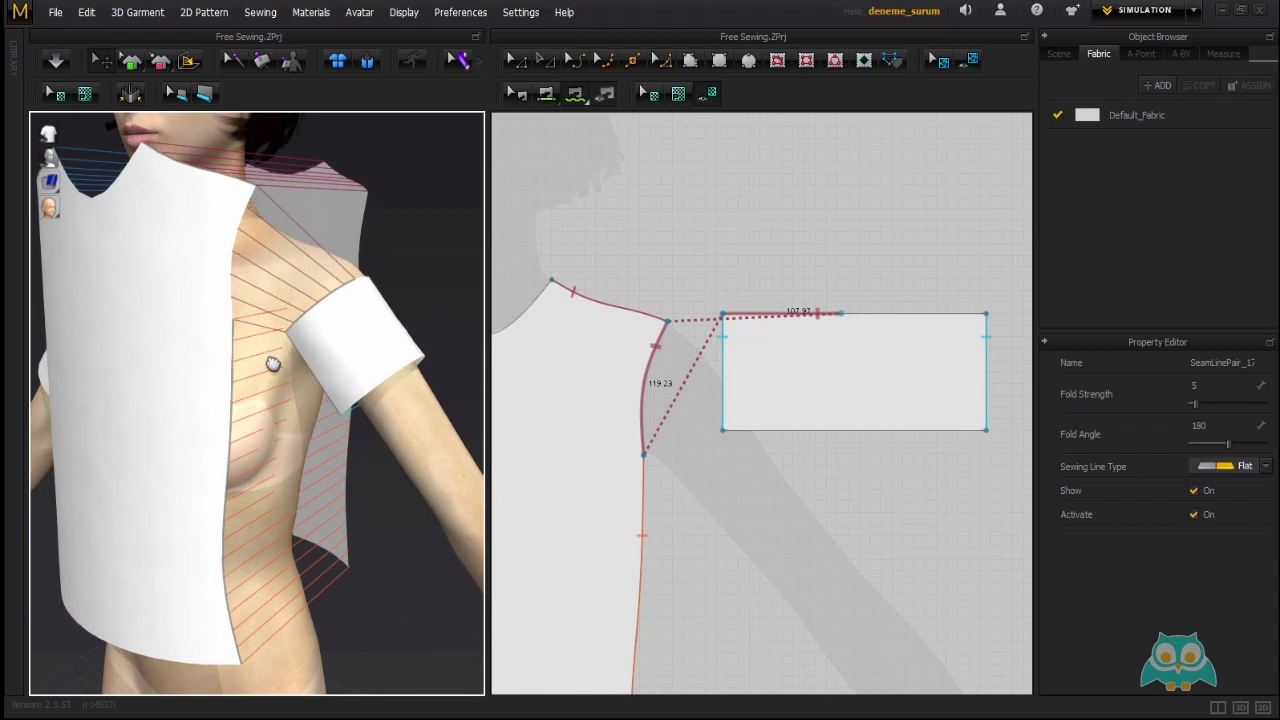
right_click_drag(329, 351, 241, 360)
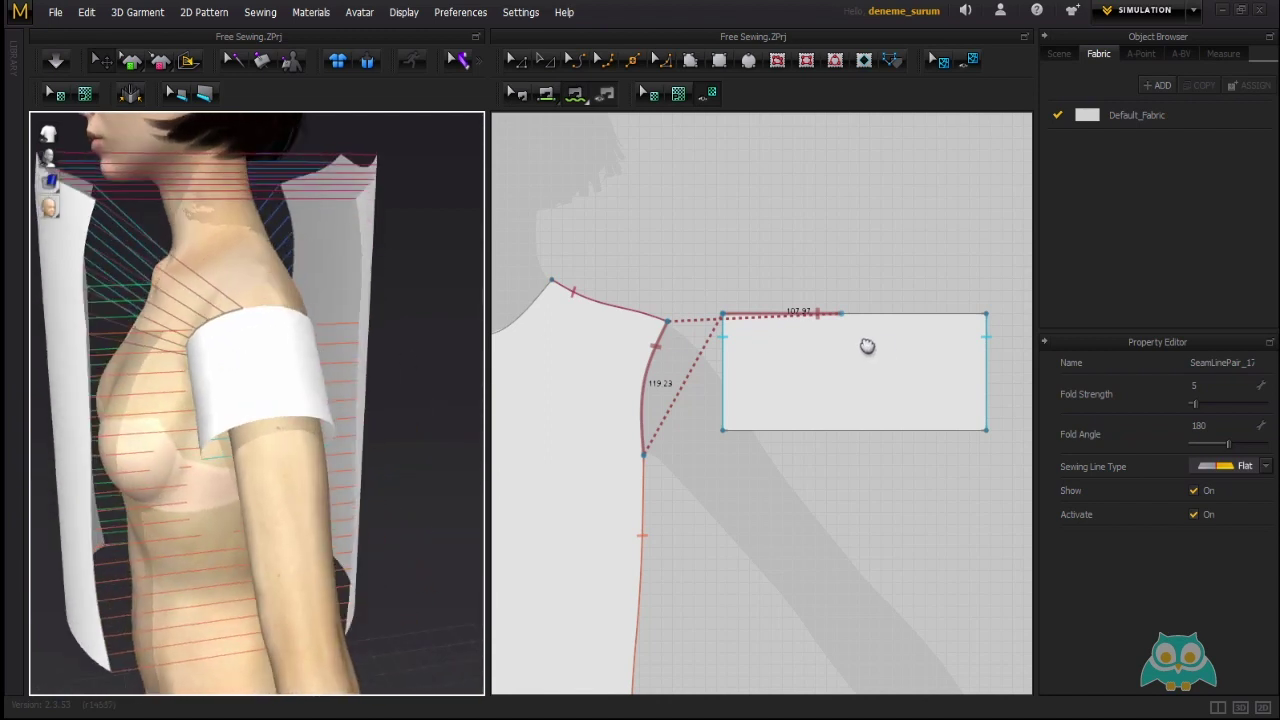
middle_click_drag(913, 336, 740, 349)
scroll(740, 349, "down", 3)
scroll(783, 340, "up", 2)
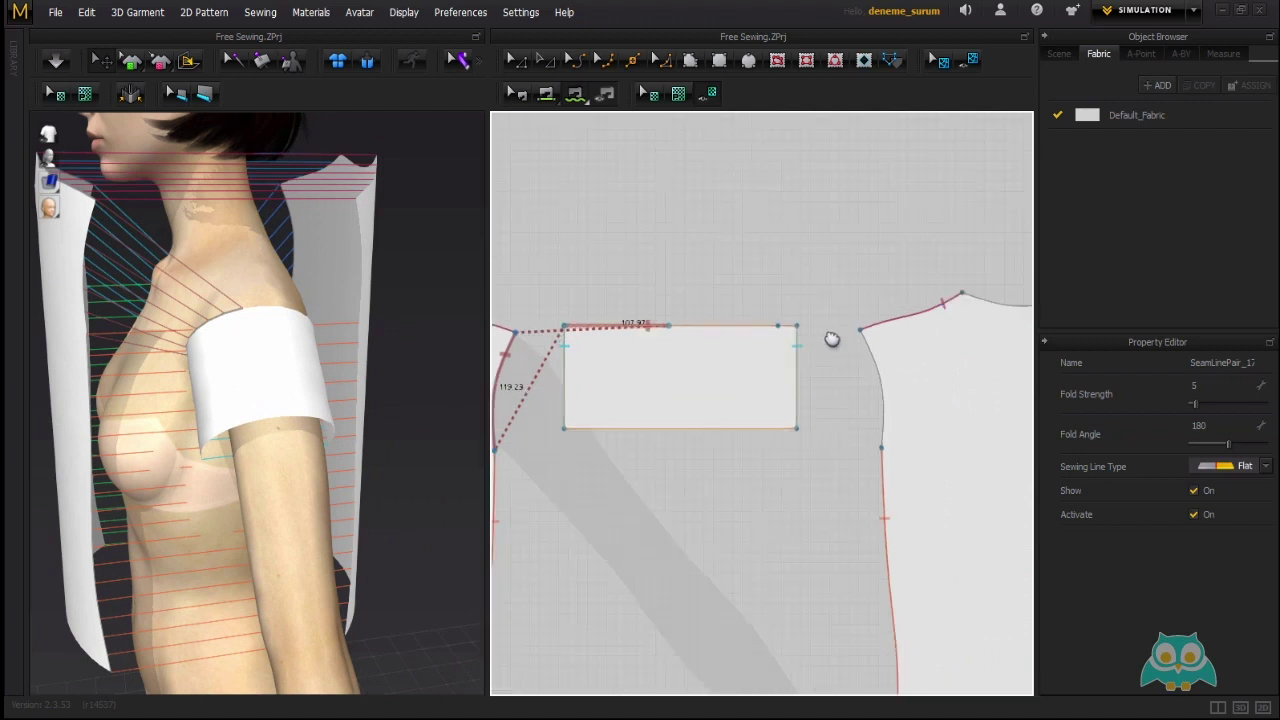
right_click_drag(832, 339, 766, 314)
scroll(590, 360, "up", 1)
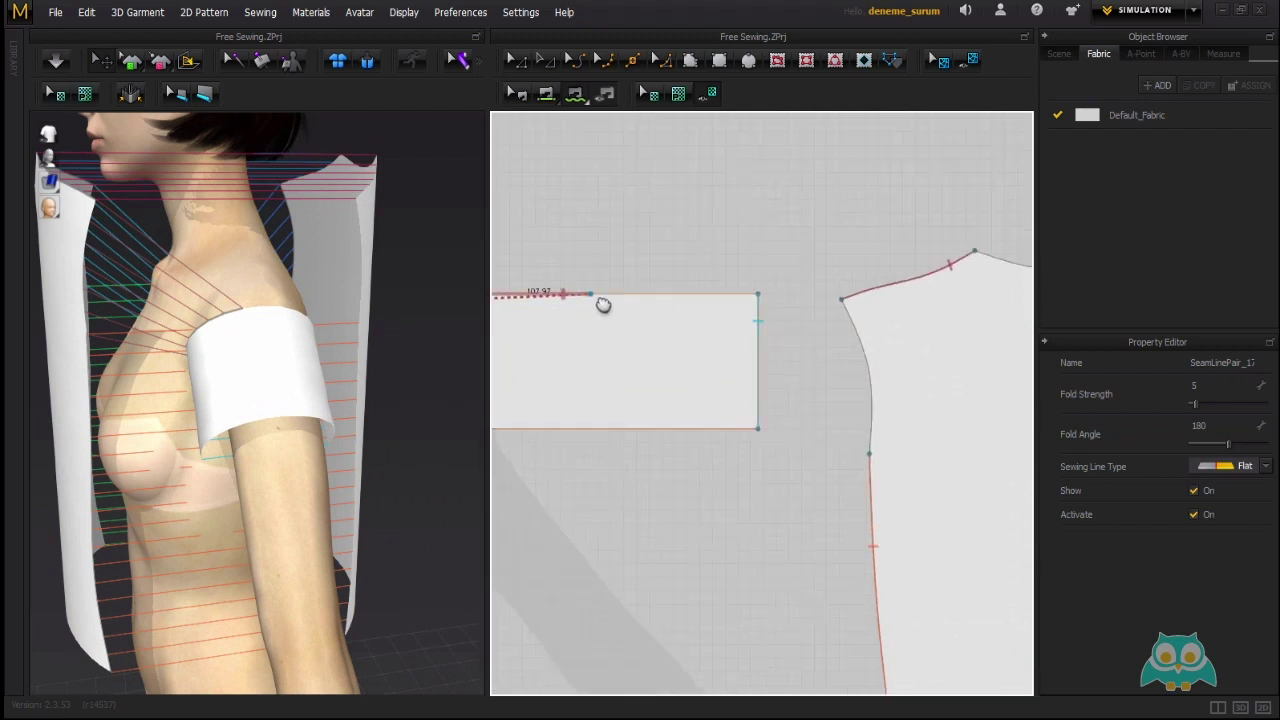
left_click(604, 297)
left_click(763, 299)
left_click(851, 319)
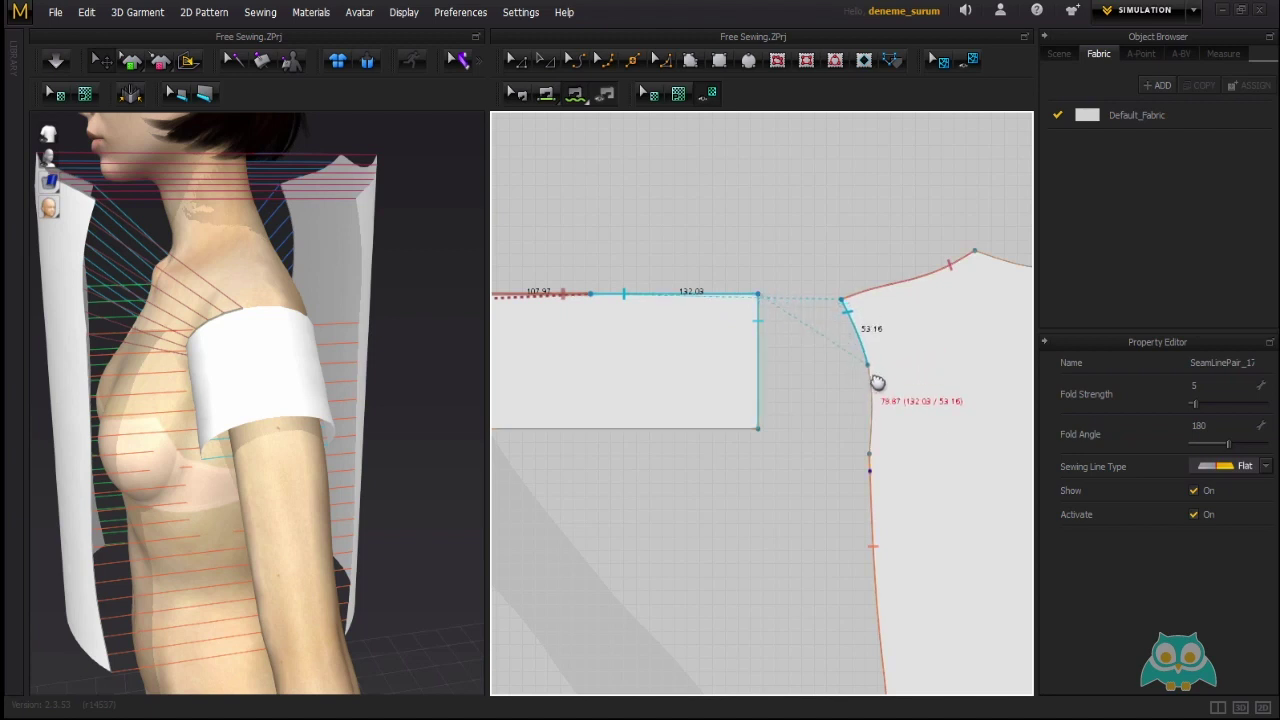
left_click(871, 458)
middle_click_drag(683, 477, 689, 416)
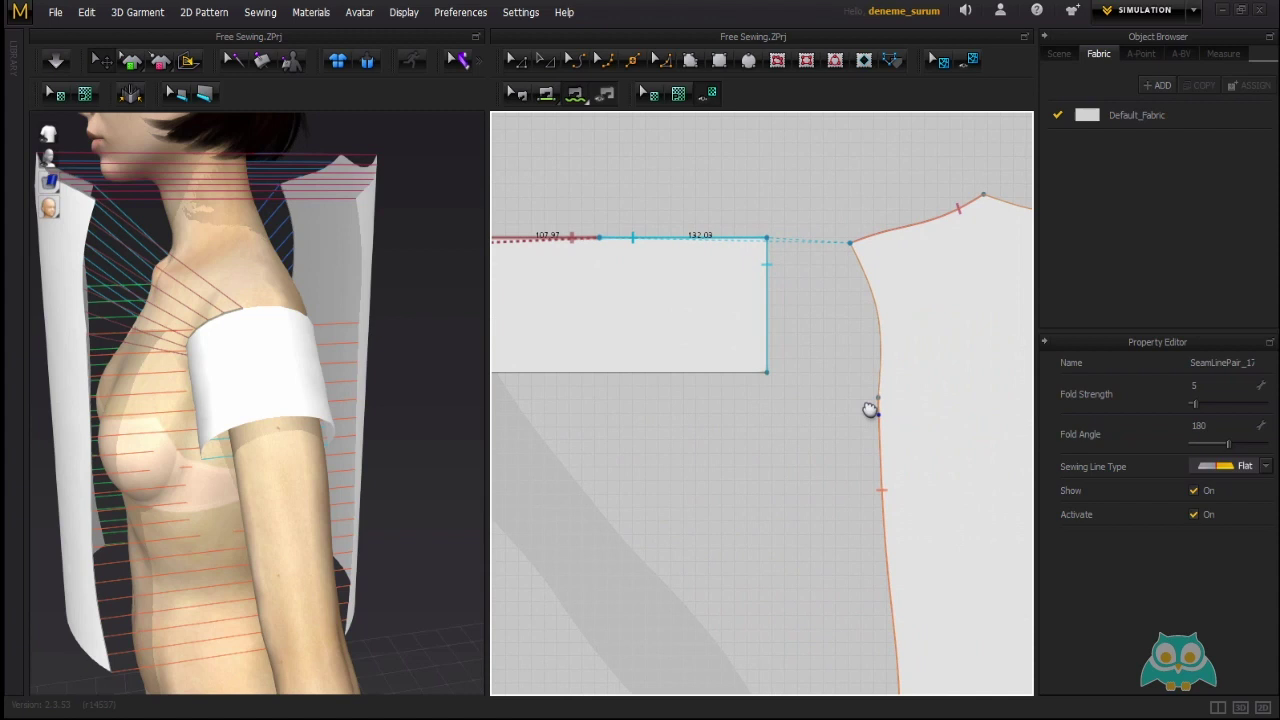
left_click(879, 418)
Inspect the left sleeve's seams to the front and back armholes in the 3D garment and the 2D patterns.
scroll(720, 448, "down", 5)
right_click_drag(396, 390, 331, 305)
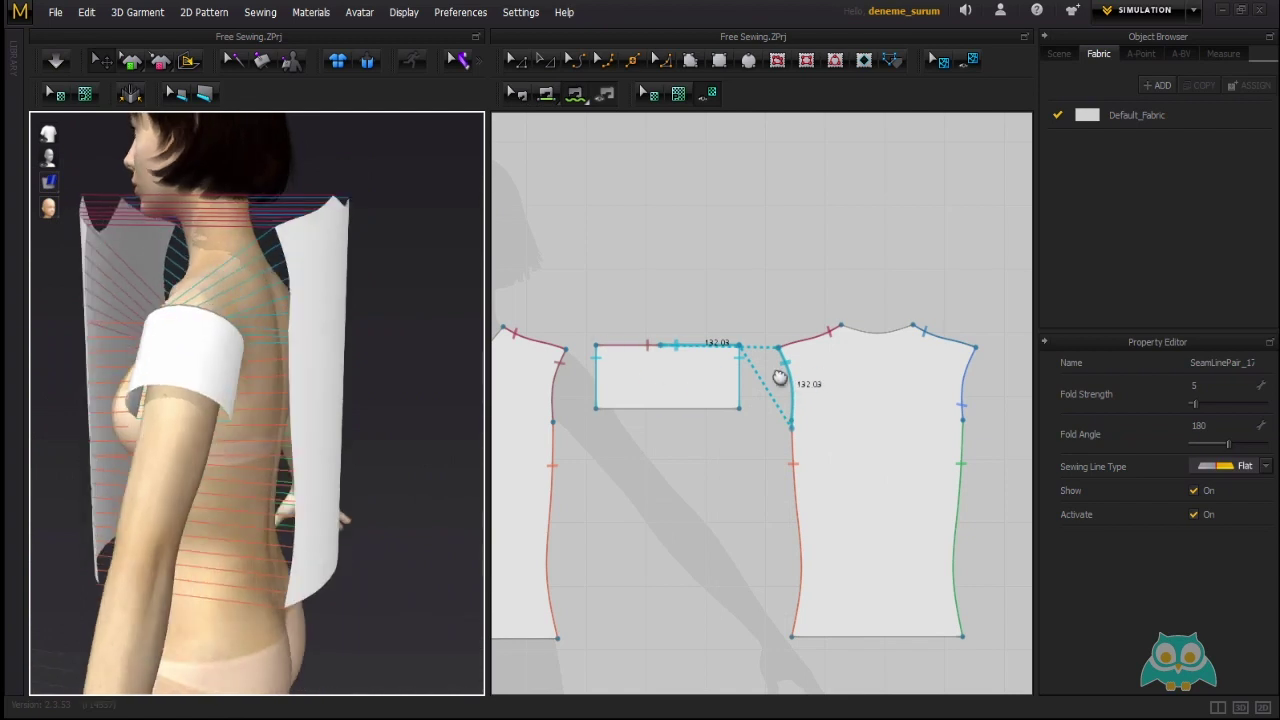
scroll(777, 337, "up", 3)
right_click_drag(270, 338, 386, 306)
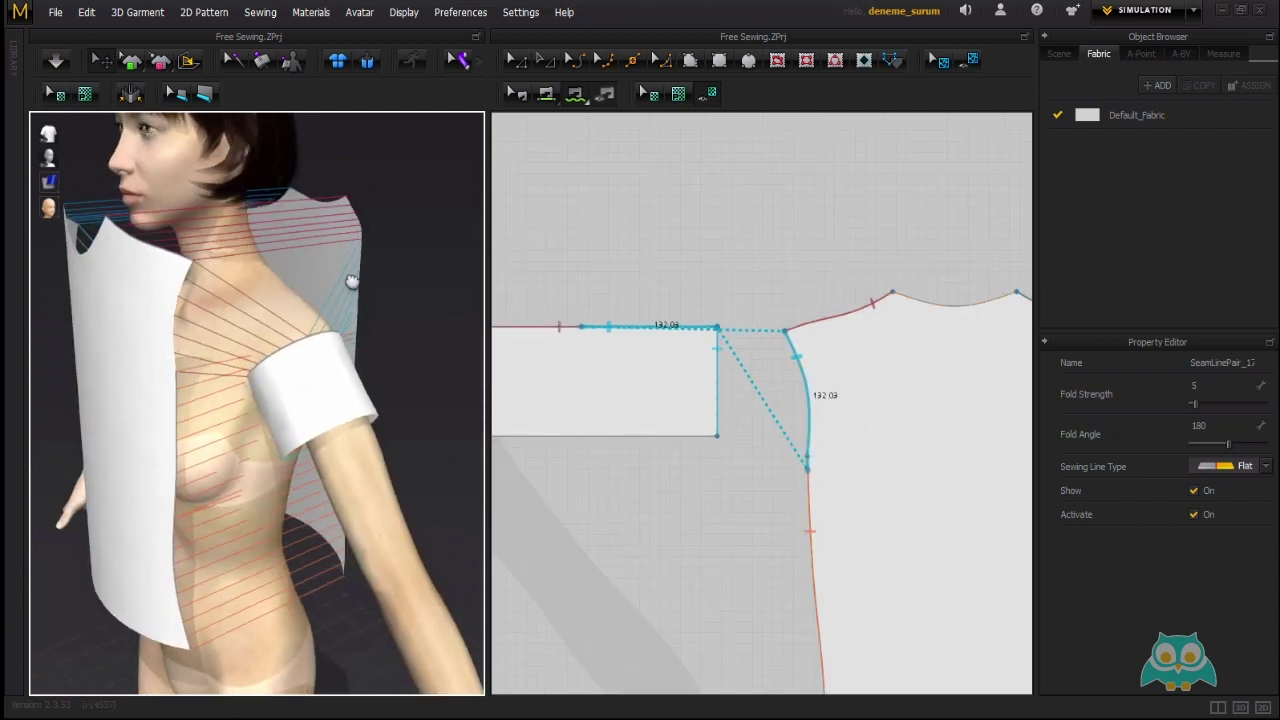
mouse_move(274, 331)
right_mouse_down()
mouse_move(286, 316)
mouse_move(417, 294)
mouse_move(324, 289)
mouse_move(466, 289)
mouse_move(277, 354)
right_mouse_up()
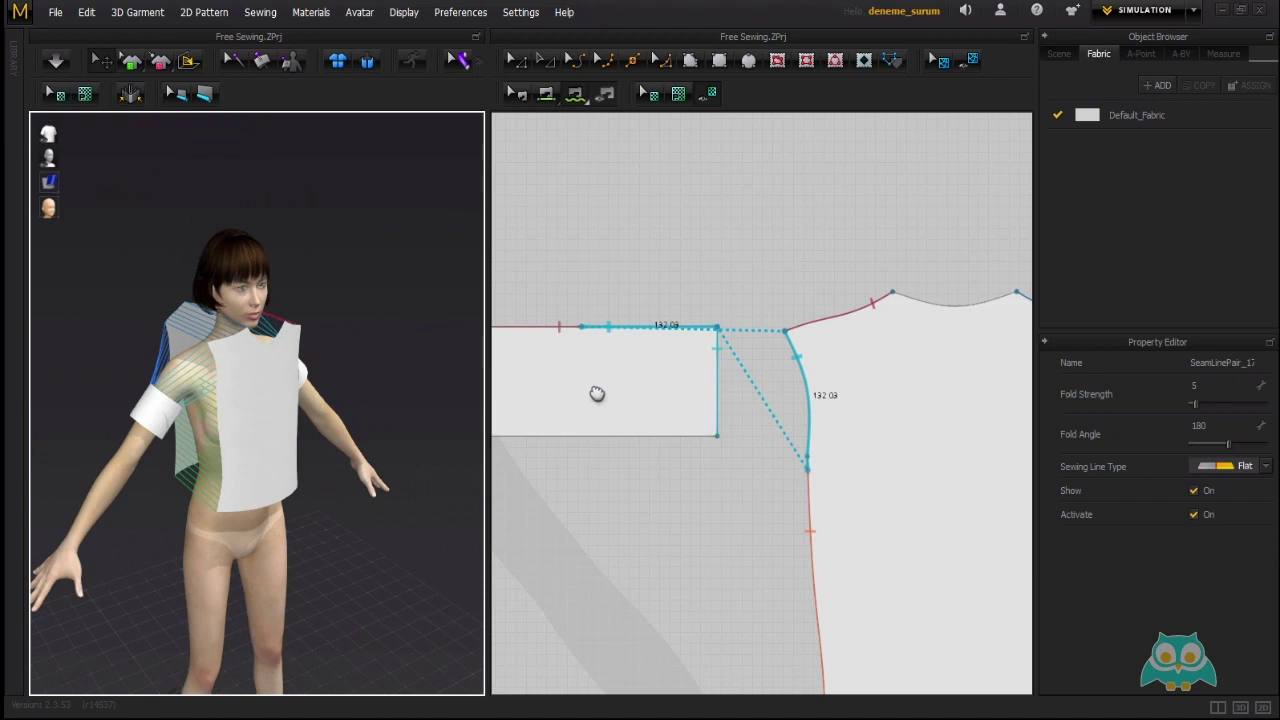
scroll(729, 369, "down", 5)
scroll(714, 357, "up", 4)
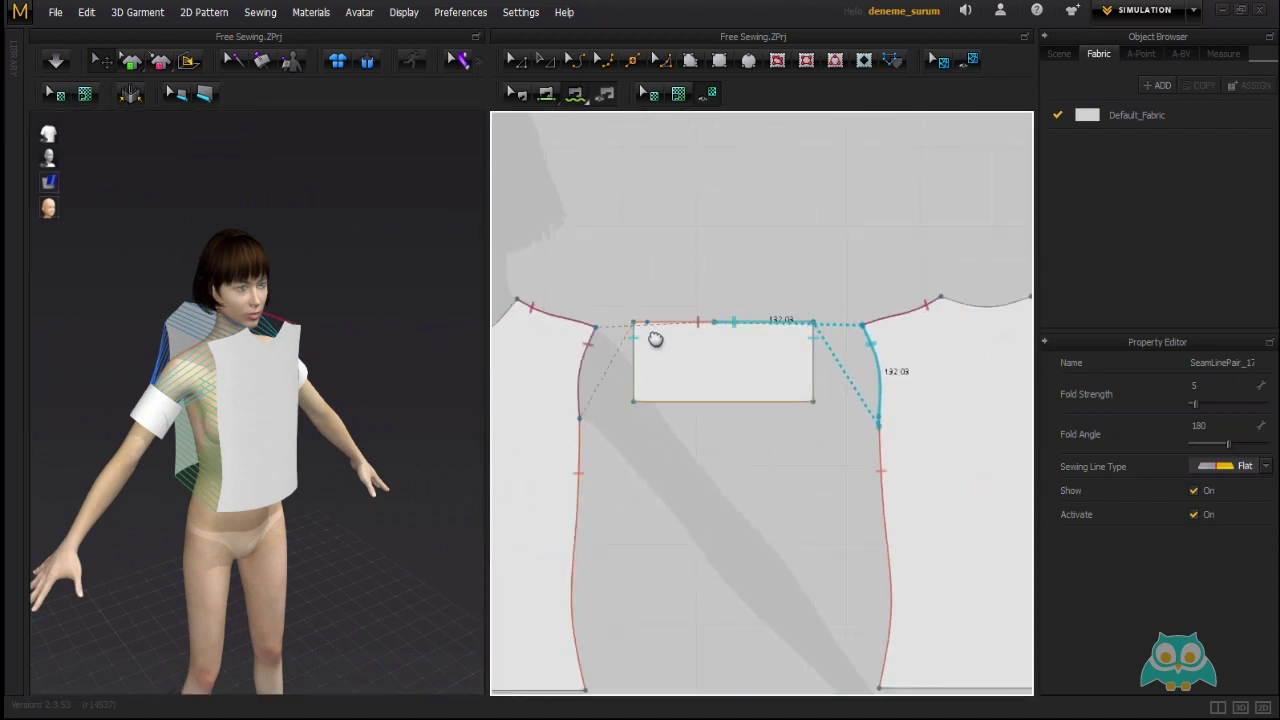
scroll(689, 326, "up", 1)
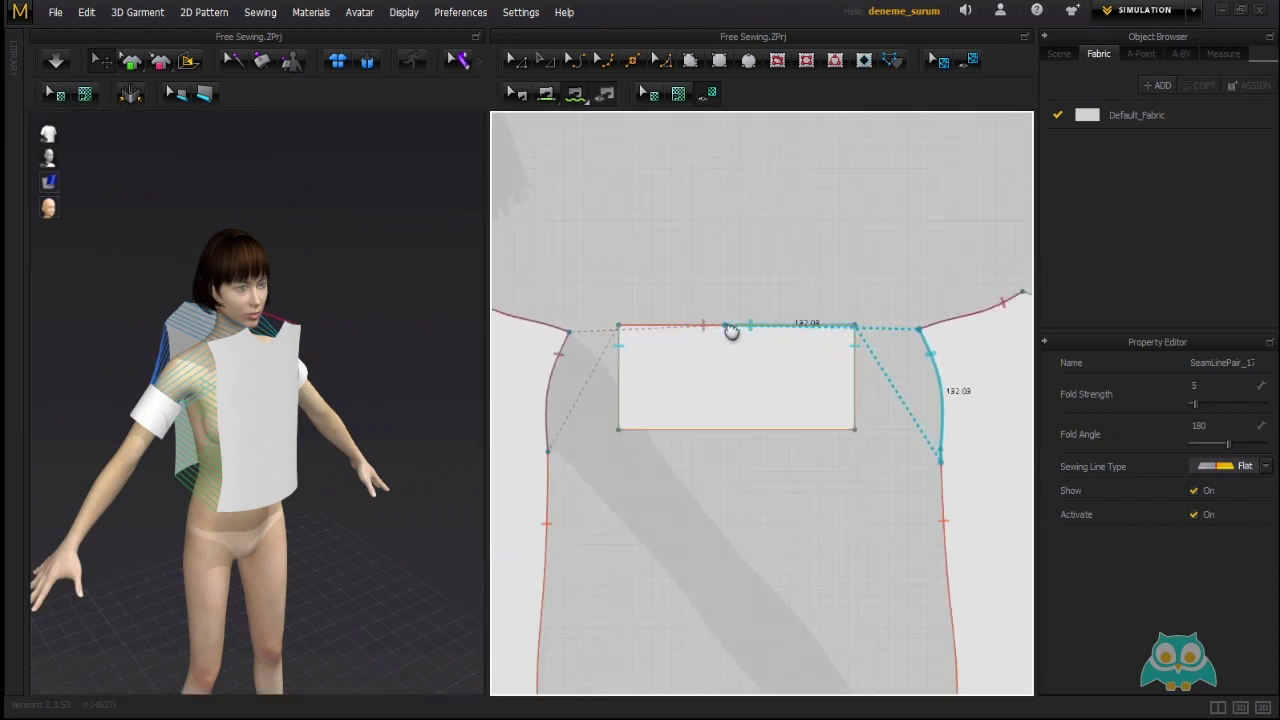
scroll(732, 337, "down", 1)
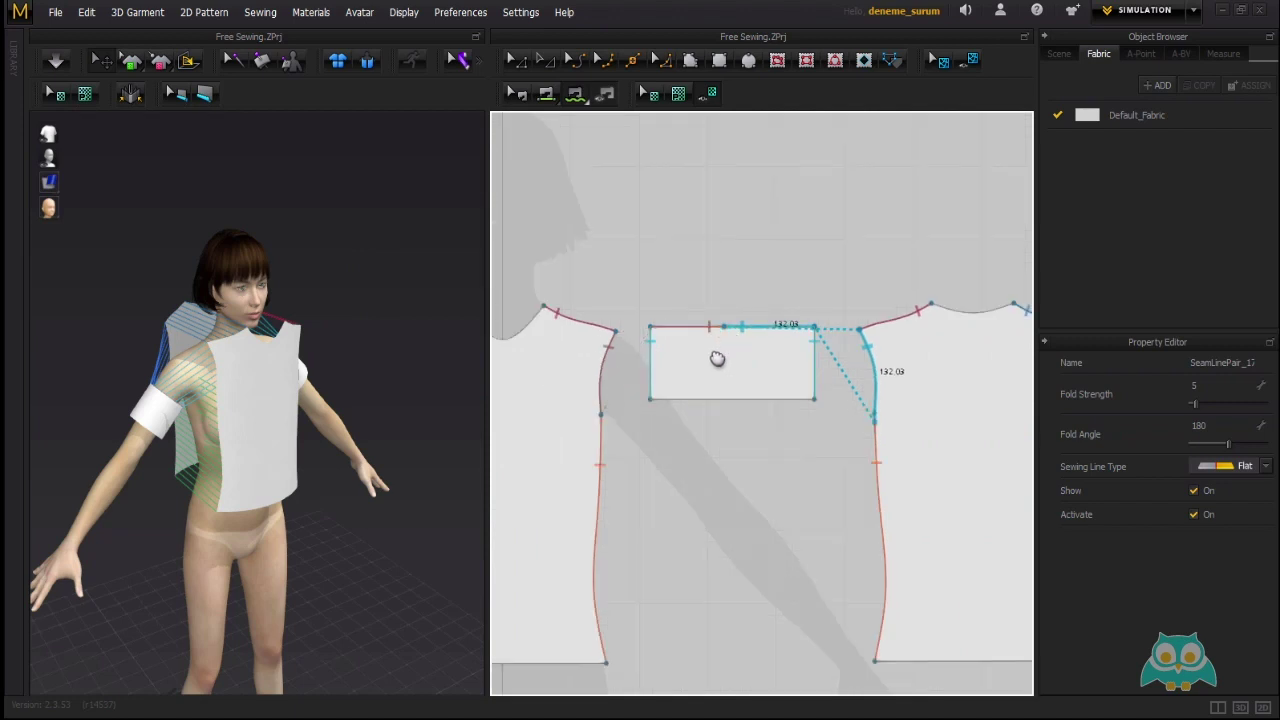
left_click(810, 364)
left_click(340, 381)
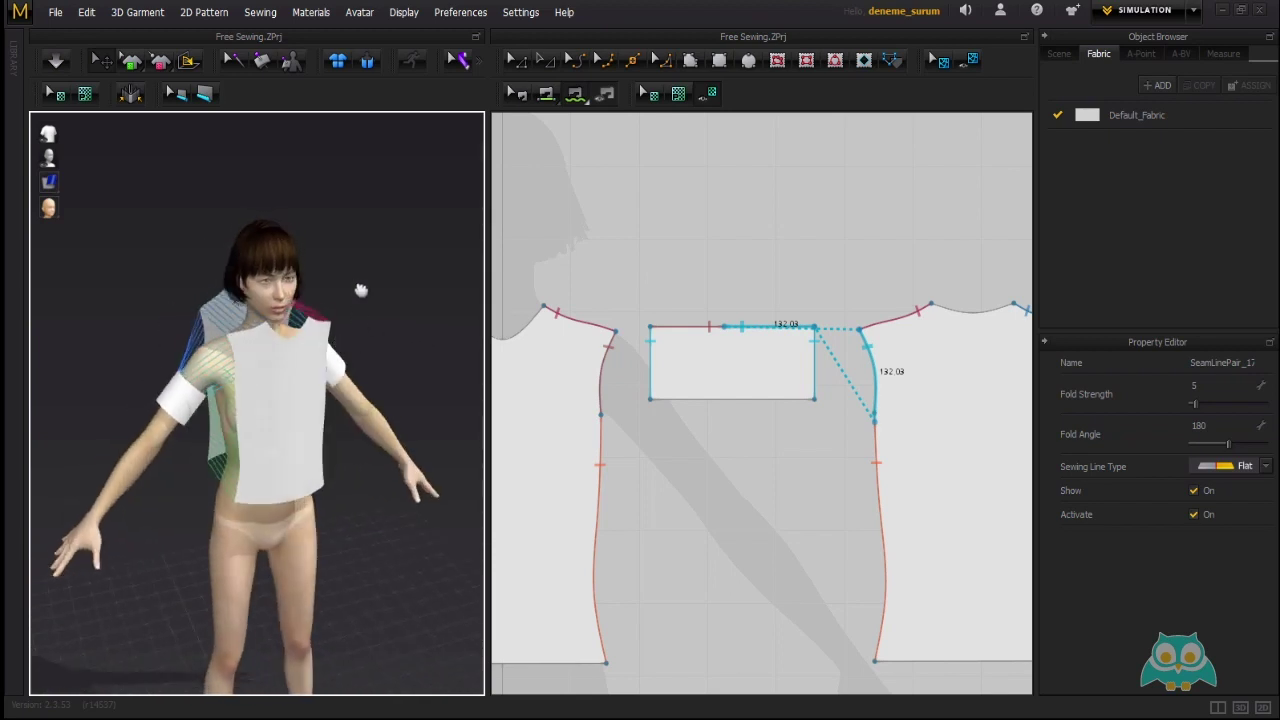
Simulate the garment to drape the sewn shirt on the avatar and view the fit from several angles.
left_click(145, 20)
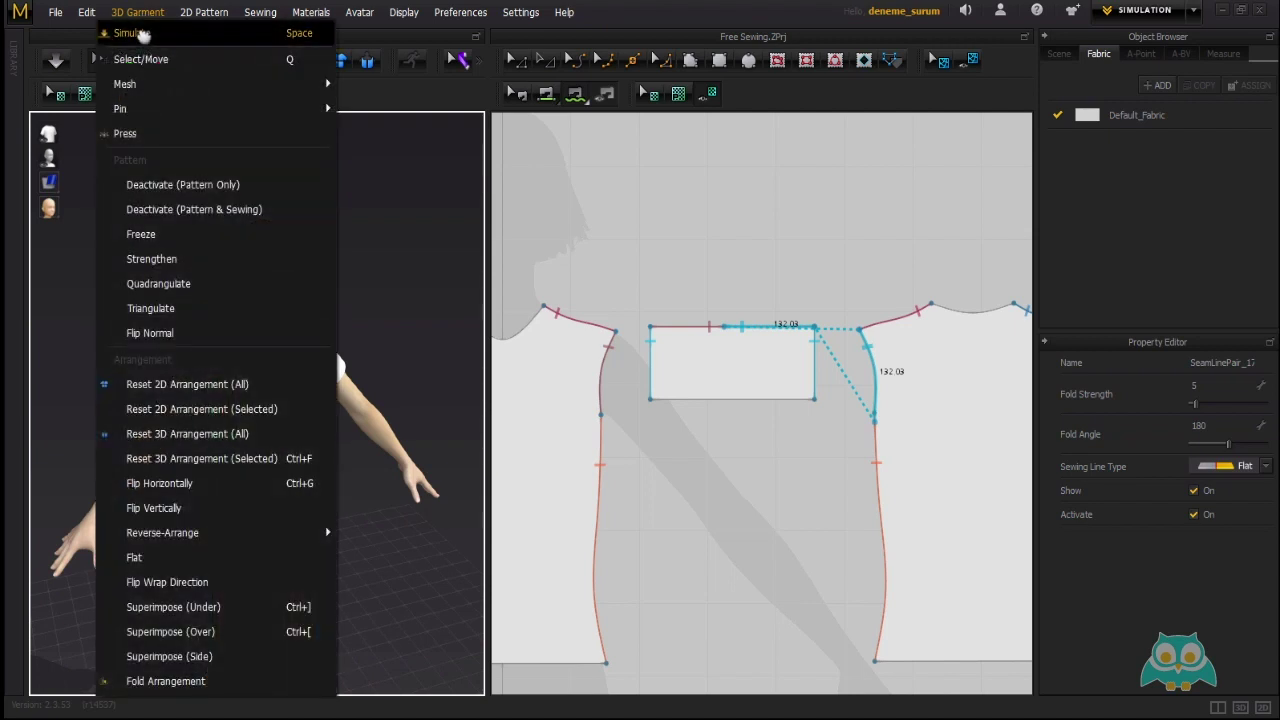
left_click(325, 308)
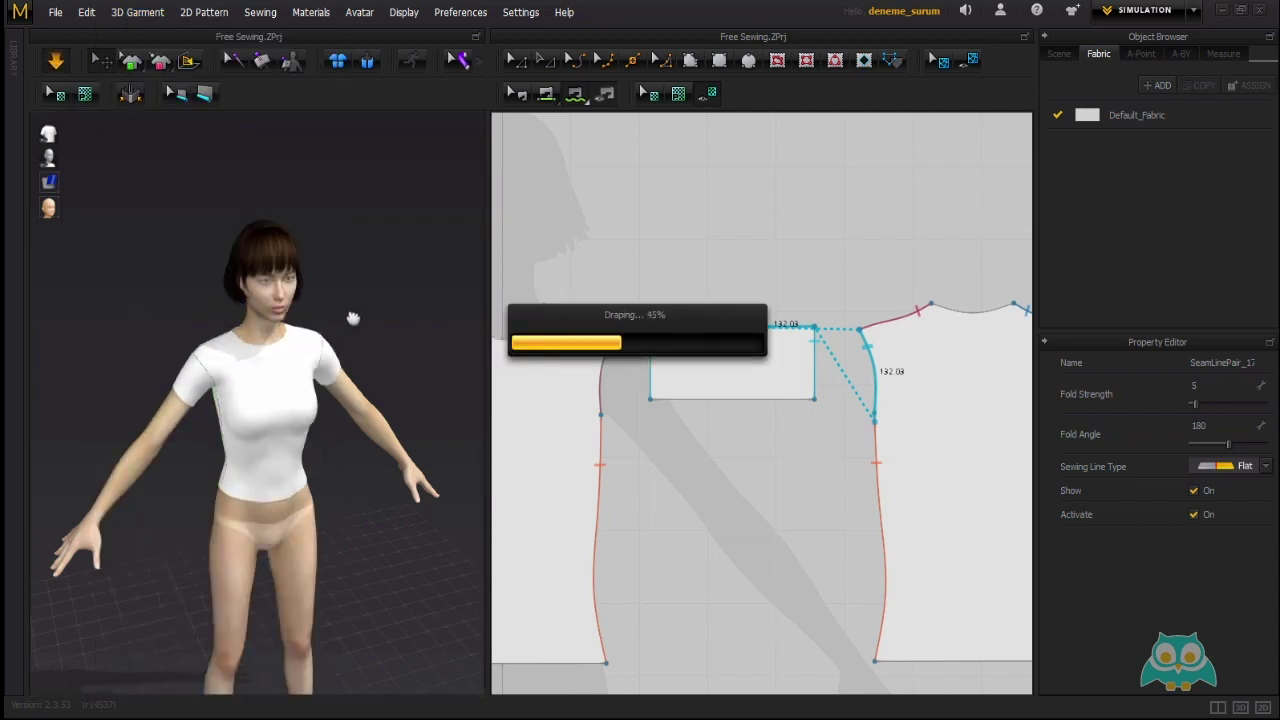
right_click_drag(391, 309, 273, 556)
scroll(204, 456, "up", 2)
scroll(182, 478, "up", 2)
scroll(180, 483, "down", 2)
scroll(273, 556, "down", 4)
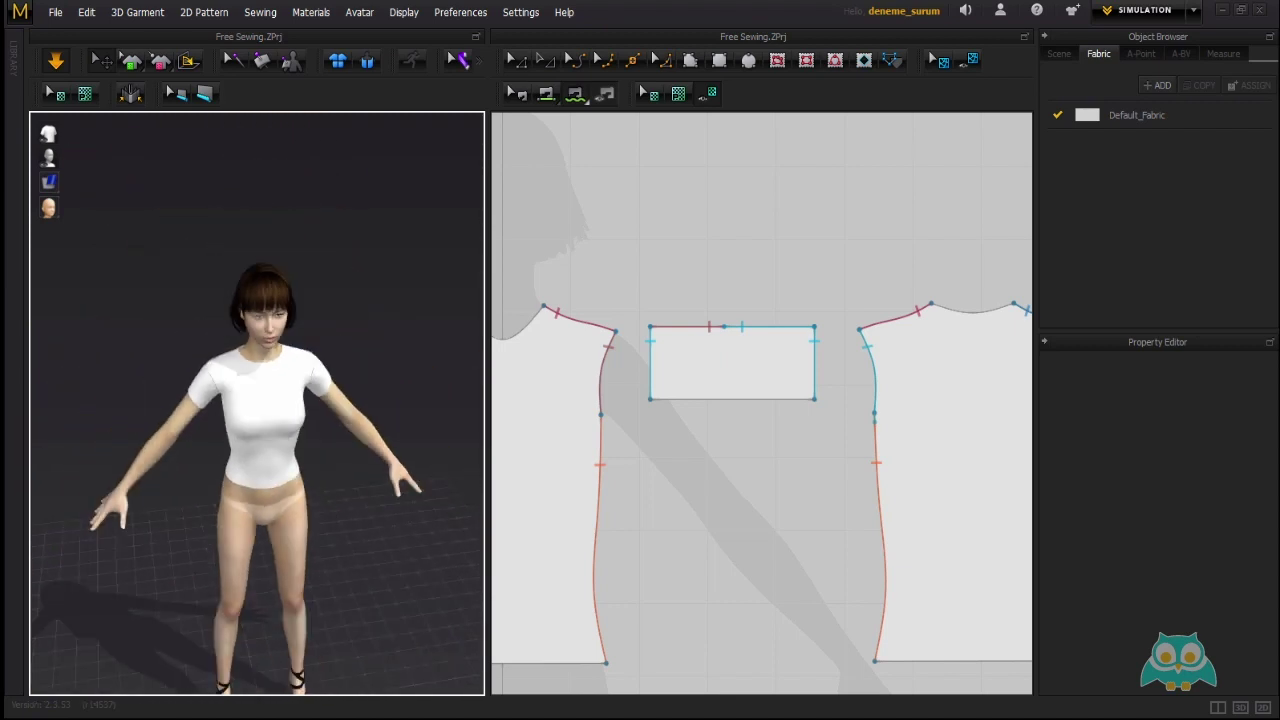
right_click_drag(337, 423, 356, 410)
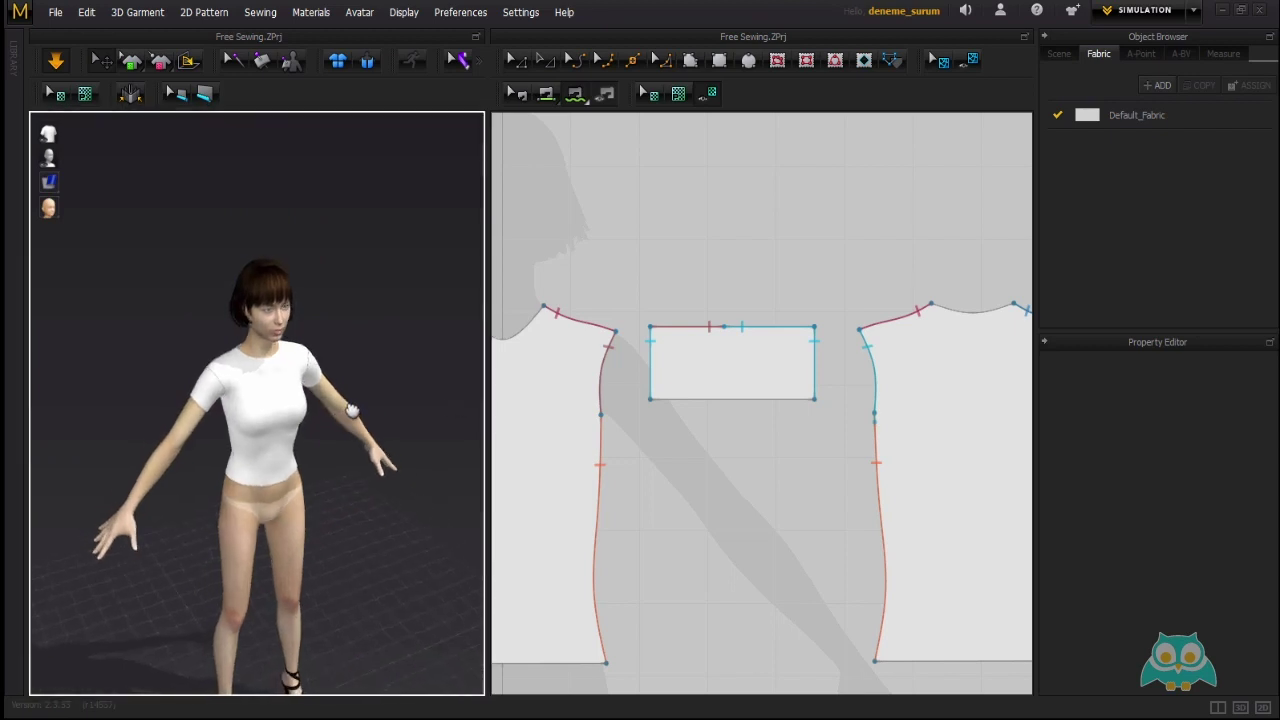
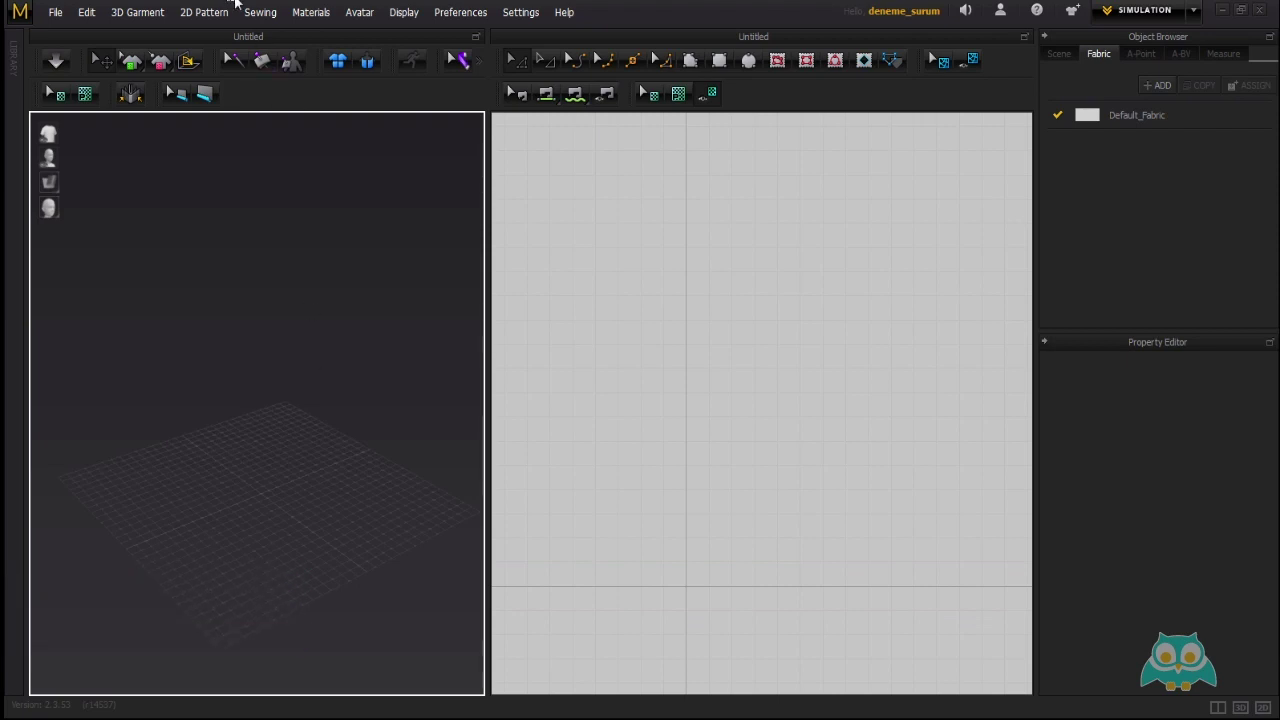
Open the project file 1n from the 35- 1n folder.
left_click(265, 13)
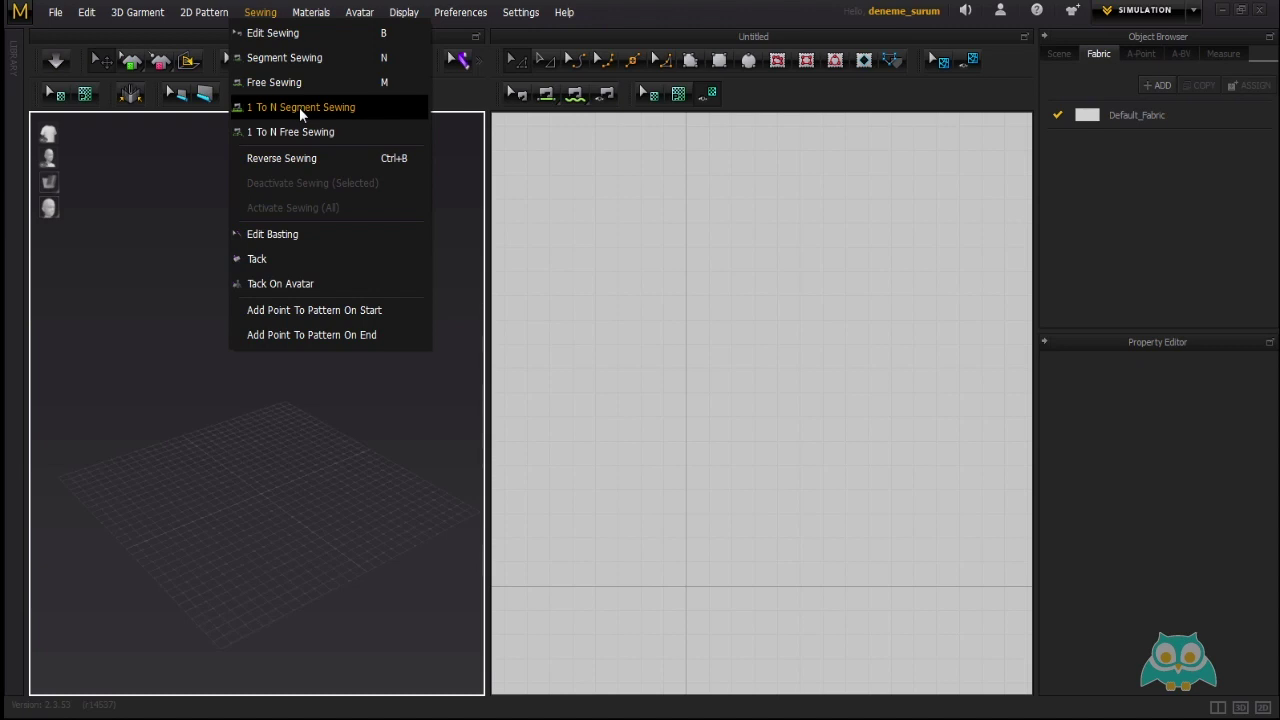
left_click(55, 12)
mouse_move(135, 60)
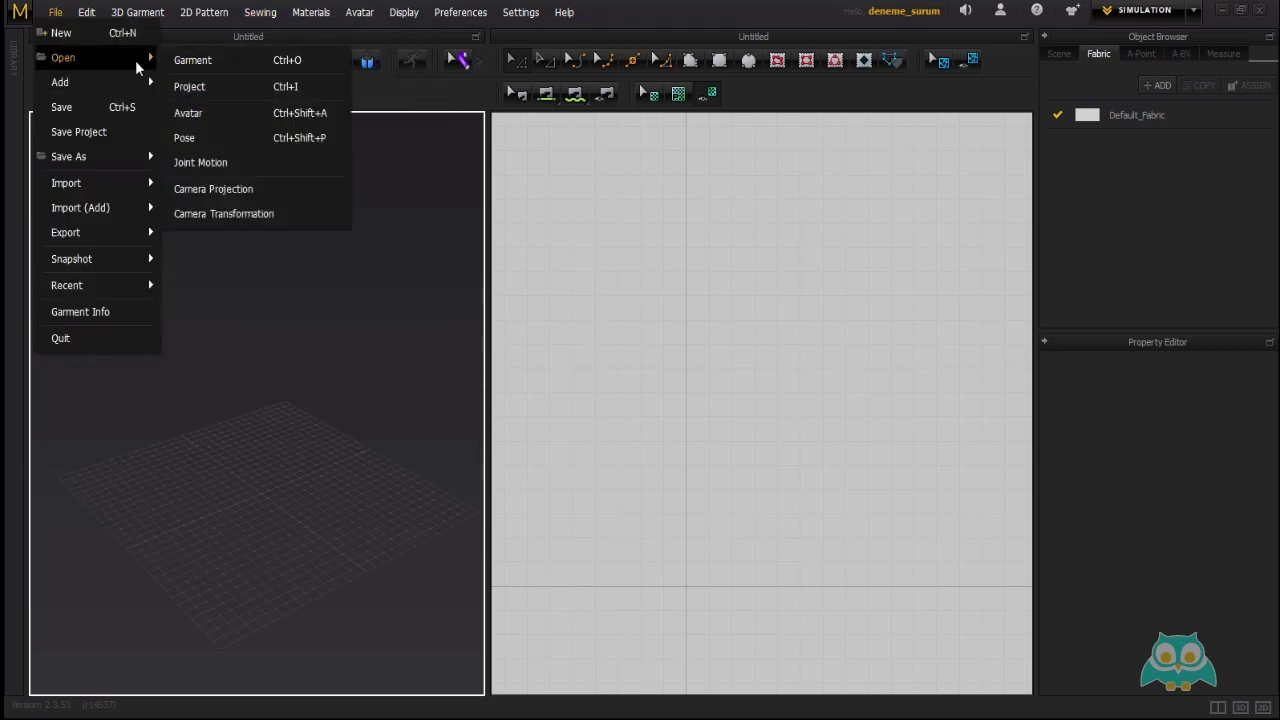
left_click(196, 86)
left_click(634, 387)
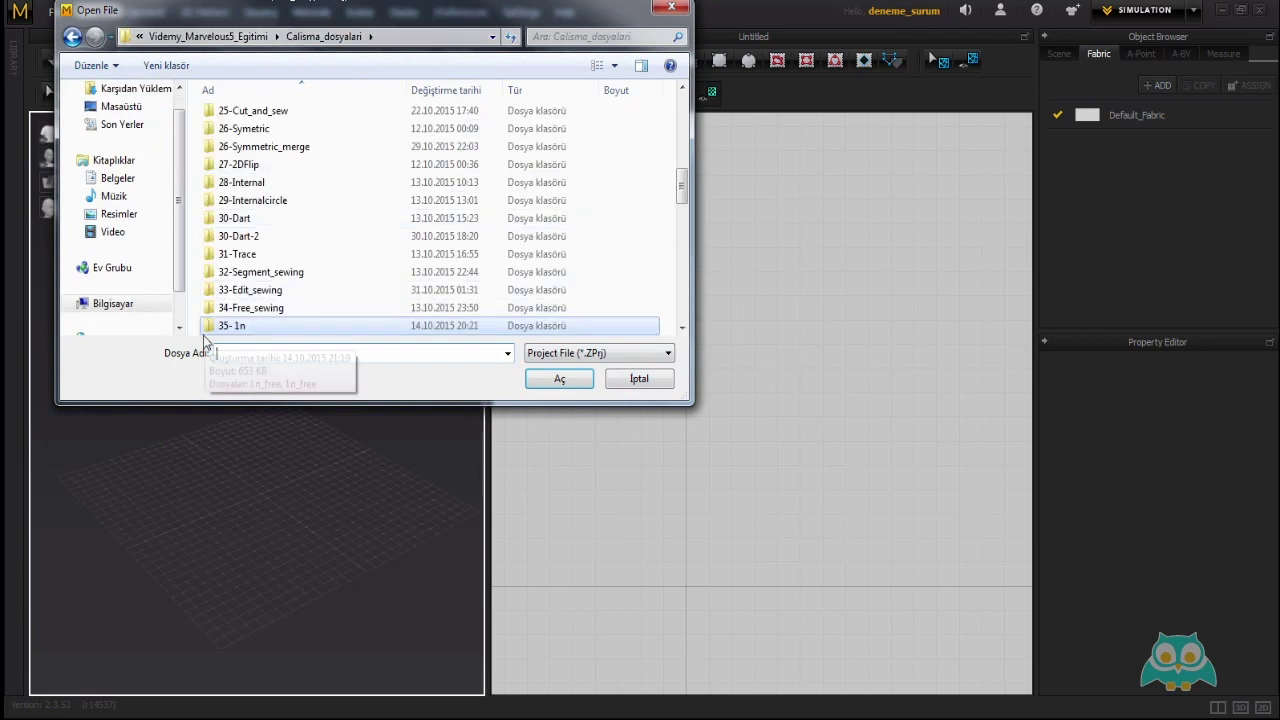
double_click(260, 327)
left_click(220, 115)
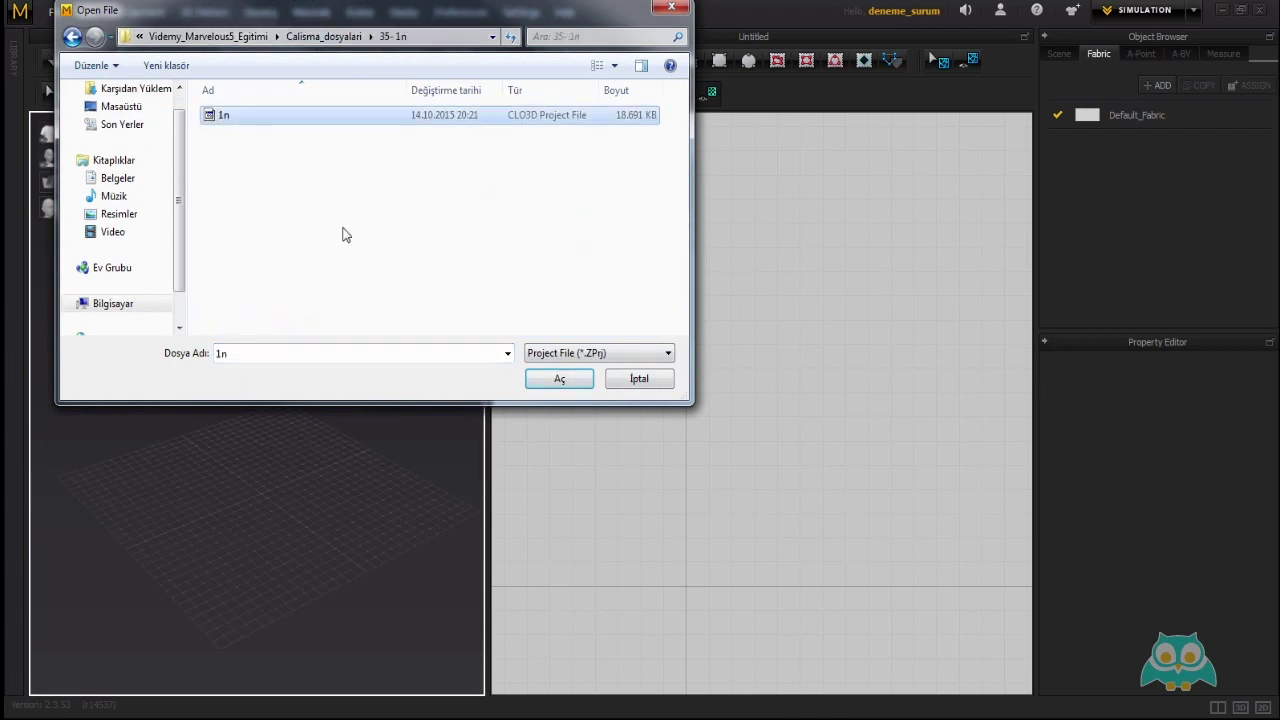
left_click(566, 388)
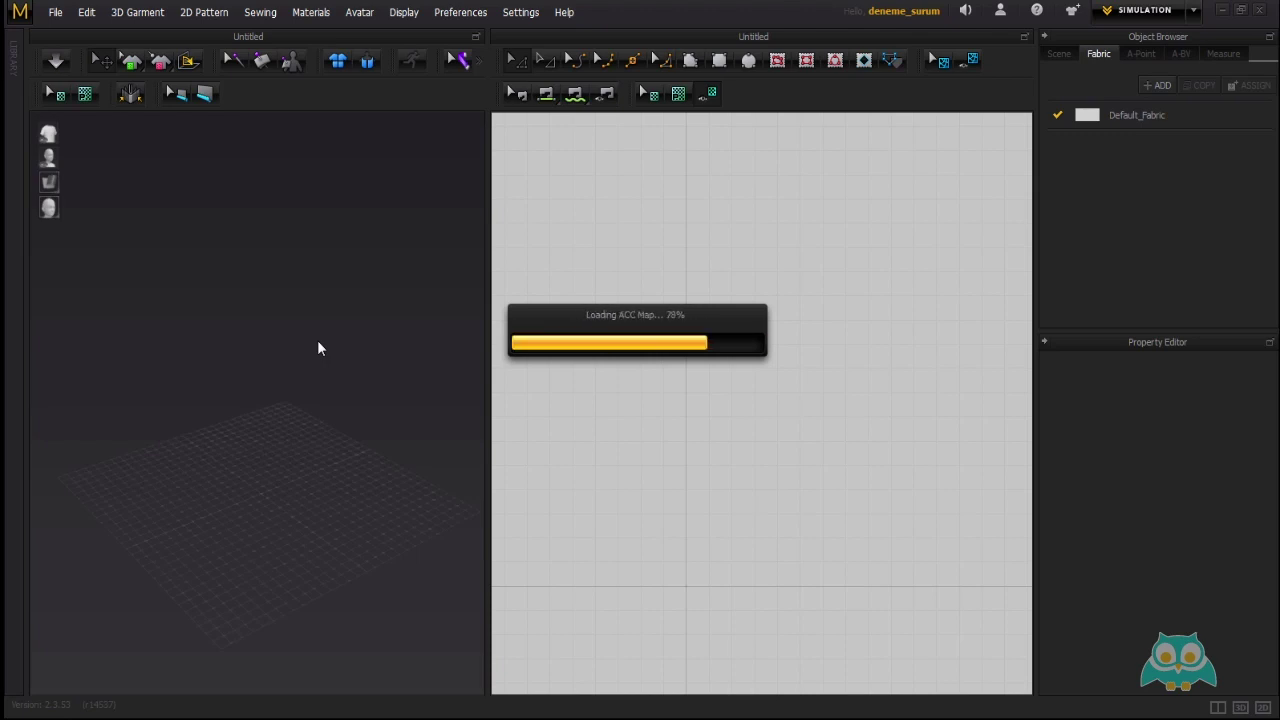
Examine the skirt panels placed around the avatar and select the waistband strip to identify it in the 2D patterns.
mouse_move(316, 360)
right_mouse_down()
mouse_move(206, 383)
mouse_move(305, 376)
right_mouse_up()
middle_click_drag(300, 372, 303, 361)
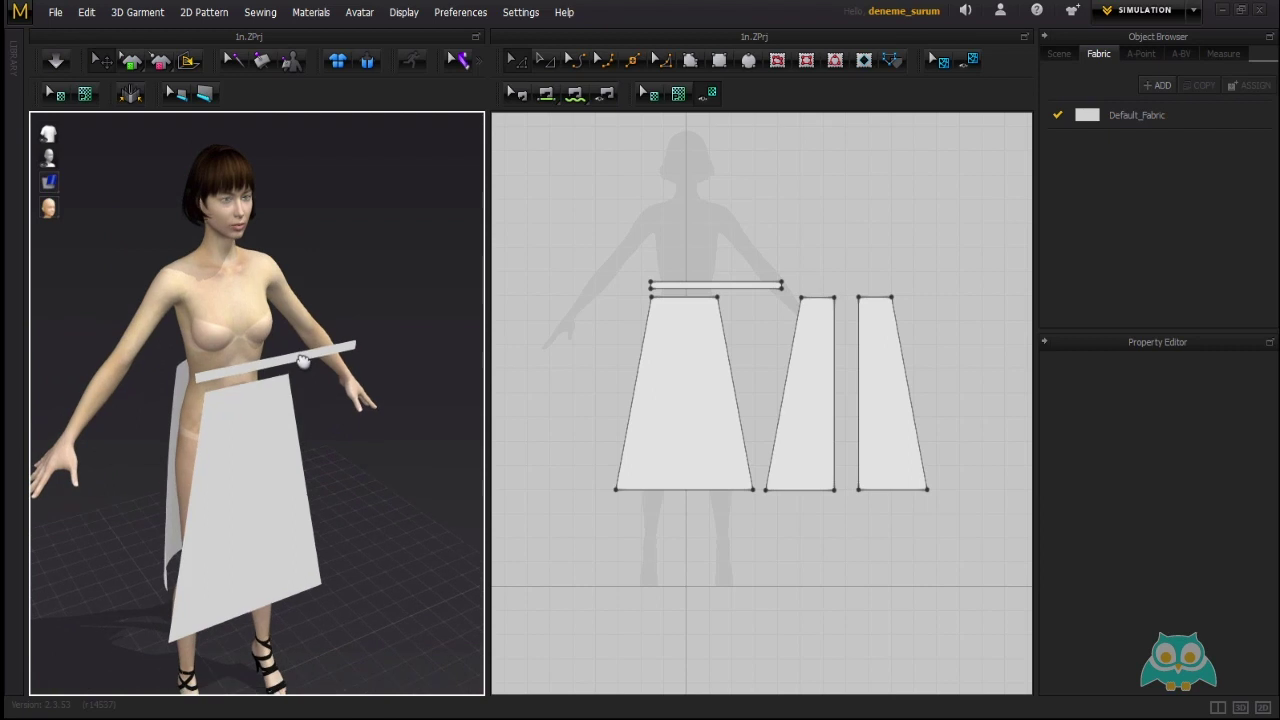
right_click_drag(303, 362, 334, 370)
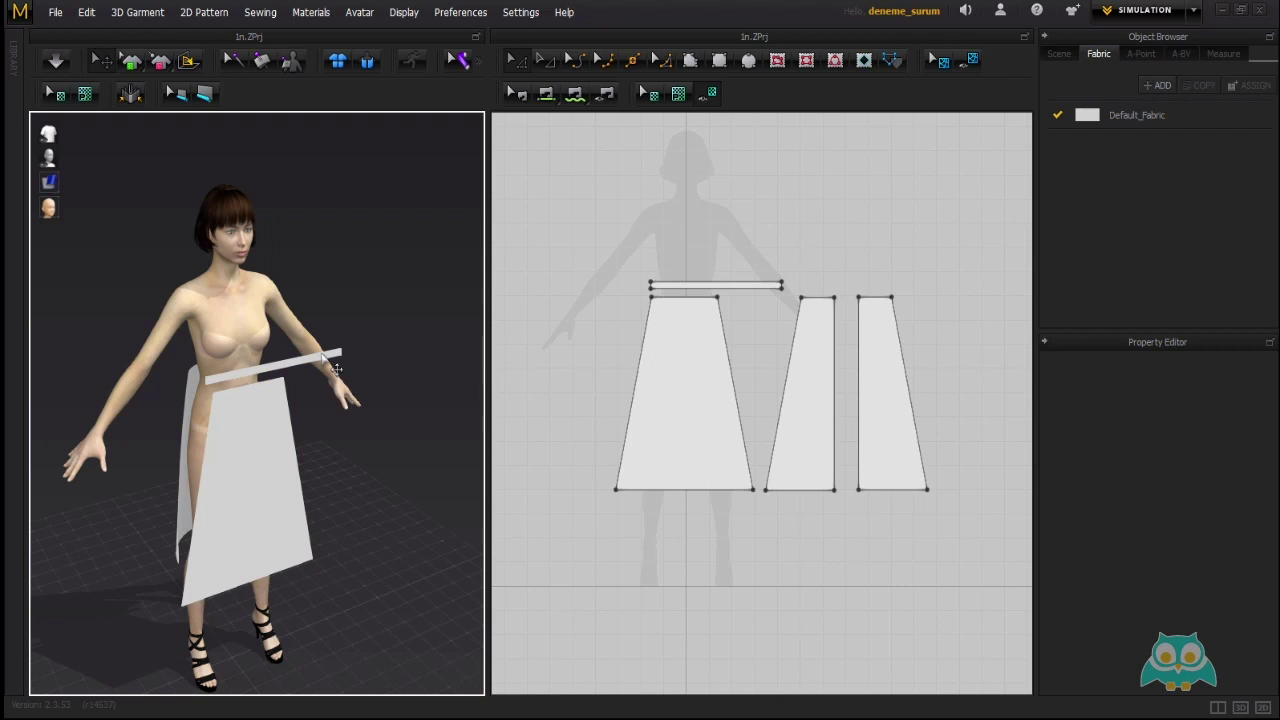
right_click_drag(358, 392, 391, 358)
middle_click_drag(371, 363, 359, 335)
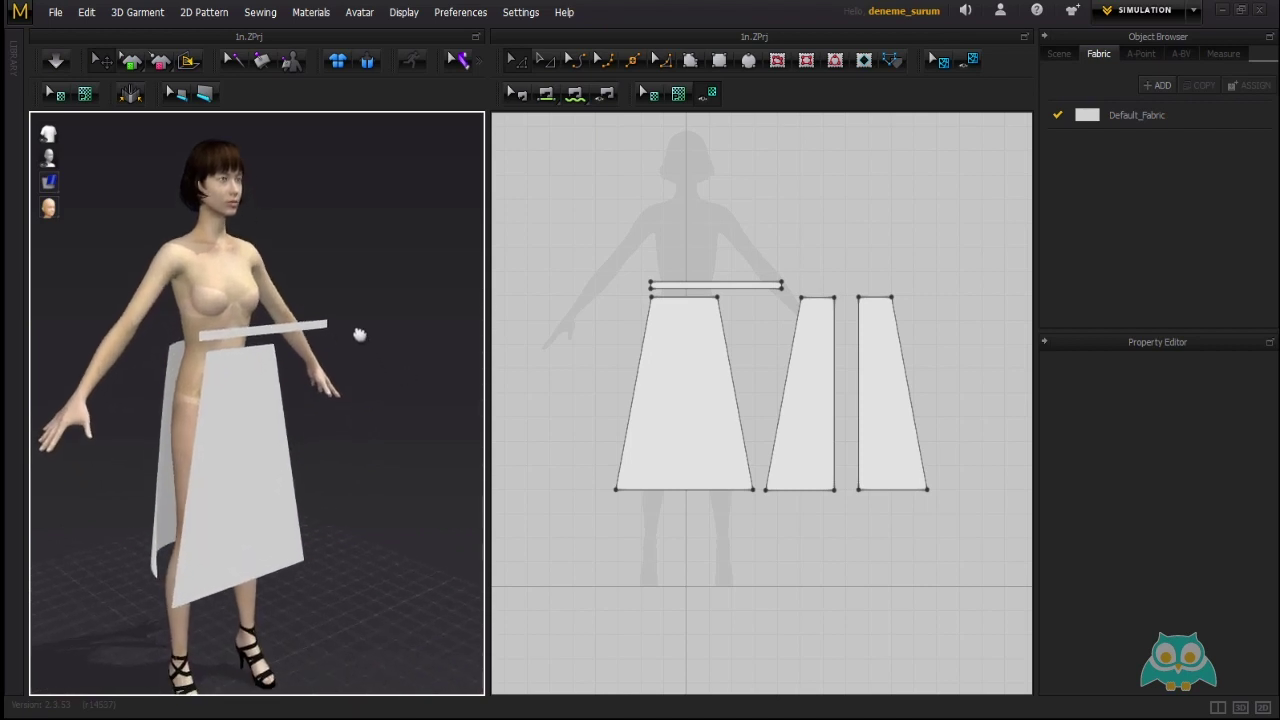
scroll(375, 350, "up", 1)
right_click_drag(386, 360, 283, 356)
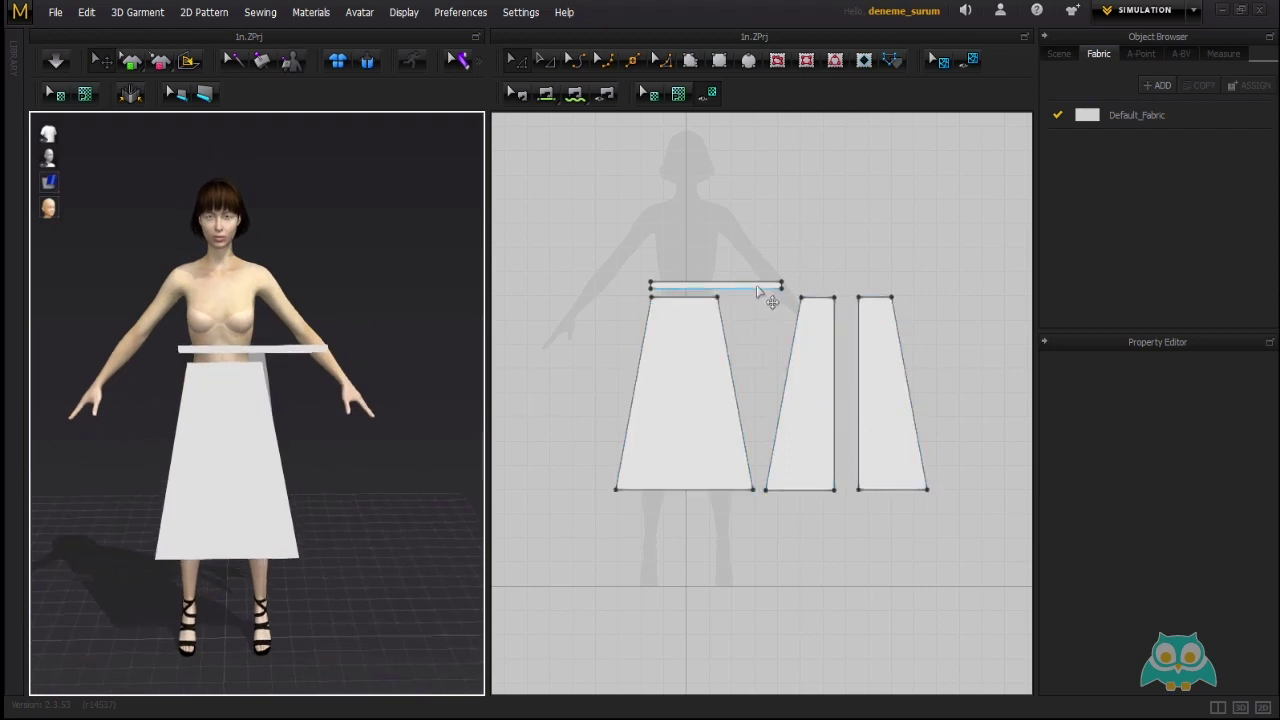
left_click(290, 350)
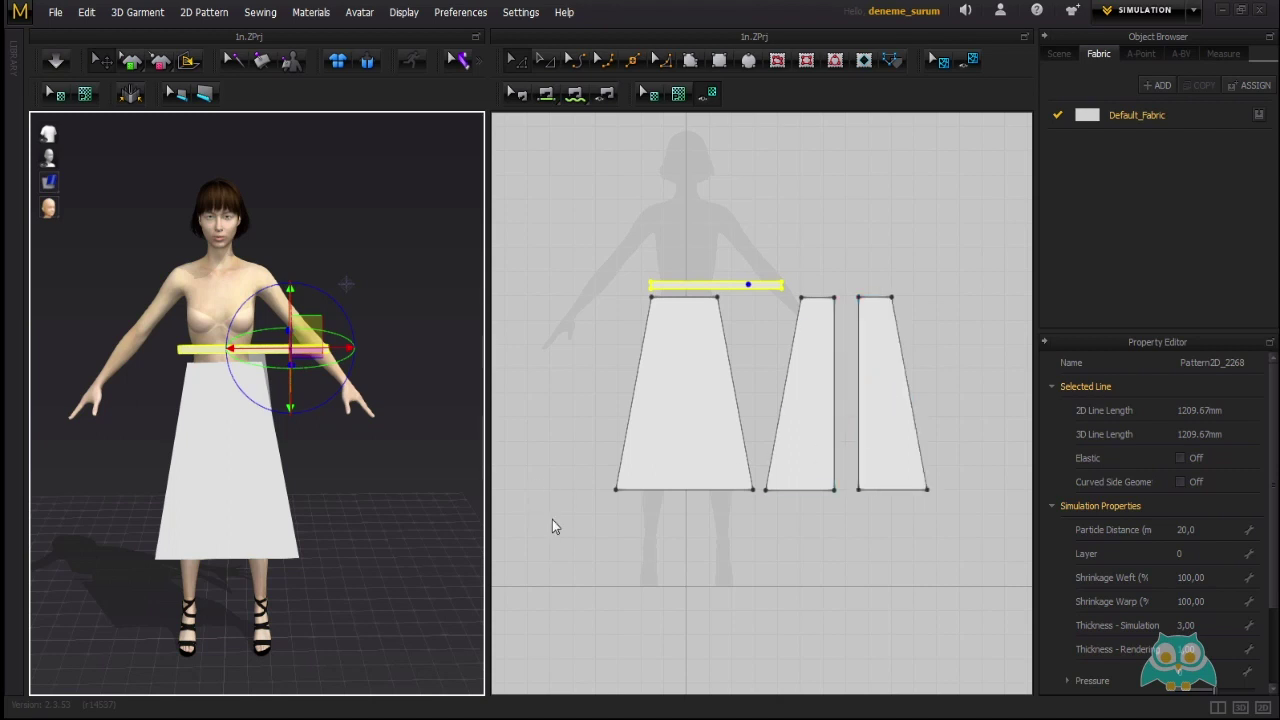
Use Segment Sewing to join the front skirt panel's slanted side edge to the facing slanted edge of the adjacent back panel.
left_click(259, 12)
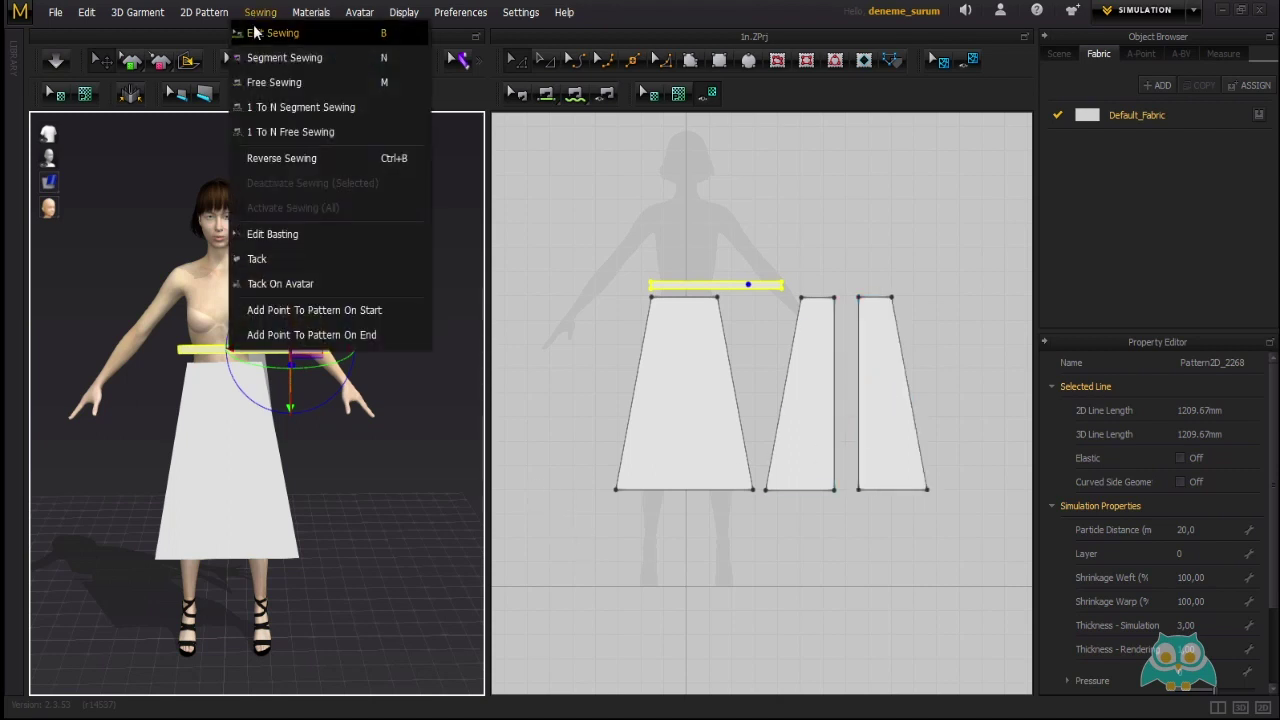
left_click(308, 58)
right_click_drag(372, 462, 320, 398)
scroll(280, 462, "down", 2)
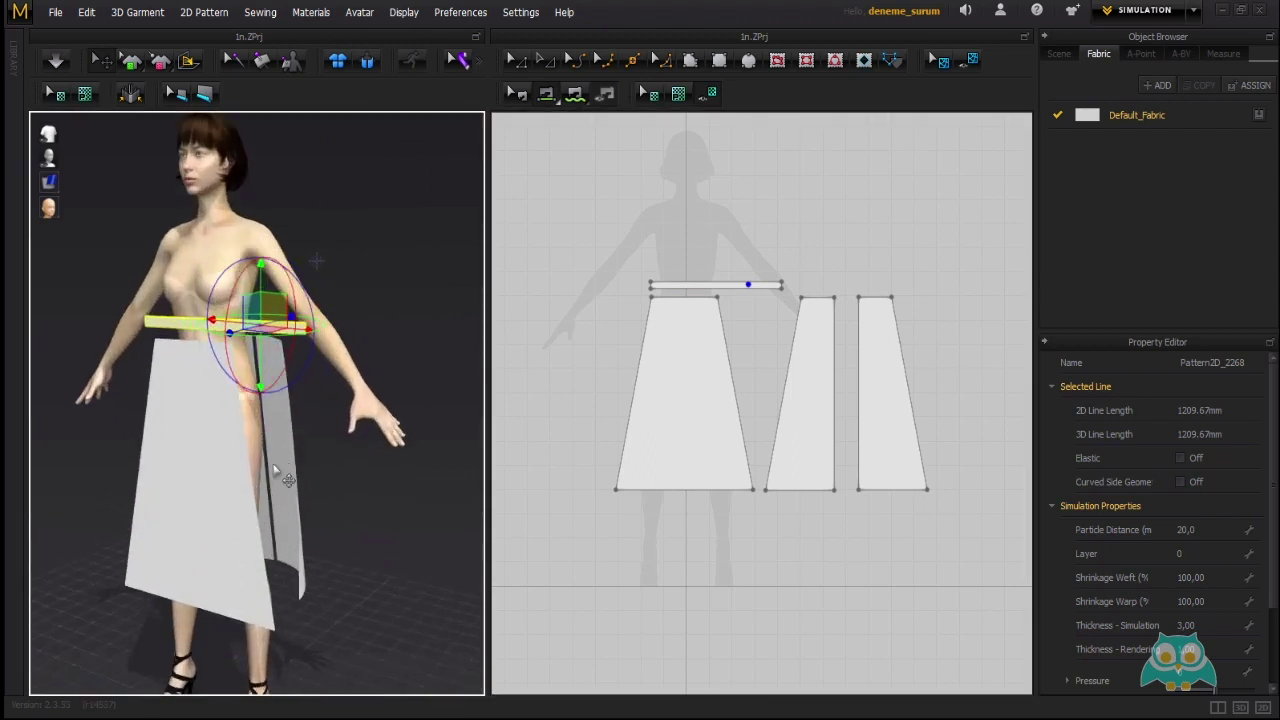
left_click(246, 468)
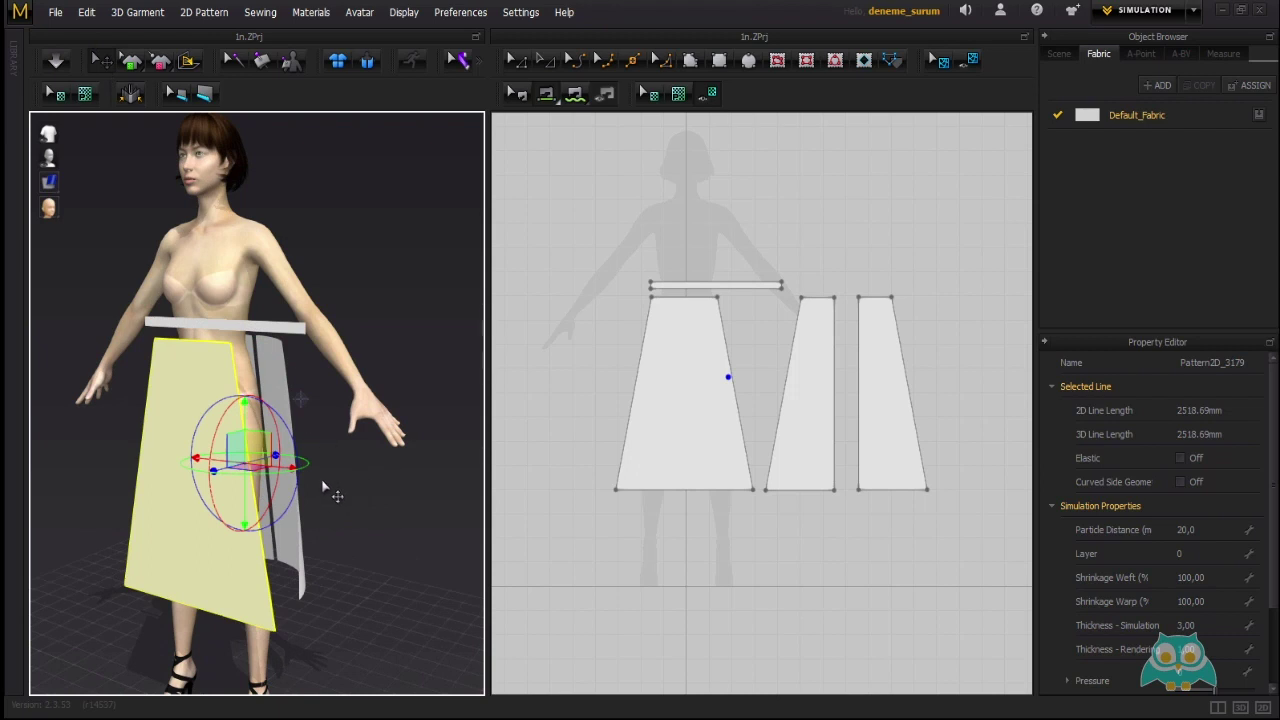
right_click_drag(338, 497, 160, 478)
right_click_drag(251, 514, 272, 520)
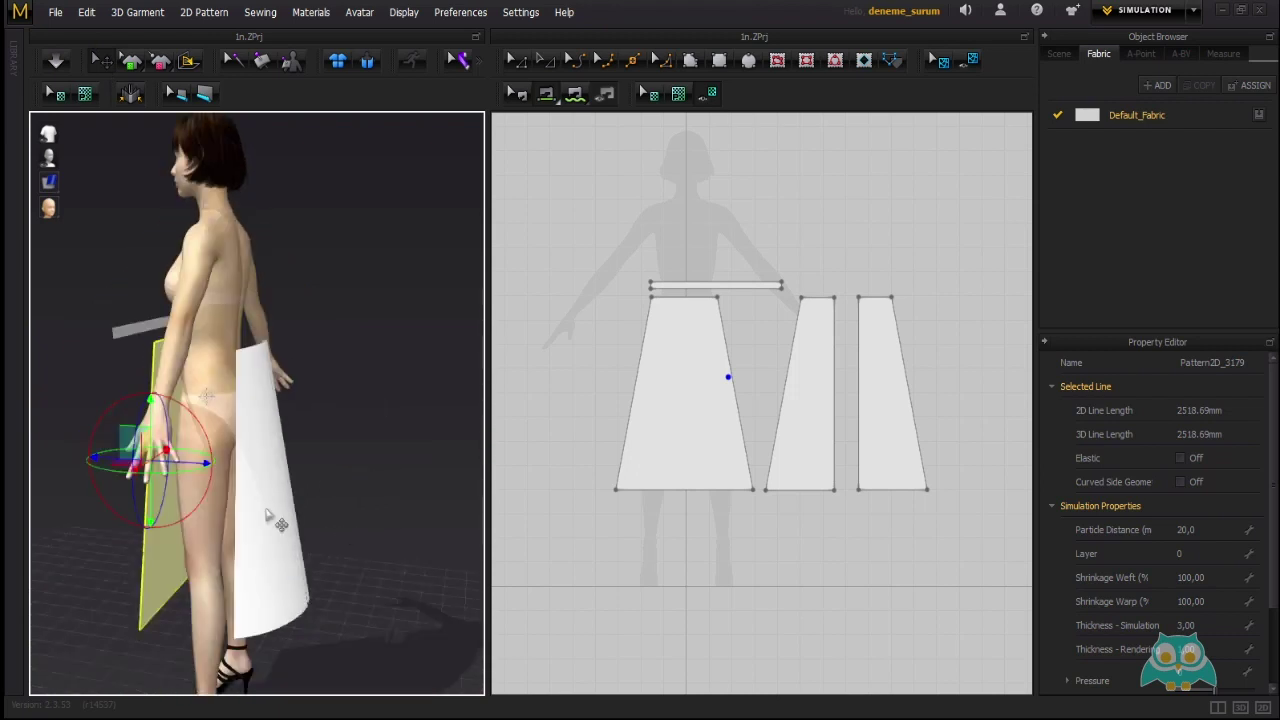
left_click(258, 503)
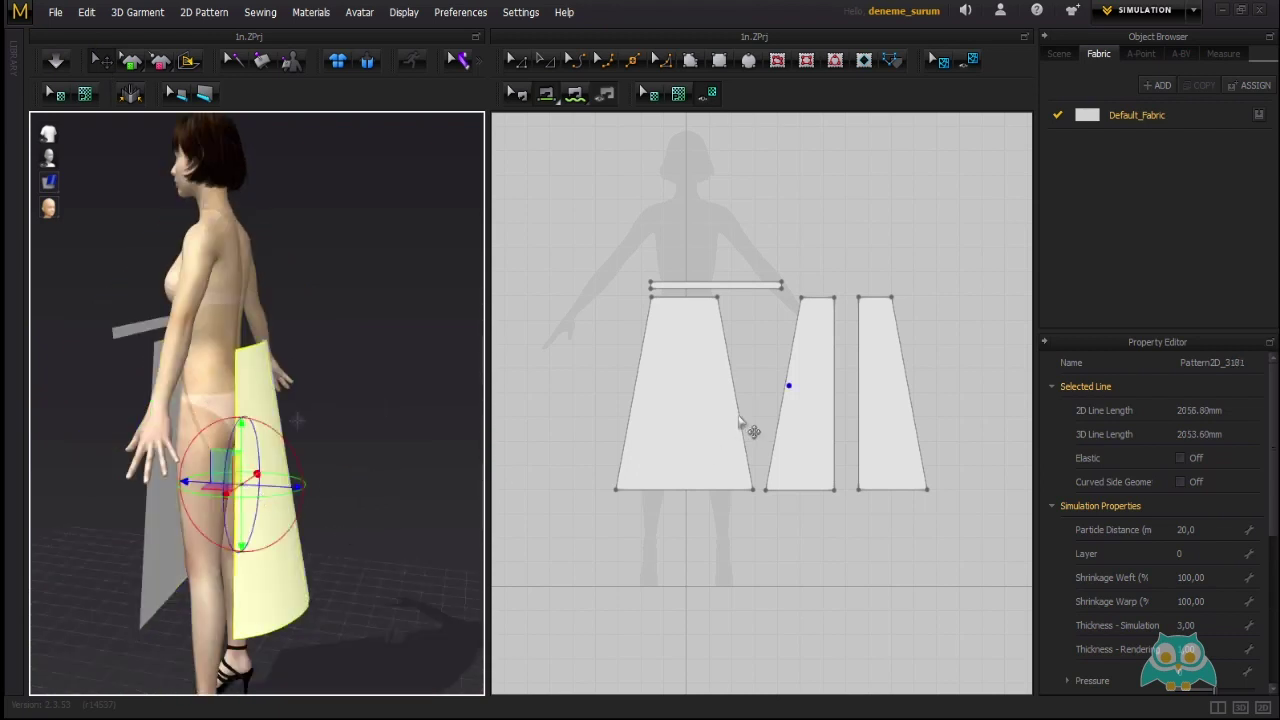
left_click(737, 344)
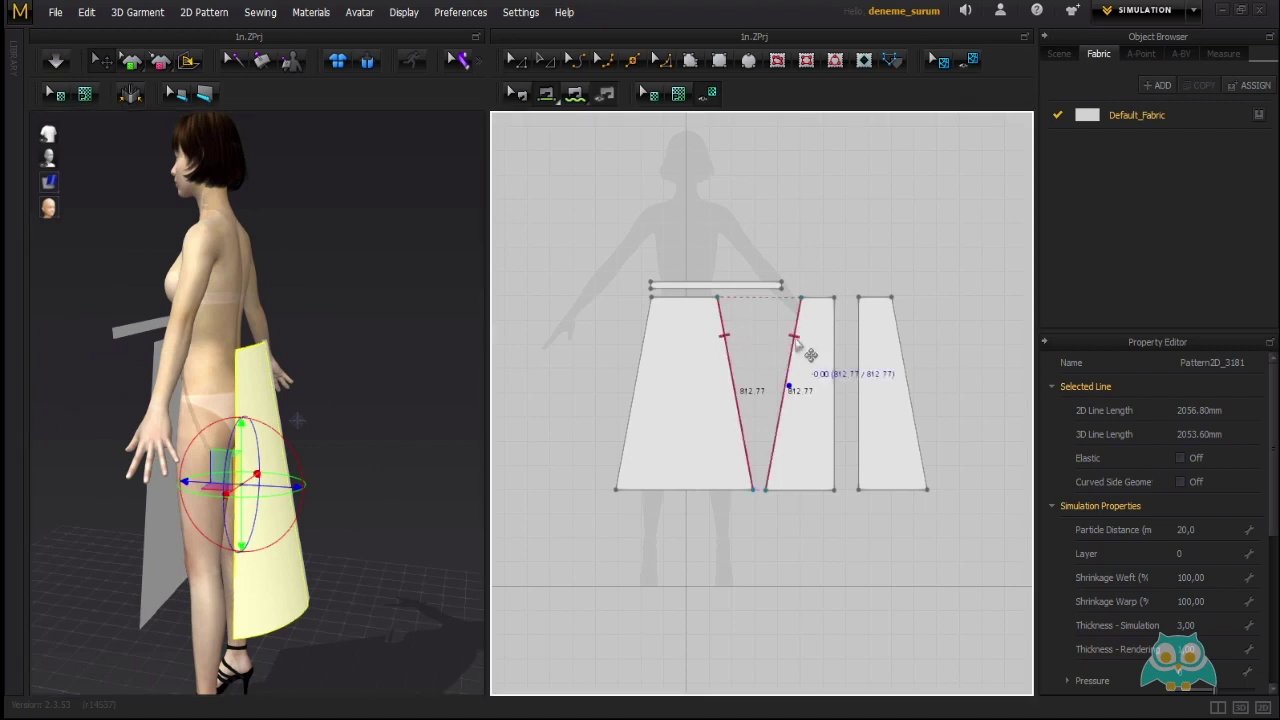
left_click(809, 354)
Segment-sew the front panel's other slanted side edge to the outer slanted edge of the far back panel.
right_click_drag(242, 467, 390, 478)
left_click(216, 444)
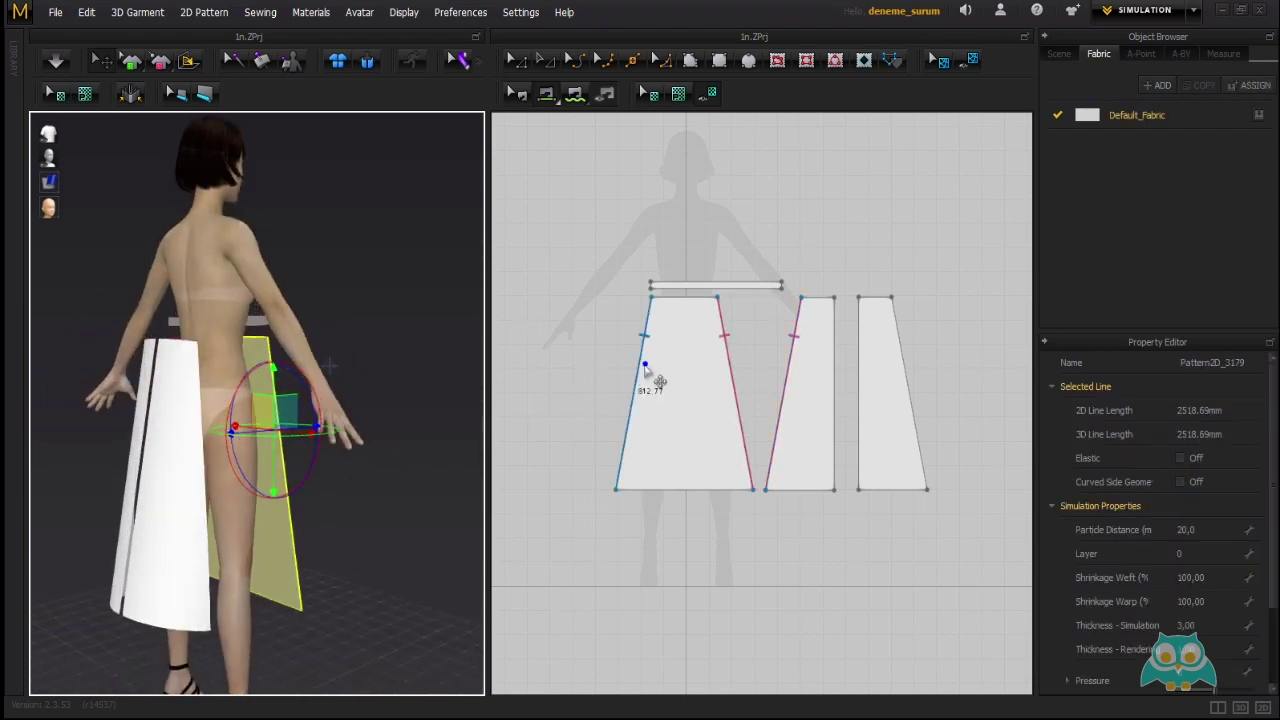
right_click_drag(310, 447, 262, 500)
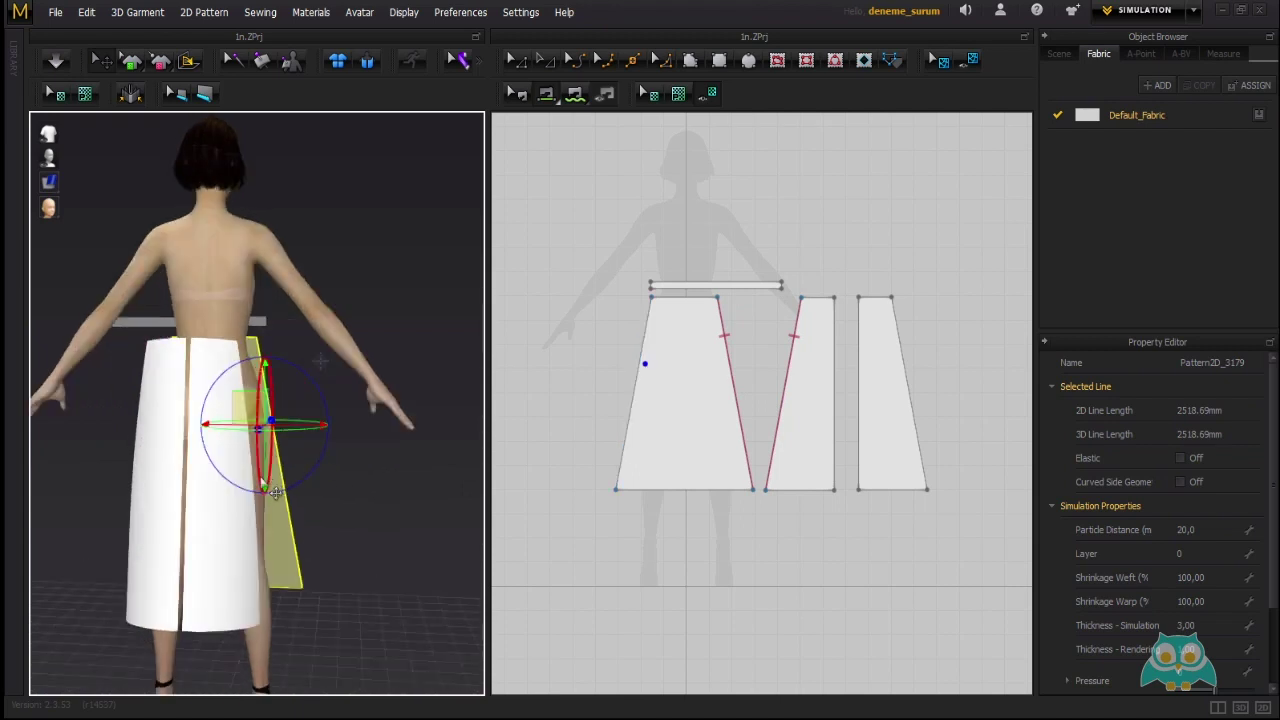
left_click(254, 513)
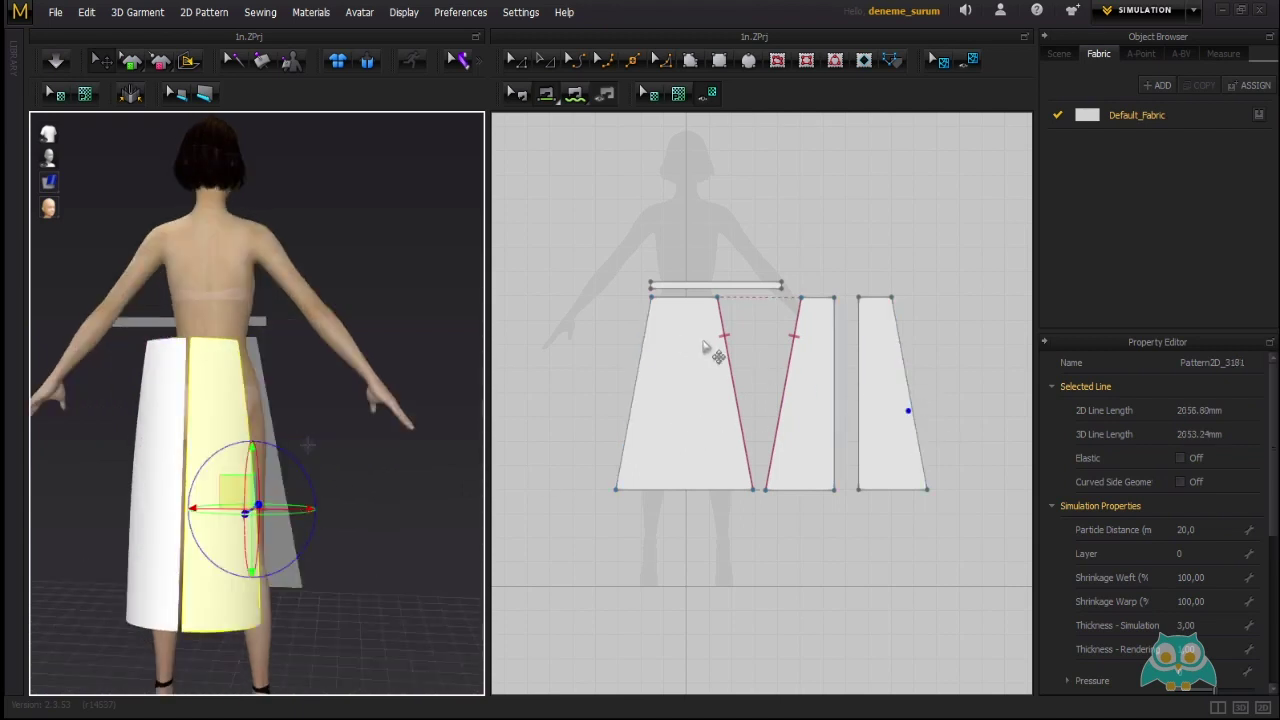
left_click(638, 460)
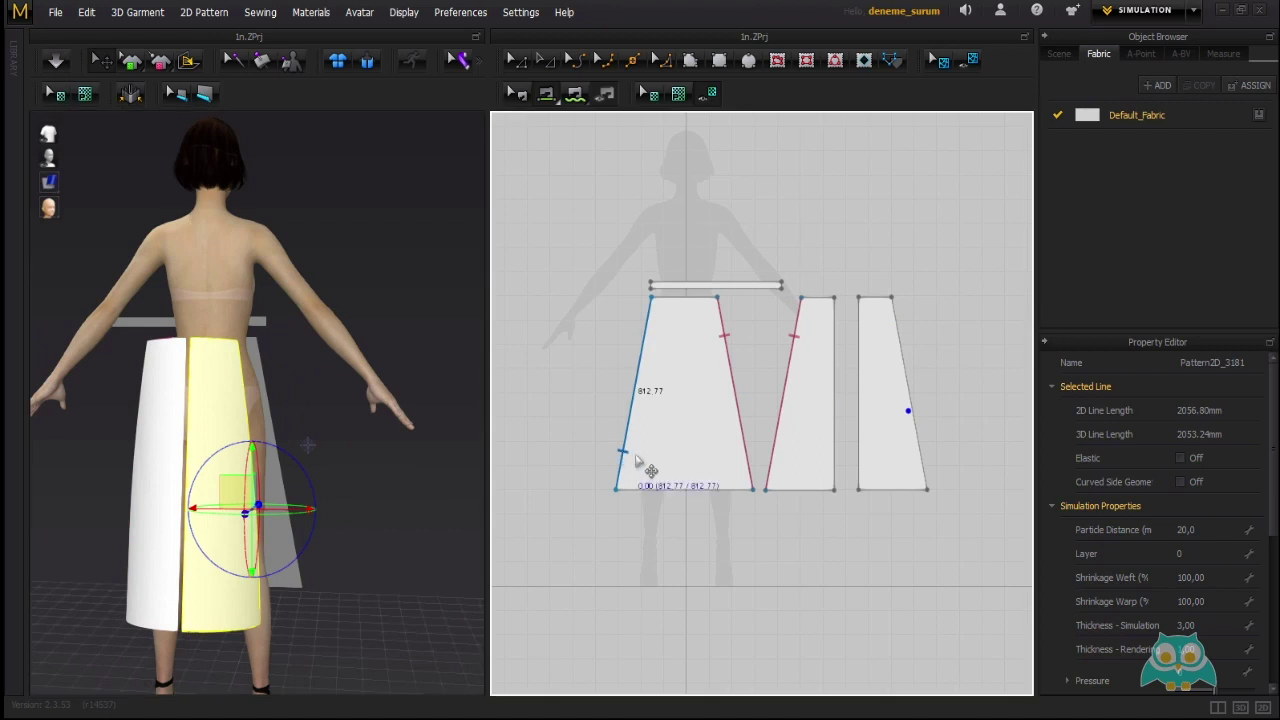
left_click(917, 465)
Segment-sew the straight centre-back edges of the two back skirt panels together.
mouse_move(355, 422)
right_mouse_down()
mouse_move(247, 430)
mouse_move(352, 428)
right_mouse_up()
right_click_drag(186, 378, 199, 361)
scroll(212, 375, "up", 3)
left_click(164, 379)
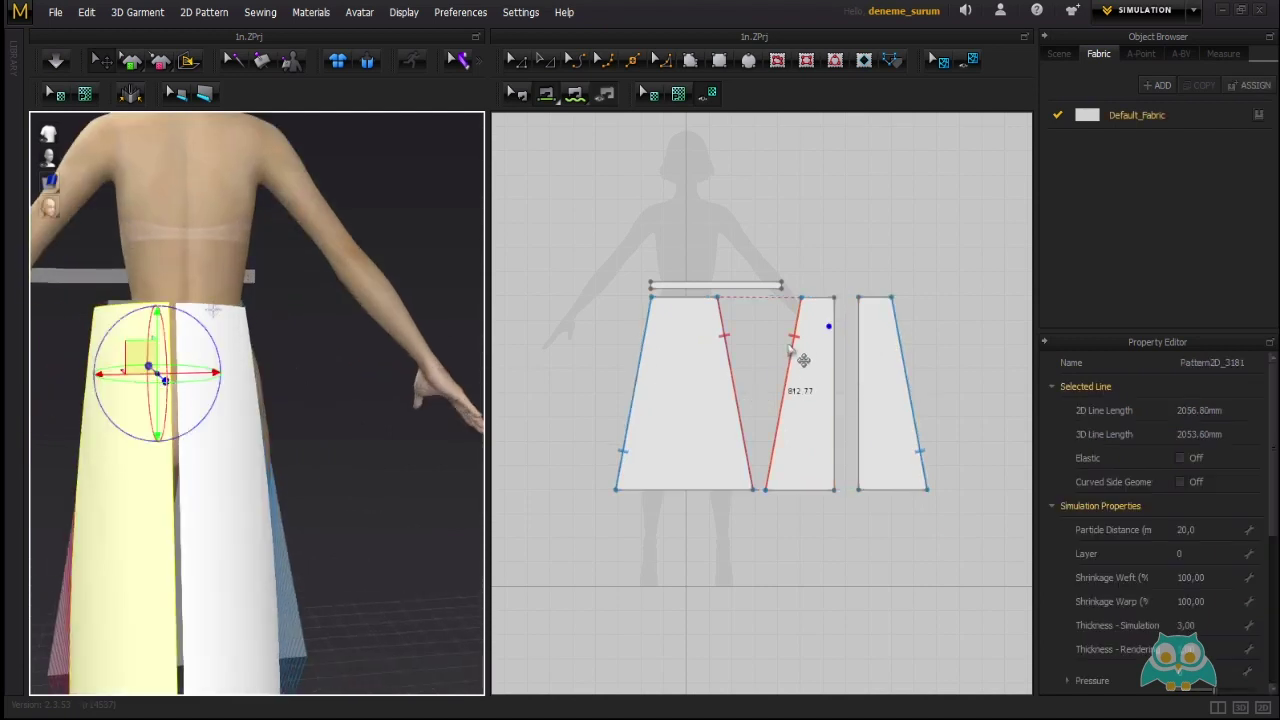
left_click(300, 420)
left_click(189, 380)
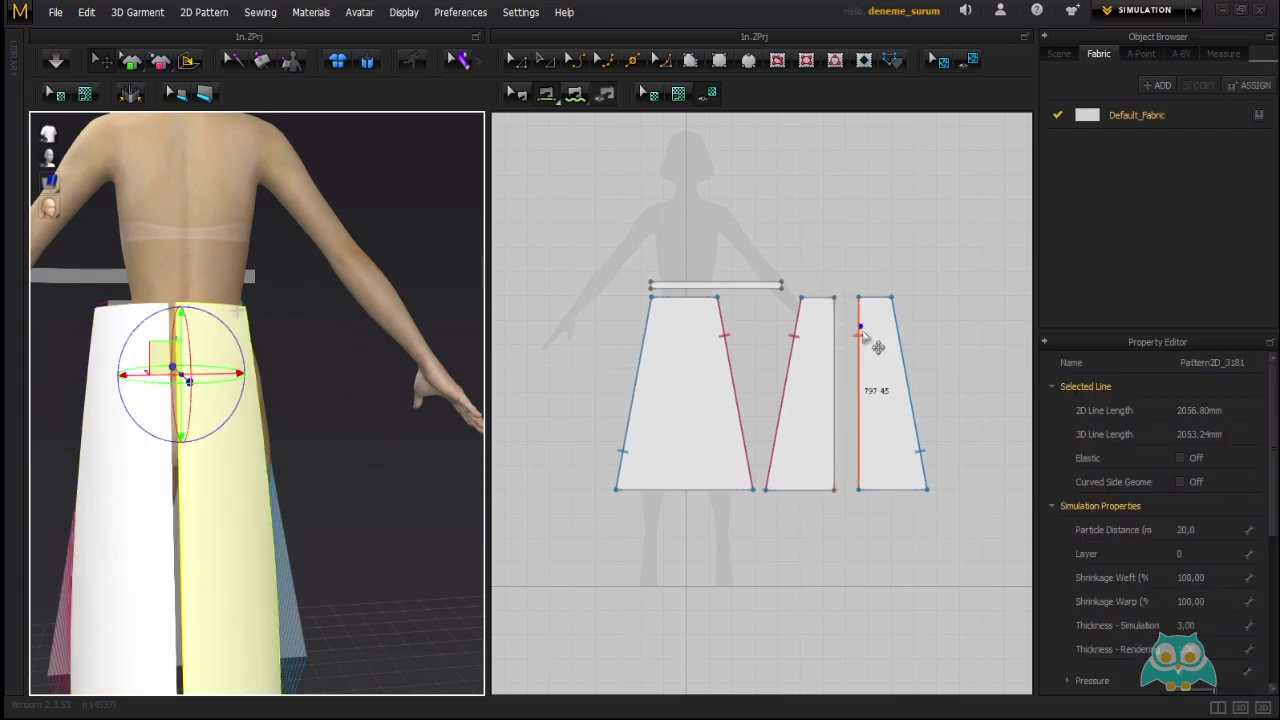
left_click(834, 345, "shift")
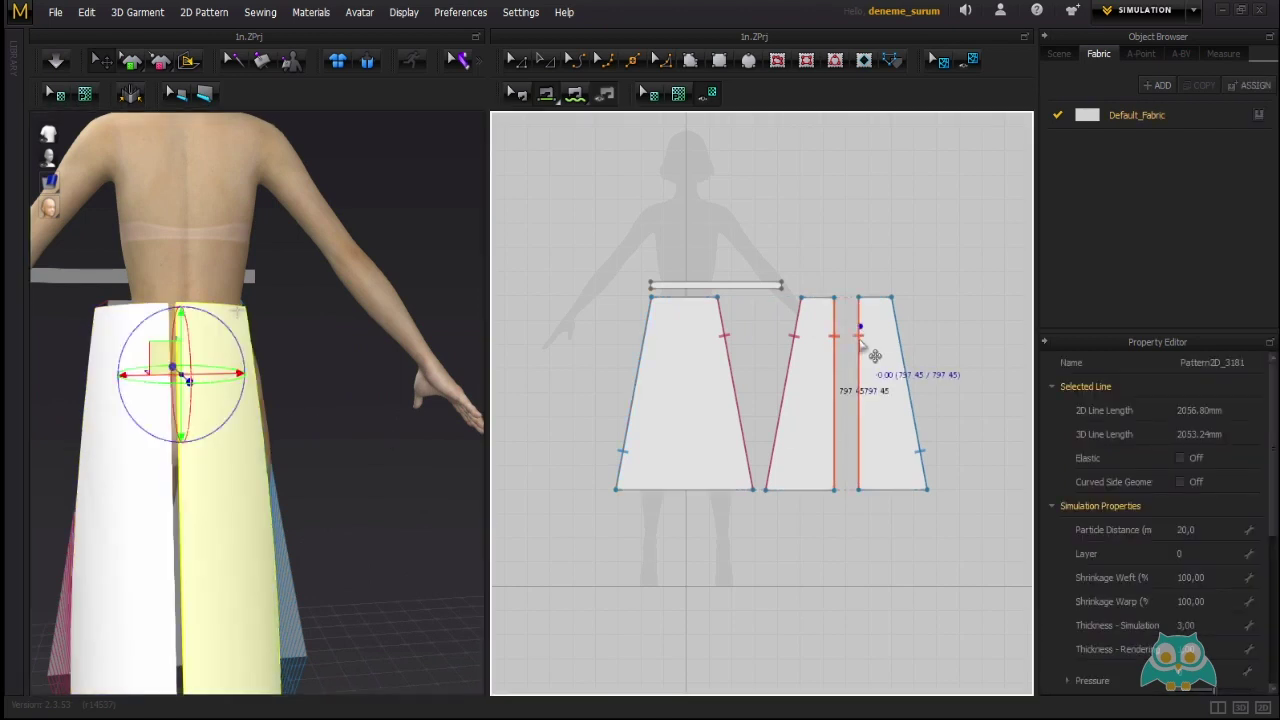
left_click(859, 335)
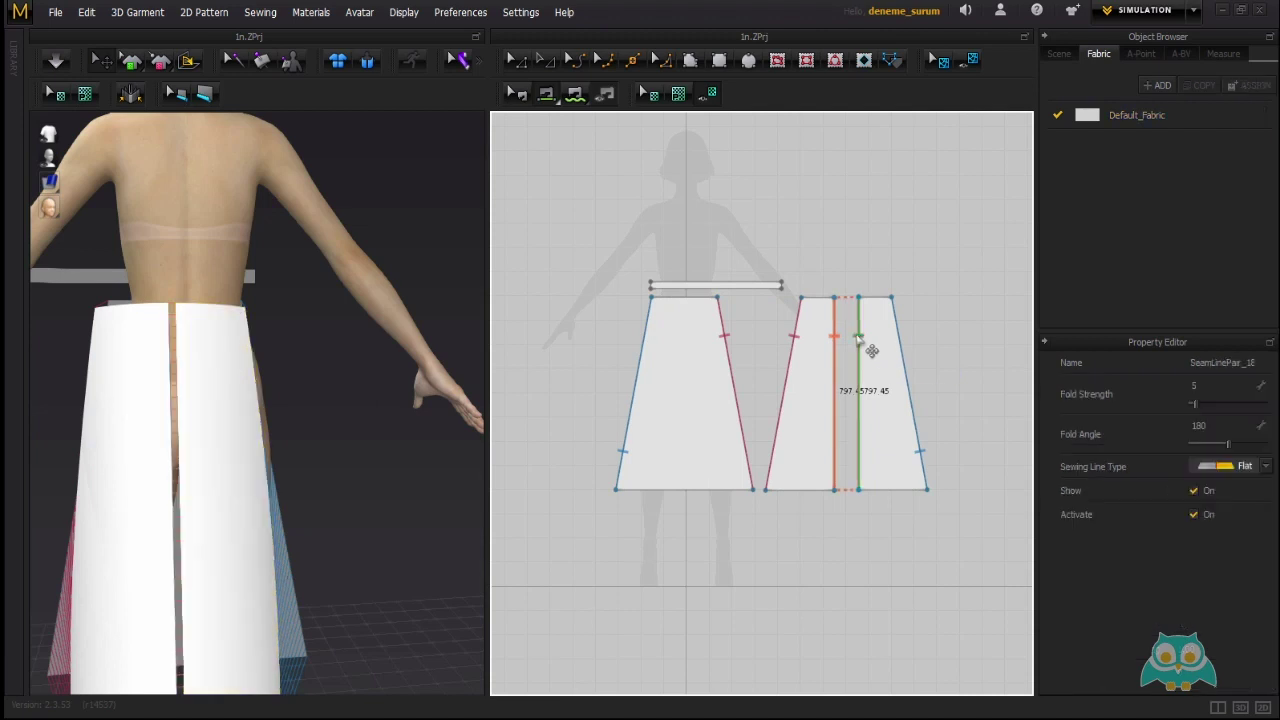
Start a 1 To N Segment Sewing seam with the waistband's lower edge as the single side.
right_click_drag(386, 449, 263, 374)
right_click_drag(198, 296, 322, 306)
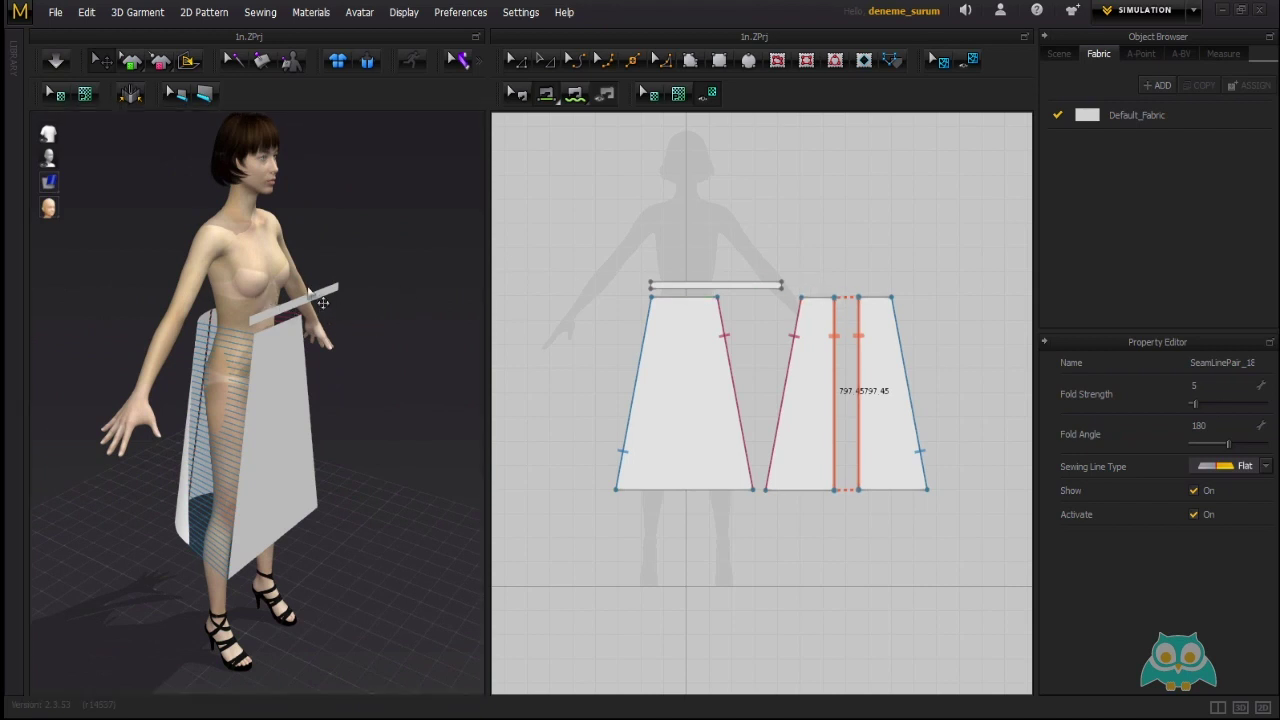
right_click_drag(308, 288, 277, 253)
left_click(260, 13)
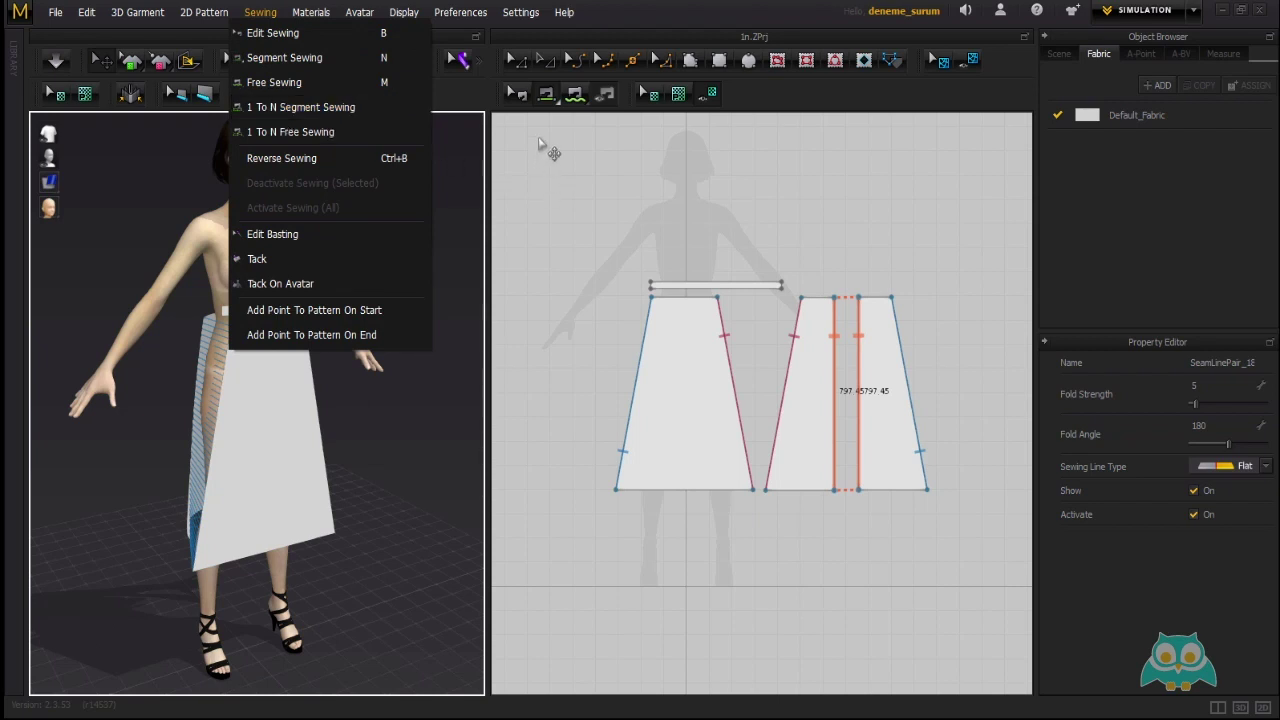
left_click(550, 99)
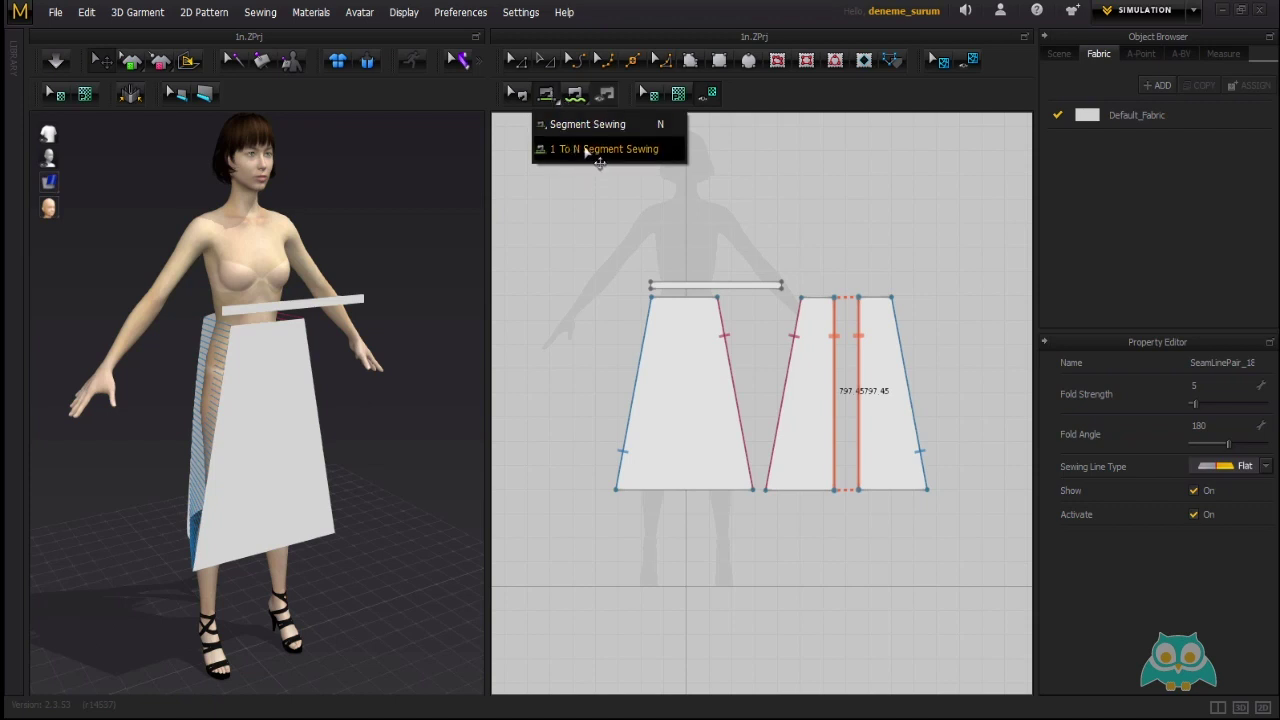
left_click(546, 99)
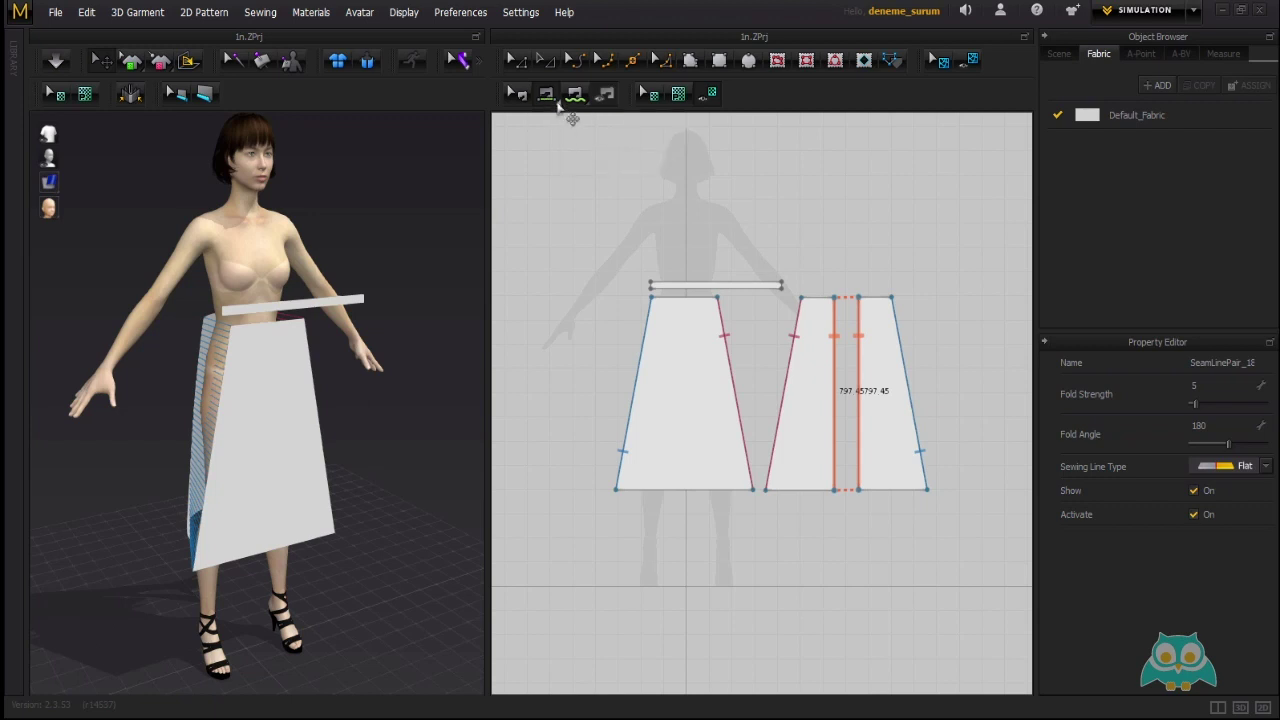
left_click(261, 13)
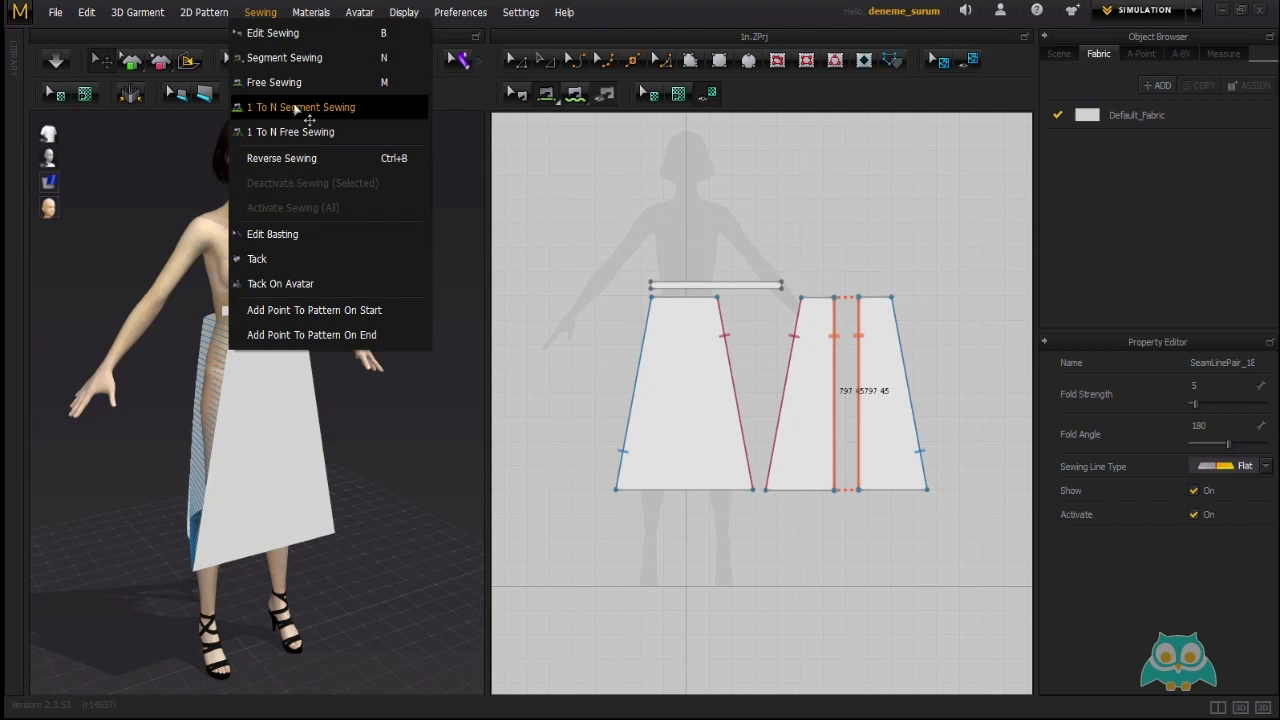
left_click(297, 106)
scroll(685, 296, "up", 3)
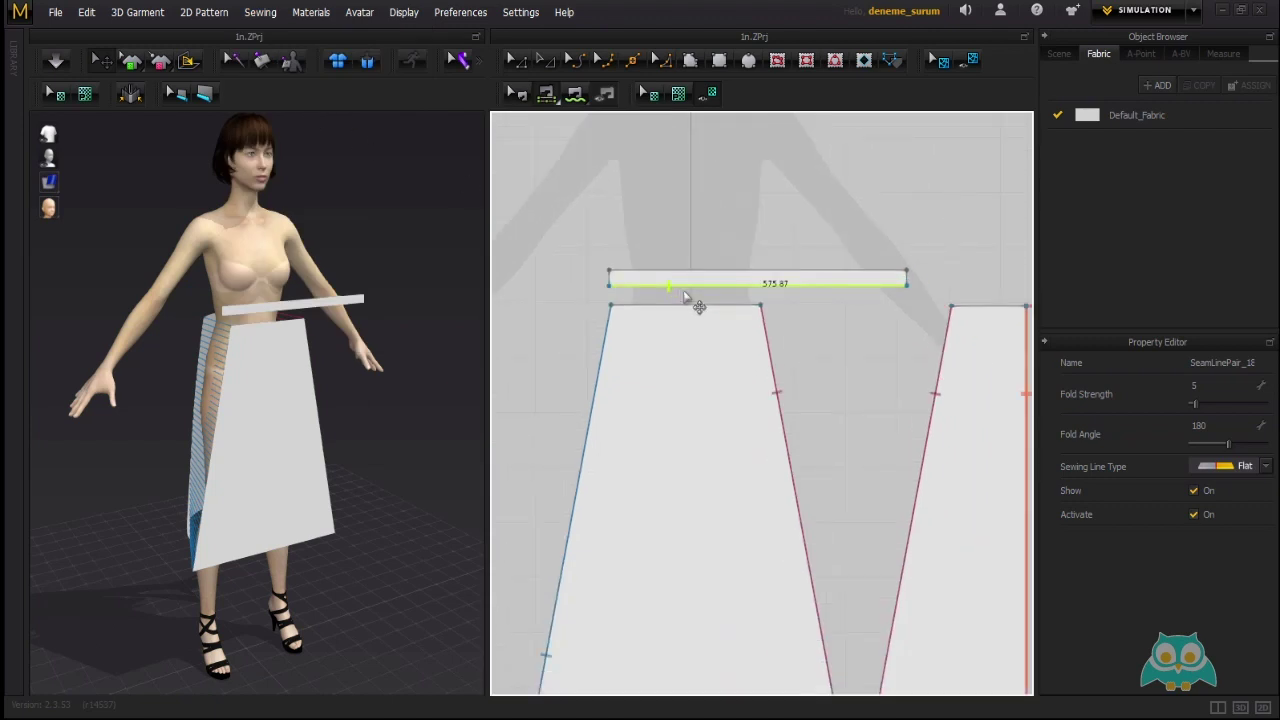
scroll(685, 296, "down", 3)
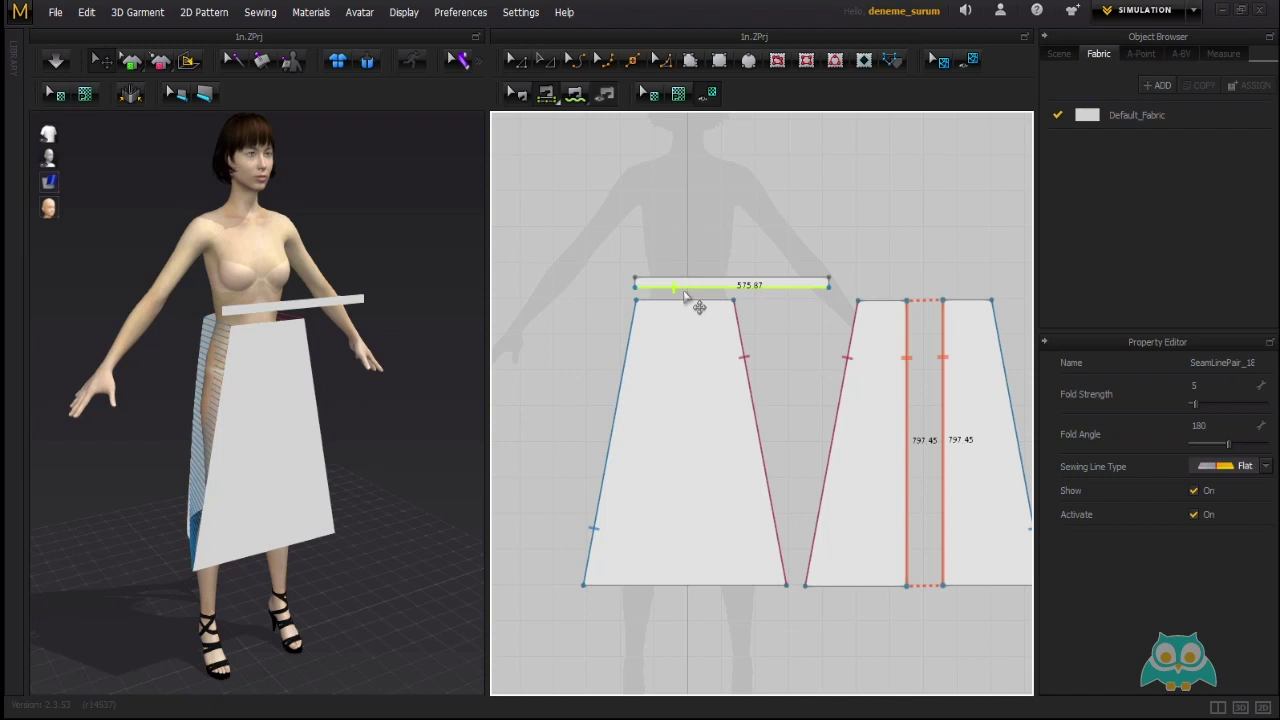
scroll(684, 294, "up", 2)
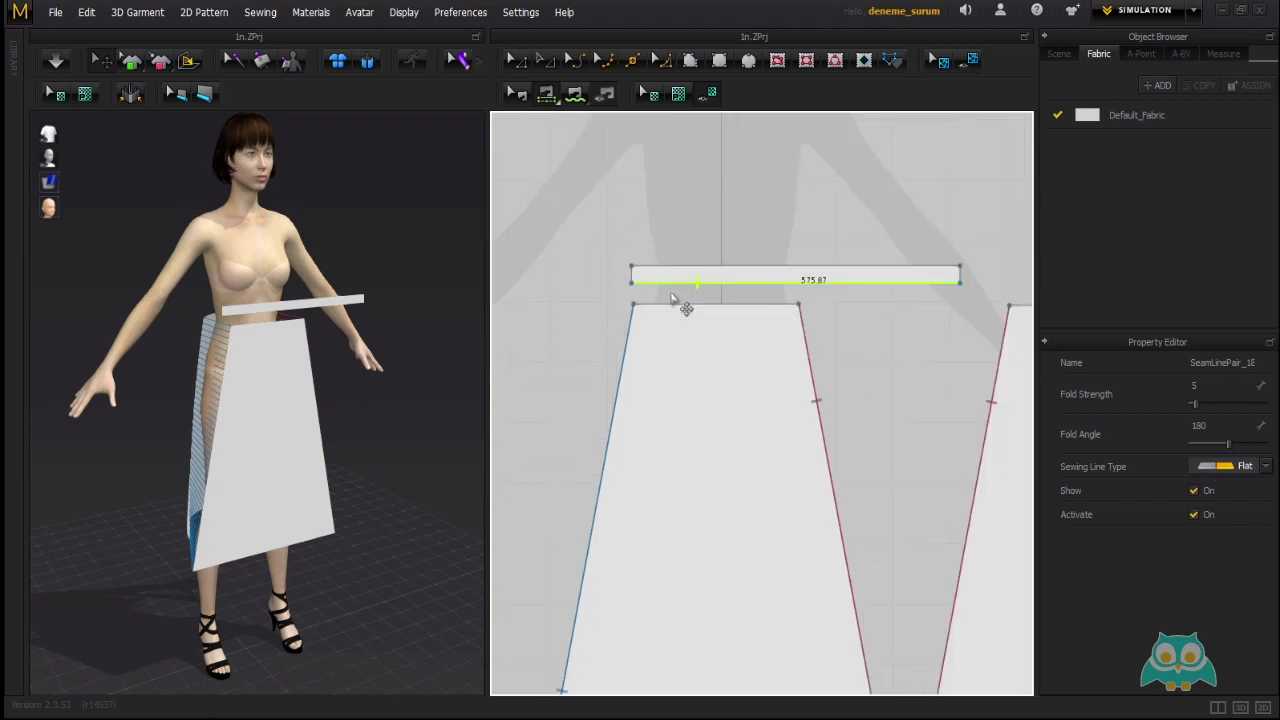
scroll(684, 290, "up", 1)
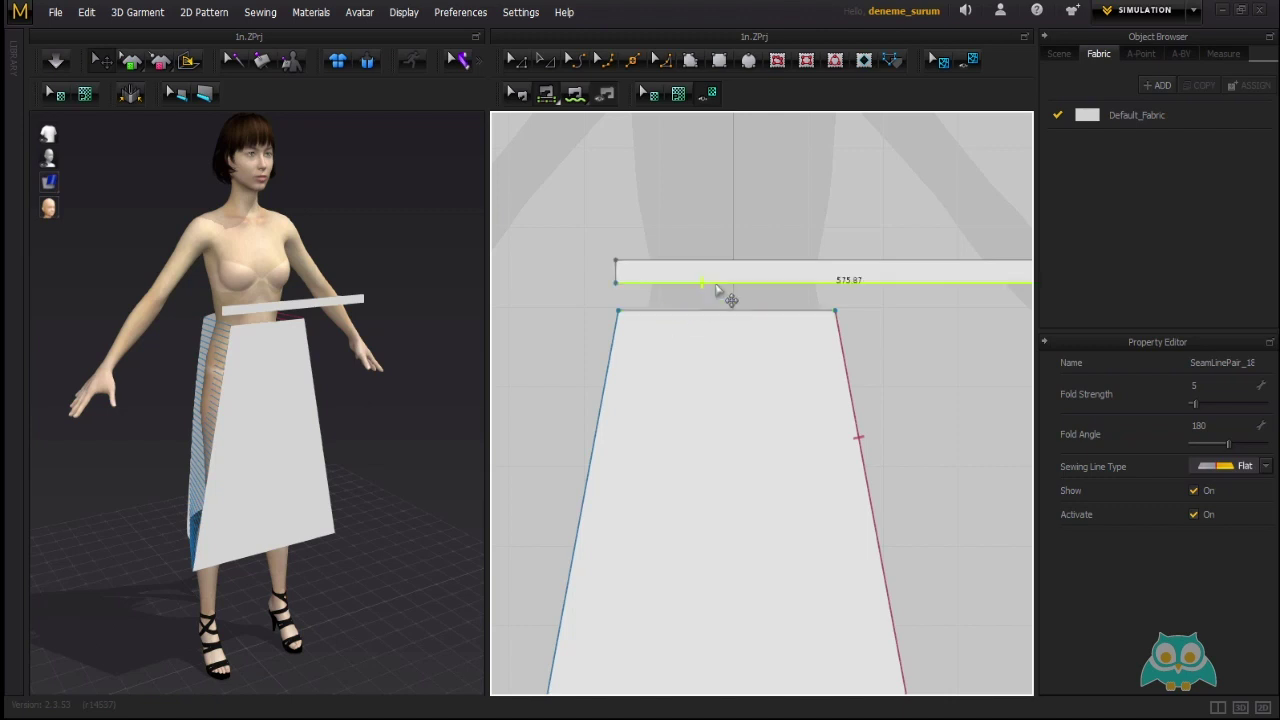
scroll(710, 285, "up", 2)
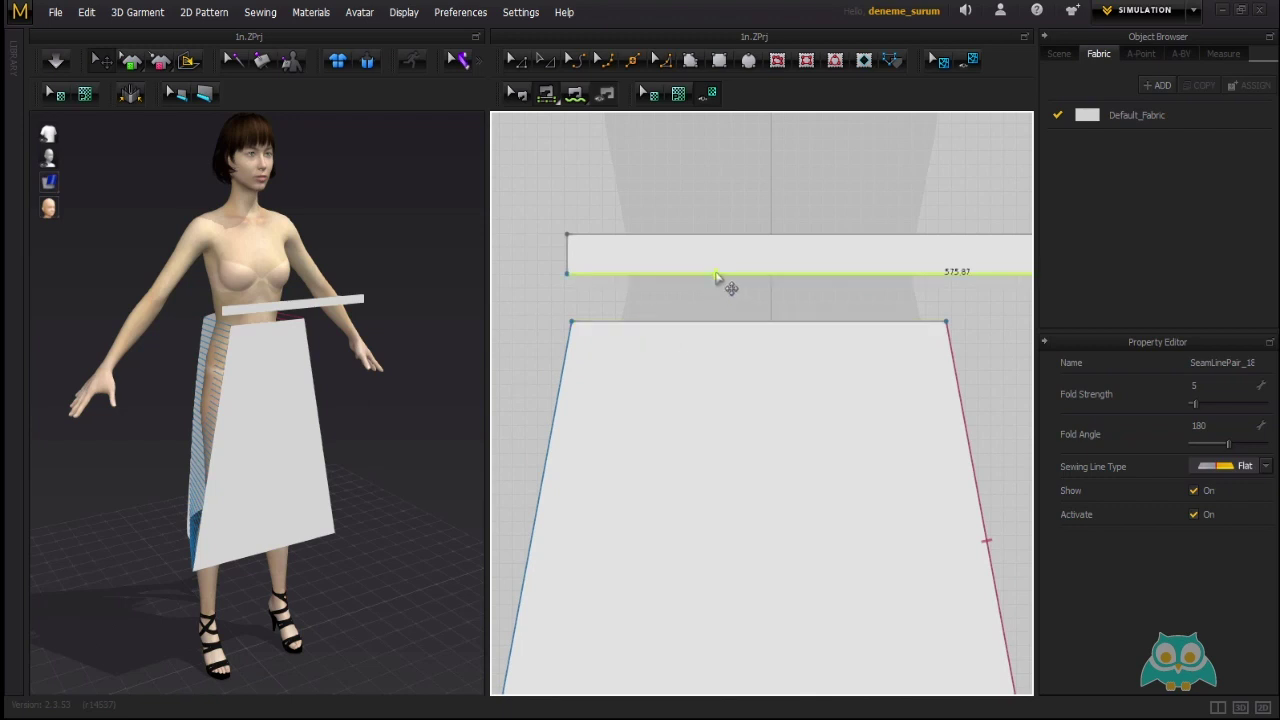
left_click(716, 275)
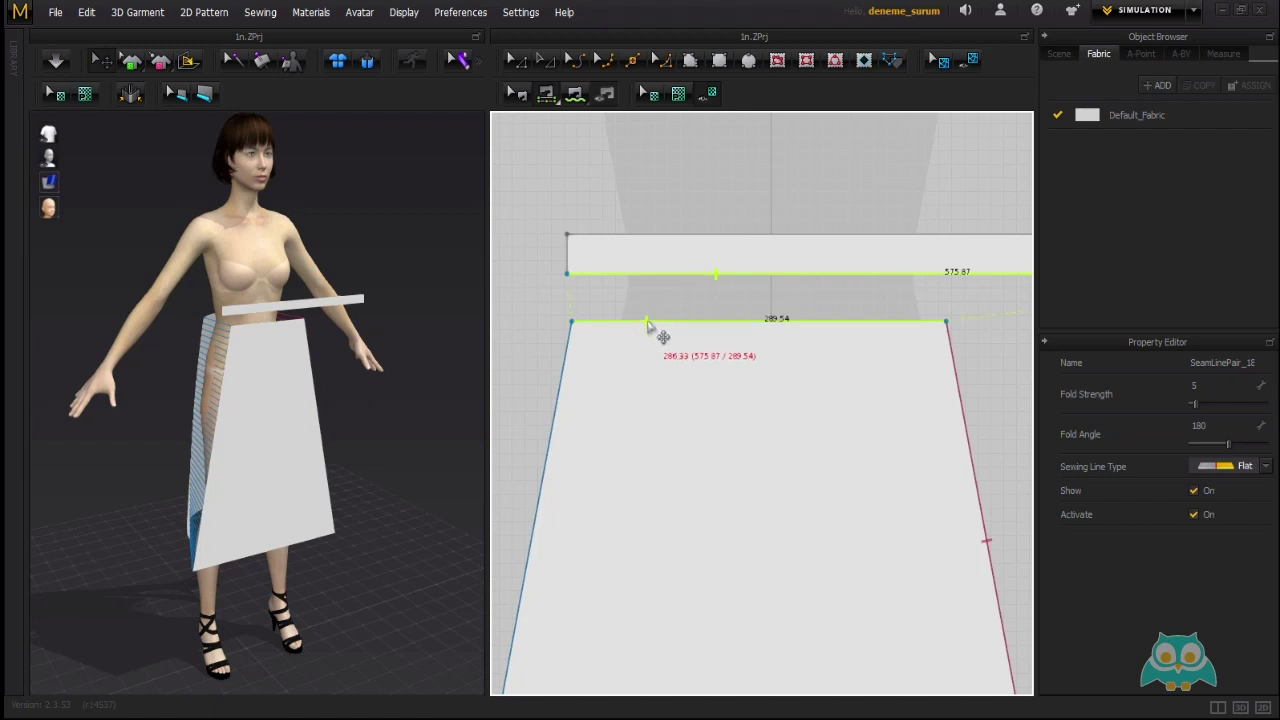
Pick the top edges of the front panel and the adjacent back panel as the first two segments on the seam's N side.
scroll(650, 330, "down", 4)
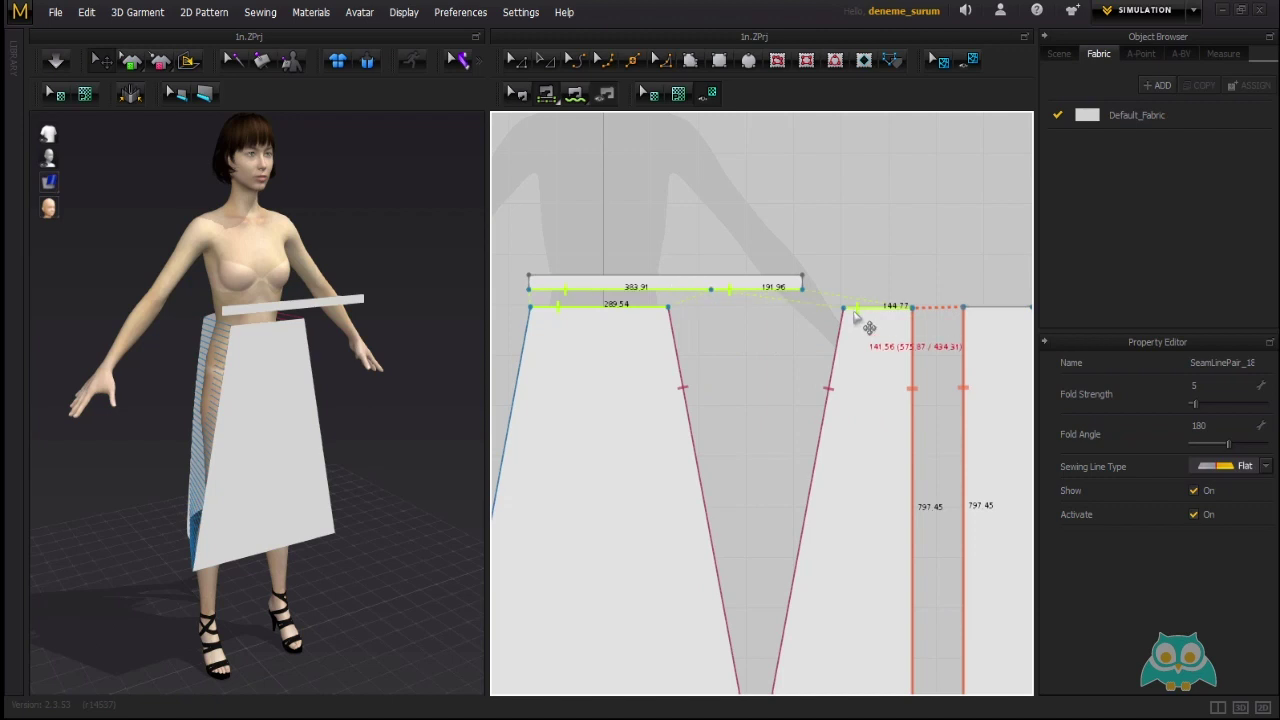
scroll(590, 325, "up", 3)
middle_click_drag(575, 271, 609, 280)
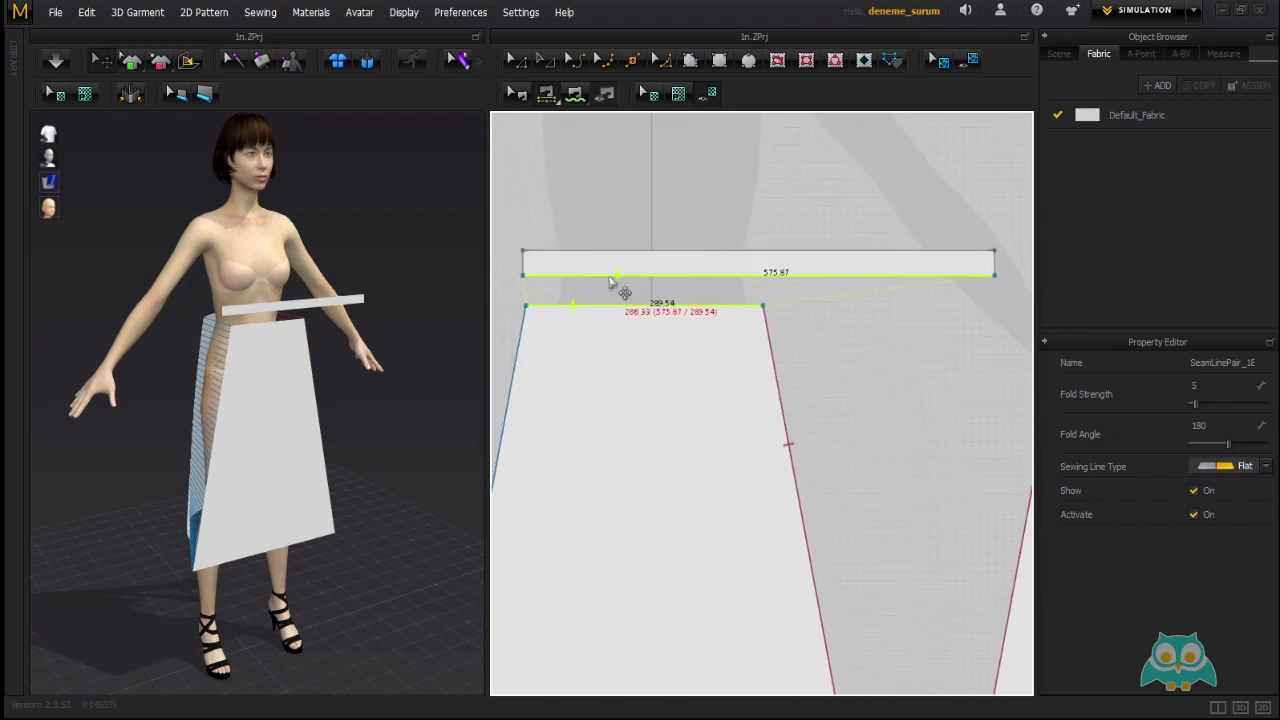
scroll(617, 279, "down", 3)
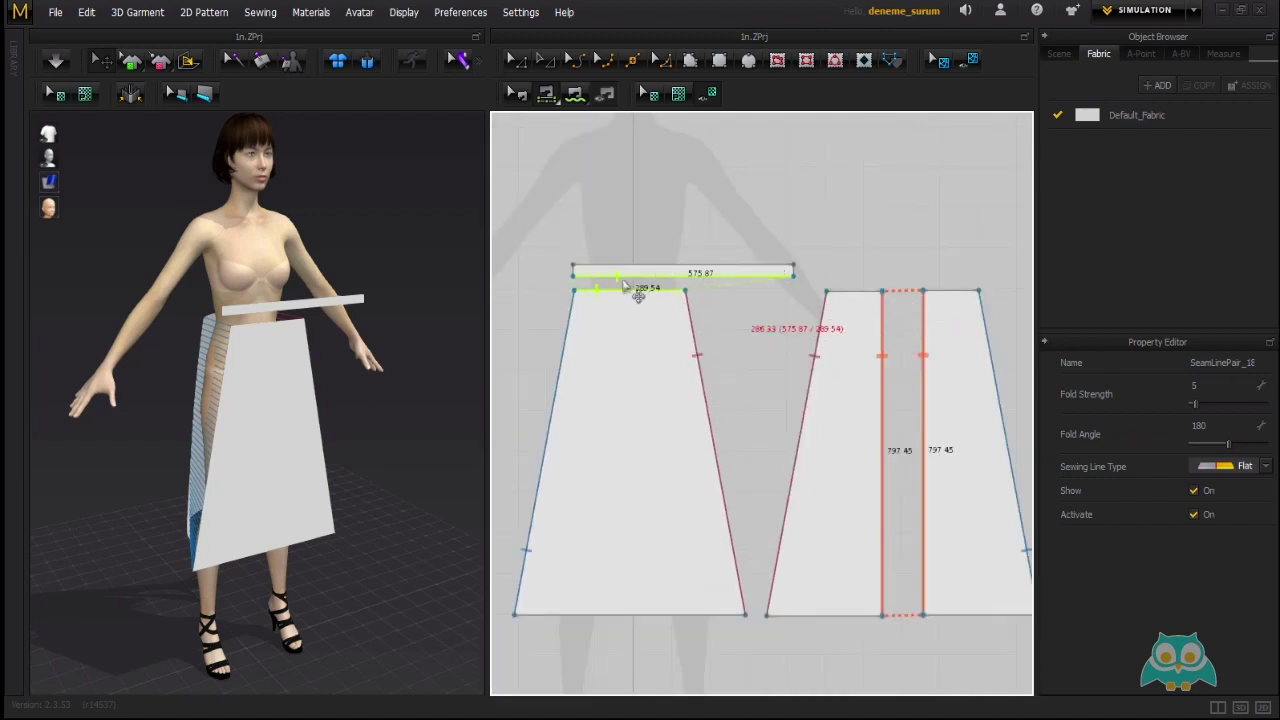
scroll(620, 298, "up", 3)
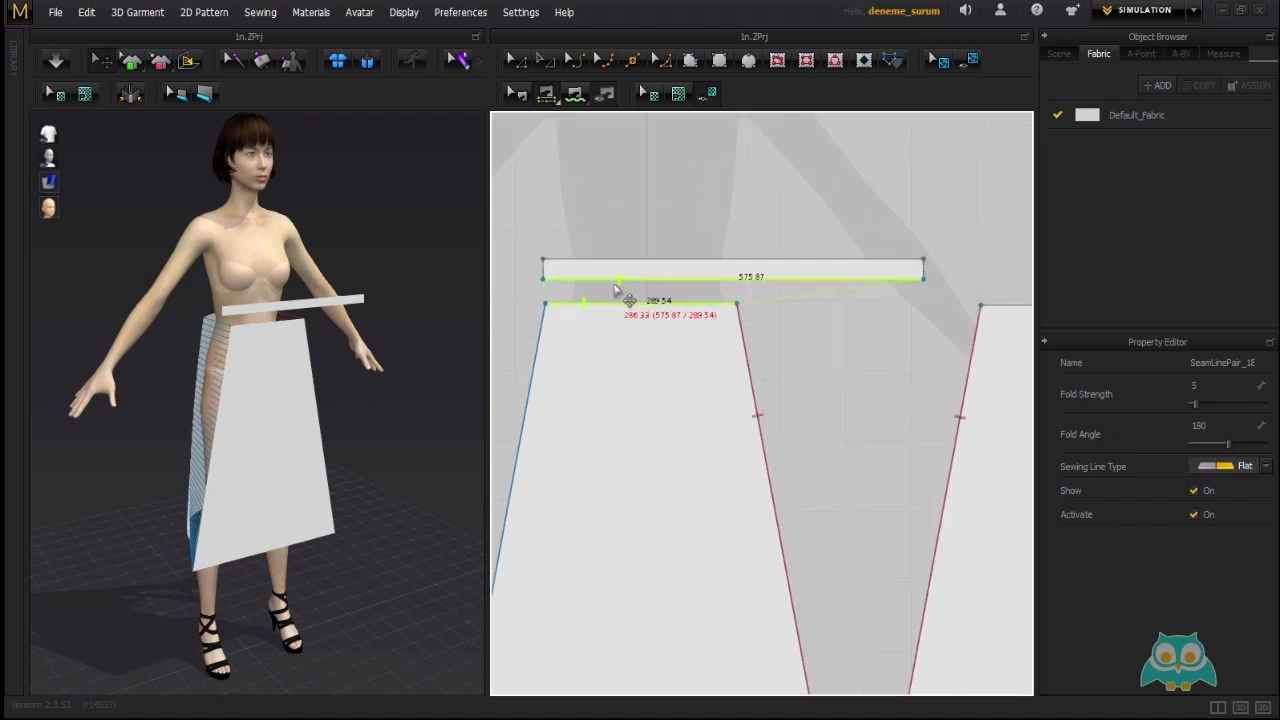
scroll(620, 290, "down", 3)
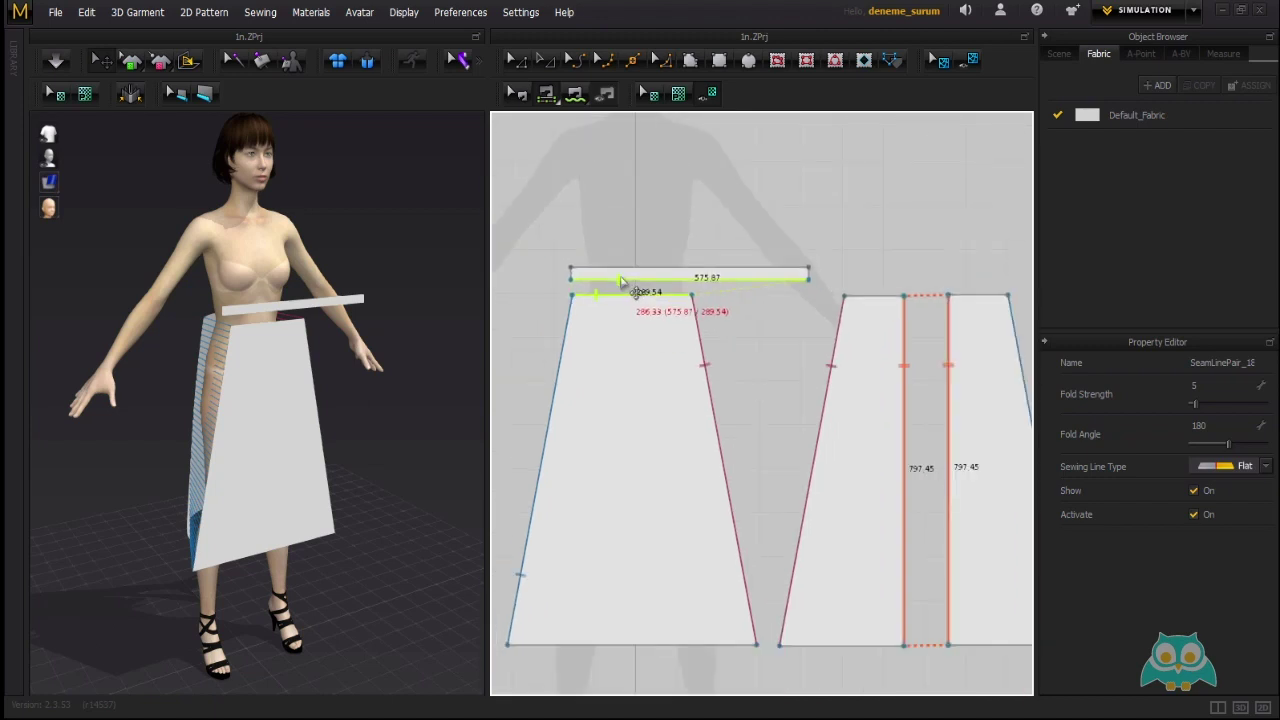
left_click(858, 295, "shift")
middle_click_drag(827, 299, 774, 307)
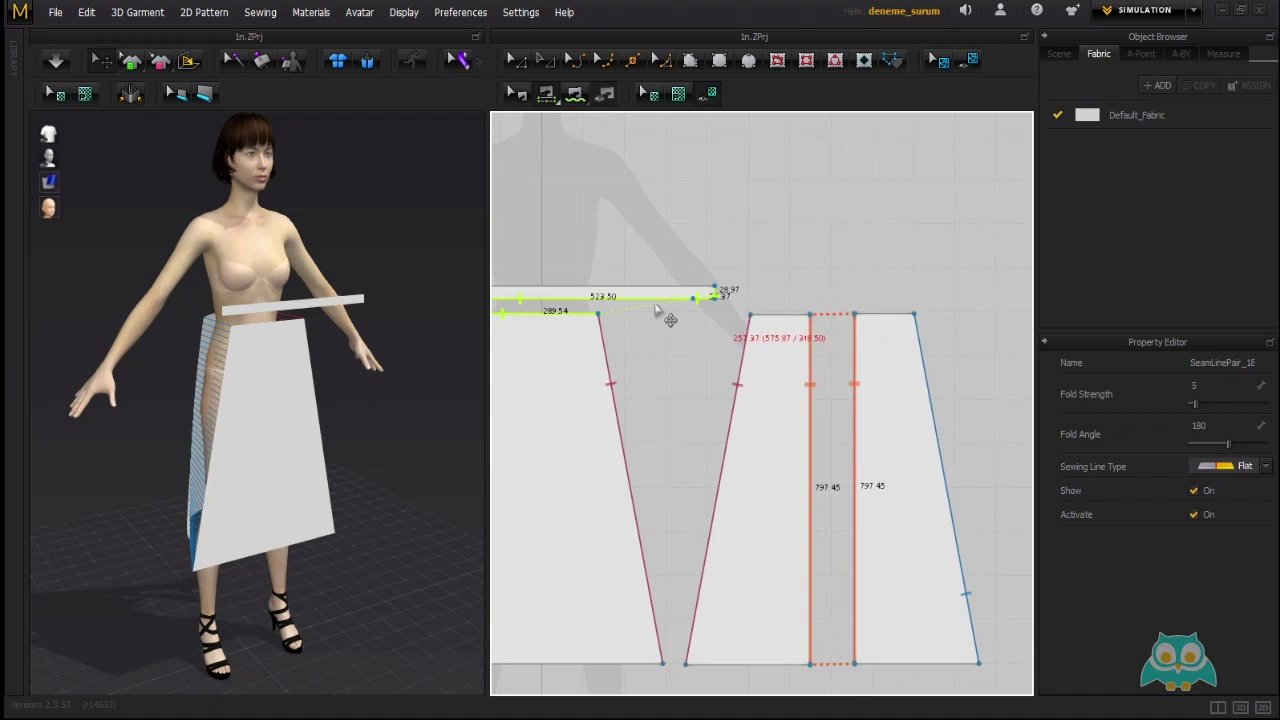
scroll(773, 302, "up", 4)
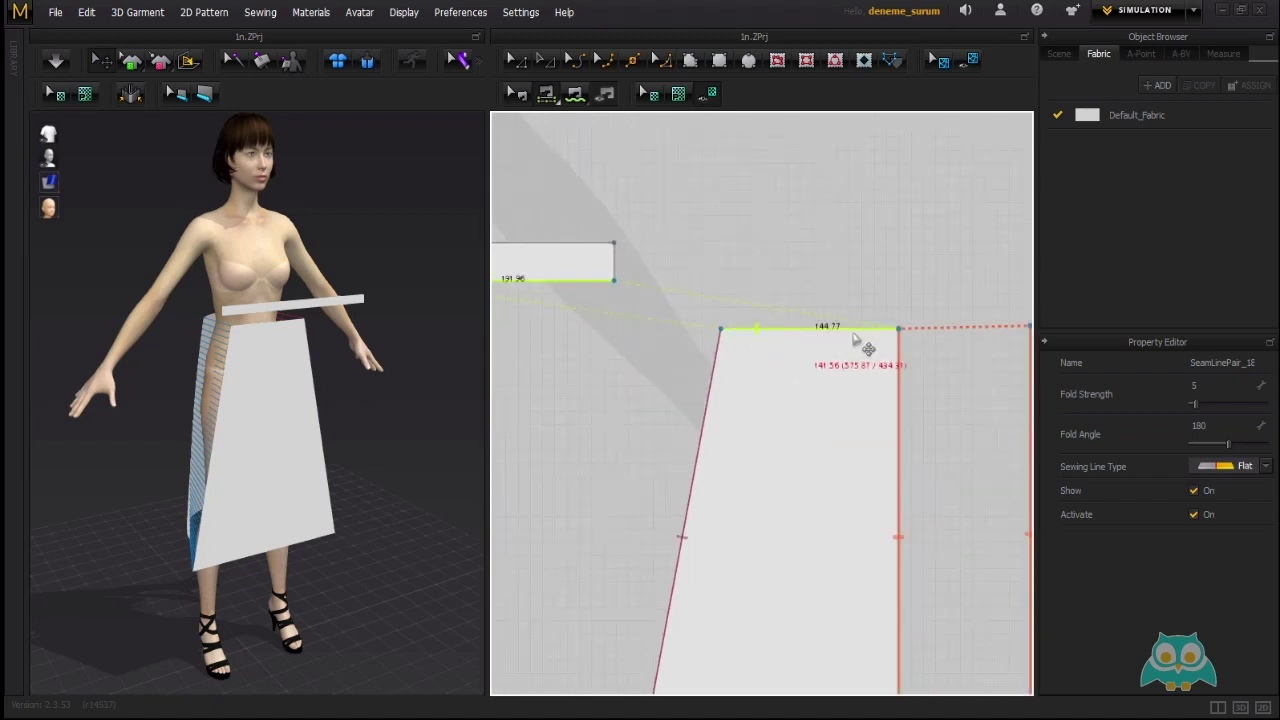
scroll(851, 297, "down", 4)
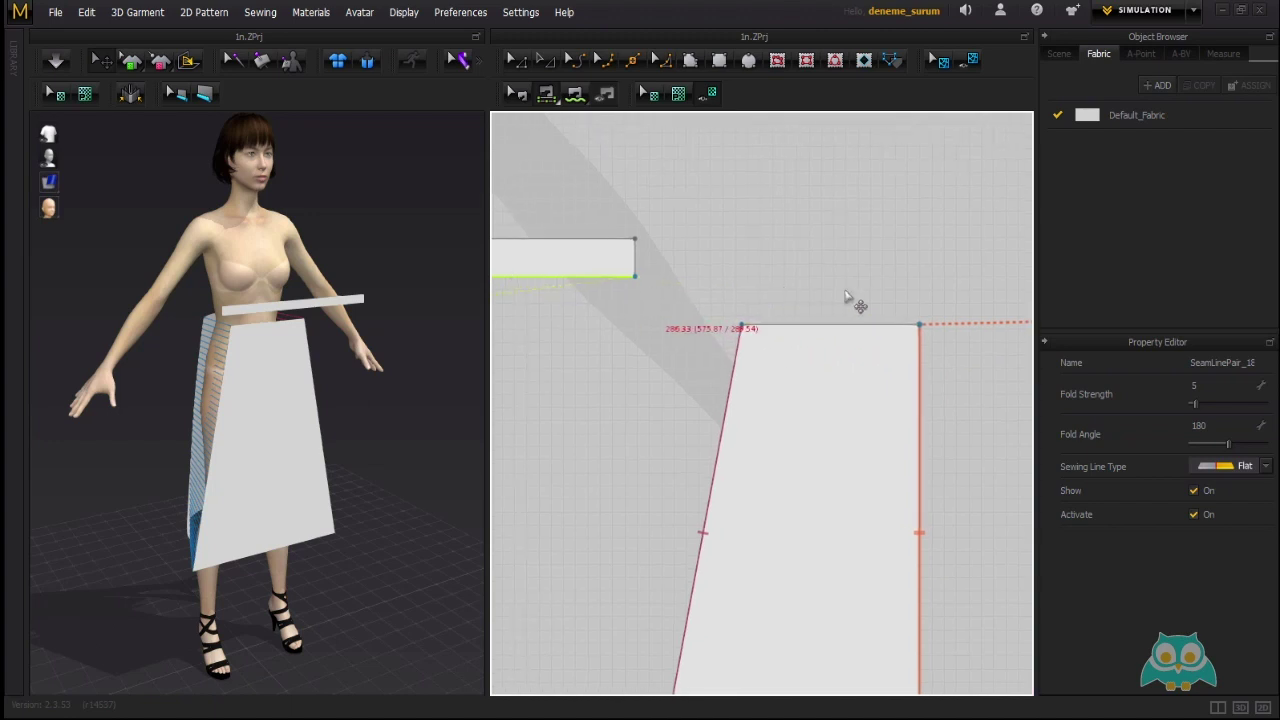
middle_click_drag(498, 292, 697, 288)
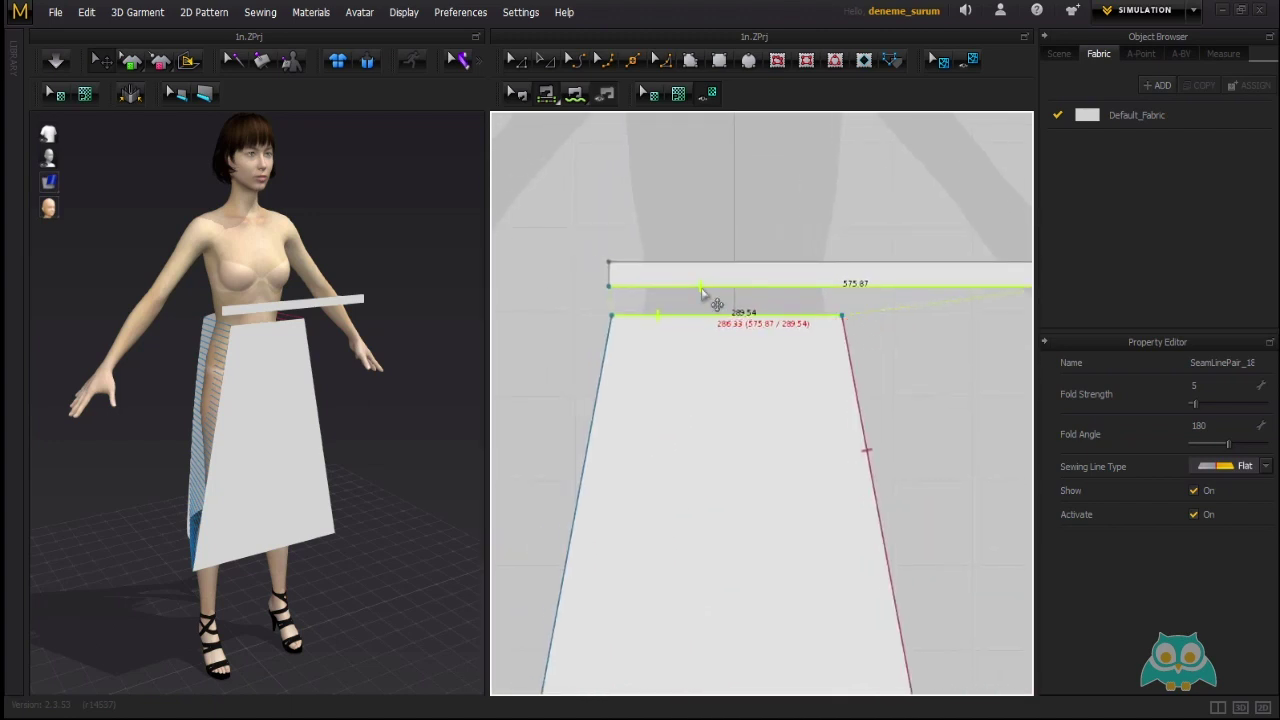
middle_click_drag(1020, 346, 590, 340)
scroll(715, 328, "up", 3)
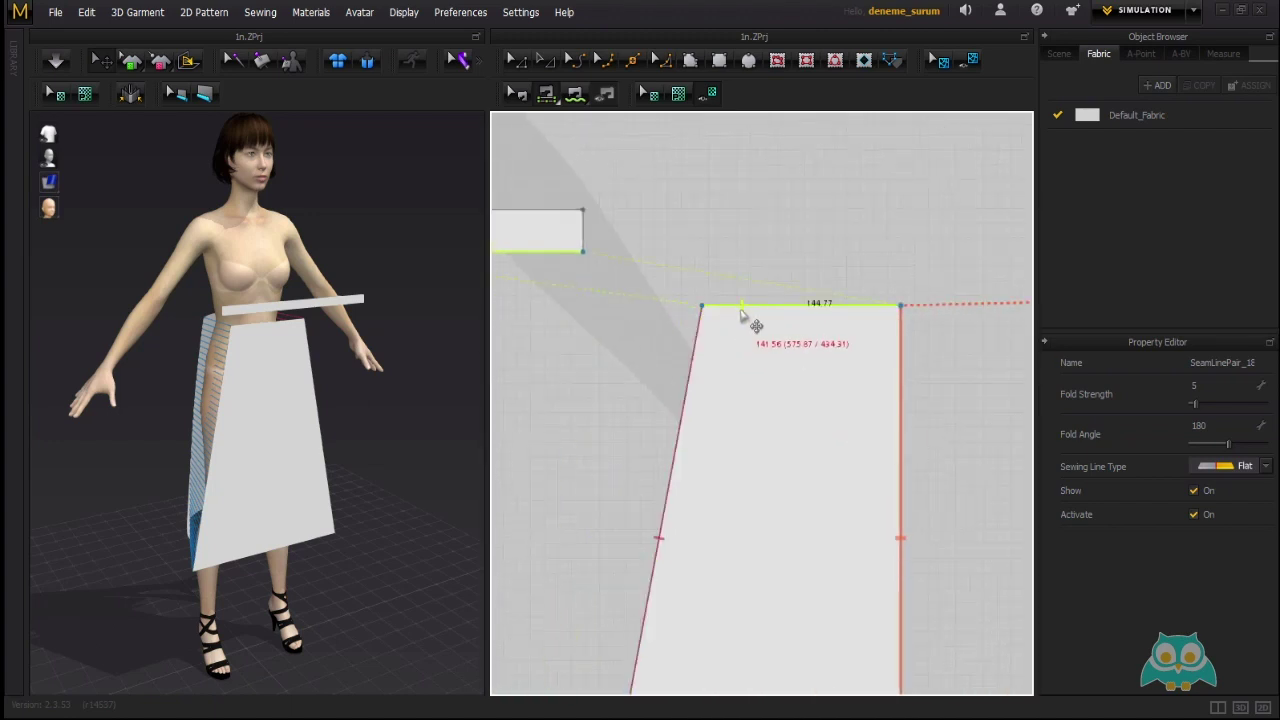
scroll(746, 316, "down", 4)
scroll(615, 328, "down", 2)
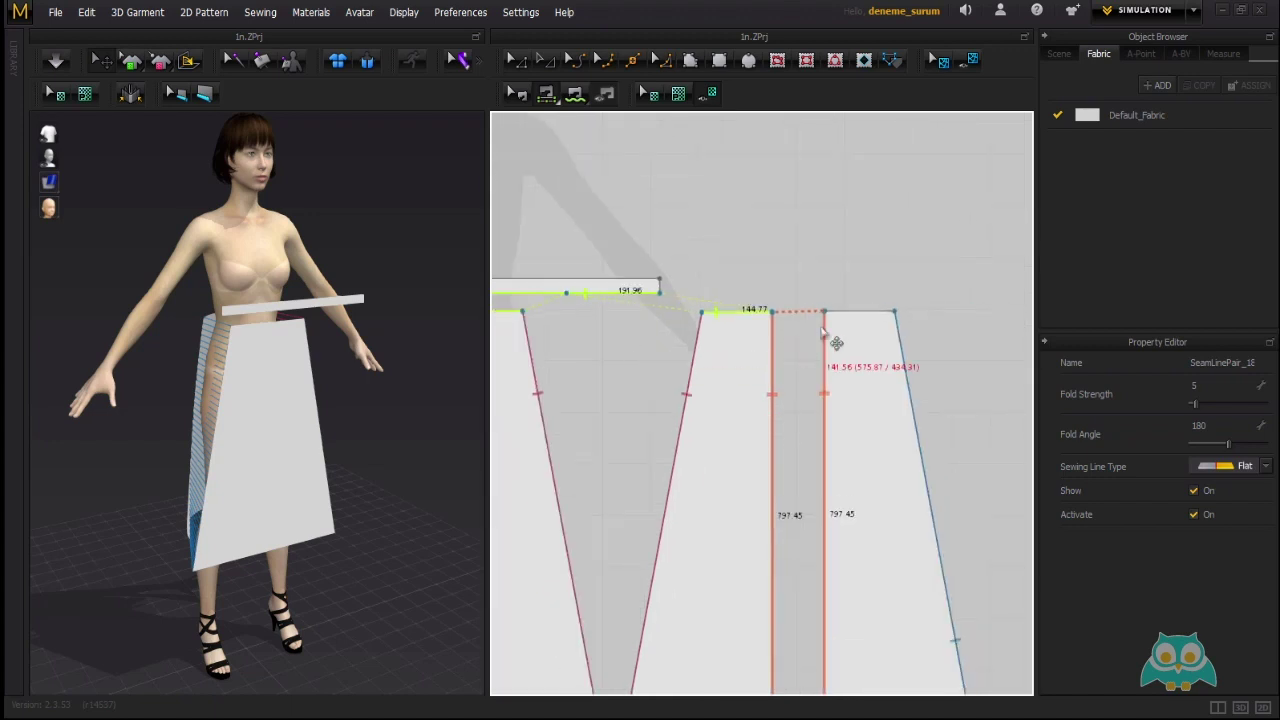
Add the far back panel's top edge as the last N-side segment and complete the 1 To N seam with the waistband.
scroll(834, 319, "up", 3)
scroll(843, 322, "up", 3)
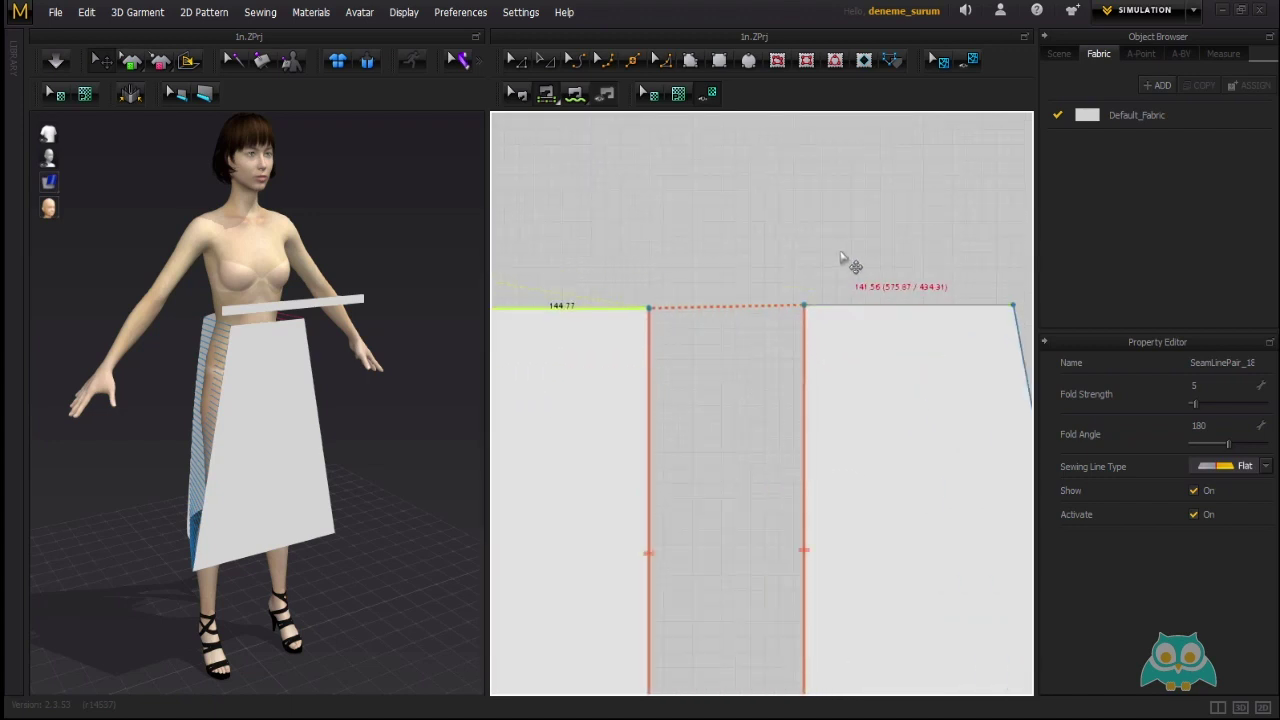
scroll(843, 258, "down", 3)
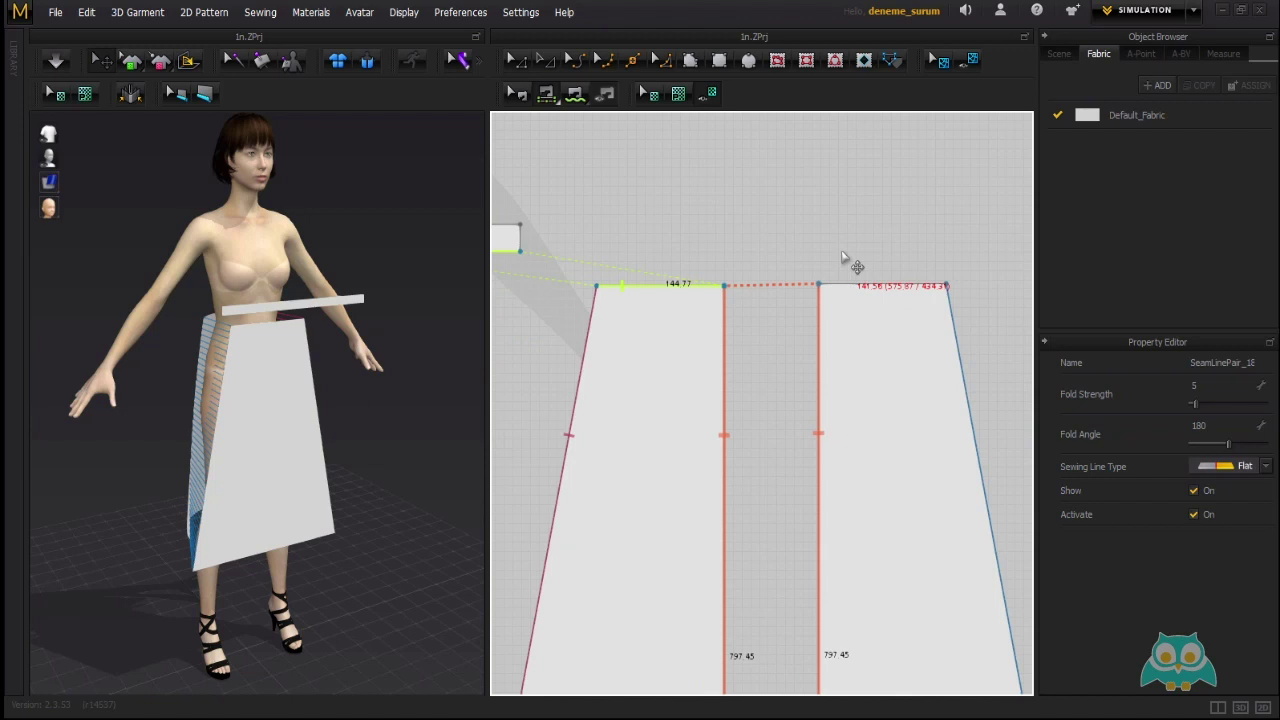
left_click(847, 285)
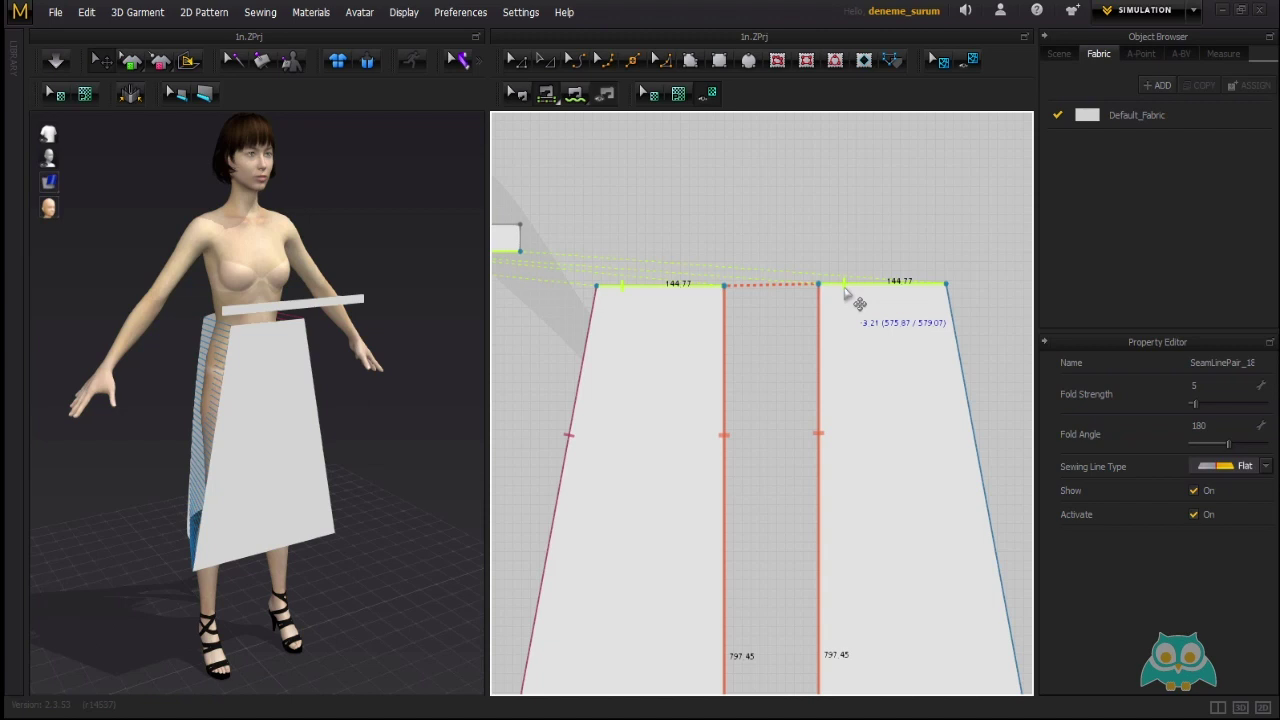
left_click(845, 289)
scroll(775, 368, "down", 3)
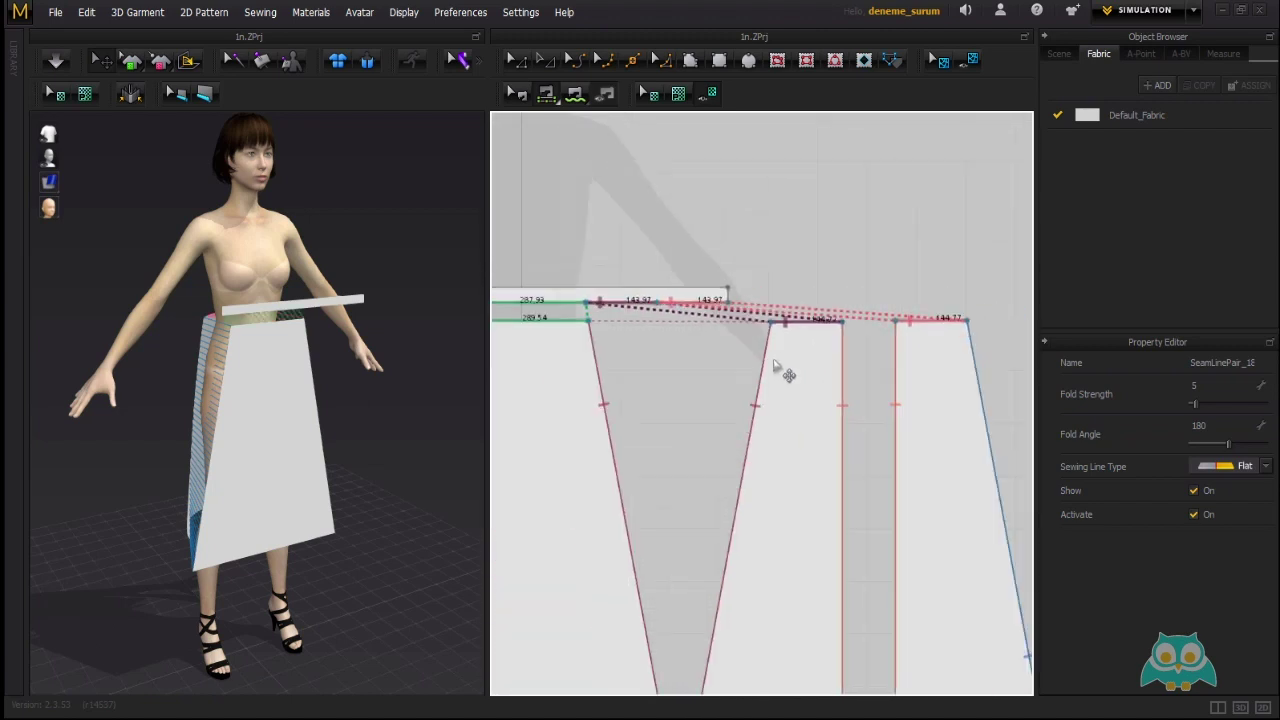
Examine how the waistband's lower-edge seam segments pair with the top edges of the front and back skirt panels.
scroll(788, 374, "down", 2)
right_click_drag(405, 345, 352, 327)
right_click_drag(191, 337, 315, 332)
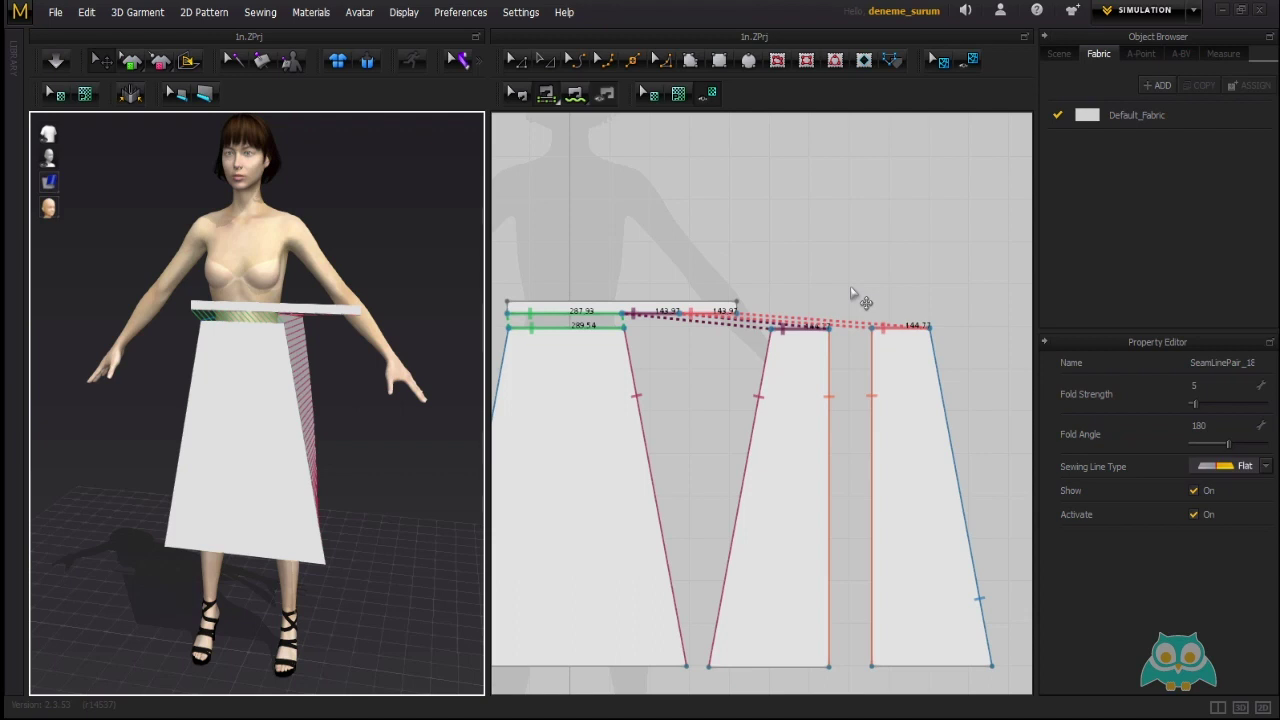
right_click_drag(614, 386, 686, 366)
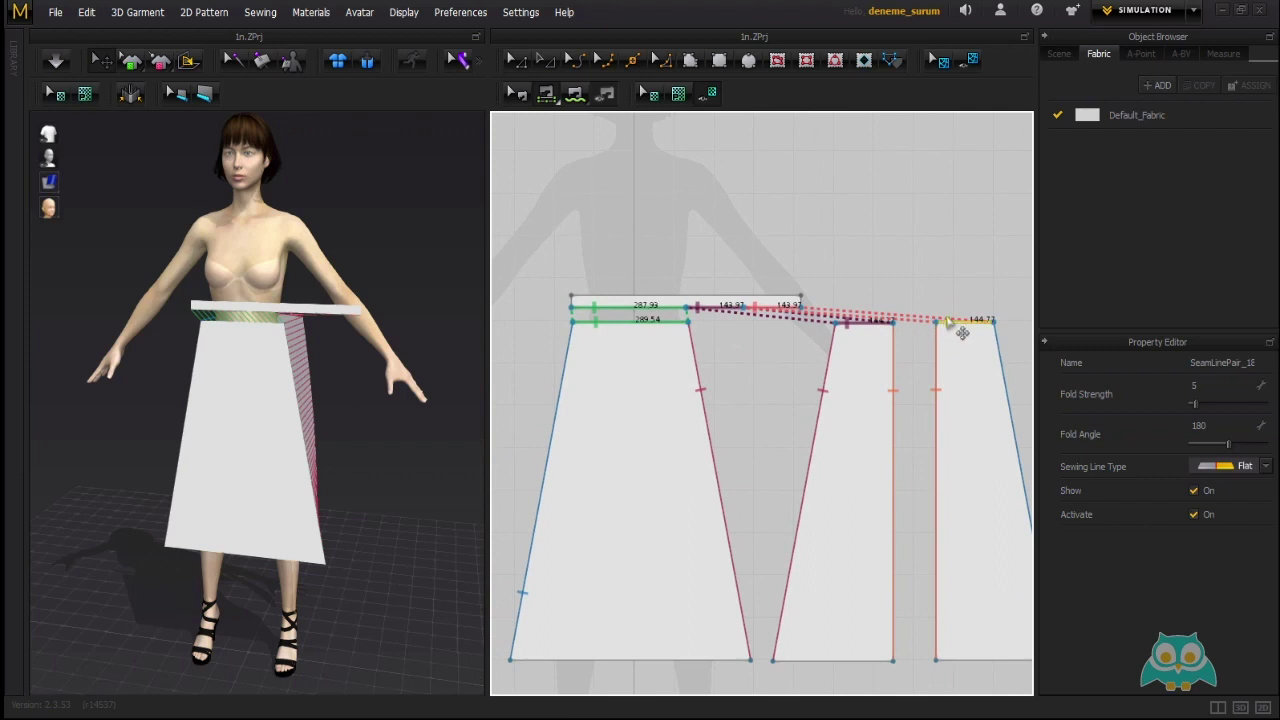
scroll(608, 328, "up", 3)
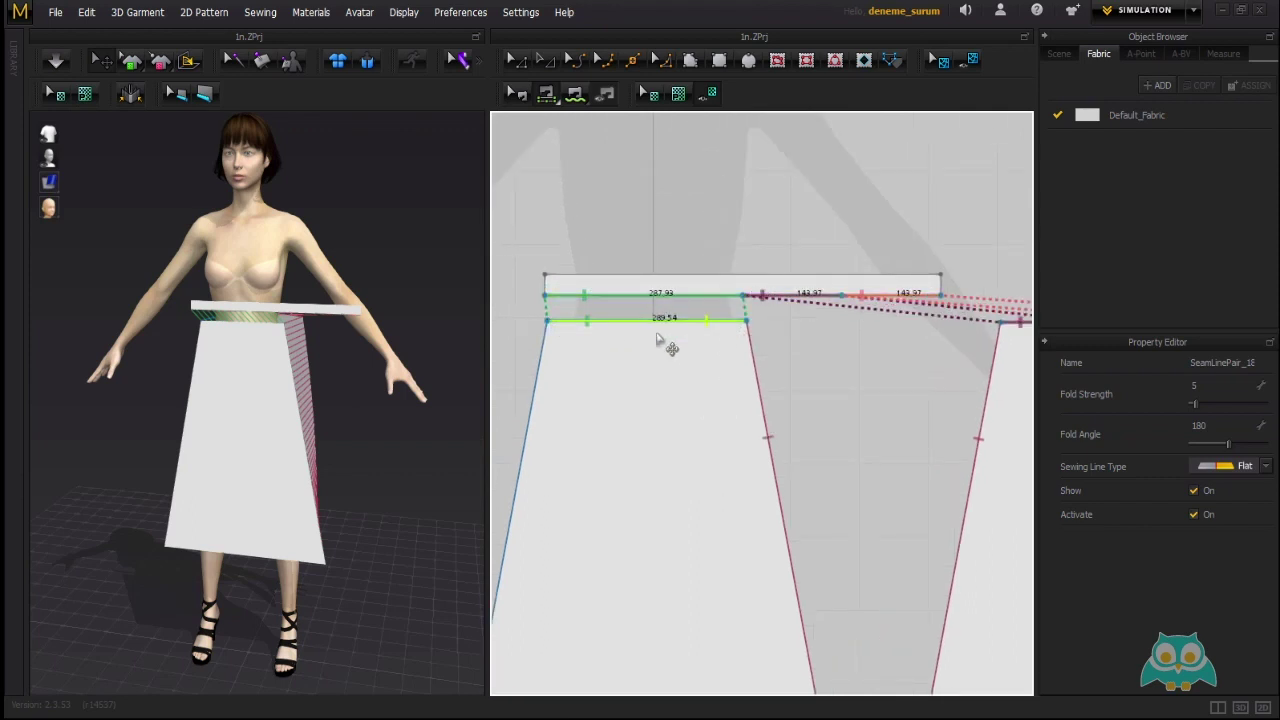
right_click_drag(805, 366, 681, 363)
middle_click_drag(680, 357, 629, 367)
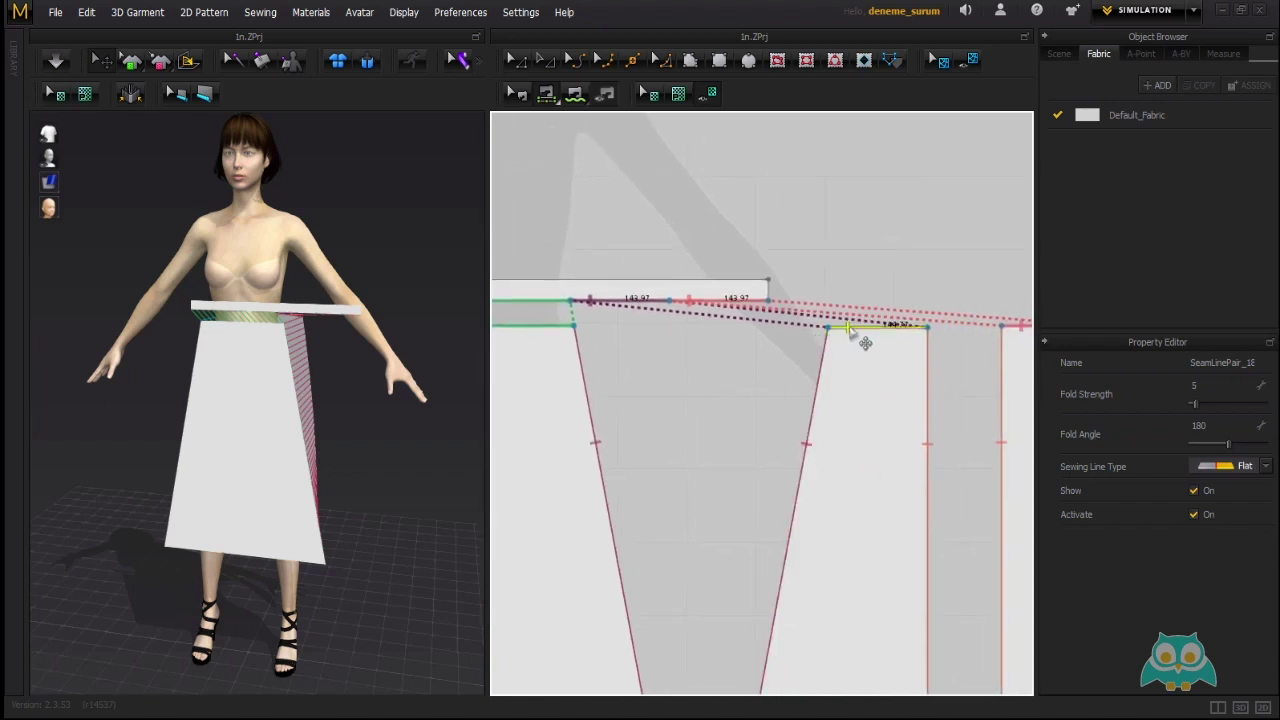
scroll(729, 316, "down", 3)
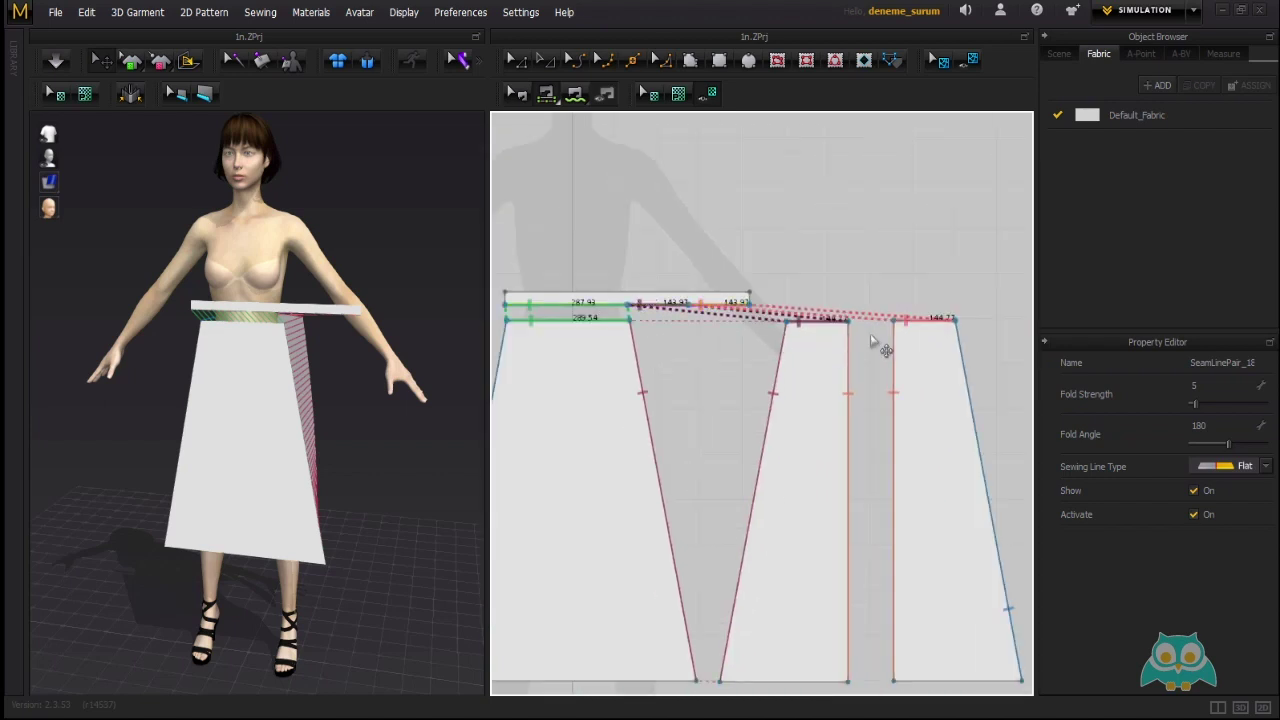
Examine the waistband and side seam connections around the avatar in 3D, along with the waistband's short end edge in the 2D pattern.
mouse_move(330, 330)
right_mouse_down()
mouse_move(190, 330)
mouse_move(310, 326)
right_mouse_up()
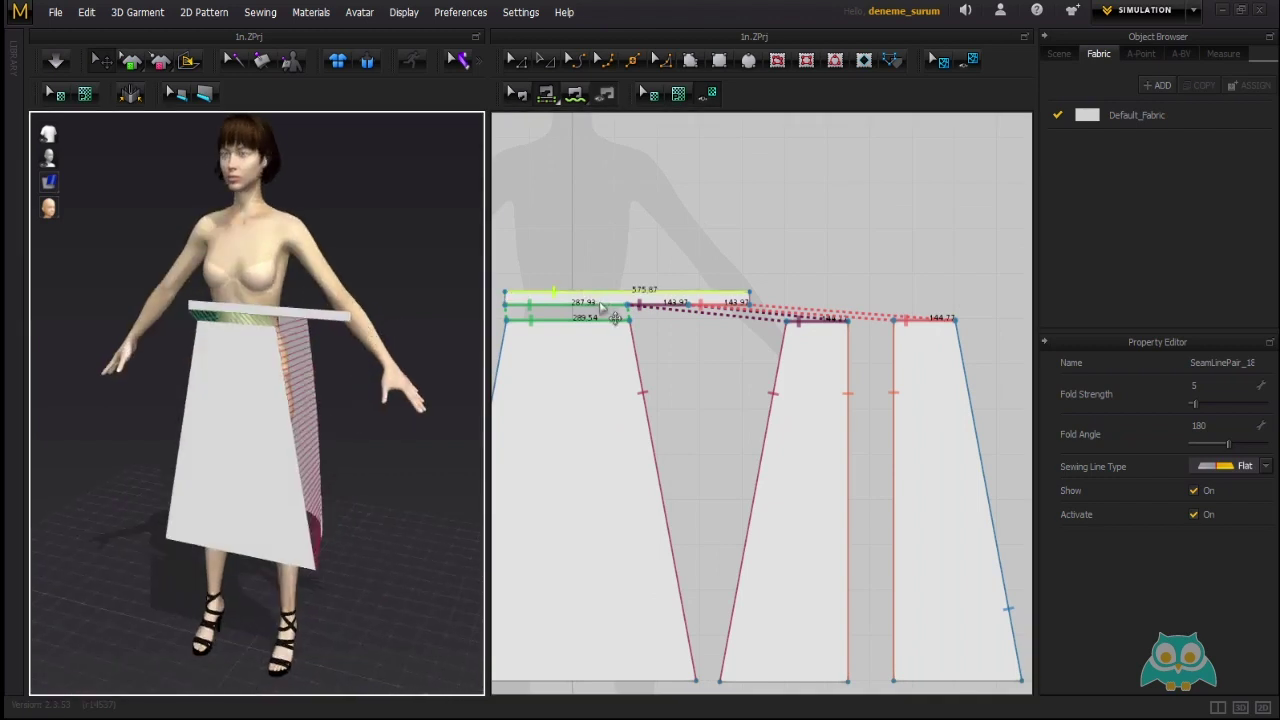
scroll(588, 292, "up", 5)
right_click_drag(314, 322, 208, 330)
scroll(208, 330, "up", 3)
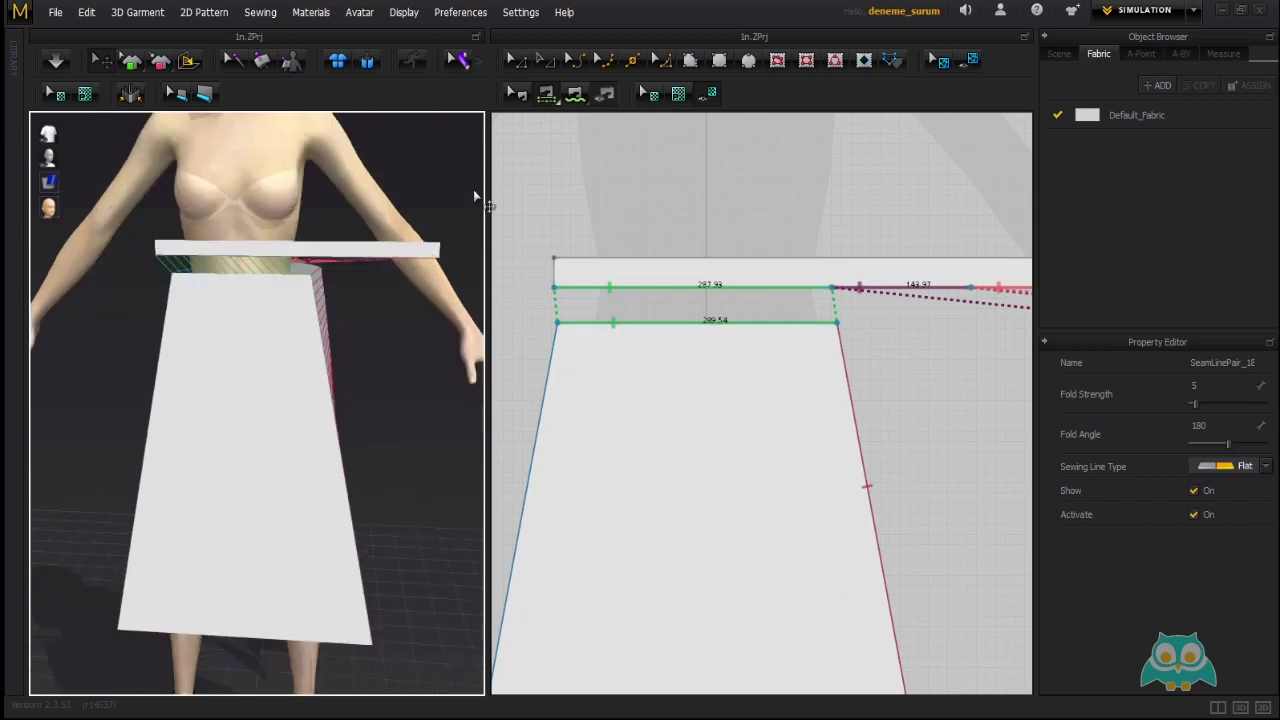
scroll(219, 270, "down", 3)
right_click_drag(263, 272, 200, 274)
scroll(562, 273, "up", 3)
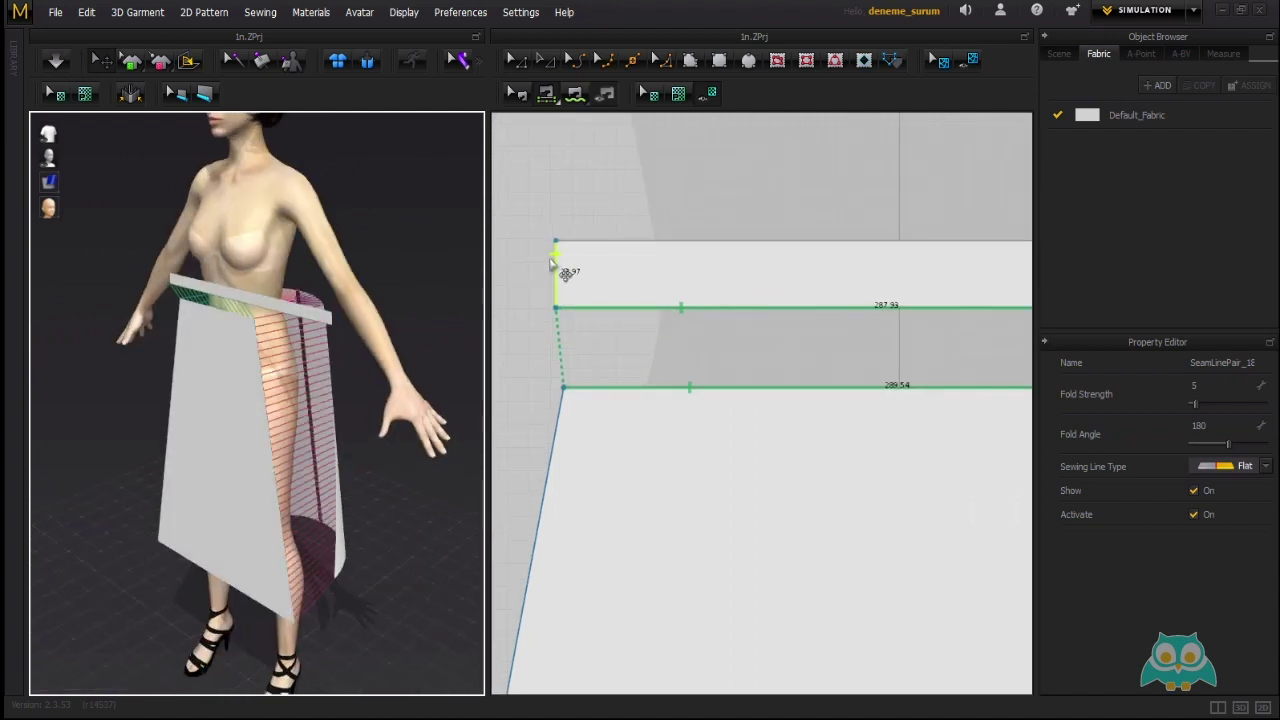
scroll(553, 263, "down", 4)
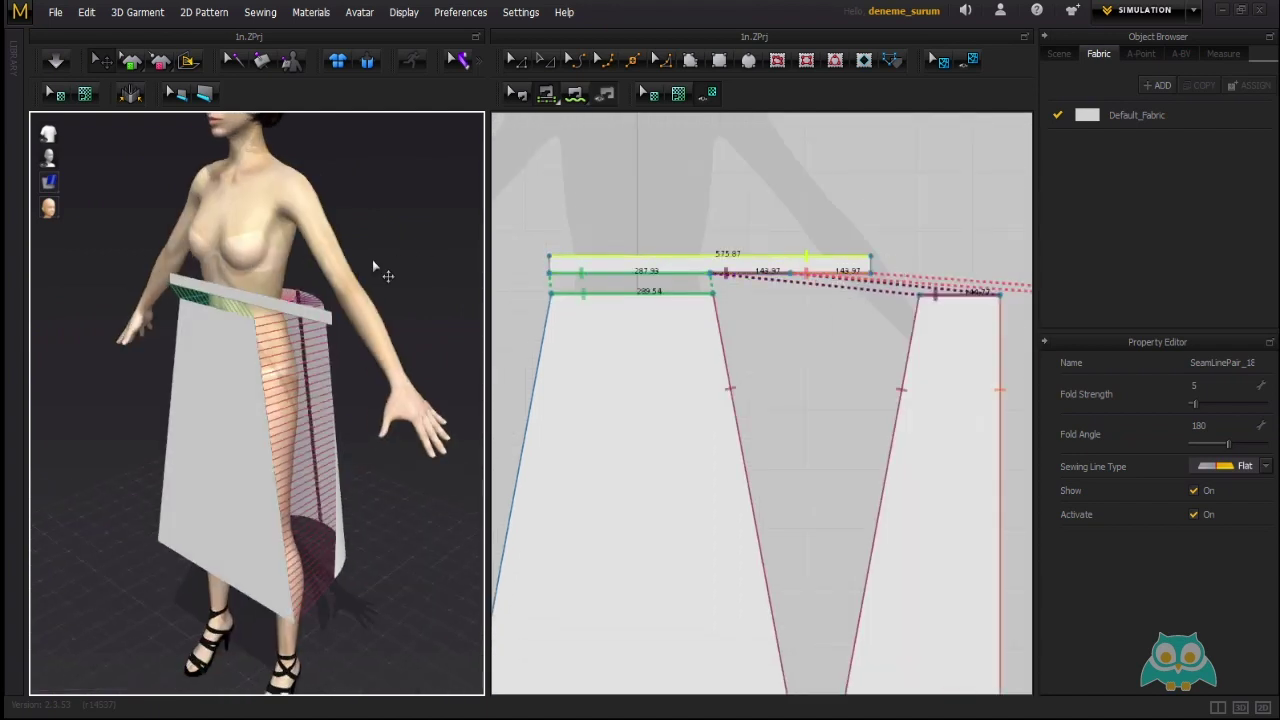
scroll(330, 295, "down", 2)
Show the avatar from the front and run the simulation to drape the sewn skirt.
key("2")
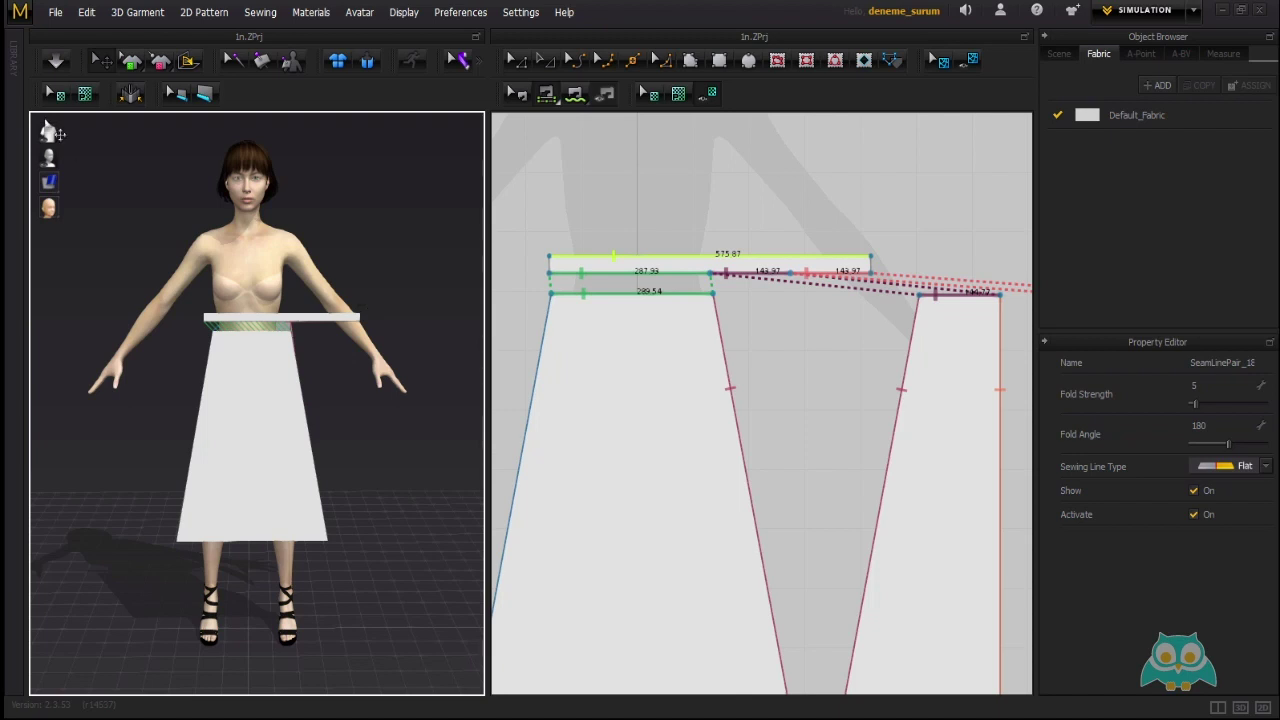
left_click(137, 12)
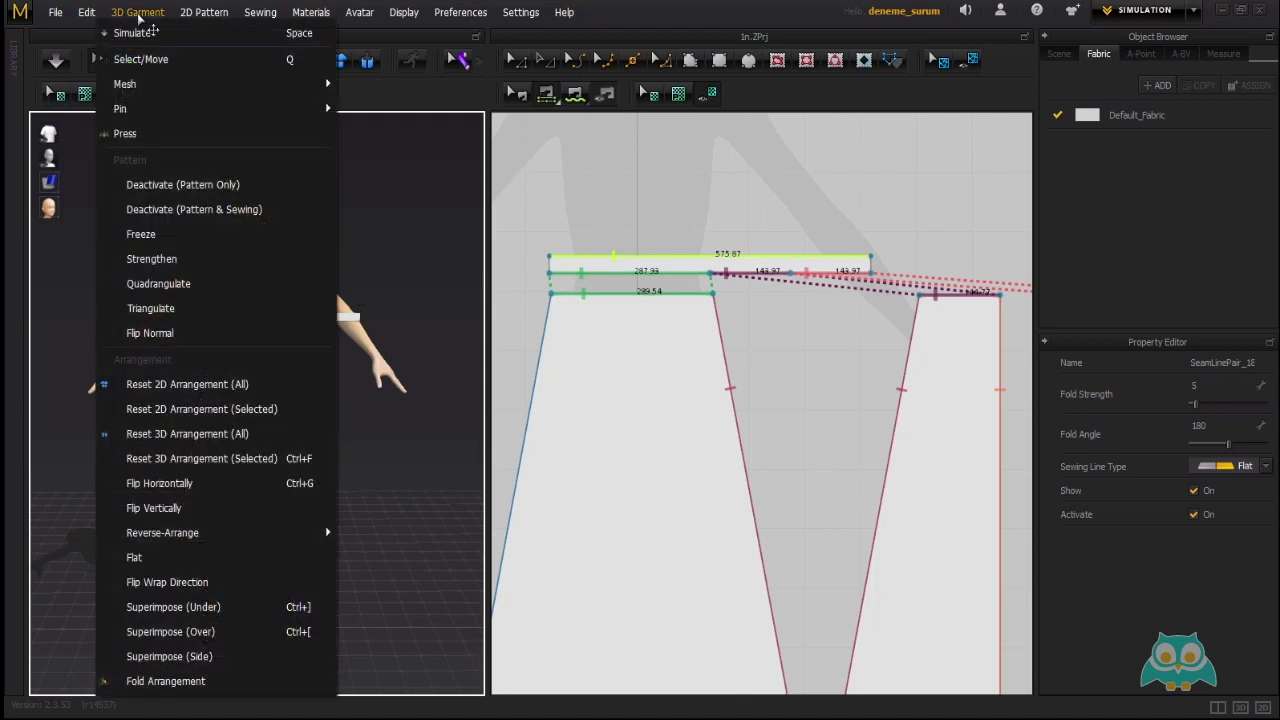
left_click(150, 25)
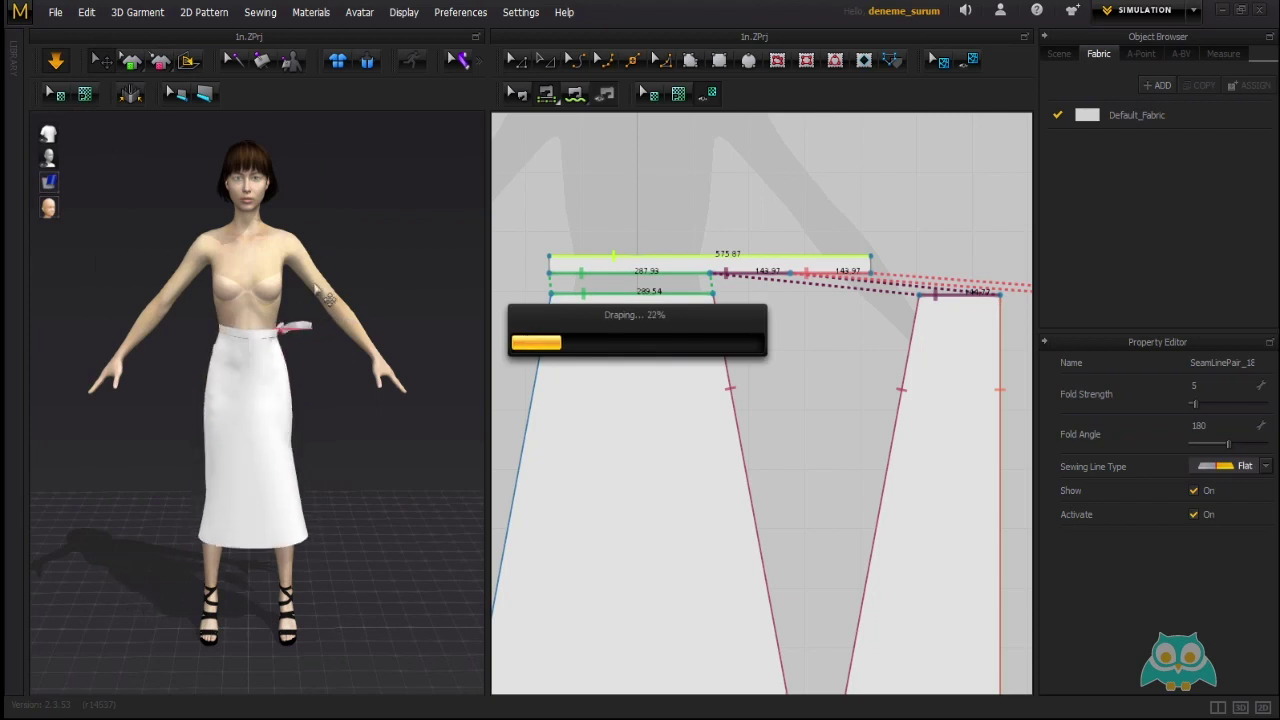
Examine the draped skirt from the back and select the waistband on the avatar.
right_click_drag(316, 326, 205, 334)
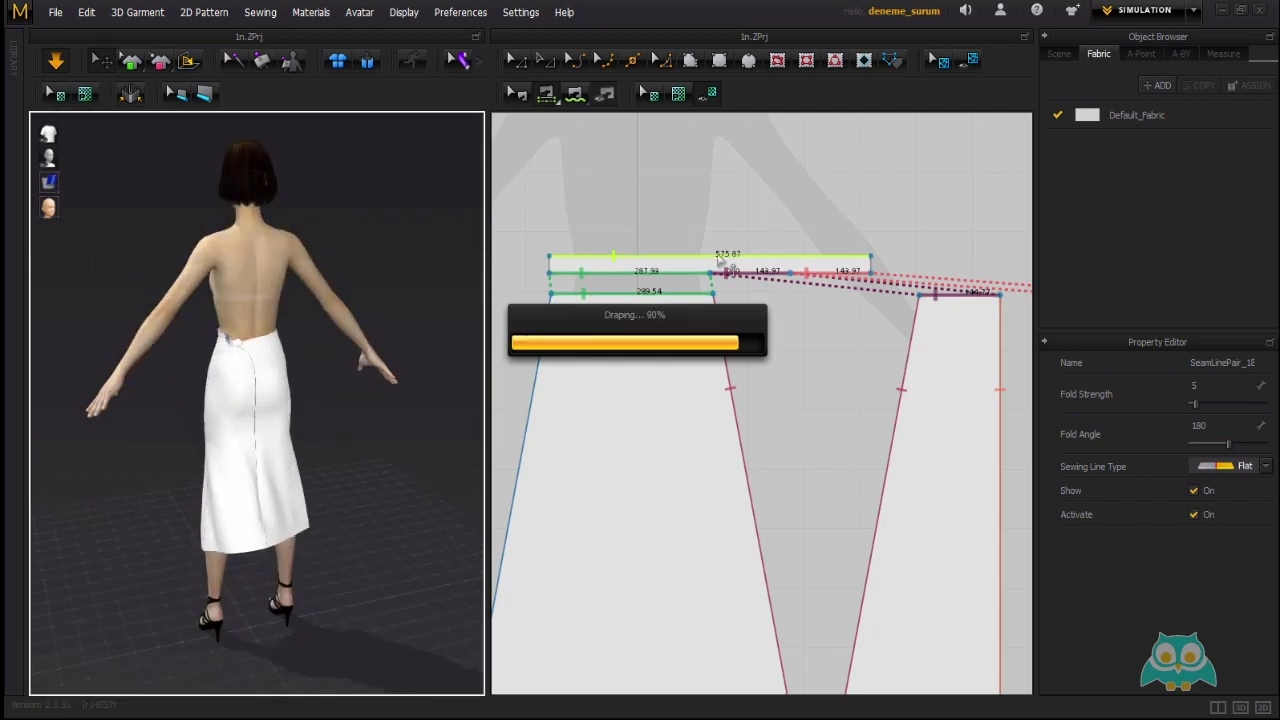
right_click_drag(299, 331, 221, 347)
scroll(250, 338, "up", 3)
left_click(270, 315)
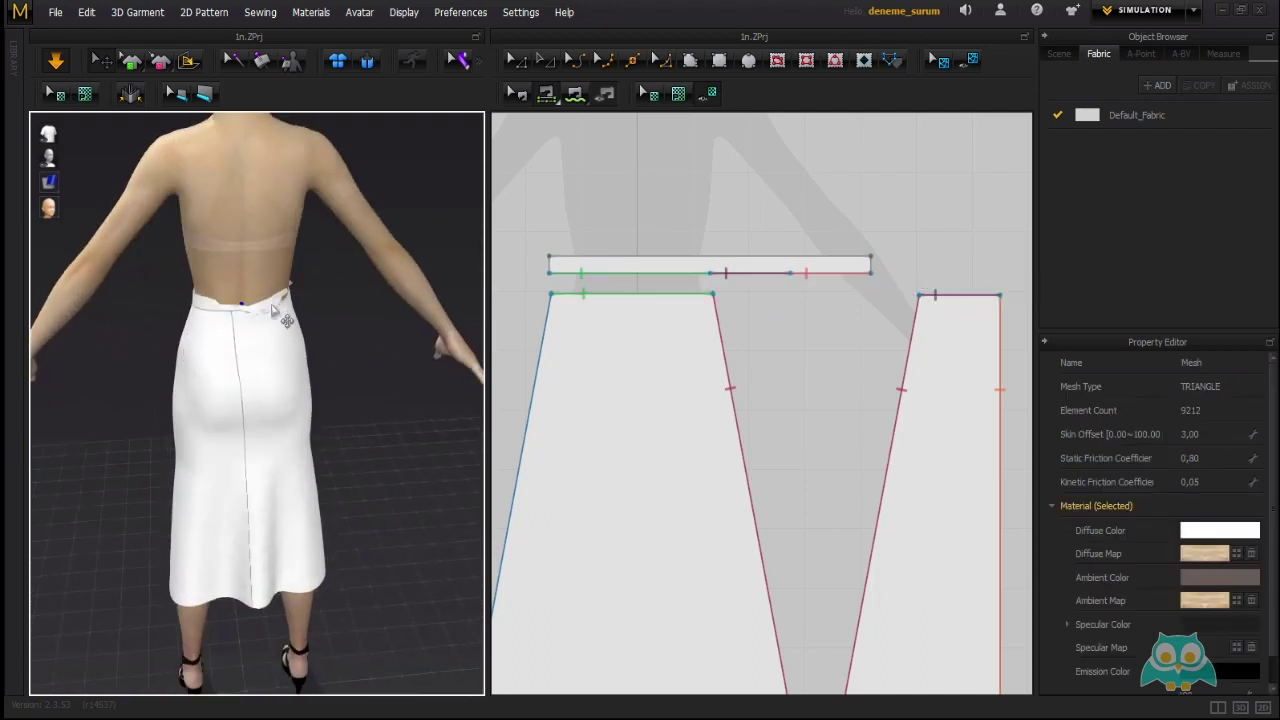
scroll(250, 295, "up", 5)
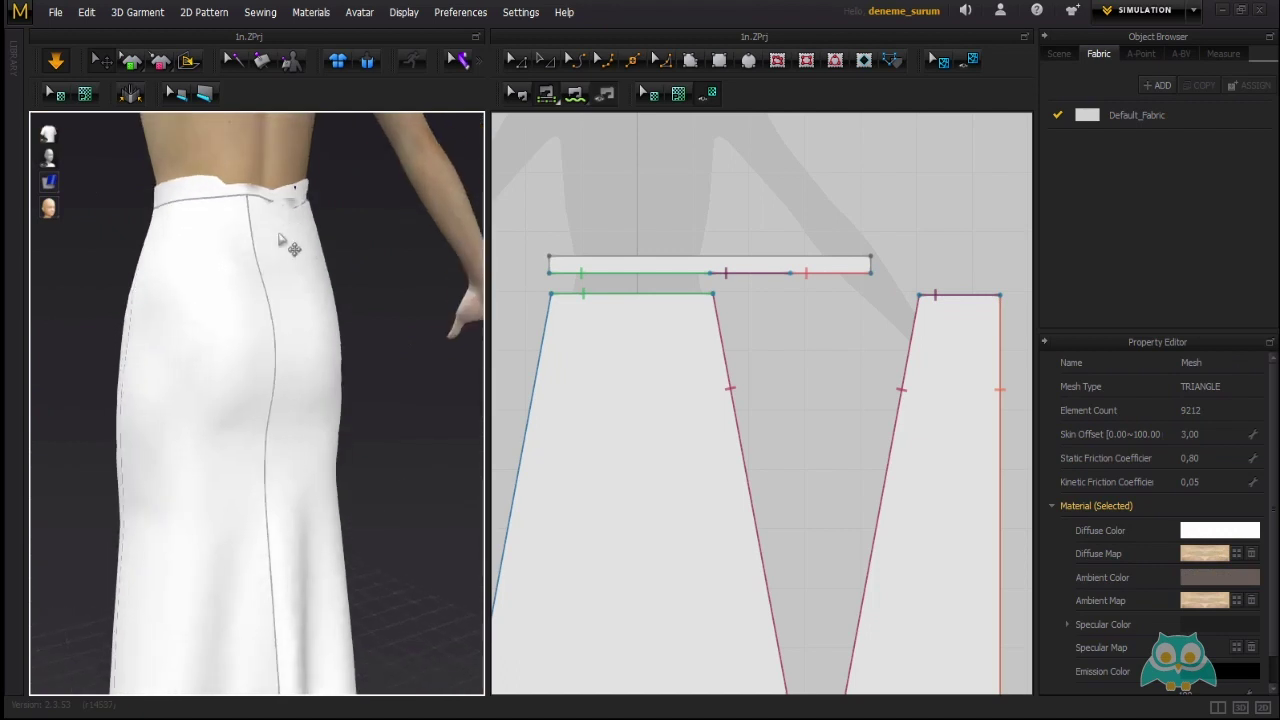
left_click(230, 260)
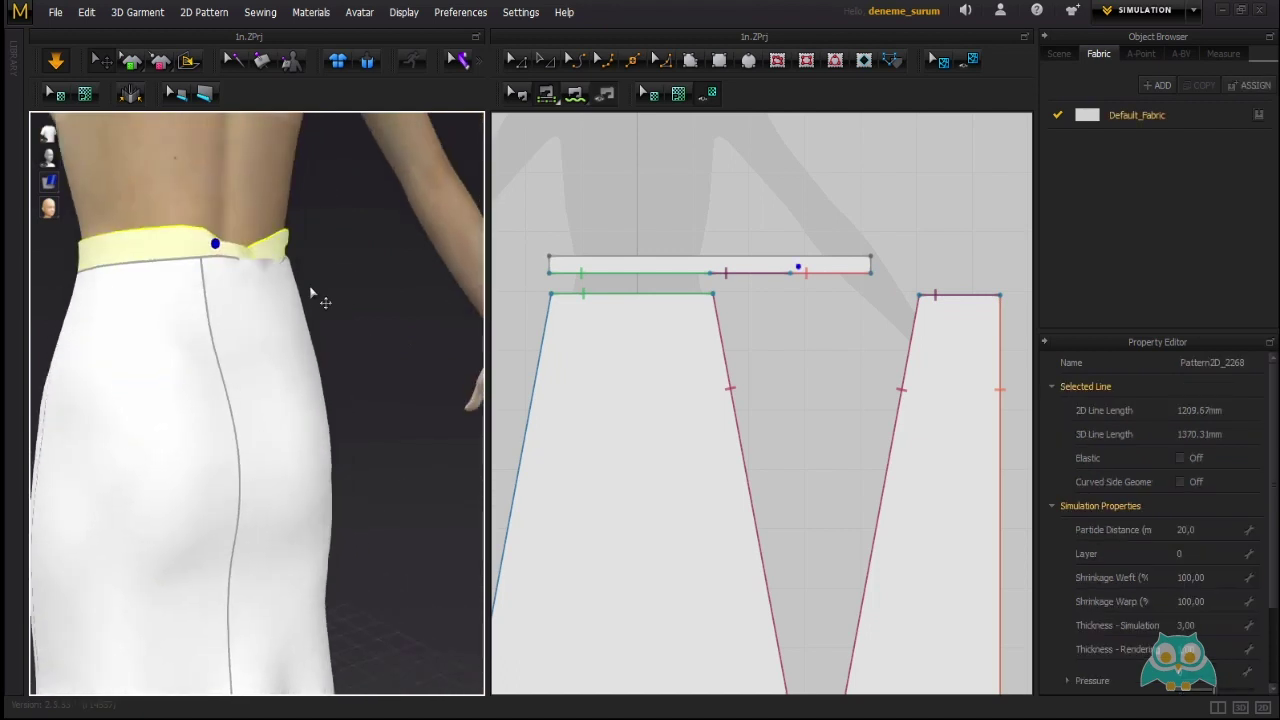
Examine the draped waistband around the waist, focusing on its short ends above the side seam.
right_click_drag(320, 300, 263, 331)
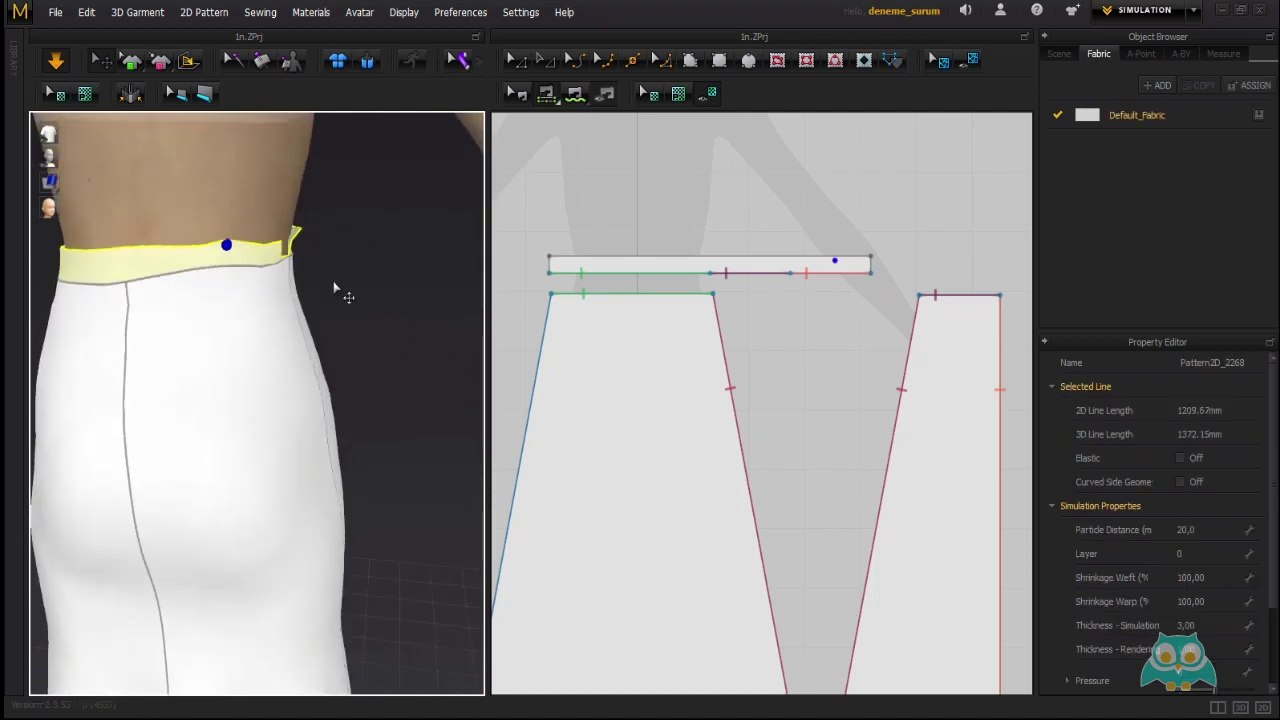
right_click_drag(357, 300, 3, 300)
right_click_drag(420, 303, 530, 300)
right_click_drag(305, 308, 250, 318)
scroll(120, 248, "down", 1)
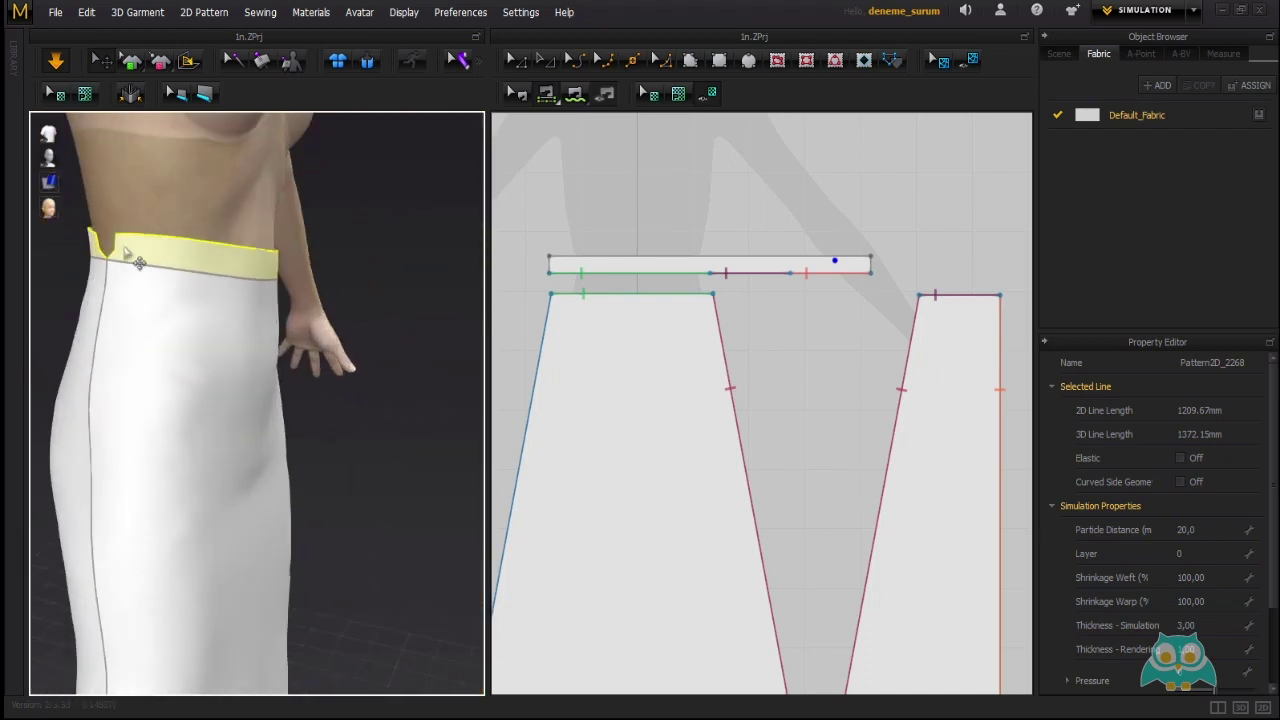
middle_click_drag(120, 248, 147, 281)
scroll(147, 281, "down", 2)
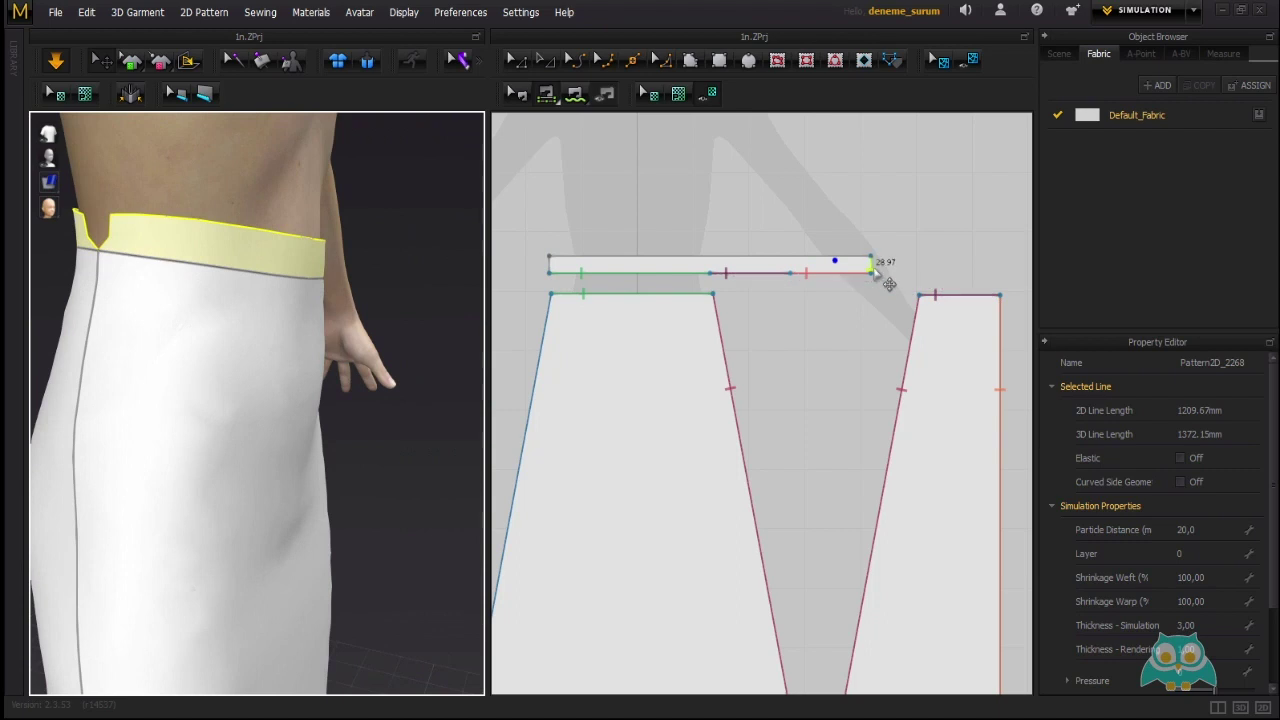
right_click_drag(100, 294, 127, 280)
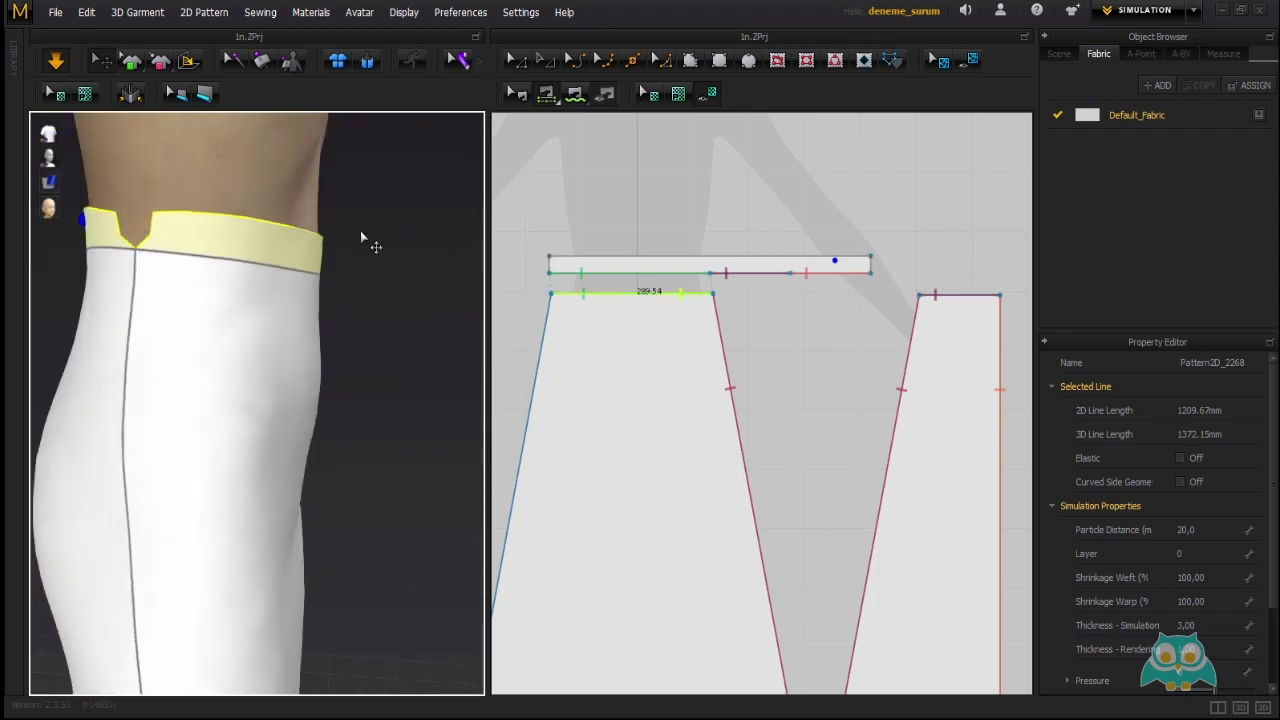
Sew the waistband's two short end edges to each other with Segment Sewing in the 2D pattern.
left_click(262, 12)
left_click(275, 61)
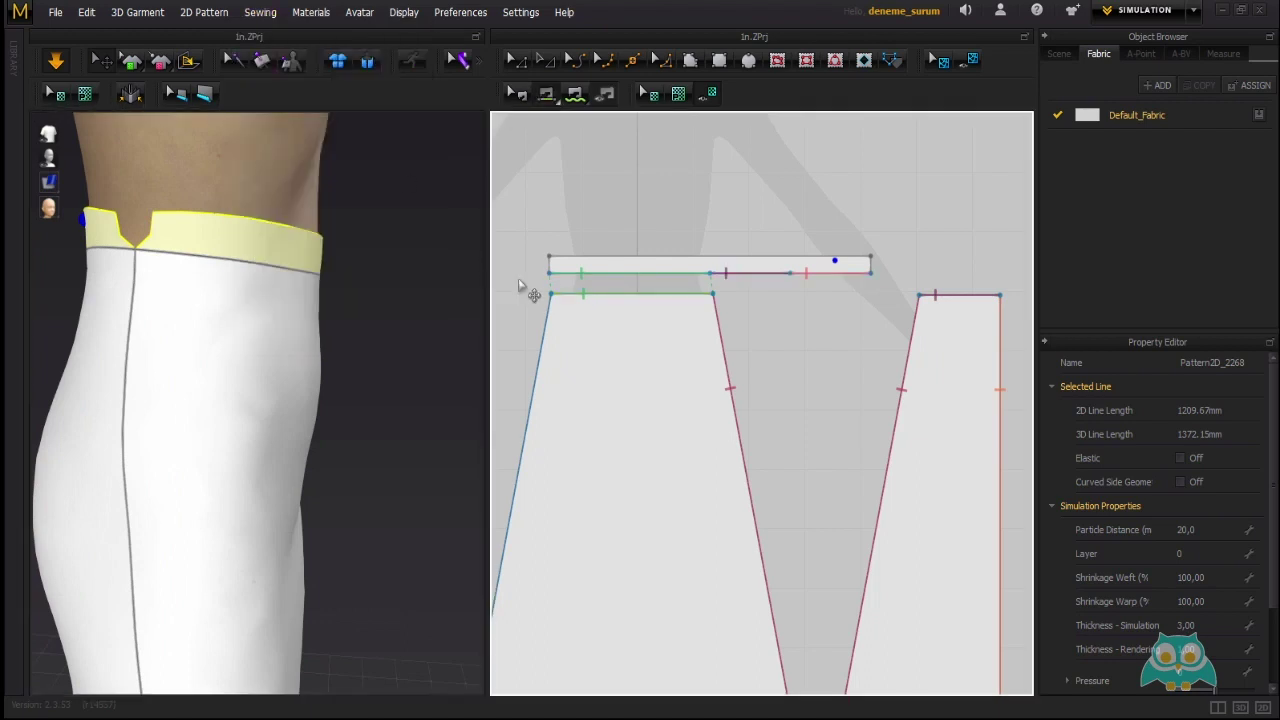
scroll(533, 294, "up", 5)
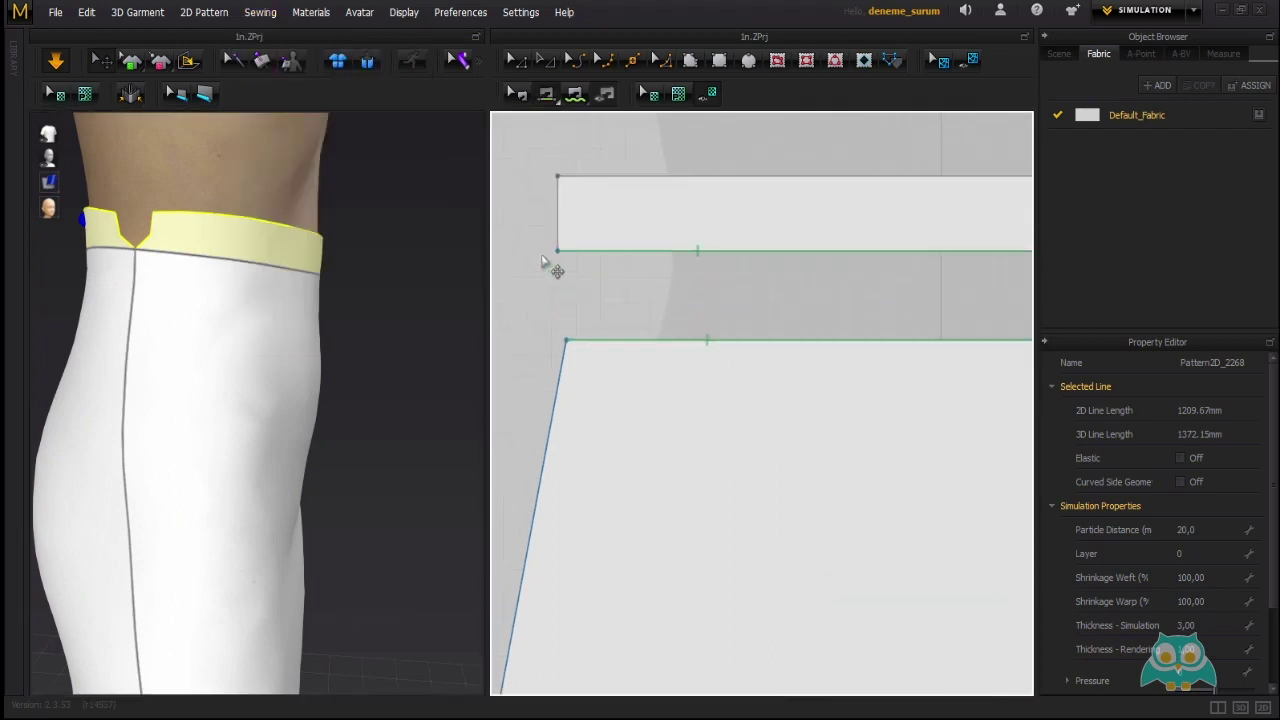
left_click(559, 194)
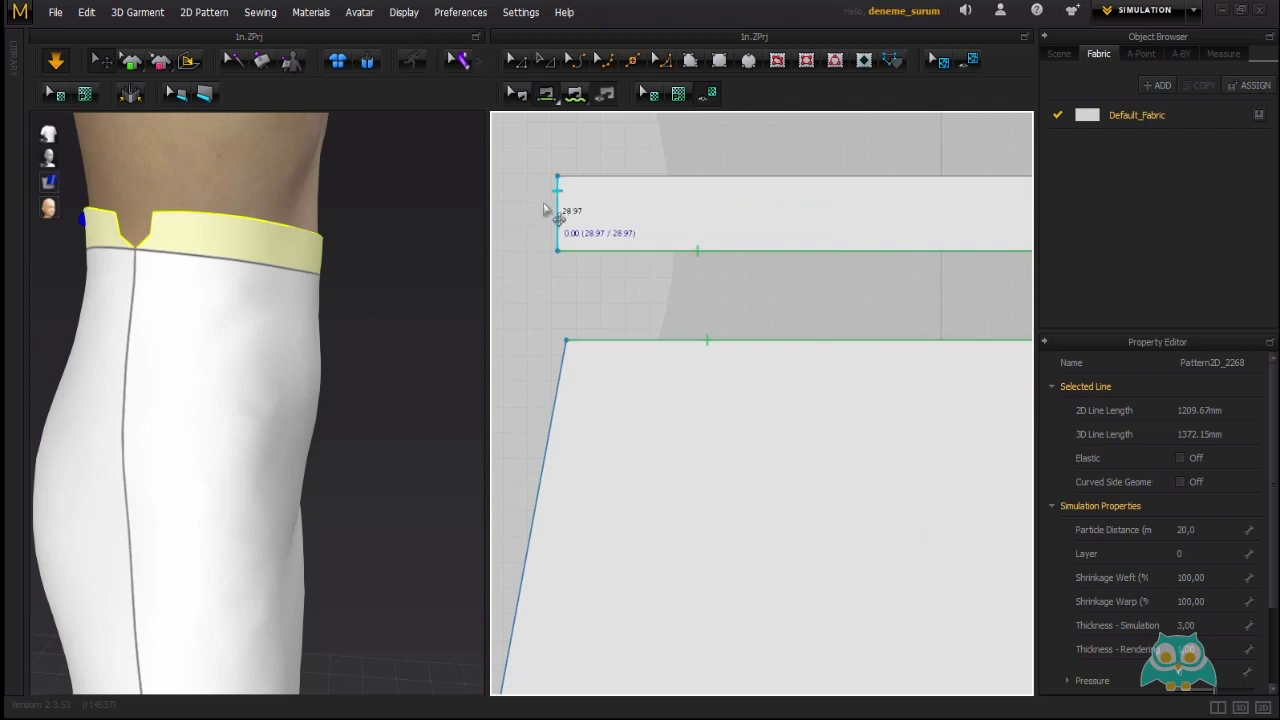
scroll(546, 208, "down", 5)
middle_click_drag(804, 206, 754, 242)
scroll(754, 242, "up", 8)
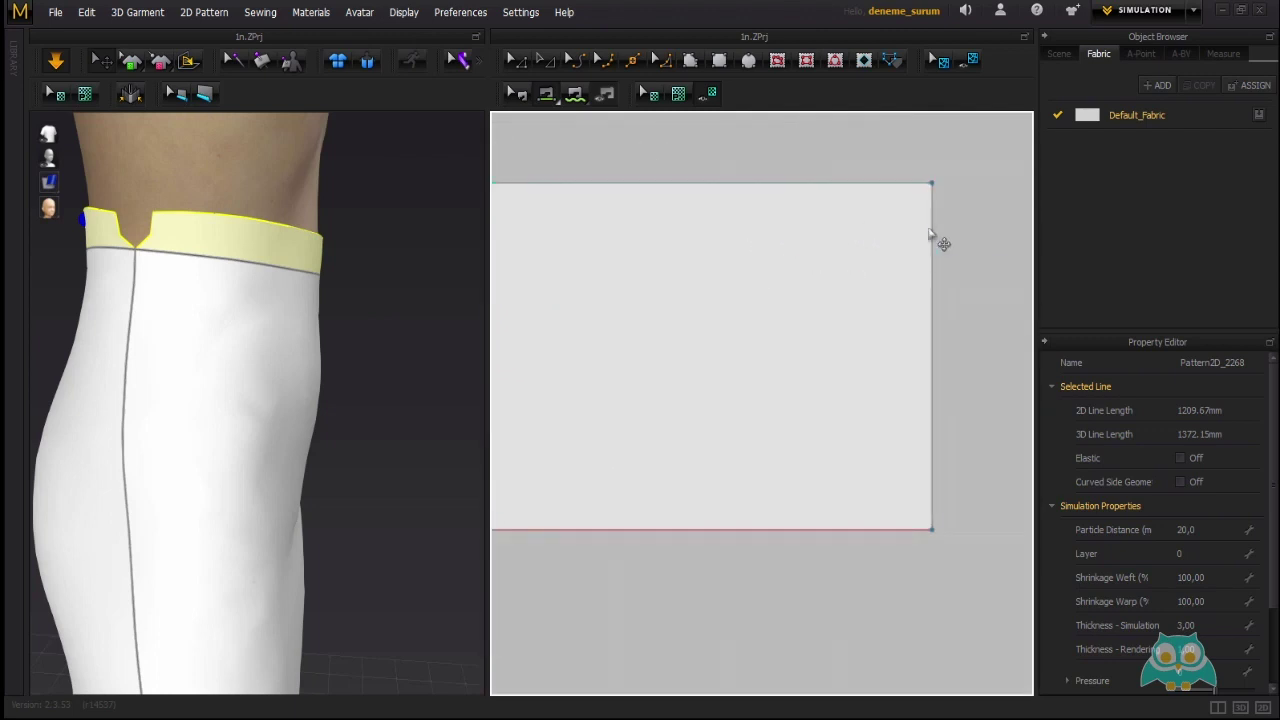
scroll(920, 245, "down", 8)
scroll(915, 245, "up", 3)
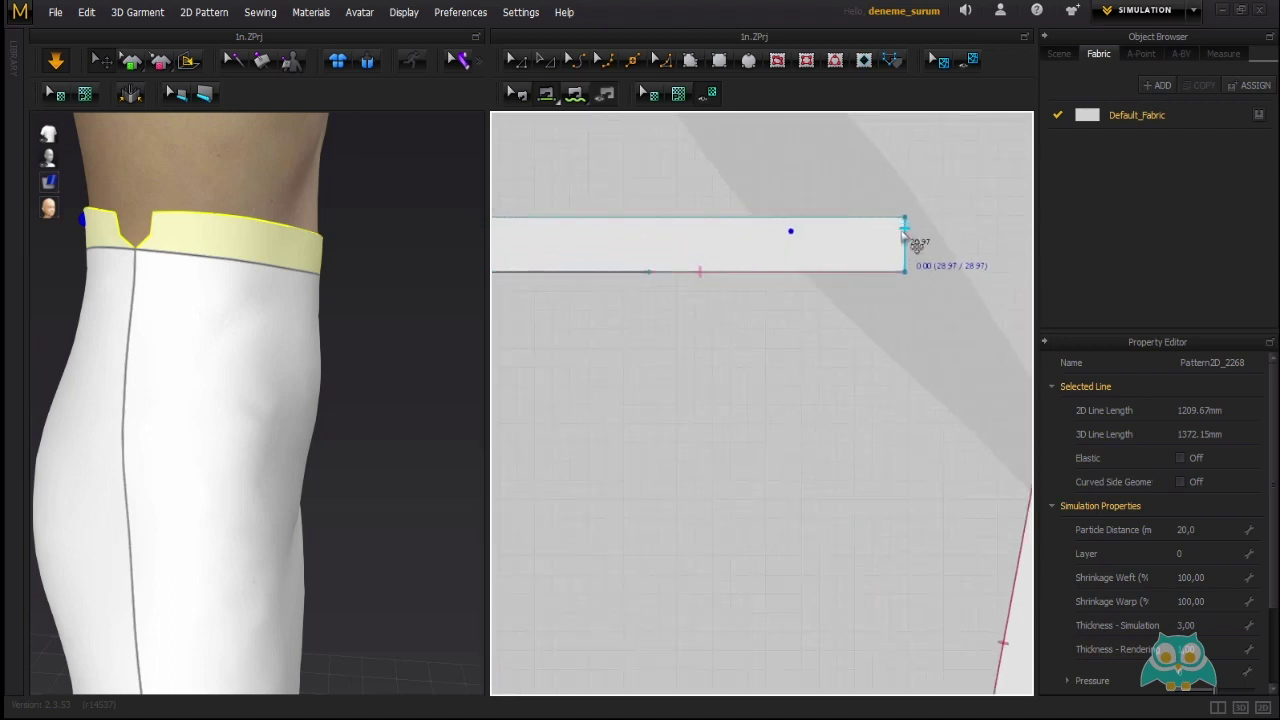
left_click(907, 246)
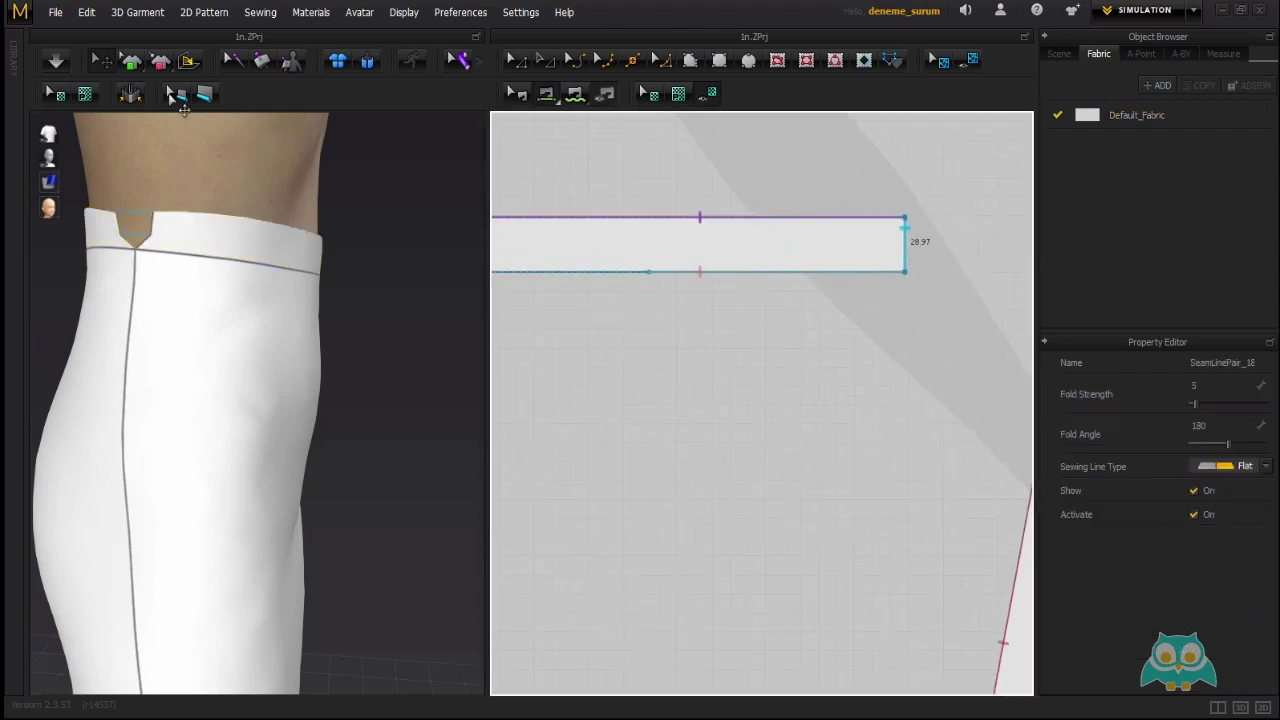
Run the simulation to drape the skirt with the waistband ends sewn together and show the avatar from the front.
left_click(137, 13)
left_click(148, 34)
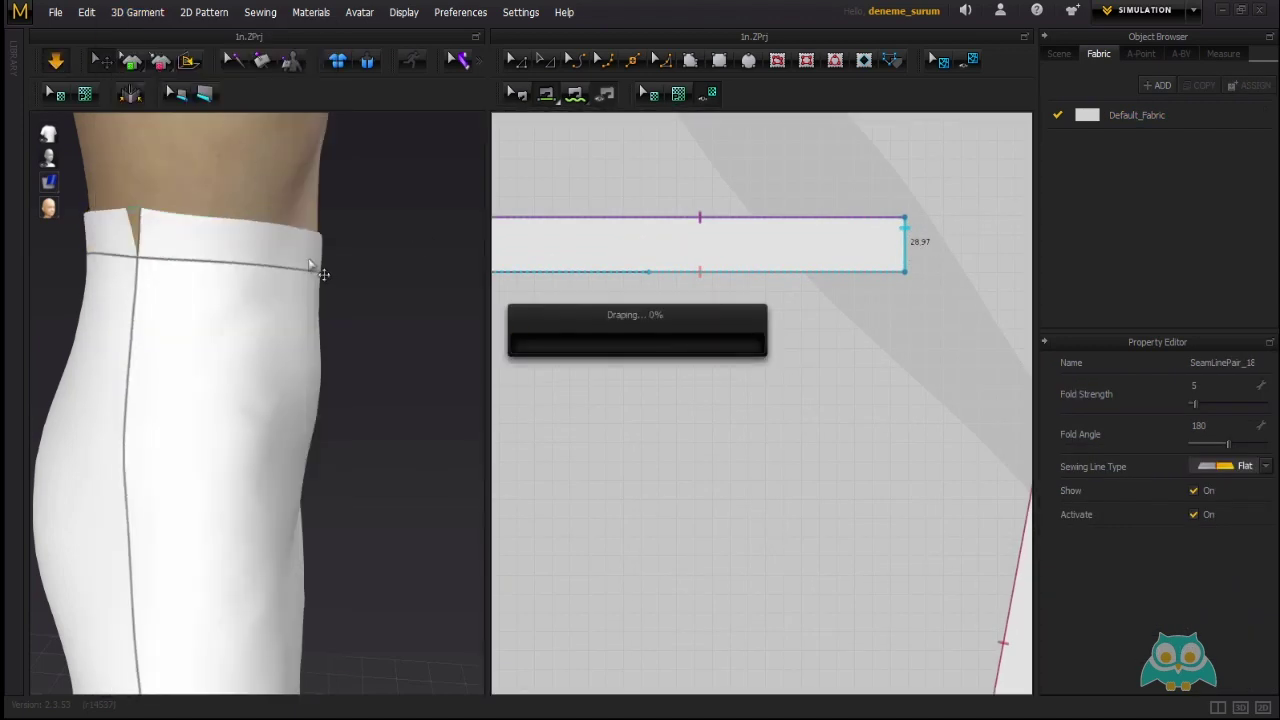
scroll(161, 235, "down", 4)
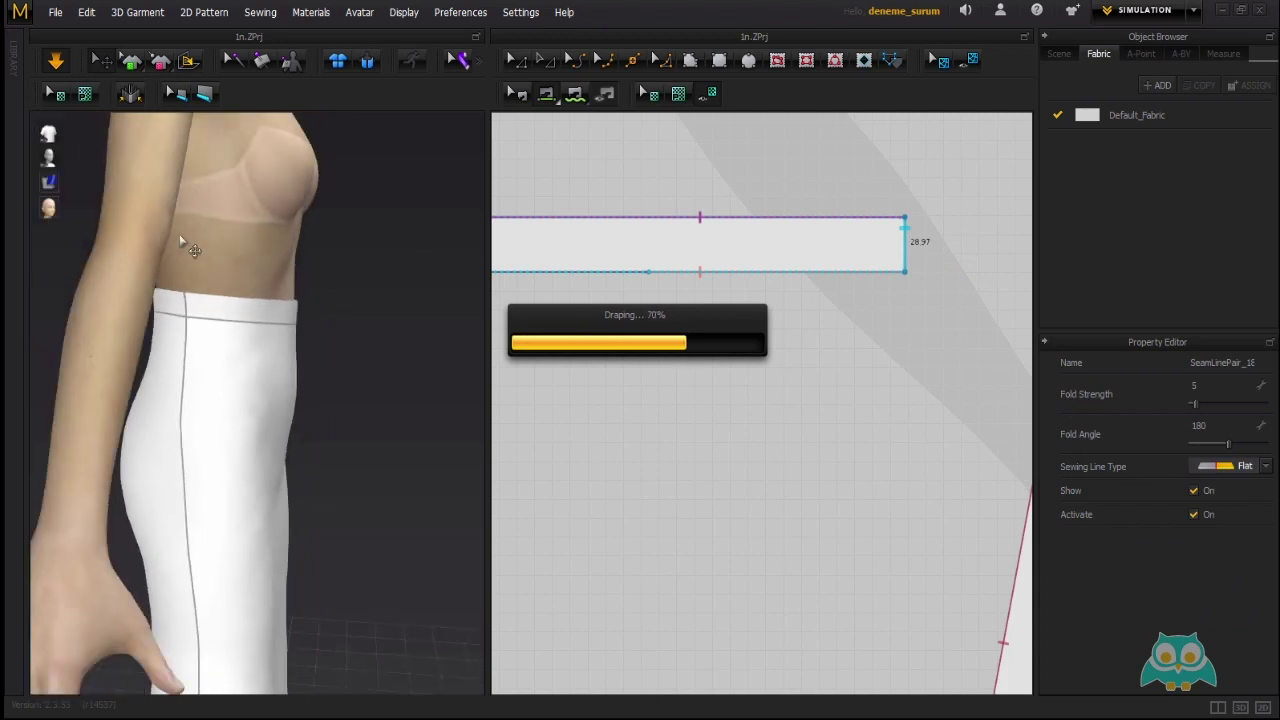
right_click_drag(312, 300, 194, 328)
scroll(221, 321, "down", 2)
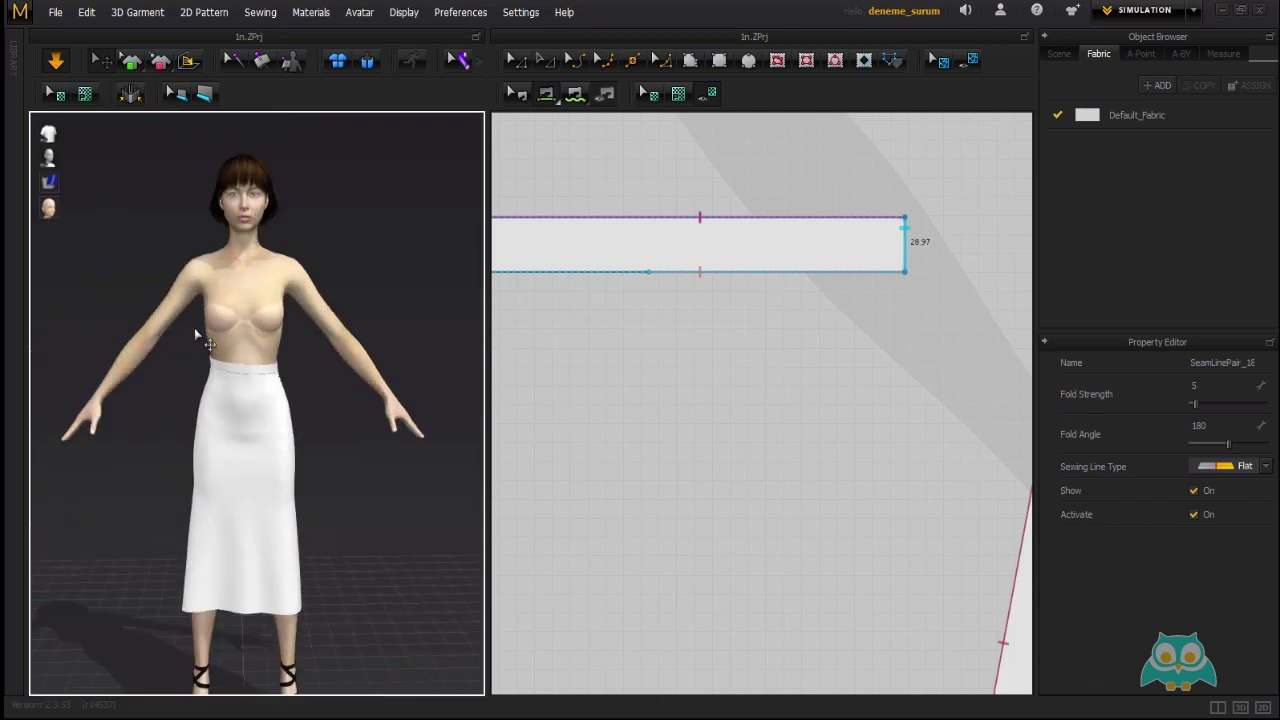
Examine the front of the draped skirt and its waistband on the avatar, along with the waistband seams in the 2D pattern.
middle_click_drag(236, 305, 251, 262)
right_click_drag(283, 326, 272, 316)
scroll(228, 326, "up", 2)
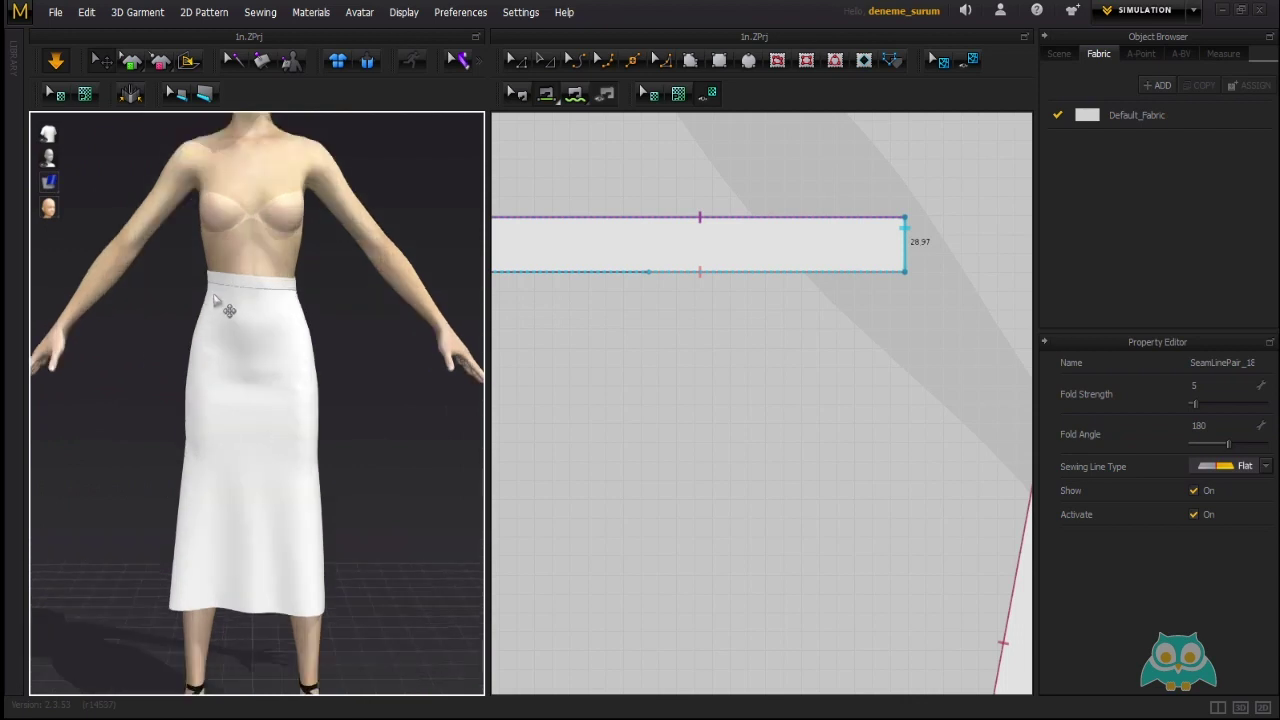
left_click(294, 265)
left_click_drag(294, 256, 300, 255)
left_click(322, 276)
scroll(258, 297, "down", 2)
right_click_drag(213, 342, 314, 363)
scroll(670, 337, "down", 6)
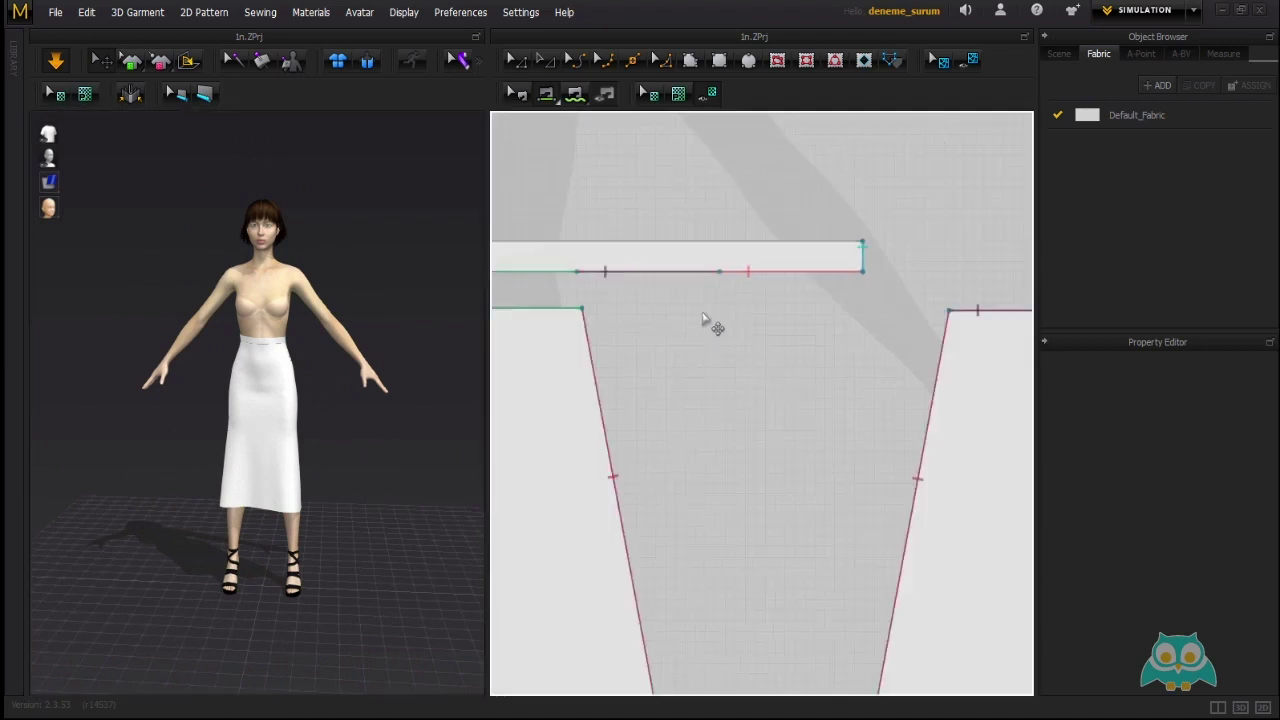
Review the available sewing commands and examine how the waistband's lower edge connects to the skirt panels in the 2D pattern.
left_click(260, 13)
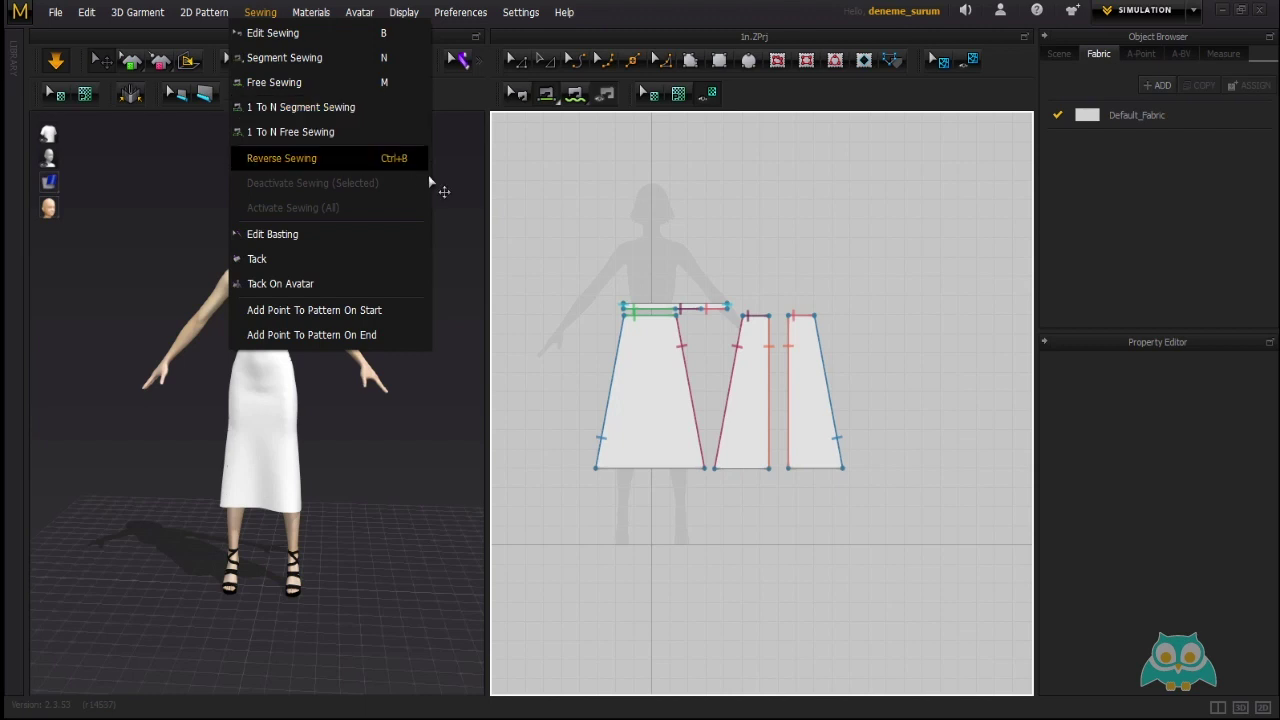
left_click(648, 342)
scroll(648, 342, "up", 4)
scroll(614, 211, "down", 2)
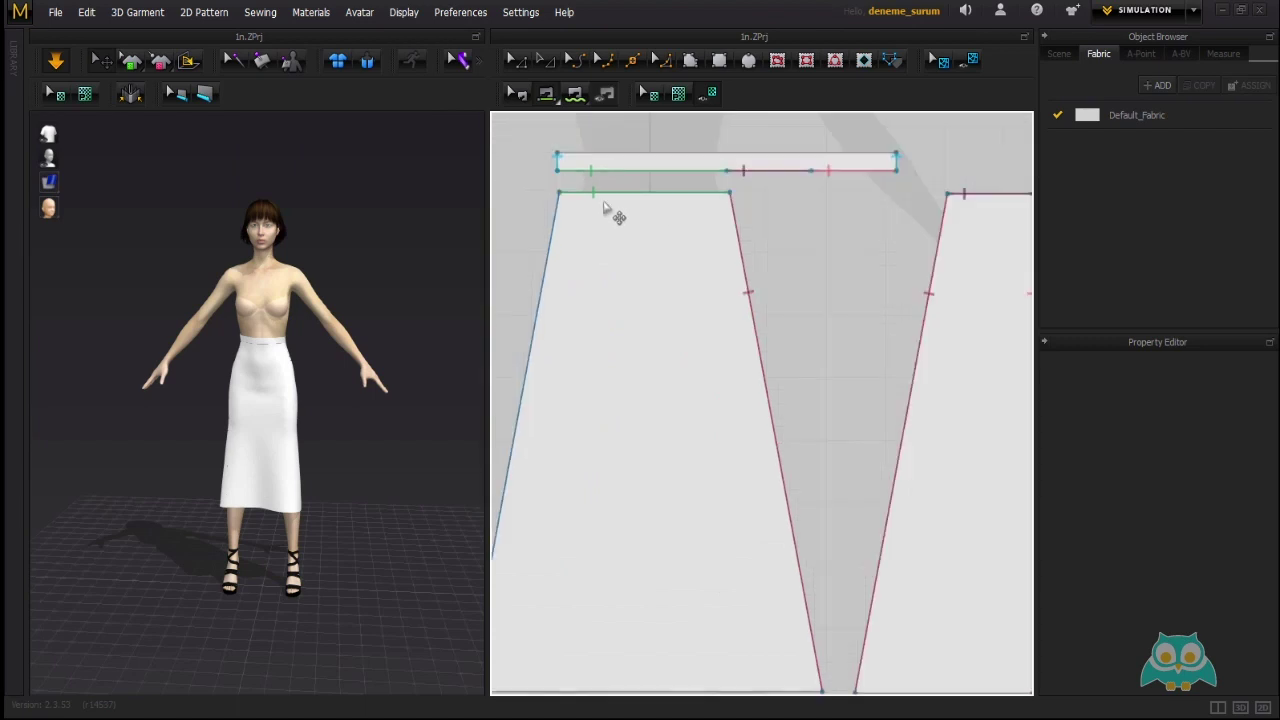
scroll(742, 184, "down", 2)
left_click(741, 173)
scroll(745, 190, "up", 3)
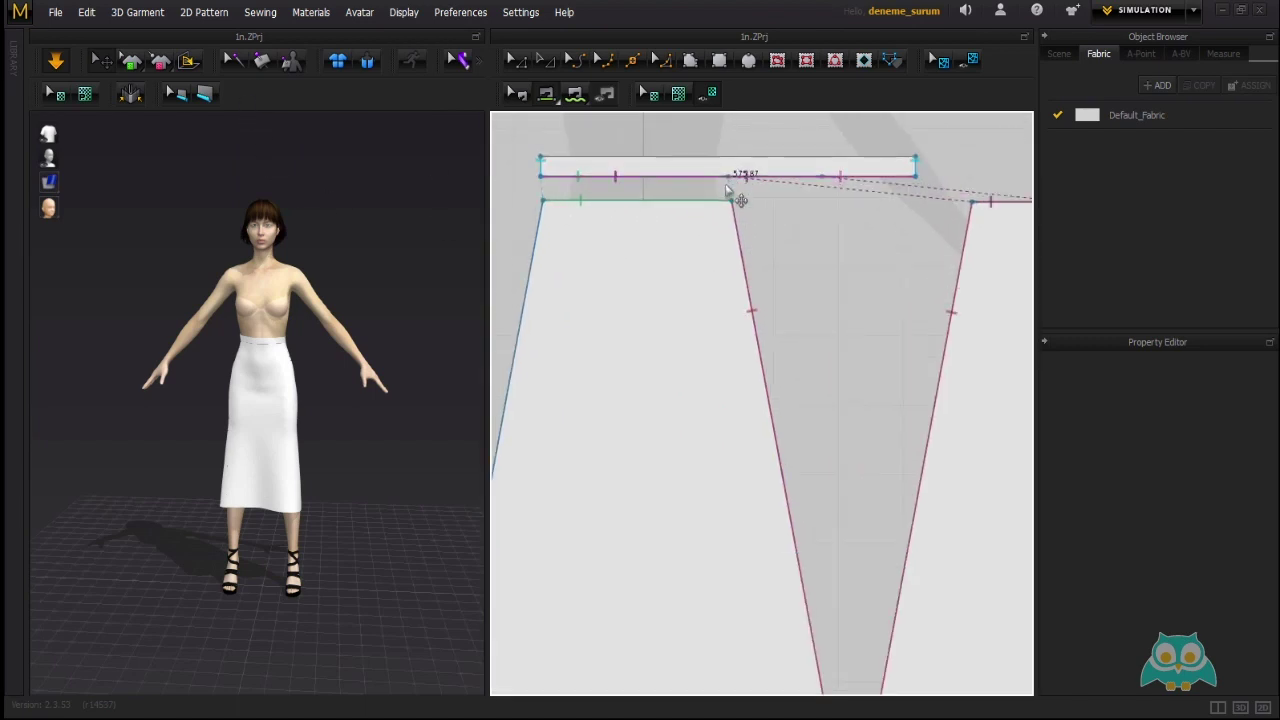
scroll(680, 209, "down", 4)
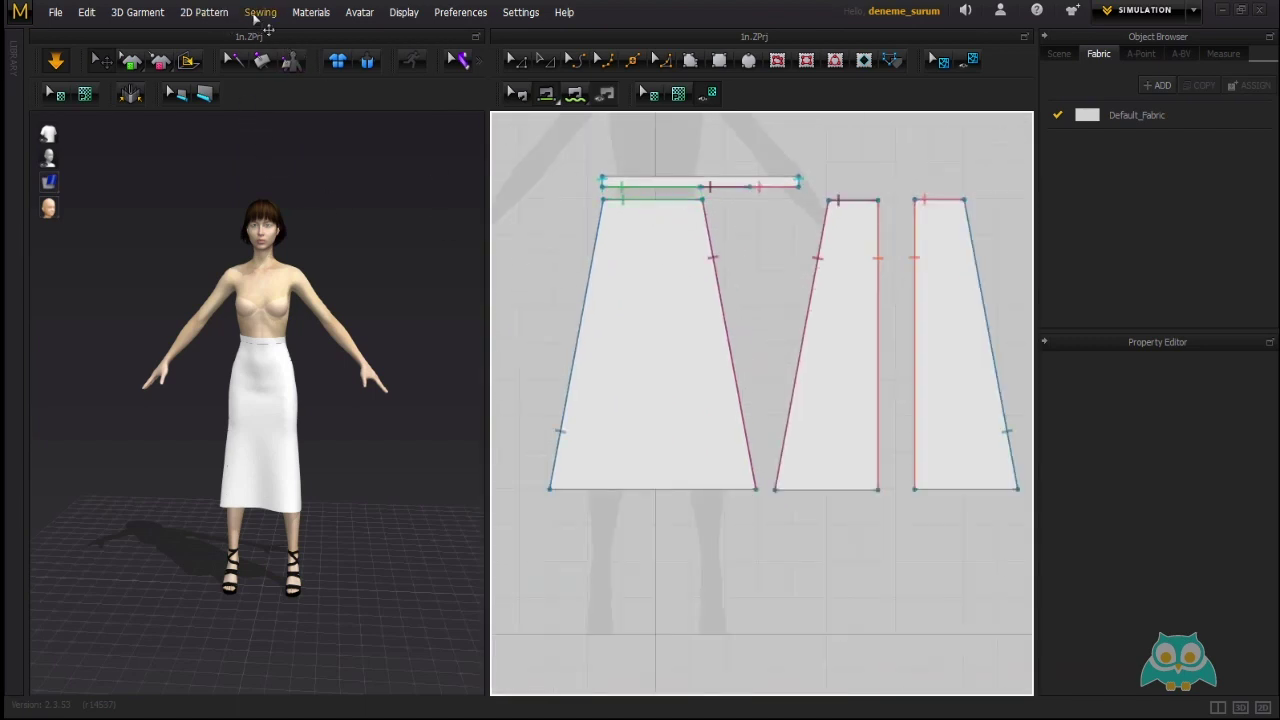
left_click(268, 14)
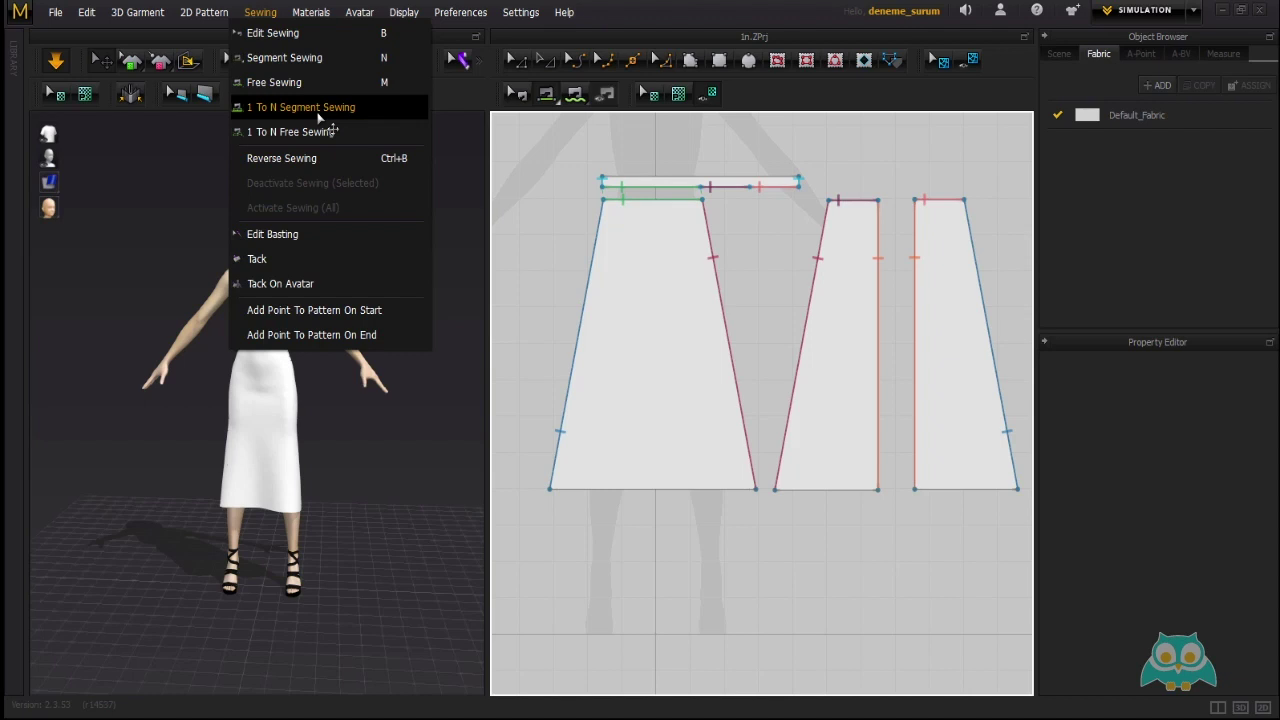
right_click_drag(209, 382, 332, 536)
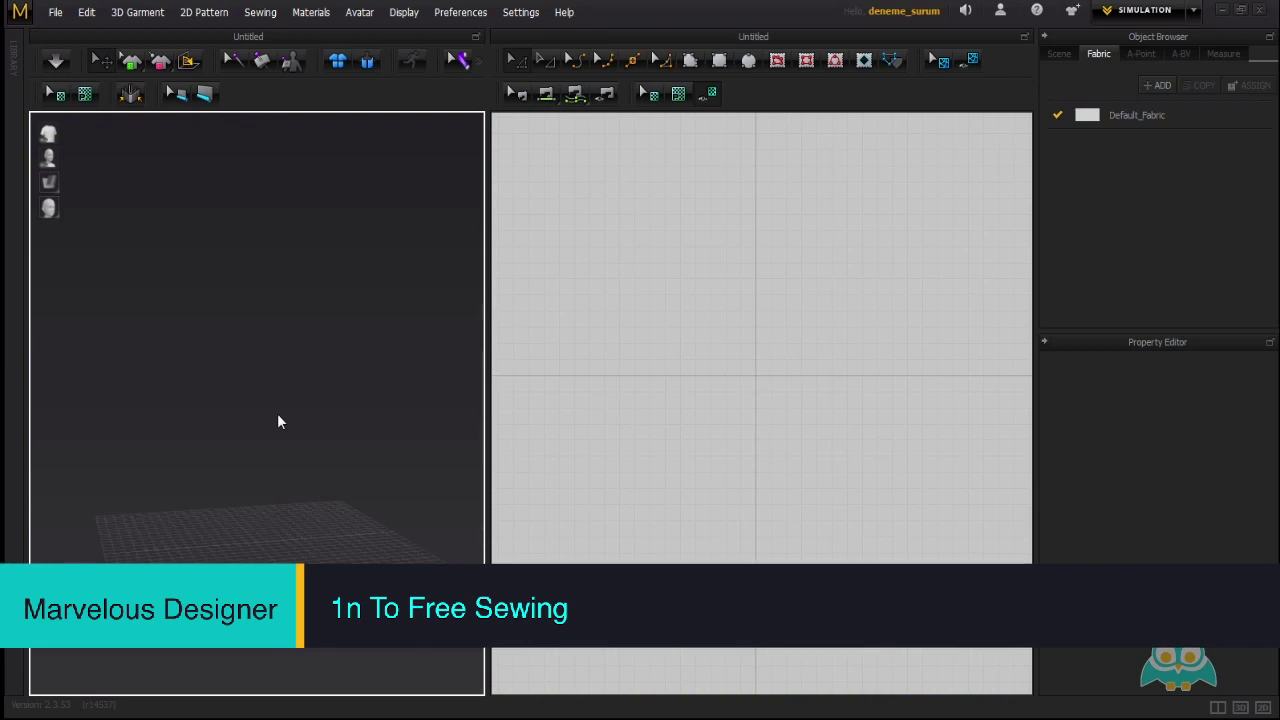
left_click(262, 14)
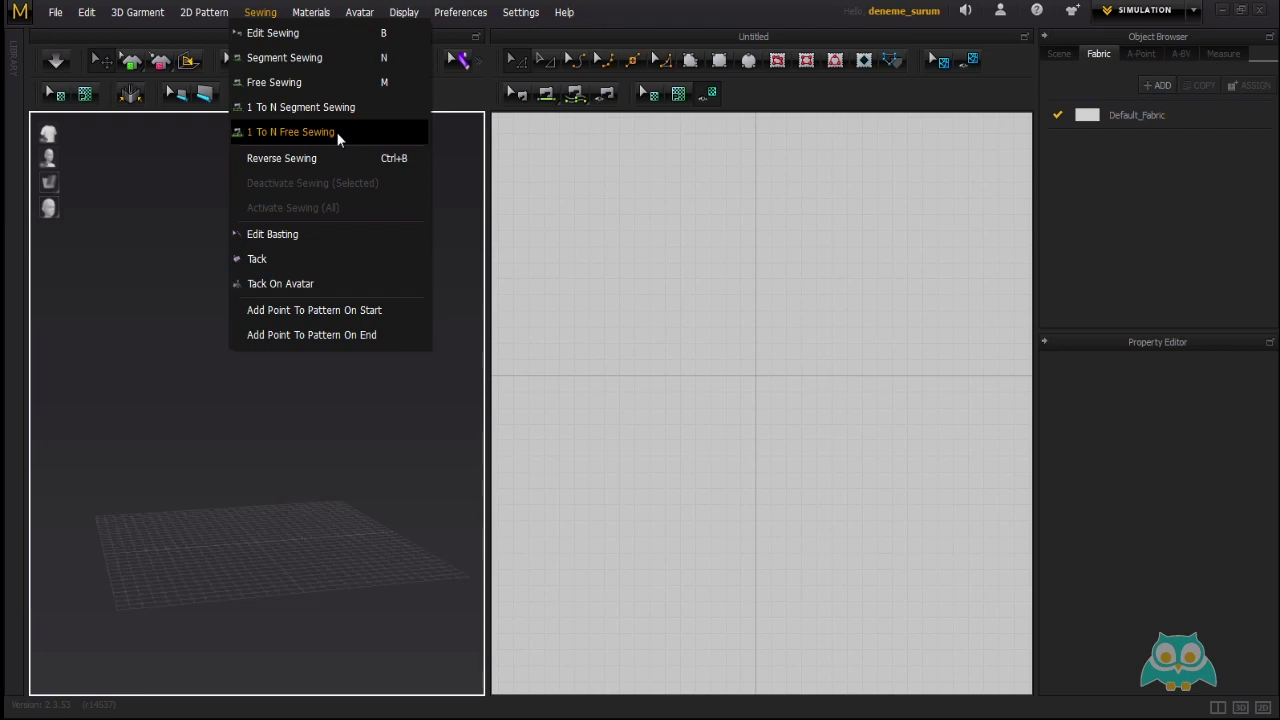
Open the project 1n_free from the 36-1n_free folder, discarding the unsaved current file.
left_click(55, 12)
mouse_move(102, 62)
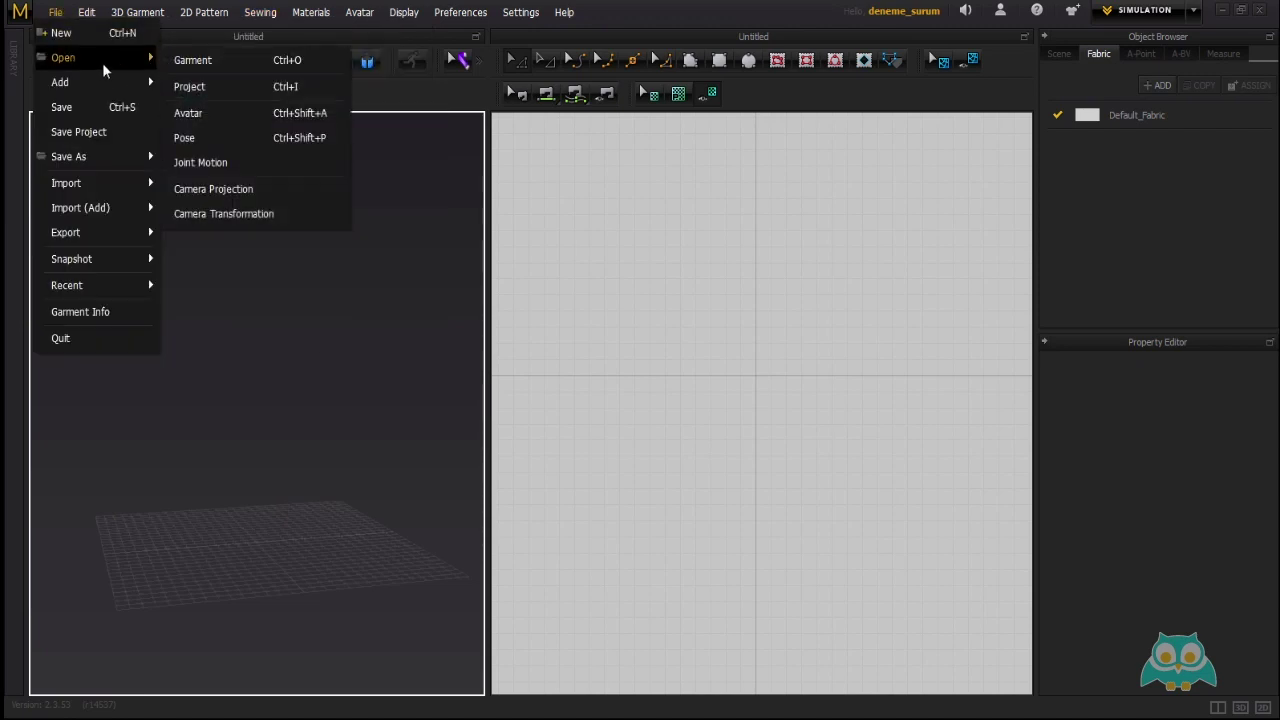
left_click(210, 87)
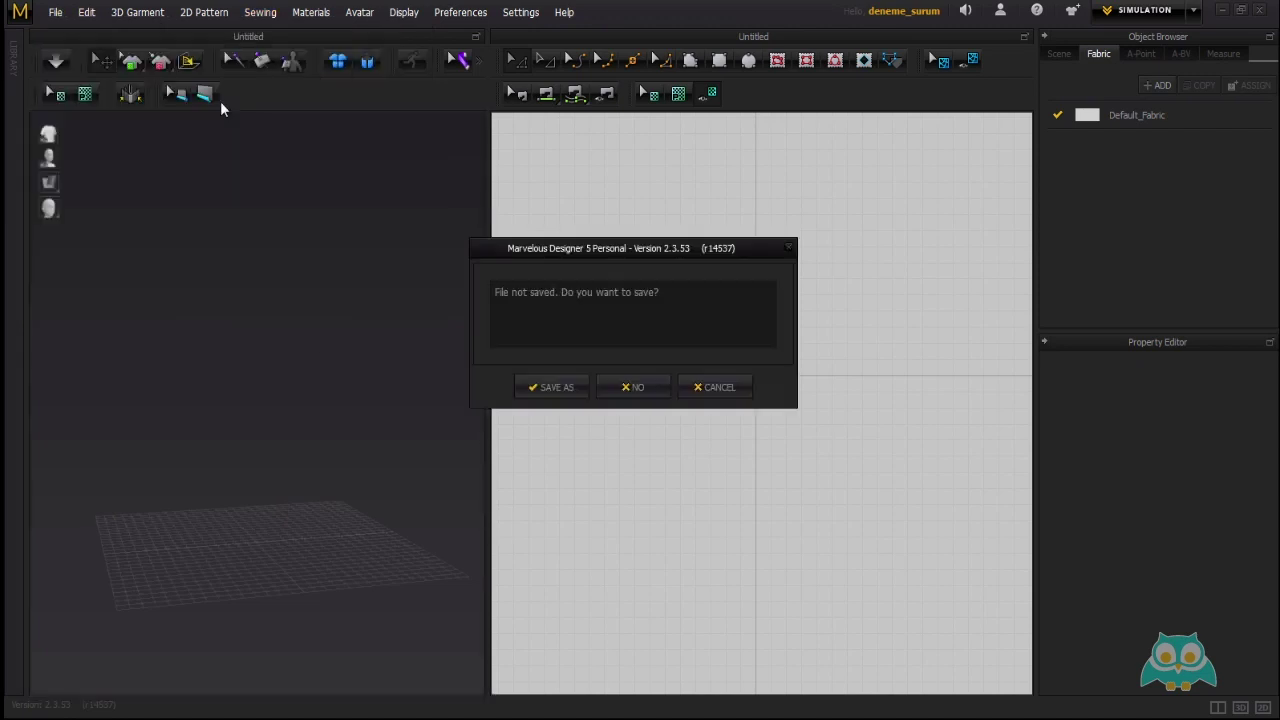
left_click(637, 387)
left_click(318, 37)
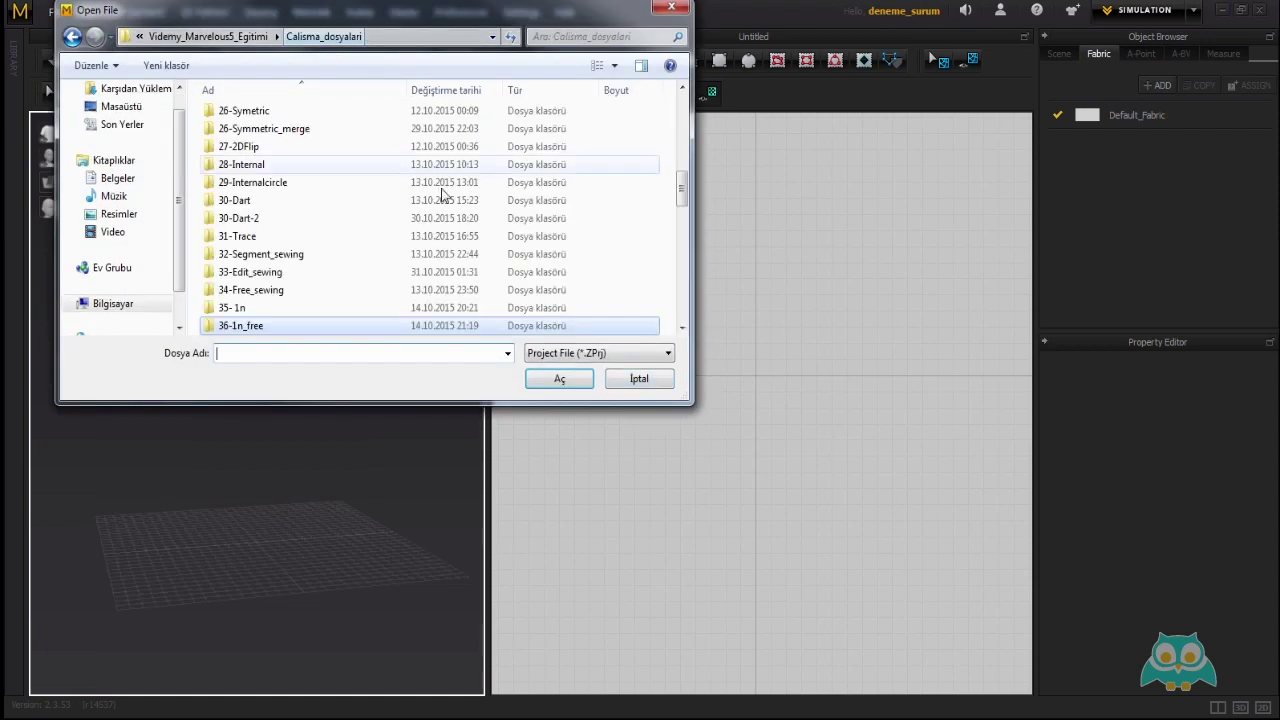
double_click(283, 327)
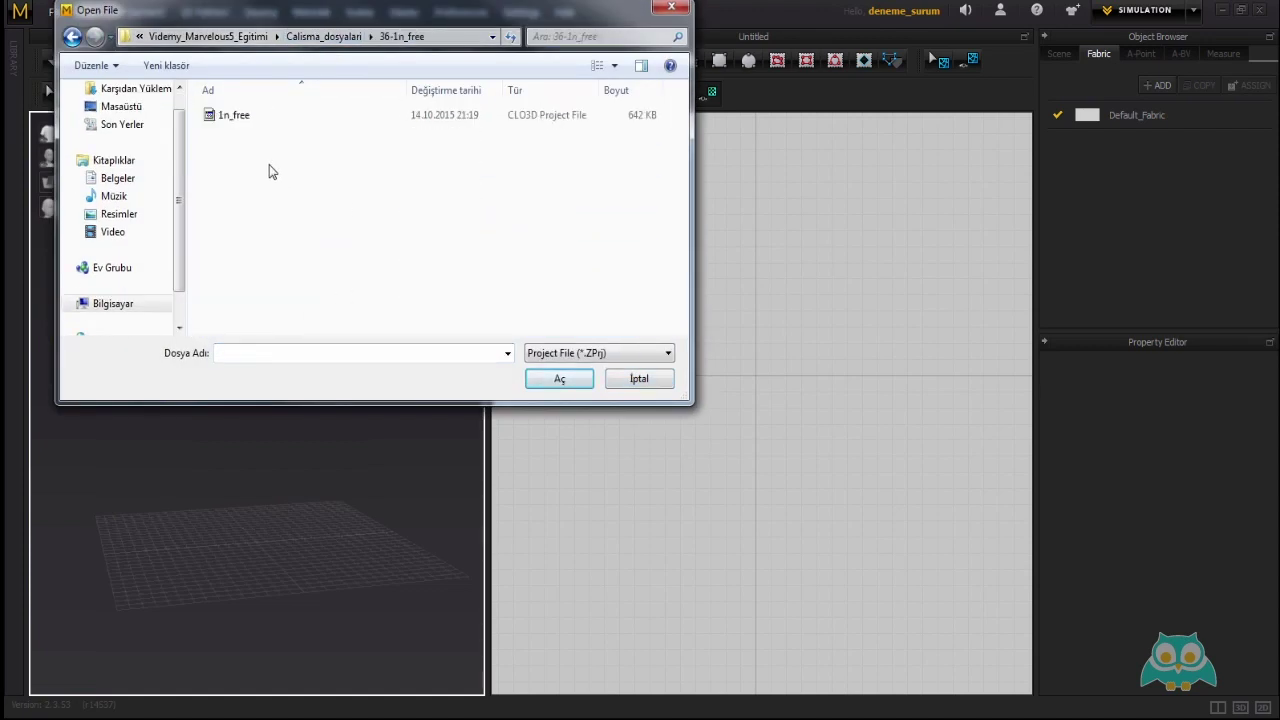
left_click(247, 118)
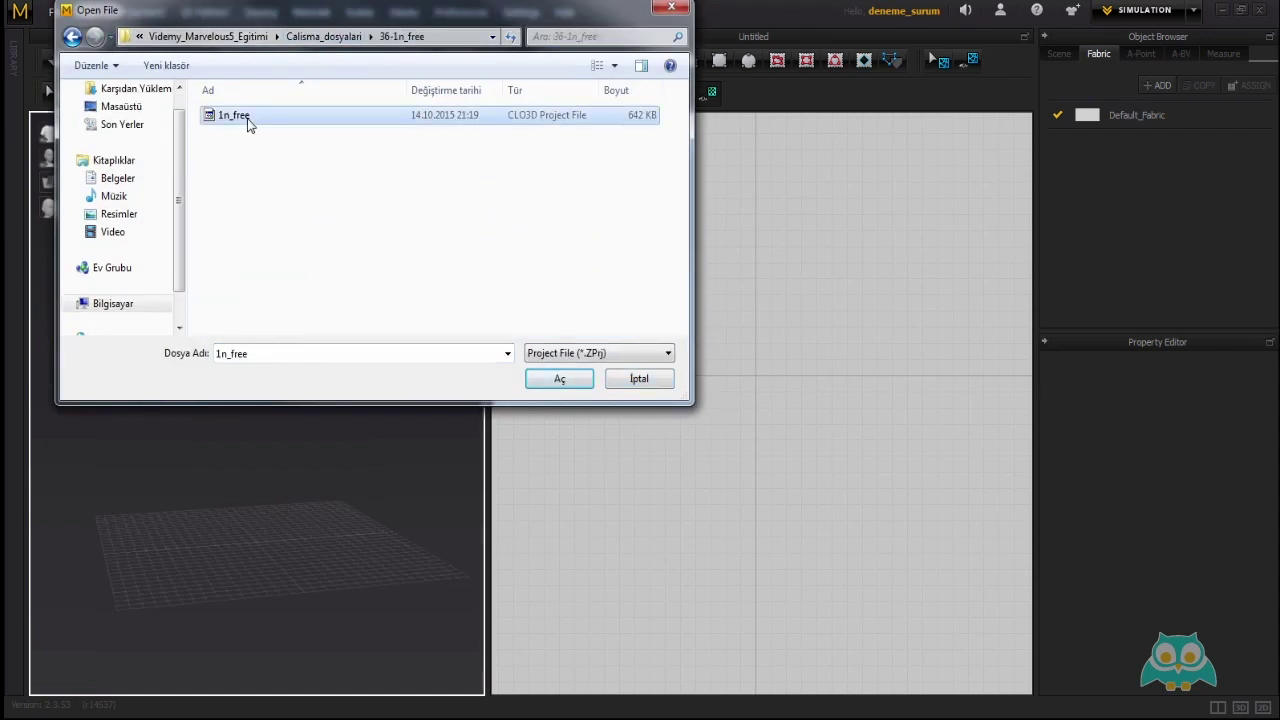
left_click(562, 379)
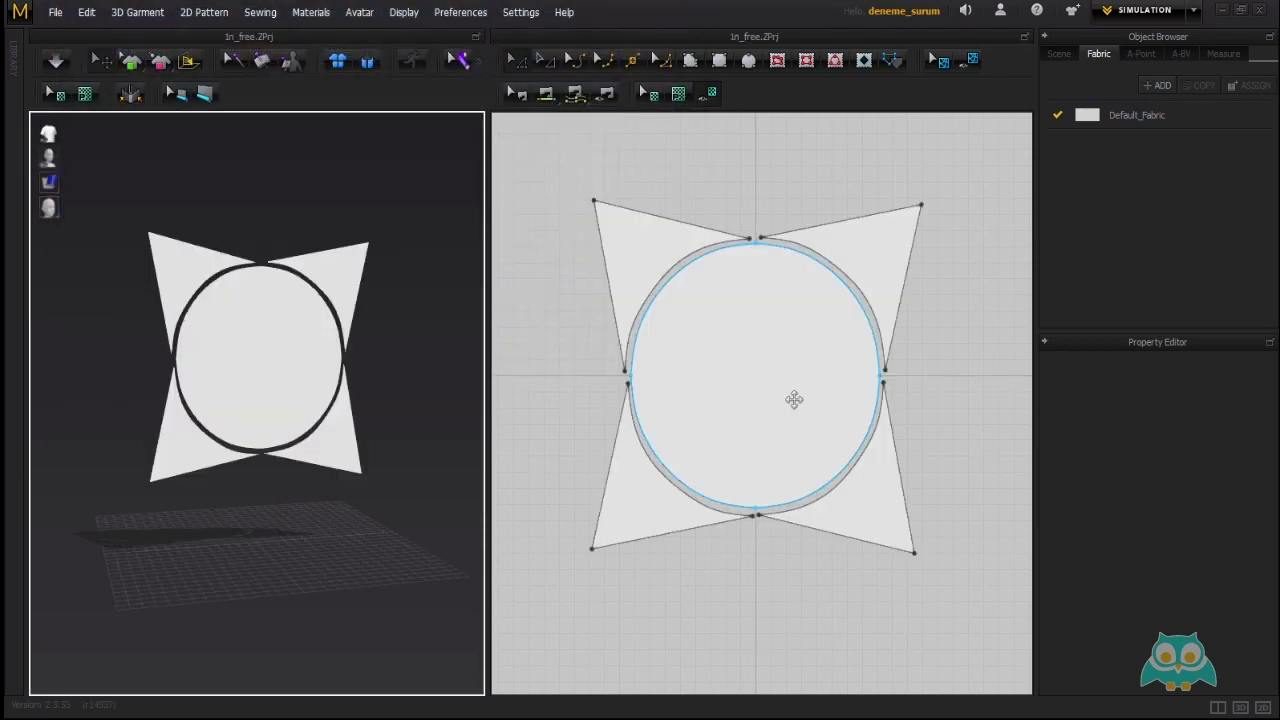
left_click(786, 345)
left_click(939, 316)
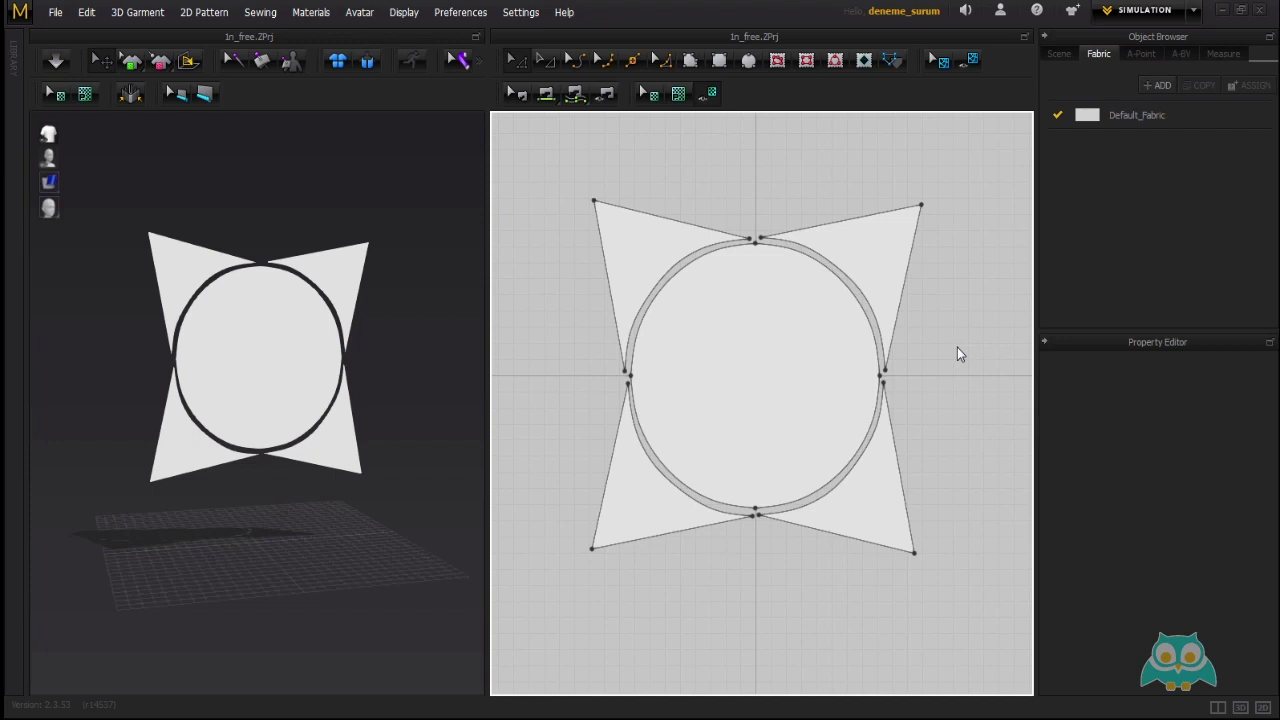
left_click(753, 319)
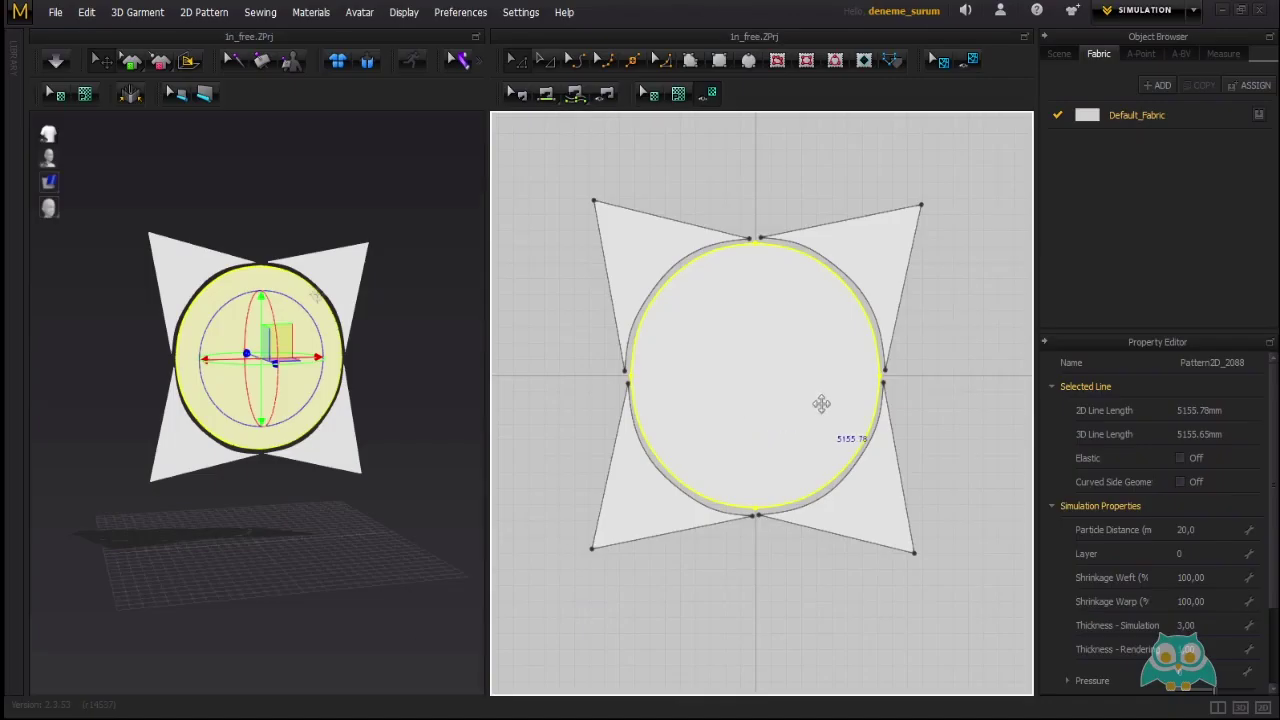
With 1 To N Free Sewing, define the circle's right half, from its top point clockwise to its bottom point, as the single sewing side.
left_click(259, 13)
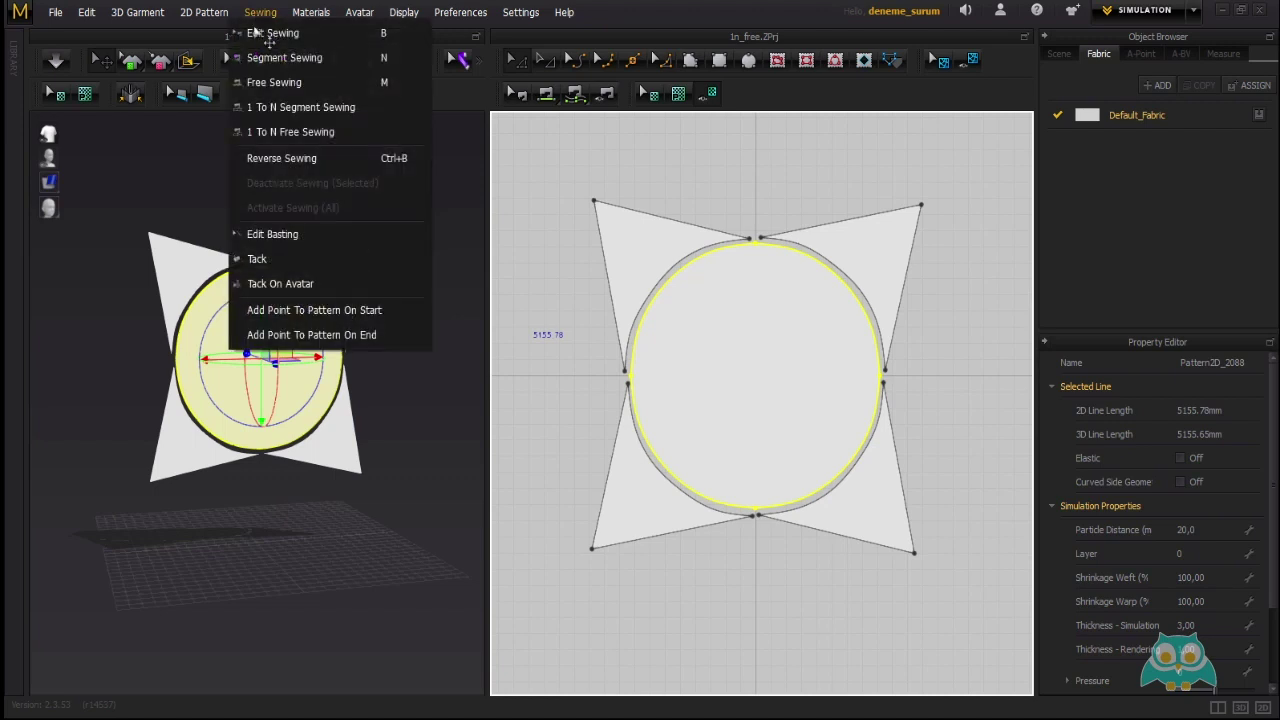
left_click(291, 133)
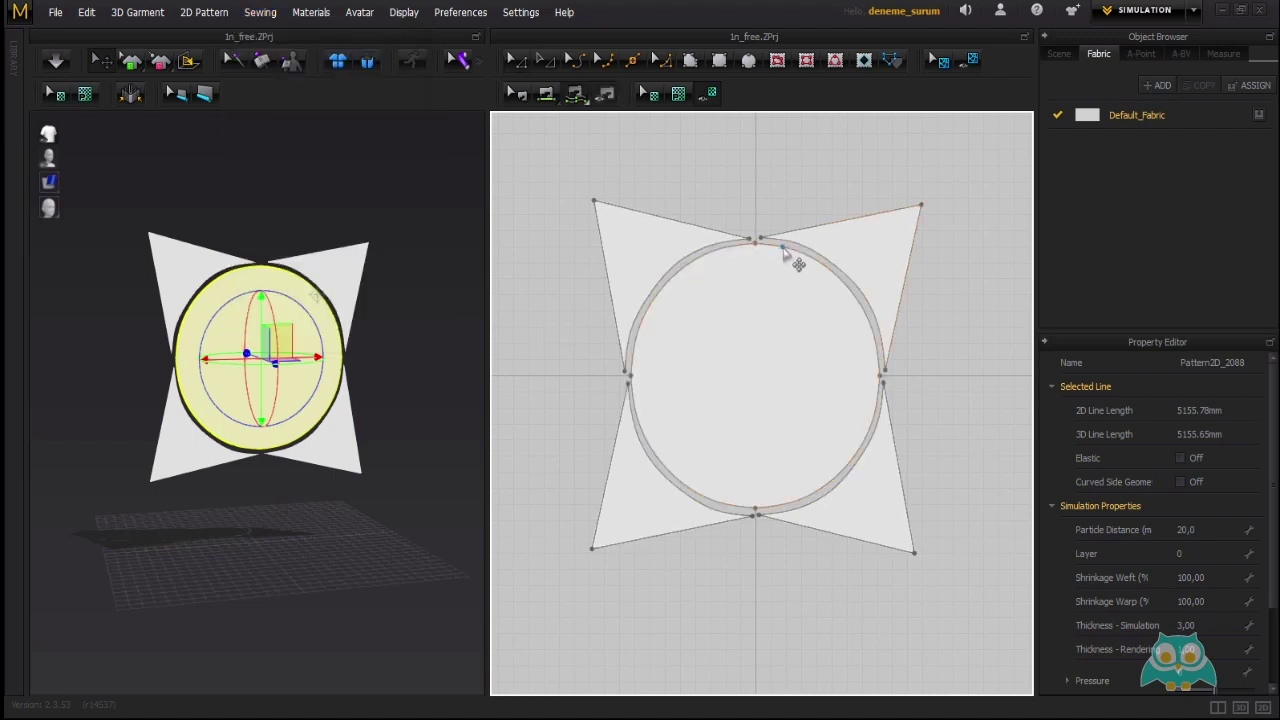
scroll(785, 253, "up", 5)
middle_click_drag(733, 241, 697, 258)
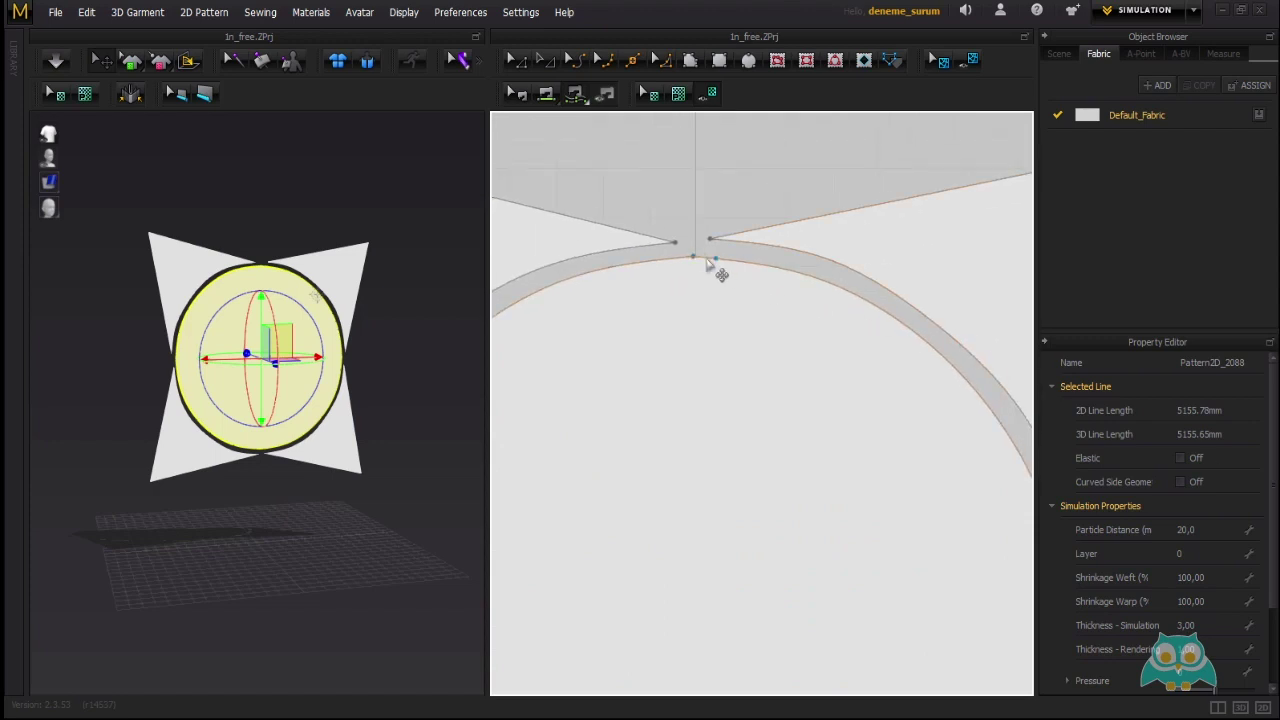
scroll(690, 263, "up", 3)
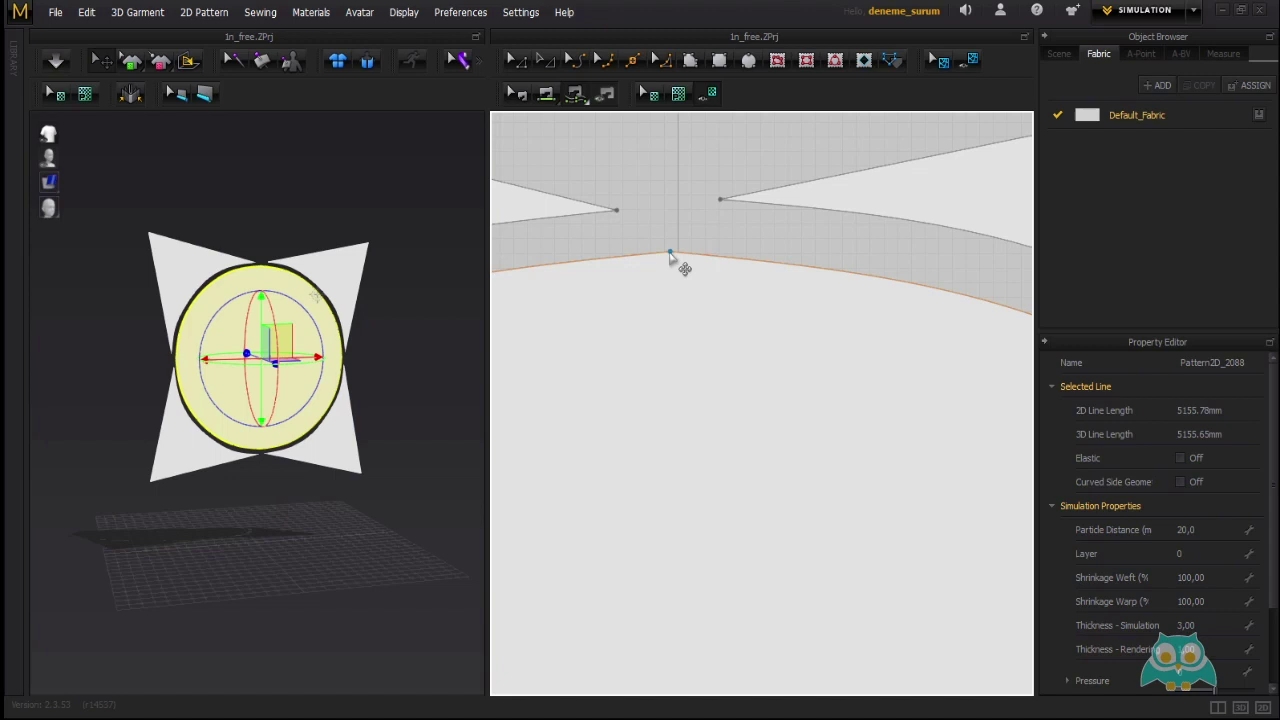
left_click(670, 253)
scroll(880, 330, "down", 3)
scroll(765, 292, "up", 2)
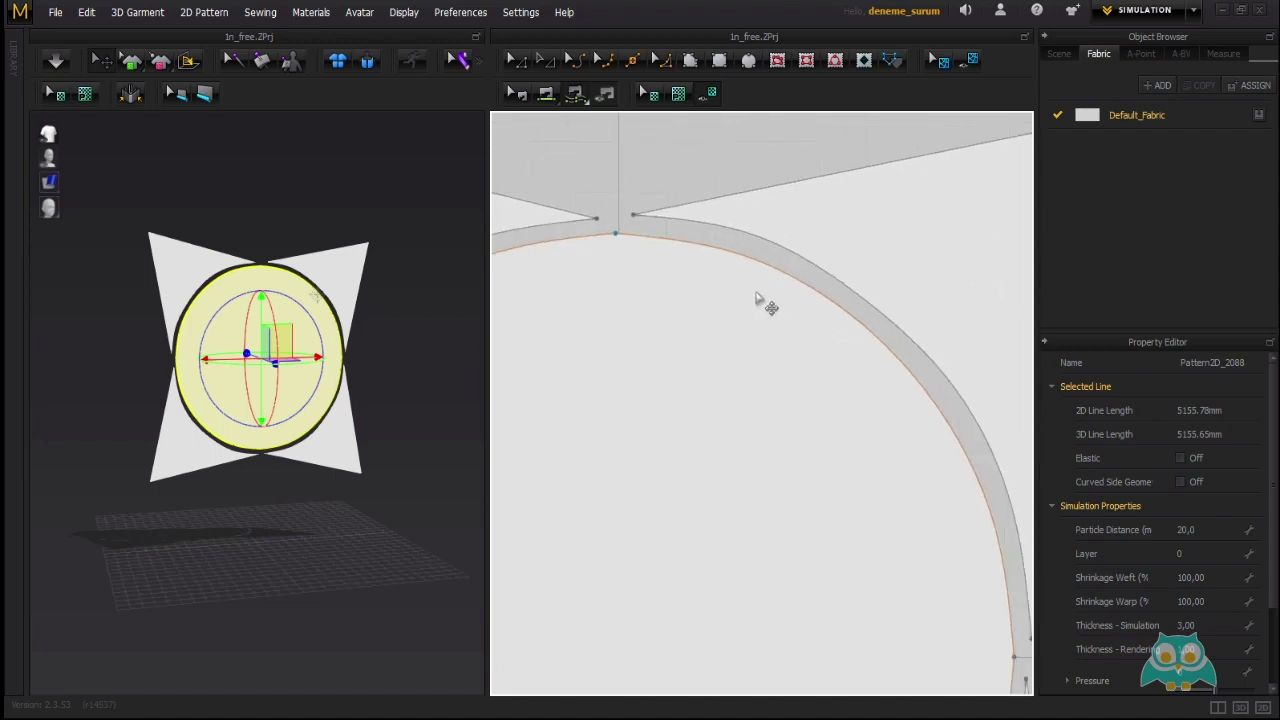
scroll(857, 371, "down", 3)
scroll(870, 385, "up", 2)
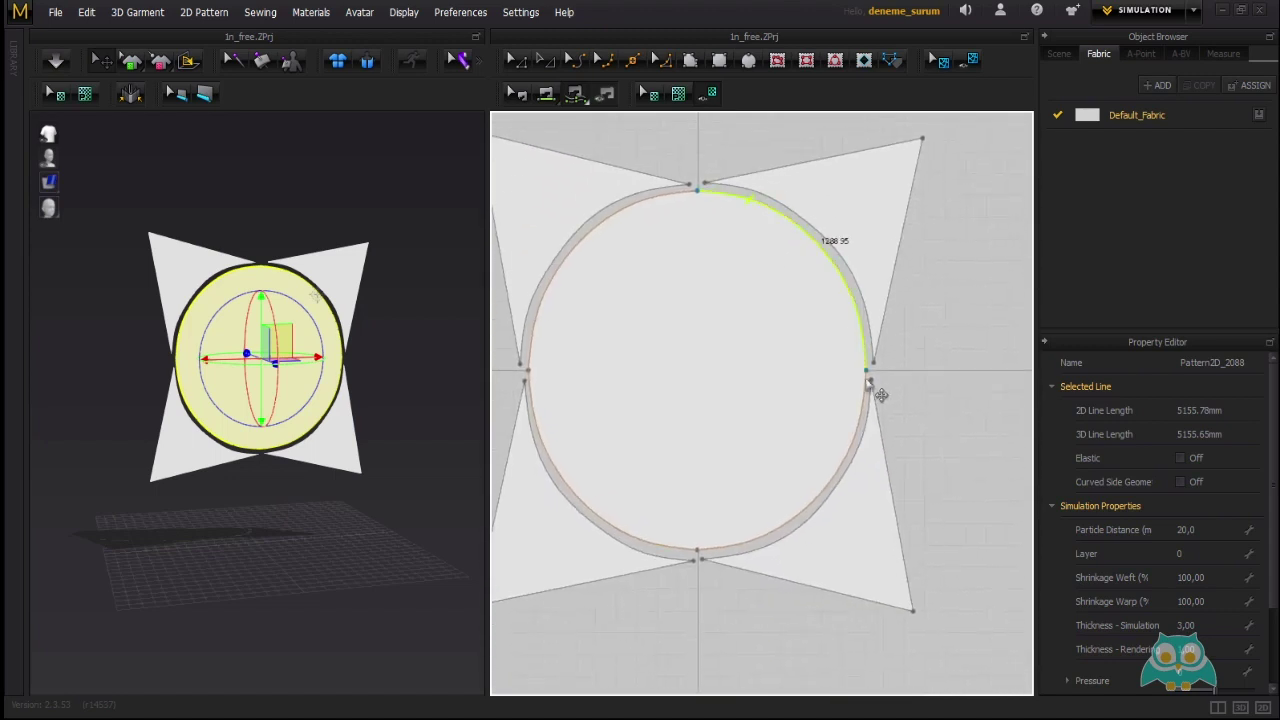
scroll(737, 540, "up", 3)
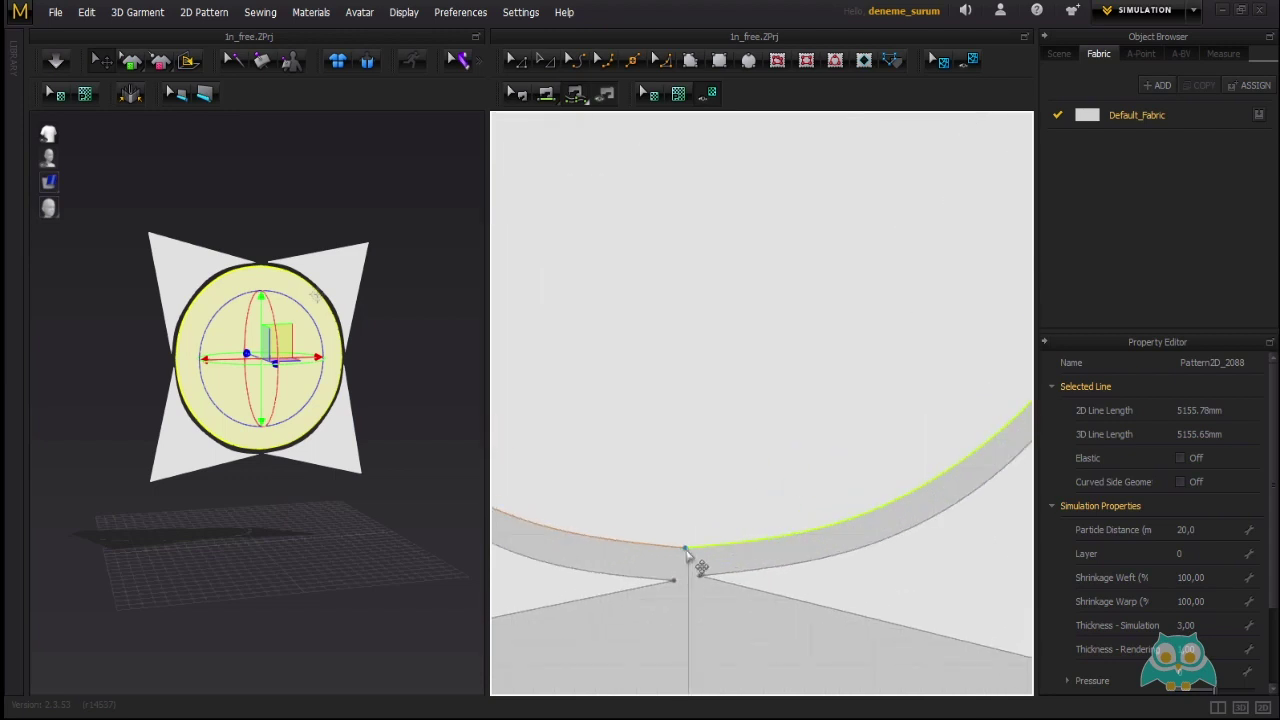
scroll(690, 556, "down", 3)
scroll(760, 545, "up", 1)
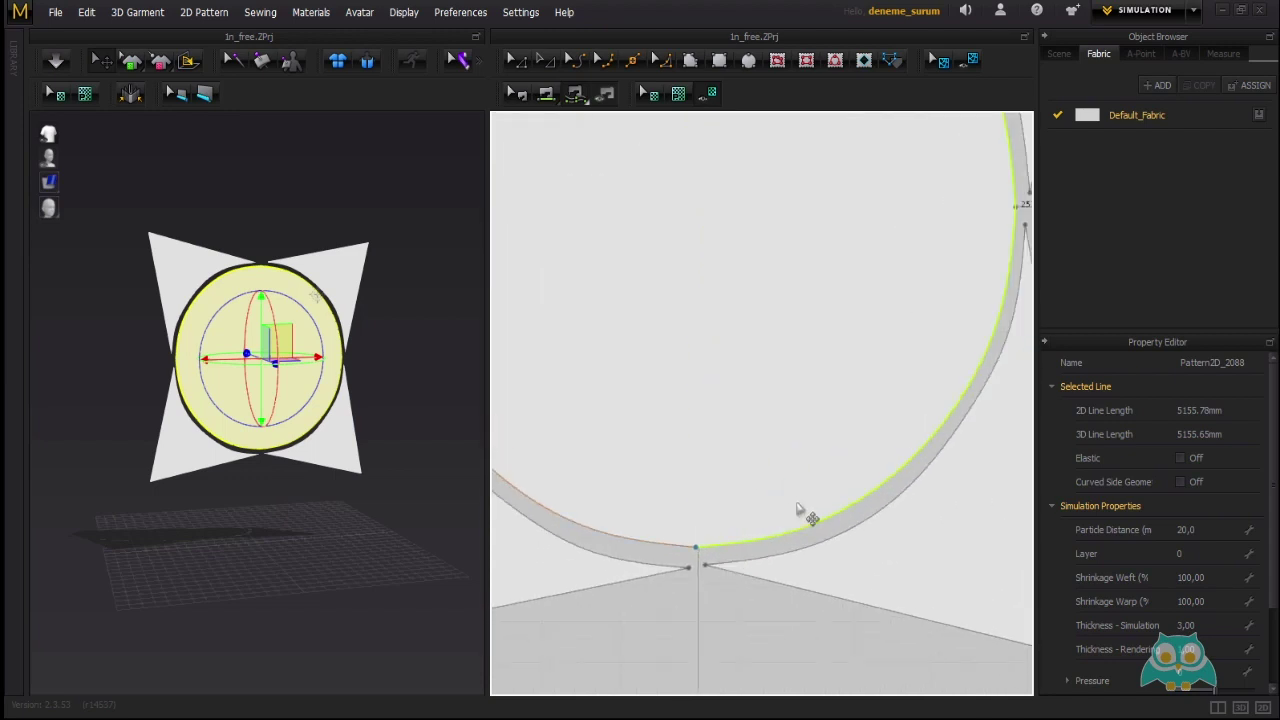
scroll(798, 510, "down", 3)
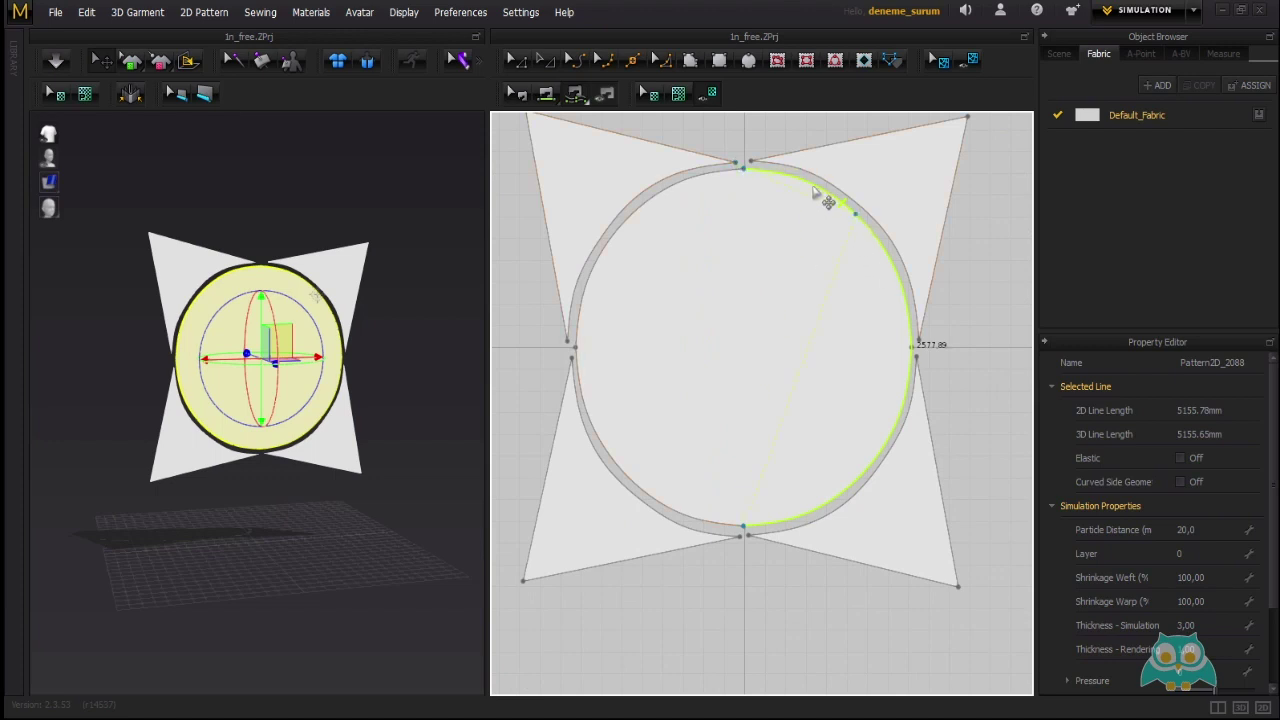
Mark the upper-right corner pattern's whole curved edge as the first matching seam, from its upper tip to its lower tip.
scroll(815, 195, "up", 5)
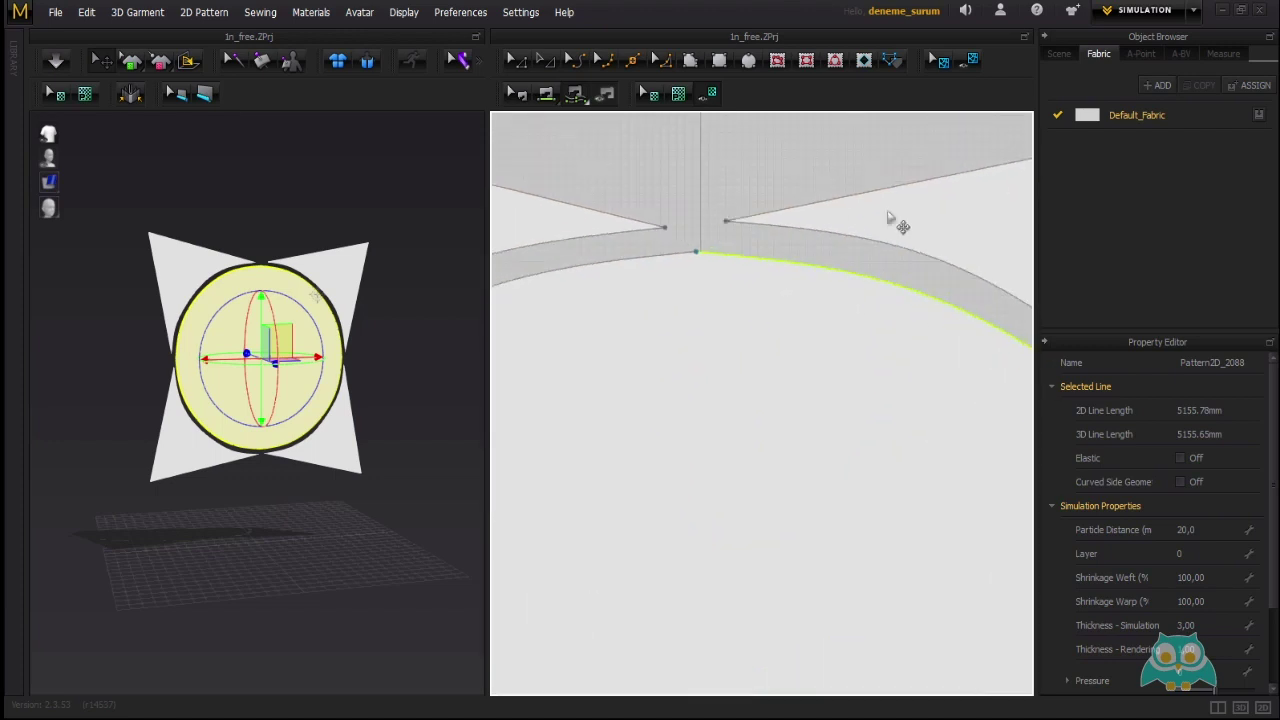
scroll(727, 217, "up", 3)
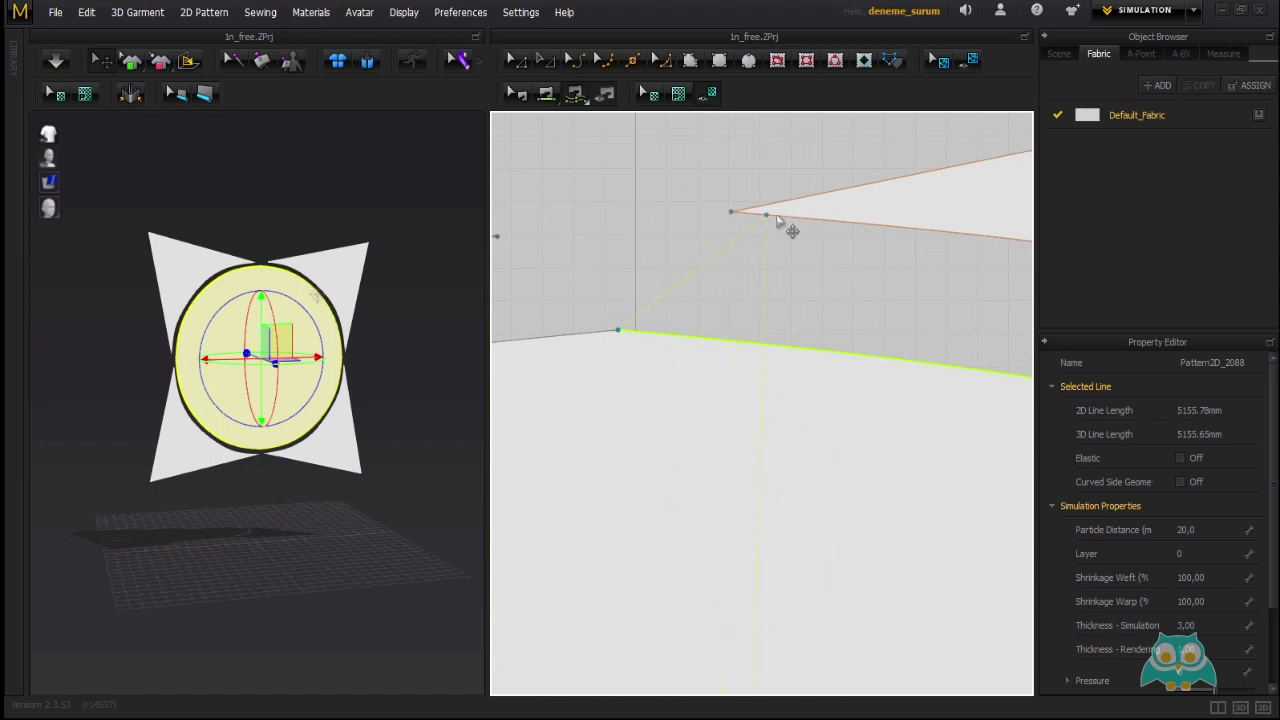
scroll(729, 216, "up", 2)
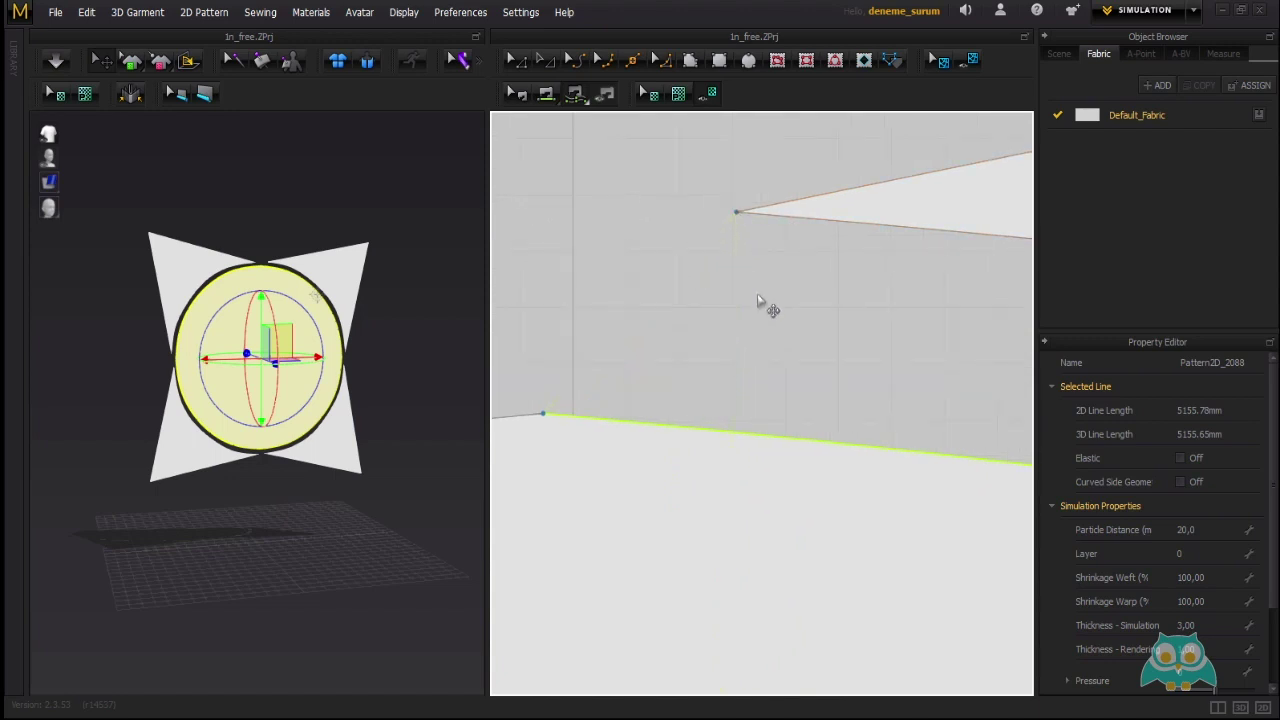
scroll(800, 222, "down", 4)
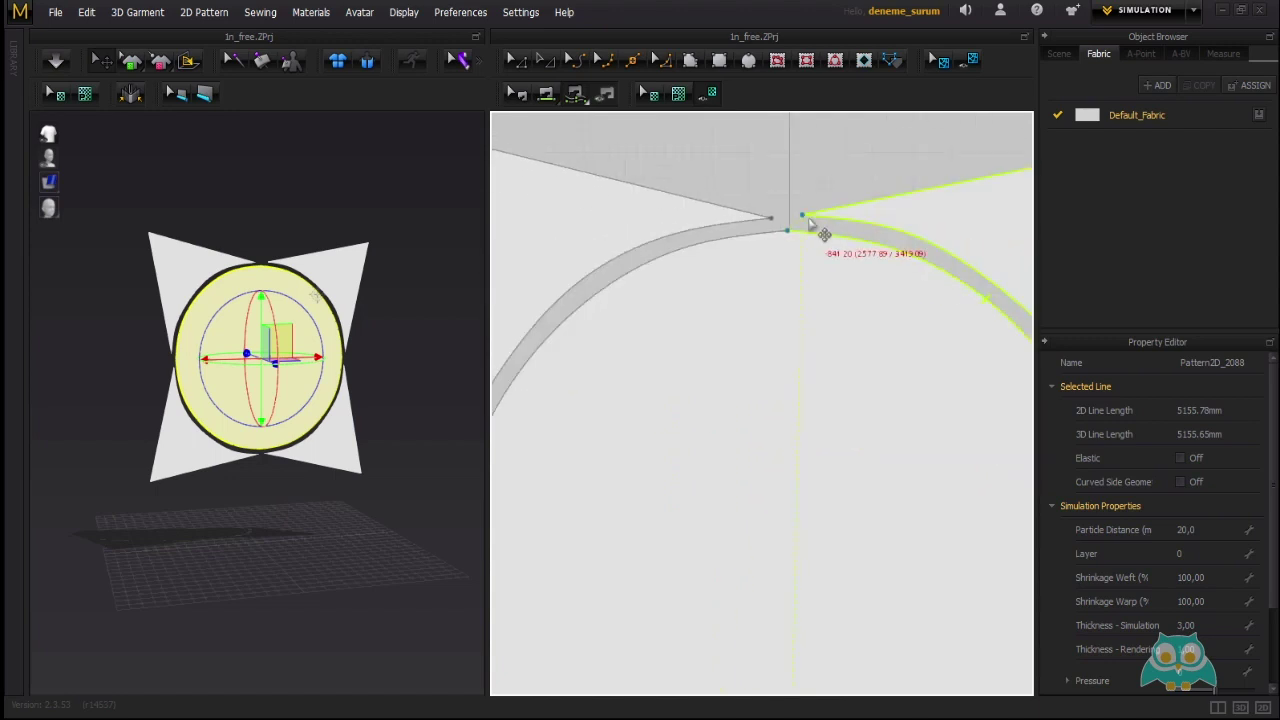
scroll(806, 223, "up", 4)
scroll(851, 357, "up", 1)
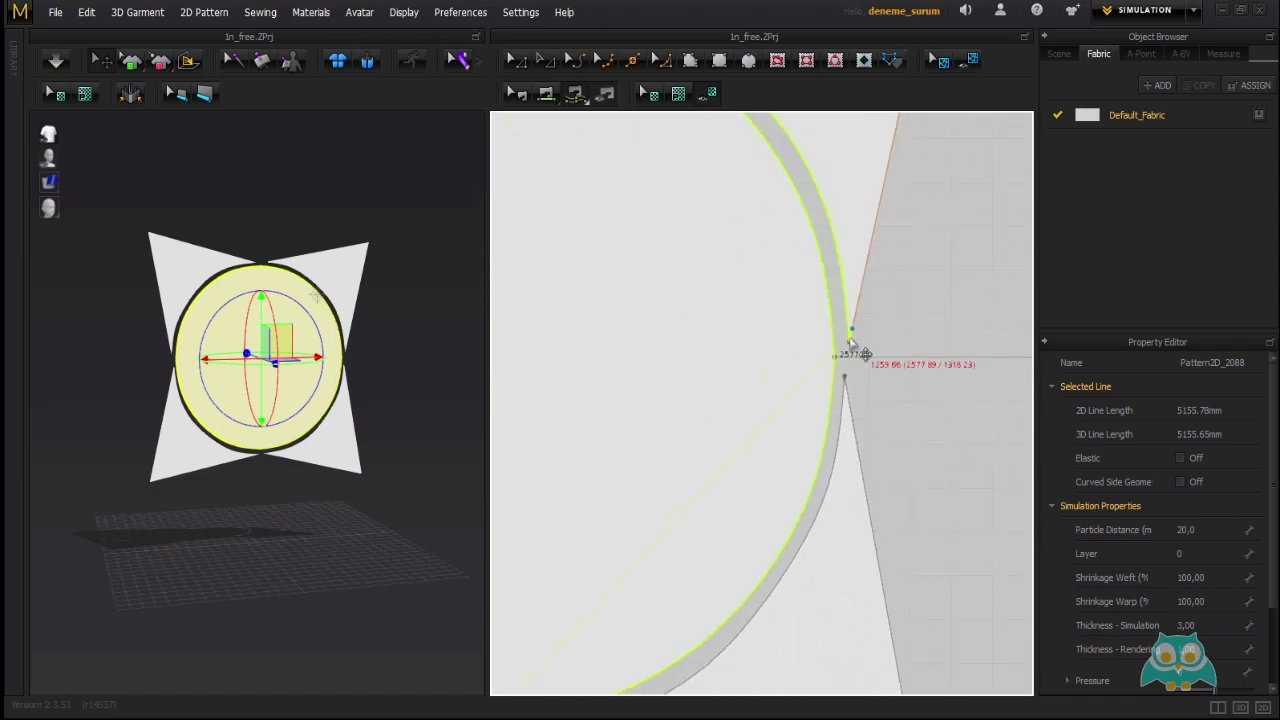
scroll(850, 362, "up", 2)
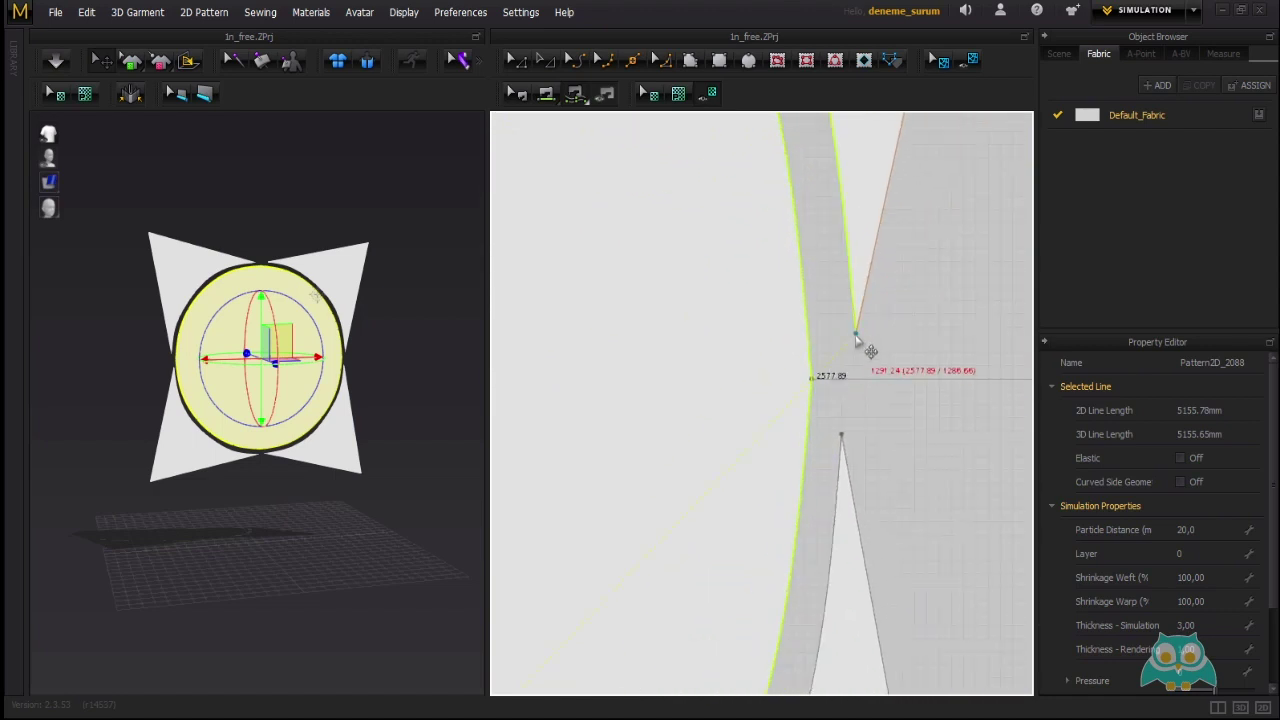
Add the lower-right corner pattern's curved edge, from its upper tip to its lower tip, as the second matching seam and complete the sewing.
left_click(842, 436)
scroll(842, 436, "down", 4)
middle_click_drag(822, 488, 939, 261)
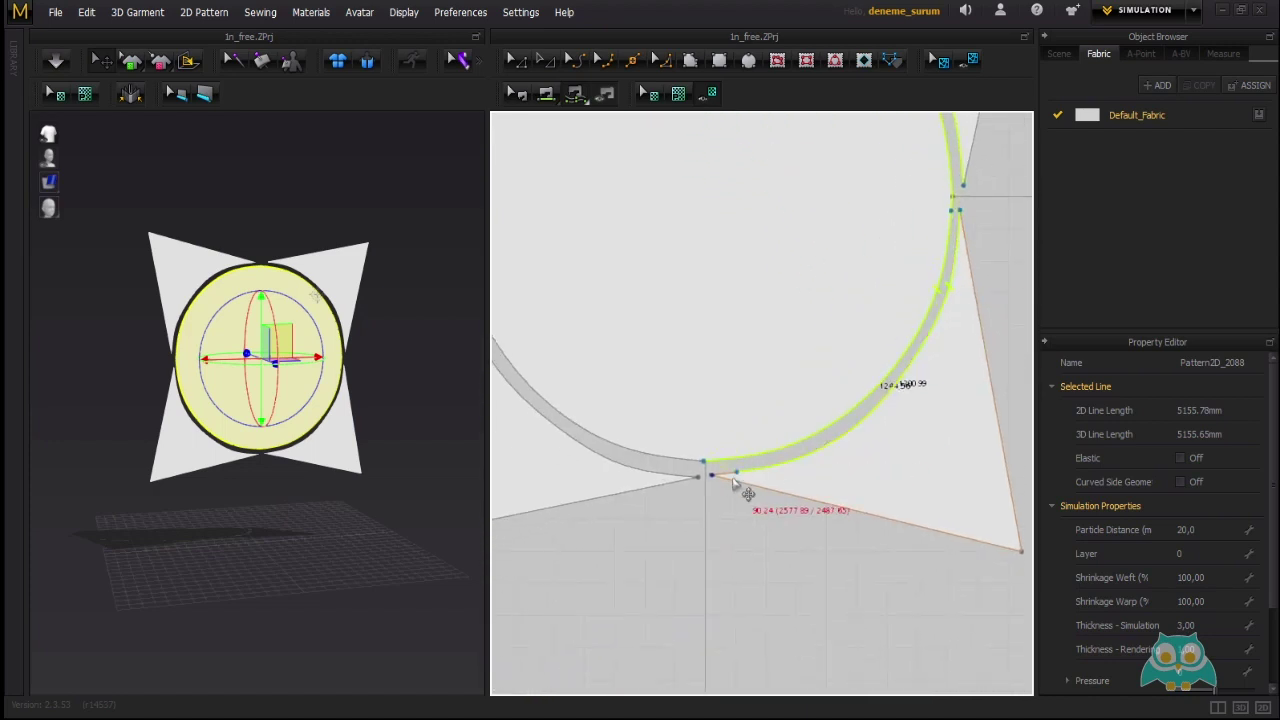
scroll(733, 483, "up", 5)
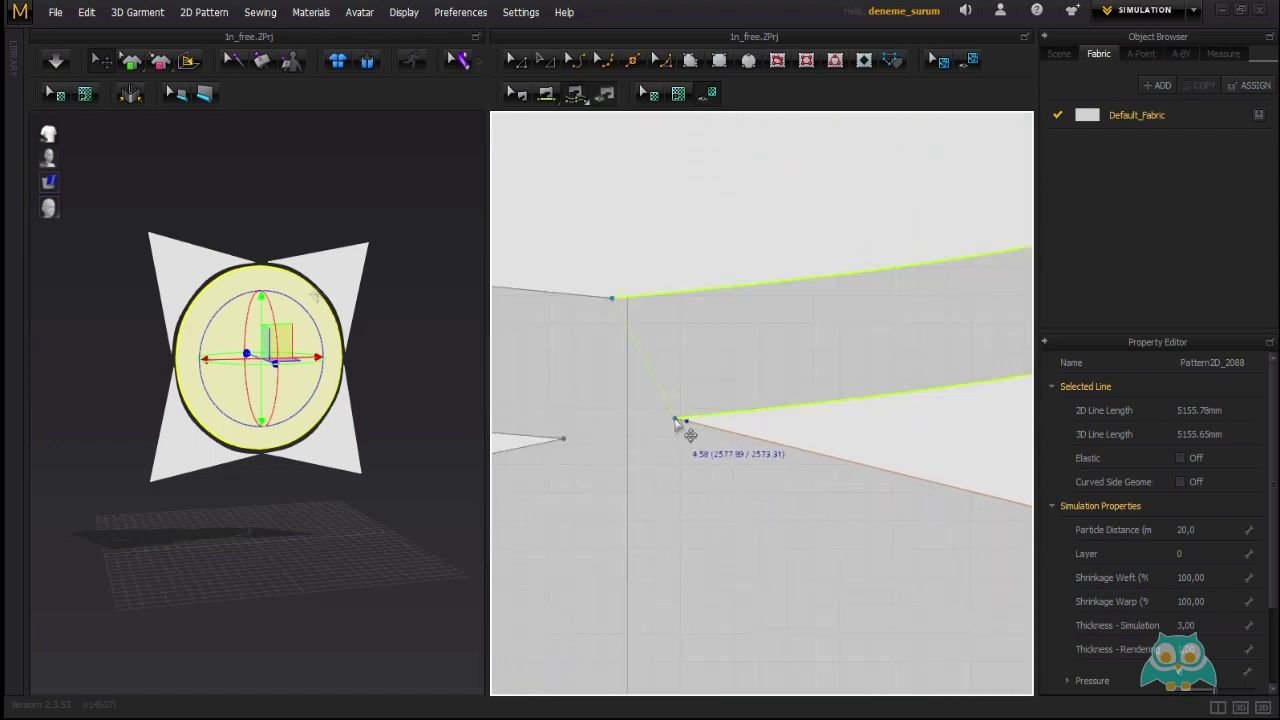
scroll(675, 426, "up", 3)
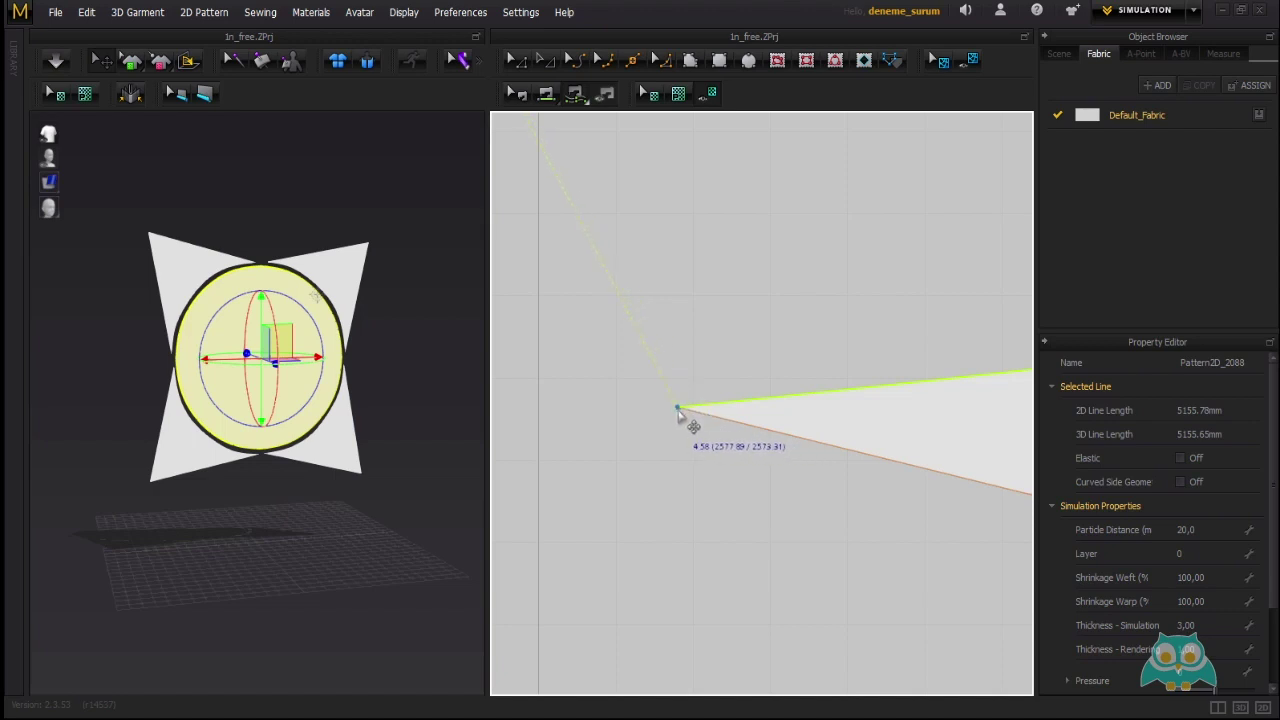
scroll(678, 414, "down", 5)
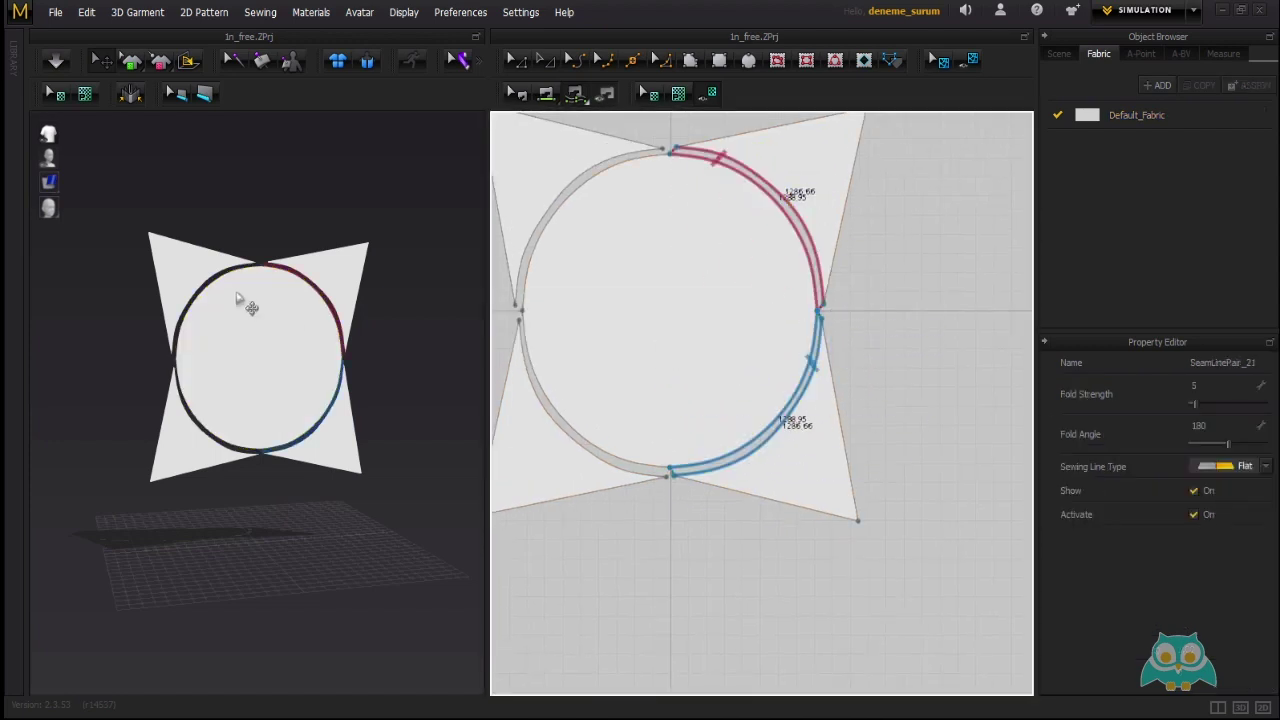
scroll(365, 303, "up", 5)
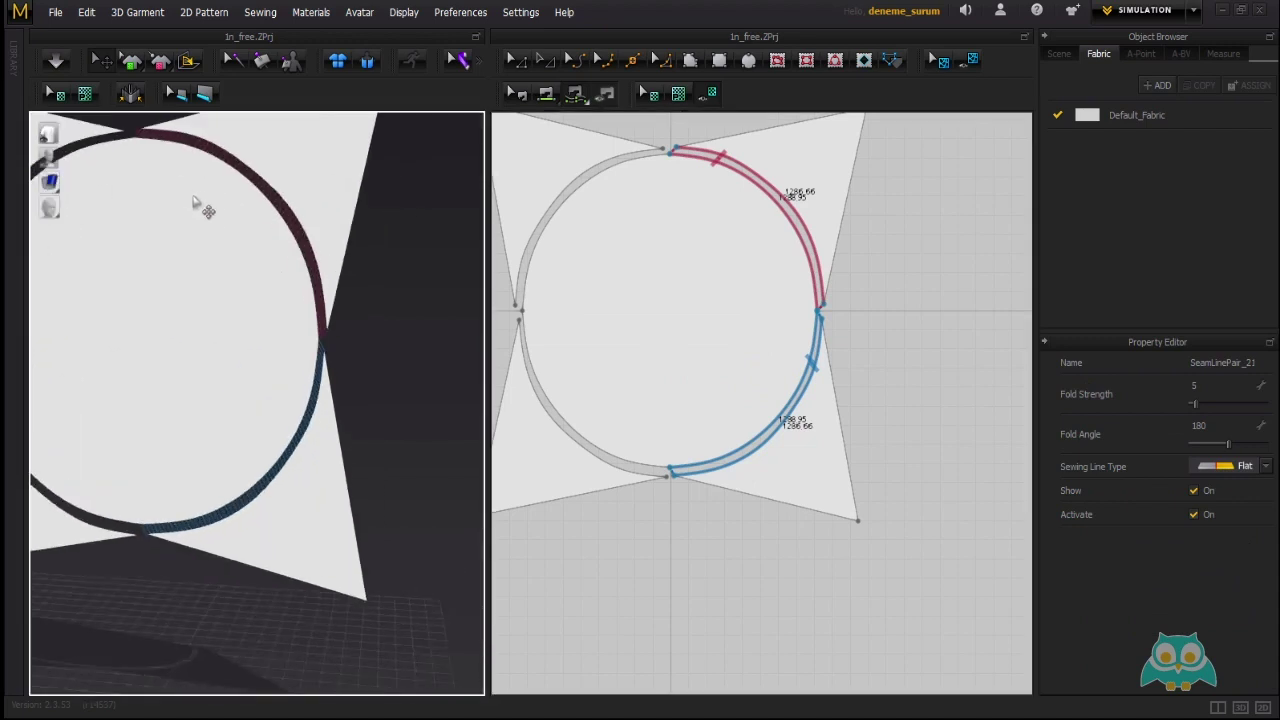
middle_click_drag(651, 242, 742, 303)
scroll(749, 244, "down", 2)
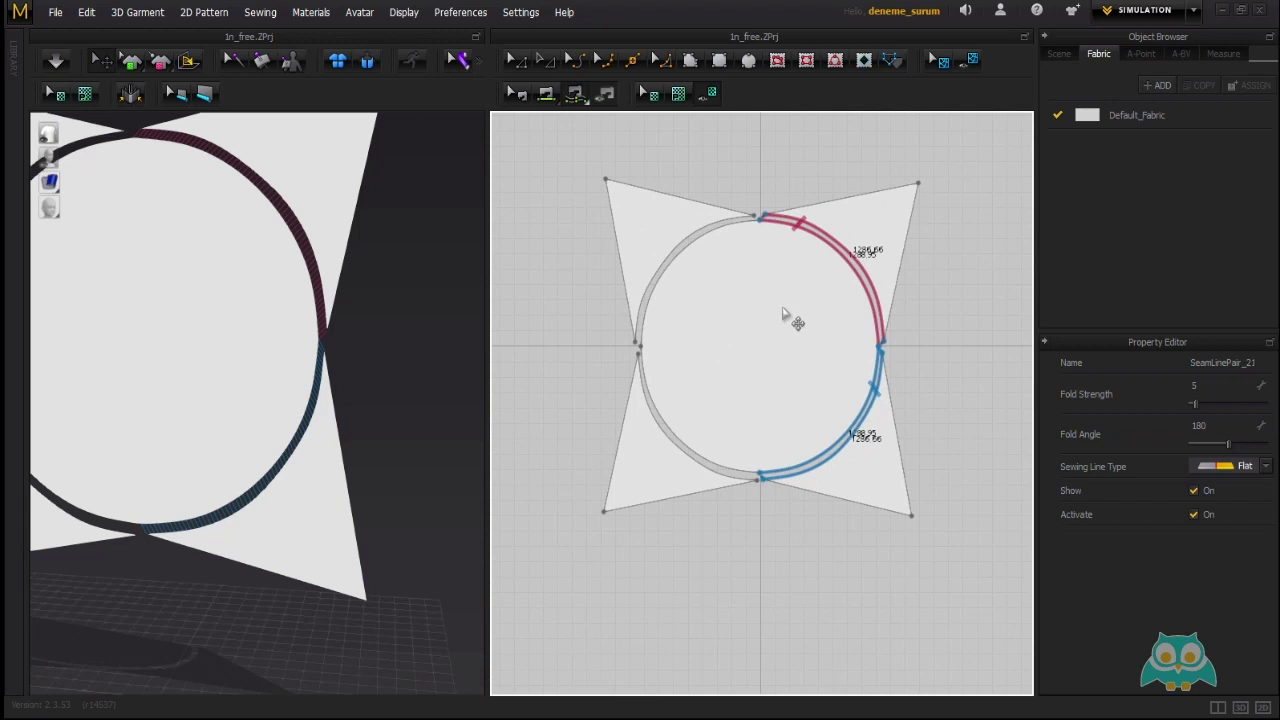
scroll(752, 268, "up", 6)
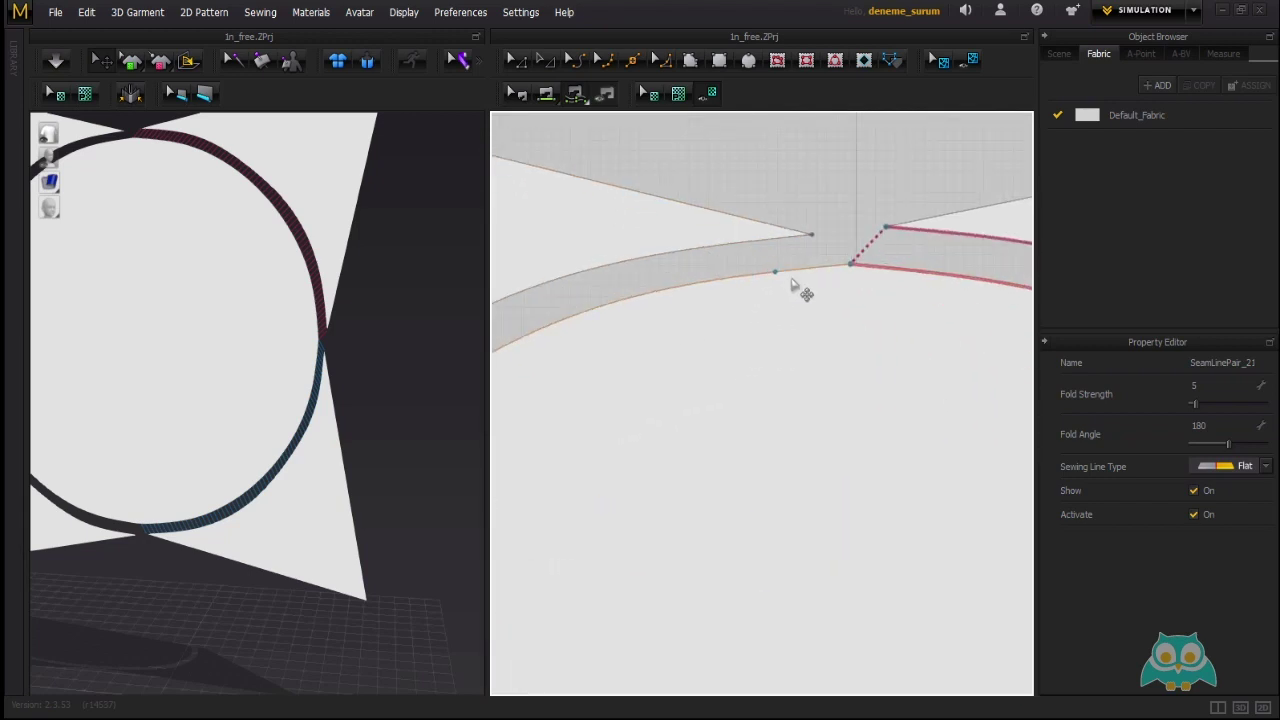
scroll(855, 272, "up", 2)
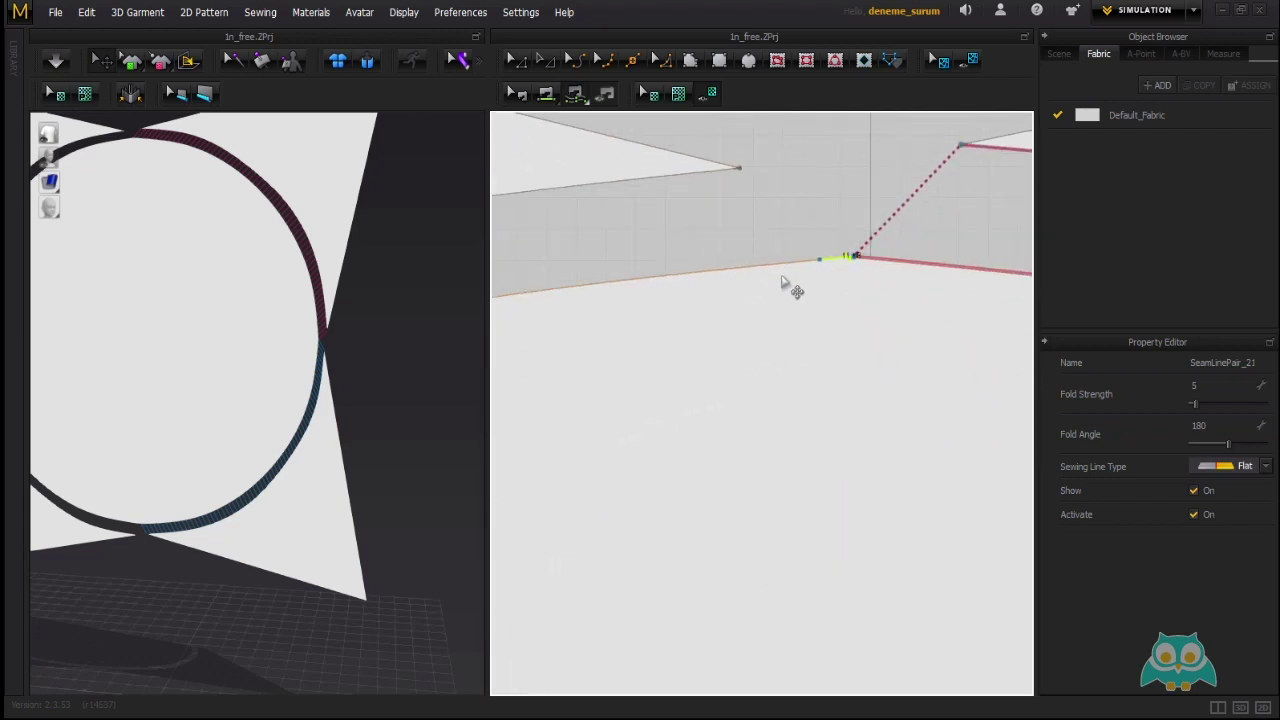
scroll(698, 287, "down", 7)
middle_click_drag(543, 401, 727, 252)
middle_click_drag(778, 514, 621, 350)
scroll(729, 508, "up", 5)
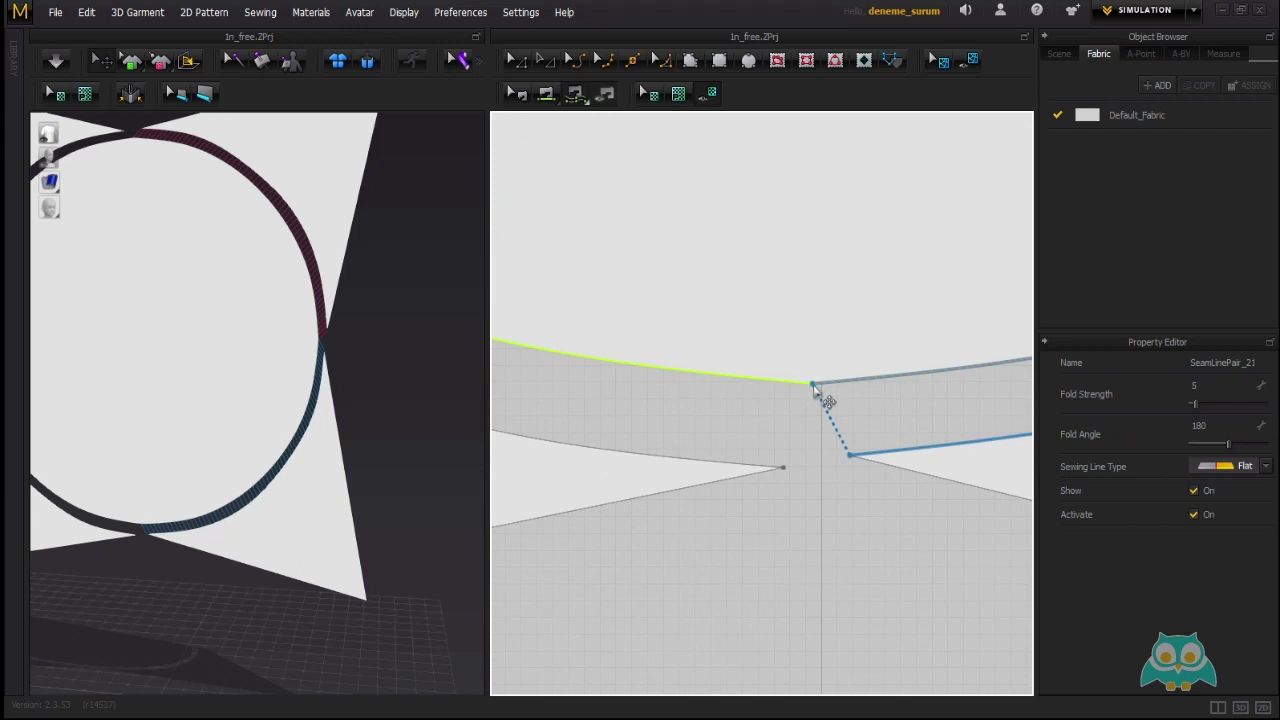
scroll(816, 390, "down", 3)
scroll(700, 400, "down", 1)
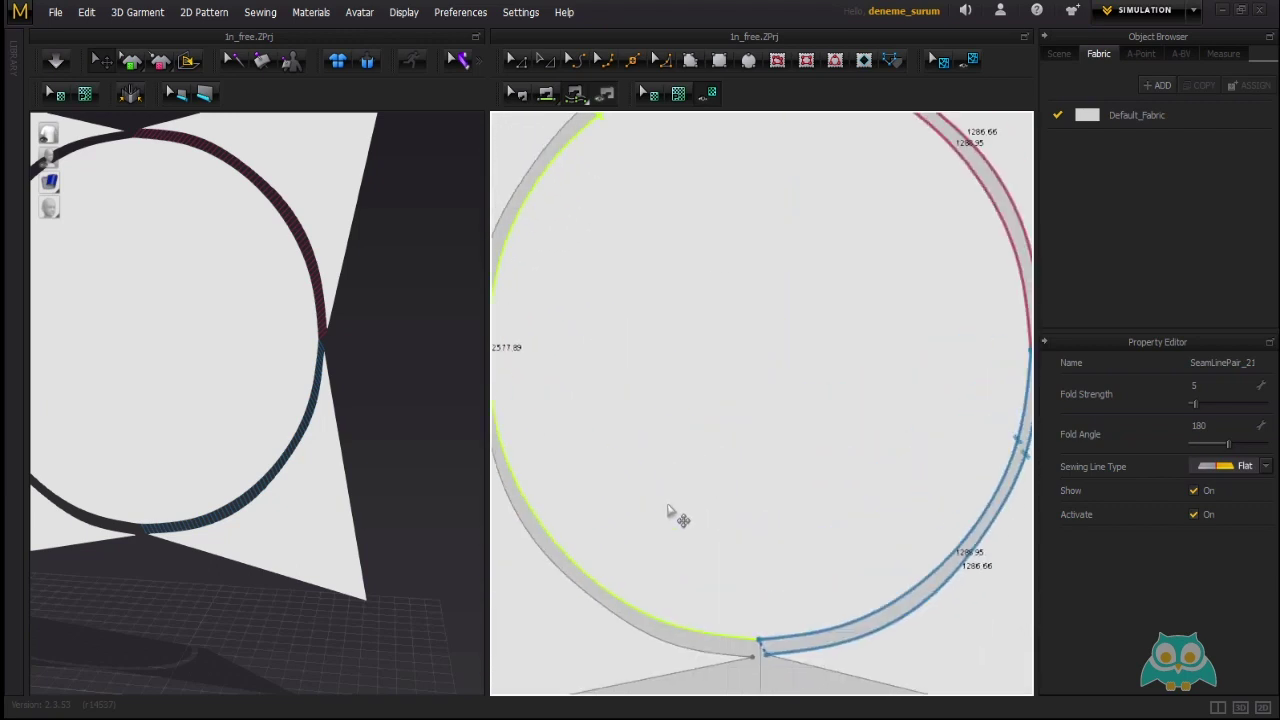
scroll(690, 330, "down", 2)
scroll(790, 390, "up", 5)
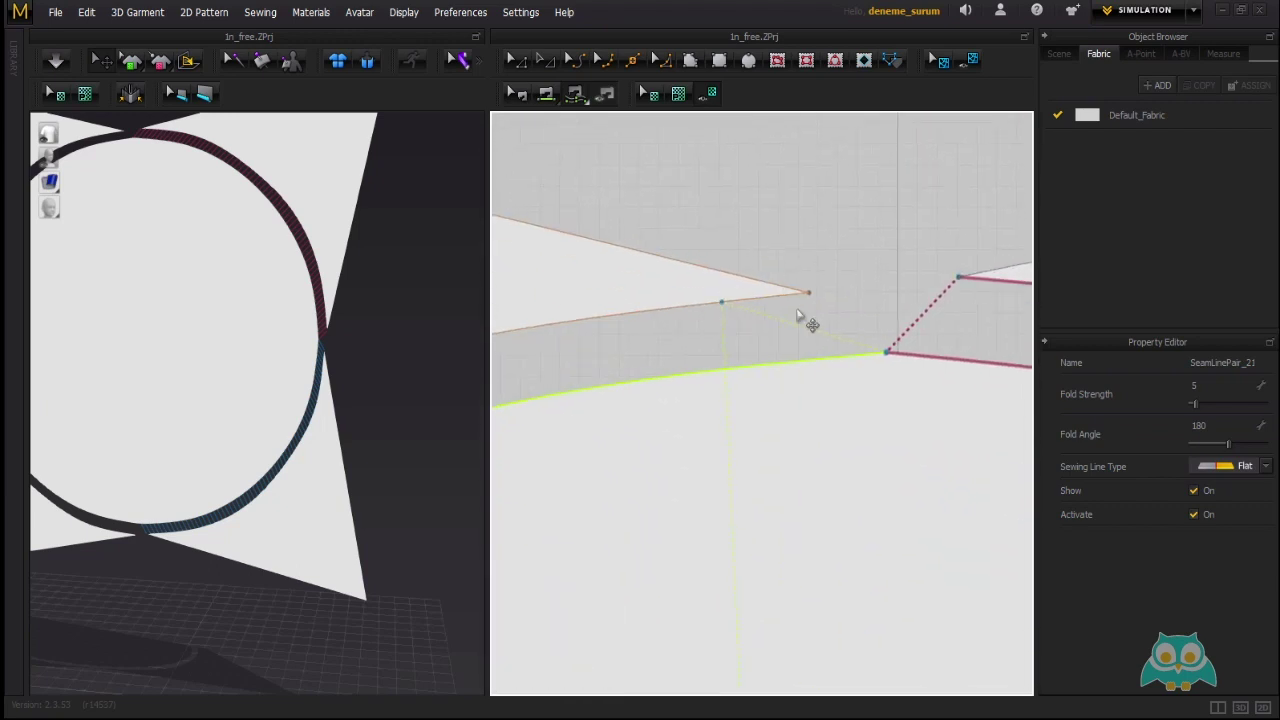
scroll(805, 305, "down", 5)
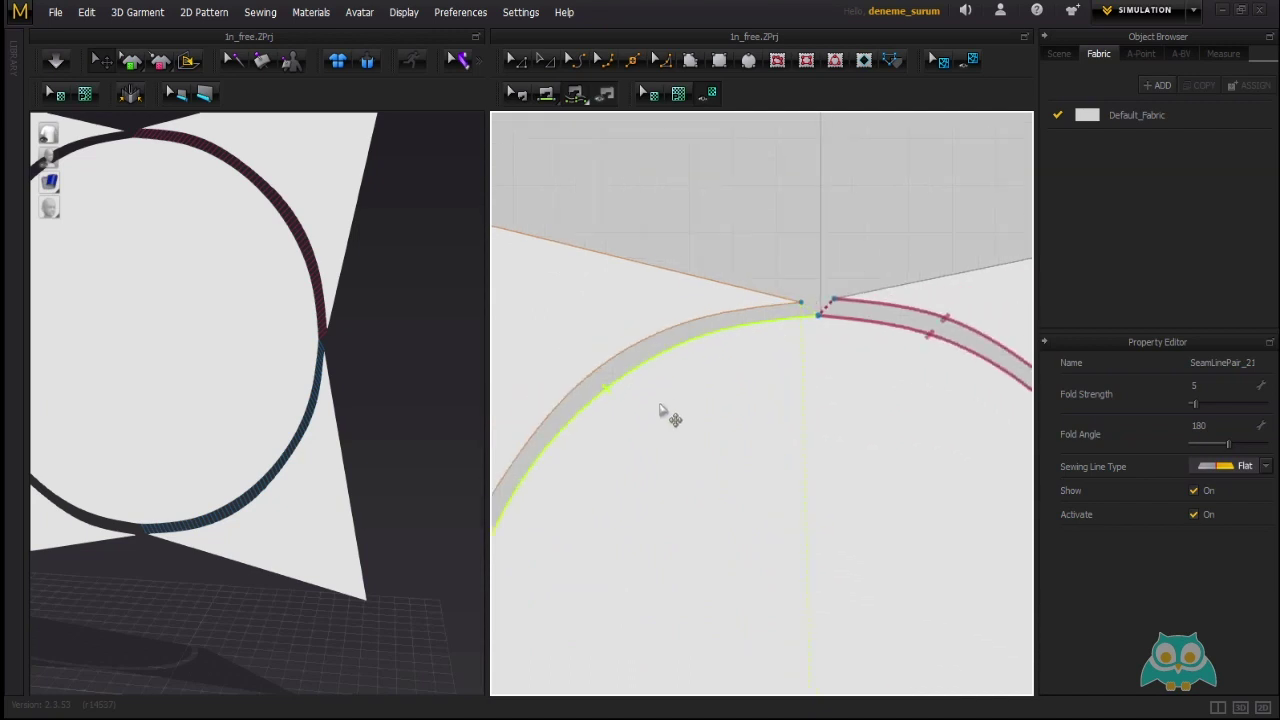
middle_click_drag(660, 406, 808, 171)
scroll(595, 435, "up", 4)
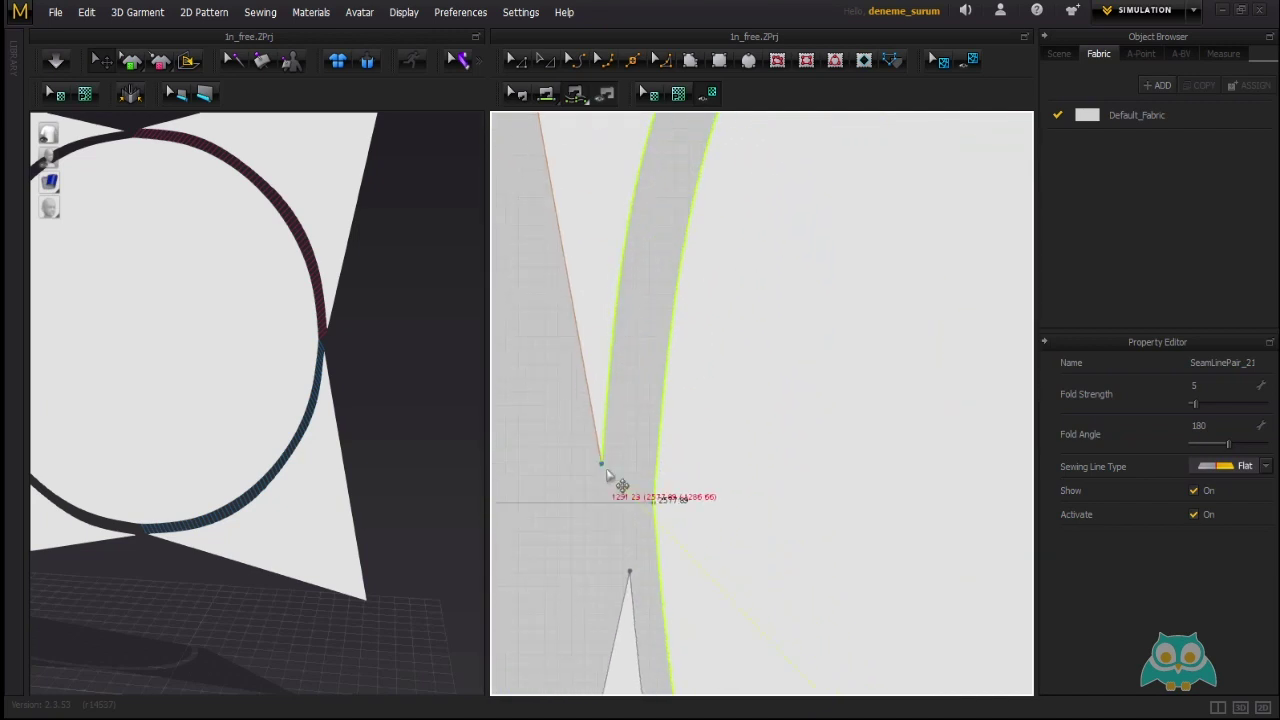
scroll(593, 455, "down", 4)
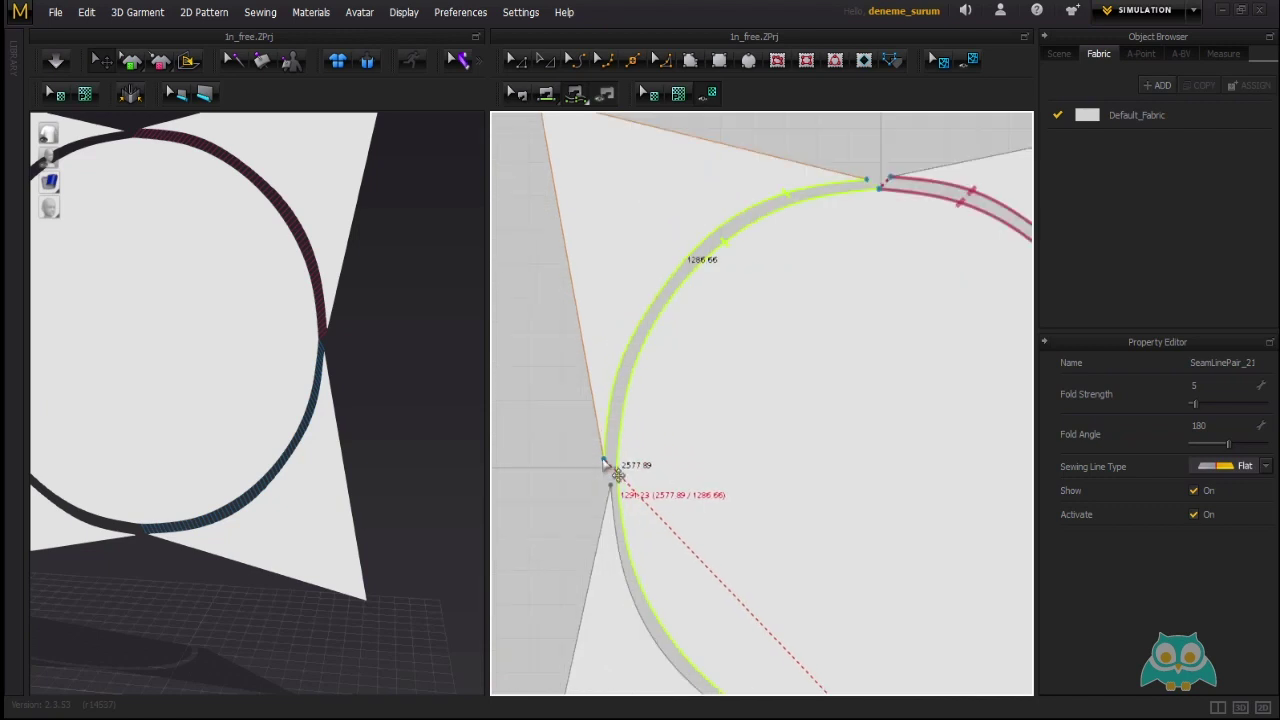
scroll(651, 409, "up", 5)
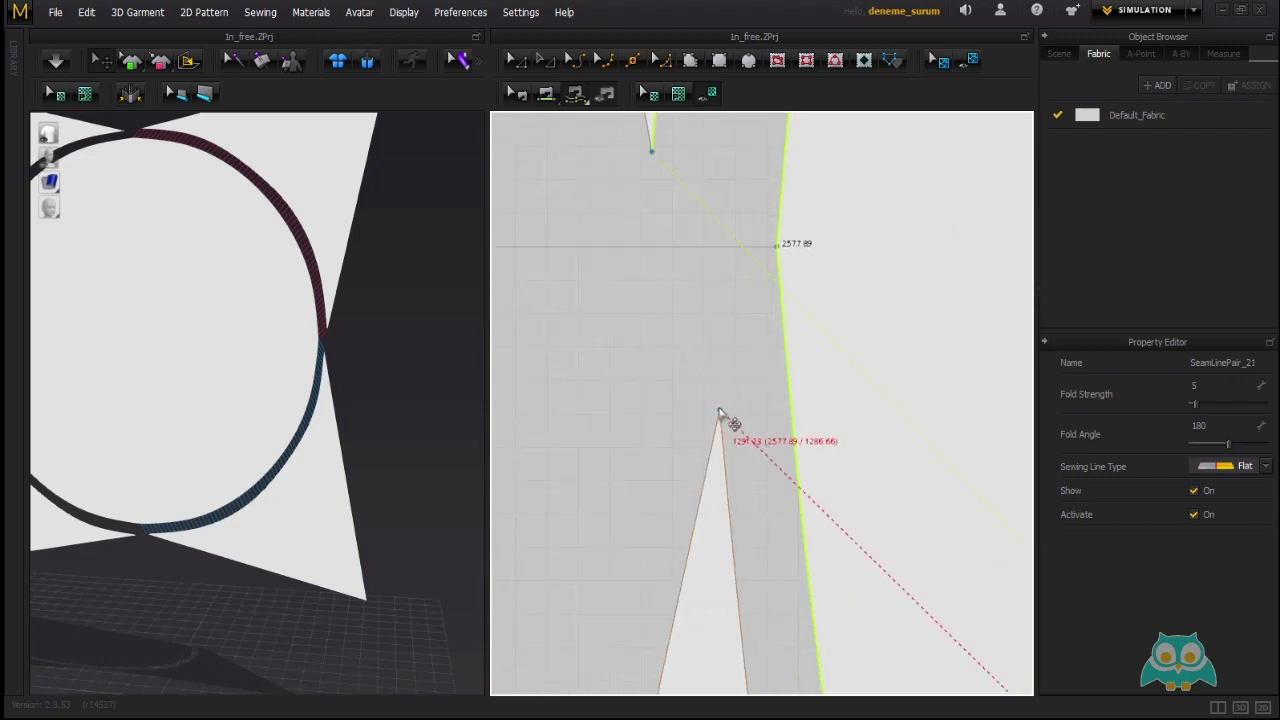
scroll(709, 434, "down", 3)
scroll(597, 314, "up", 5)
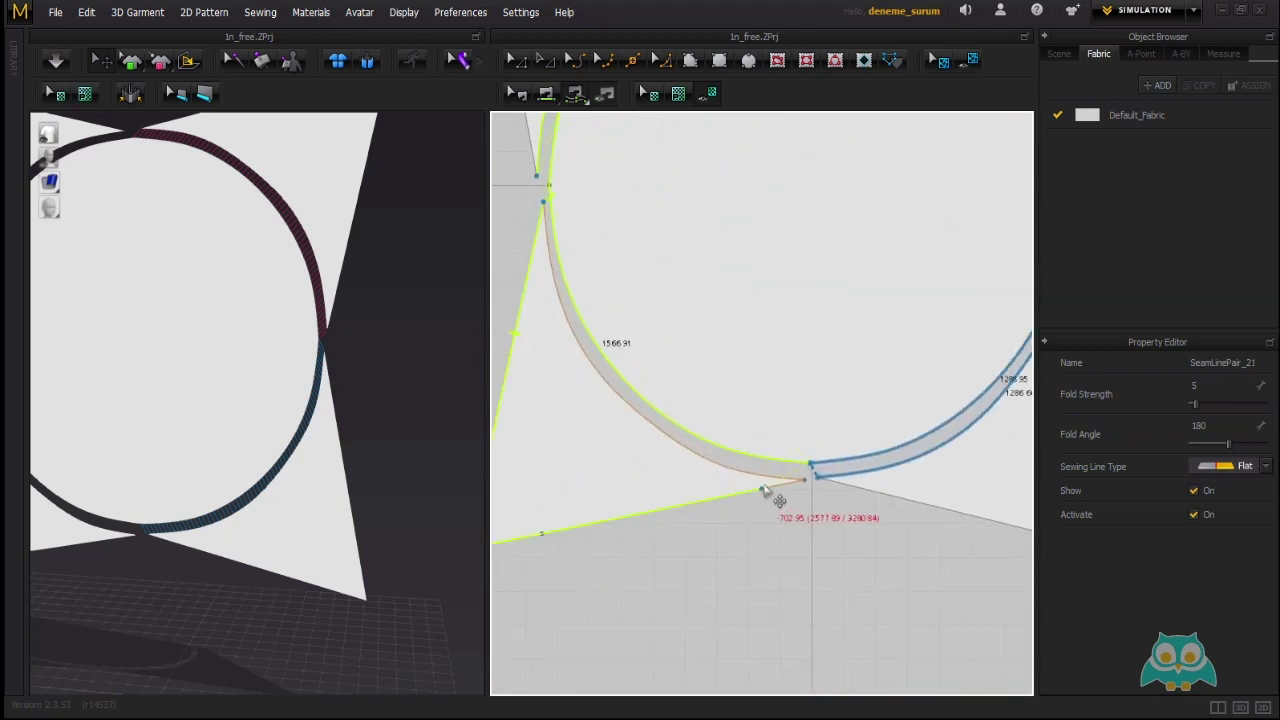
scroll(794, 480, "down", 3)
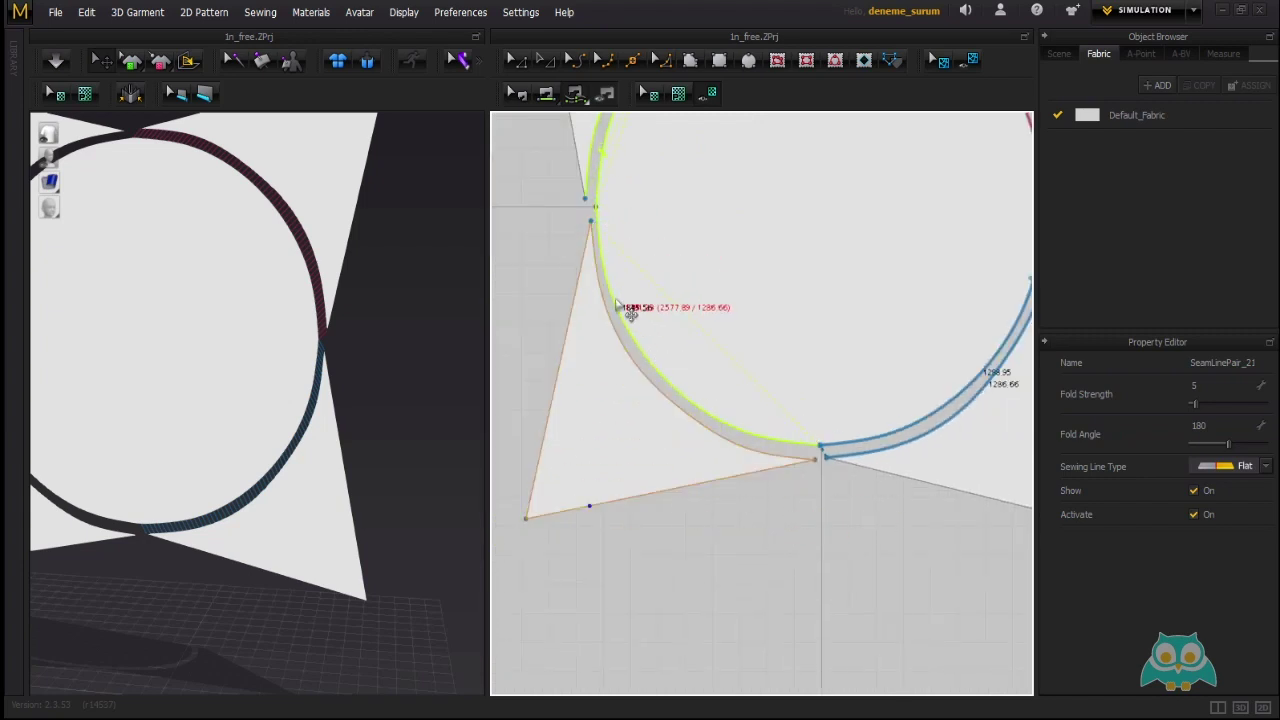
scroll(630, 390, "down", 3)
scroll(646, 389, "up", 1)
scroll(682, 296, "down", 1)
Define the circle's left half, from its top point counterclockwise to its bottom point, as the single sewing side.
scroll(815, 250, "up", 5)
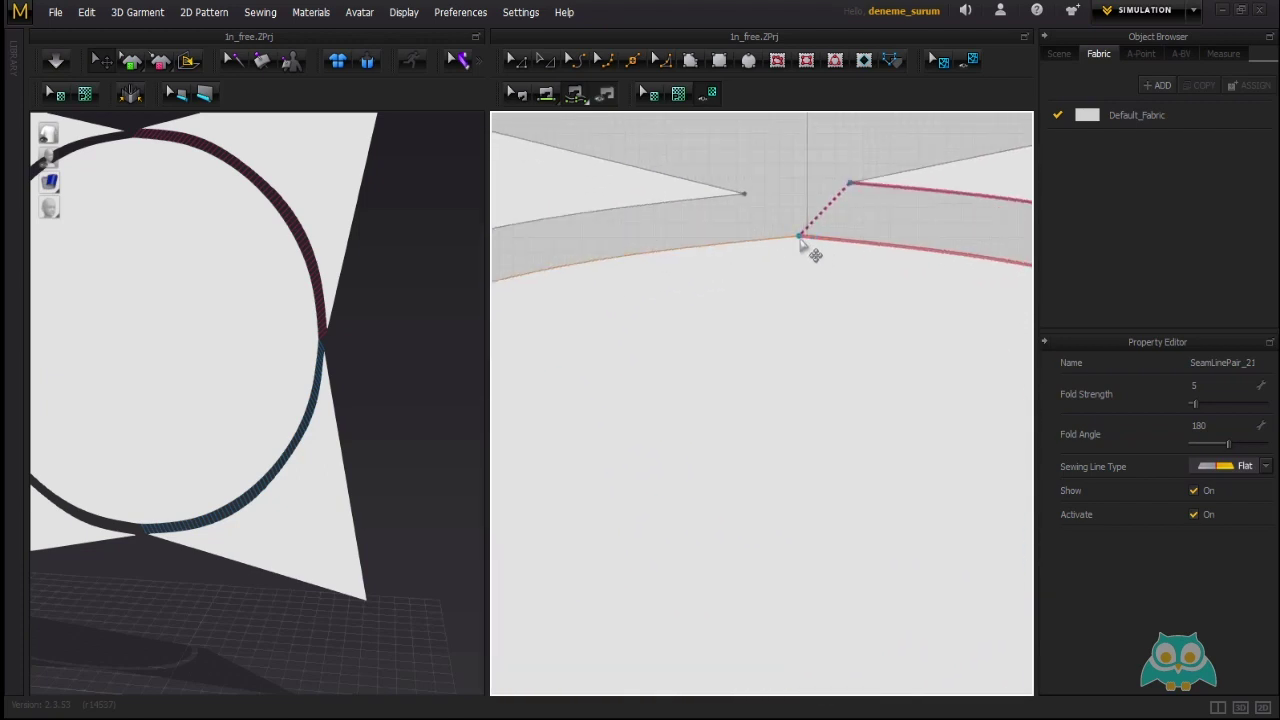
middle_click_drag(806, 298, 930, 219)
scroll(934, 217, "down", 3)
middle_click_drag(668, 438, 705, 129)
scroll(590, 320, "down", 3)
scroll(666, 514, "up", 4)
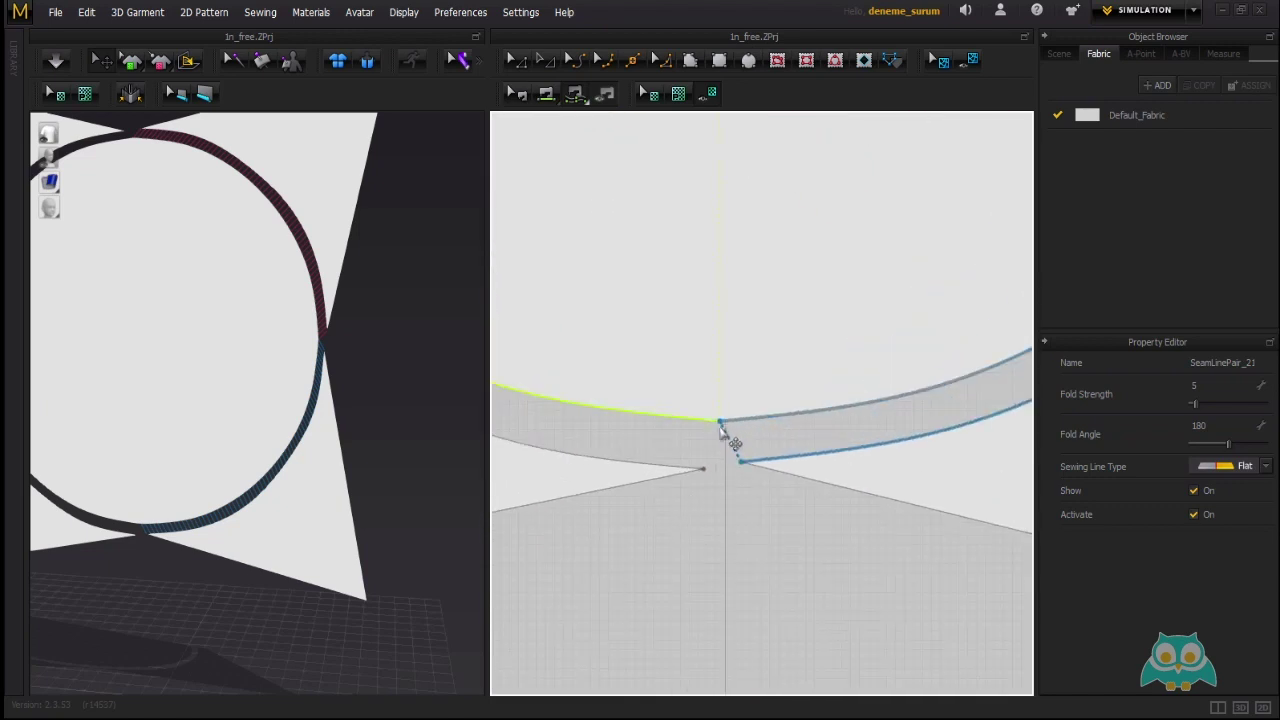
Mark the upper-left corner pattern's whole curved edge as the first matching seam, from its upper tip to its lower tip.
scroll(723, 443, "down", 3)
right_click_drag(654, 226, 674, 414)
scroll(736, 318, "up", 4)
scroll(765, 316, "up", 3)
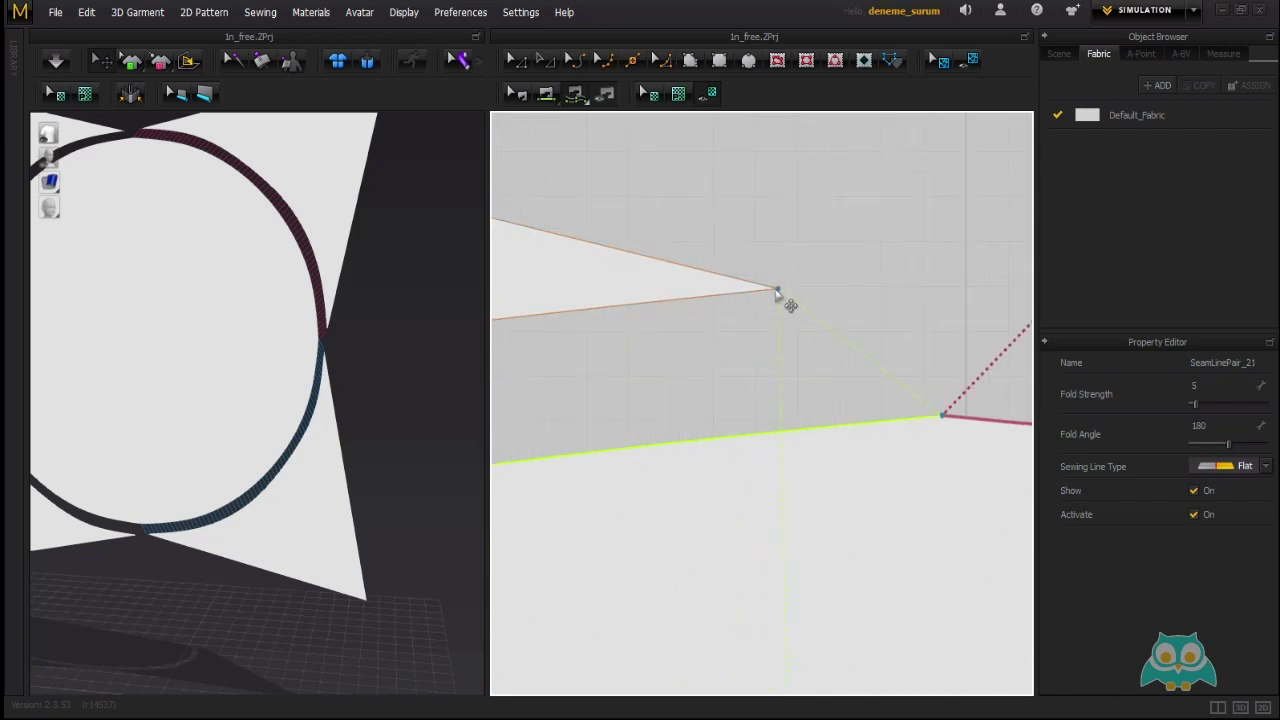
scroll(587, 318, "down", 8)
middle_click_drag(559, 336, 864, 264)
scroll(820, 267, "up", 1)
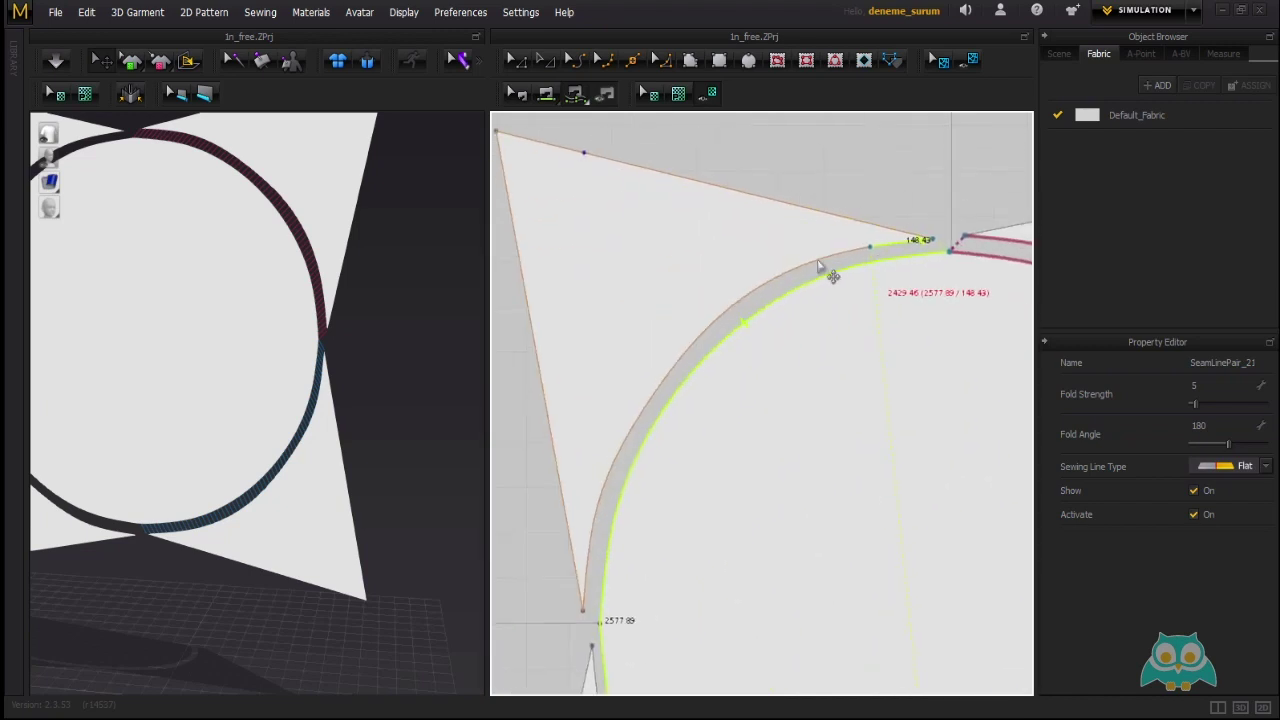
scroll(808, 262, "down", 1)
middle_click_drag(641, 443, 680, 197)
scroll(669, 270, "up", 7)
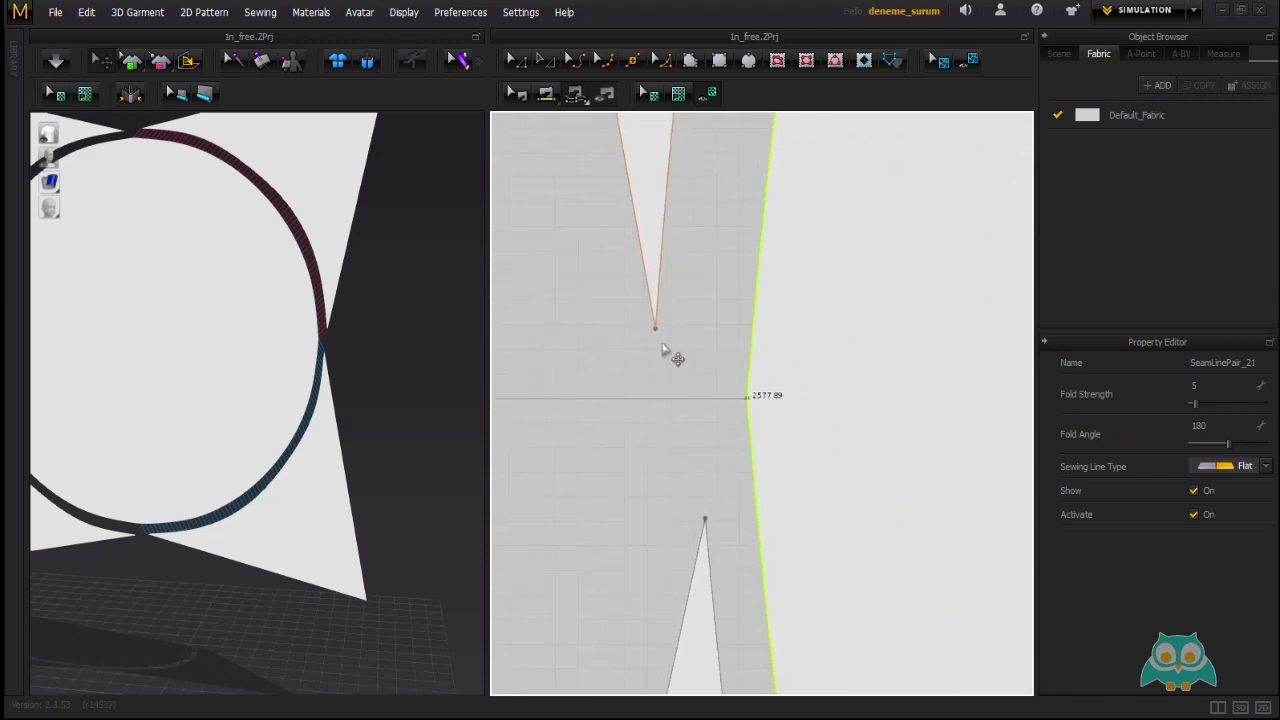
scroll(656, 340, "up", 2)
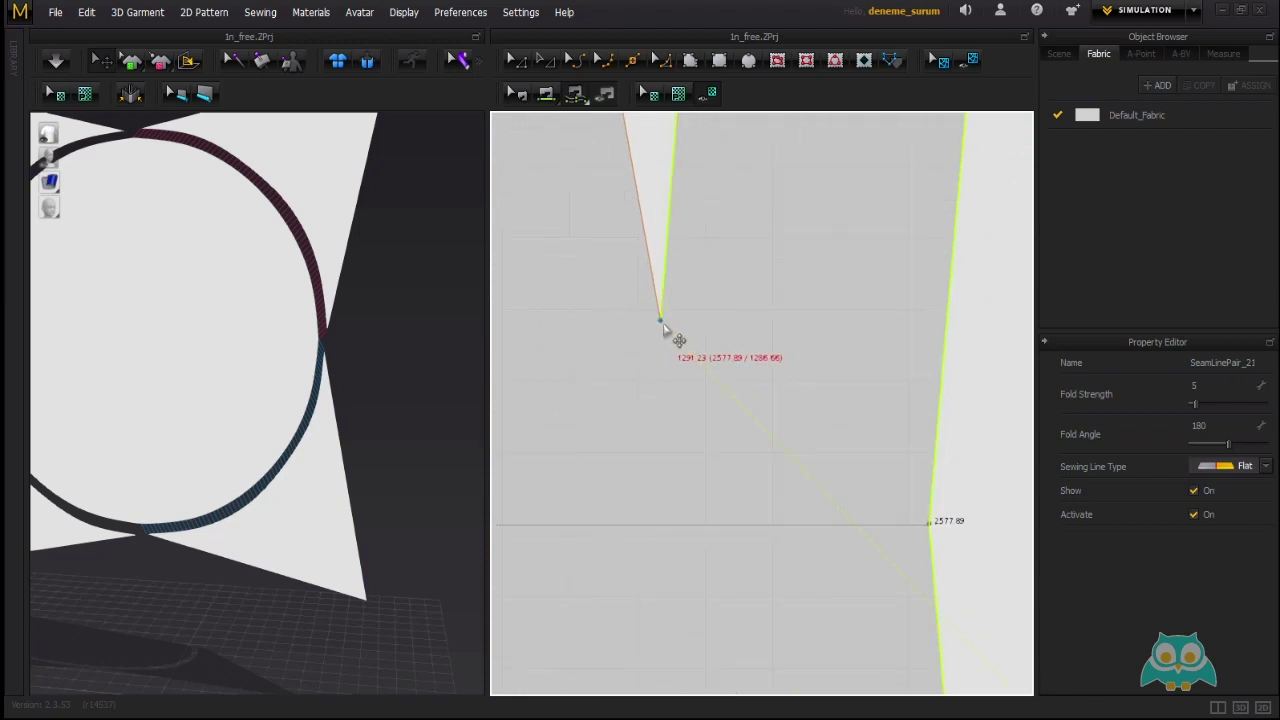
Add the lower-left corner pattern's curved edge, from its upper tip to its lower tip, as the second matching seam and complete the sewing.
scroll(668, 345, "down", 2)
scroll(671, 329, "up", 3)
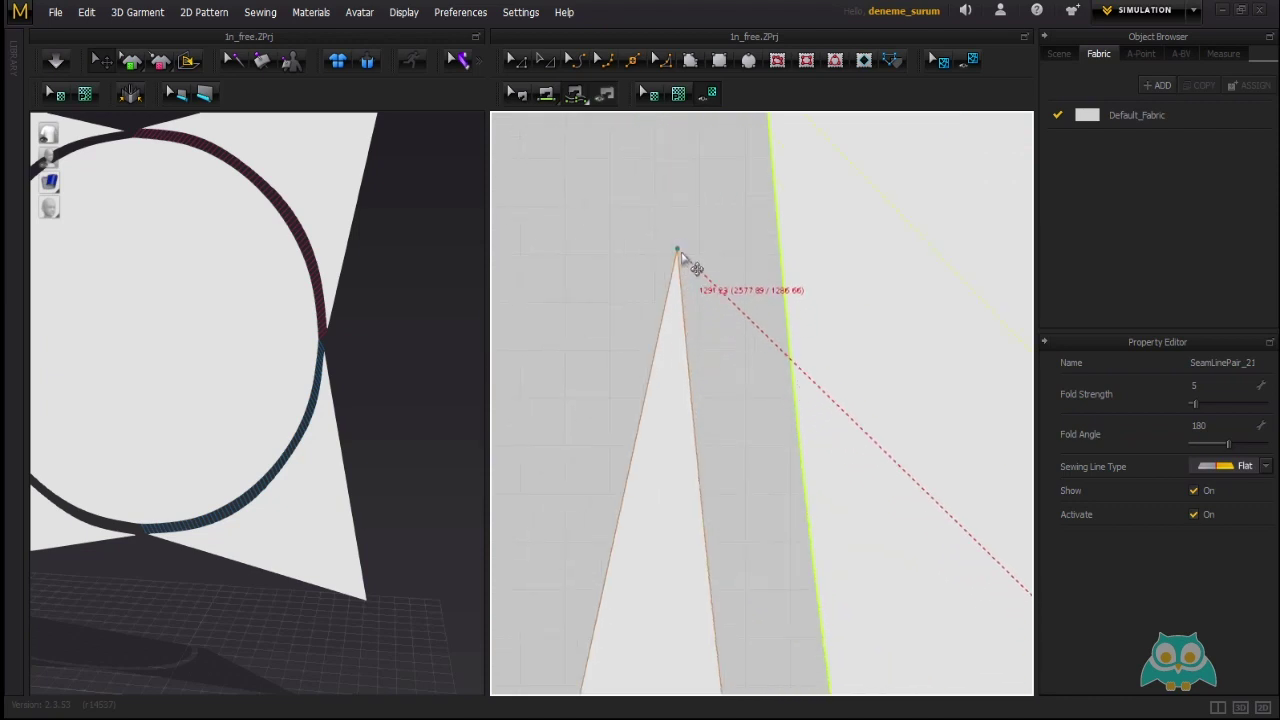
scroll(680, 255, "down", 2)
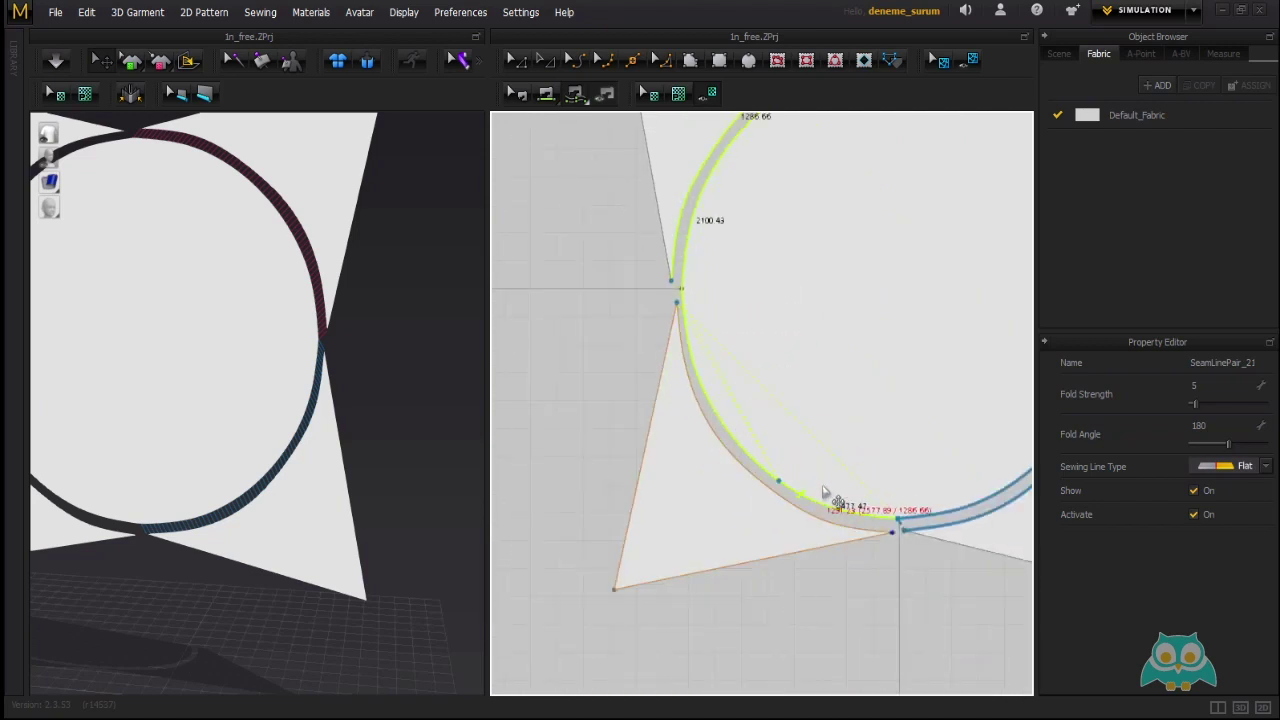
scroll(786, 474, "up", 4)
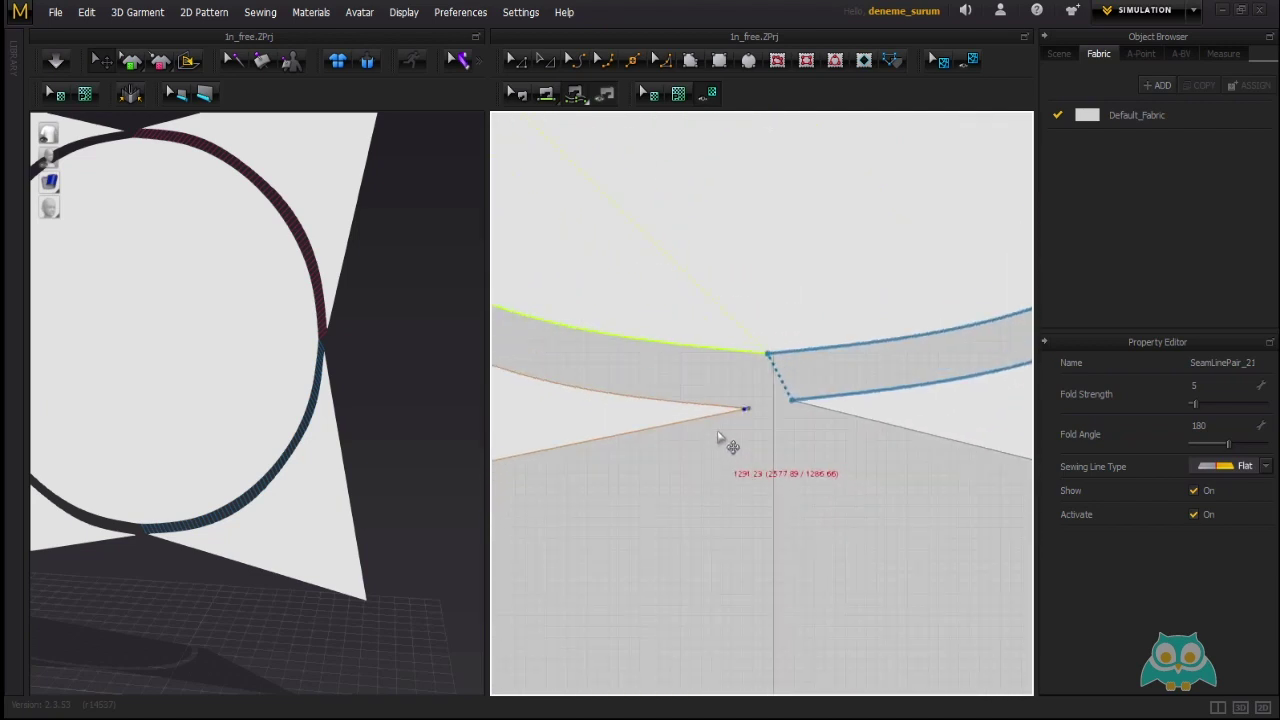
scroll(812, 352, "up", 2)
scroll(822, 355, "down", 3)
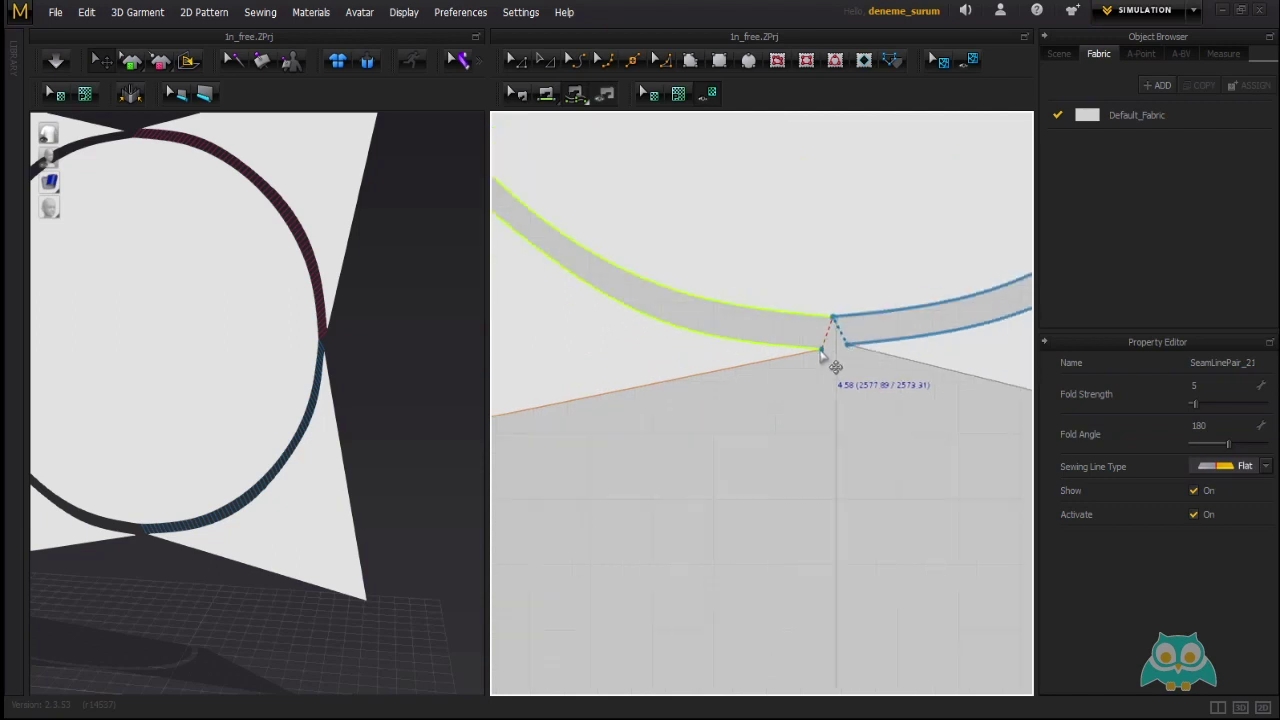
scroll(822, 356, "down", 5)
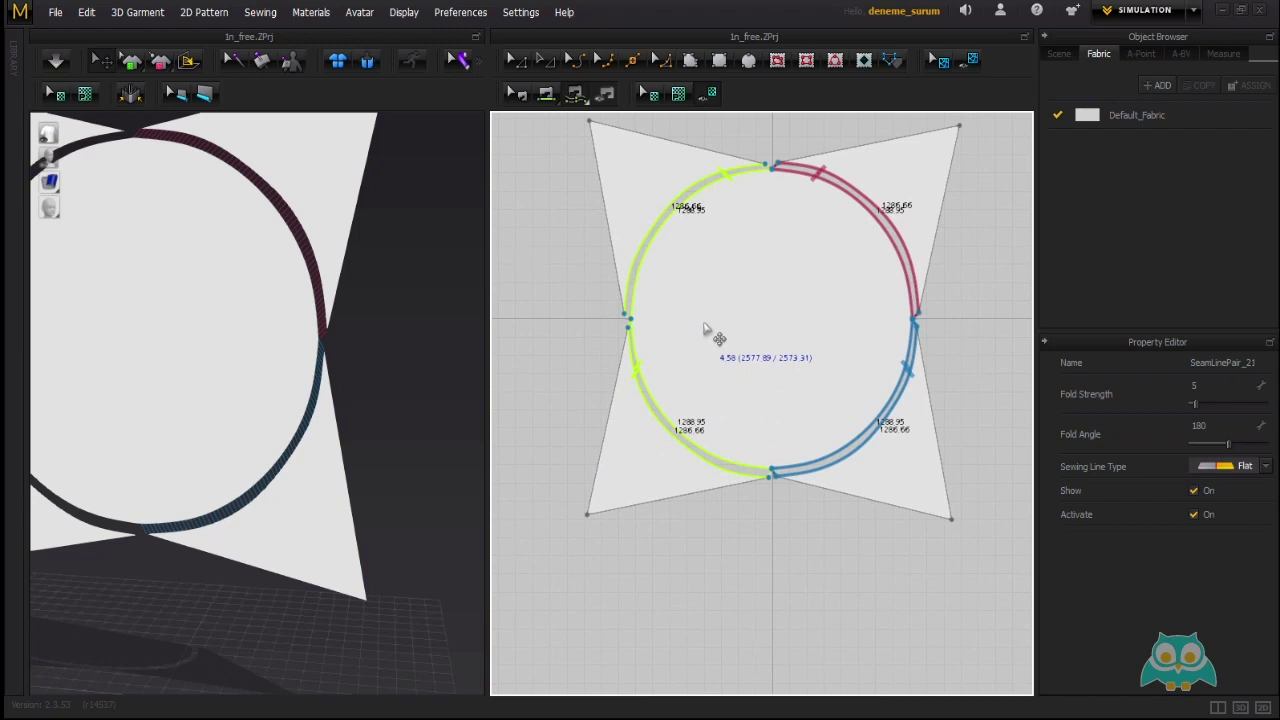
key("Return")
scroll(263, 383, "down", 5)
right_click_drag(294, 366, 345, 235)
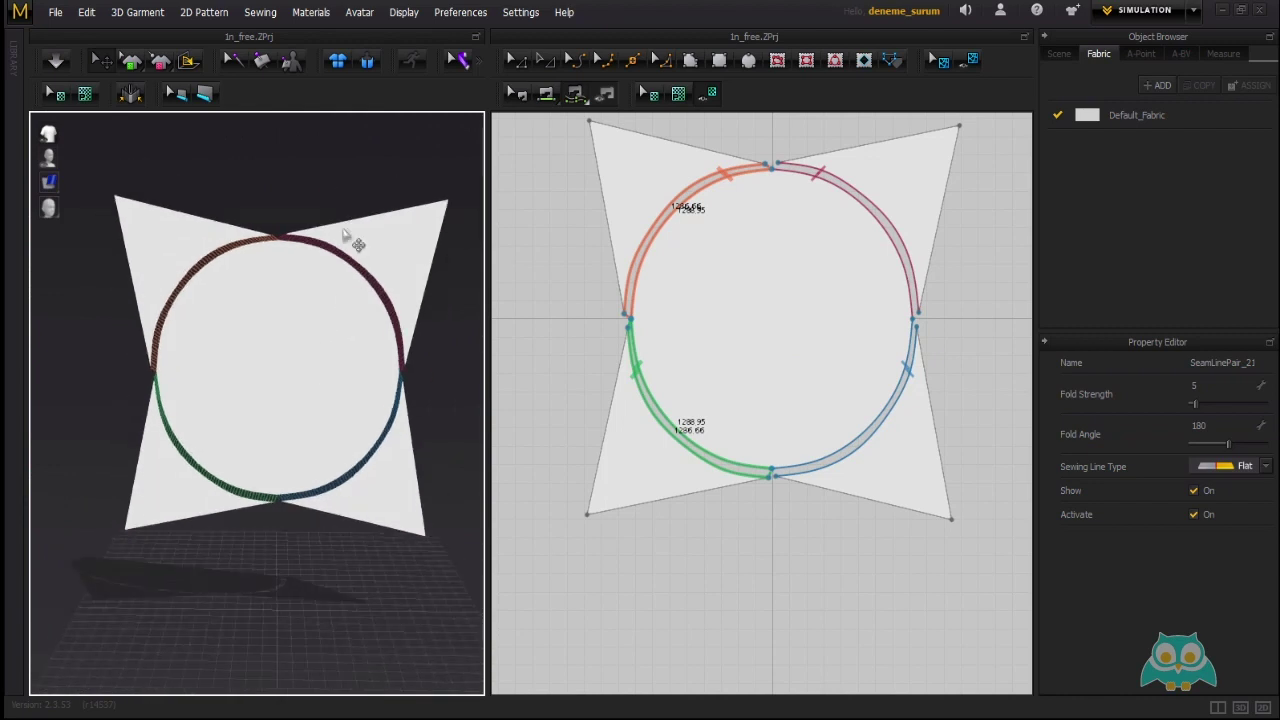
left_click(262, 13)
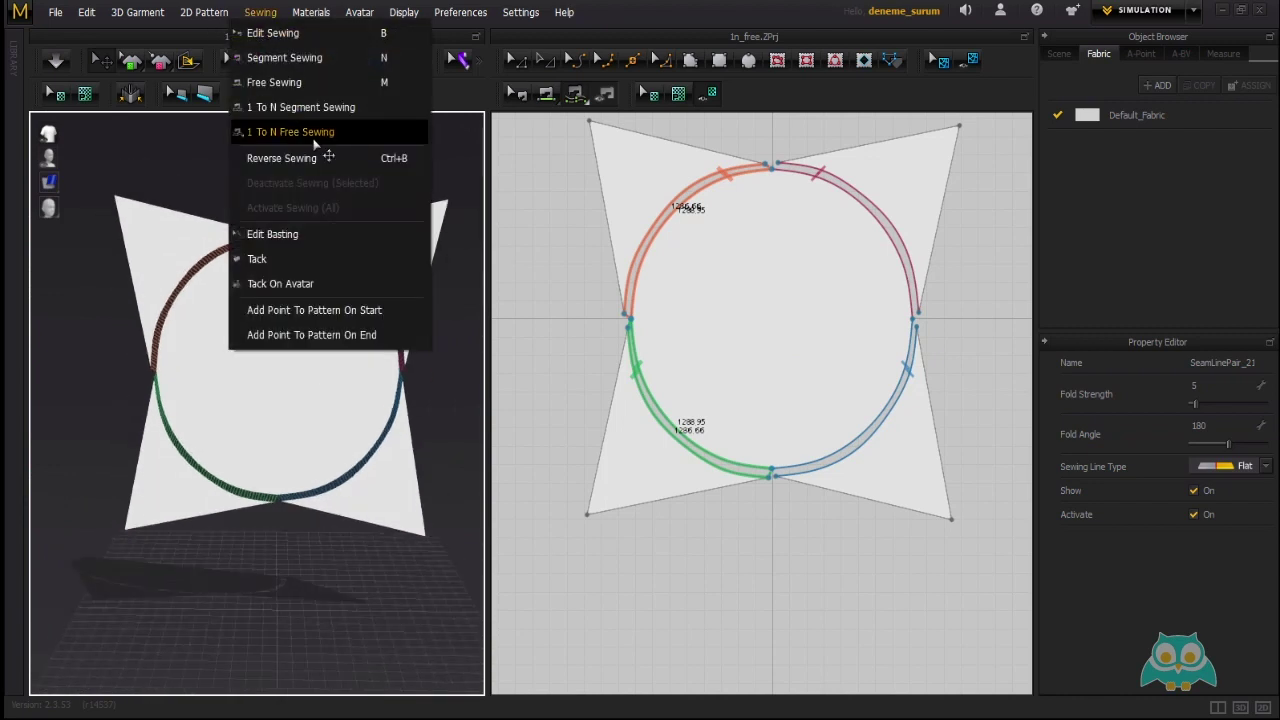
right_click_drag(378, 535, 335, 460)
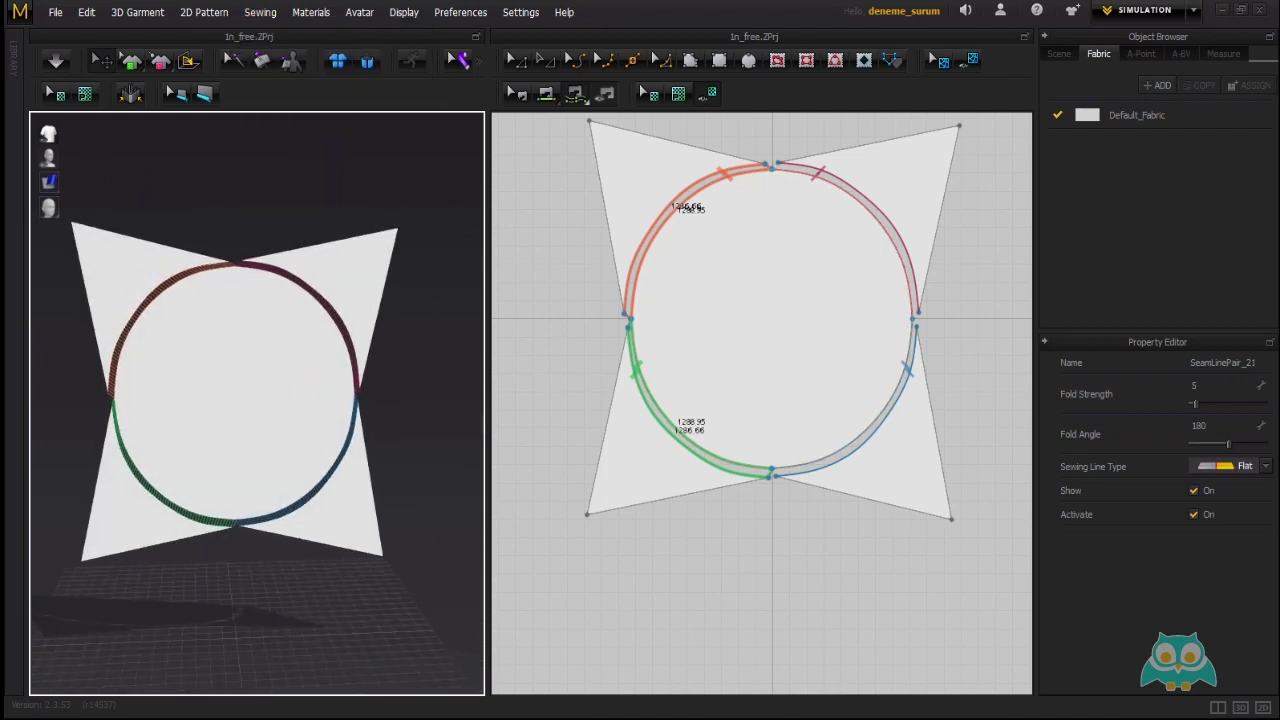
scroll(606, 320, "down", 3)
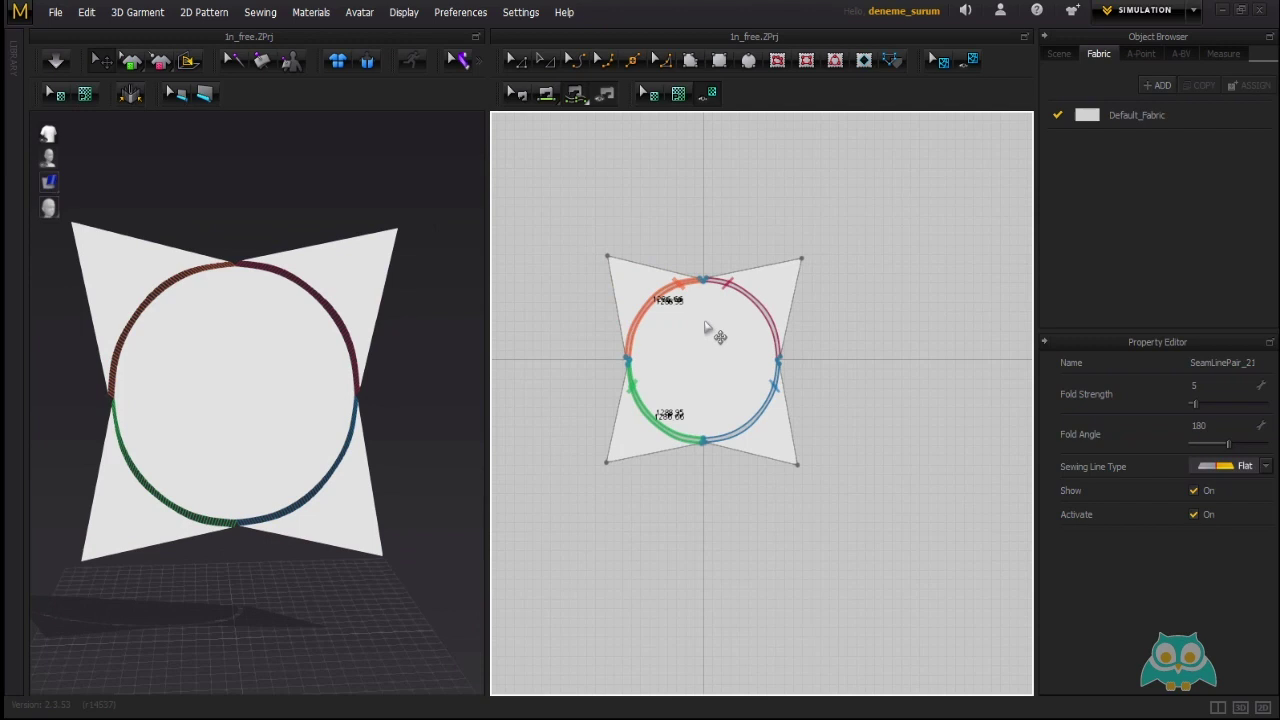
scroll(686, 299, "up", 3)
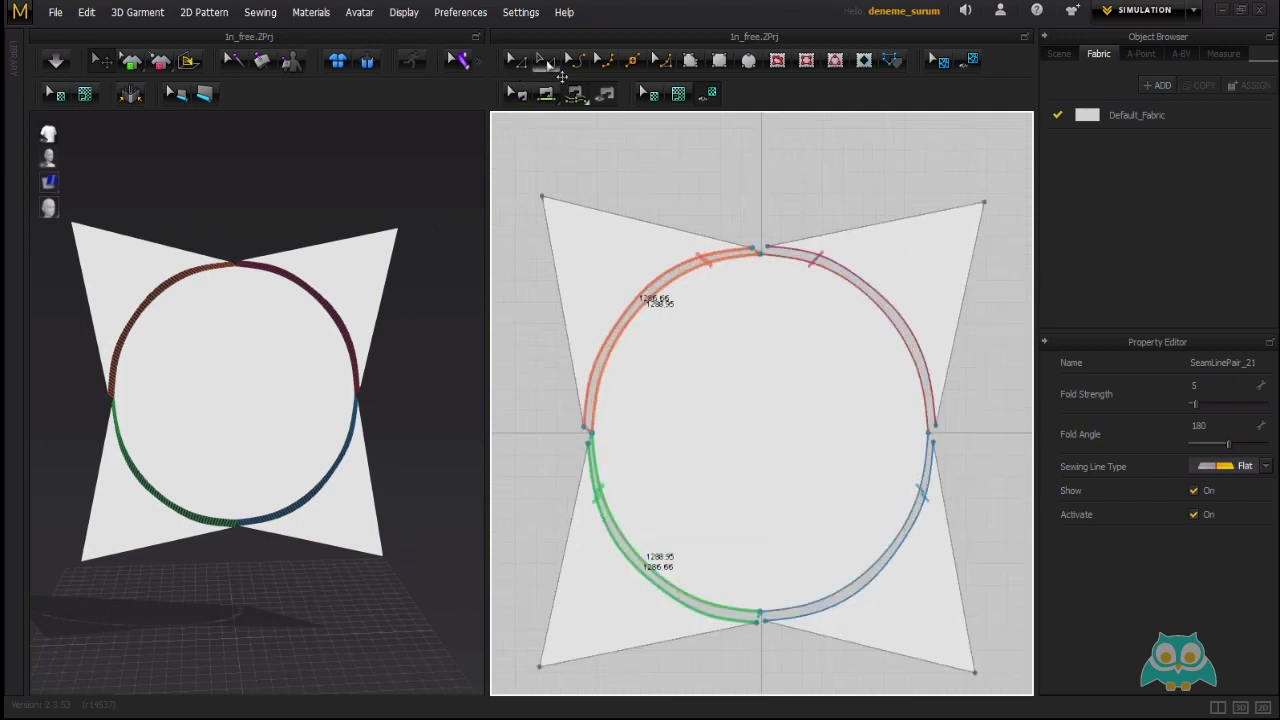
Layer-clone the central circle and its four corner patterns, placing the copies beside the originals in the 2D window.
left_click(548, 64)
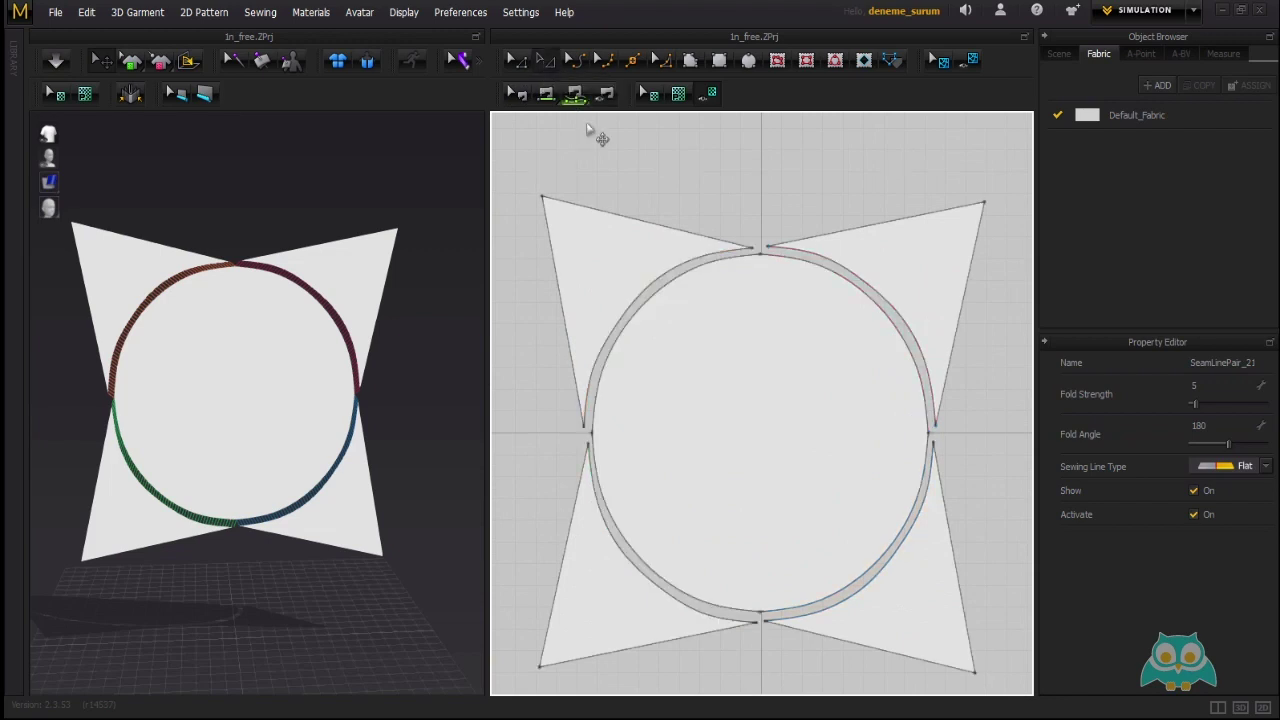
scroll(734, 338, "down", 2)
left_click(734, 340)
scroll(731, 340, "down", 2)
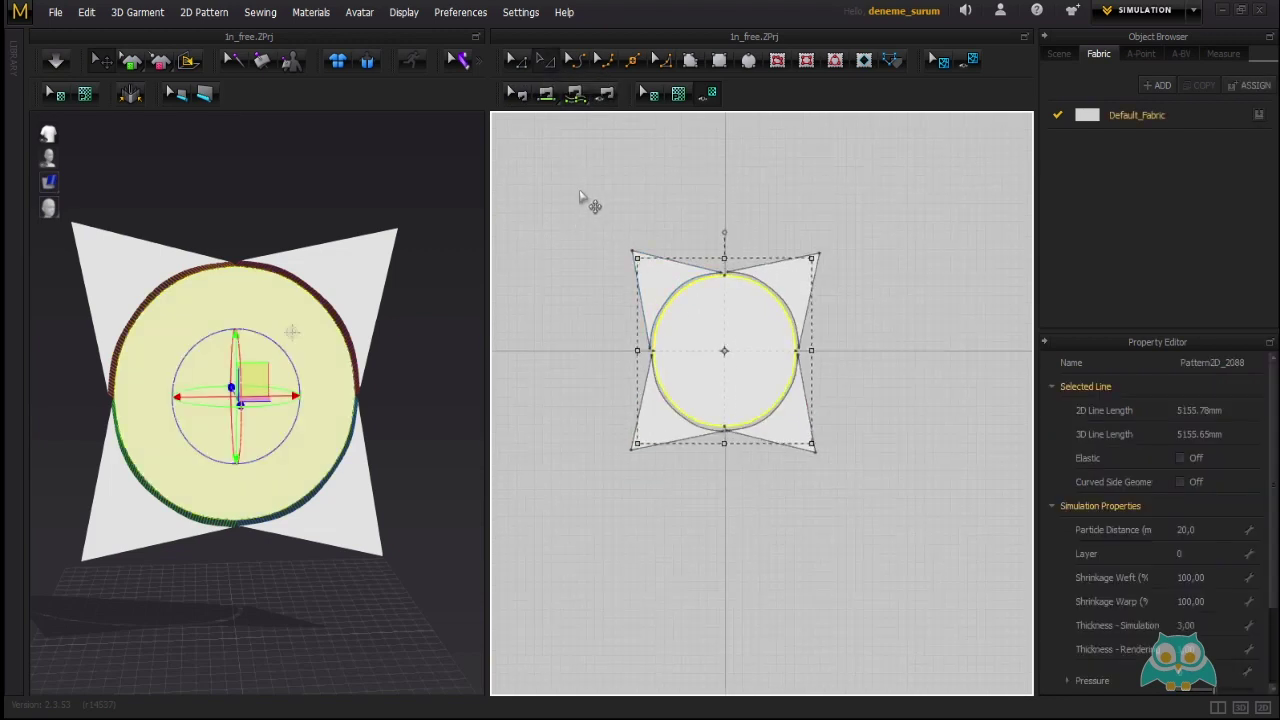
left_click_drag(558, 192, 889, 537)
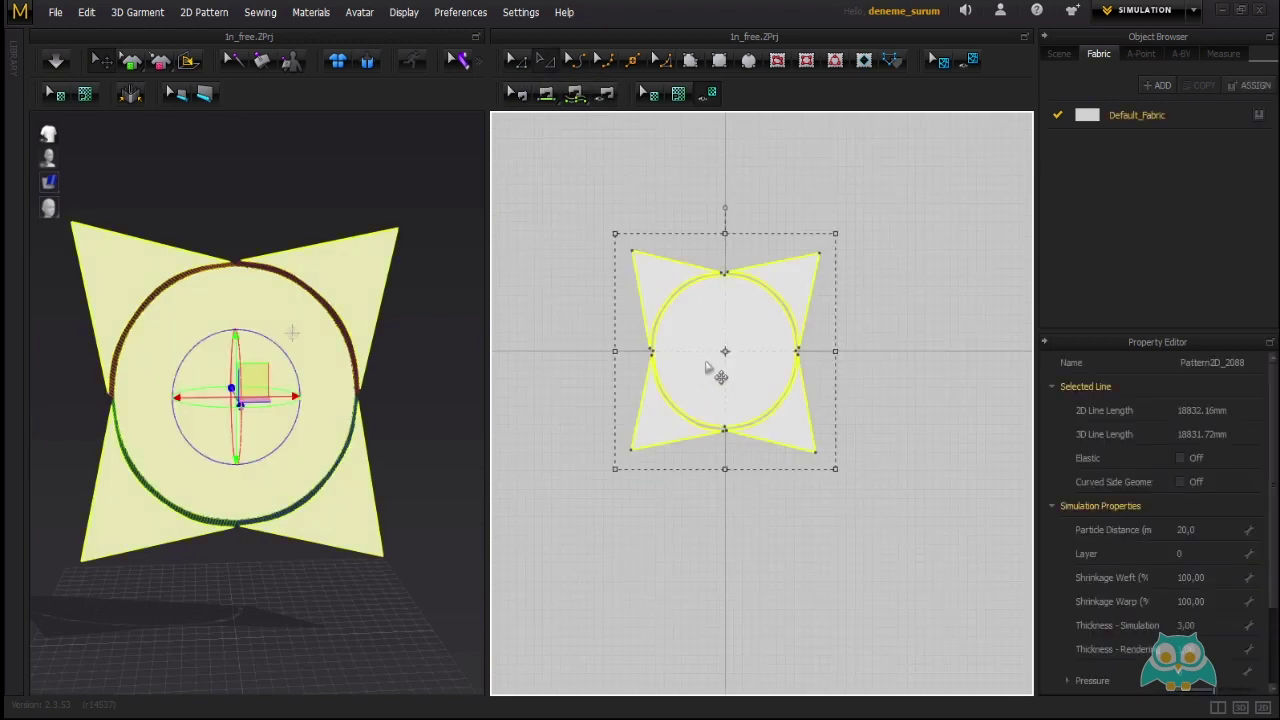
scroll(721, 370, "up", 1)
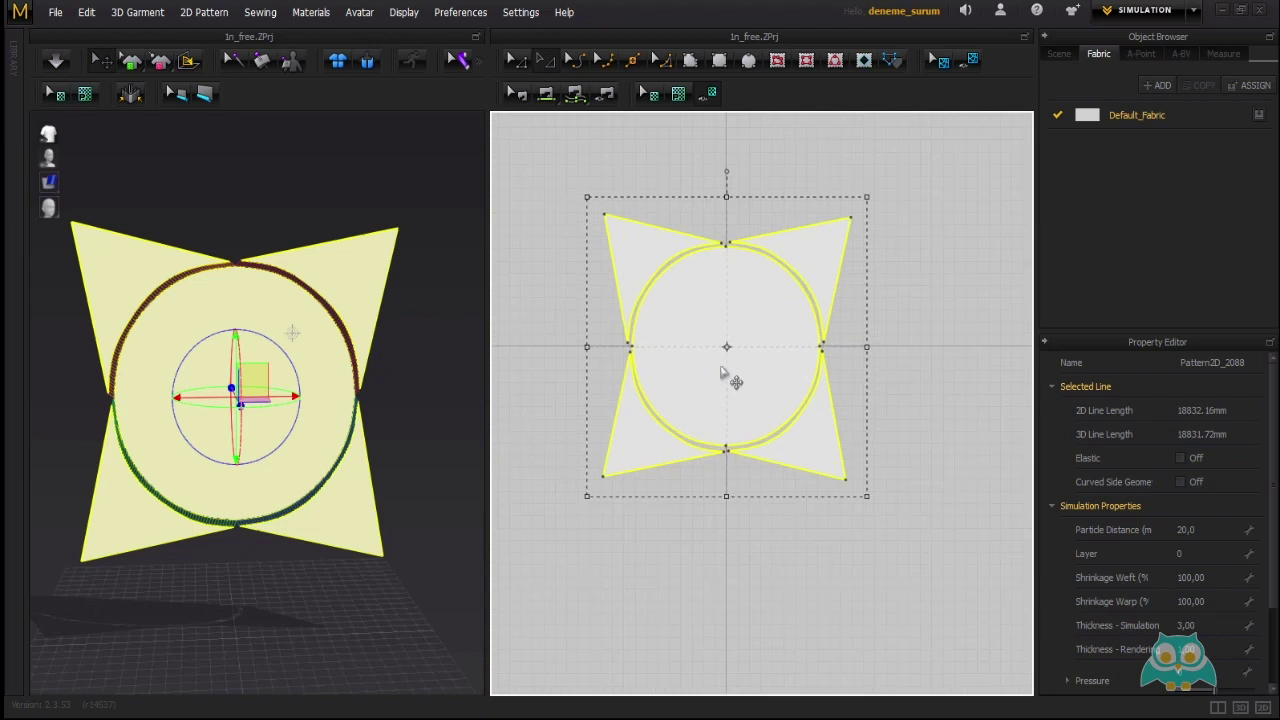
right_click(718, 316)
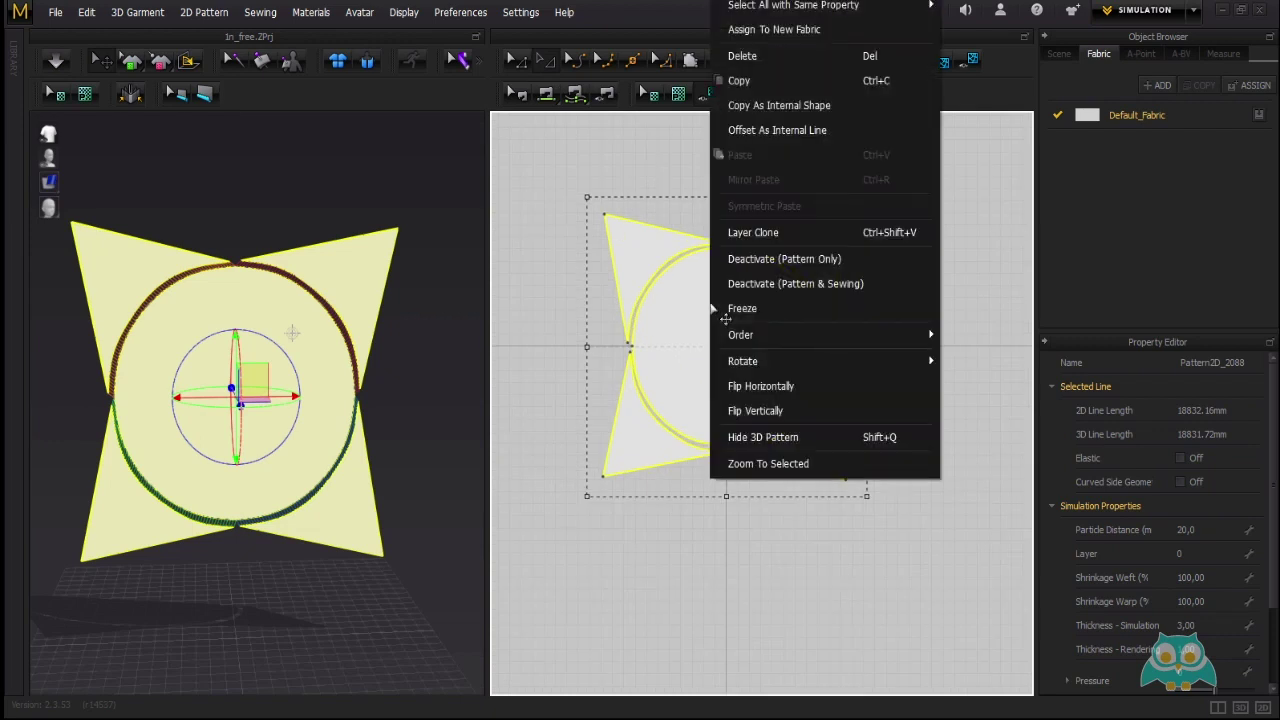
left_click(760, 233)
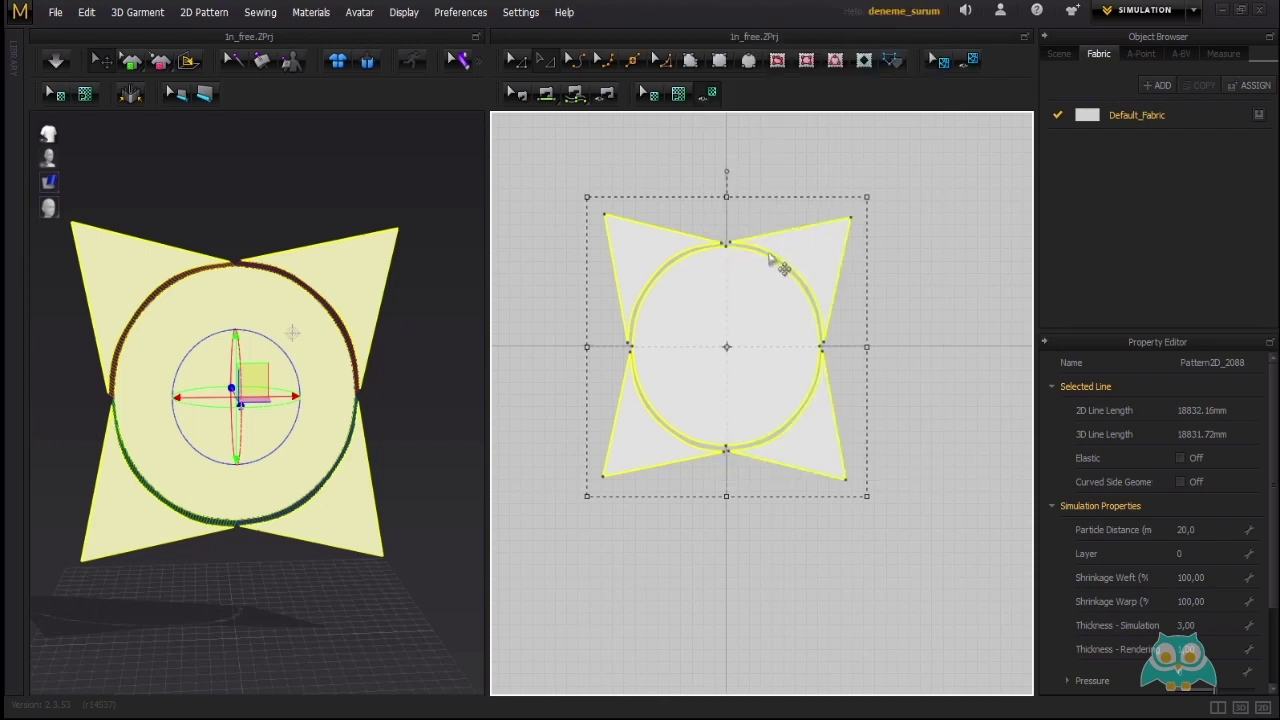
scroll(740, 318, "down", 3)
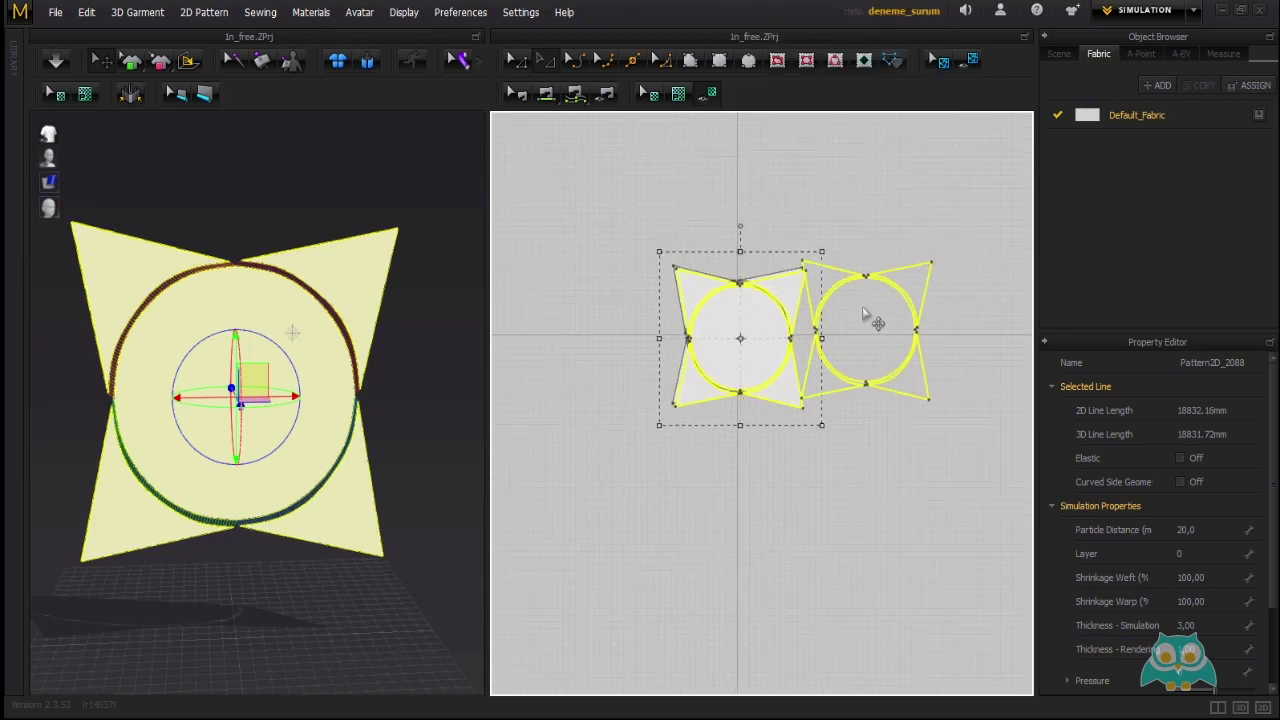
left_click(890, 330)
Move the cloned patterns farther away from the original set along the depth axis in the 3D window.
right_click_drag(302, 458, 330, 433)
left_click_drag(320, 410, 353, 418)
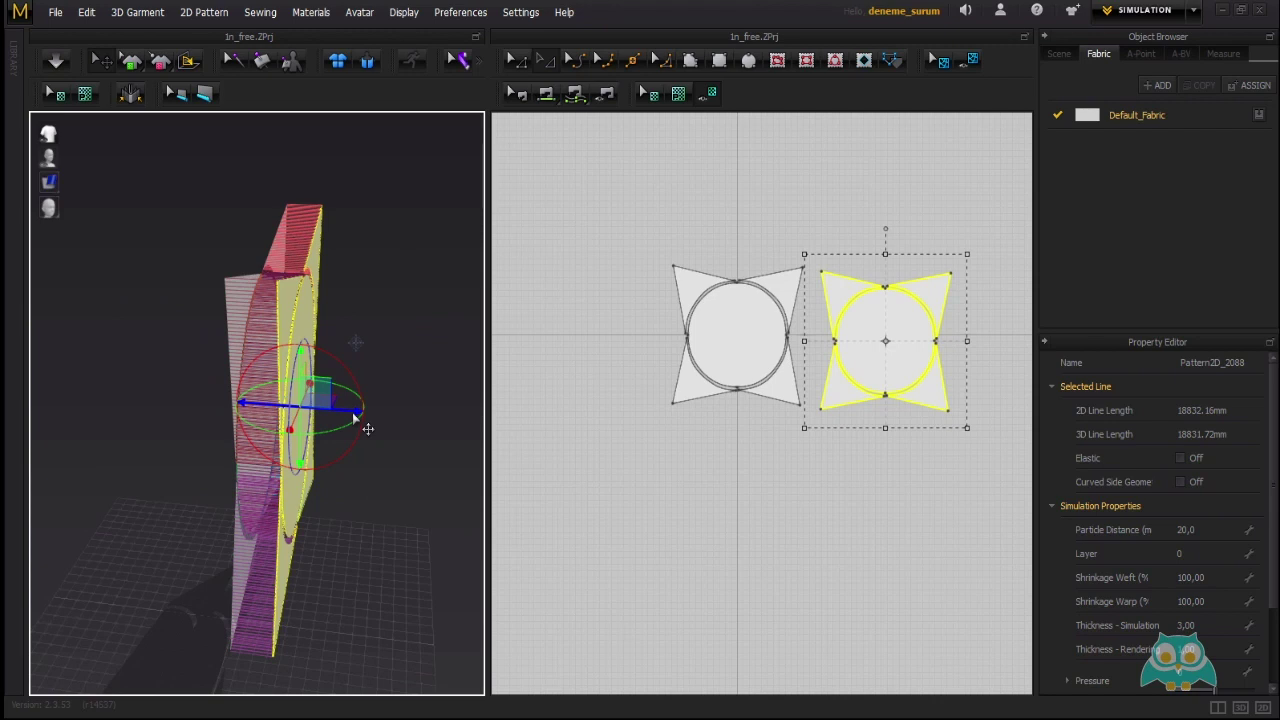
Select the original circle and its four corner patterns and apply Flip Normal so their outer faces point outward.
right_click_drag(355, 418, 351, 277)
left_click(351, 277)
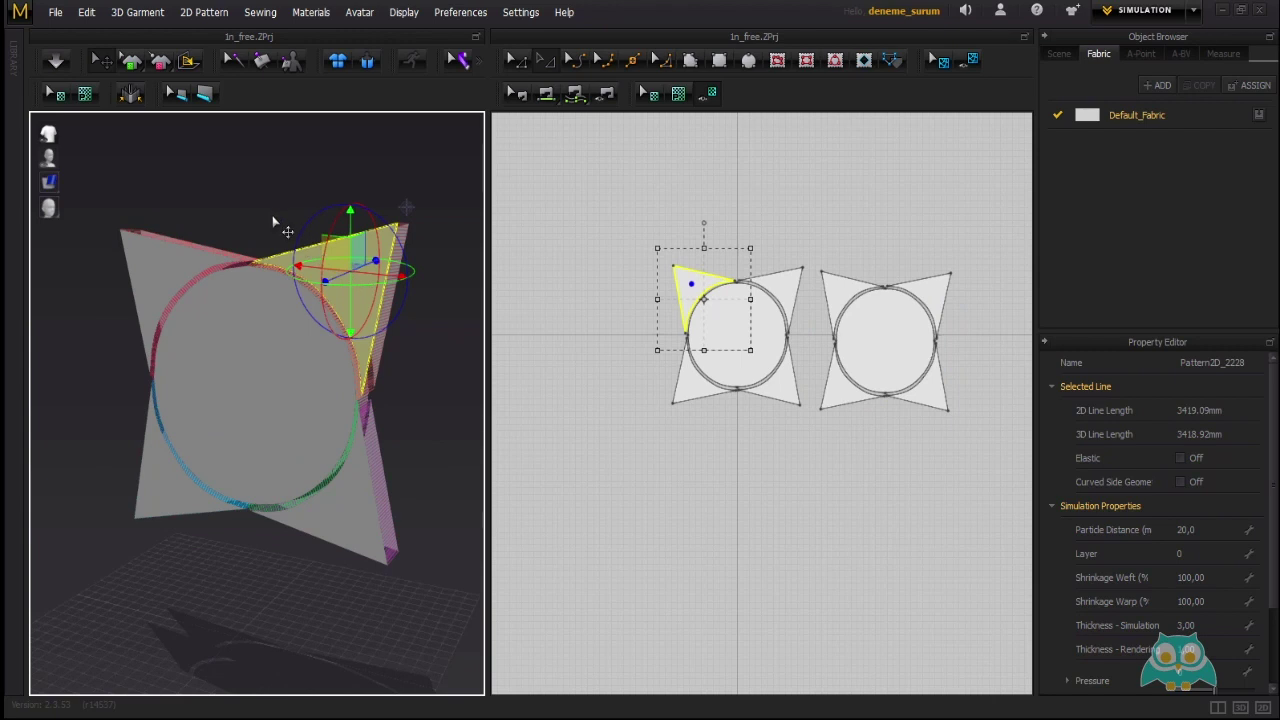
left_click(278, 203)
left_click(188, 285)
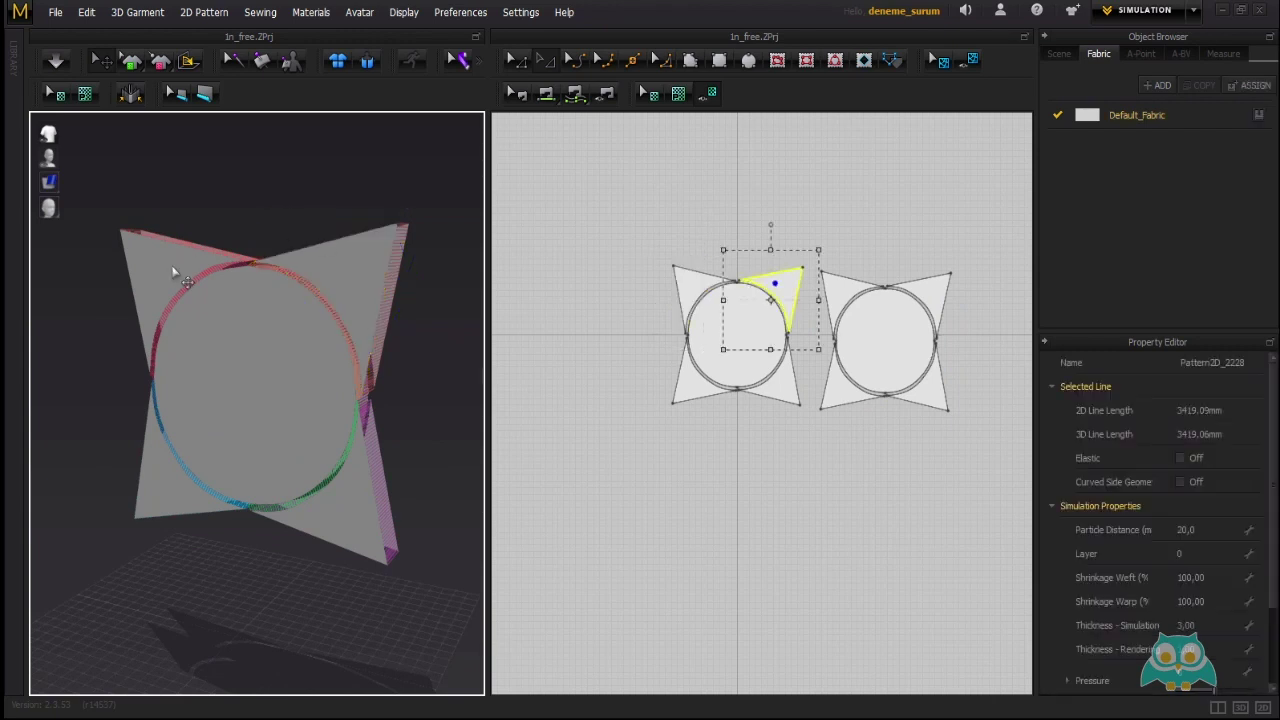
left_click(360, 283, "shift")
left_click(343, 507, "shift")
left_click(191, 497, "shift")
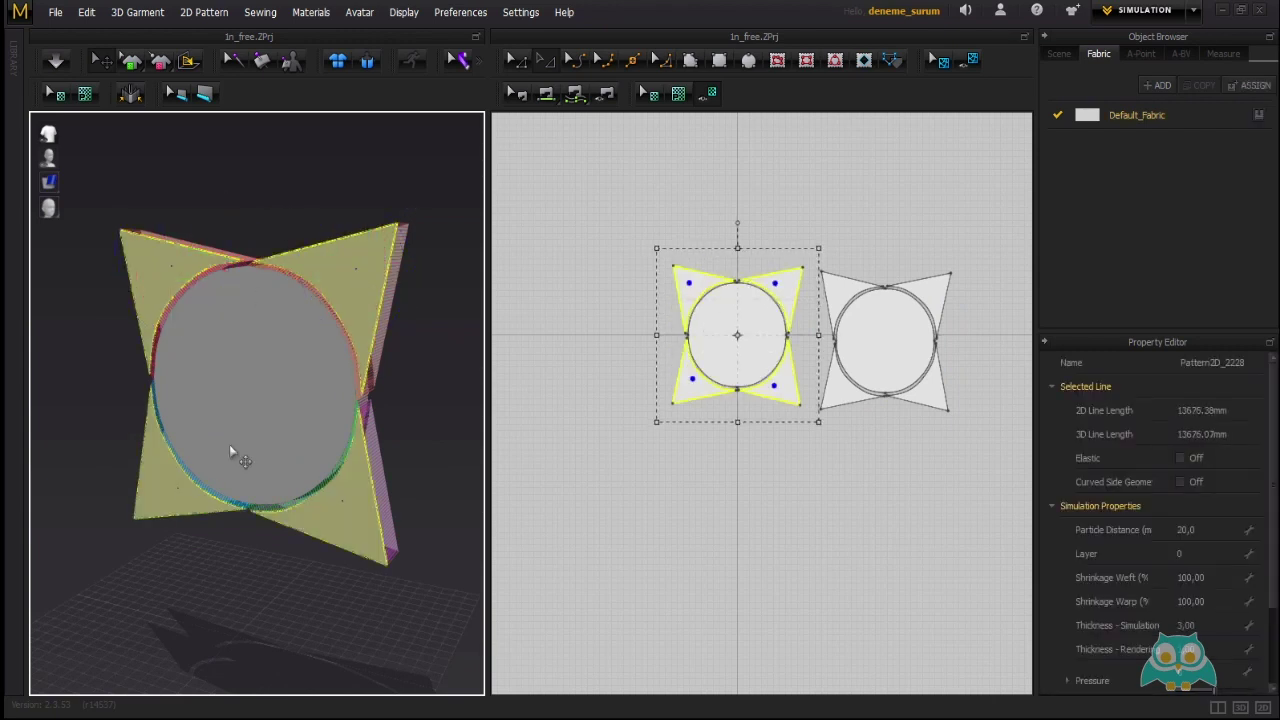
left_click(308, 411, "shift")
right_click_drag(318, 419, 269, 365)
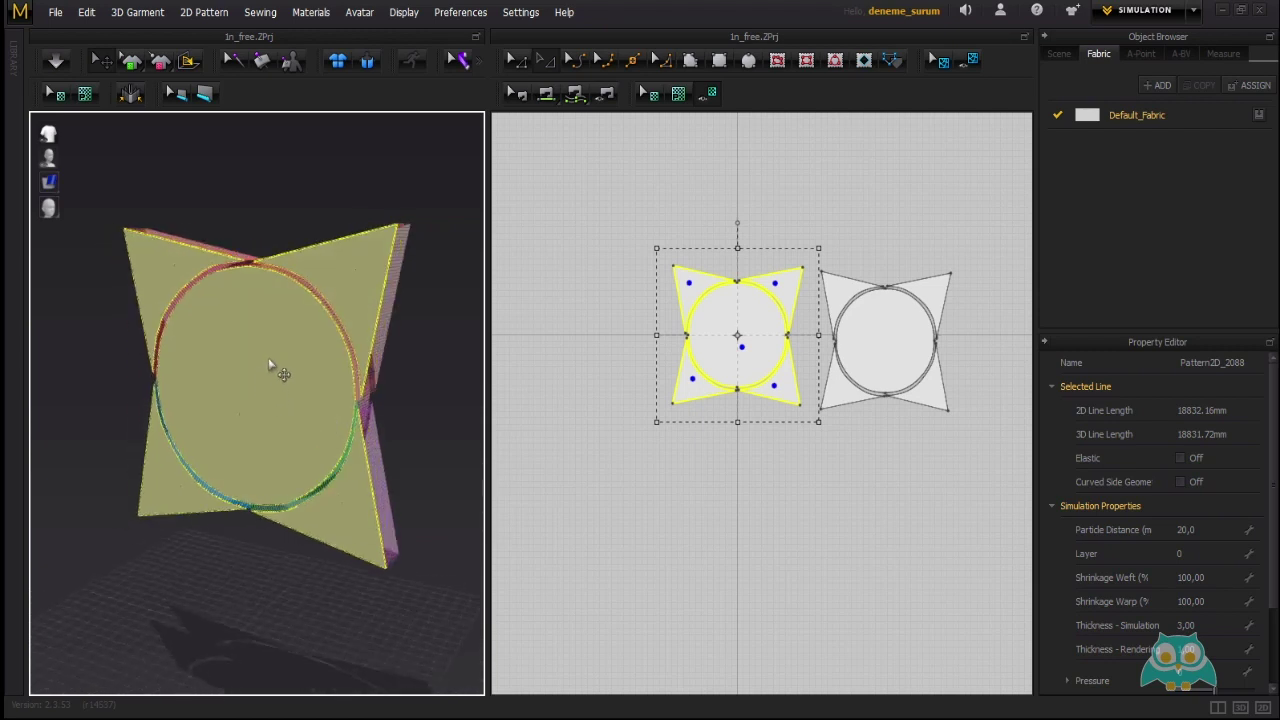
right_click(731, 330)
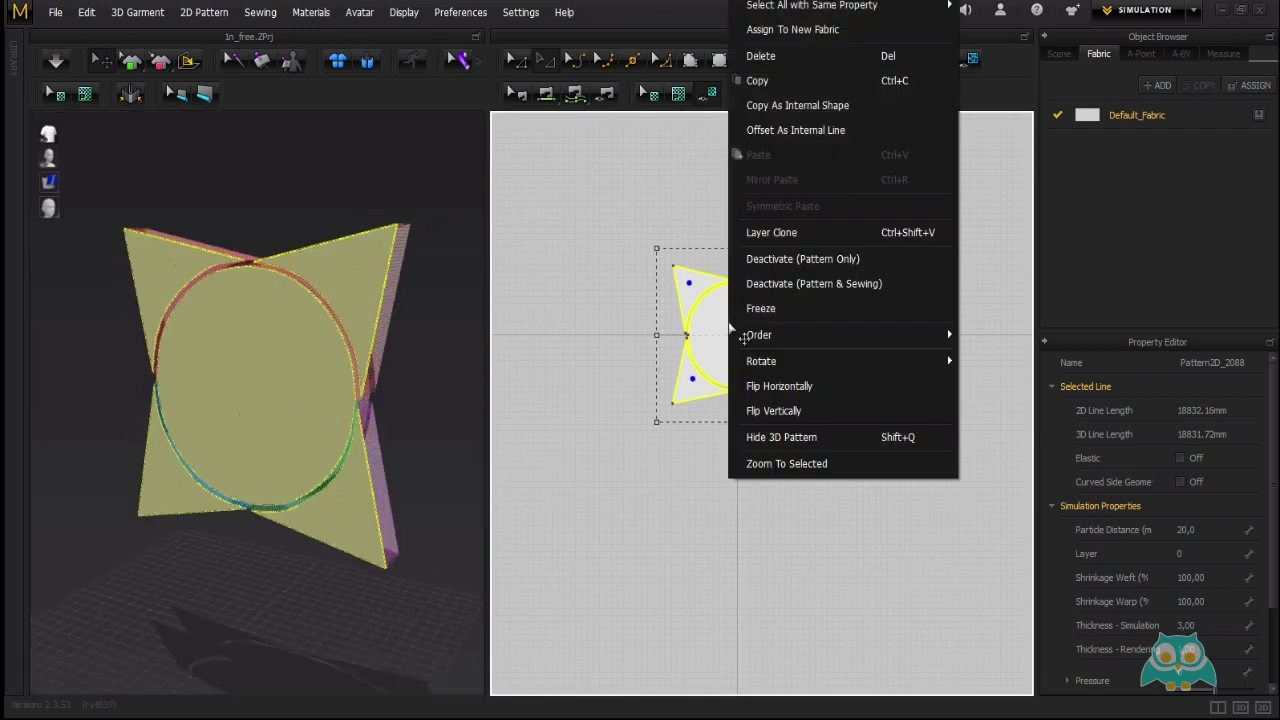
right_click(226, 341)
right_click(226, 341)
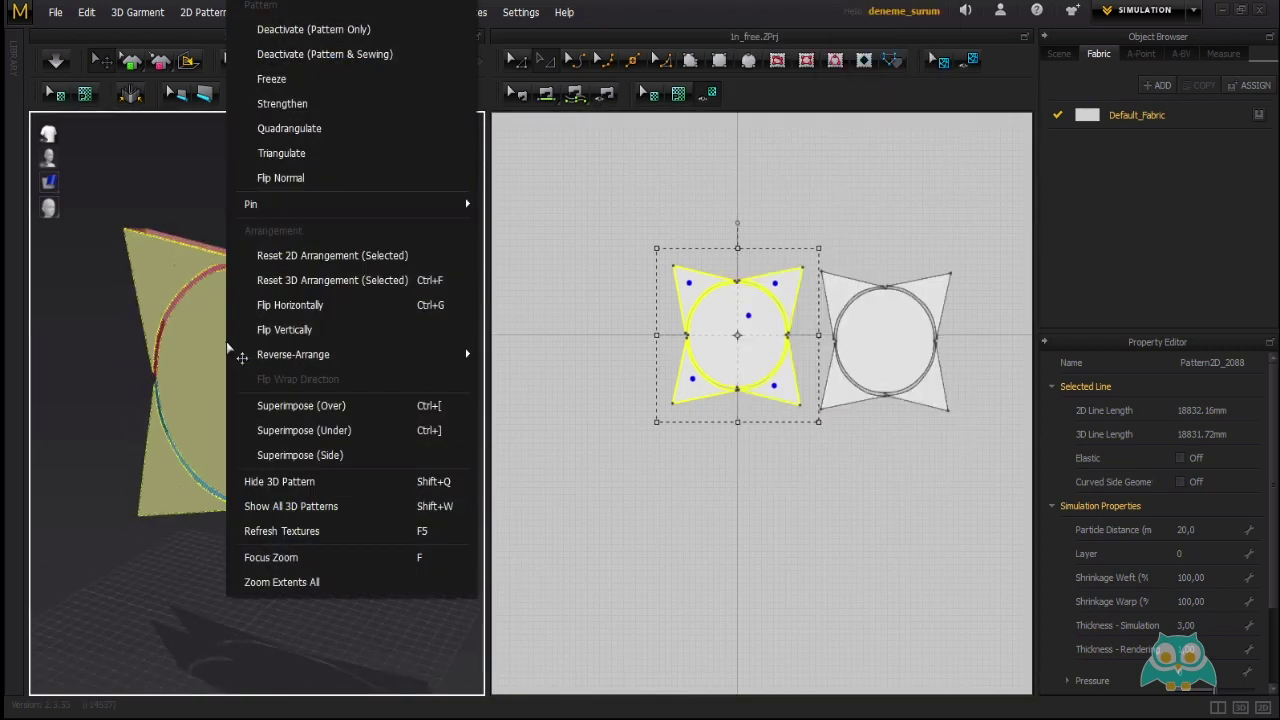
left_click(301, 177)
left_click(318, 201)
right_click_drag(355, 346, 231, 343)
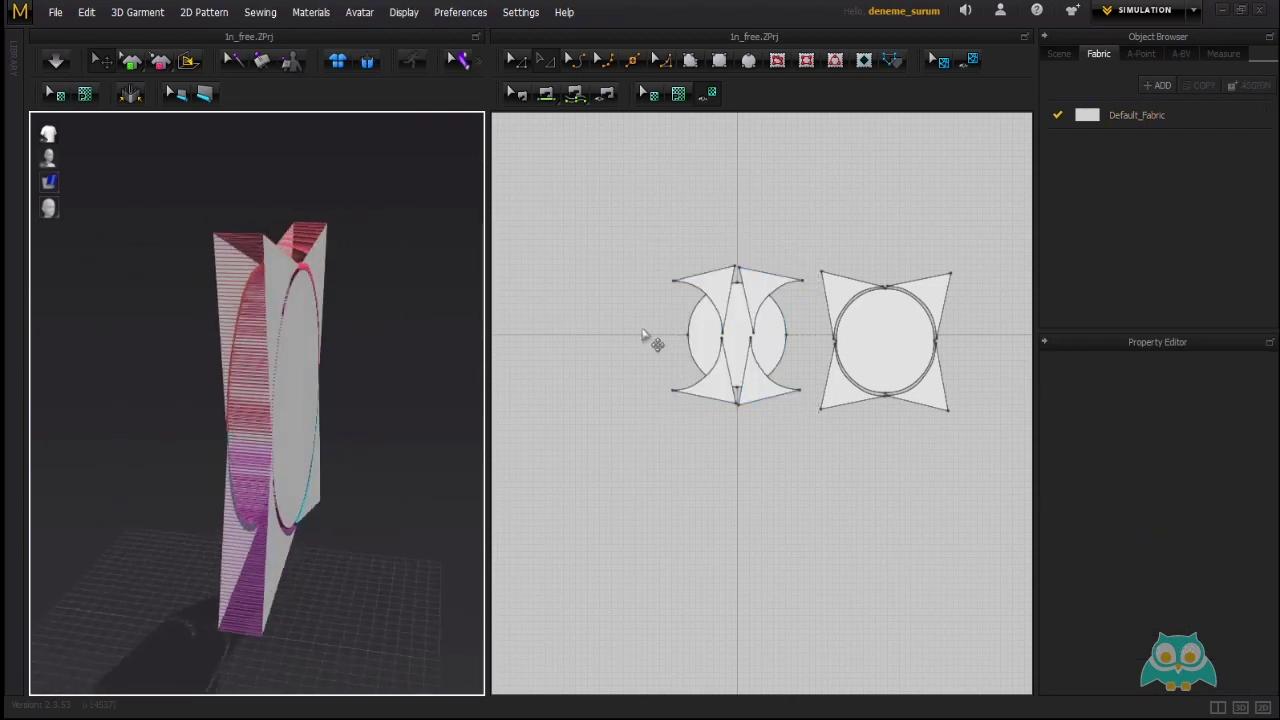
Set the particle distance of all original and cloned patterns to 40.
scroll(710, 290, "up", 3)
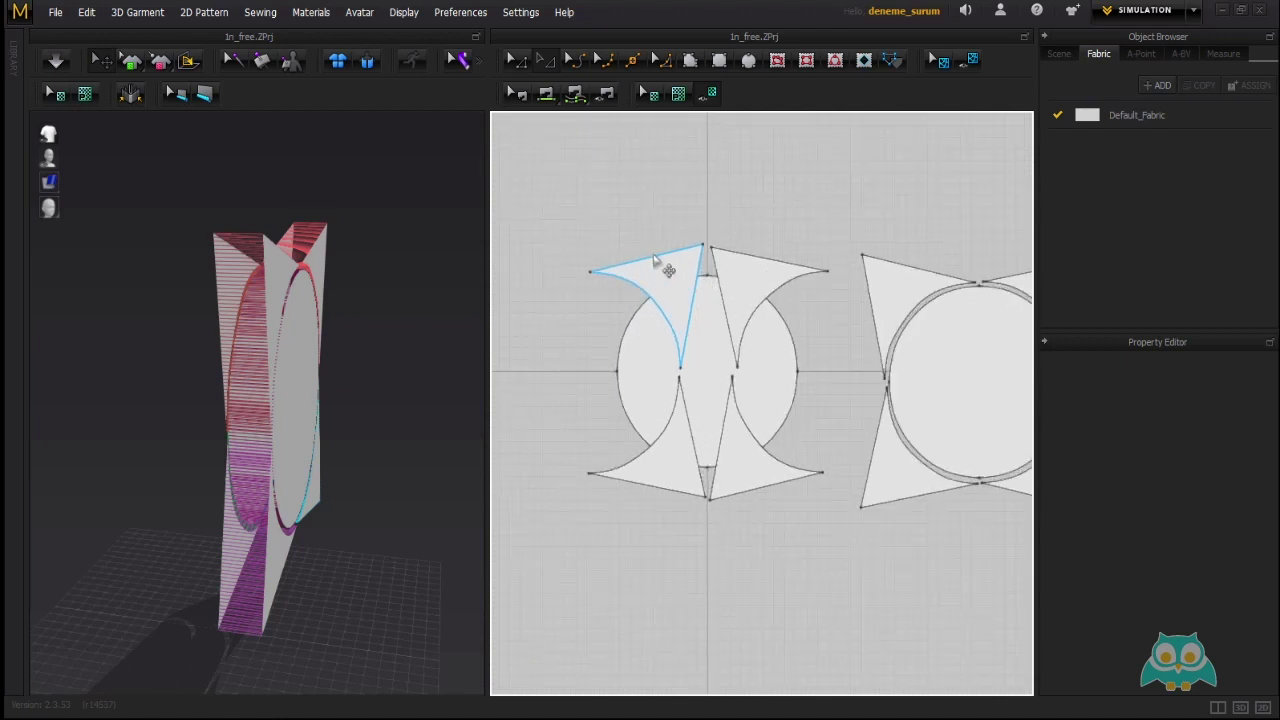
scroll(760, 270, "down", 2)
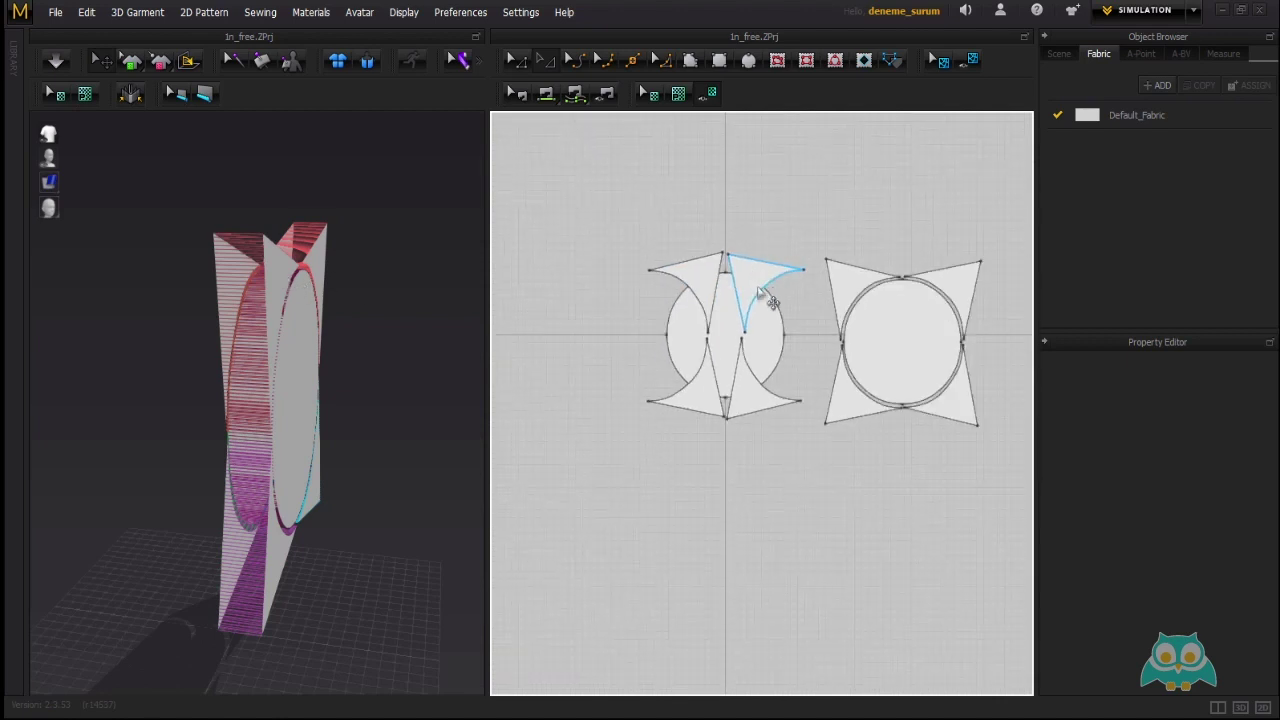
scroll(749, 289, "up", 3)
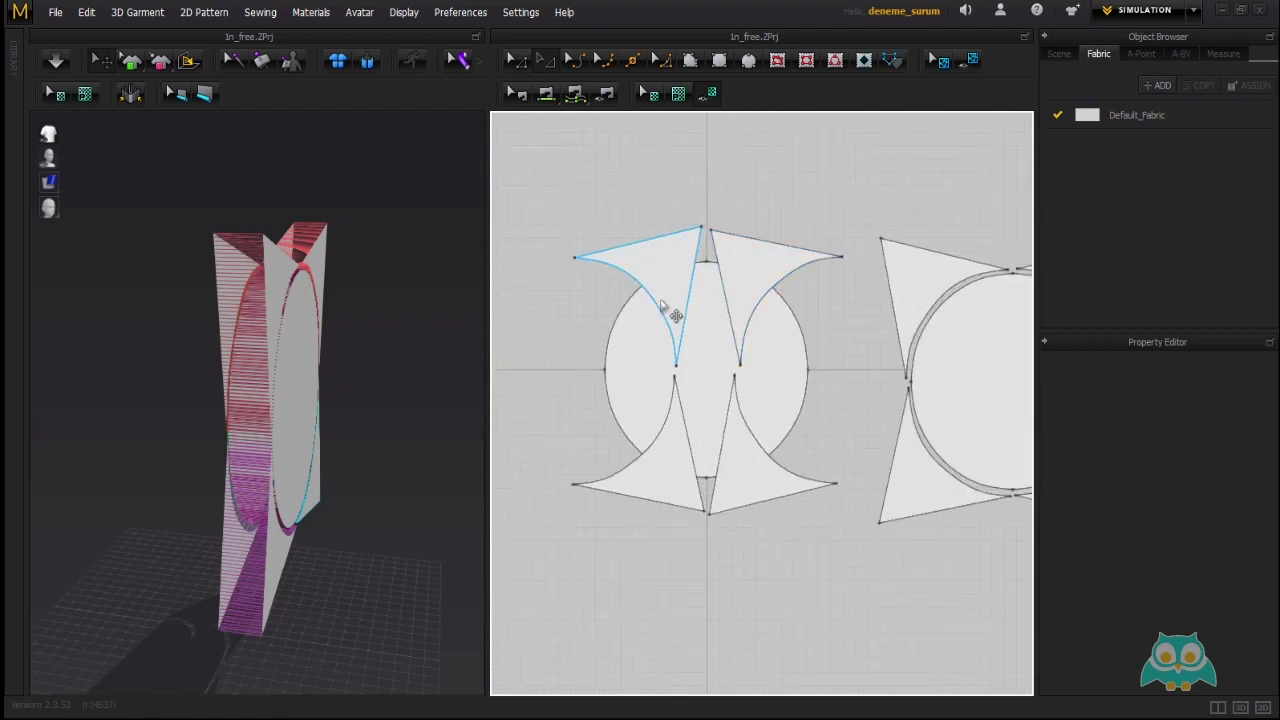
right_click_drag(403, 353, 449, 366)
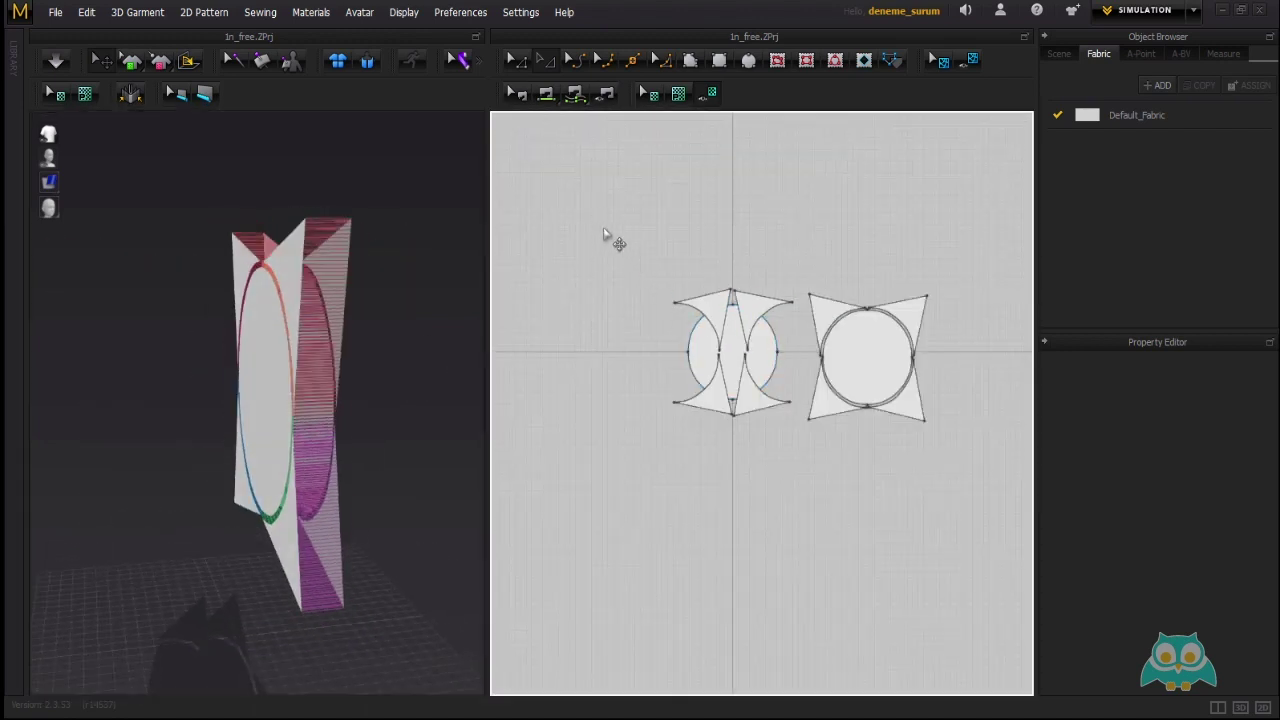
left_click_drag(985, 528, 986, 529)
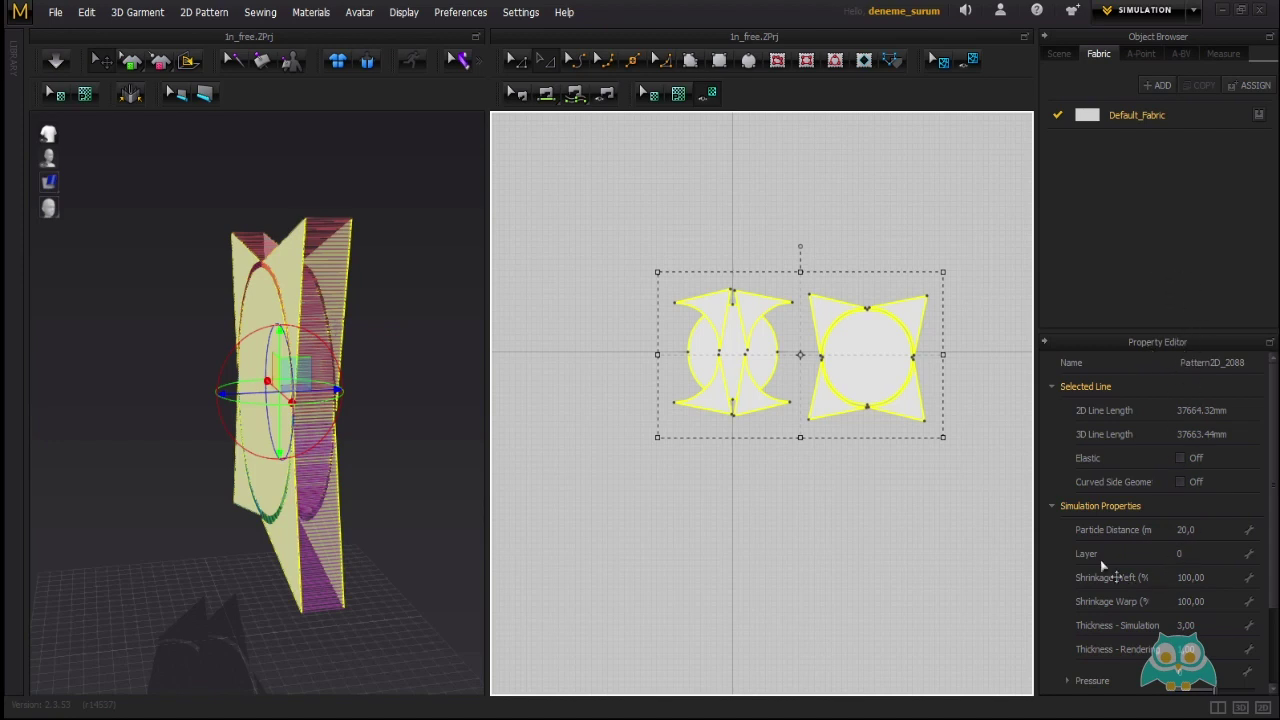
left_click(1195, 531)
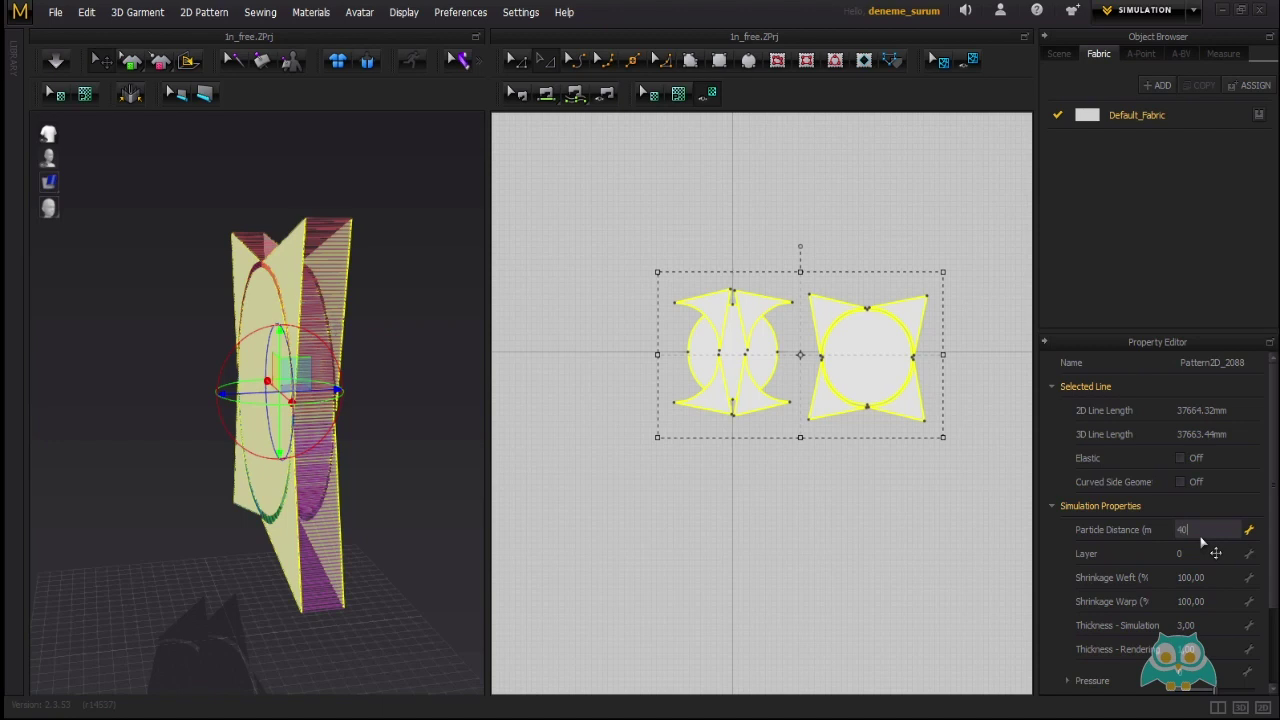
key("Return")
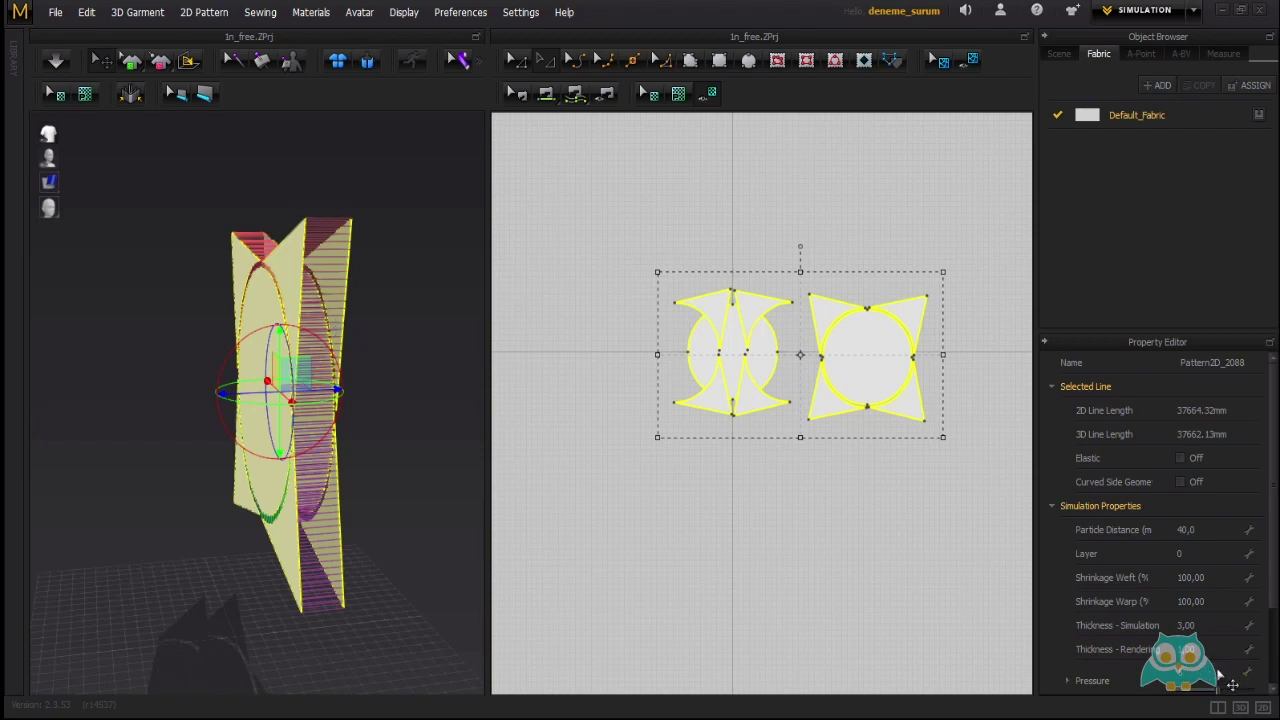
Simulate the garment so the two sewn layers close together and drape, and clear the pattern selection.
right_click_drag(386, 344, 296, 352)
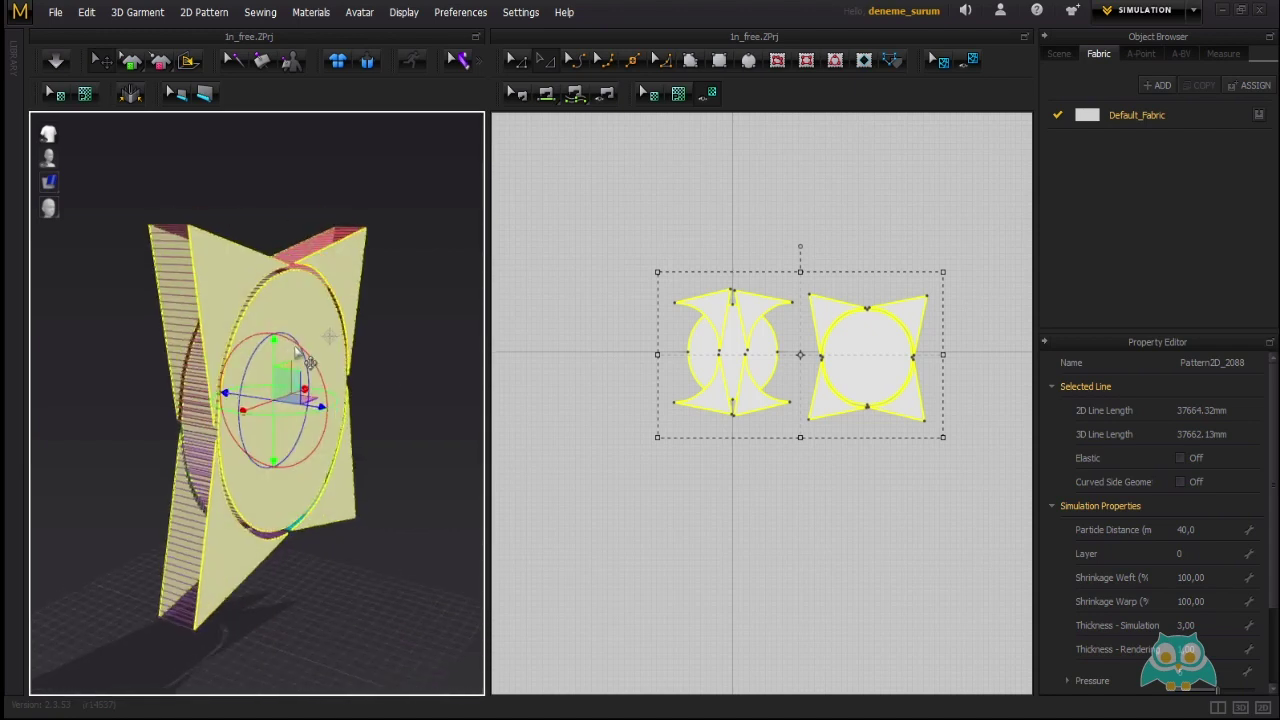
left_click(139, 13)
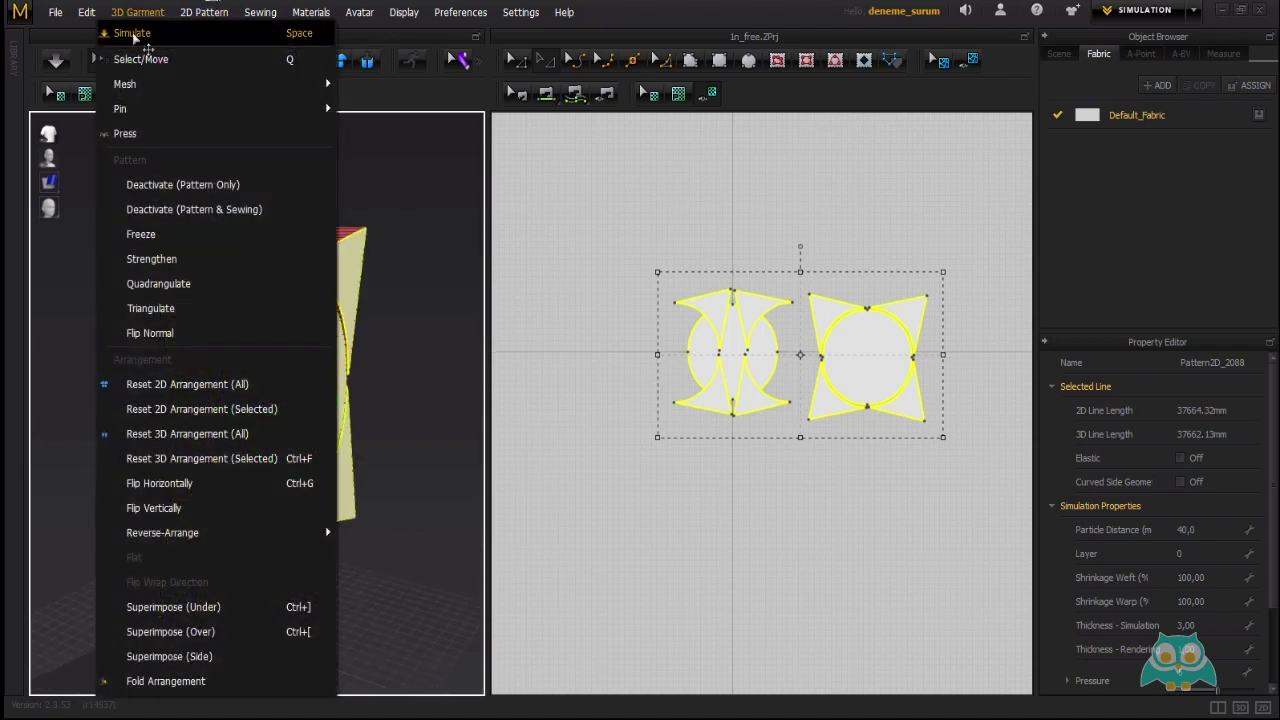
left_click(134, 34)
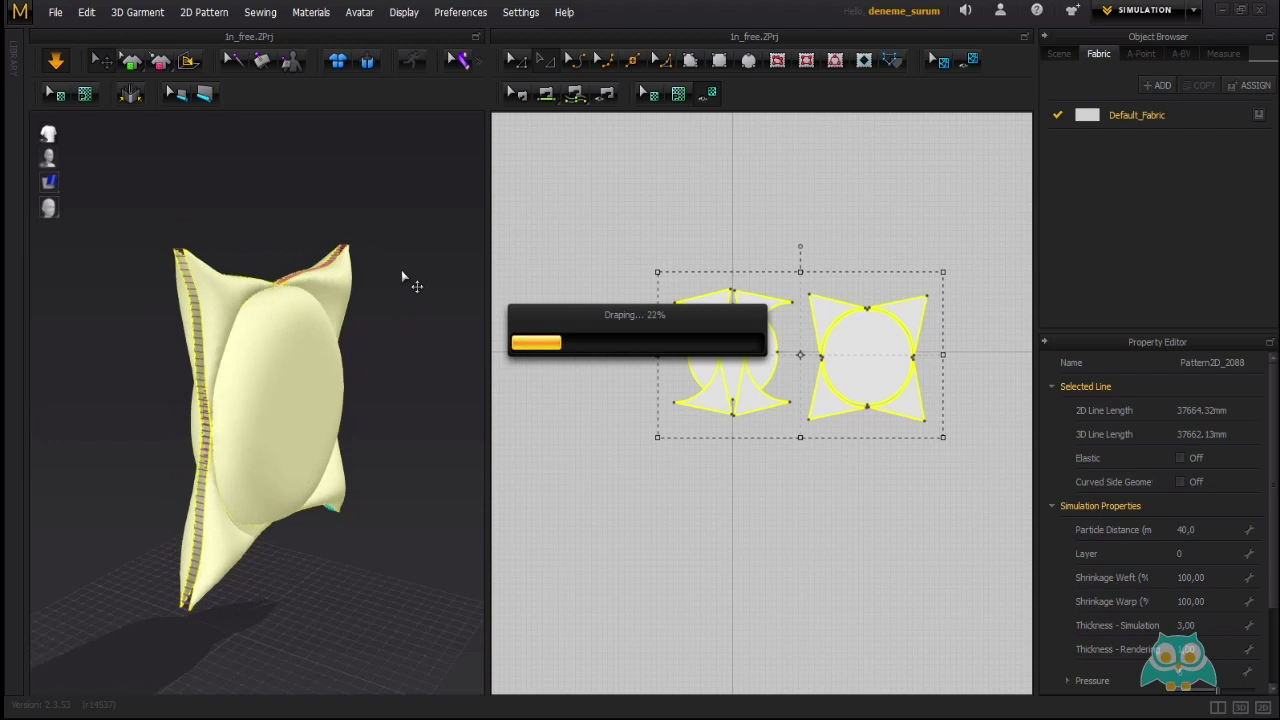
left_click(406, 294)
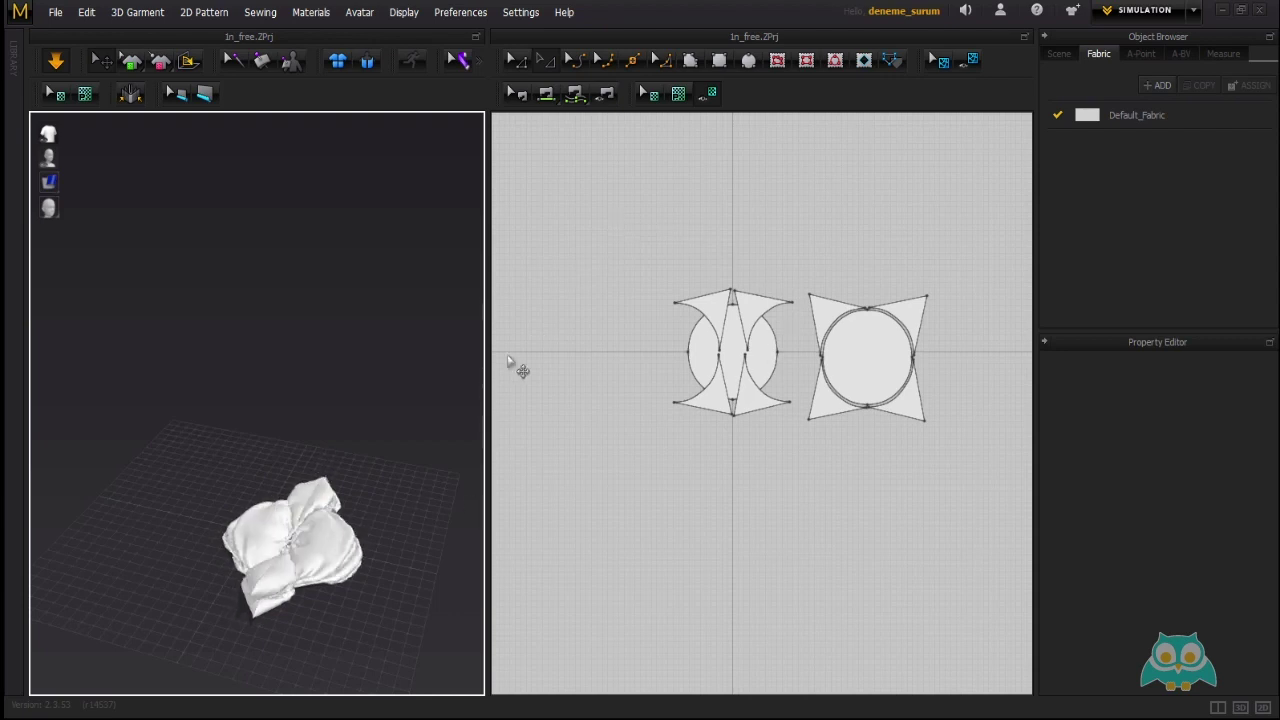
Inflate all patterns by raising their pressure and pull the simulated garment upward to open its shape.
left_click_drag(605, 219, 668, 295)
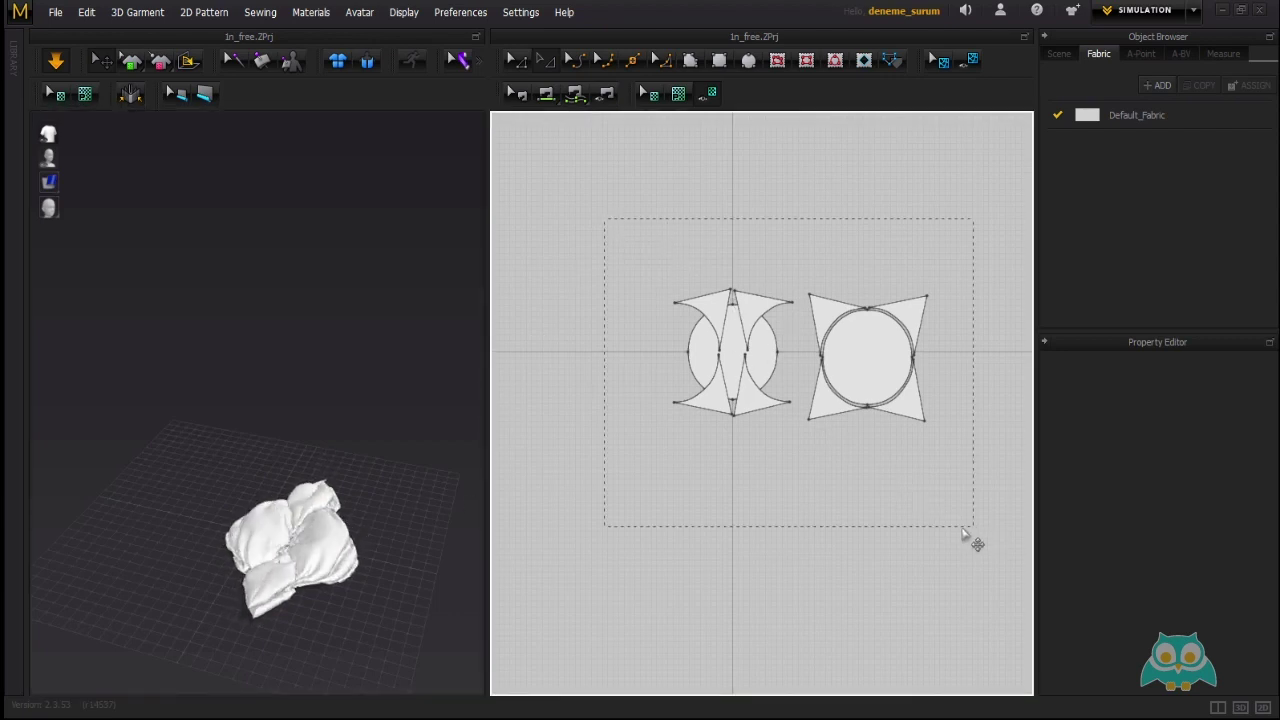
left_click_drag(963, 532, 965, 534)
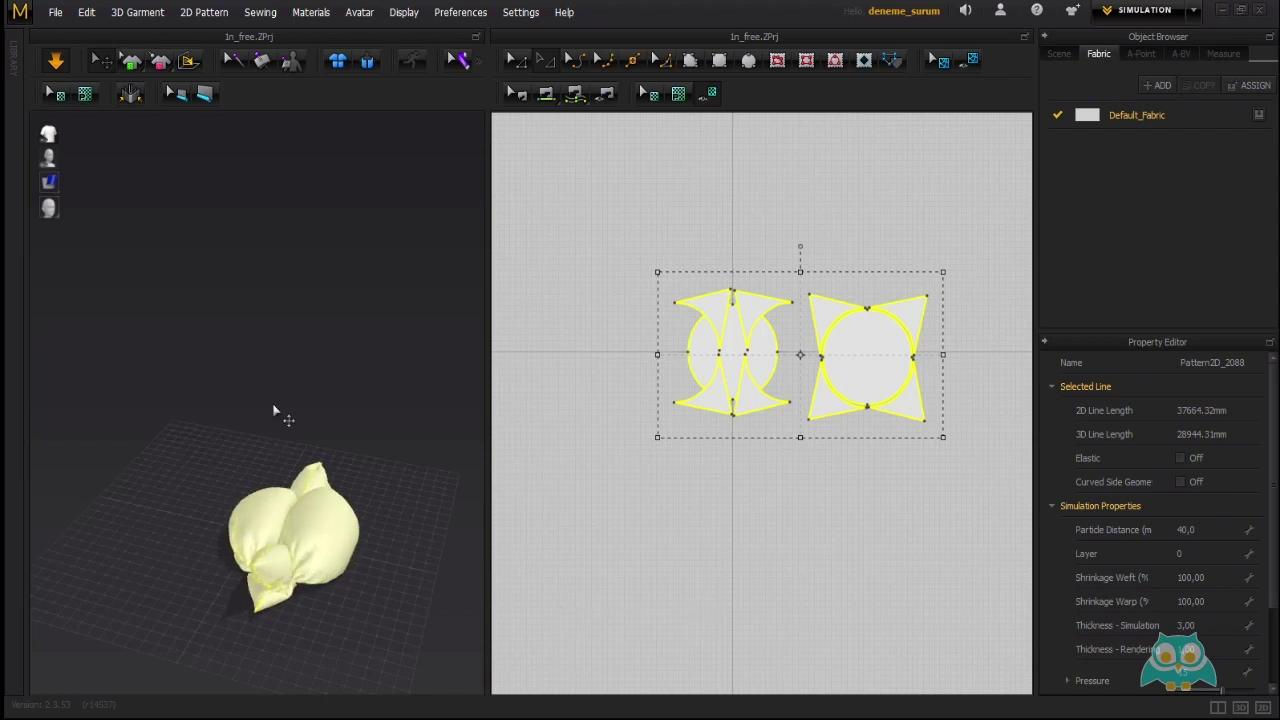
left_click_drag(256, 545, 218, 325)
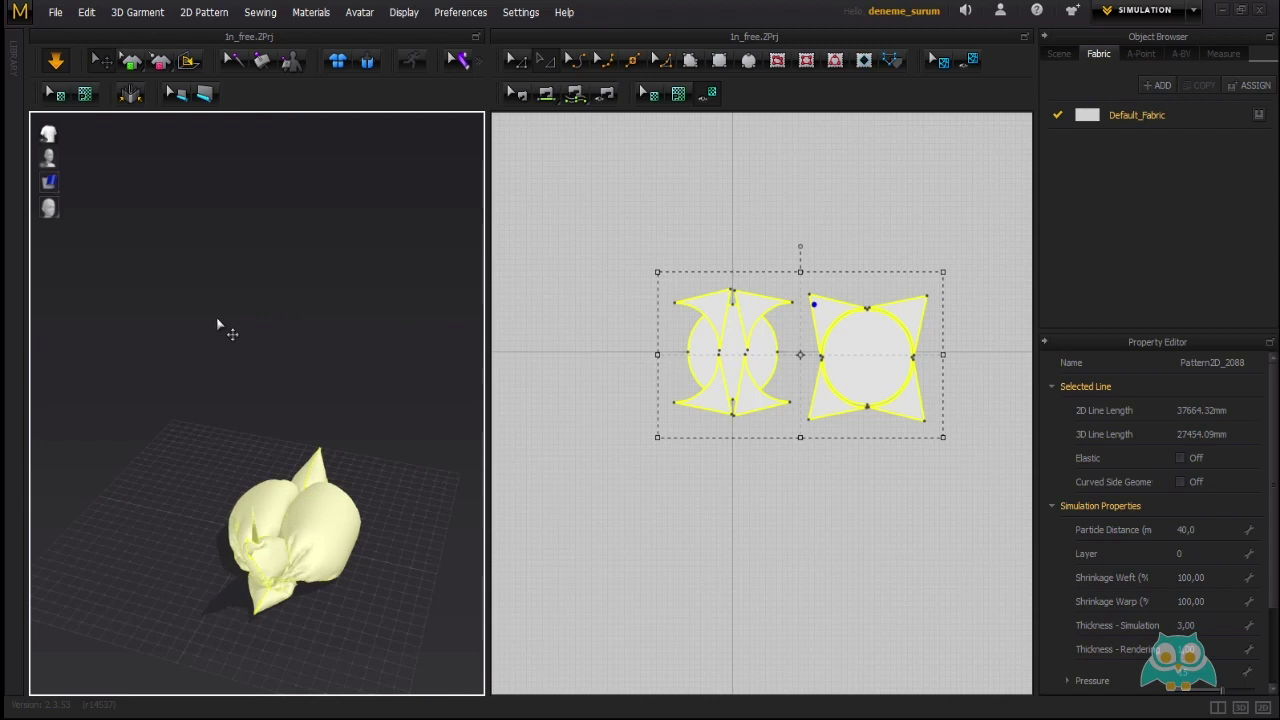
left_click(257, 363)
left_click_drag(611, 251, 1014, 534)
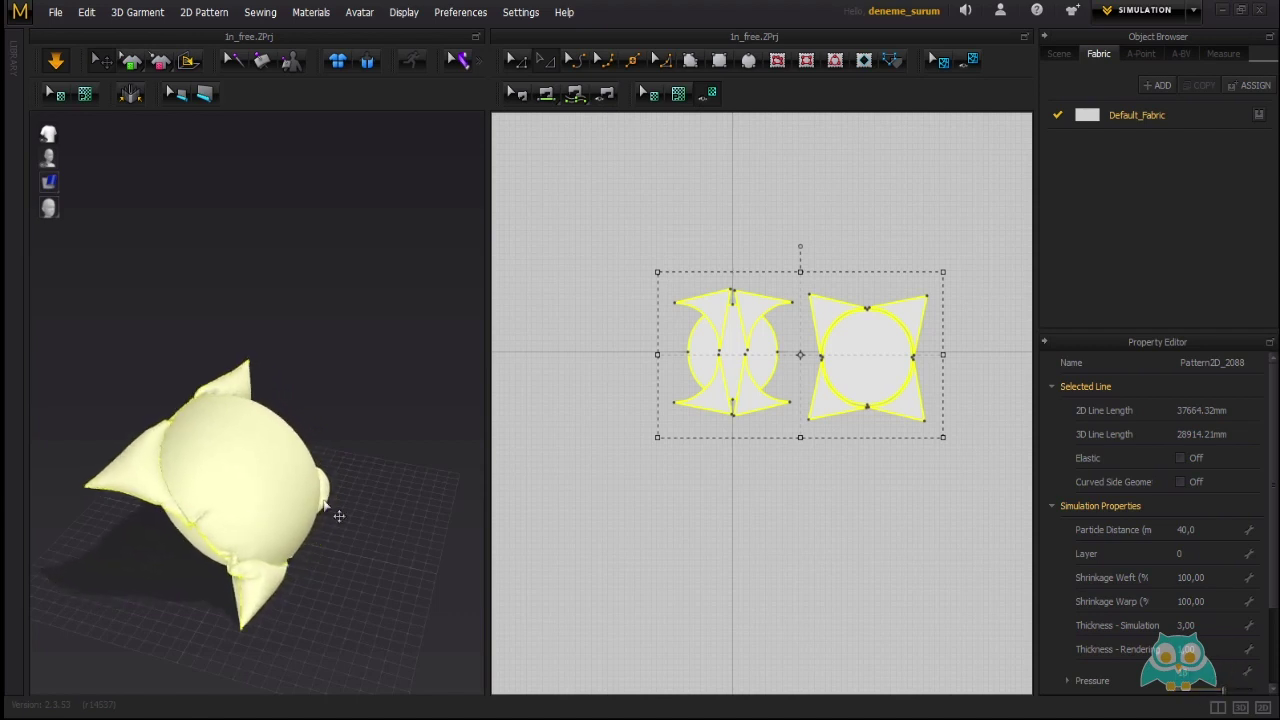
Examine the inflated cushion from several sides and review the 1 To N Free Sewing command.
right_click_drag(354, 503, 211, 488)
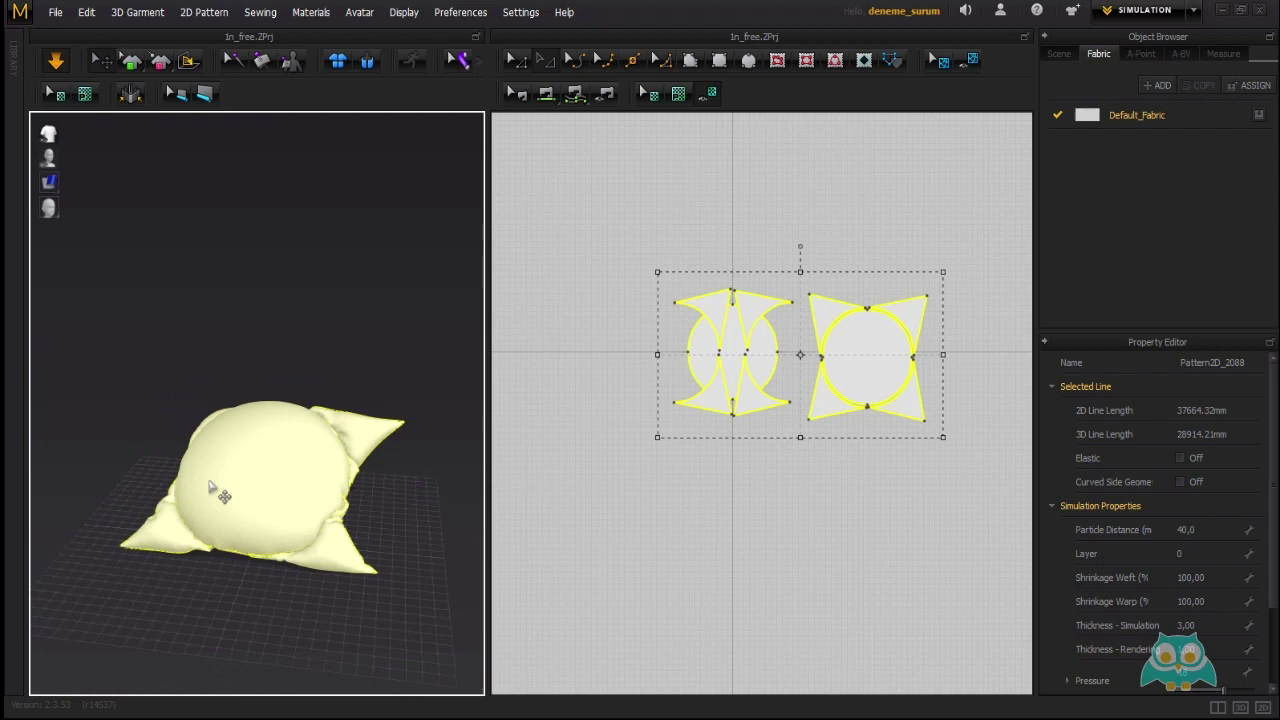
left_click(359, 500)
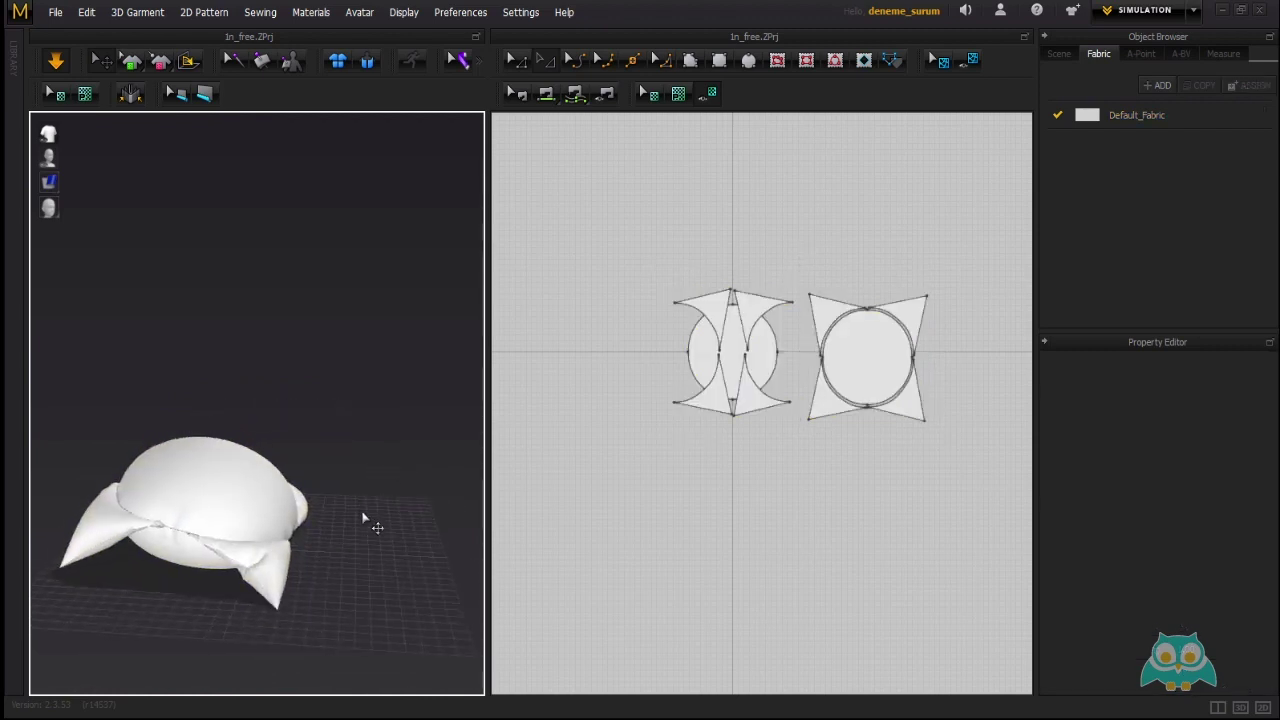
right_click_drag(334, 543, 327, 251)
left_click(260, 12)
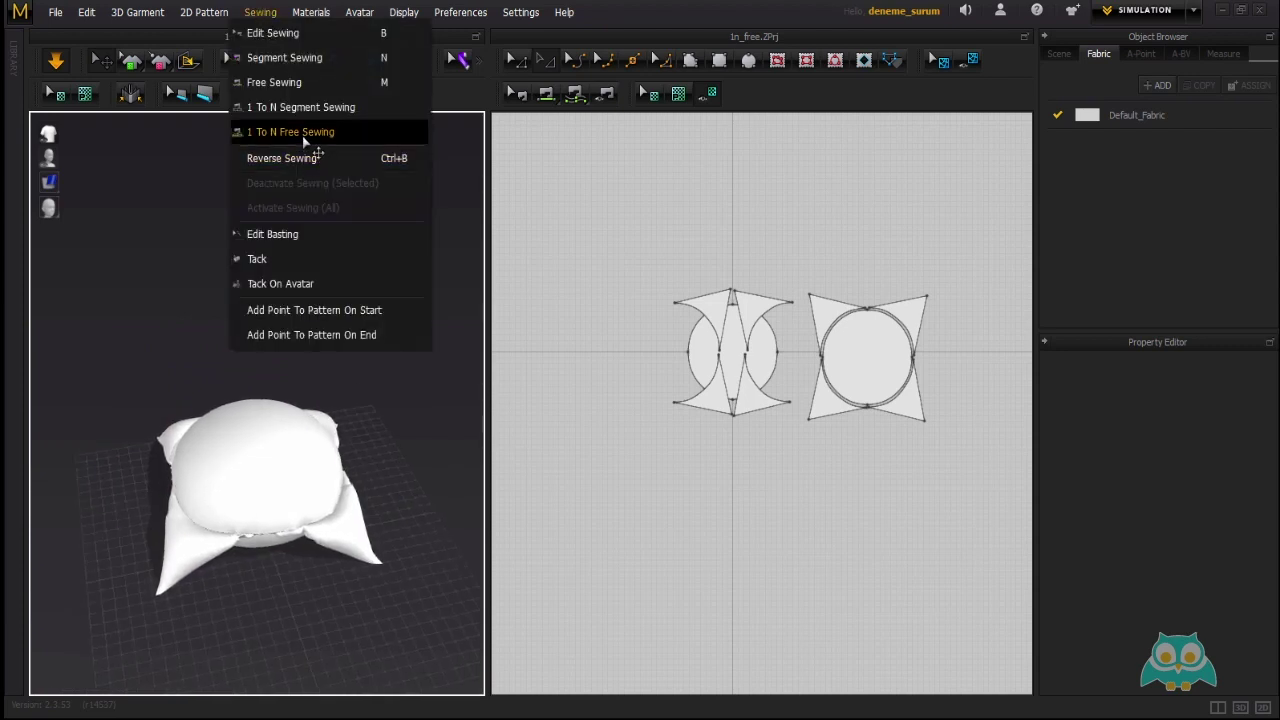
left_click(400, 458)
right_click_drag(400, 463, 343, 432)
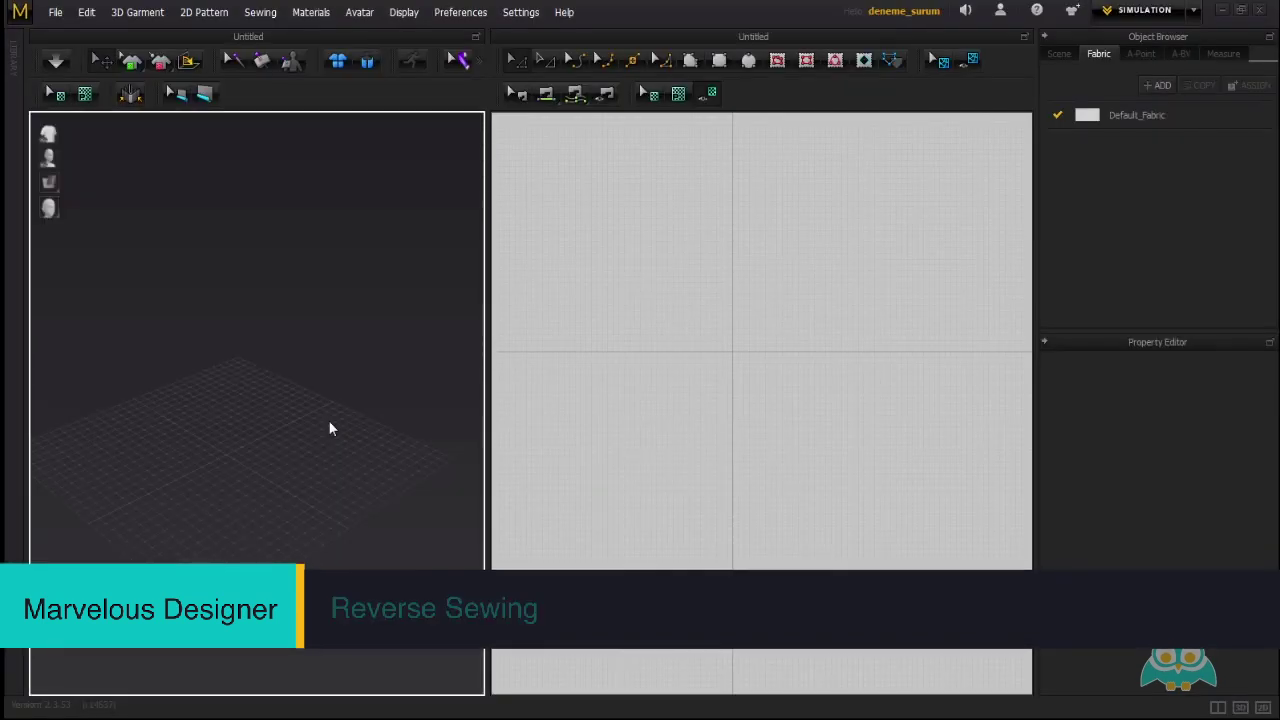
Locate the Reverse Sewing command among the sewing commands in the new empty project.
left_click(260, 14)
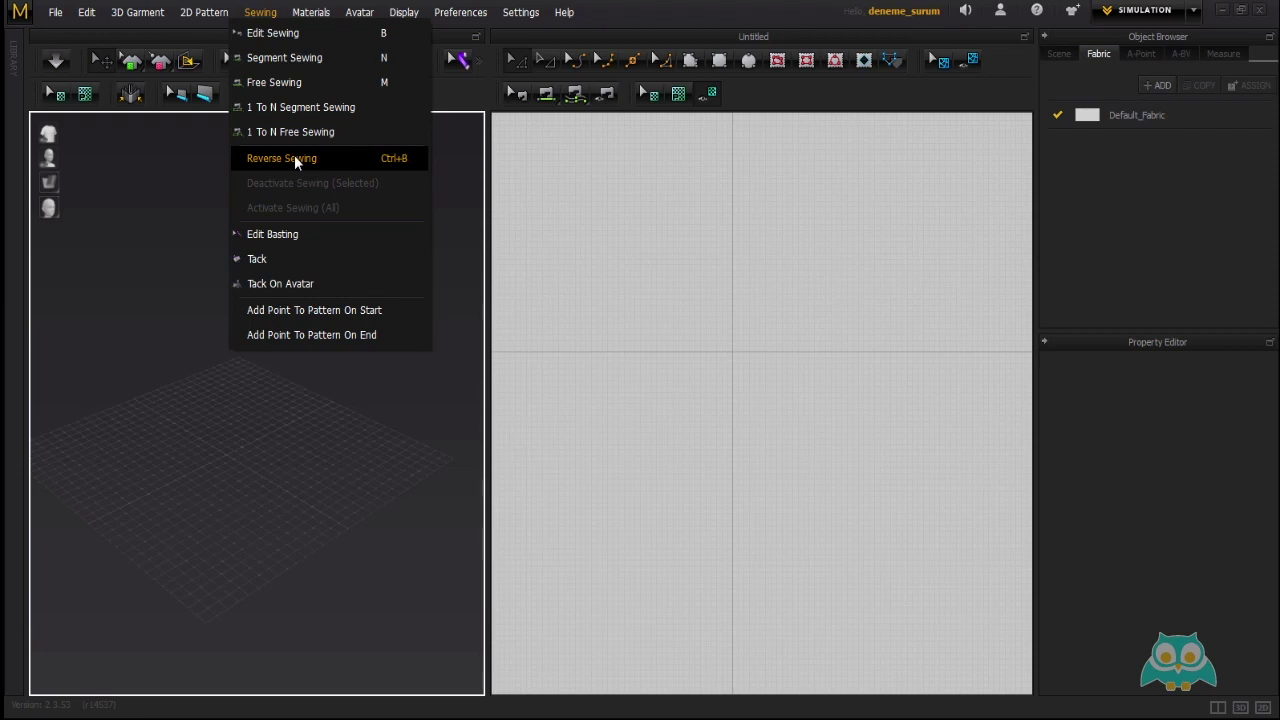
Open the reverse project file from the 37-Reverse folder.
left_click(55, 12)
mouse_move(77, 58)
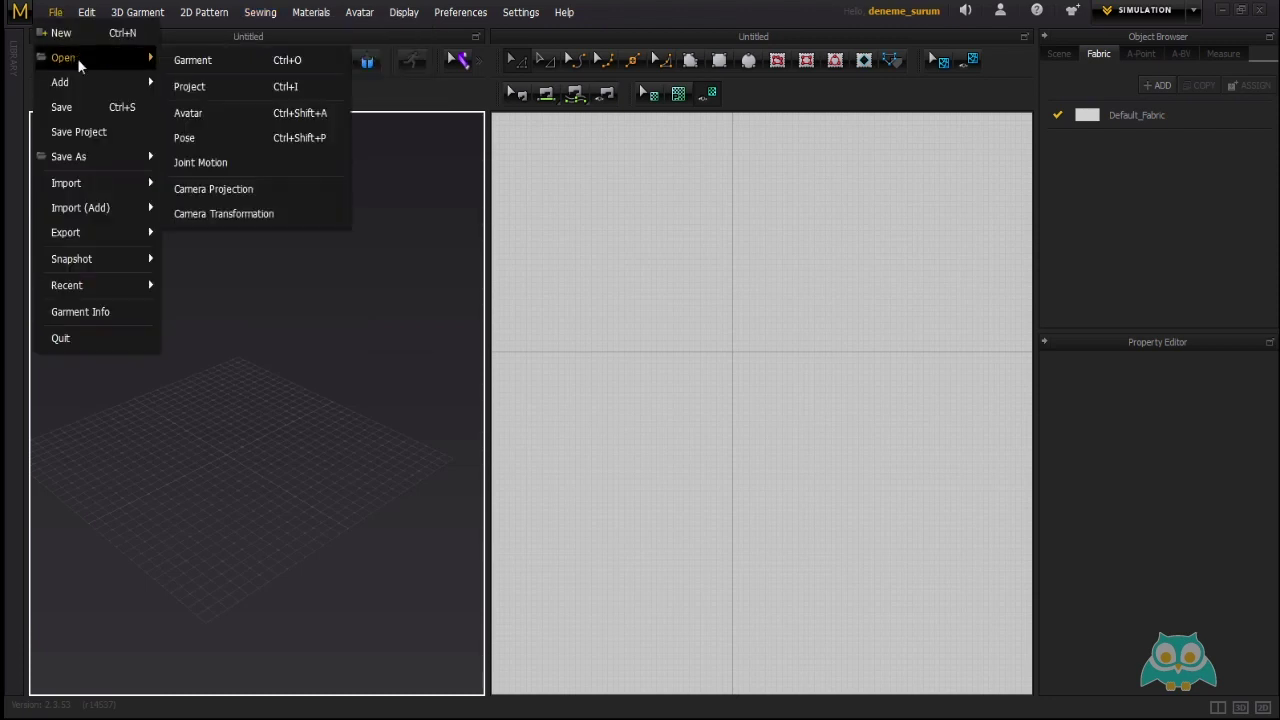
left_click(218, 87)
left_click(636, 387)
left_click(326, 37)
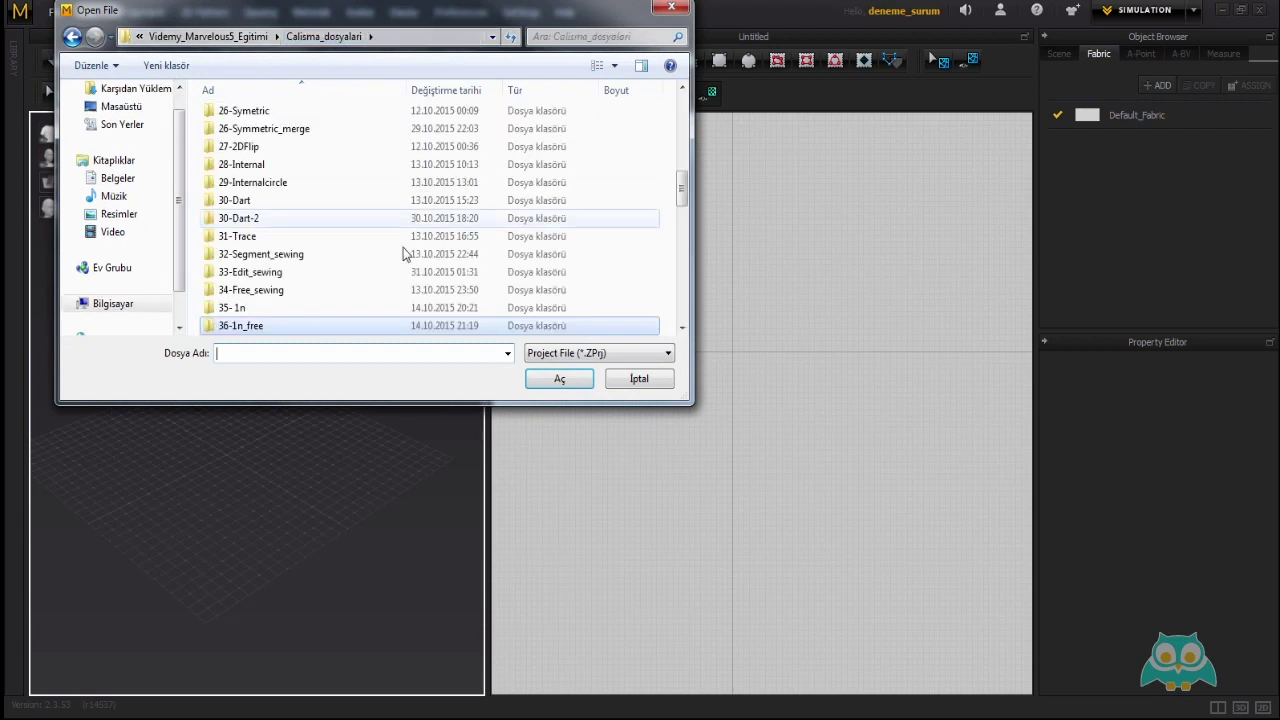
scroll(350, 326, "down", 1)
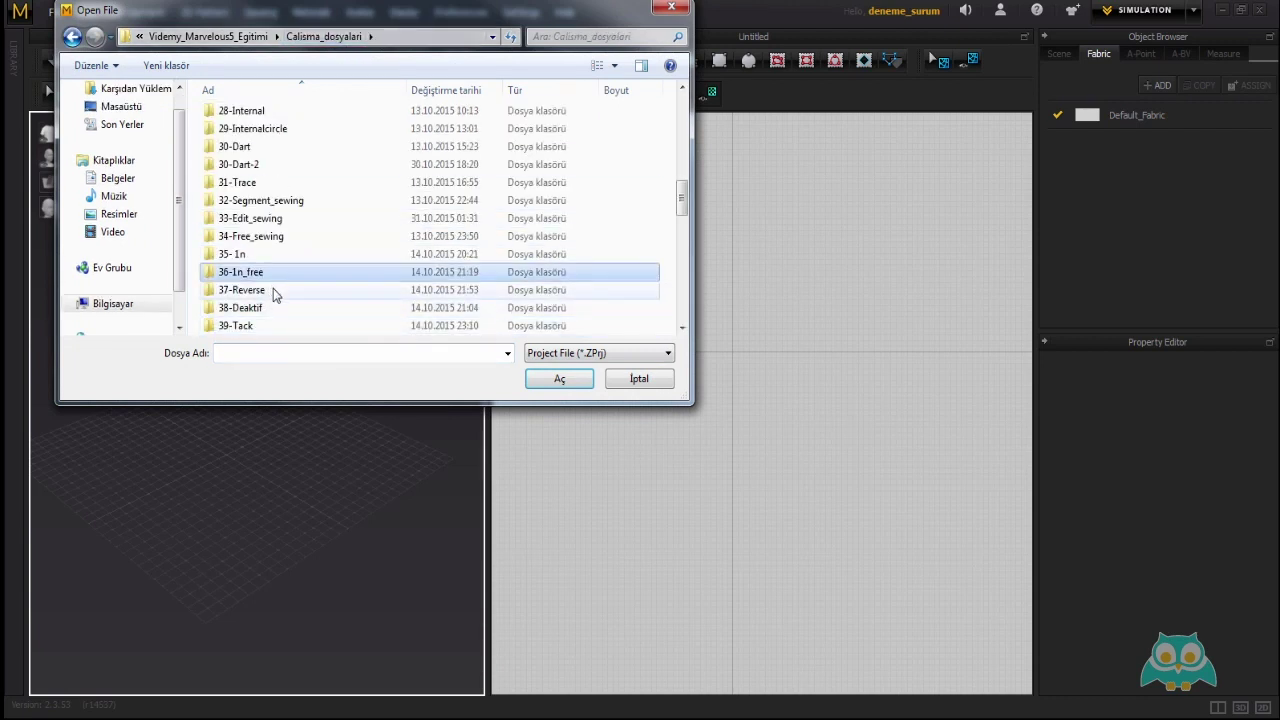
double_click(276, 293)
left_click(250, 118)
left_click(556, 385)
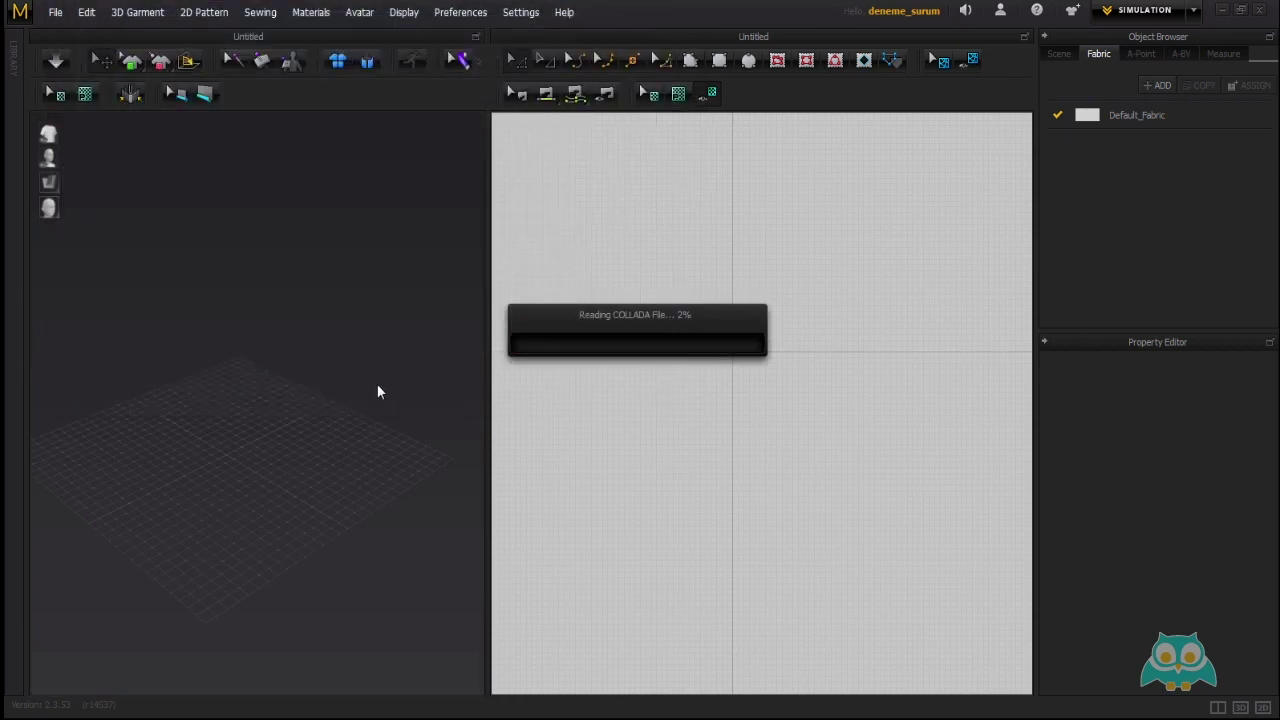
Examine the loaded avatar and the front and back torso patterns in the 3D and 2D views.
scroll(353, 451, "down", 3)
right_click_drag(353, 451, 322, 442)
middle_click_drag(322, 442, 318, 454)
right_click_drag(374, 454, 323, 443)
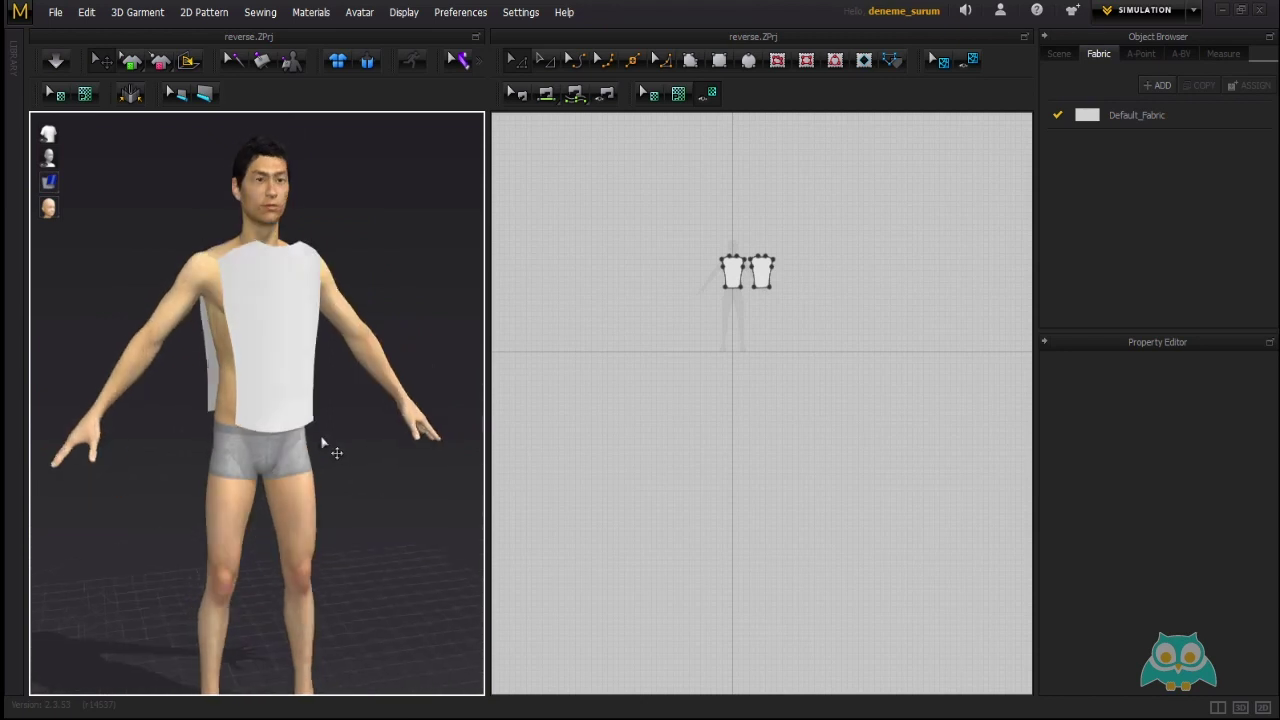
middle_click_drag(746, 317, 733, 392)
scroll(735, 393, "up", 5)
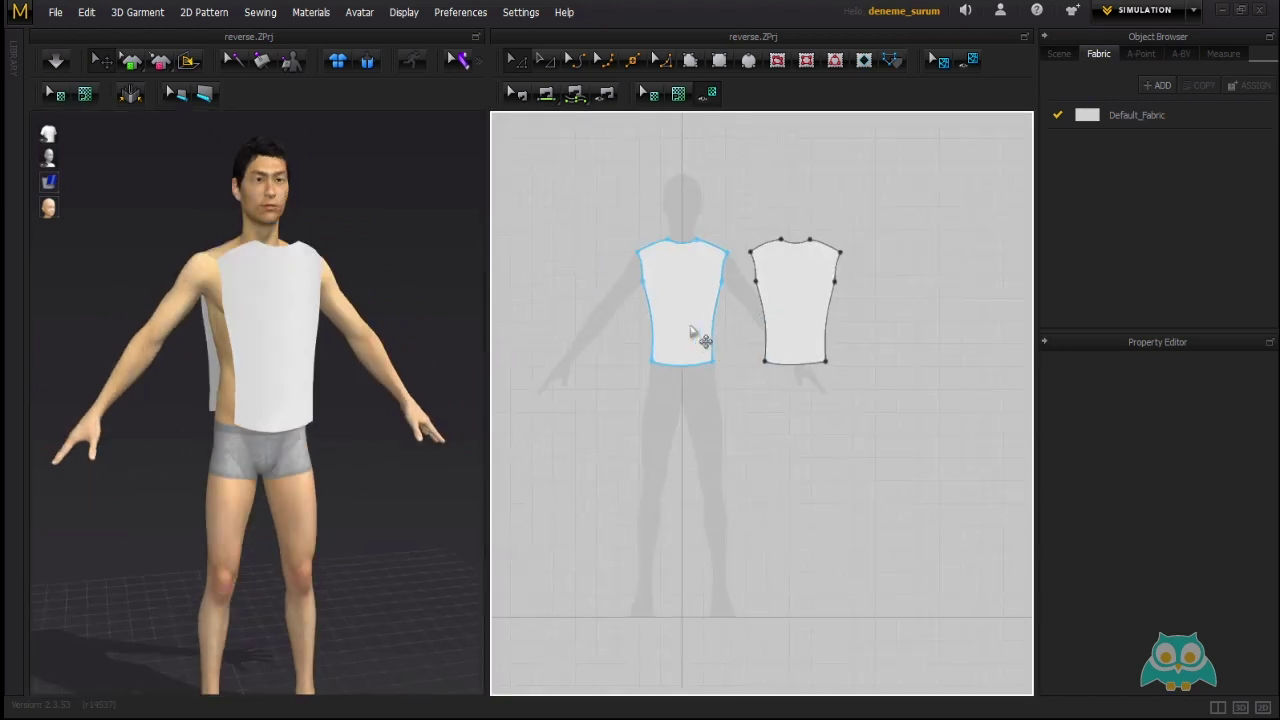
scroll(340, 323, "up", 3)
right_click_drag(413, 327, 387, 358)
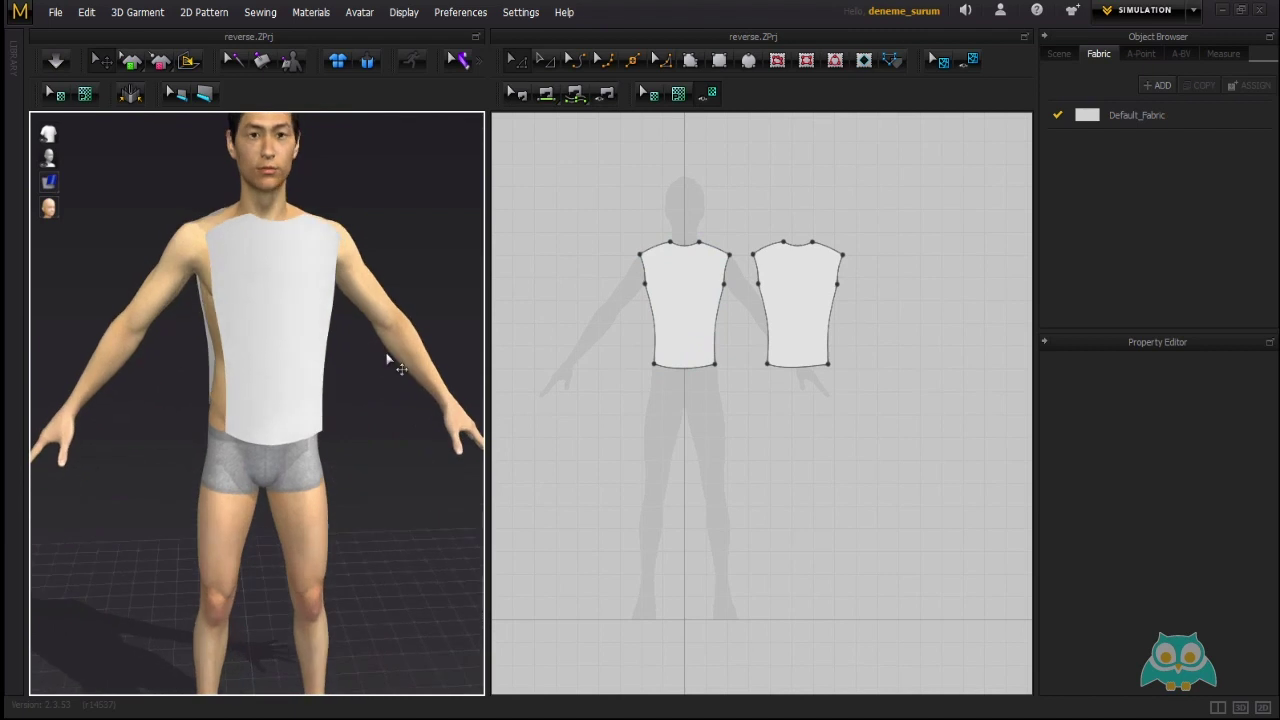
Sew both side seams between the front and back torso patterns with Segment Sewing.
left_click(260, 12)
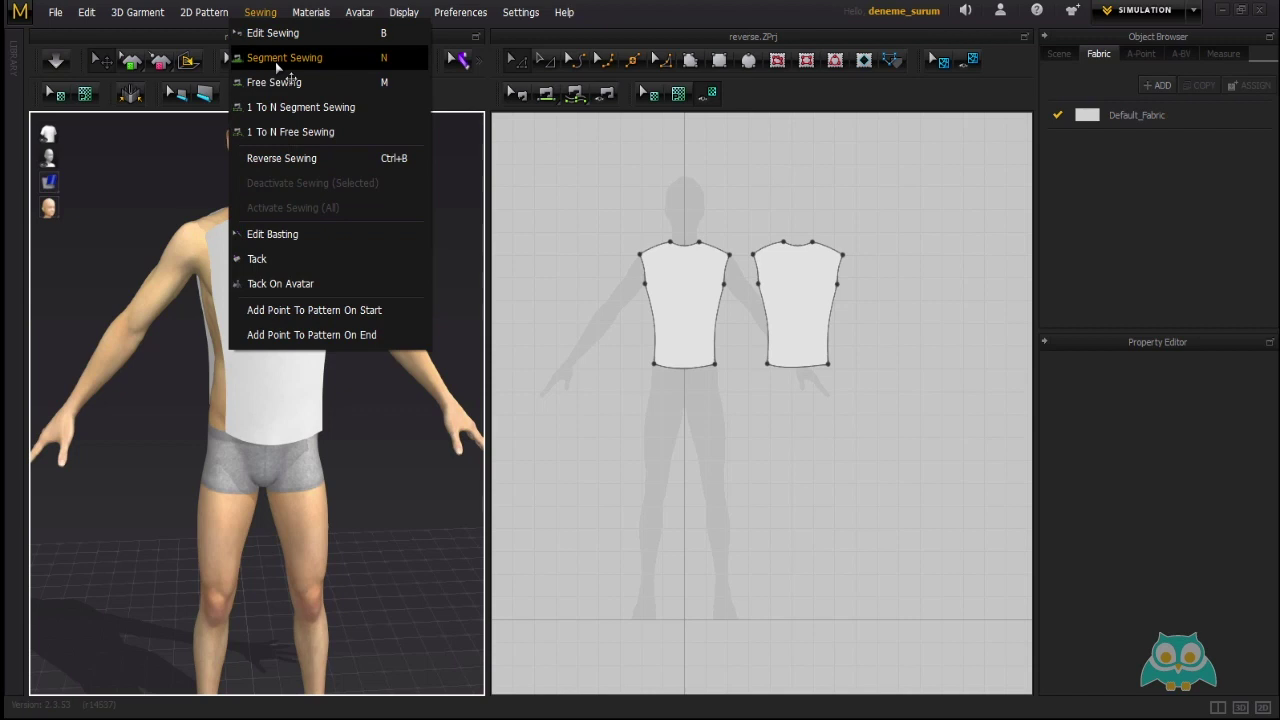
left_click(278, 60)
scroll(722, 315, "up", 2)
scroll(728, 312, "up", 1)
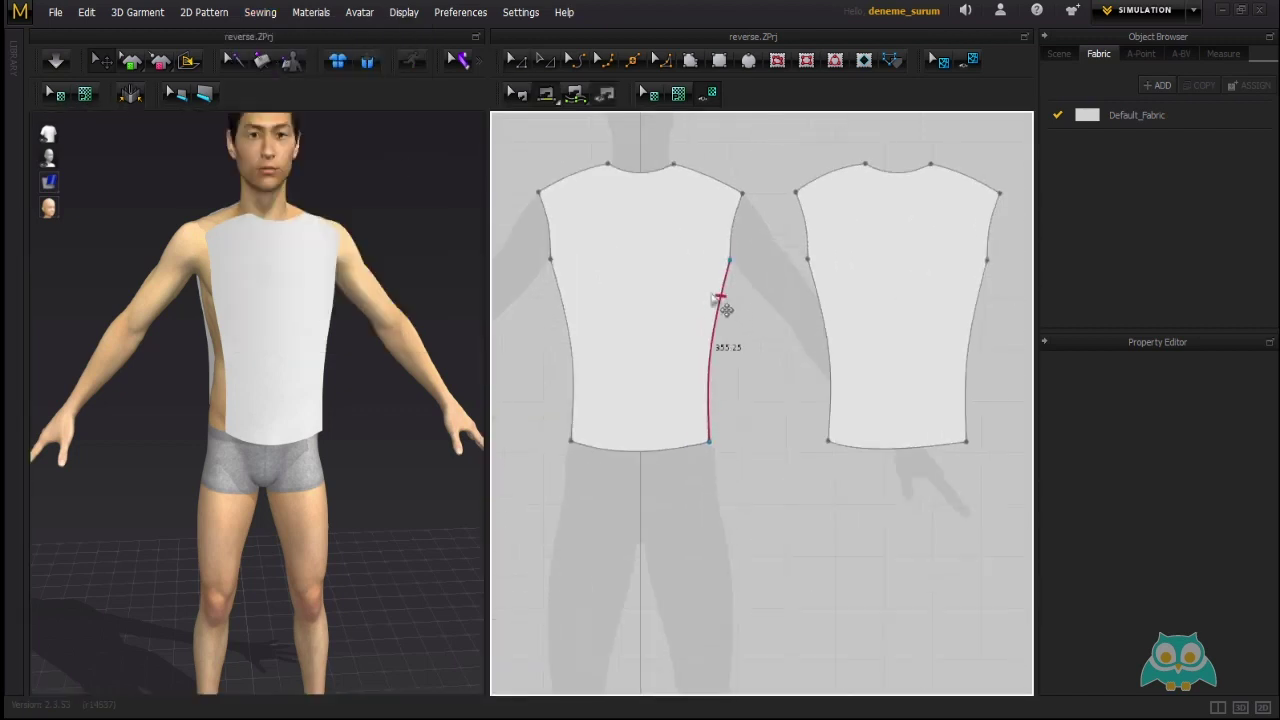
left_click(721, 299)
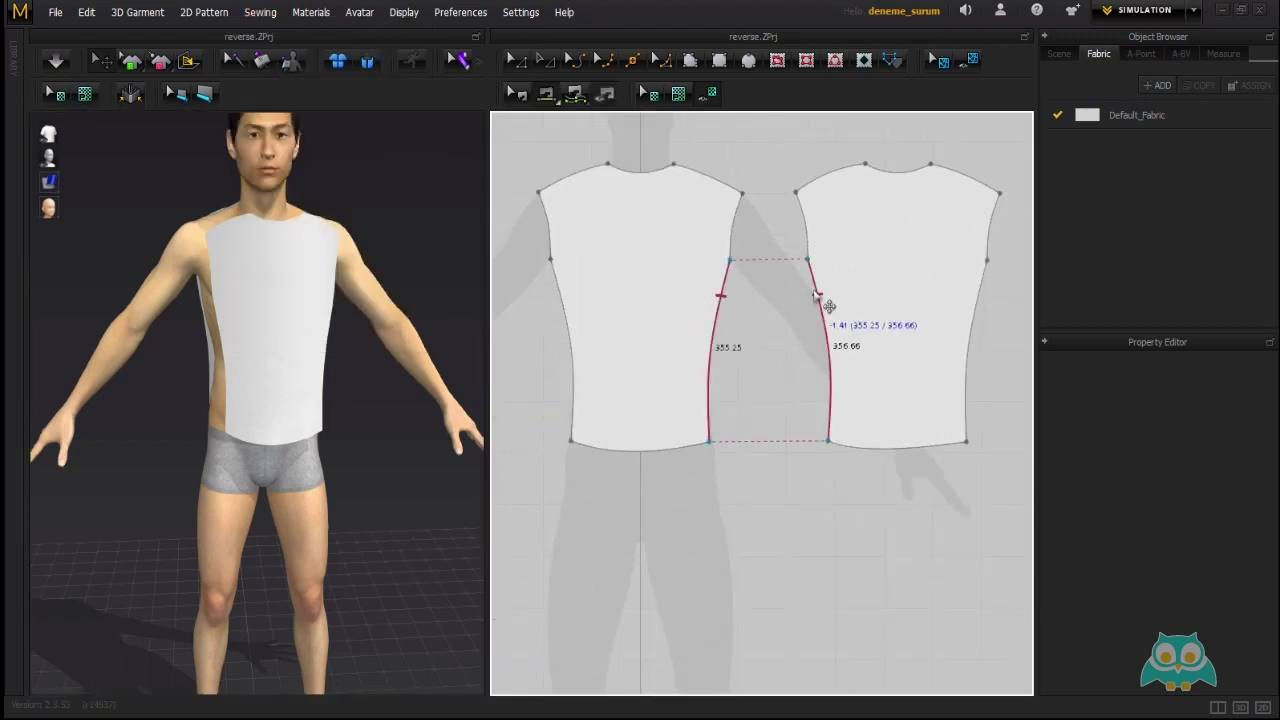
left_click(818, 295)
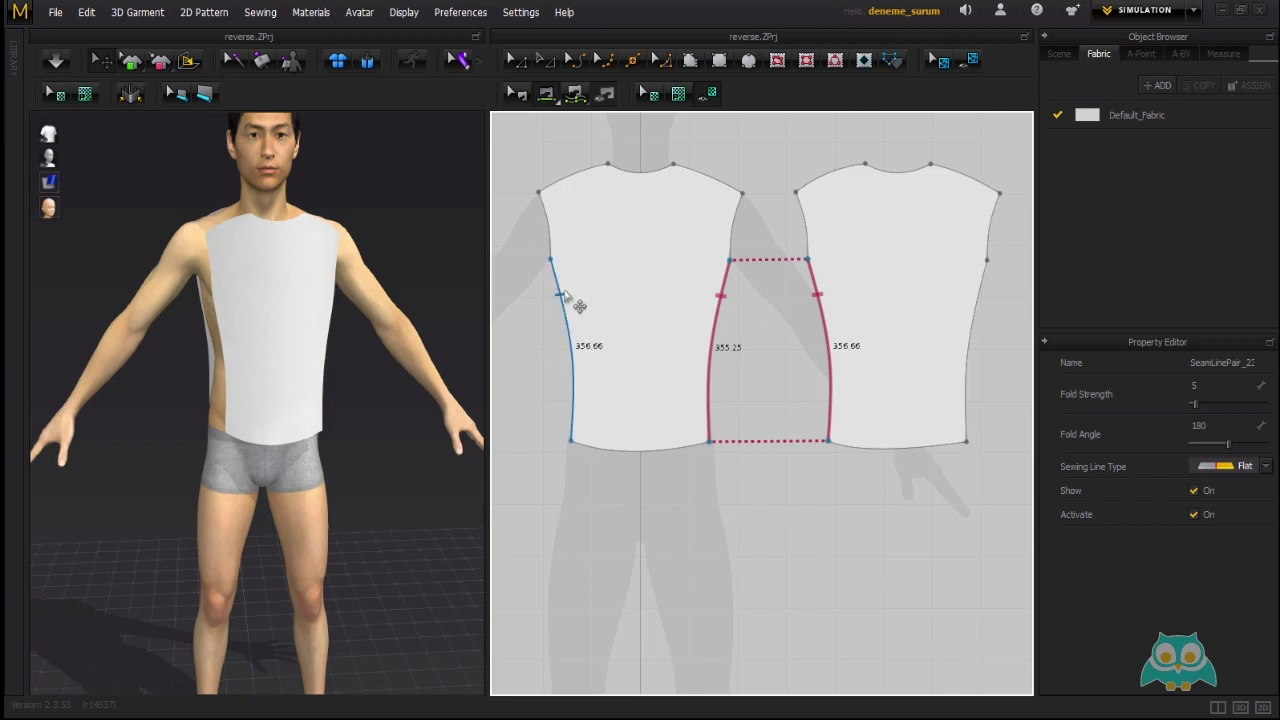
left_click(972, 310)
Sew both shoulder seams between front and back, deliberately crossing the sewing direction on the avatar's right shoulder.
right_click_drag(470, 345, 310, 360)
key("2")
middle_click_drag(694, 284, 666, 322)
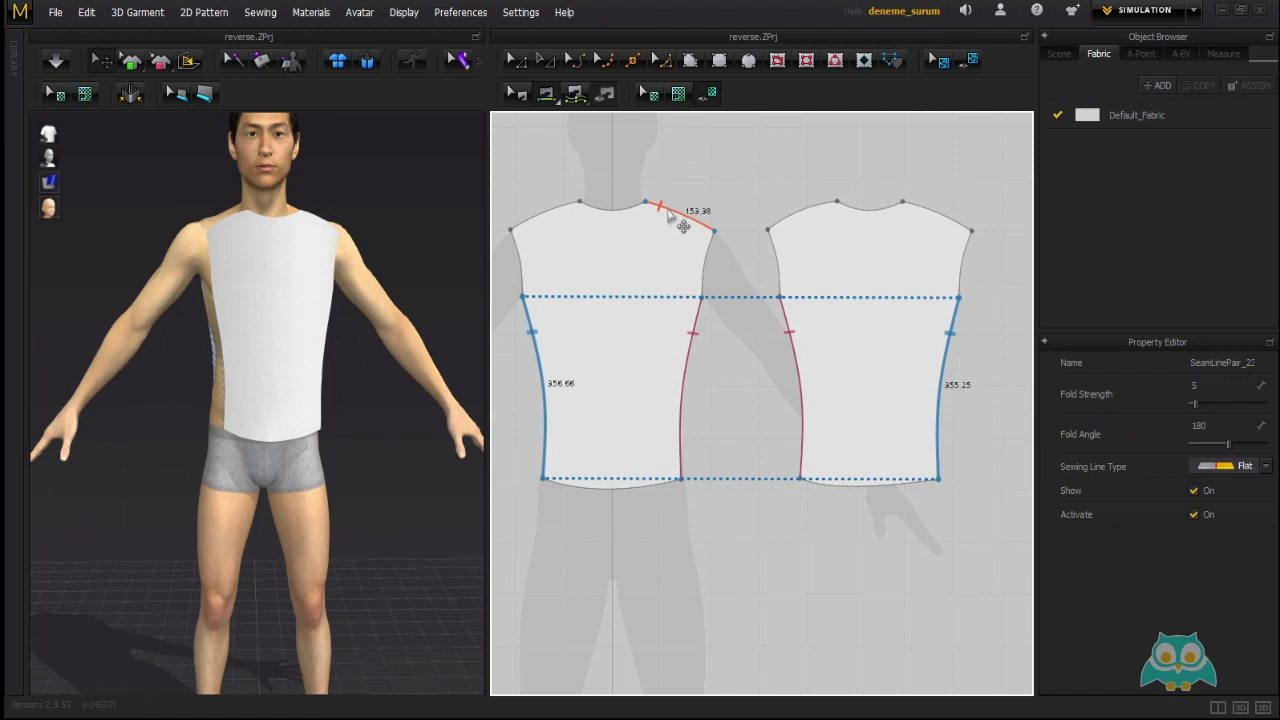
left_click(821, 210)
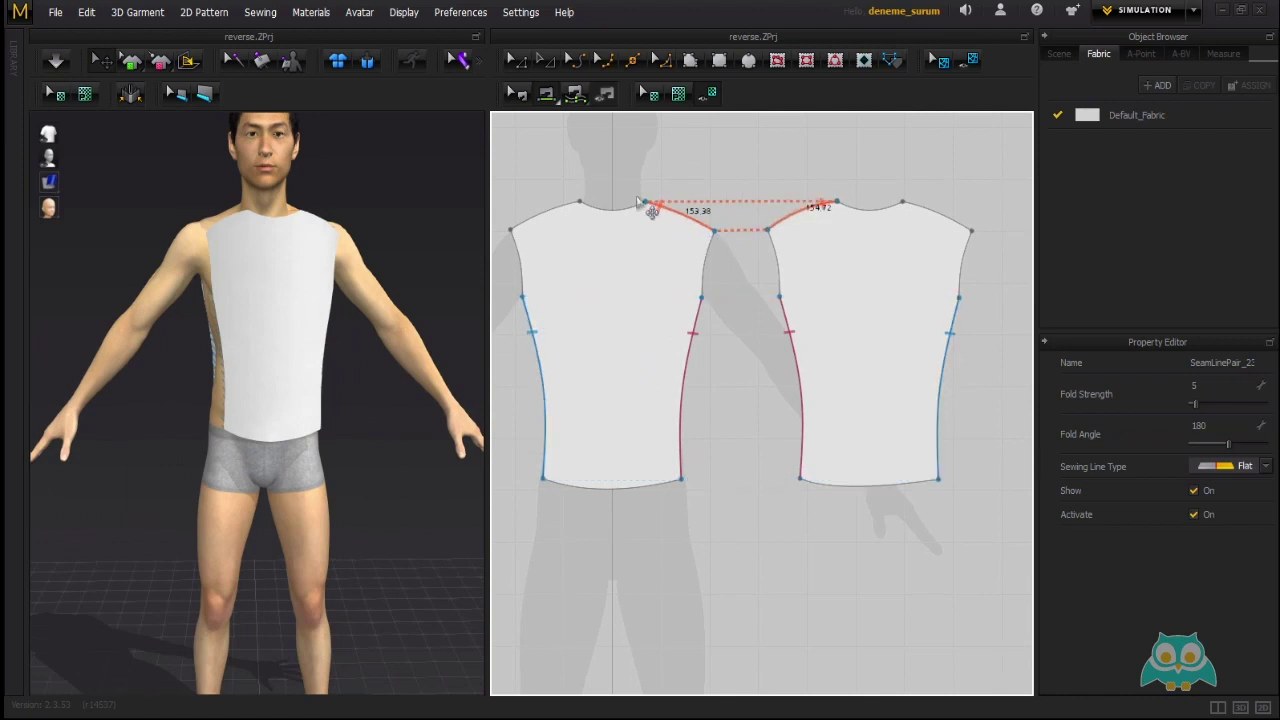
left_click(581, 220)
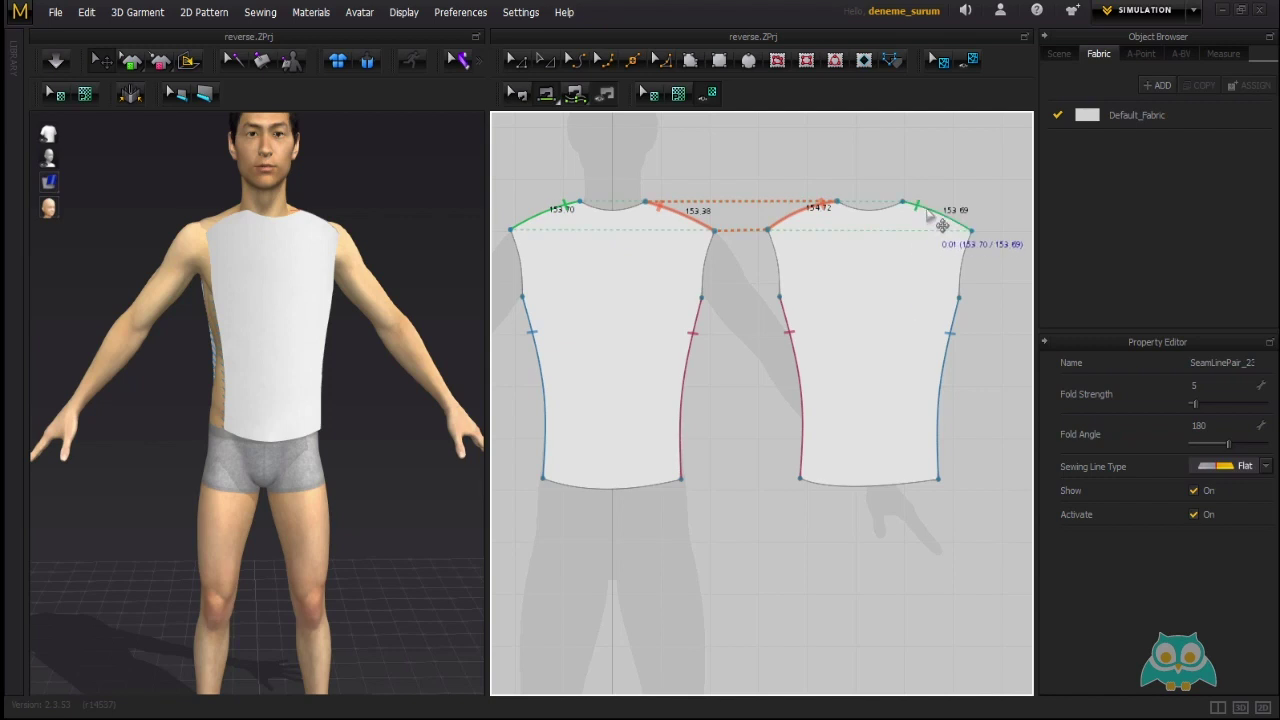
left_click(960, 226)
Simulate the garment and inspect how the crossed shoulder seam drapes on the avatar.
right_click_drag(314, 329, 331, 283)
scroll(247, 271, "up", 2)
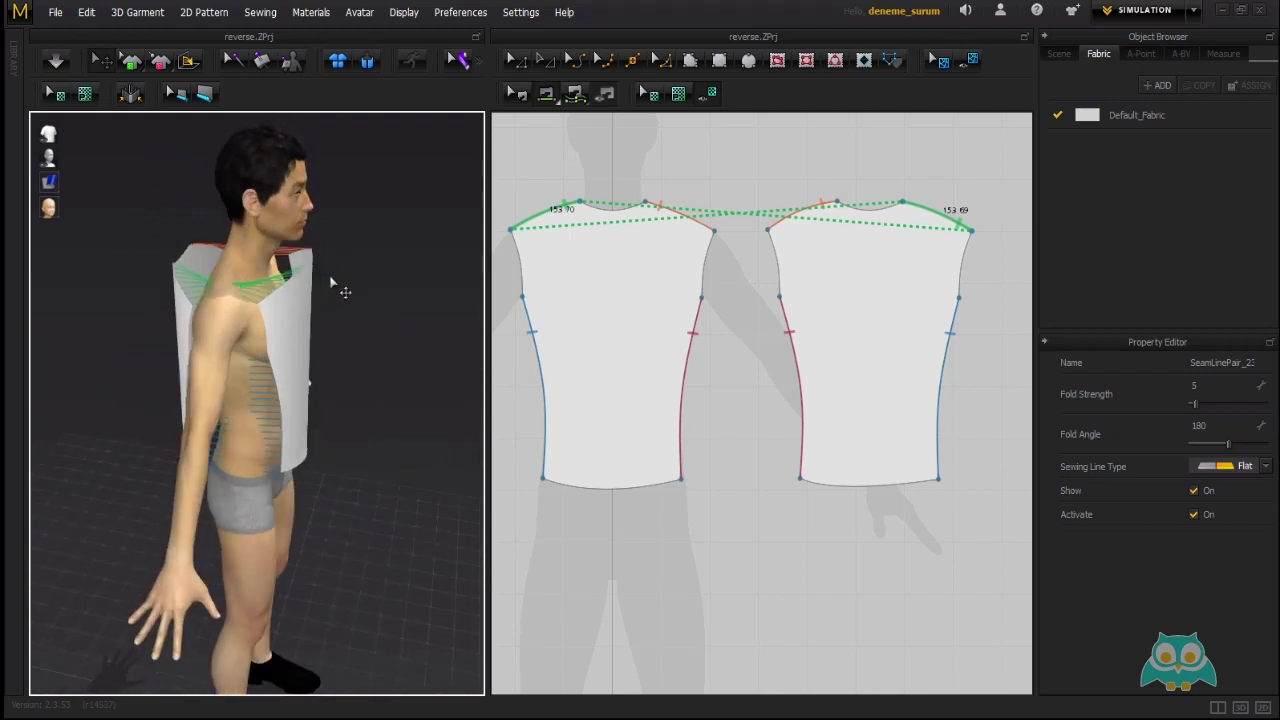
left_click(142, 14)
left_click(150, 30)
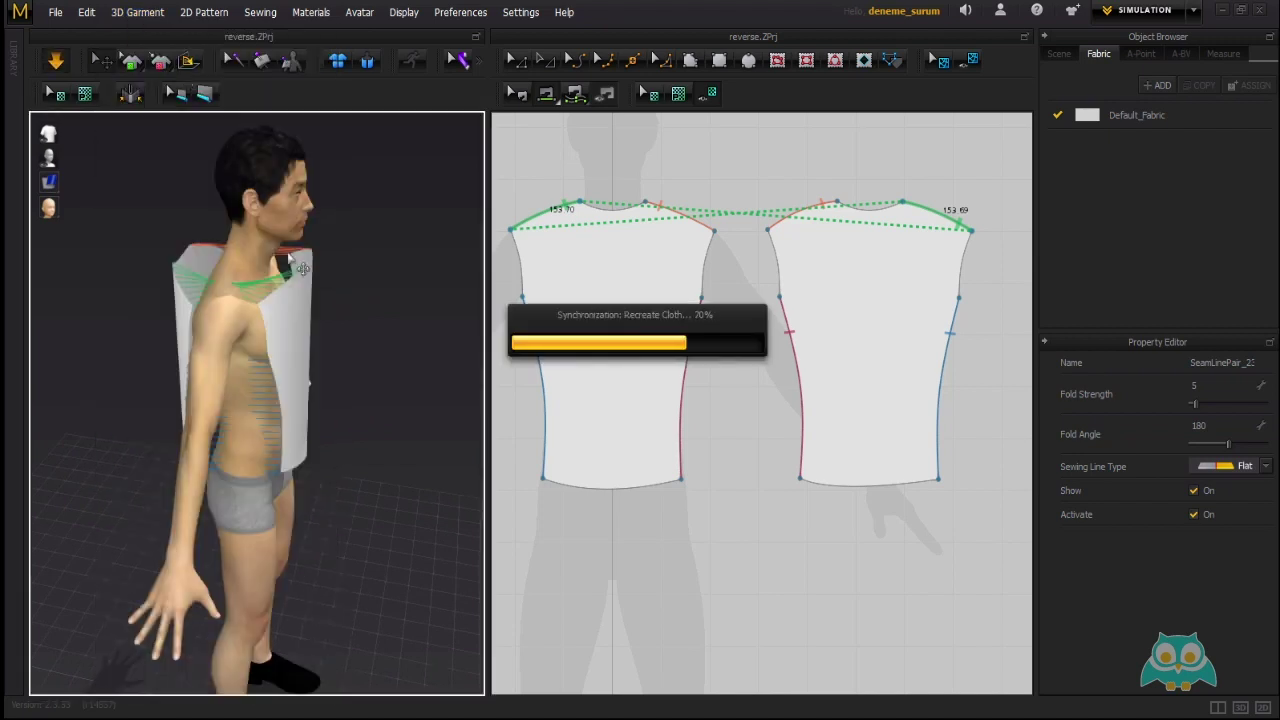
left_click(350, 288)
right_click_drag(350, 288, 244, 310)
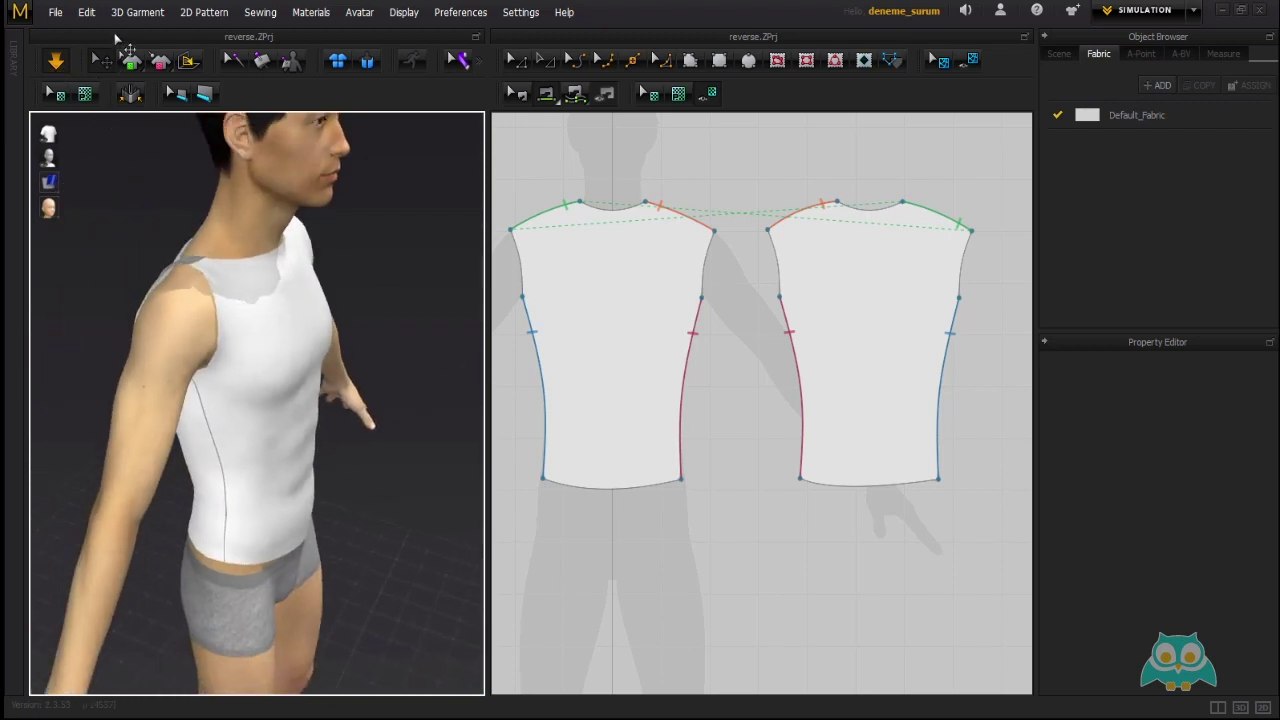
Stop the simulation and apply Reverse Sewing to the crossed shoulder seam on the avatar's right side.
left_click(141, 15)
left_click(143, 33)
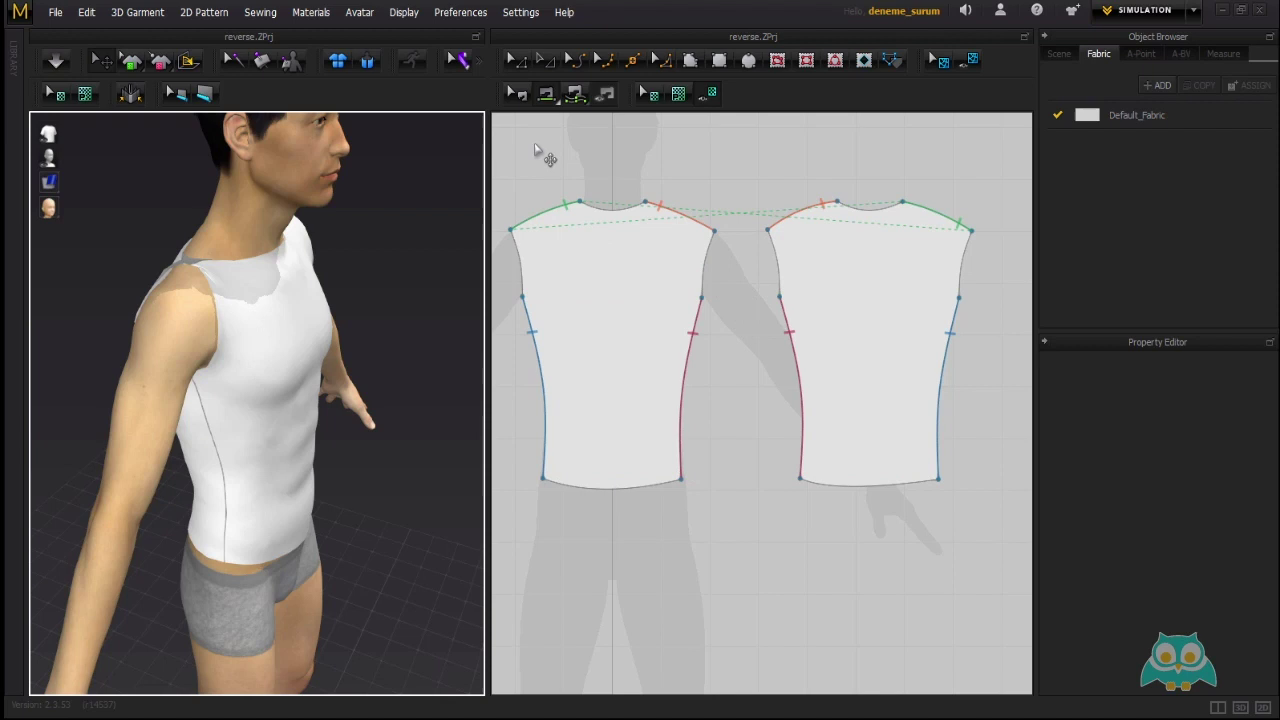
left_click(262, 14)
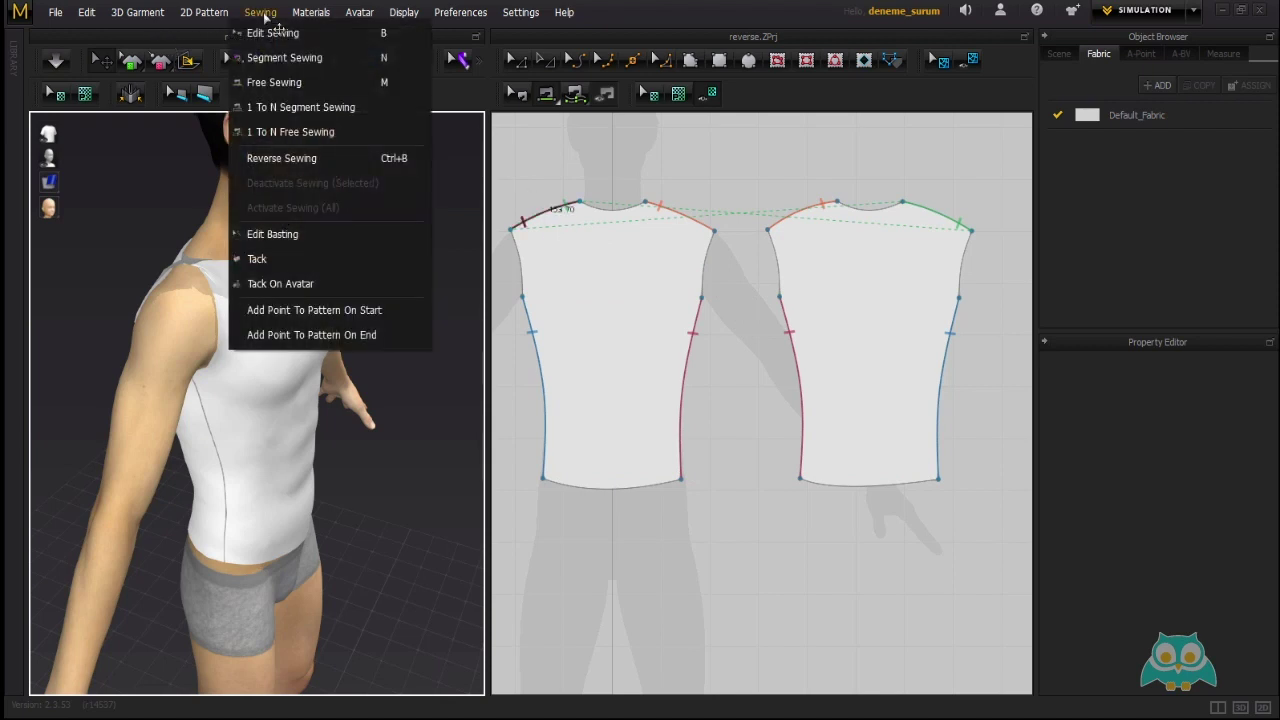
left_click(284, 38)
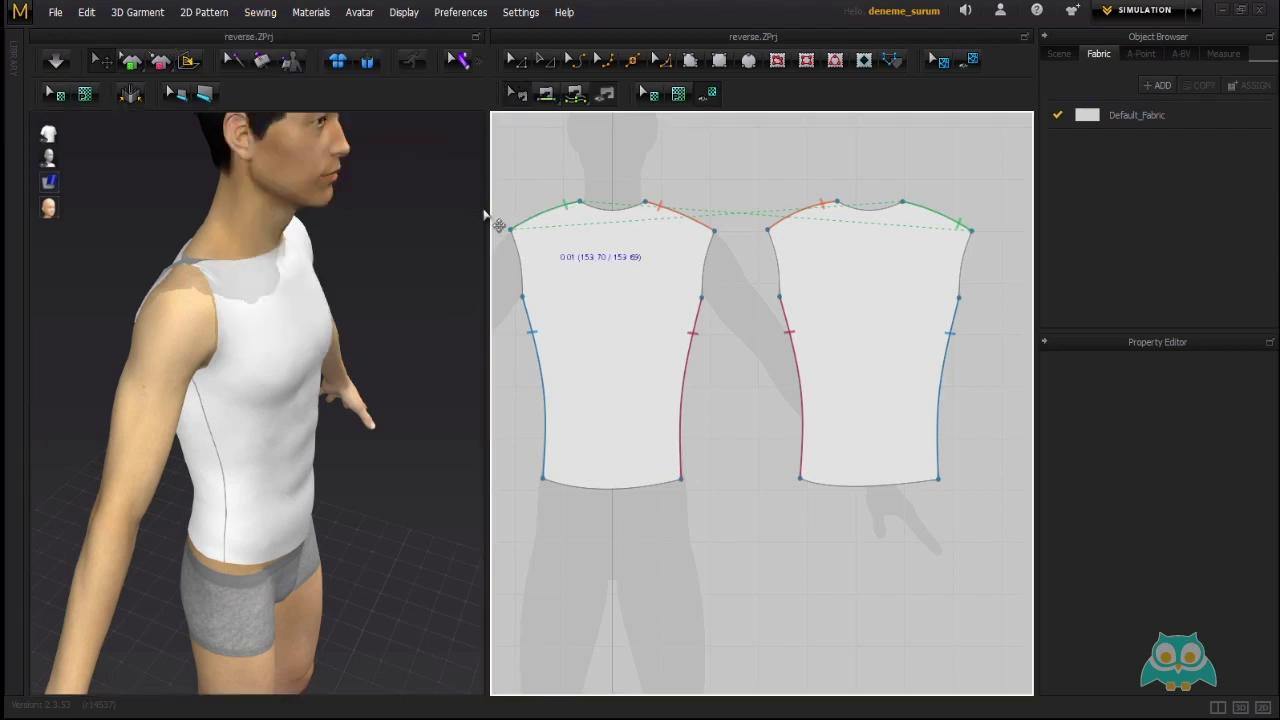
left_click(588, 224)
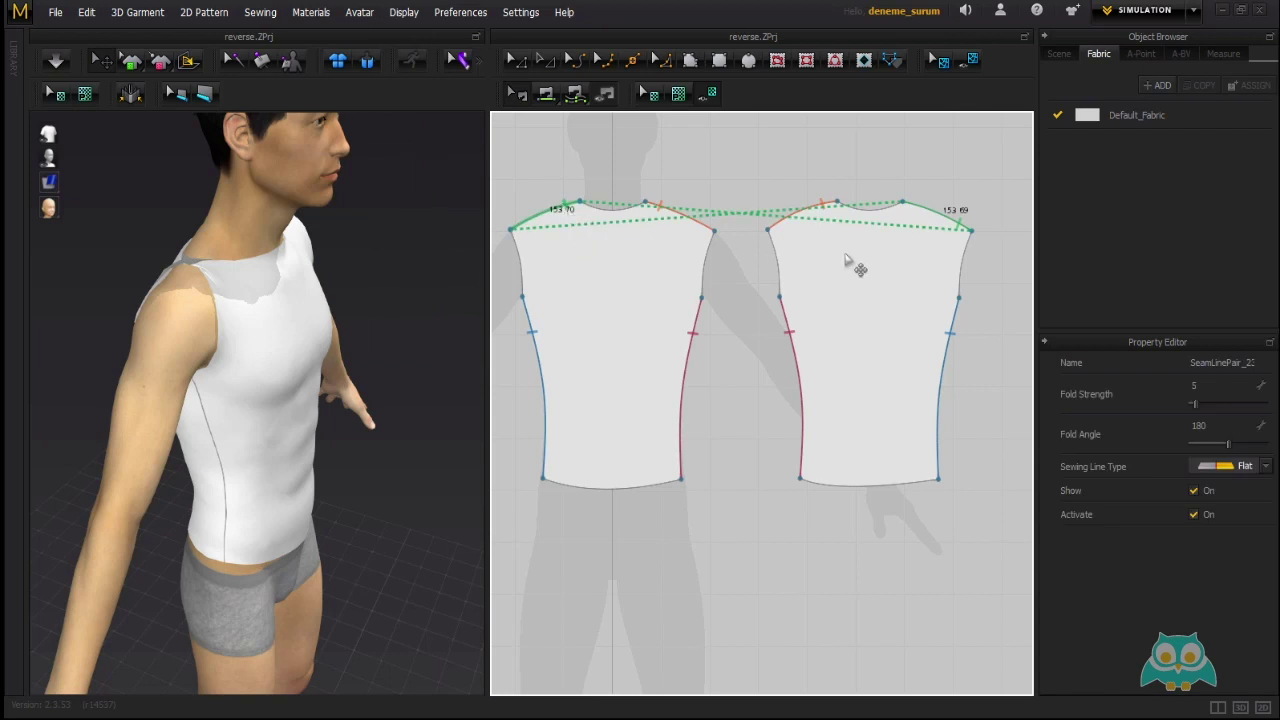
left_click(260, 12)
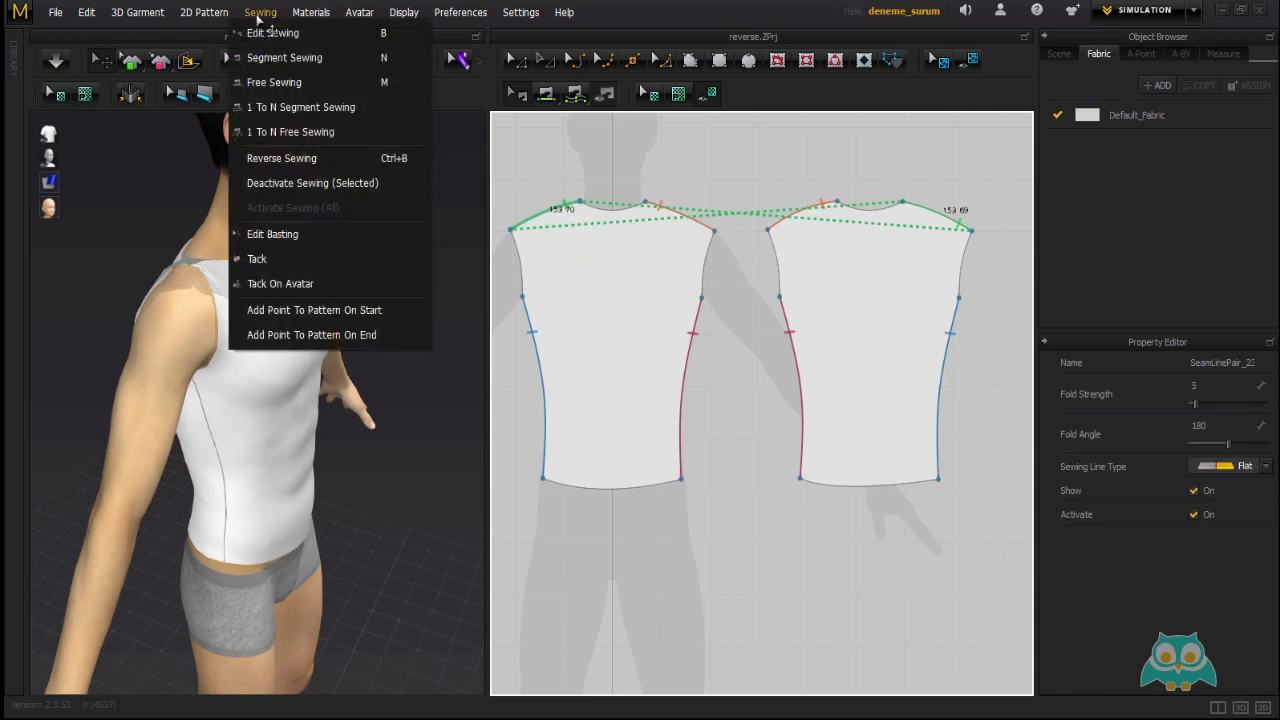
left_click(286, 160)
Simulate the garment again and pull the front pattern near the right shoulder until the top sits properly on the avatar.
right_click_drag(297, 330, 282, 298)
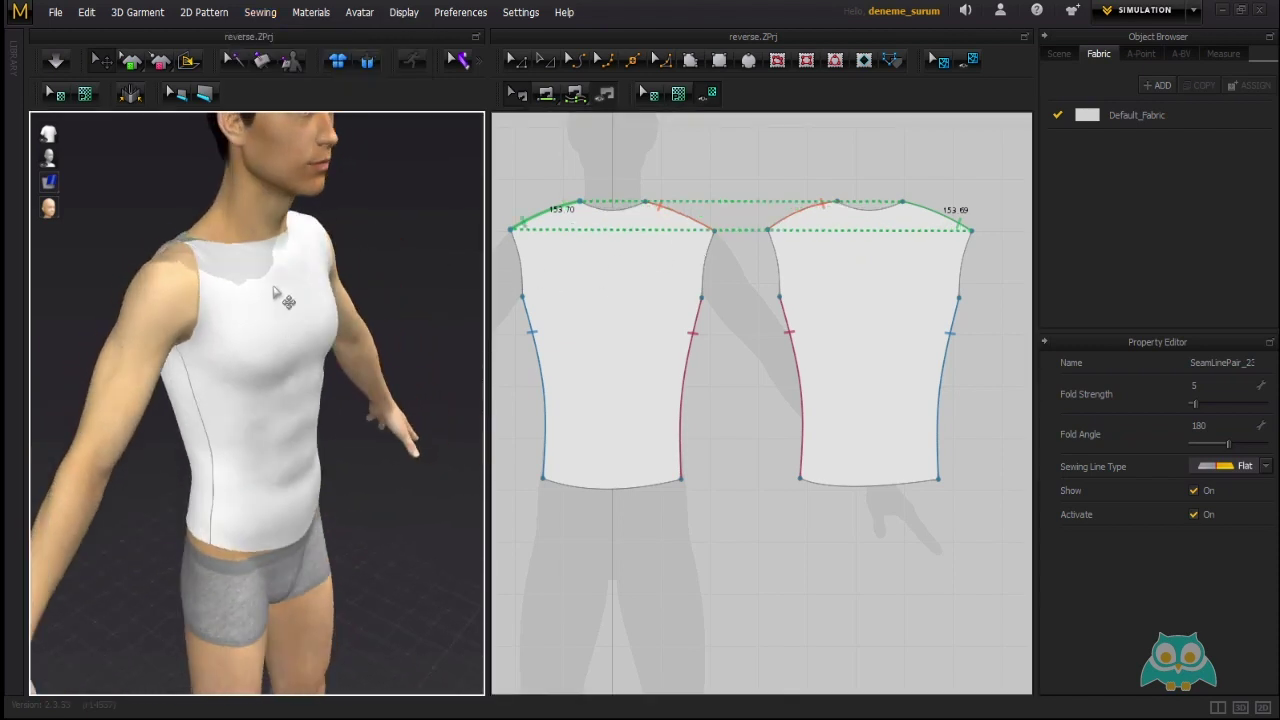
left_click(160, 12)
left_click(156, 31)
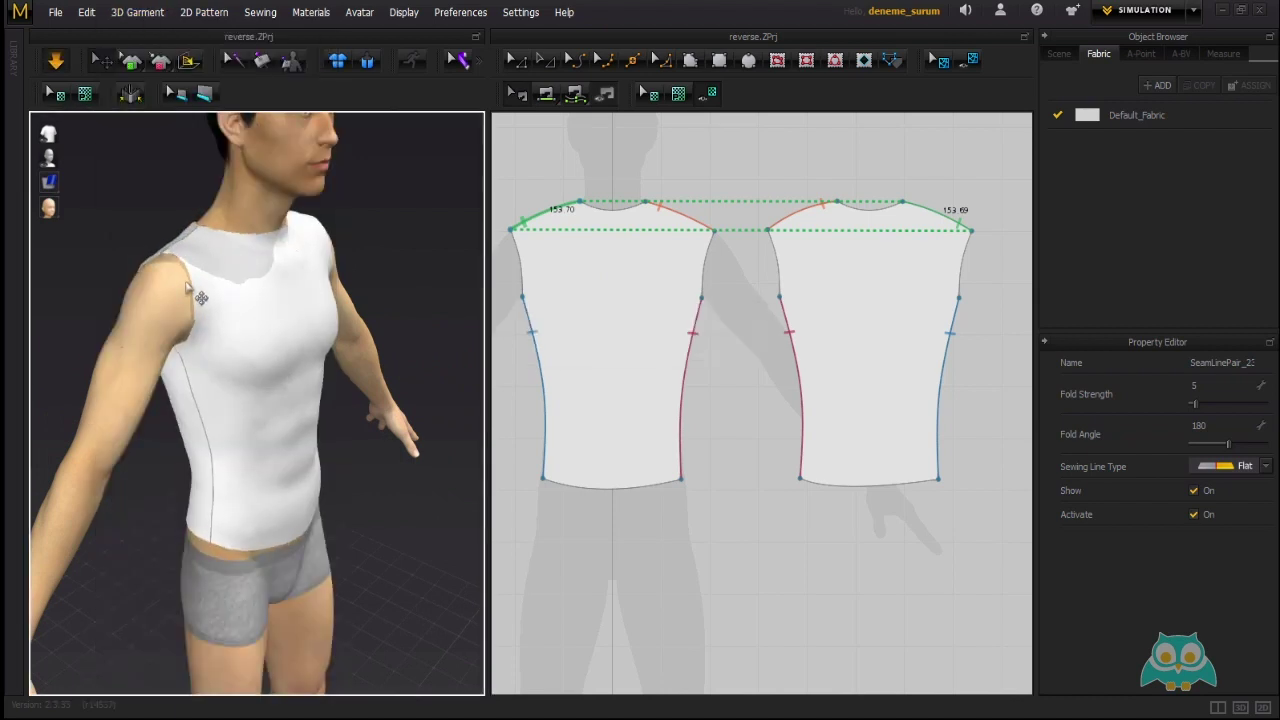
right_click_drag(178, 278, 264, 407)
left_click(268, 415)
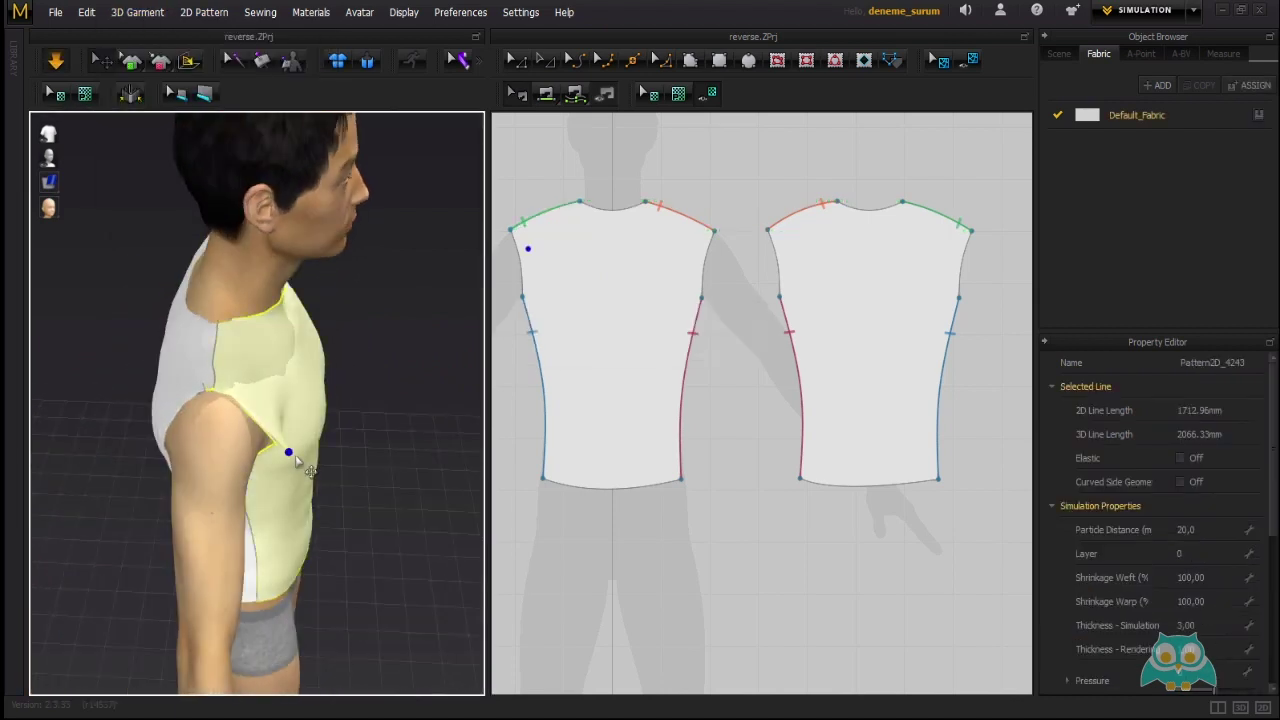
left_click(397, 351)
right_click_drag(397, 351, 278, 306)
left_click(279, 308)
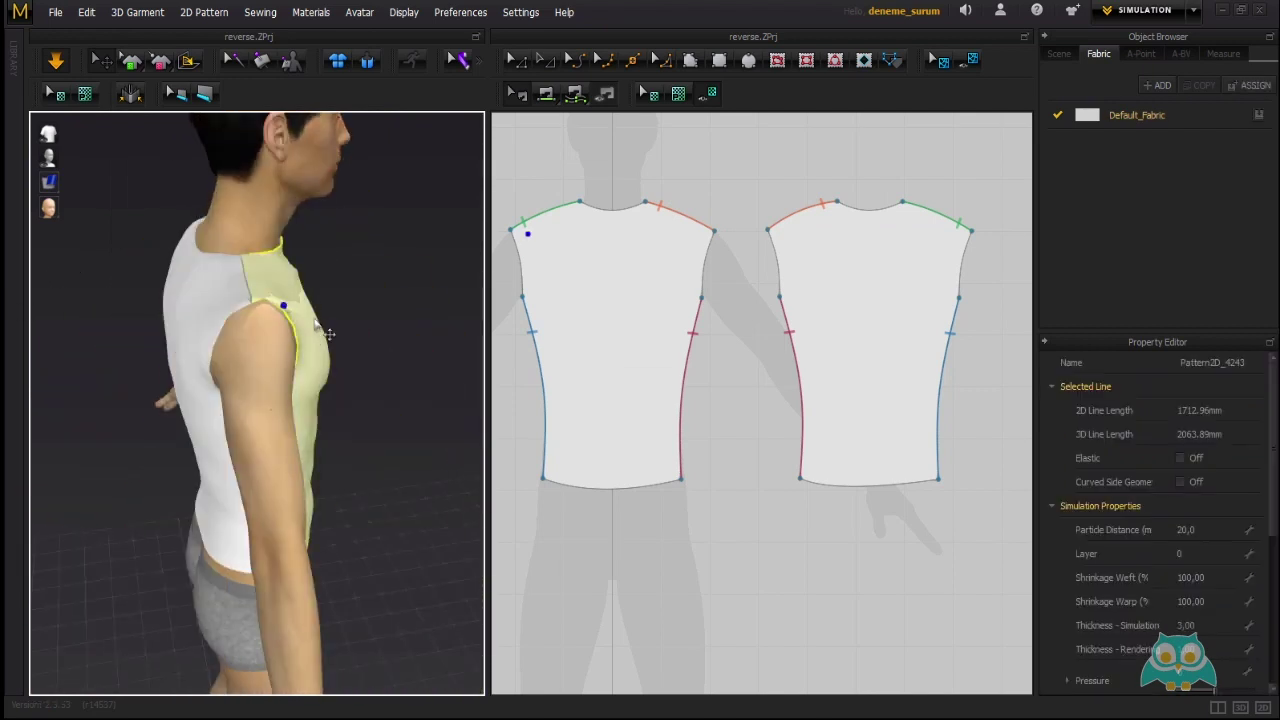
left_click(372, 322)
right_click_drag(374, 323, 370, 378)
right_click_drag(245, 390, 334, 380)
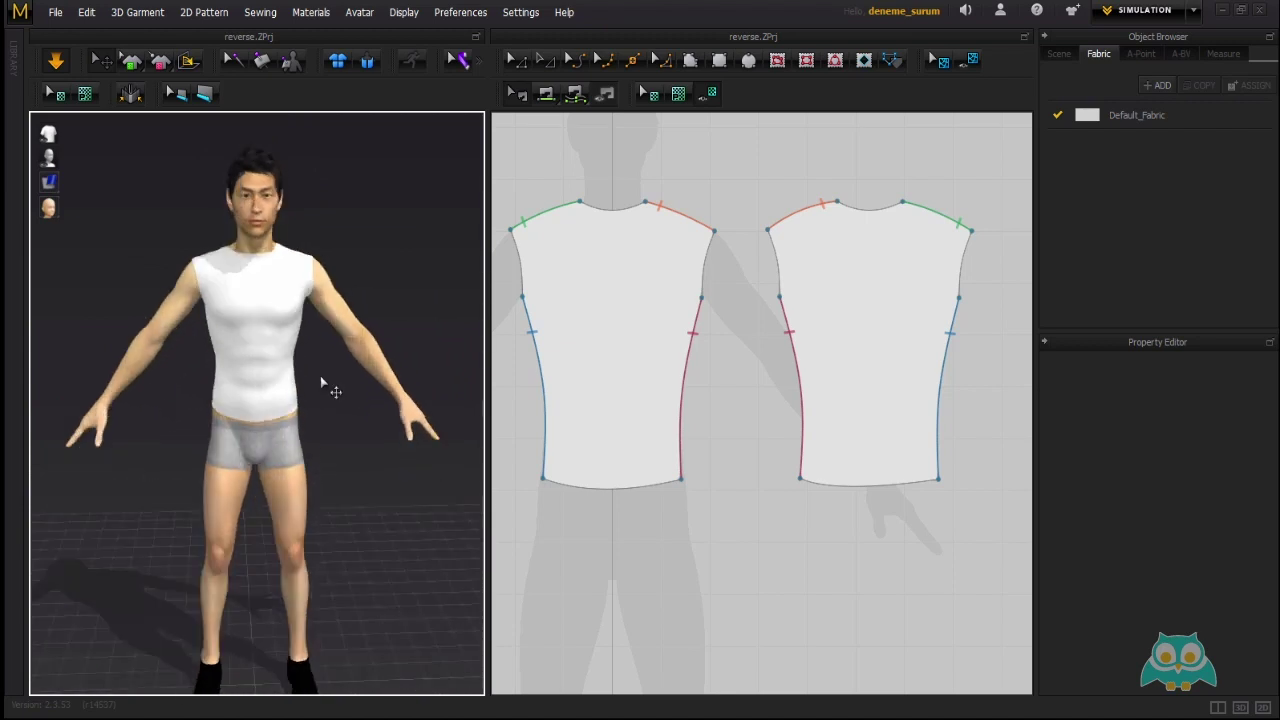
Select the corrected shoulder seam and review the places where Reverse Sewing is offered, without applying it.
left_click(258, 16)
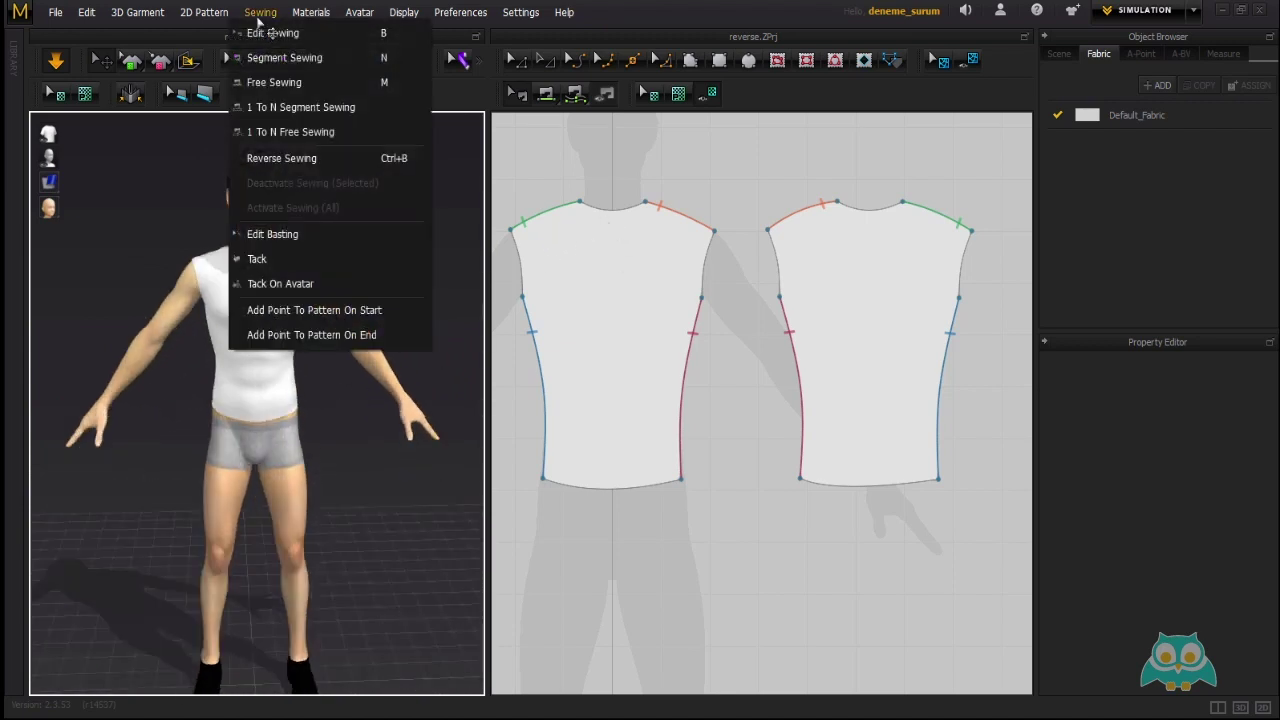
left_click(579, 203)
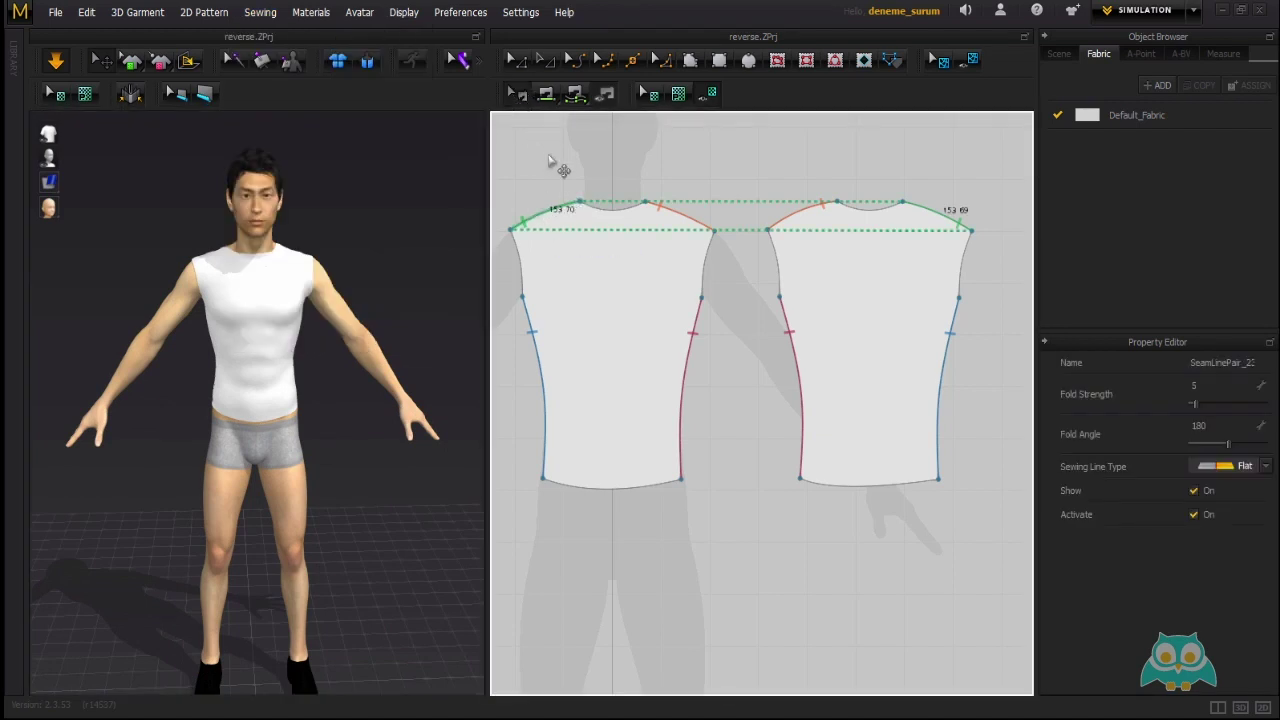
right_click(525, 226)
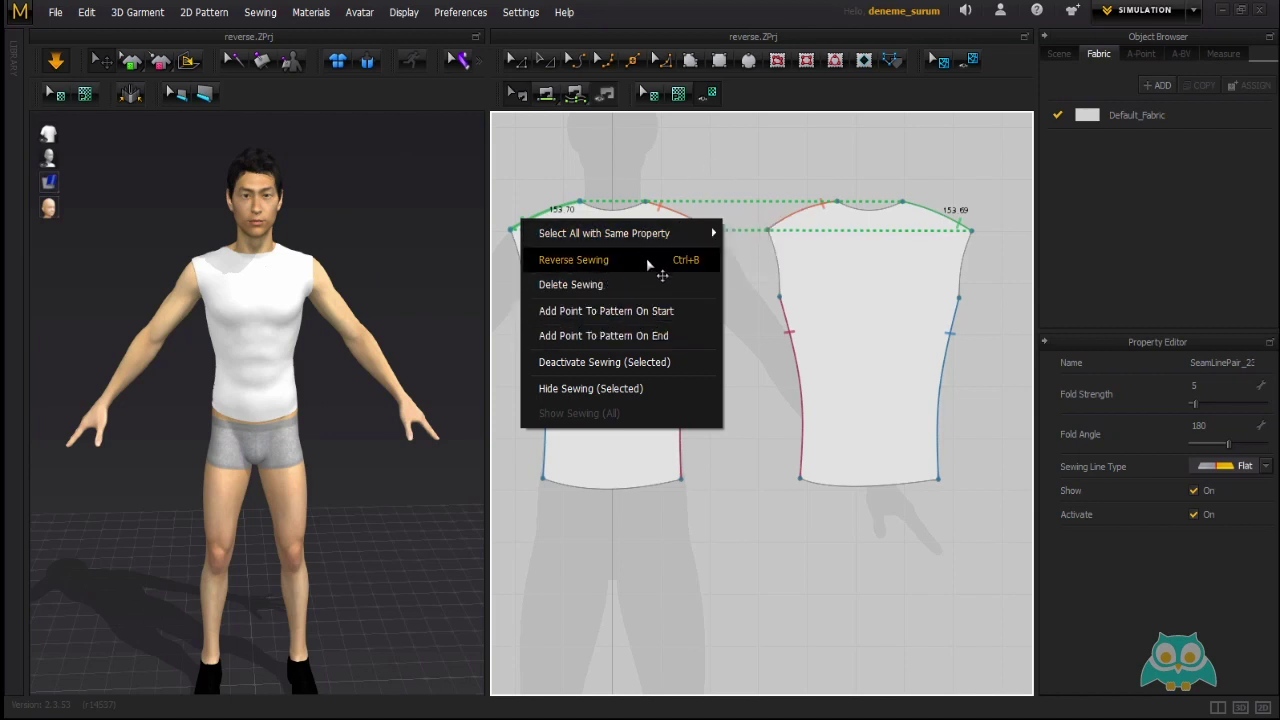
left_click(700, 178)
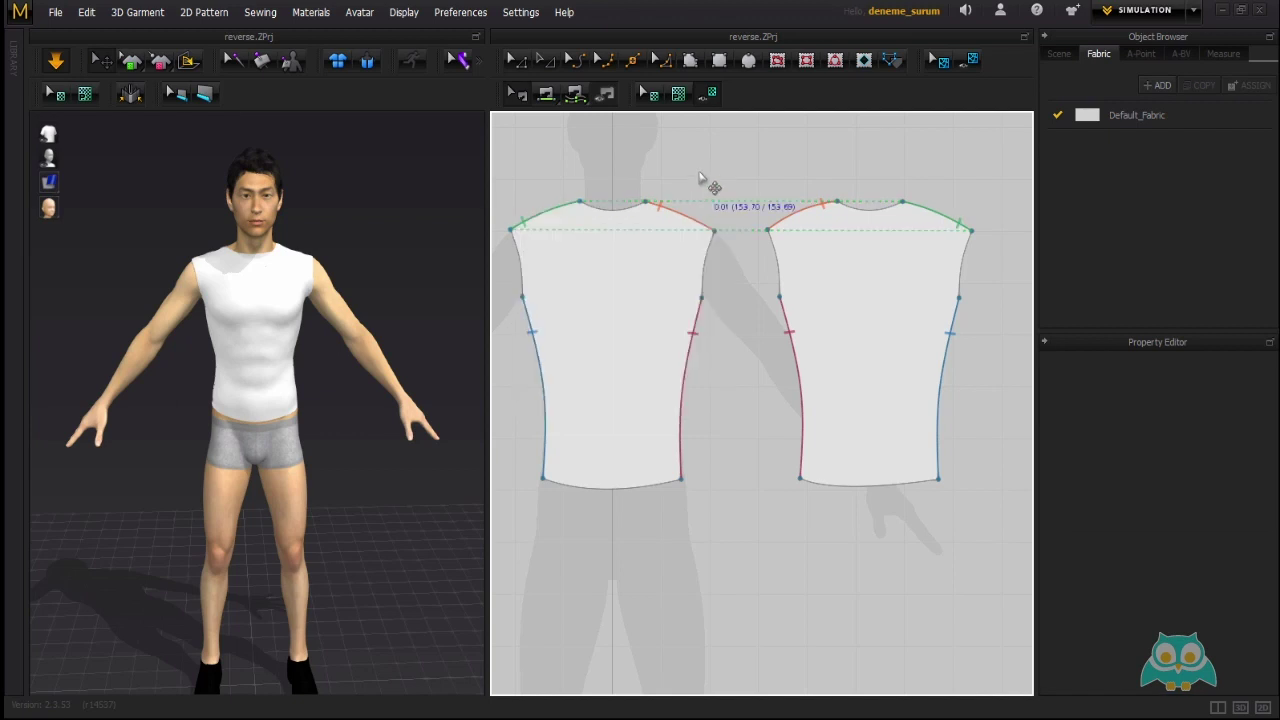
right_click_drag(334, 289, 285, 308)
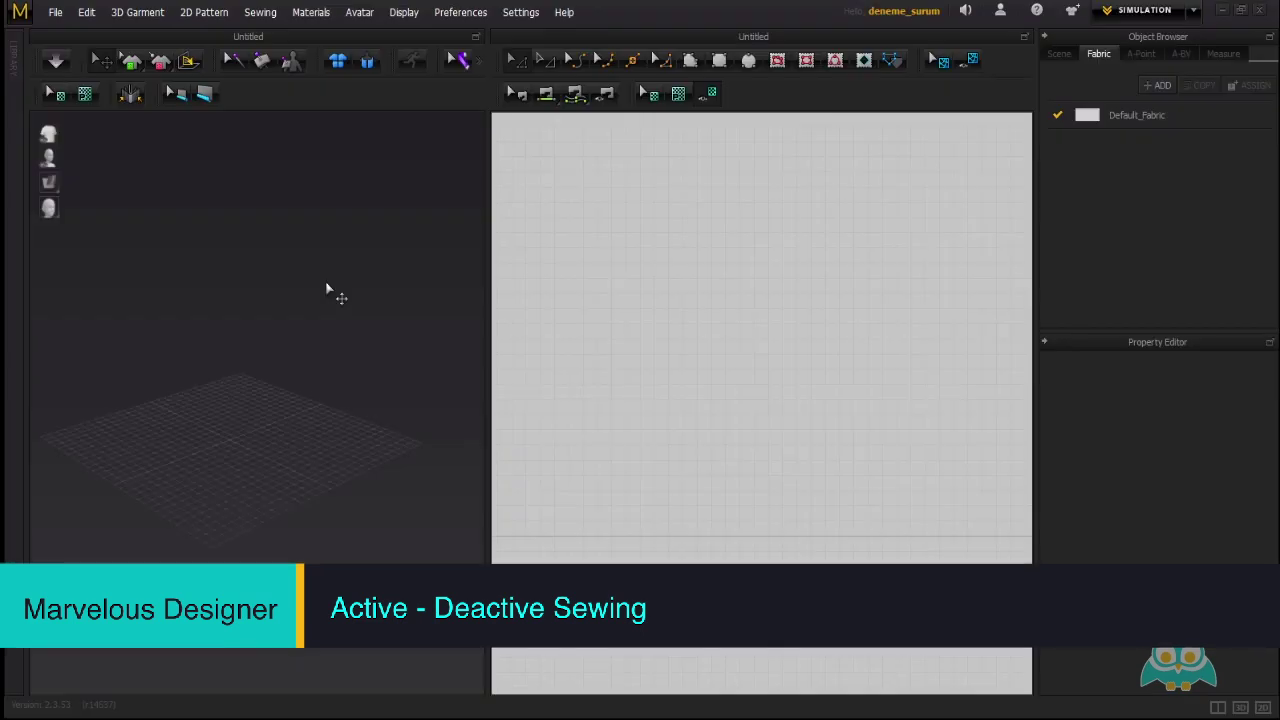
Open the project file deaktif from the 38-Deaktif folder.
left_click(260, 12)
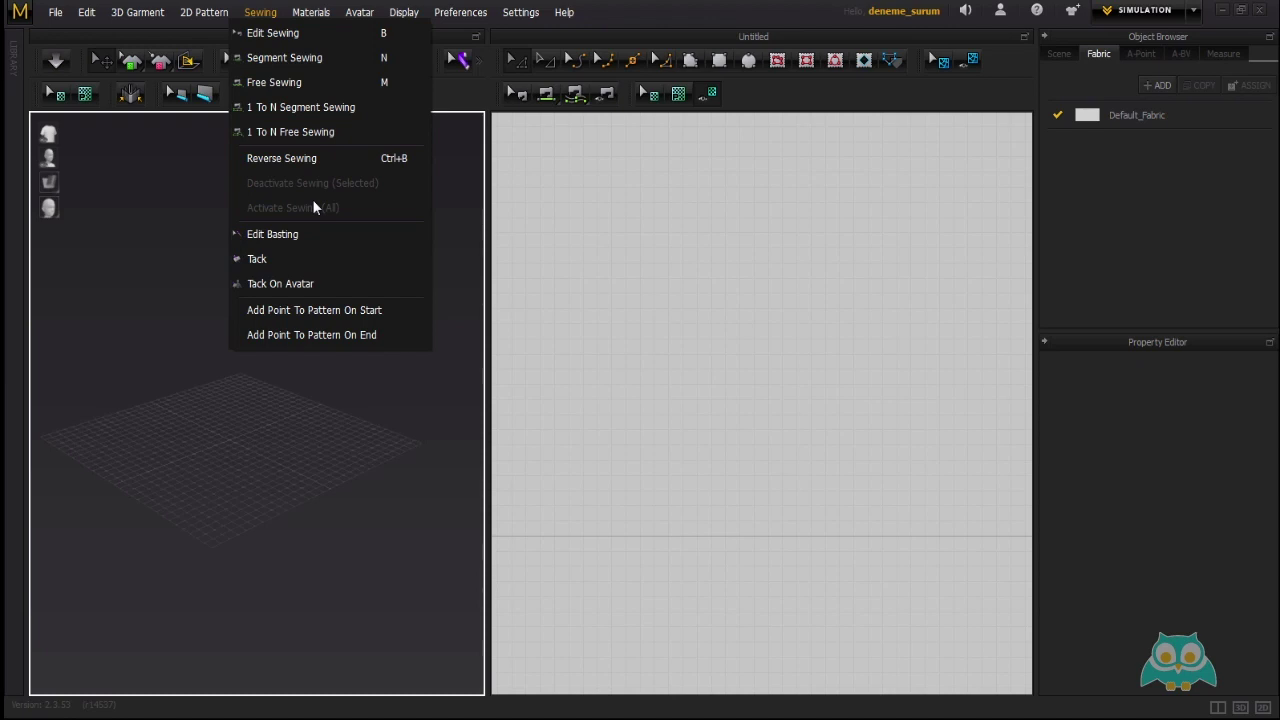
mouse_move(55, 12)
mouse_move(112, 62)
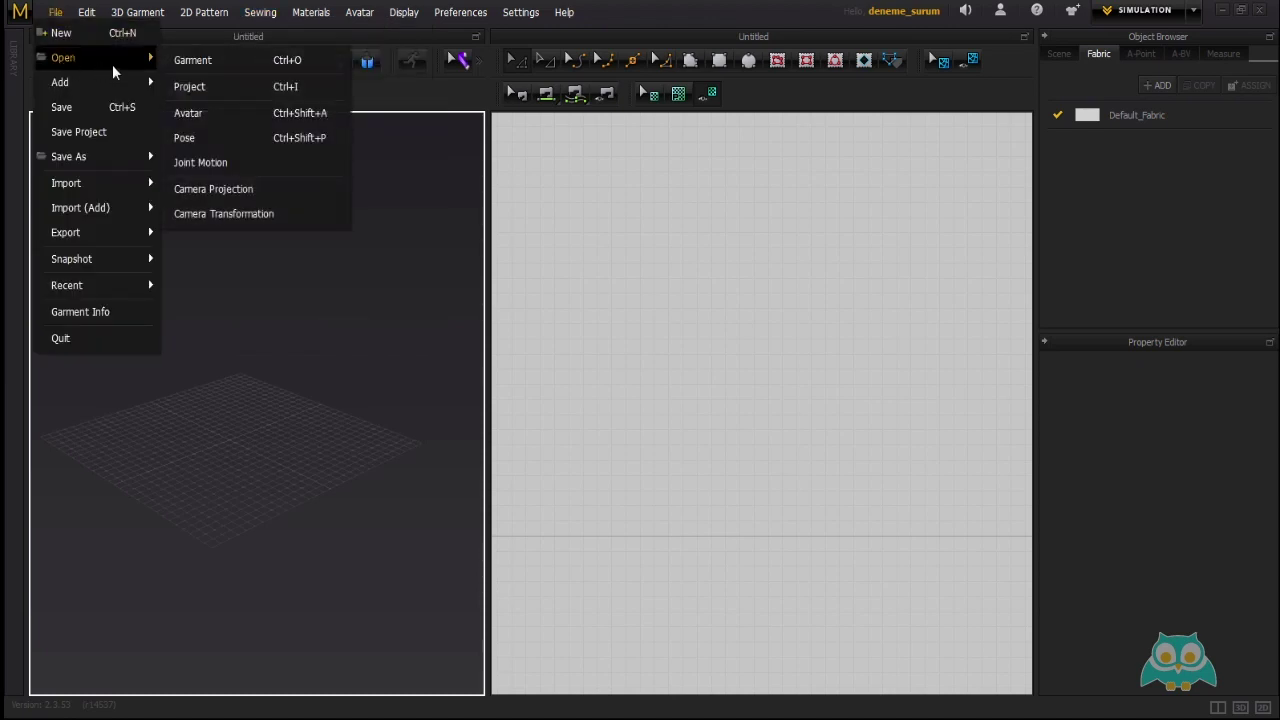
left_click(207, 88)
left_click(642, 387)
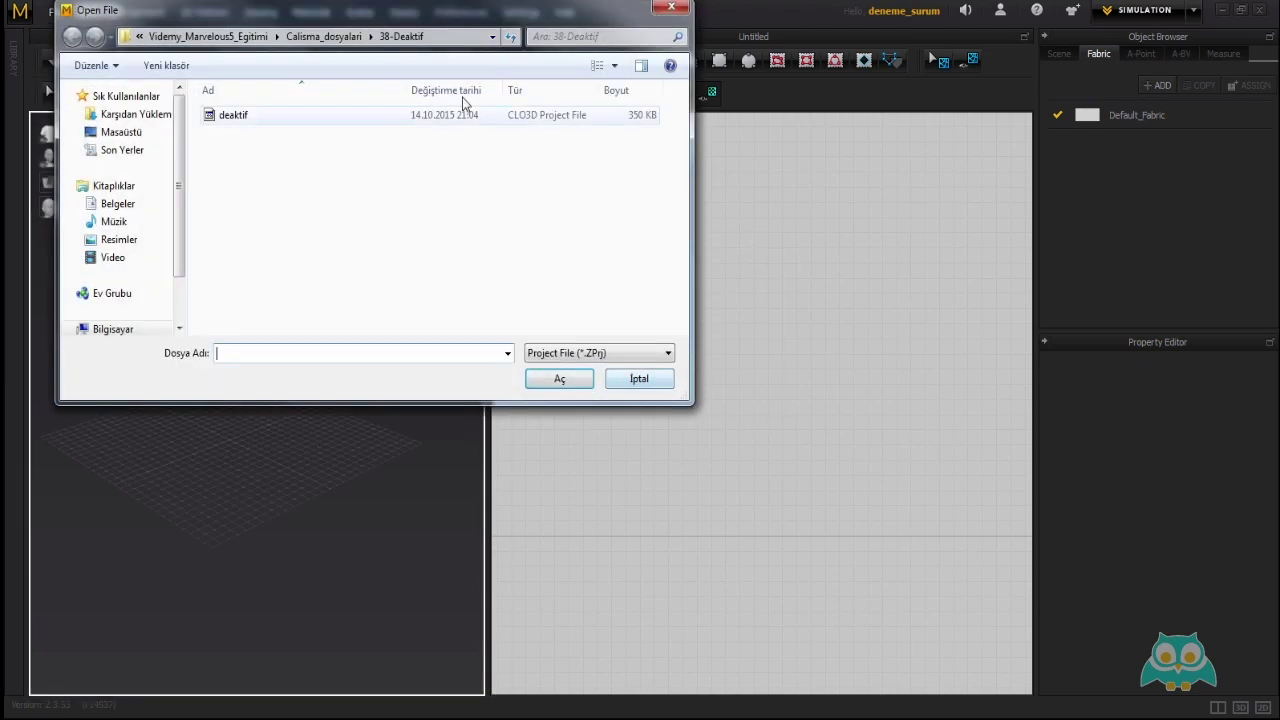
left_click(323, 36)
scroll(681, 195, "down", 3)
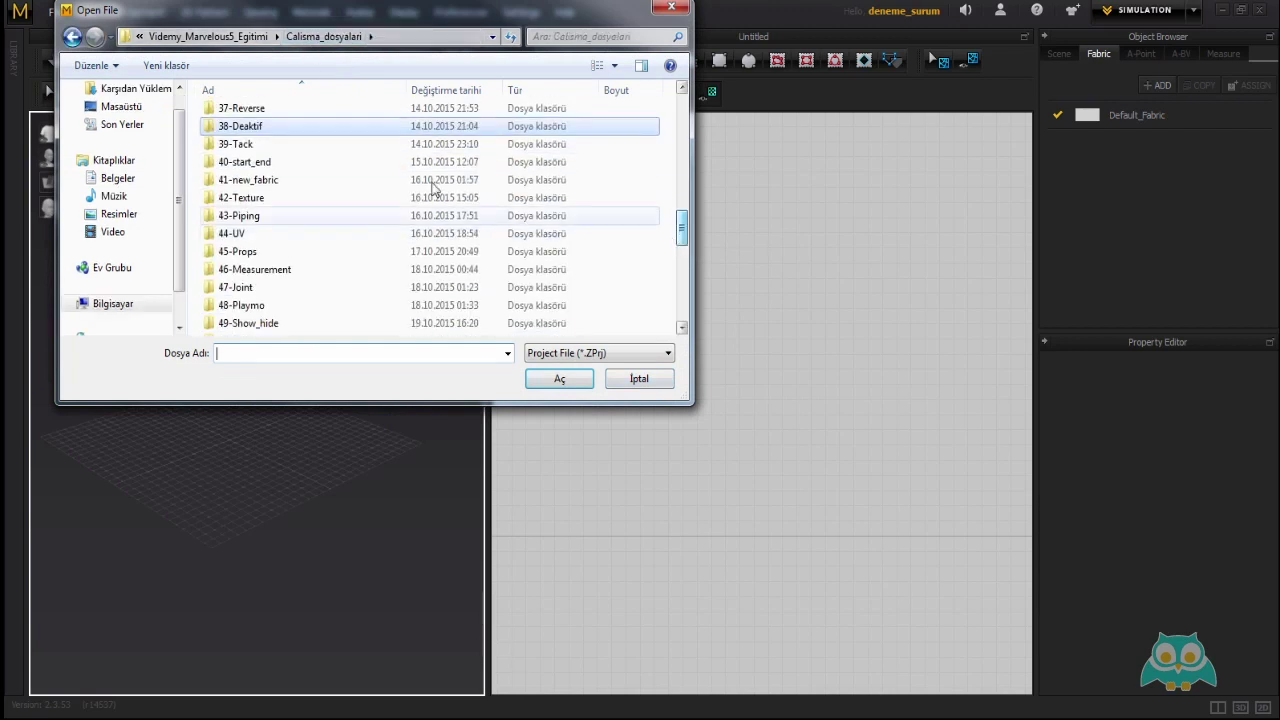
double_click(302, 127)
left_click(218, 117)
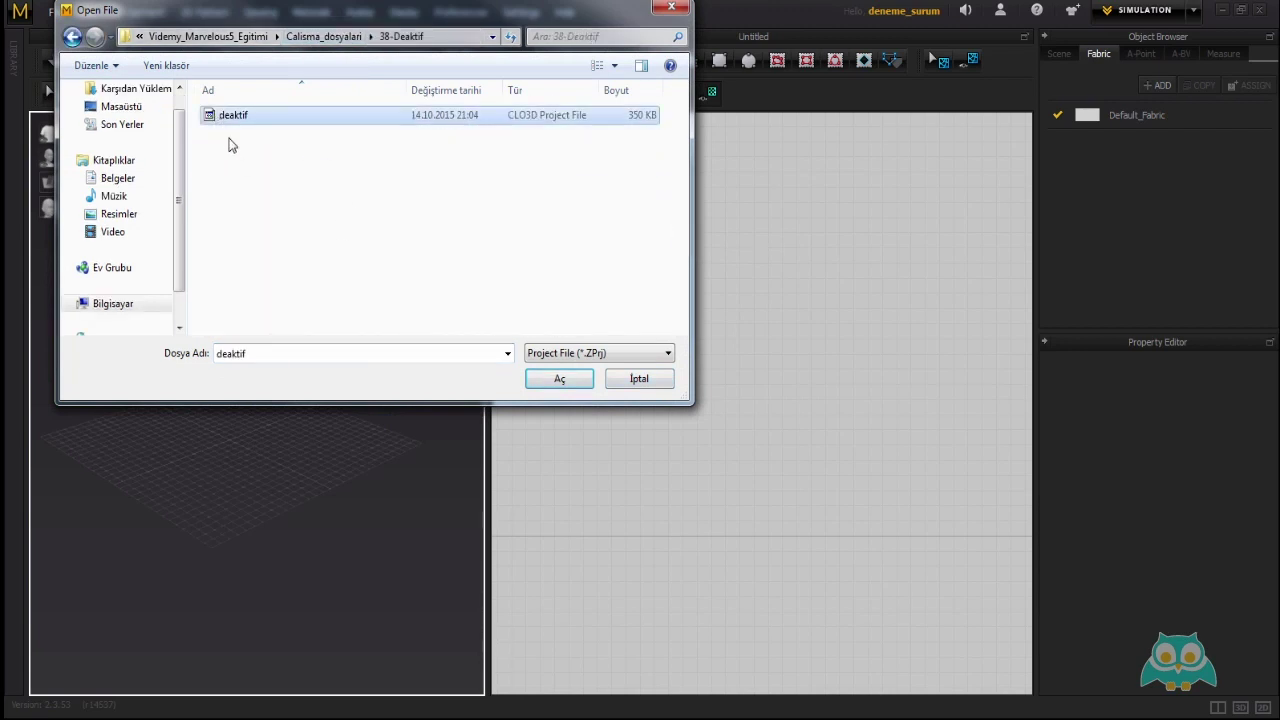
left_click(571, 384)
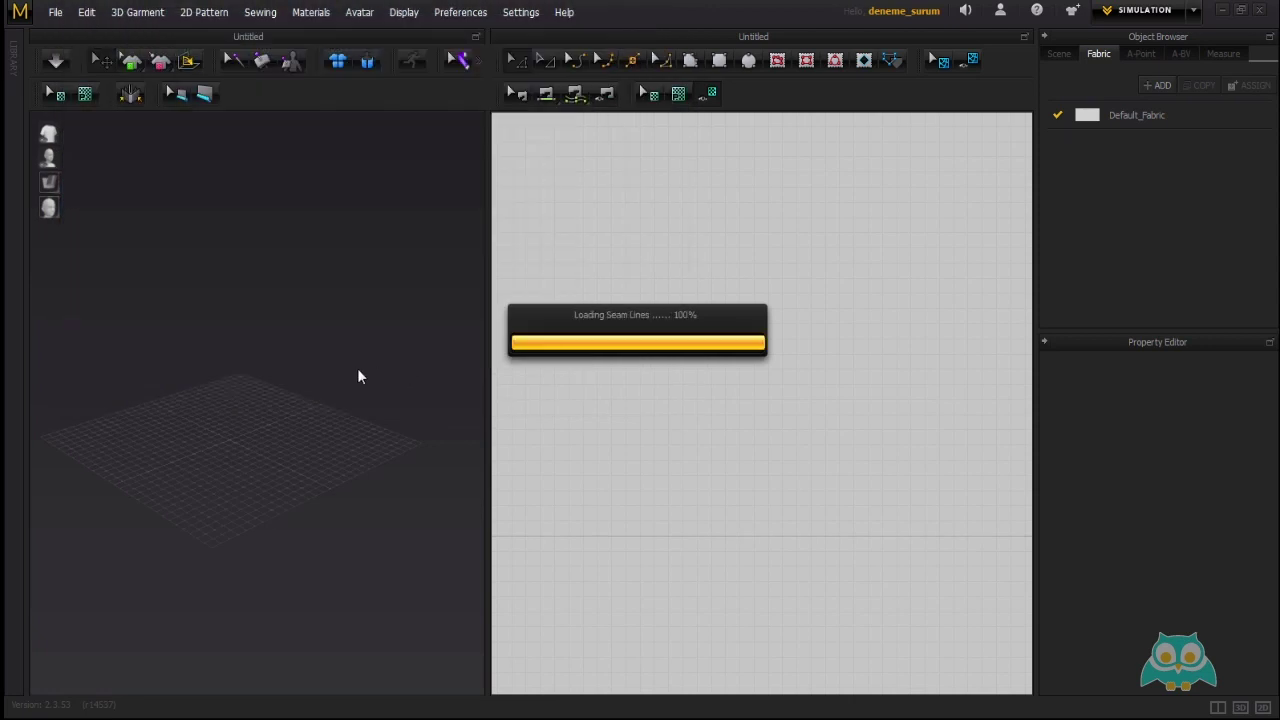
Examine the two sewn pairs of square patterns in the 3D garment and 2D pattern views.
right_click_drag(317, 369, 301, 378)
middle_click_drag(301, 378, 321, 377)
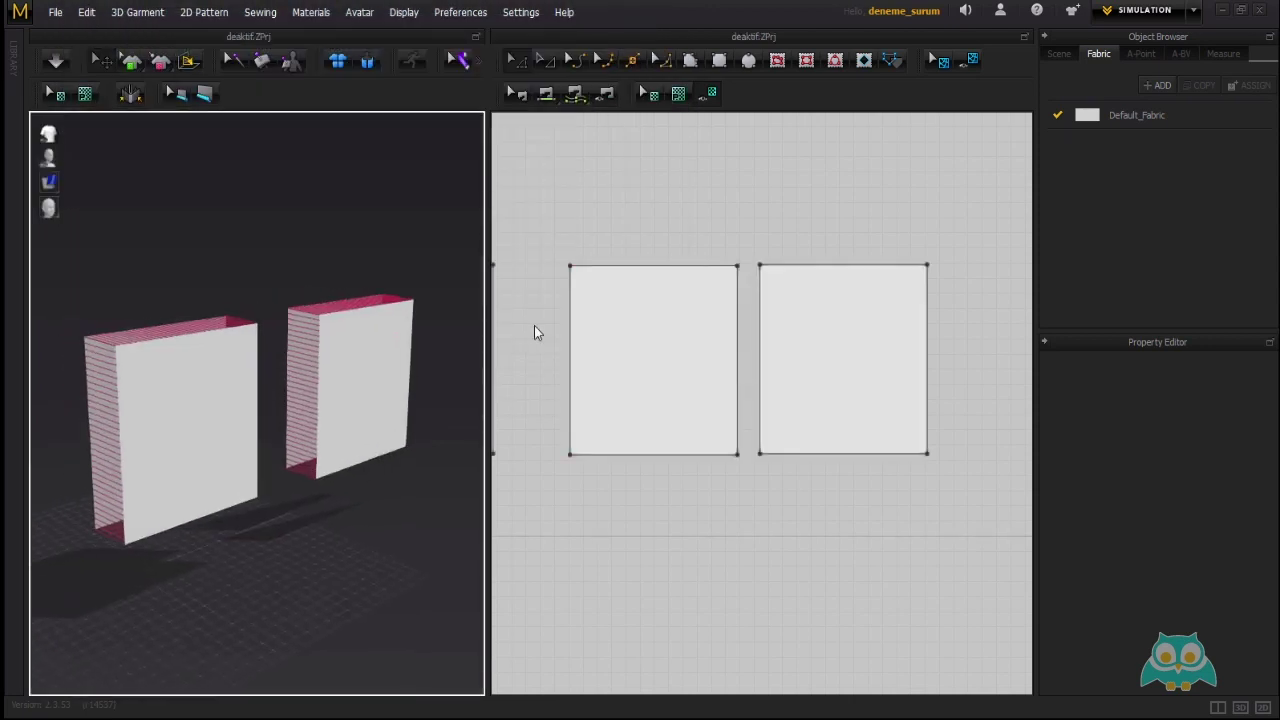
middle_click_drag(534, 325, 612, 323)
scroll(611, 334, "up", 5)
scroll(609, 325, "up", 3)
right_click_drag(397, 369, 313, 367)
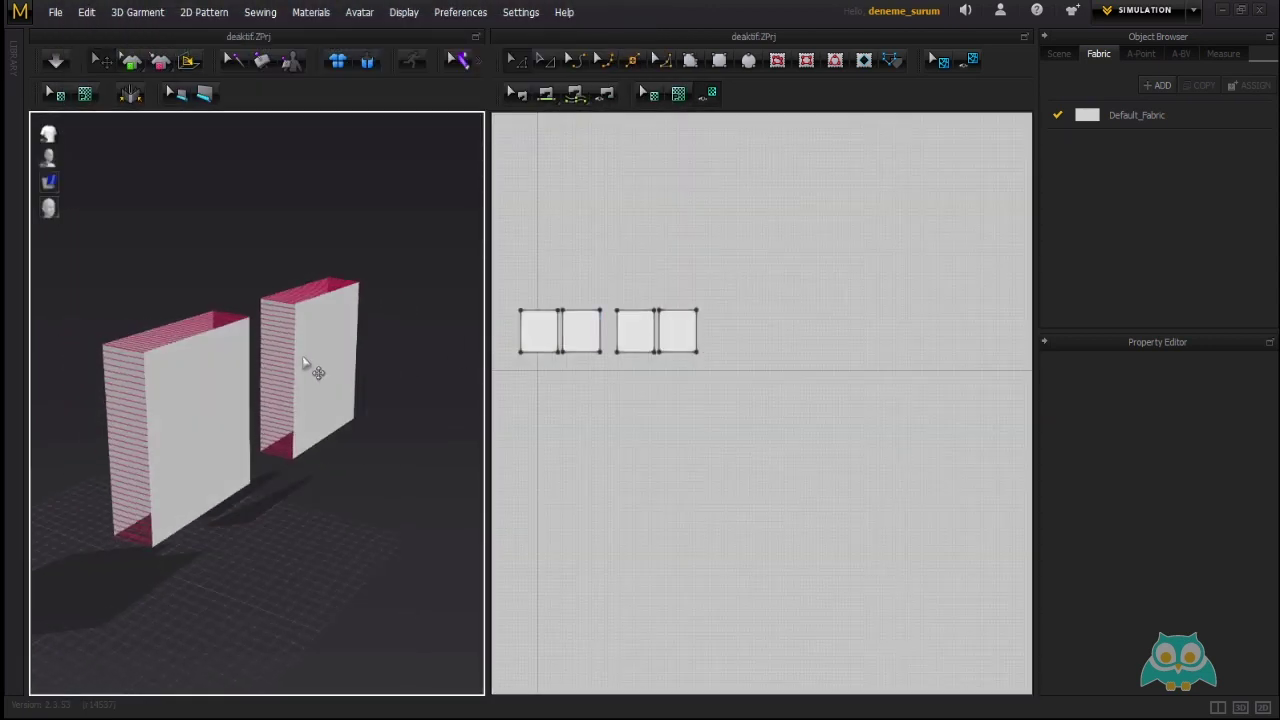
scroll(552, 343, "down", 5)
middle_click_drag(552, 343, 614, 360)
right_click_drag(329, 343, 334, 356)
middle_click_drag(346, 360, 356, 348)
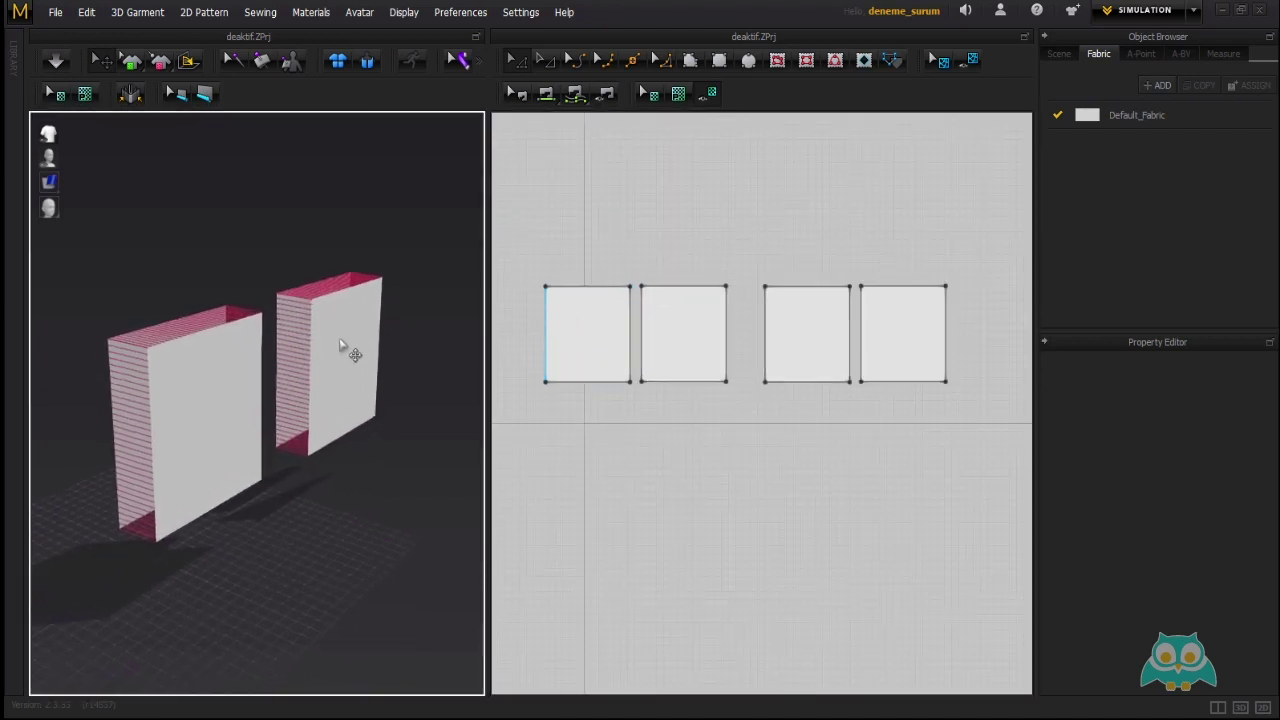
scroll(340, 339, "down", 3)
mouse_move(340, 339)
right_mouse_down()
mouse_move(330, 336)
mouse_move(343, 334)
right_mouse_up()
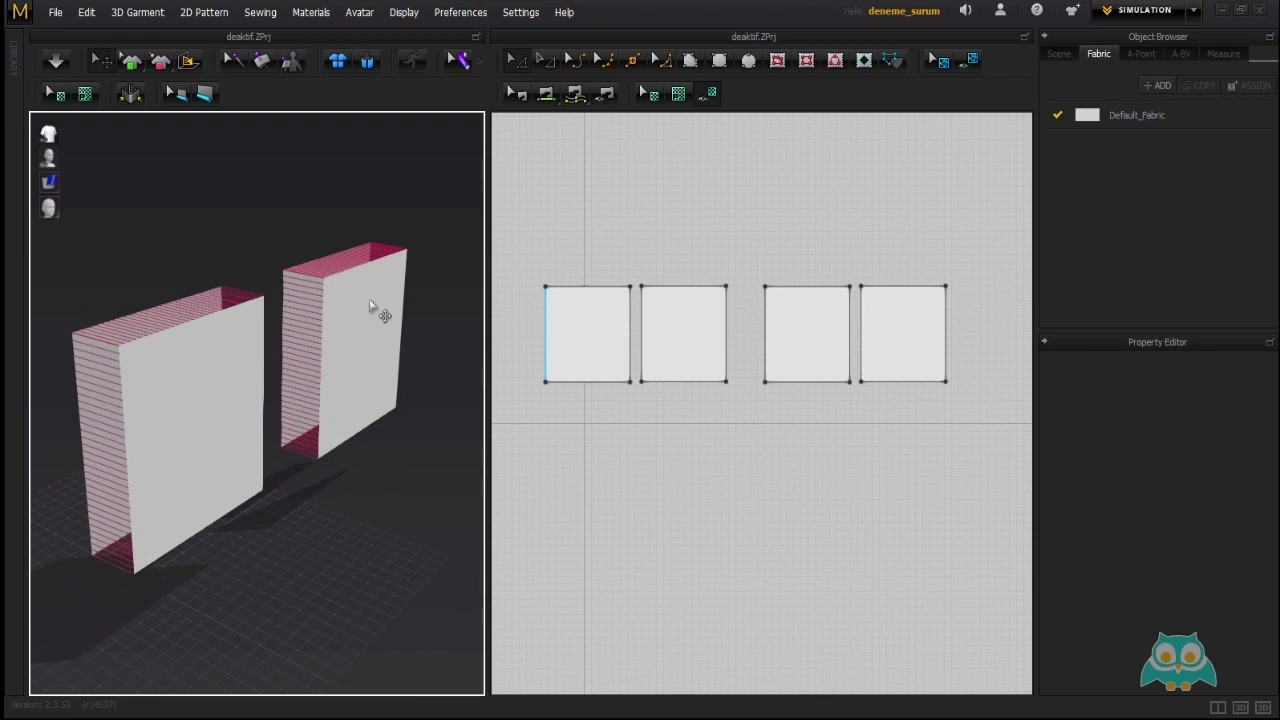
With Edit Sewing, select the seam joining the rear pair of square patterns and apply Deactivate Sewing (Selected) to it.
left_click(259, 12)
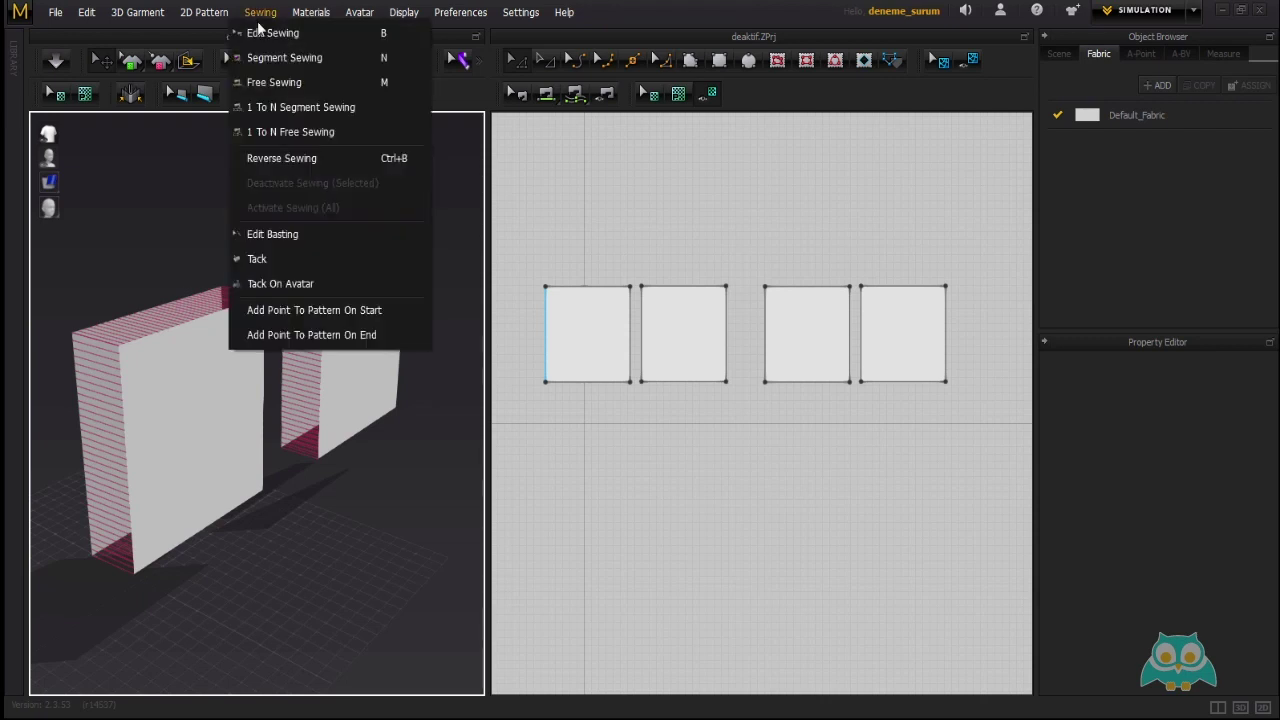
left_click(272, 31)
middle_click_drag(811, 316, 731, 327)
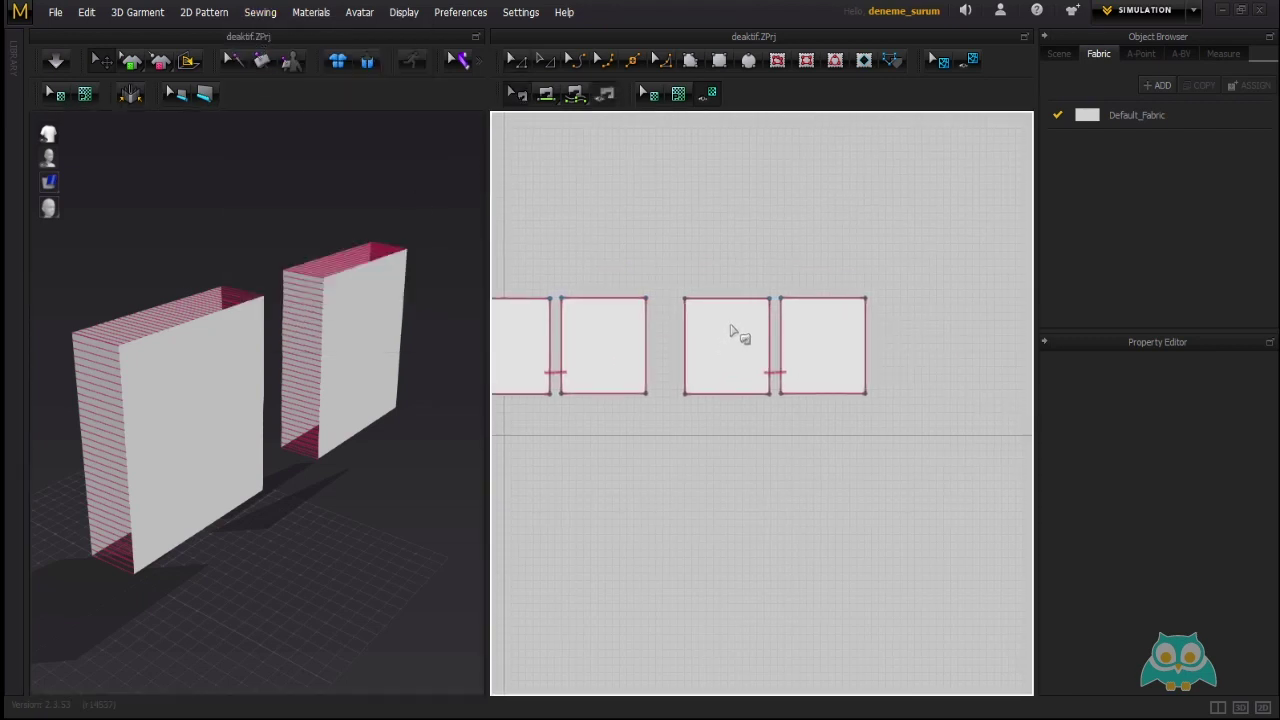
scroll(723, 321, "down", 6)
scroll(694, 307, "up", 1)
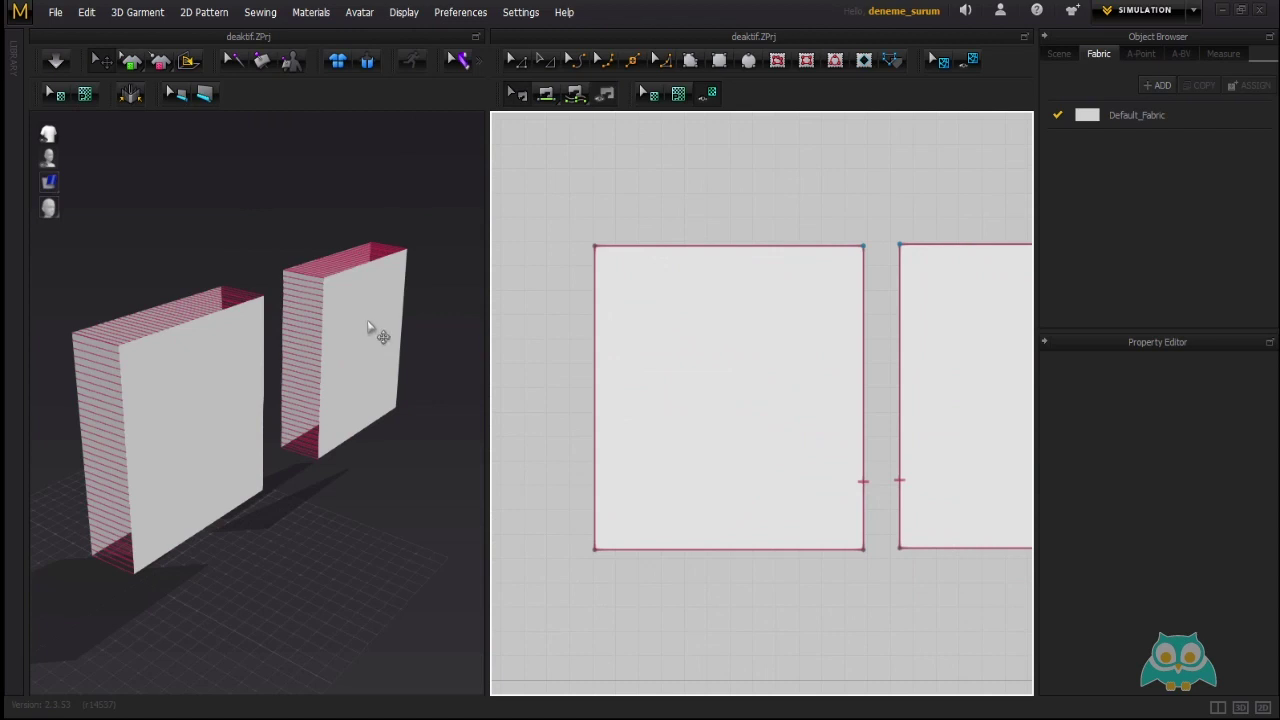
right_click_drag(374, 334, 357, 320)
left_click(326, 306)
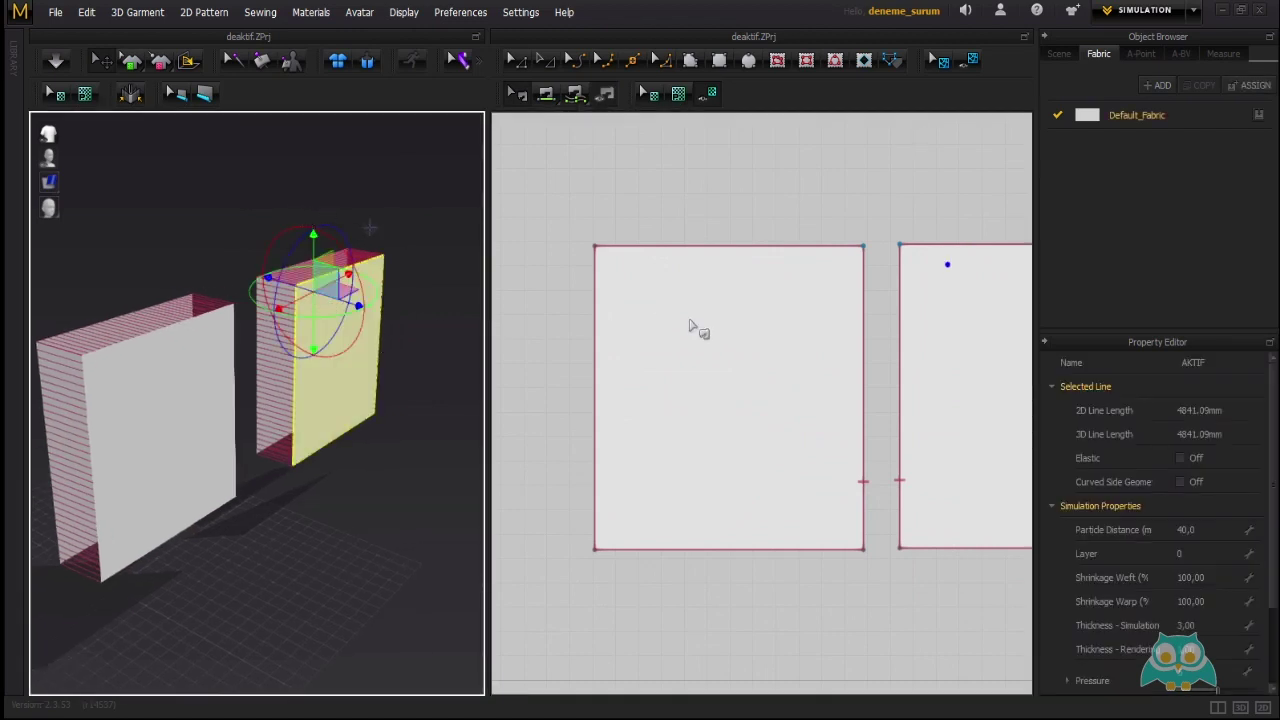
middle_click_drag(774, 323, 749, 323)
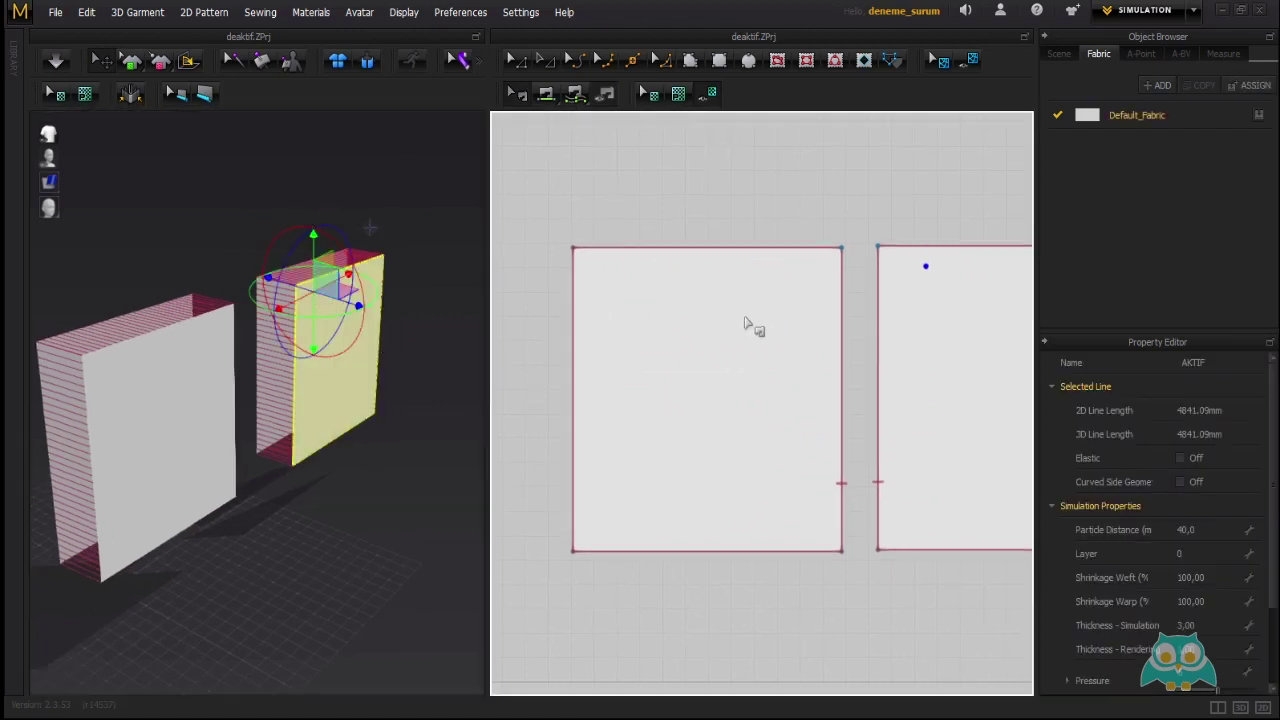
left_click(640, 256)
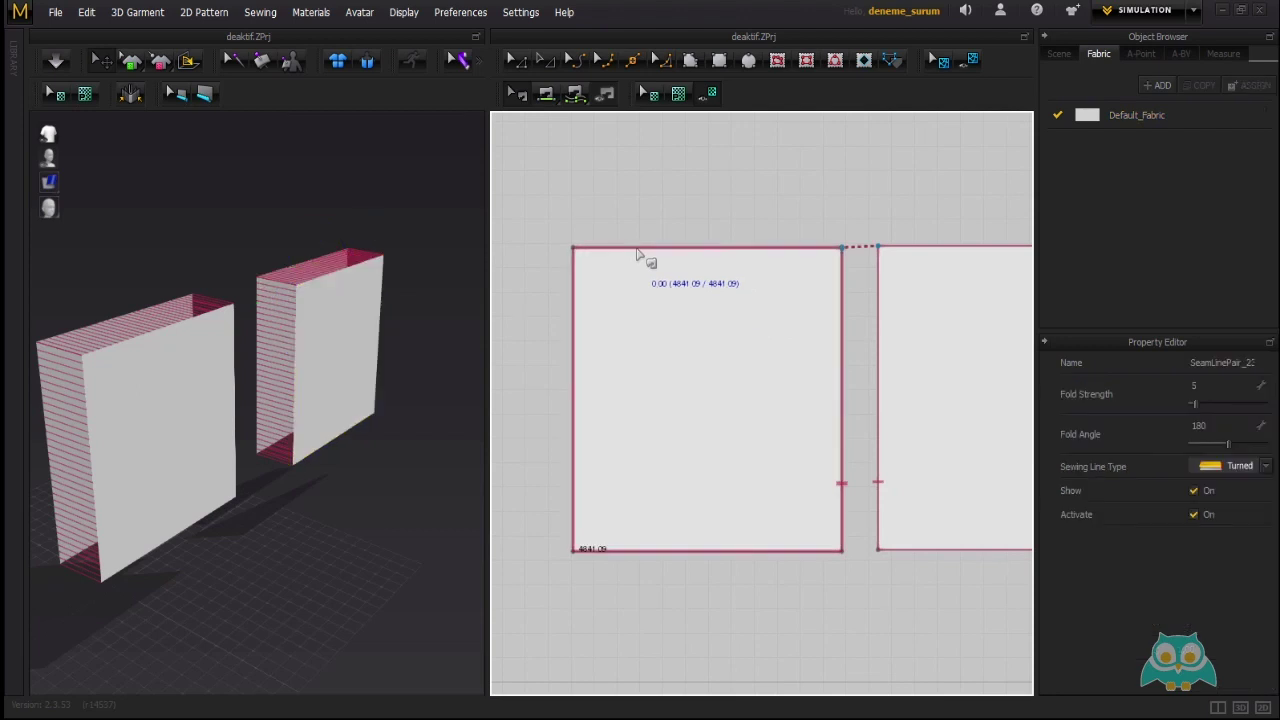
middle_click_drag(760, 297, 706, 303)
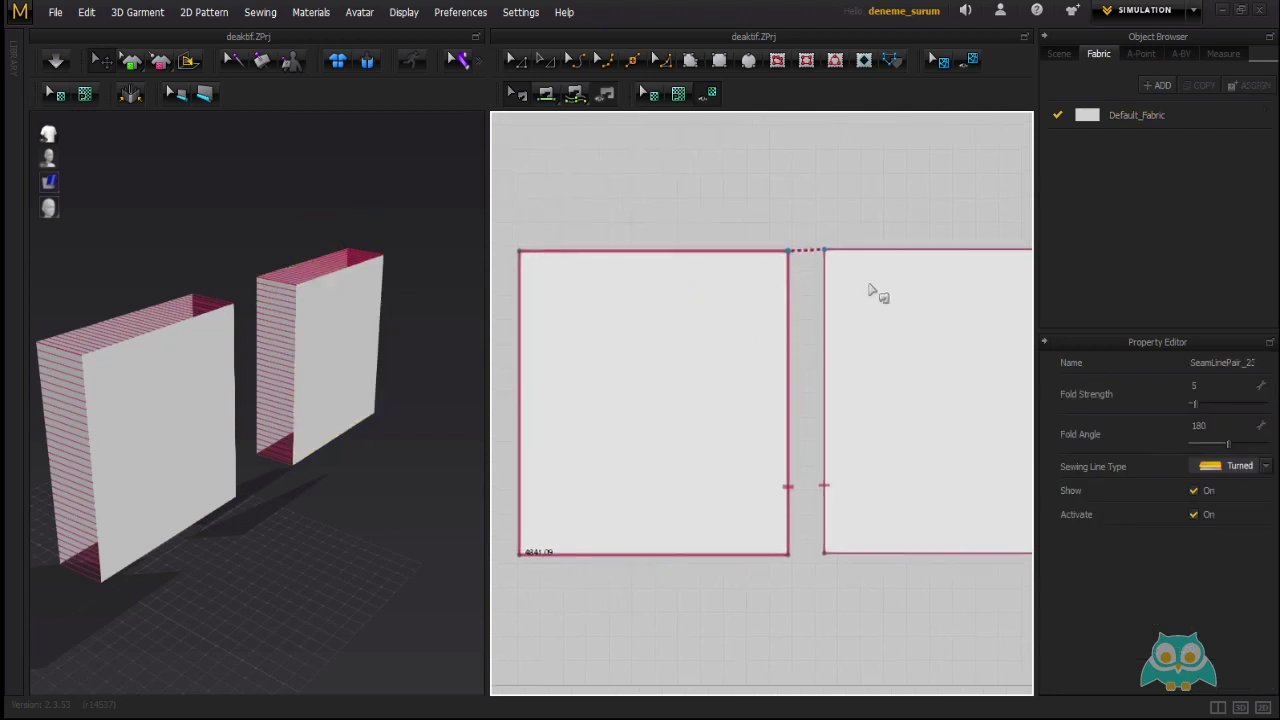
left_click(258, 14)
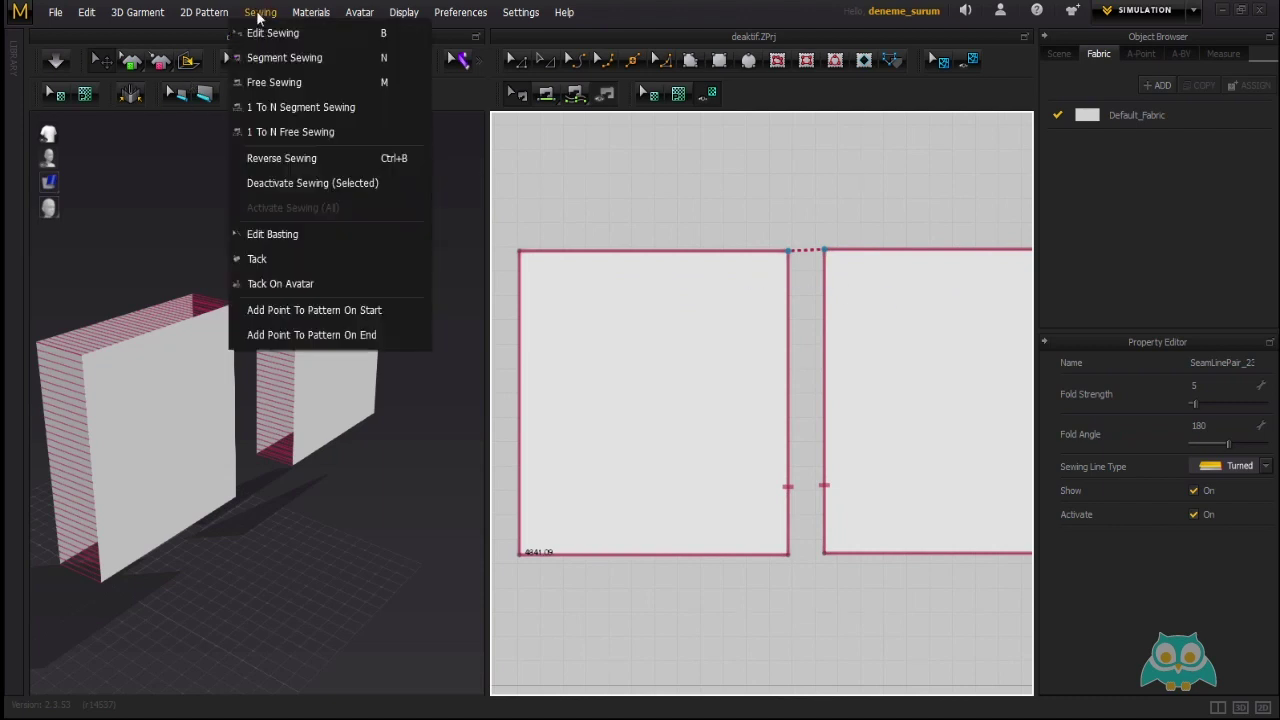
left_click(332, 184)
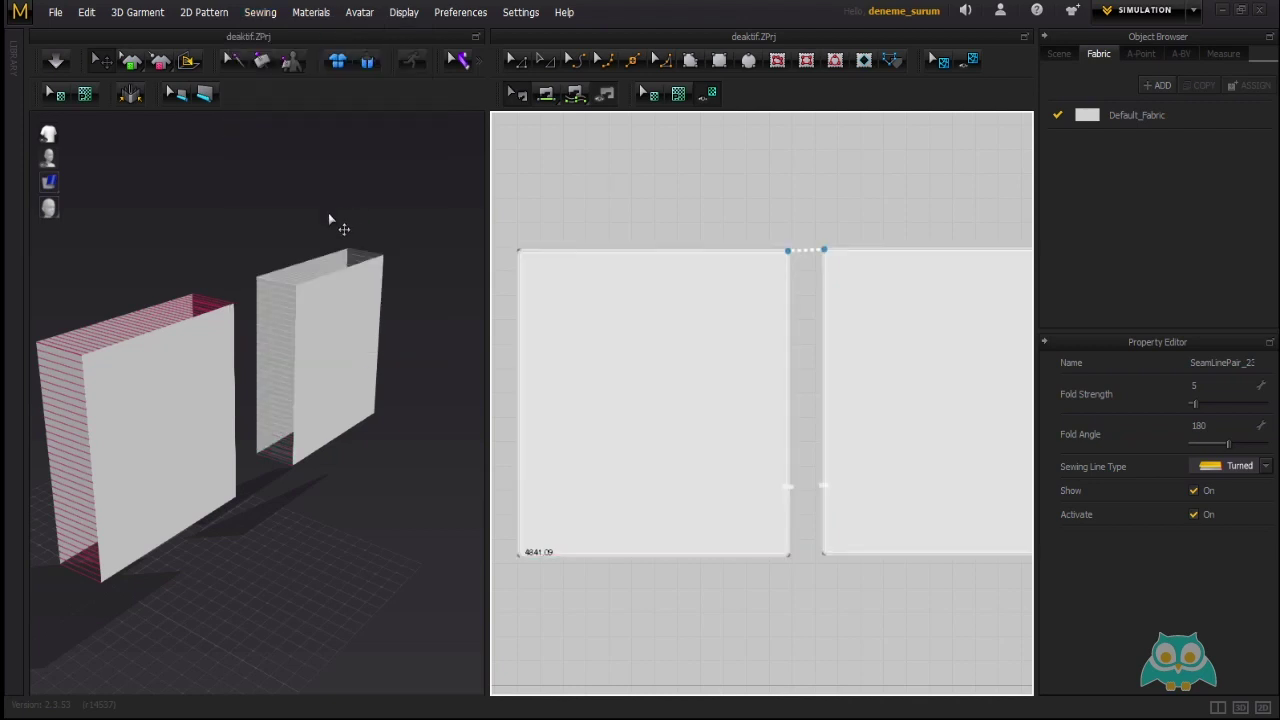
Compare the rear pair's deactivated seam lines with the front pair's active sewing in 3D.
right_click_drag(318, 308, 307, 306)
scroll(298, 300, "up", 1)
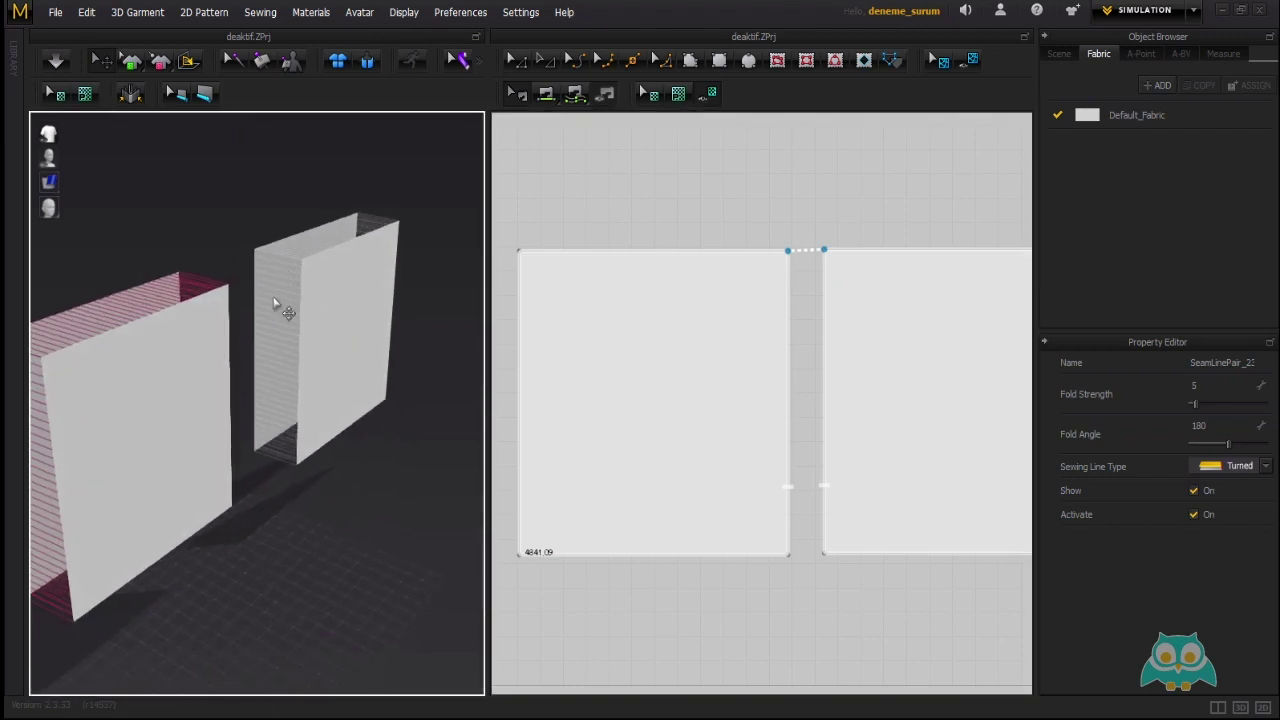
scroll(290, 300, "down", 5)
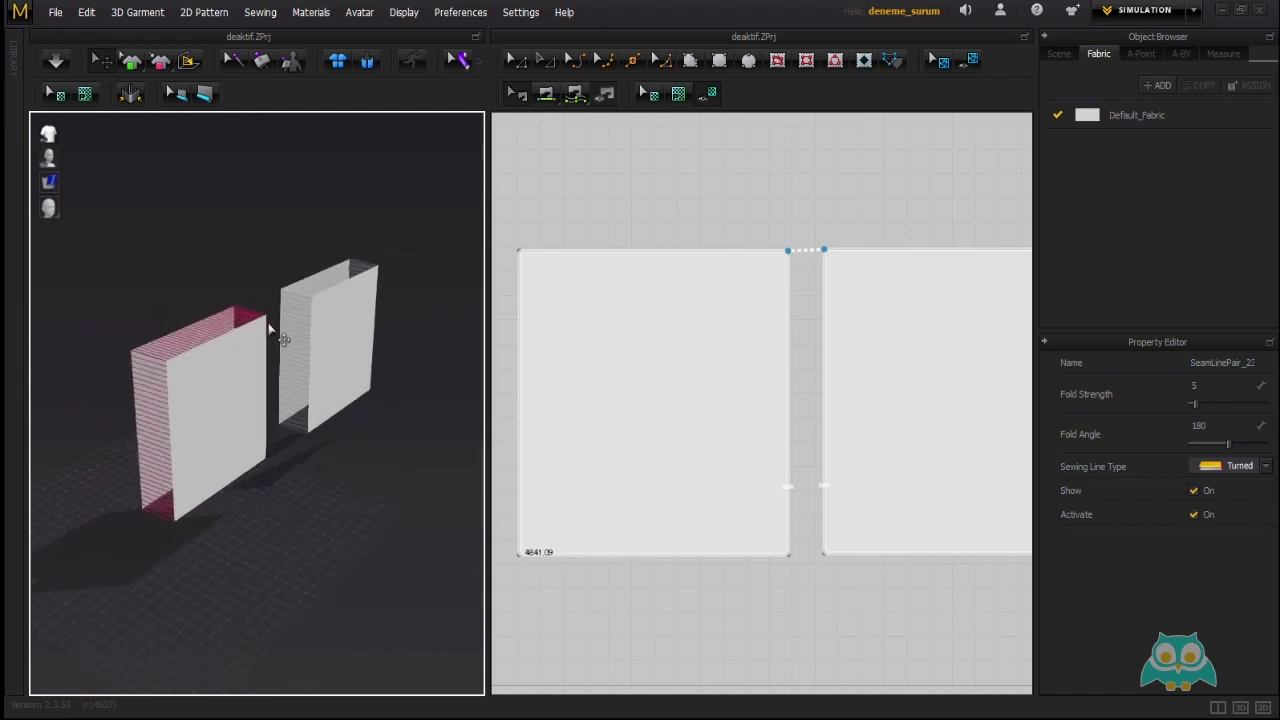
middle_click_drag(206, 371, 226, 345)
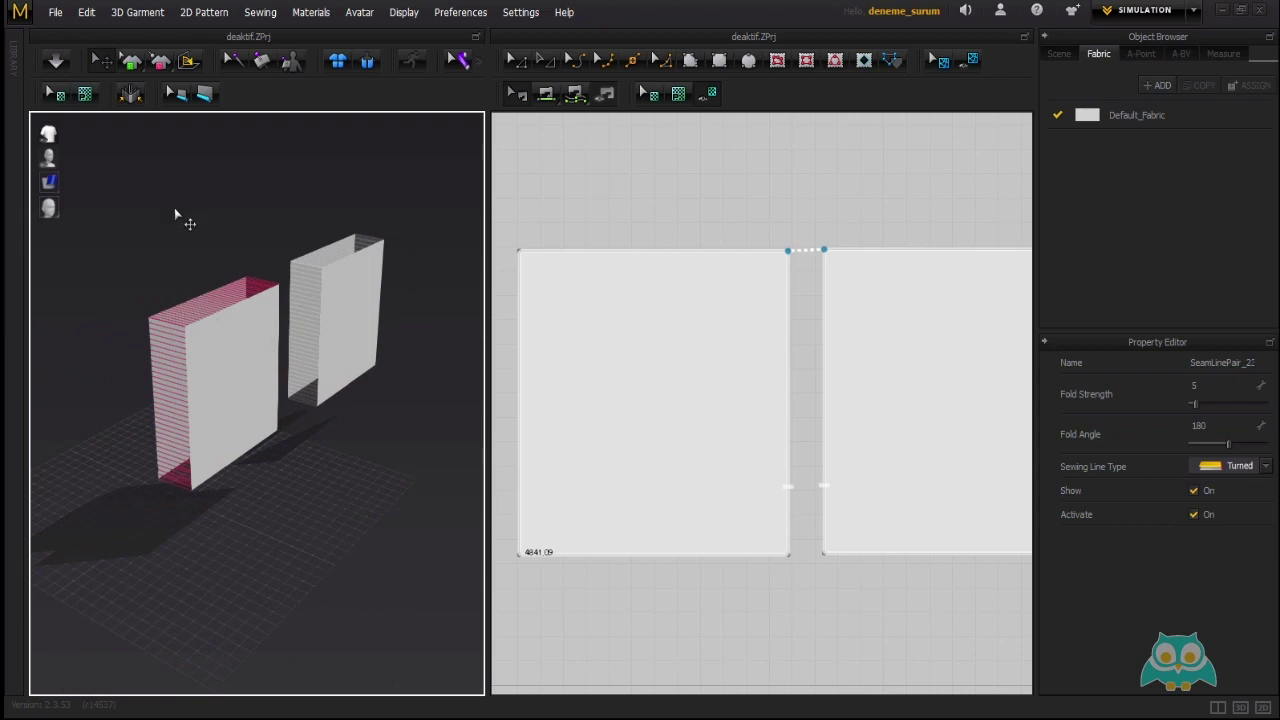
left_click(223, 350)
left_click(181, 249)
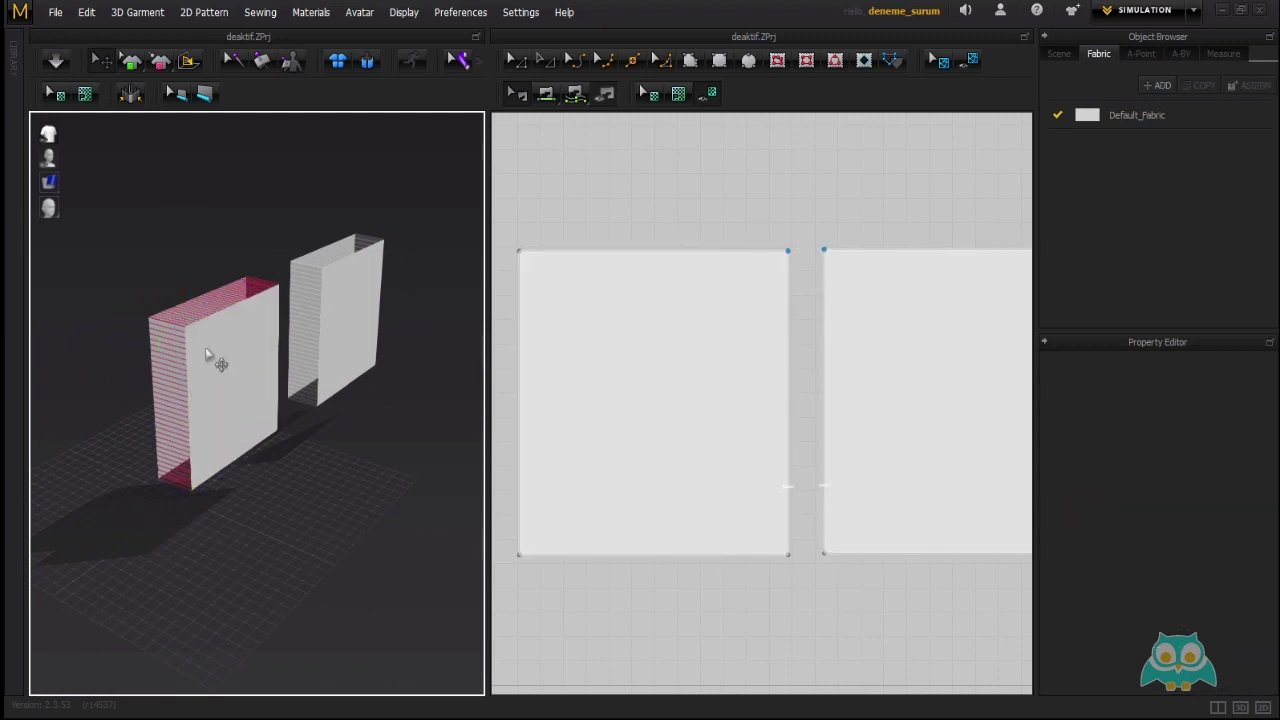
left_click(355, 287)
left_click(245, 241)
Simulate both pattern pairs to test active against deactivated sewing, and stop the simulation.
left_click(150, 14)
left_click(148, 34)
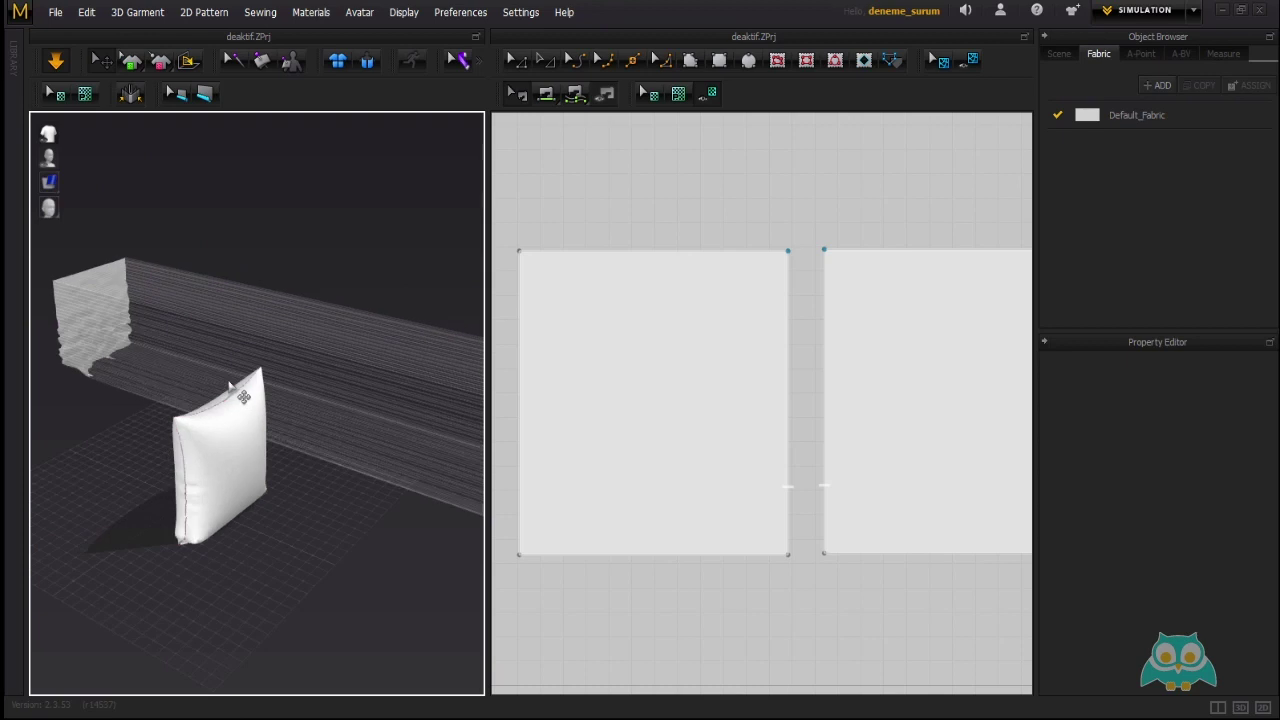
left_click(134, 18)
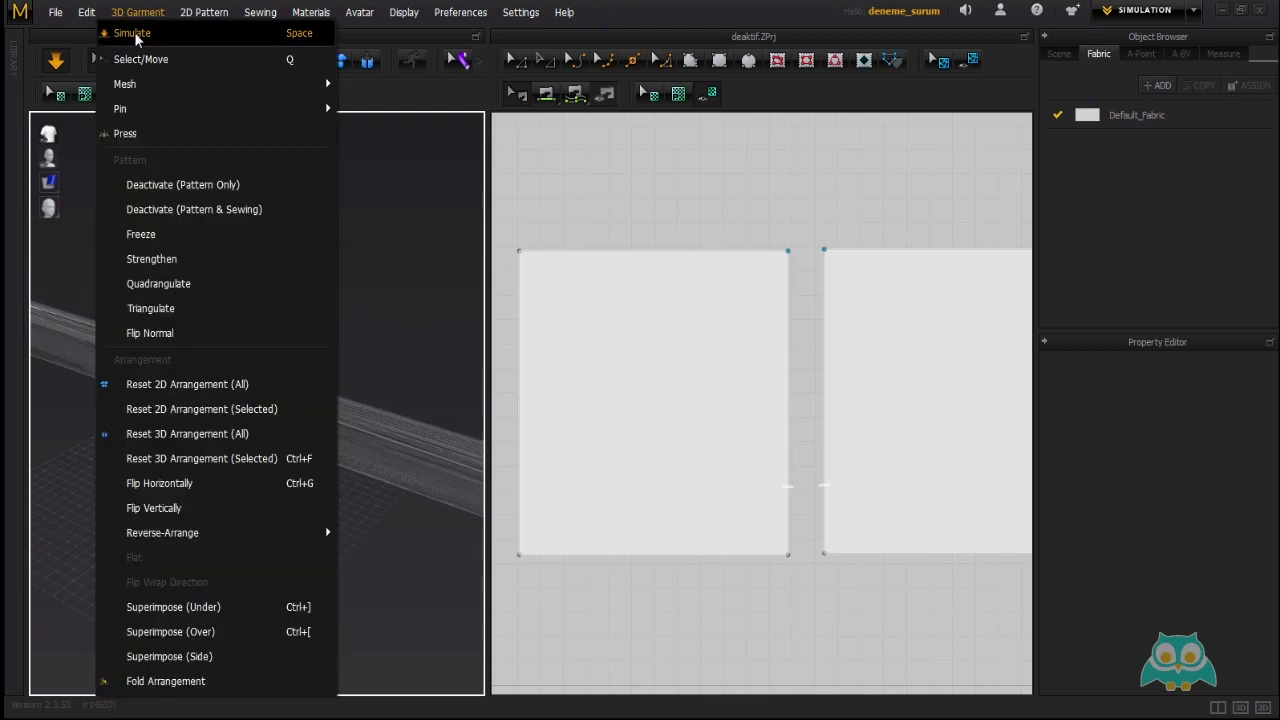
left_click(134, 32)
Inspect how far the unsewn patterns have moved apart compared with the pair whose sewing stayed active.
scroll(182, 332, "down", 3)
middle_click_drag(302, 451, 220, 383)
scroll(150, 302, "down", 2)
left_click(408, 427)
left_click(386, 354)
scroll(423, 441, "down", 2)
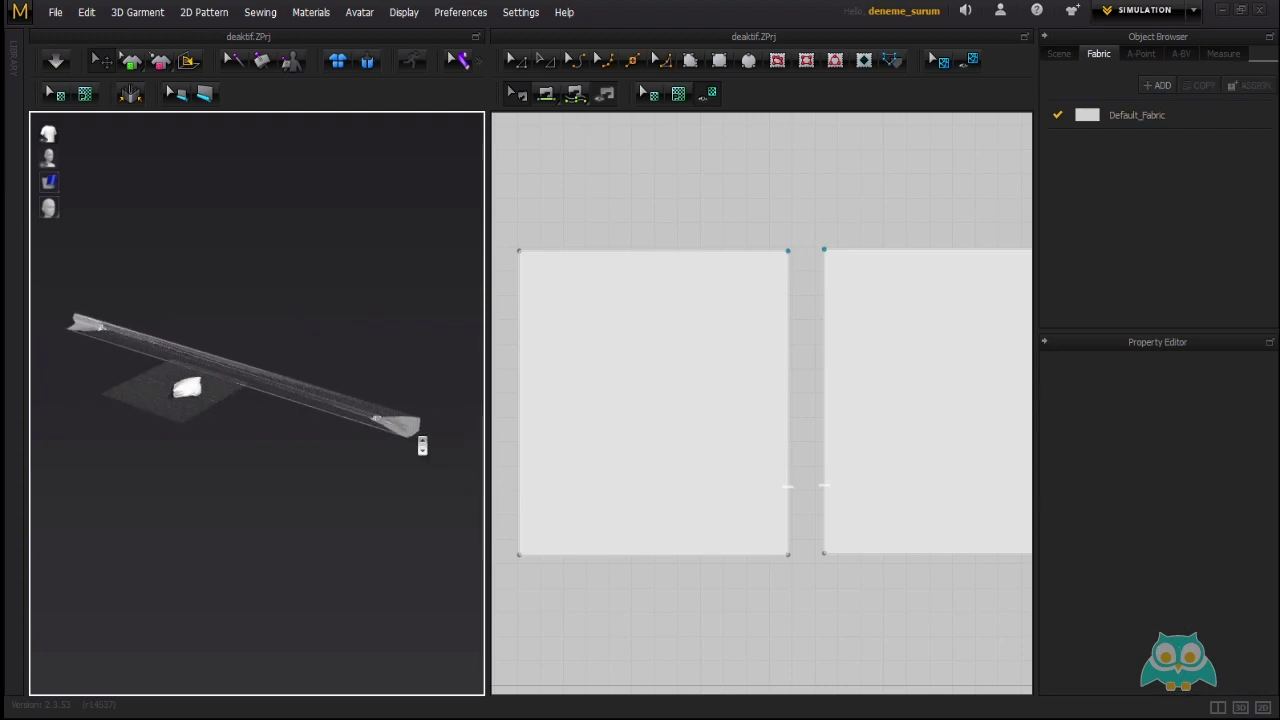
scroll(422, 445, "up", 2)
scroll(420, 442, "down", 1)
scroll(386, 416, "up", 3)
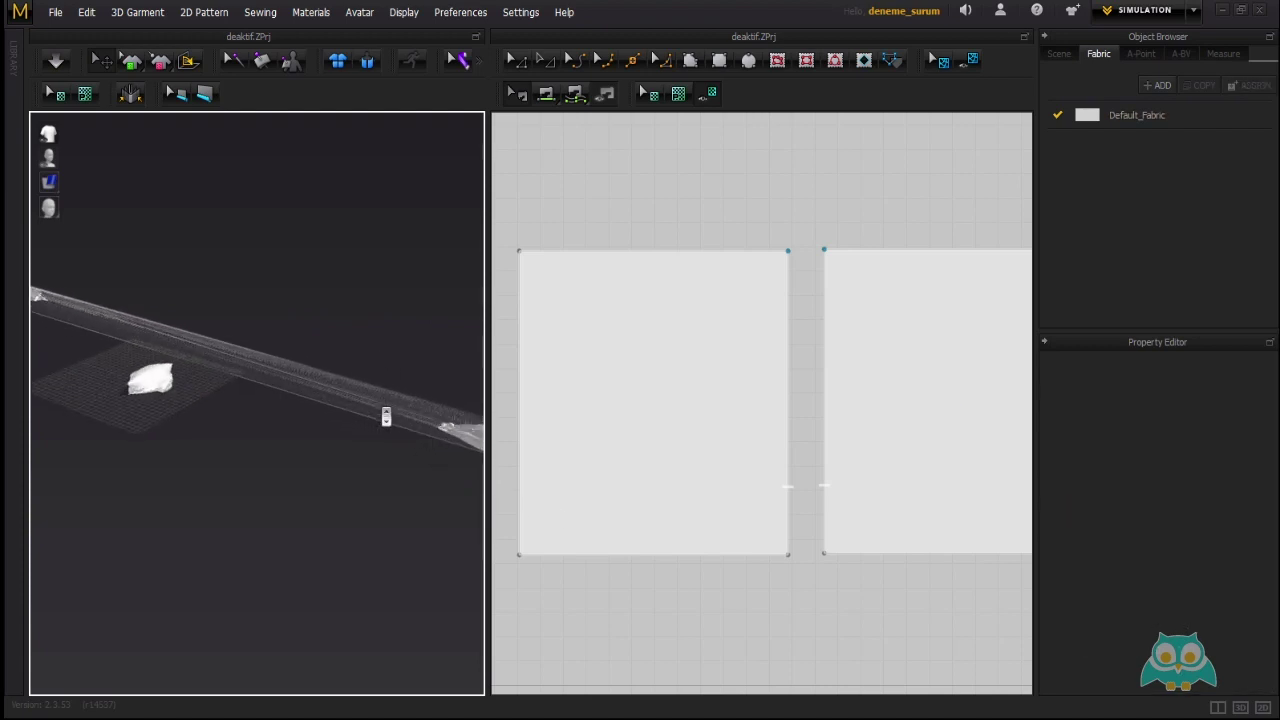
scroll(365, 410, "down", 2)
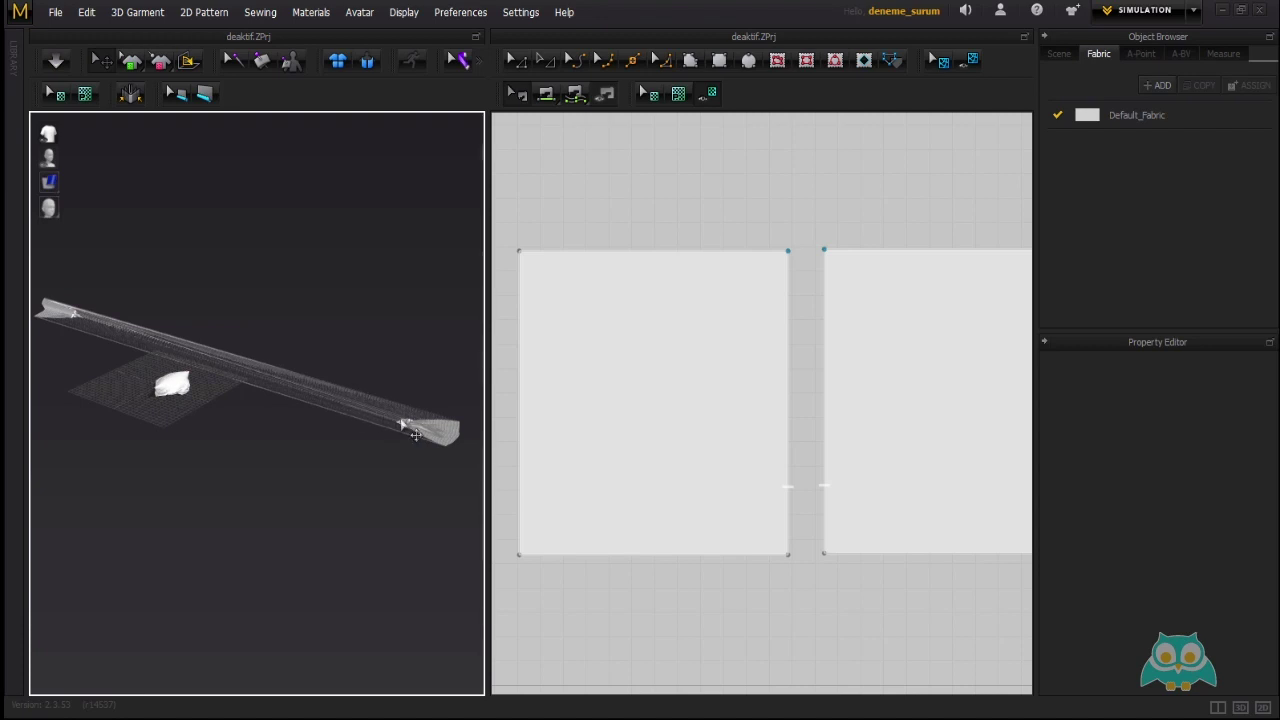
middle_click_drag(432, 432, 420, 430)
scroll(420, 430, "down", 2)
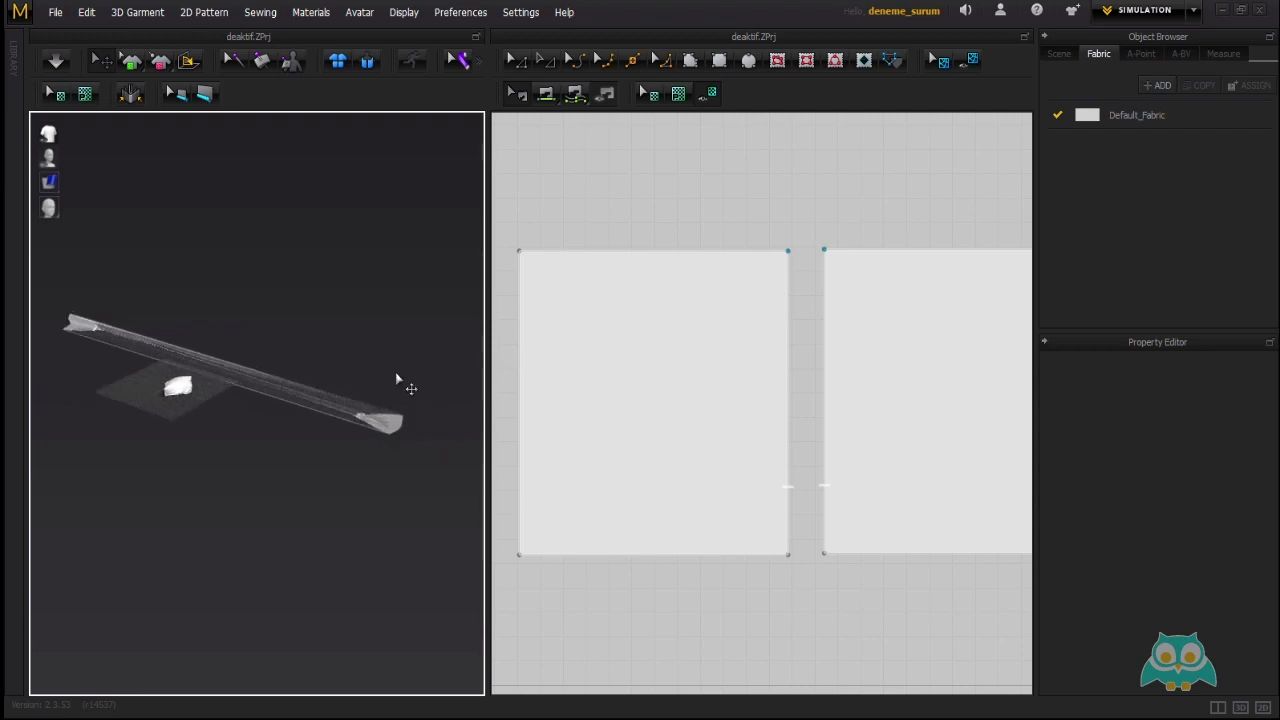
right_click_drag(400, 451, 393, 451)
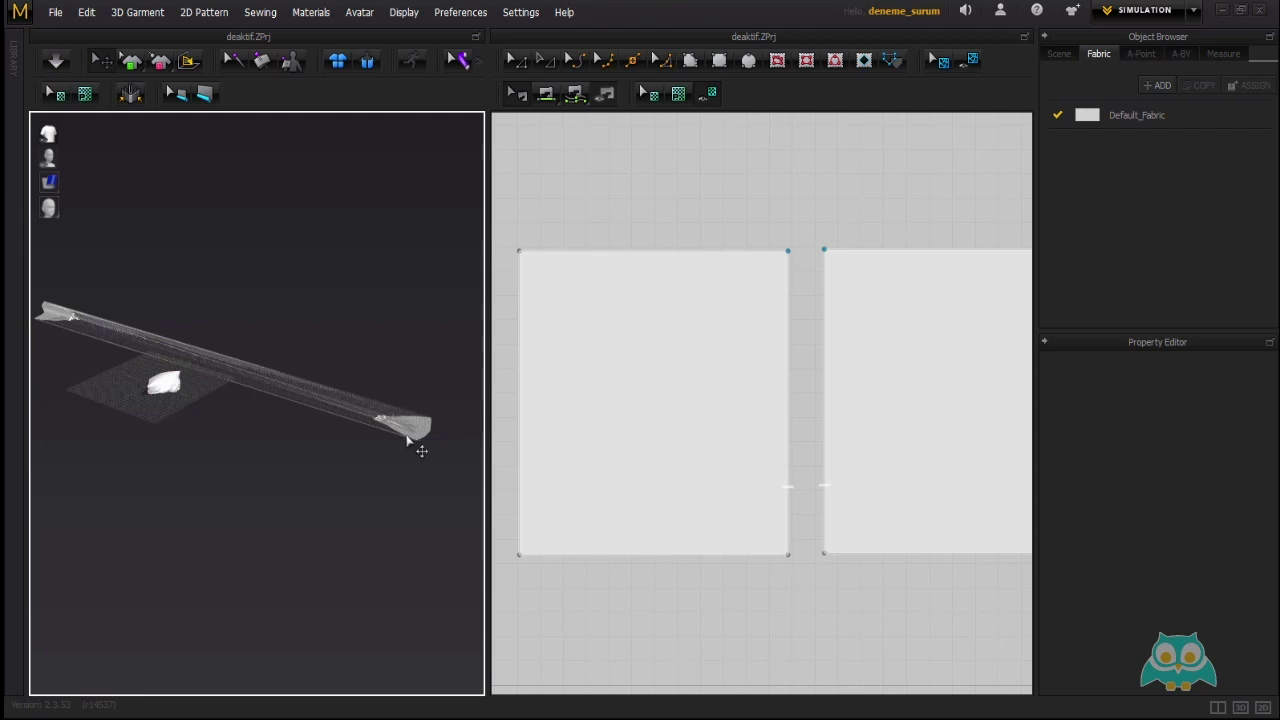
scroll(322, 405, "up", 3)
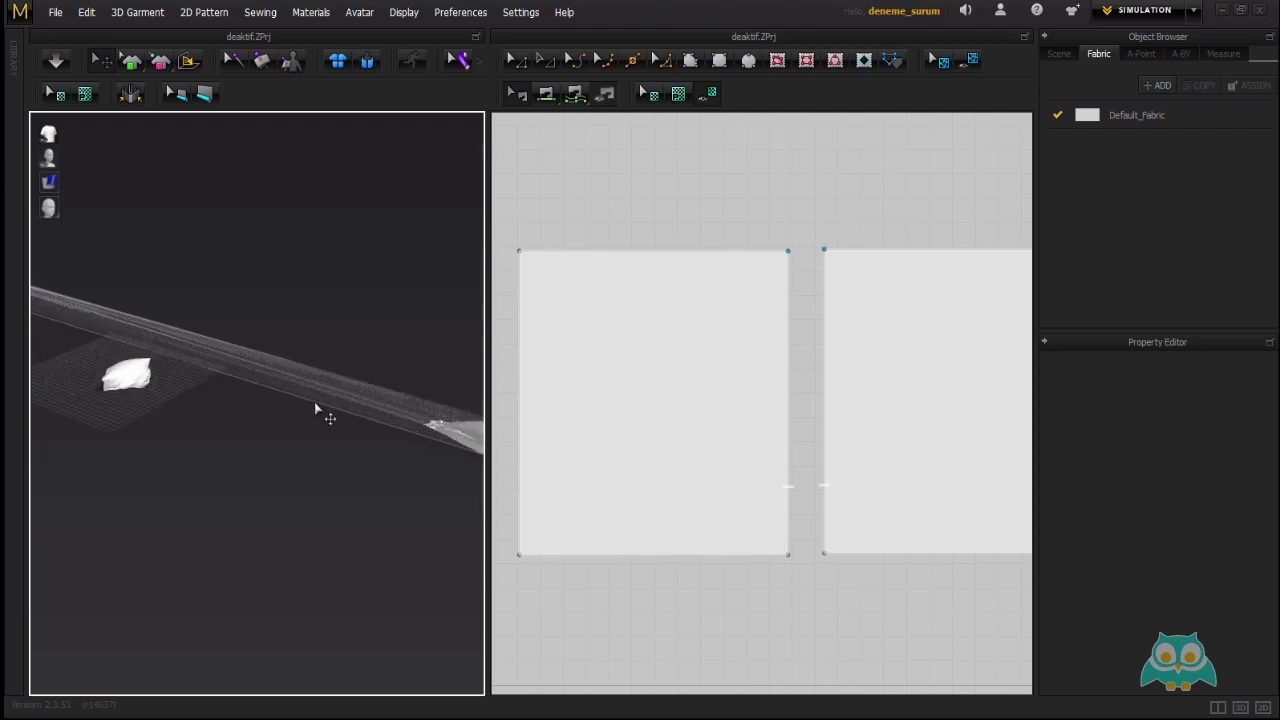
scroll(318, 385, "down", 2)
right_click_drag(318, 390, 298, 386)
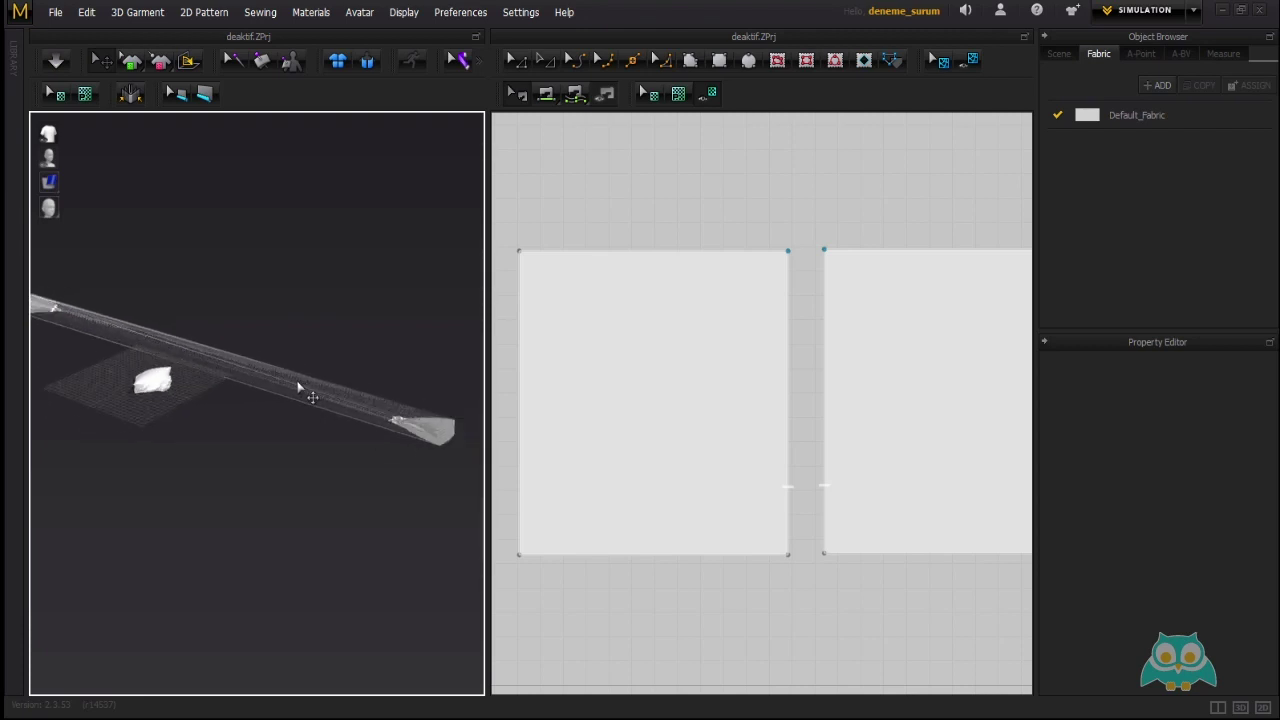
middle_click_drag(146, 381, 318, 410)
scroll(263, 404, "up", 3)
Select and deselect the sewn cushion, and undo the simulation to restore the pattern arrangement.
left_click_drag(250, 368, 254, 278)
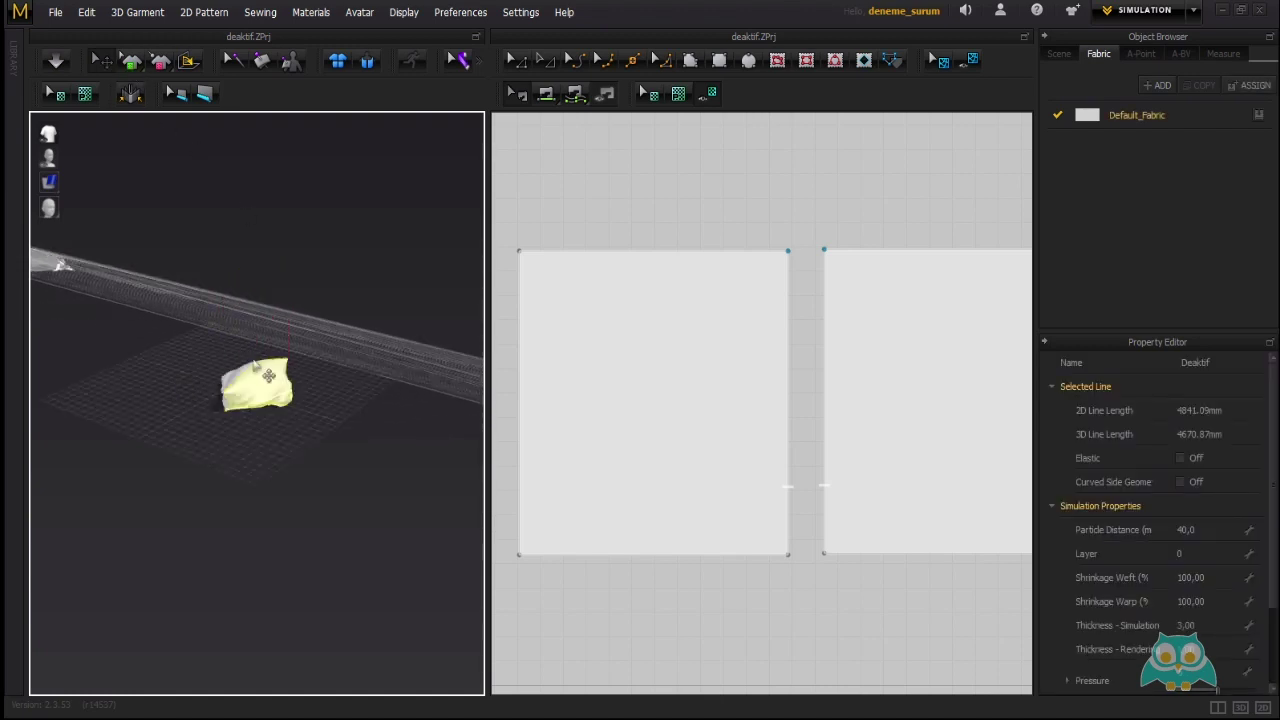
left_click(332, 399)
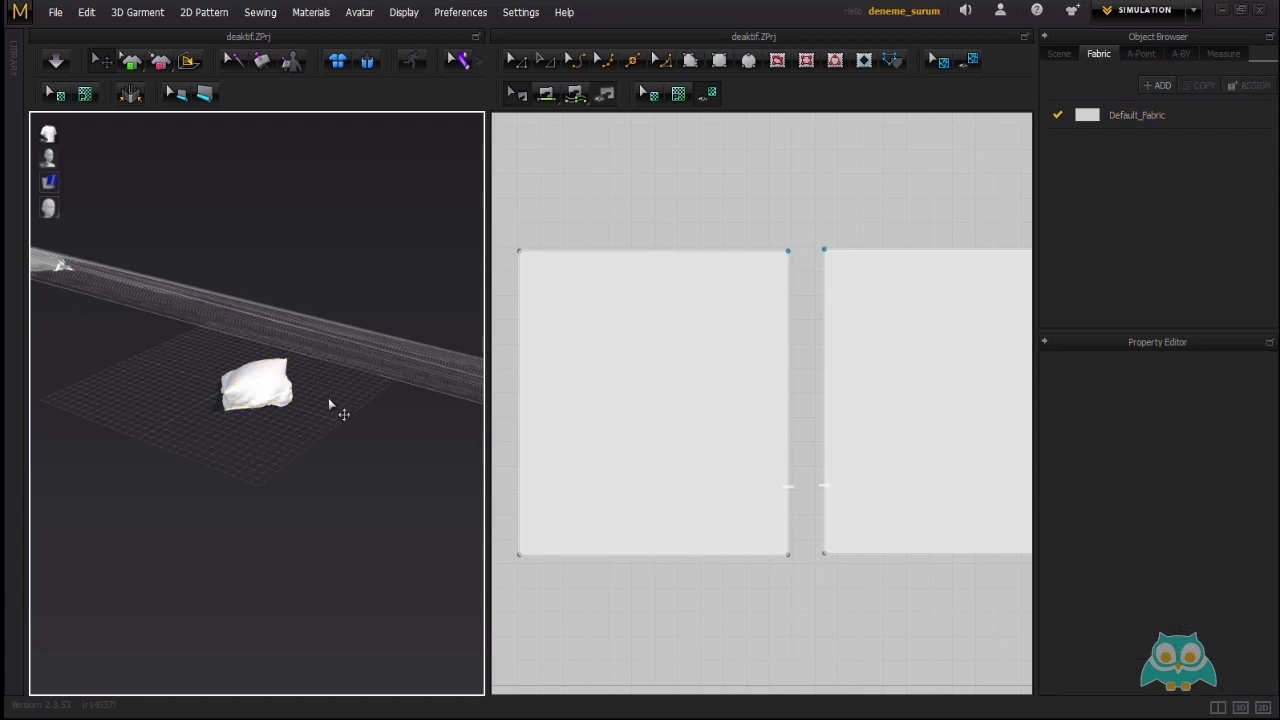
key("ctrl+z")
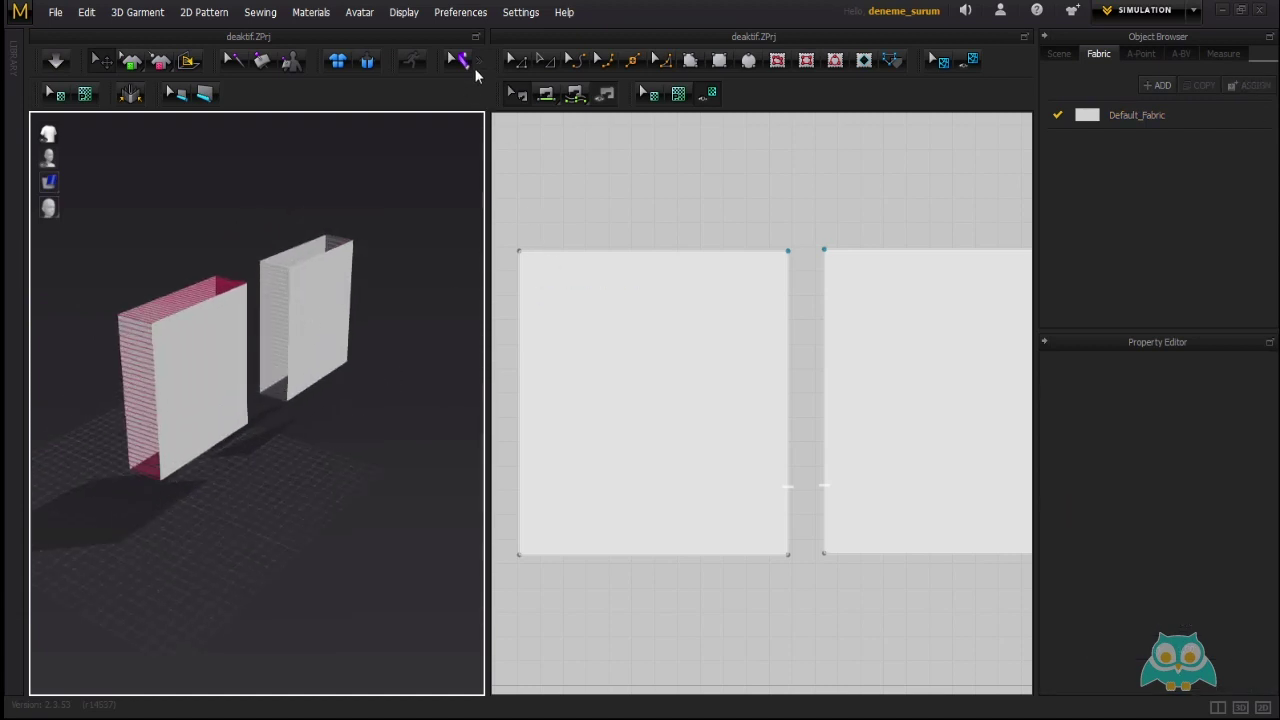
Activate all sewing so the rear pattern pair's deactivated seams are active again.
left_click(254, 17)
left_click(252, 33)
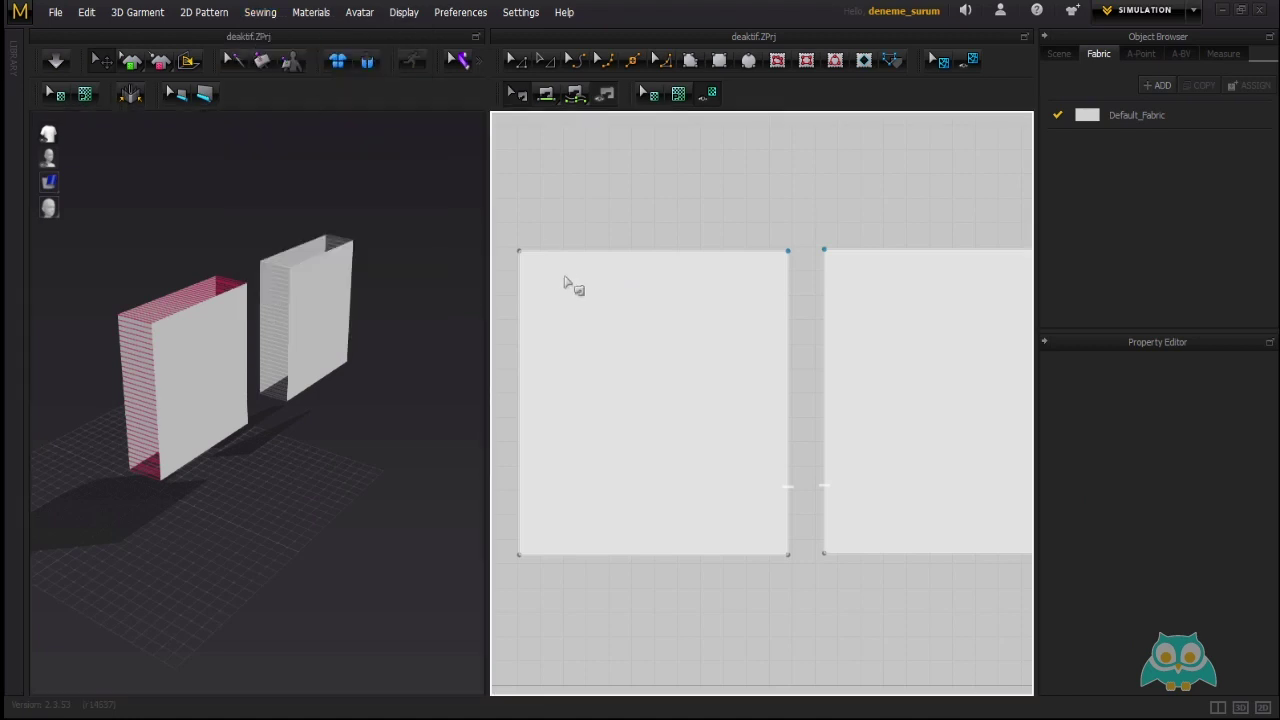
middle_click_drag(572, 283, 594, 288)
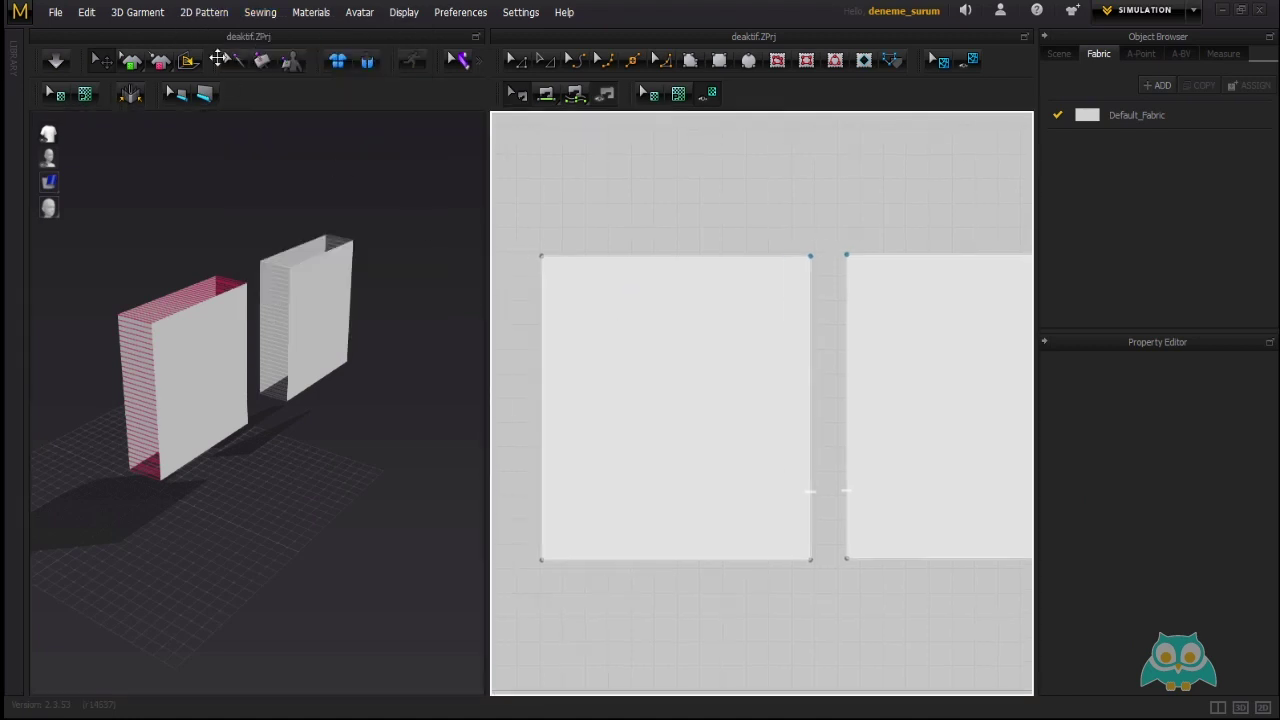
scroll(284, 300, "up", 3)
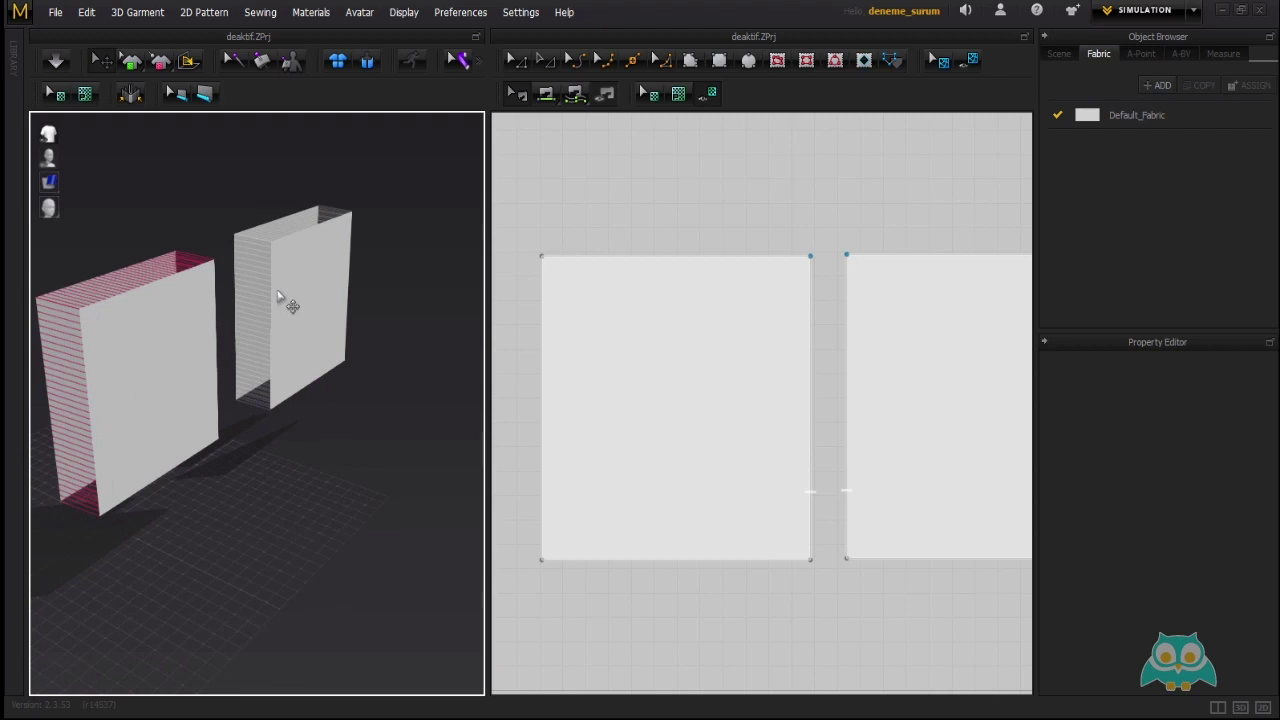
scroll(286, 306, "up", 2)
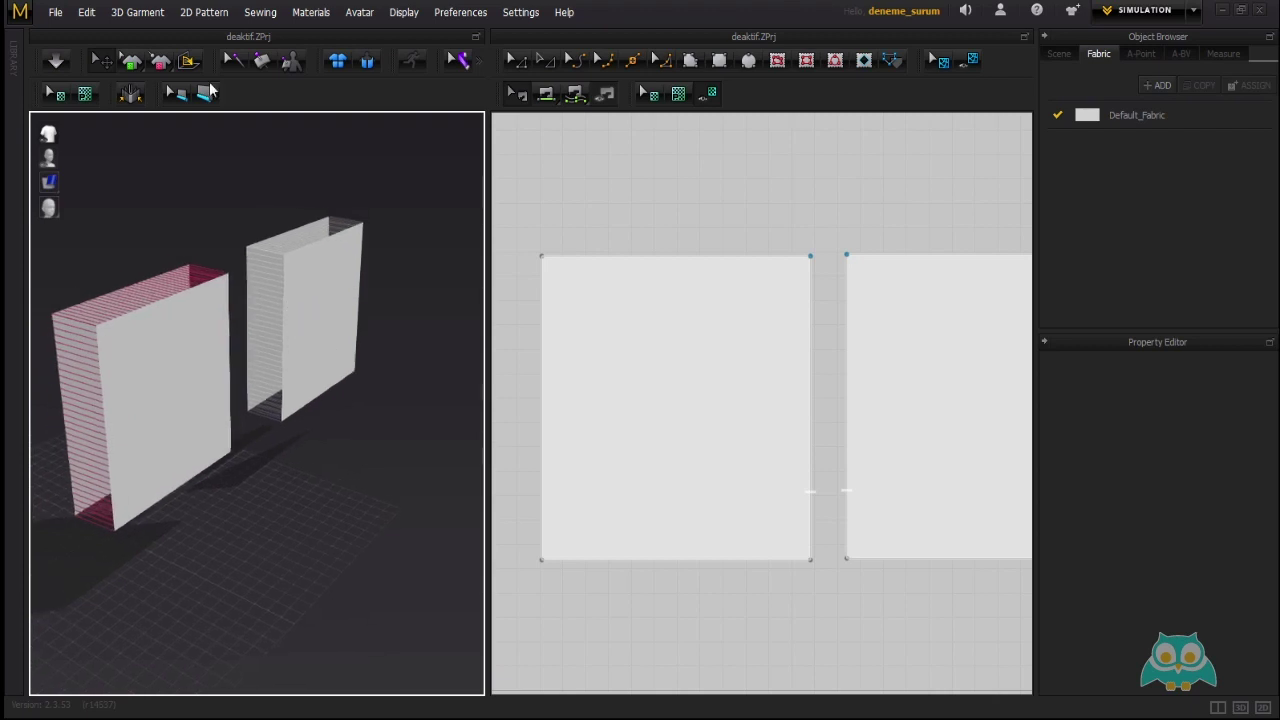
left_click(262, 12)
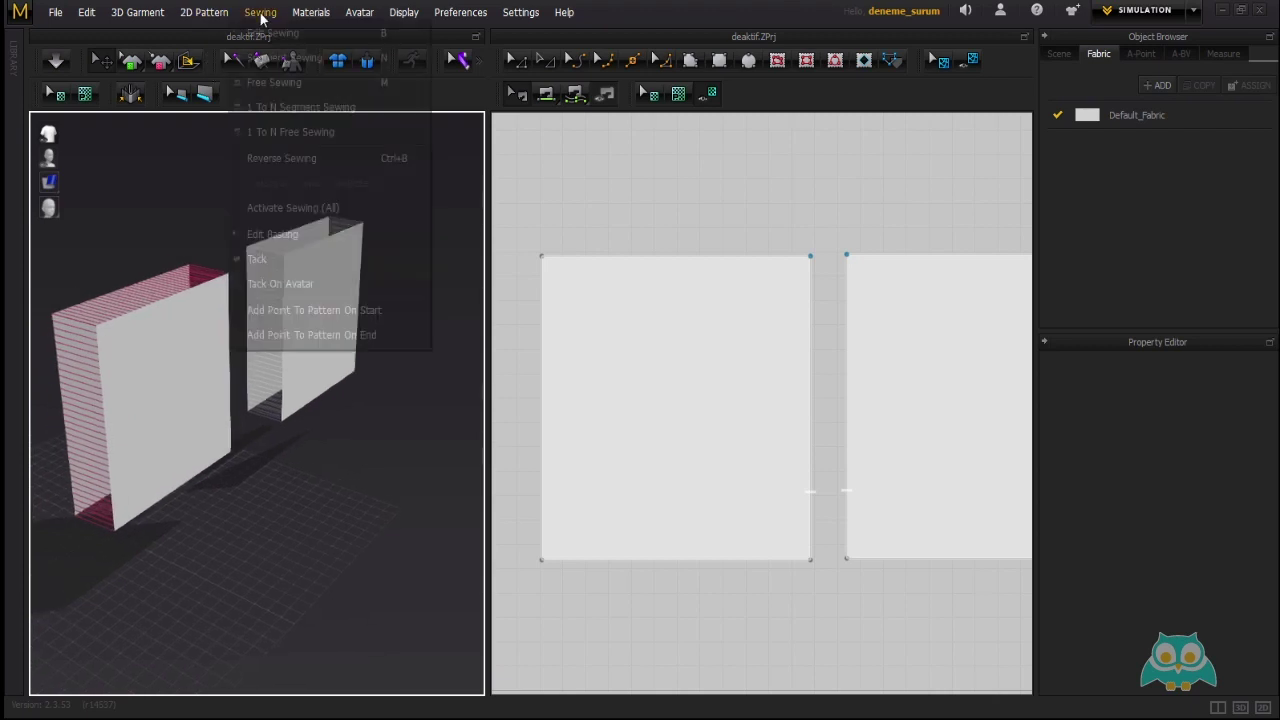
left_click(312, 211)
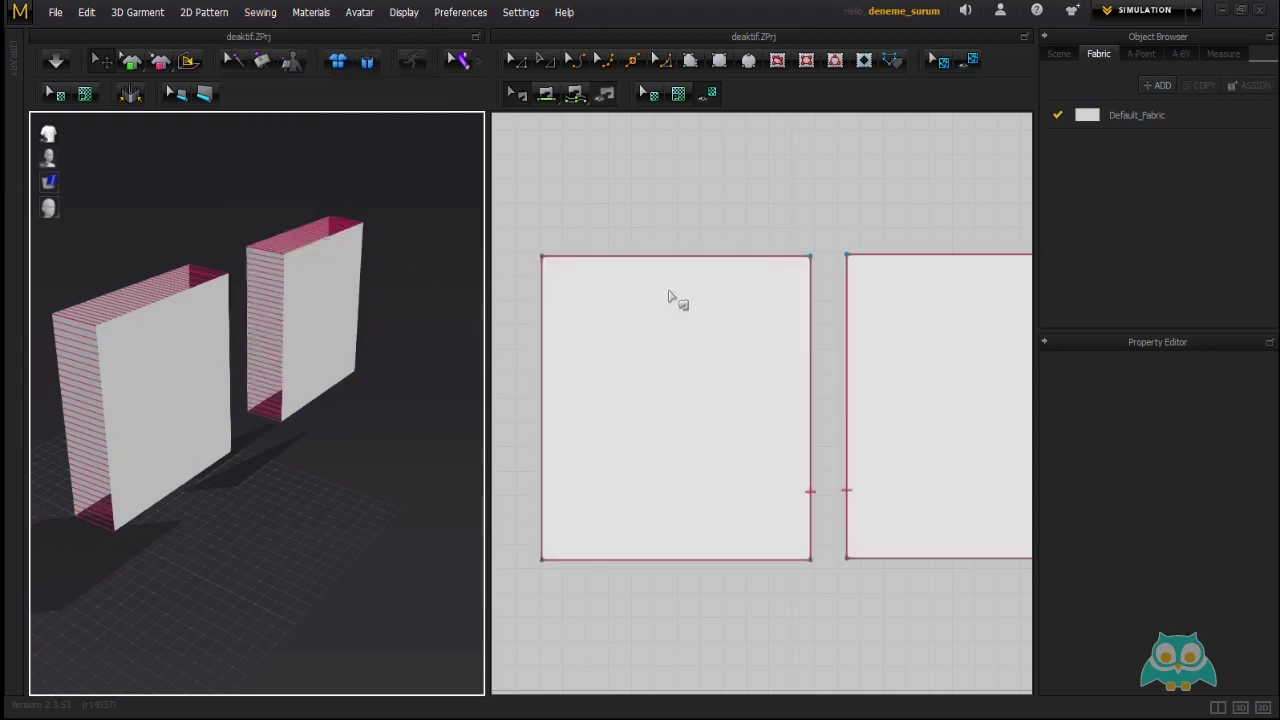
Simulate both pattern pairs with all their sewing active.
right_click_drag(266, 281, 320, 288)
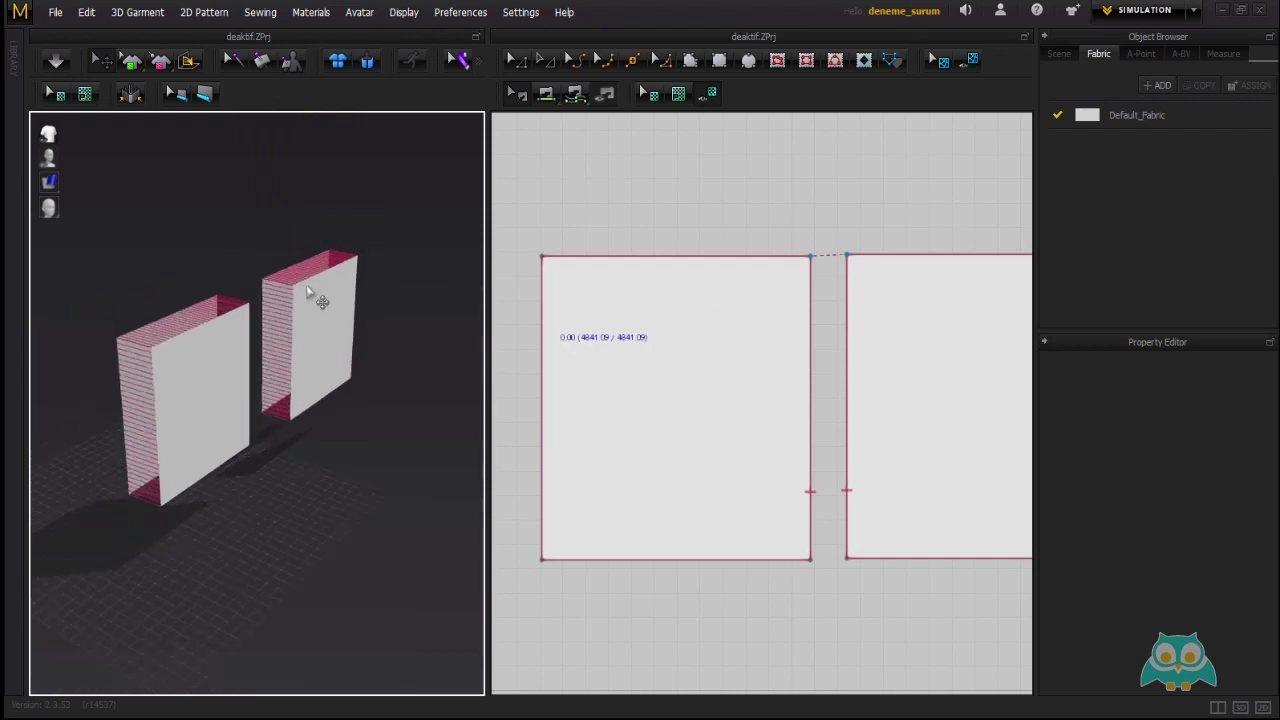
left_click(136, 12)
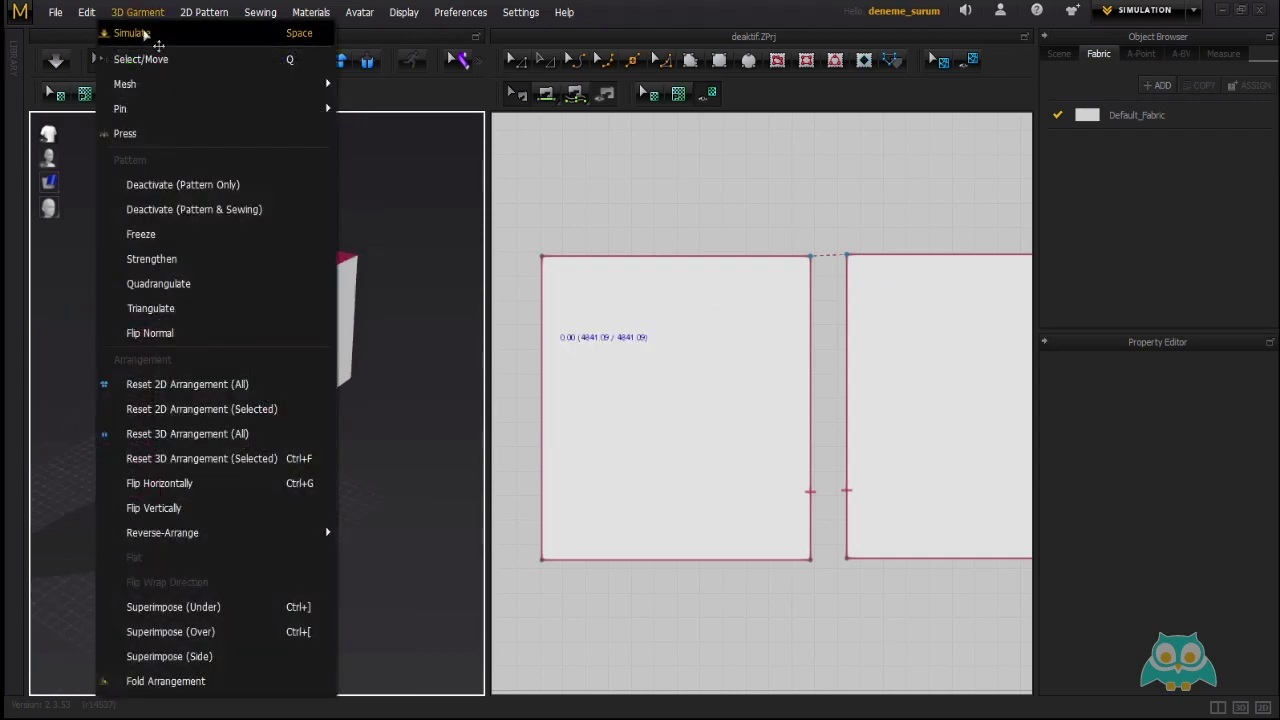
left_click(143, 33)
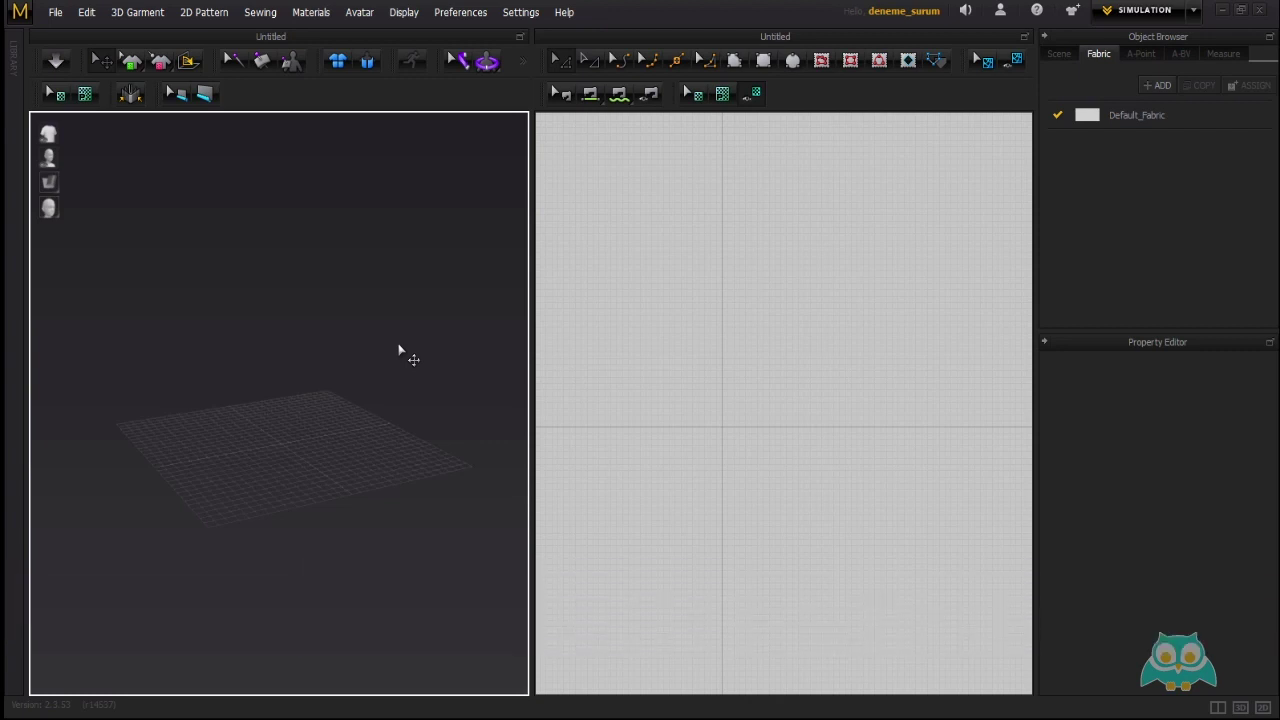
Open the Tack project from the 39-Tack folder, discarding the unsaved untitled project.
left_click(260, 12)
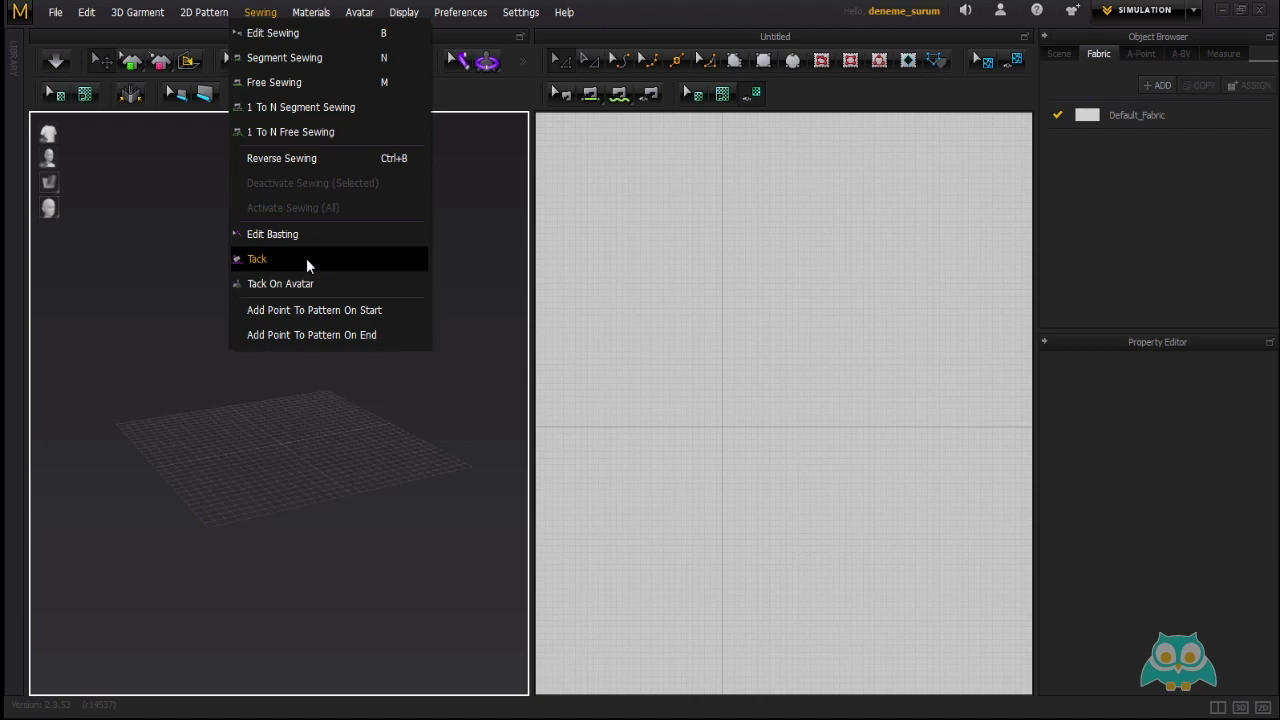
left_click(55, 14)
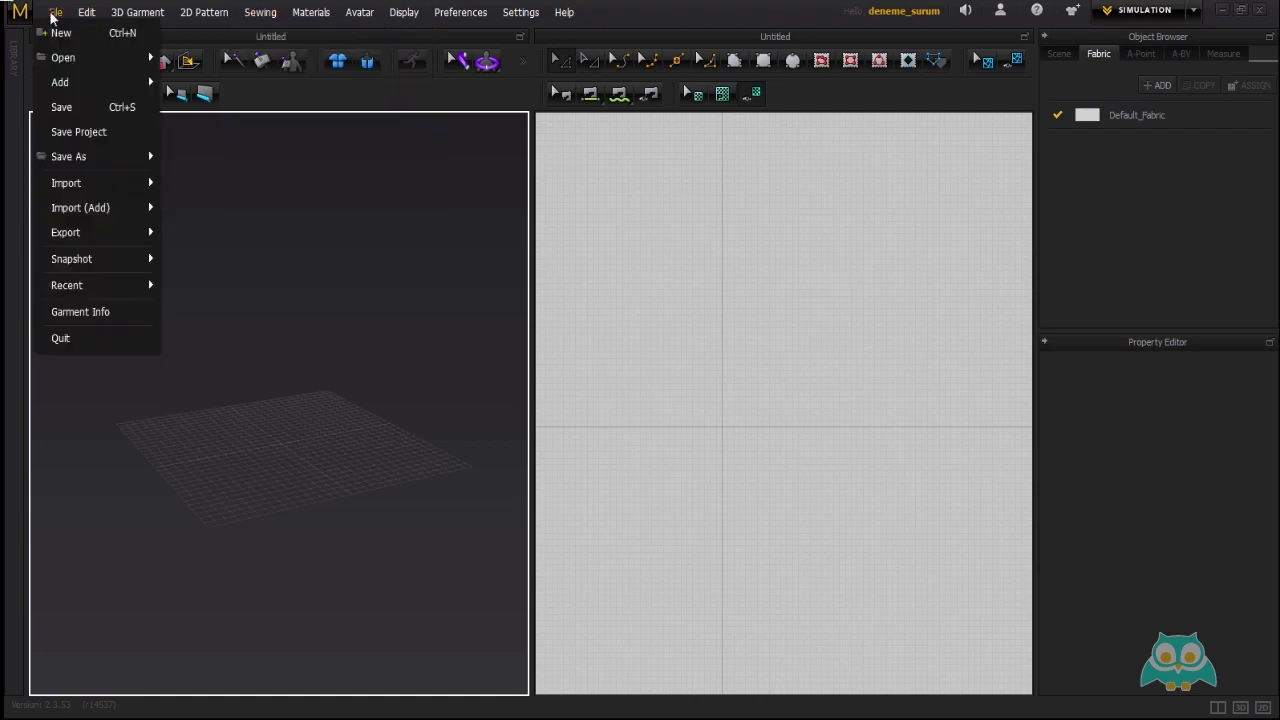
mouse_move(154, 58)
left_click(223, 86)
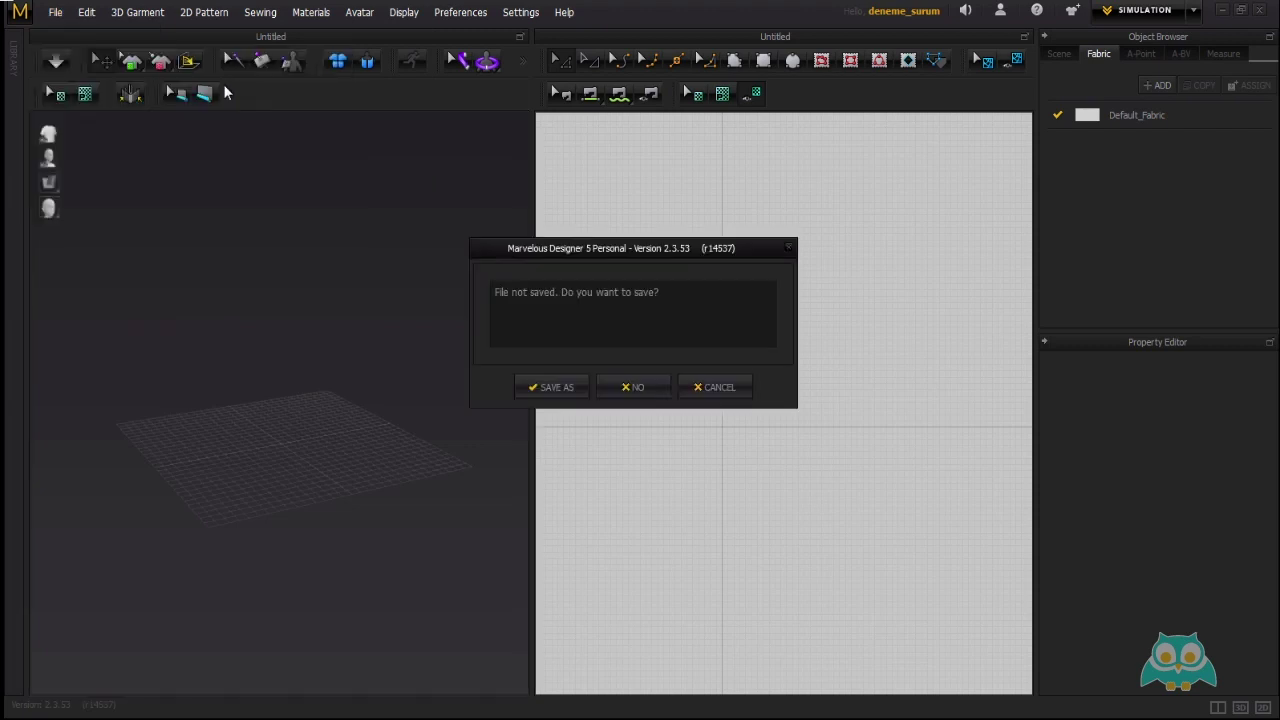
left_click(635, 386)
left_click(338, 36)
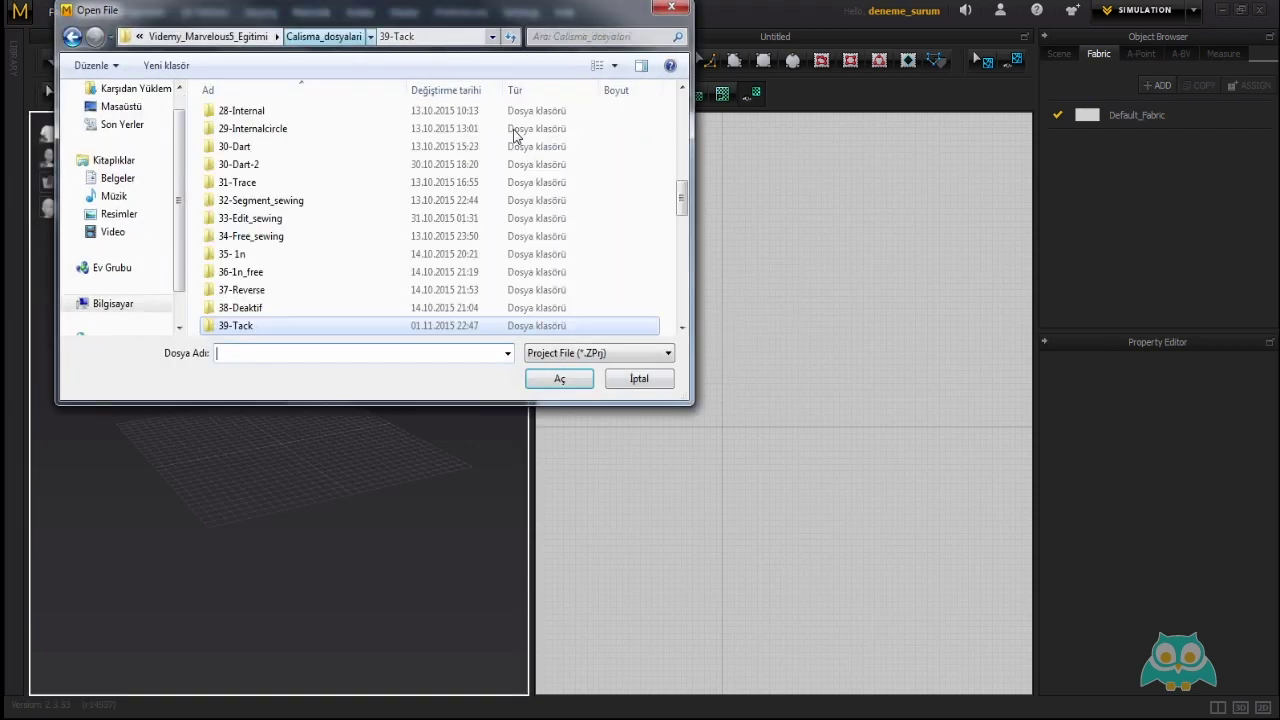
double_click(267, 325)
left_click(229, 115)
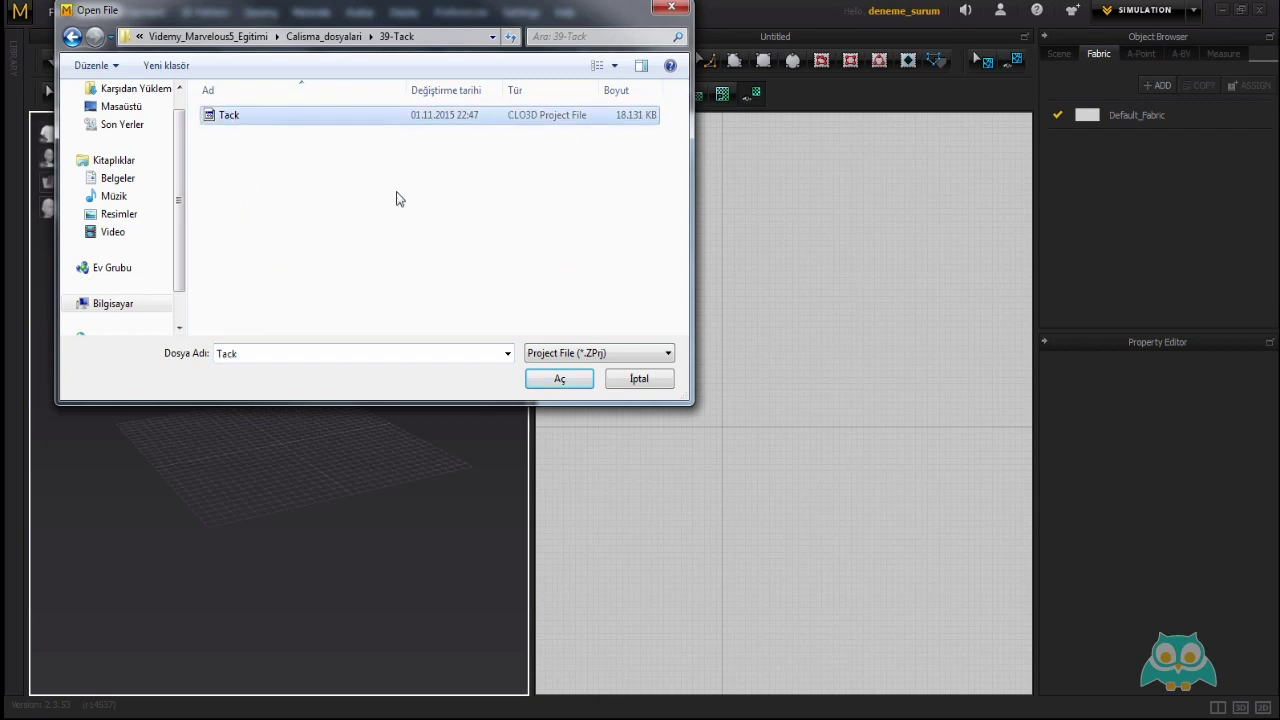
left_click(557, 379)
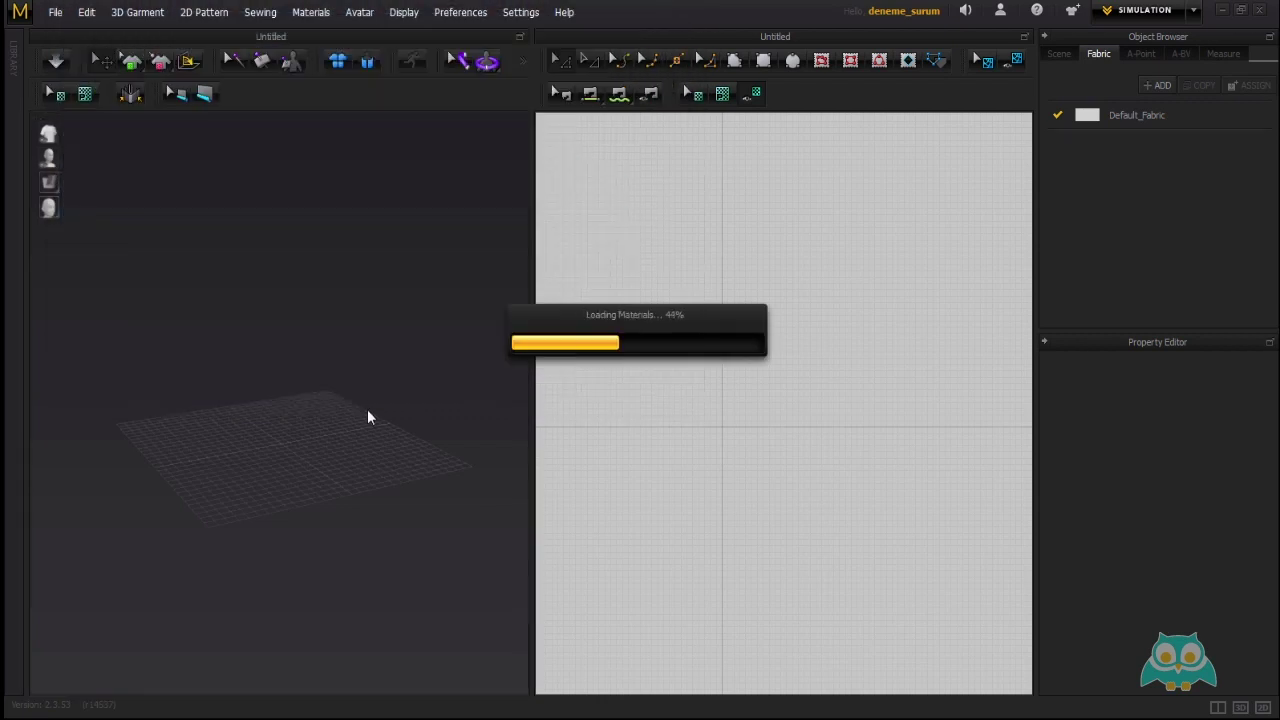
Examine the two rectangular panels beside the avatar, their pinned upper corners and the gap between their facing edges.
right_click_drag(366, 417, 331, 372)
scroll(331, 346, "down", 1)
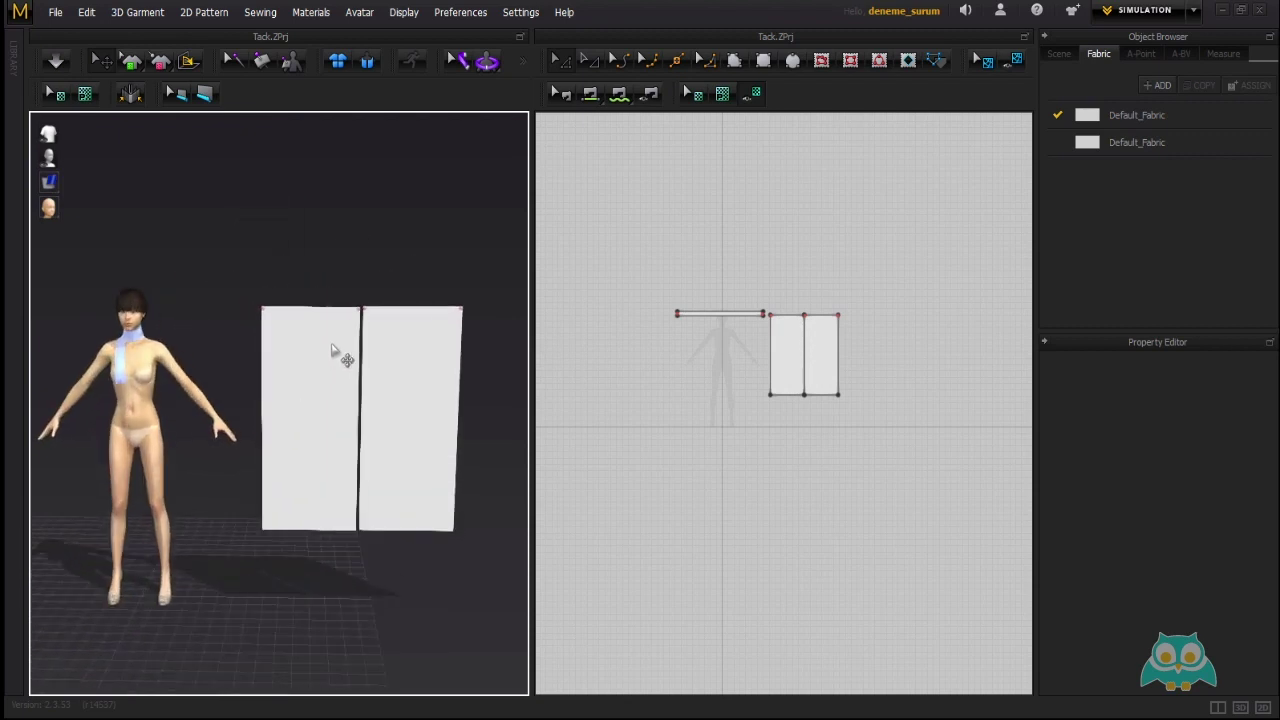
scroll(378, 346, "up", 4)
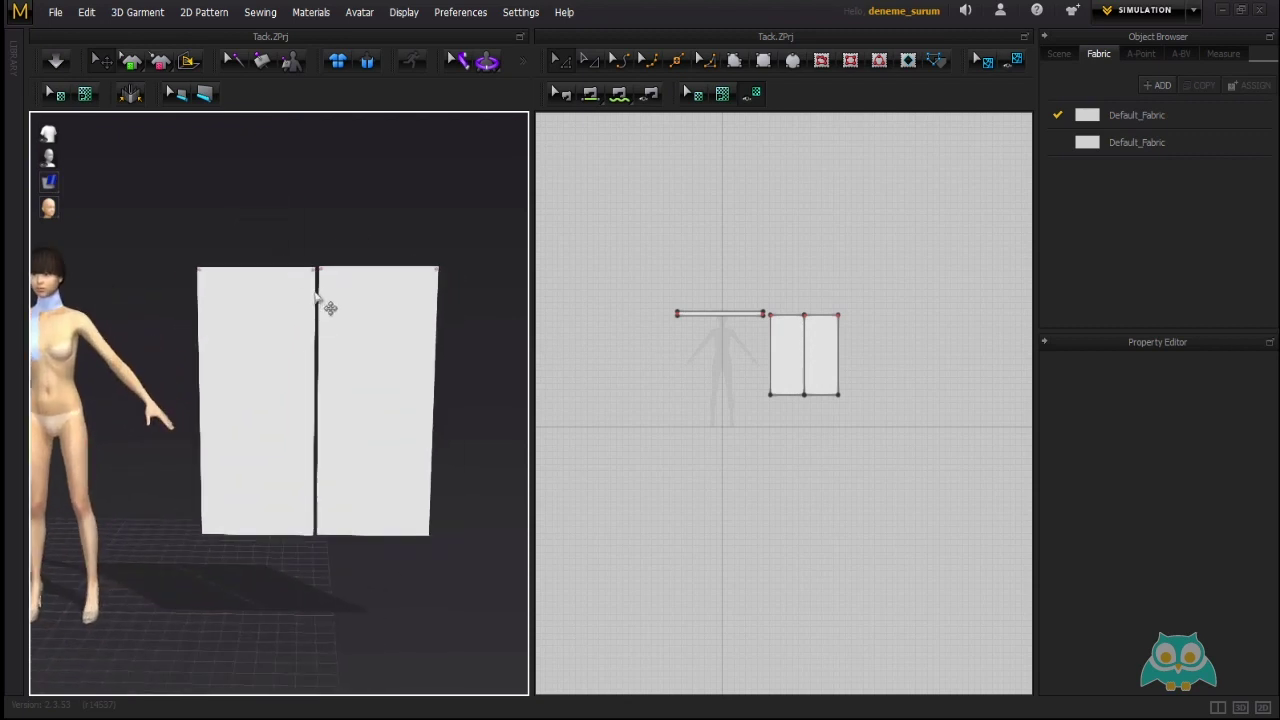
scroll(326, 250, "up", 2)
middle_click_drag(321, 234, 276, 286)
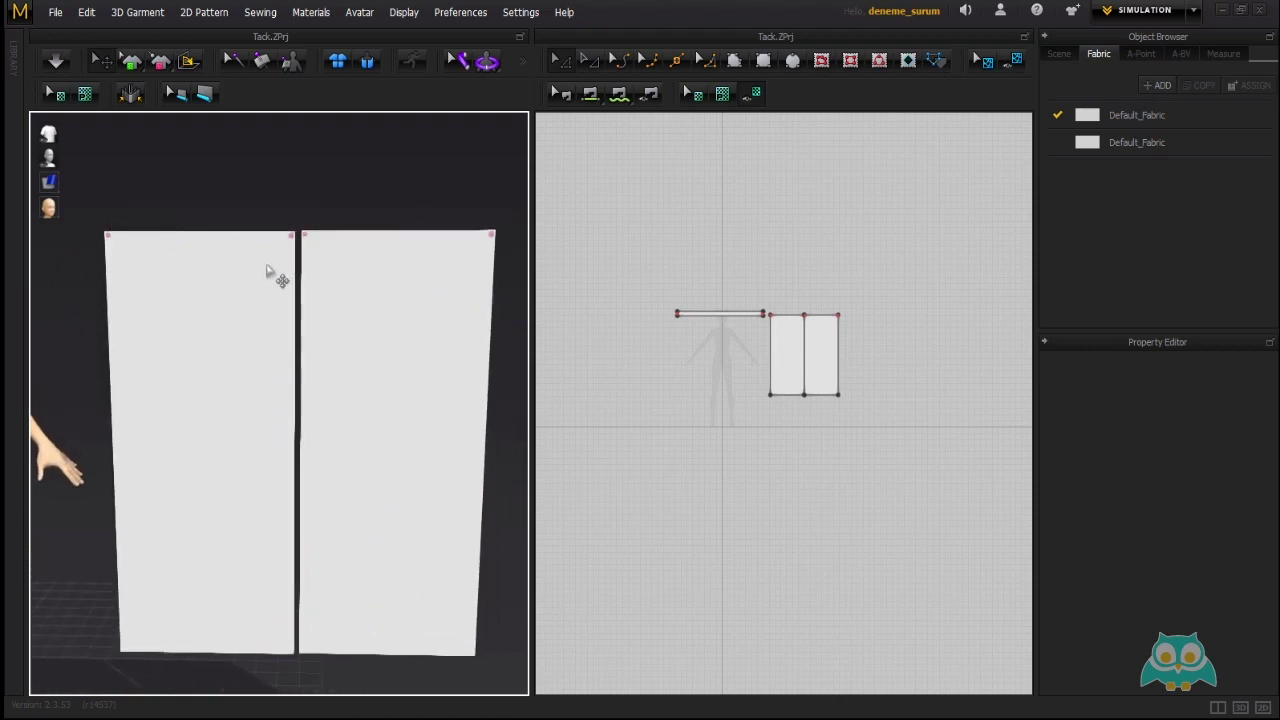
middle_click_drag(302, 257, 265, 236)
scroll(267, 200, "up", 2)
scroll(277, 230, "up", 4)
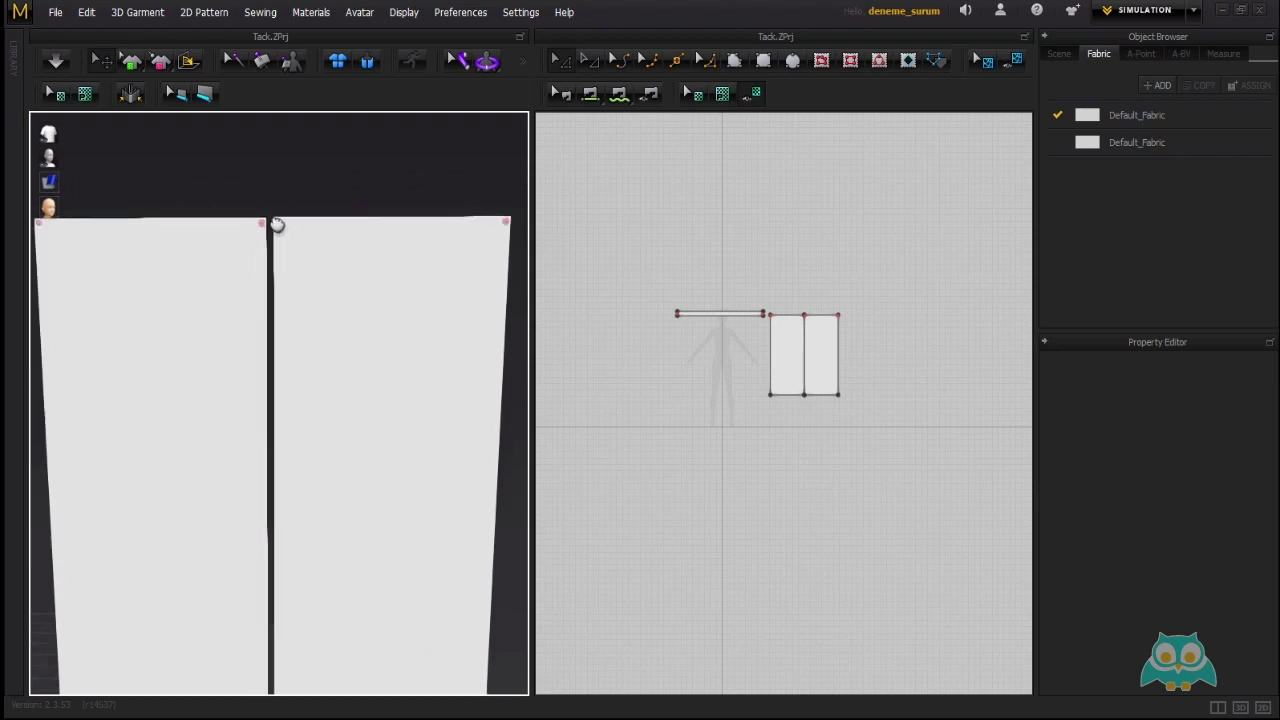
middle_click_drag(263, 191, 250, 234)
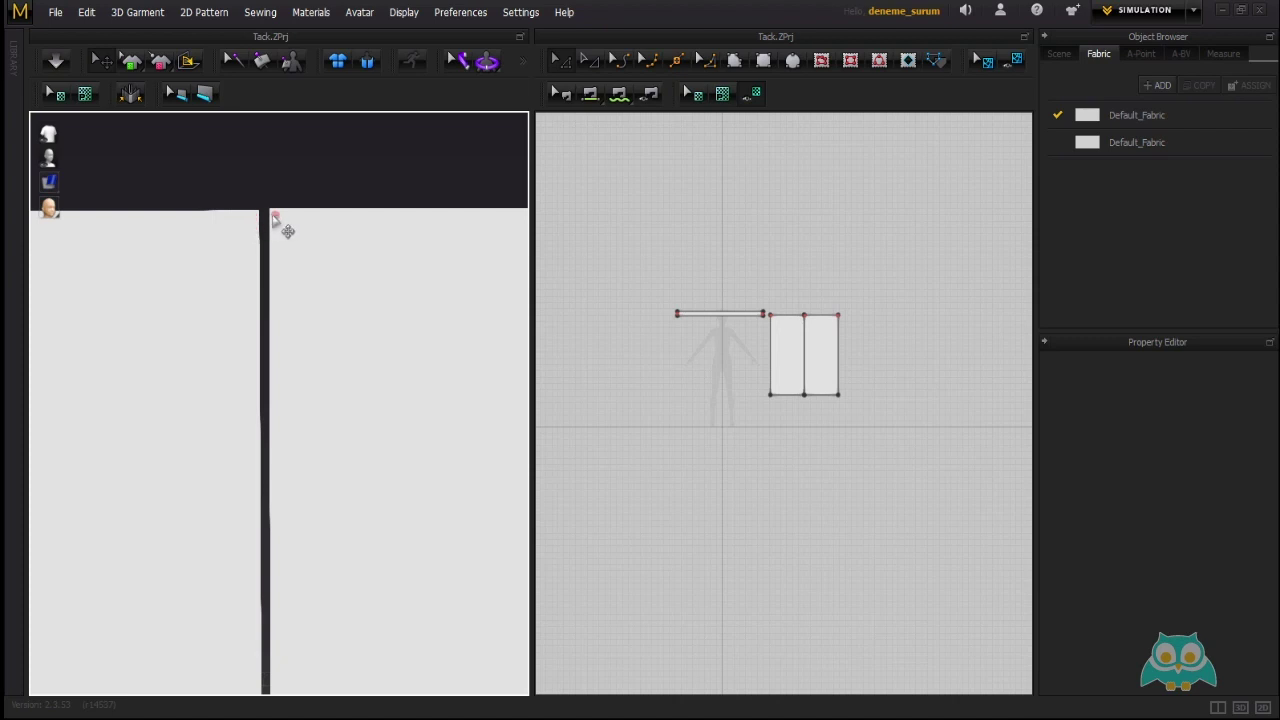
scroll(272, 228, "down", 5)
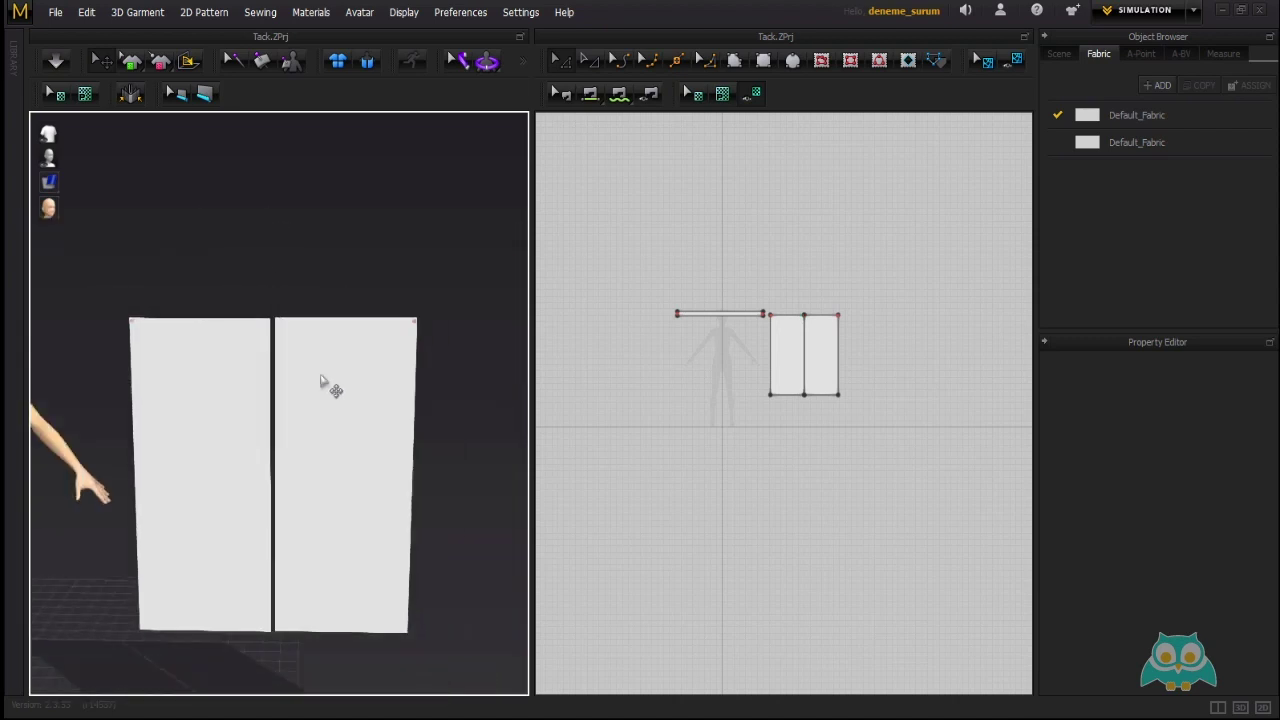
middle_click_drag(323, 380, 340, 303)
right_click_drag(217, 276, 338, 277)
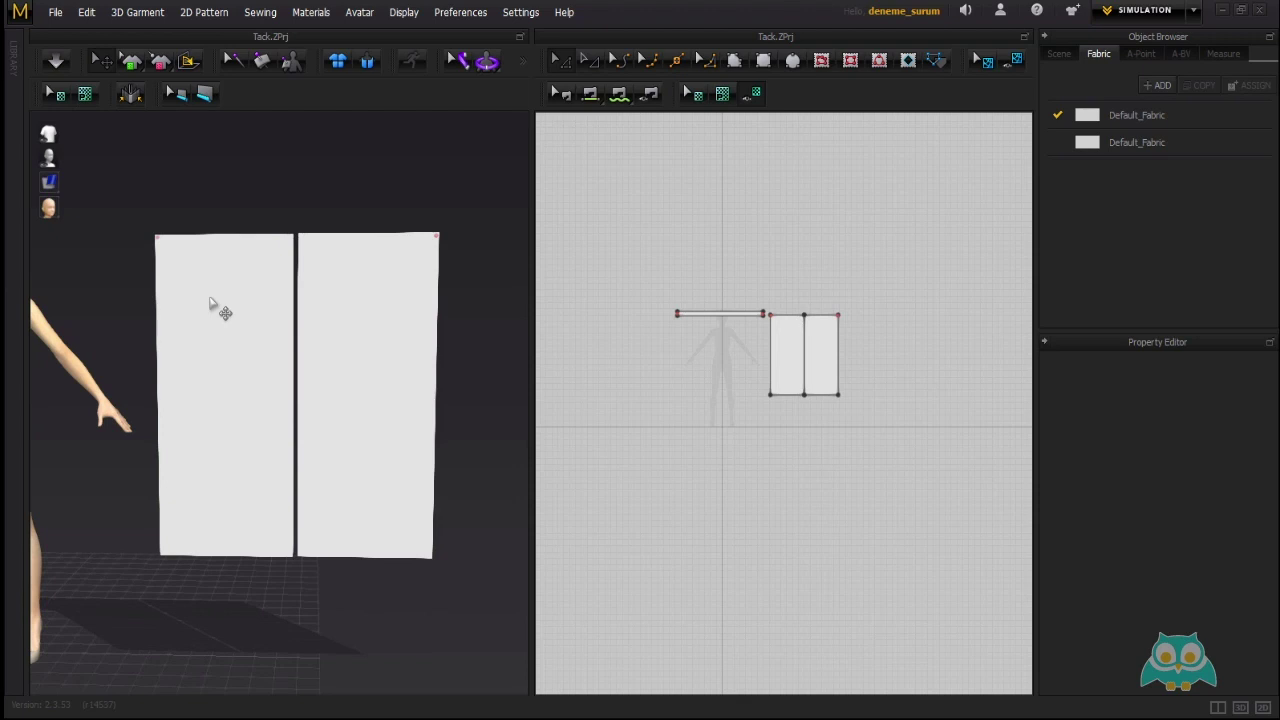
middle_click_drag(297, 251, 261, 237)
scroll(287, 244, "up", 2)
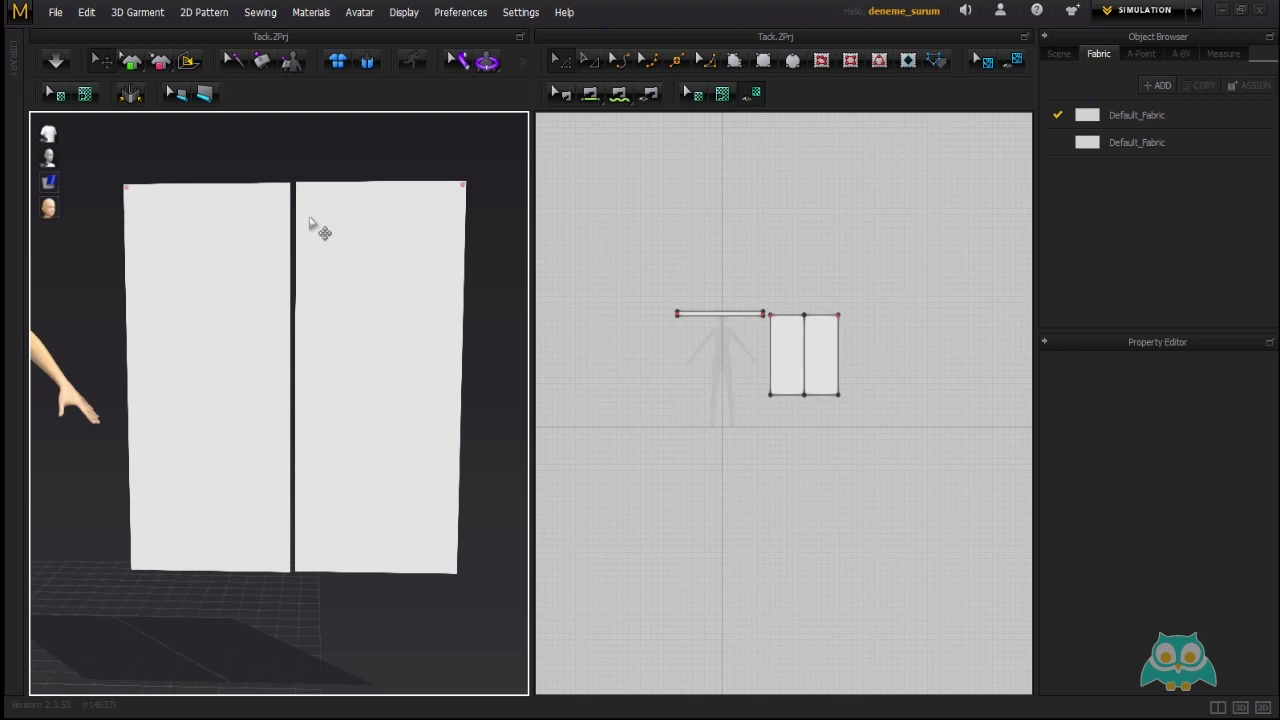
middle_click_drag(290, 230, 300, 235)
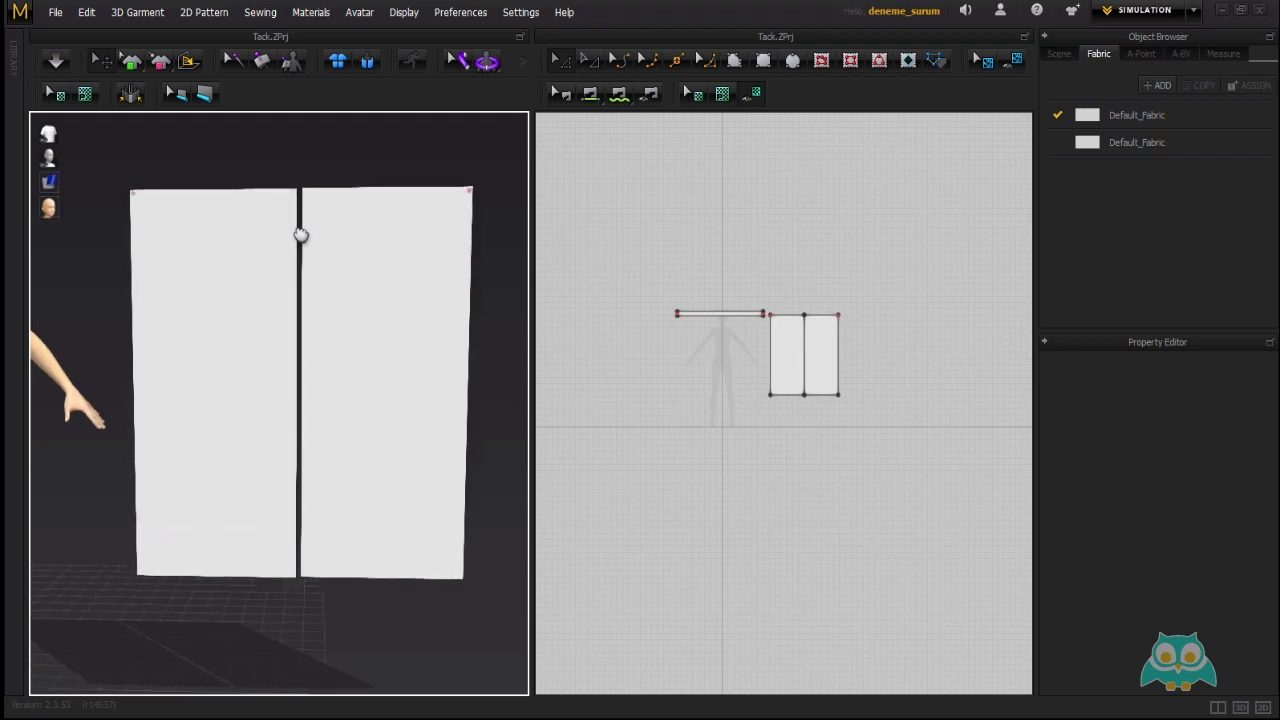
Start the Tack tool and show only the 3D garment window.
left_click(264, 12)
left_click(268, 261)
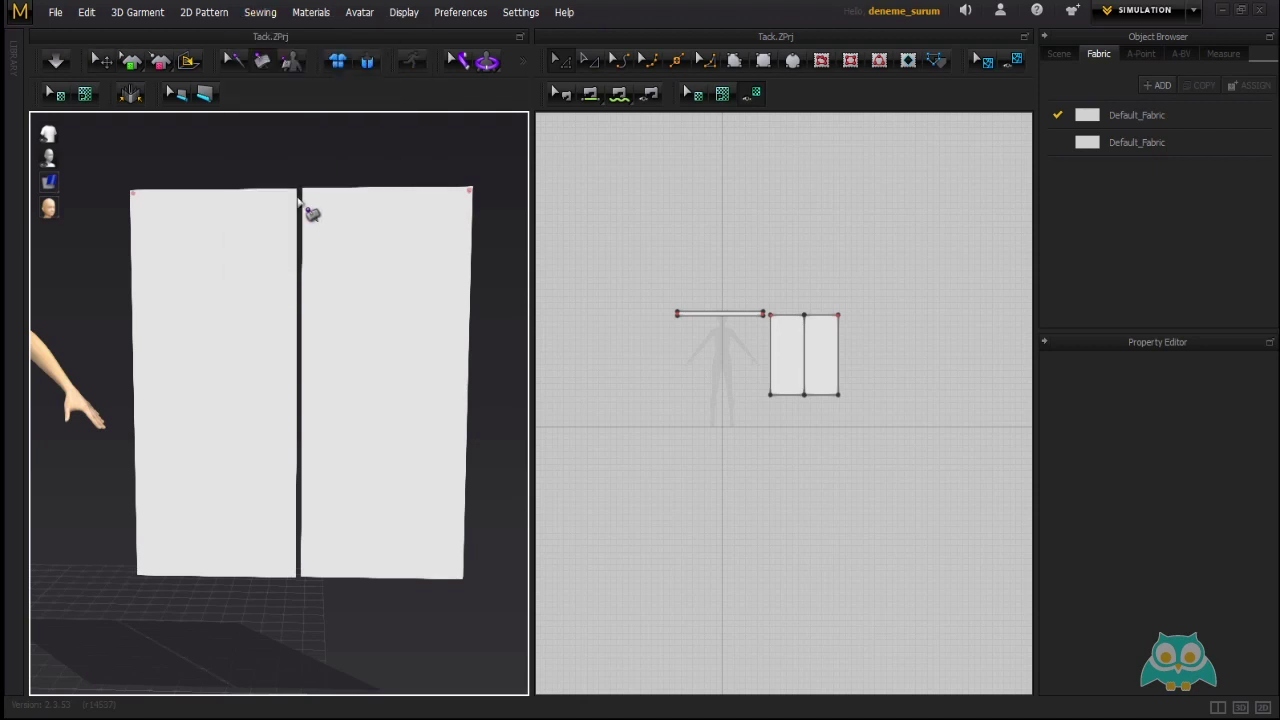
middle_click_drag(308, 198, 293, 241)
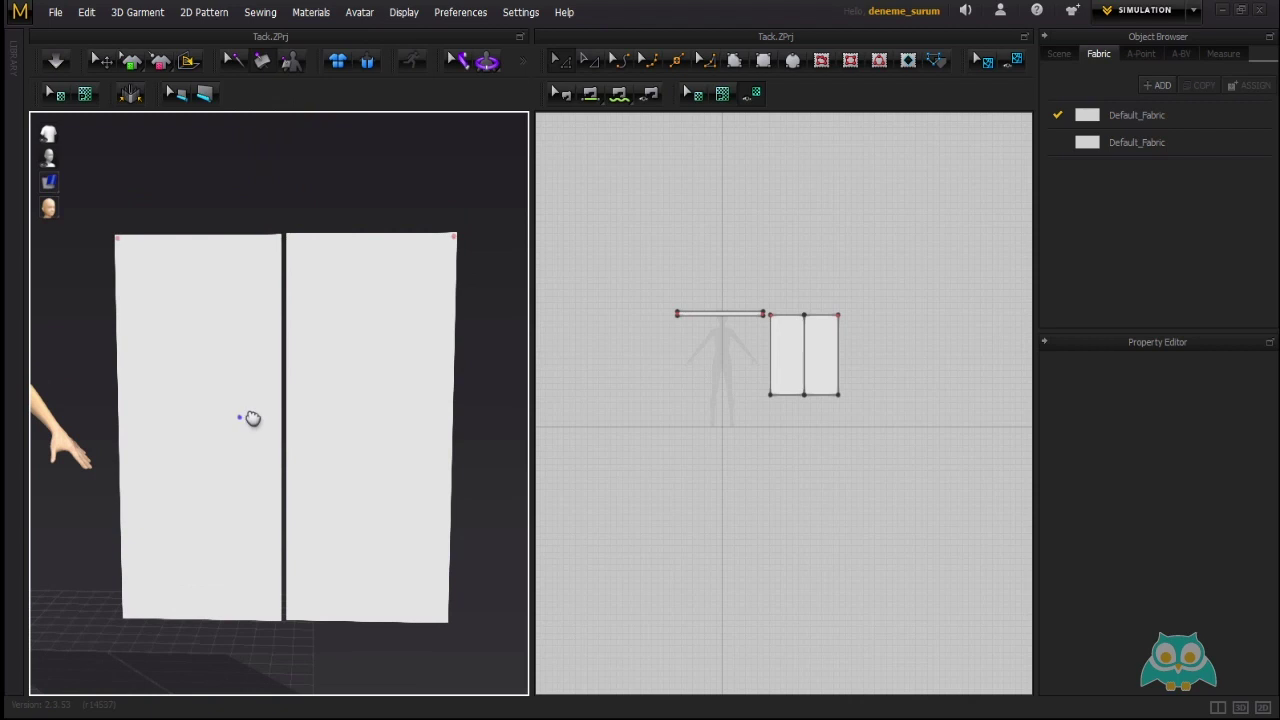
middle_click_drag(242, 412, 245, 392)
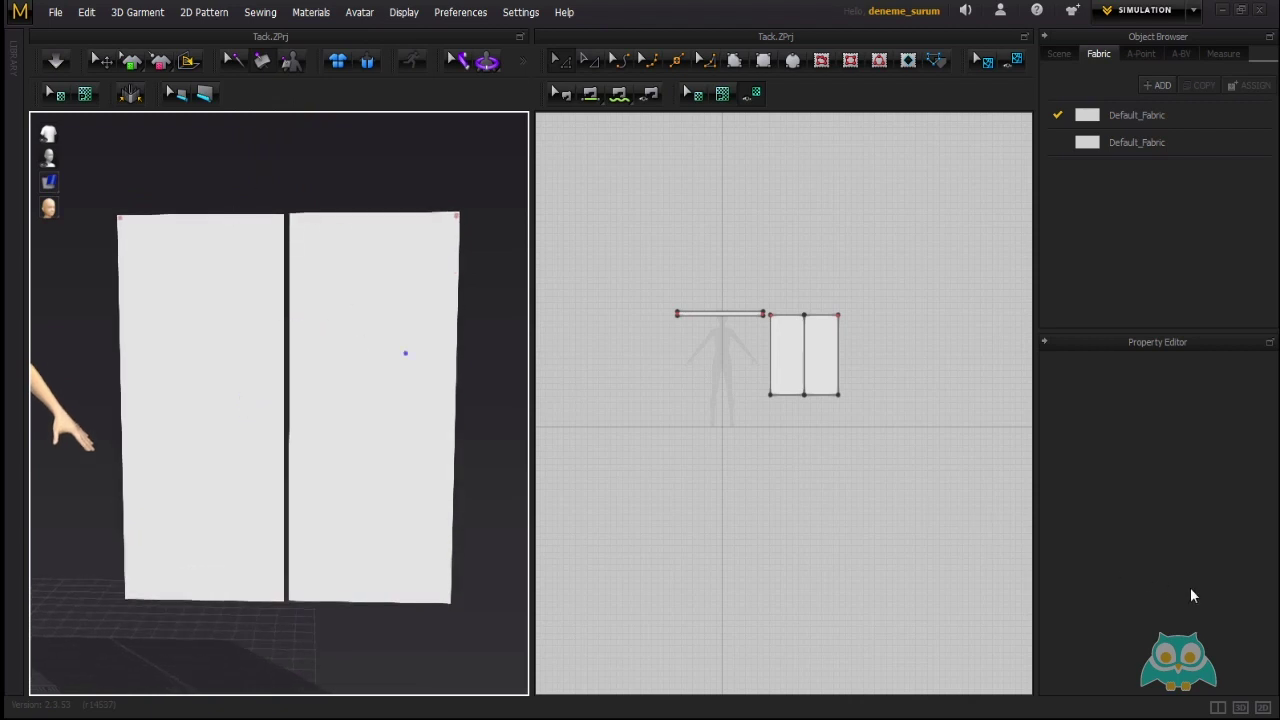
left_click(1241, 707)
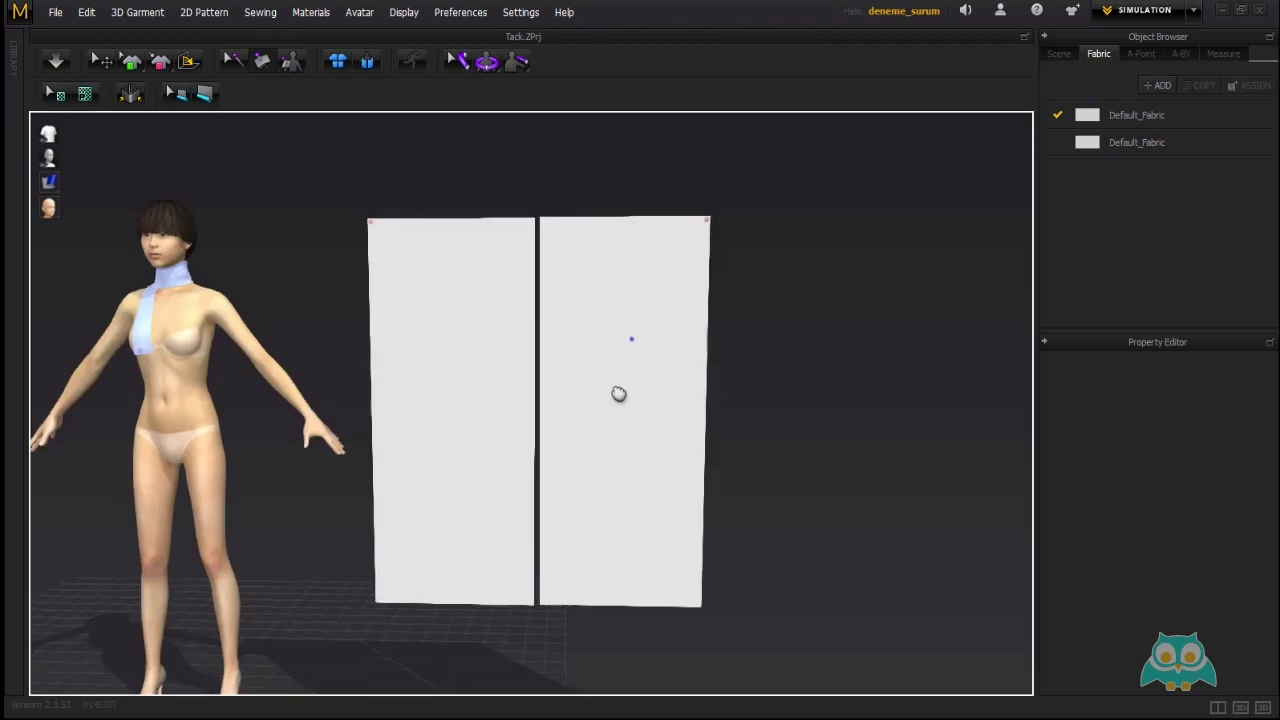
Tack the two panels together at their facing upper inner corners.
right_click_drag(617, 391, 579, 346)
scroll(529, 249, "up", 2)
scroll(497, 240, "up", 4)
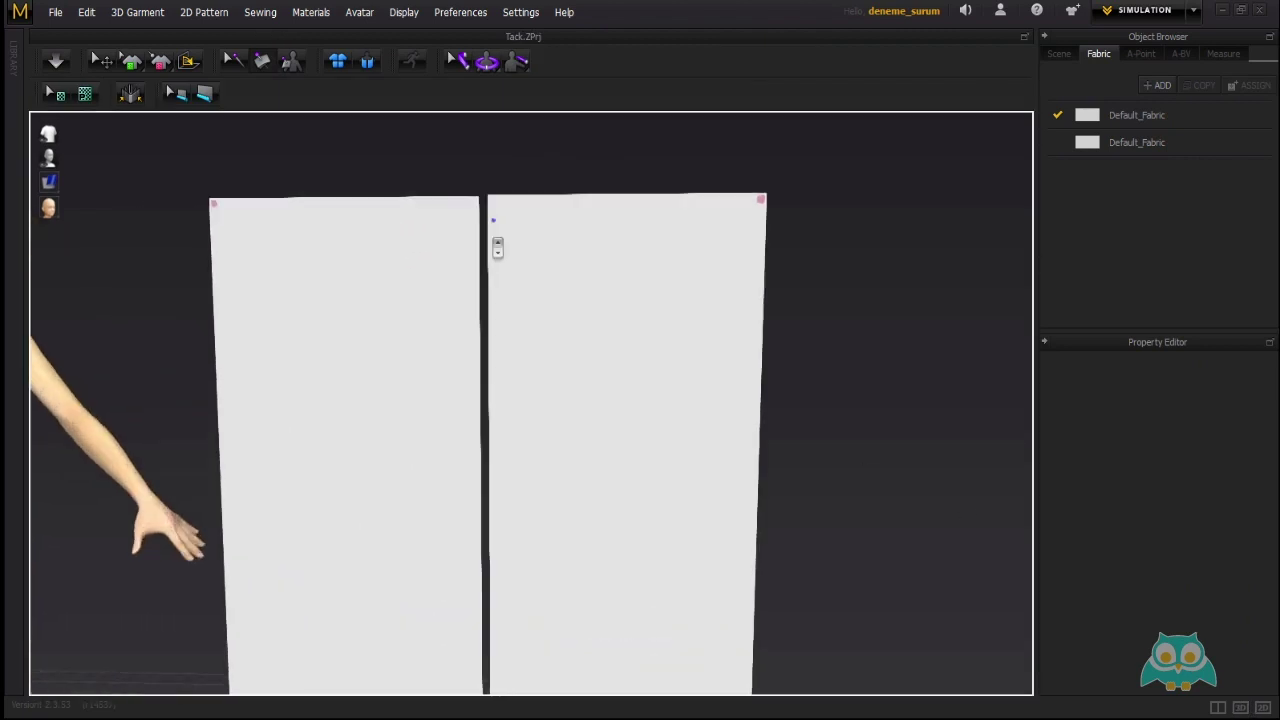
scroll(470, 280, "up", 2)
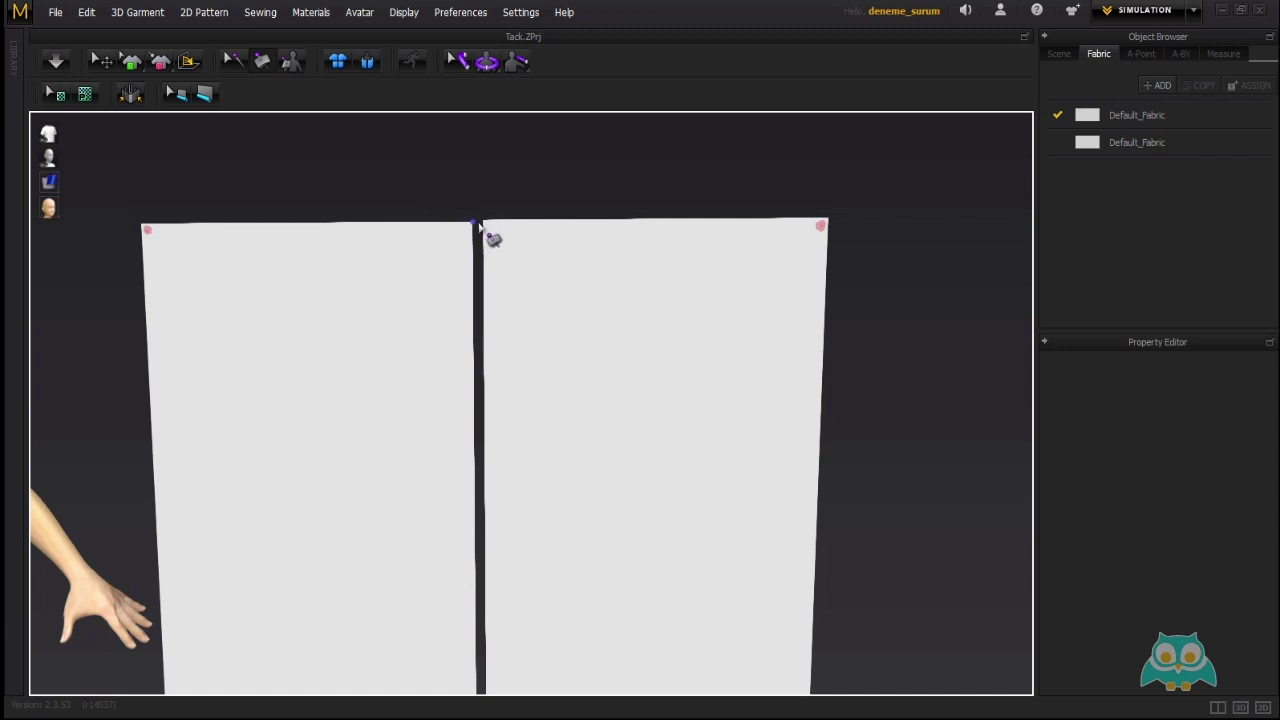
left_click(451, 229)
left_click(541, 279)
left_click(540, 249)
left_click(482, 226)
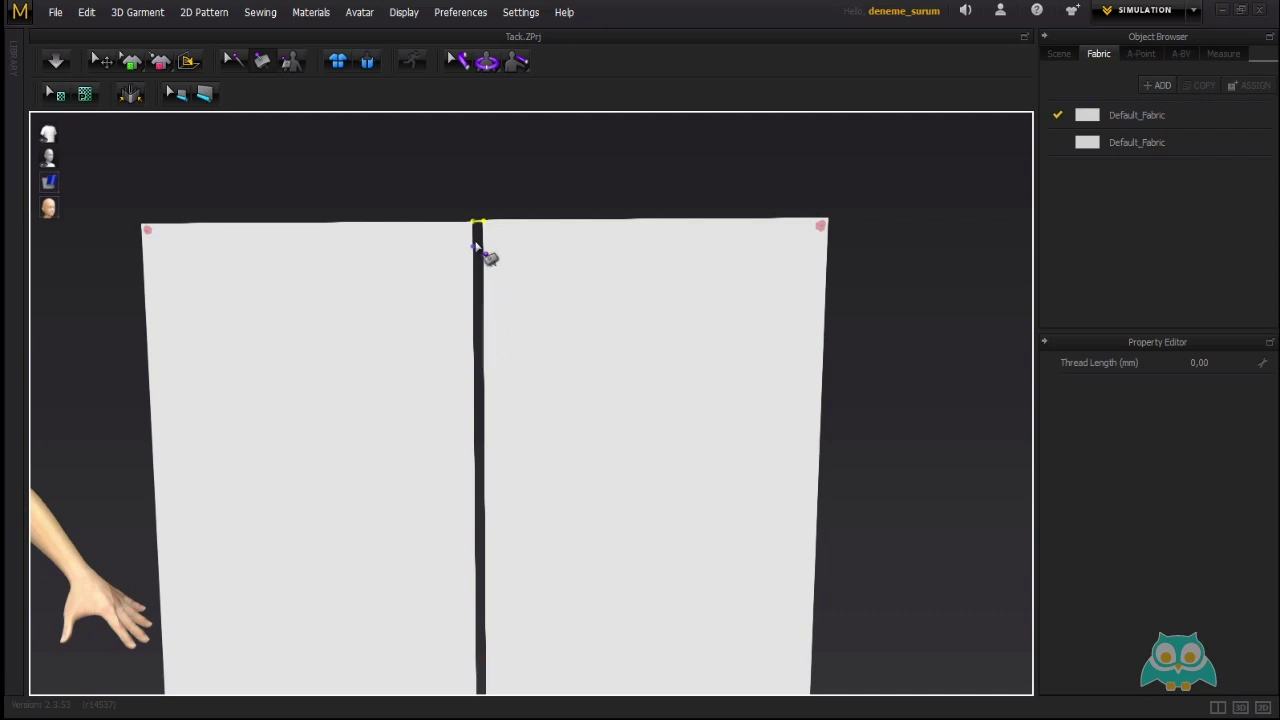
Add several tacks between the panels' facing edges, working down from the upper corner tack.
scroll(467, 230, "up", 1)
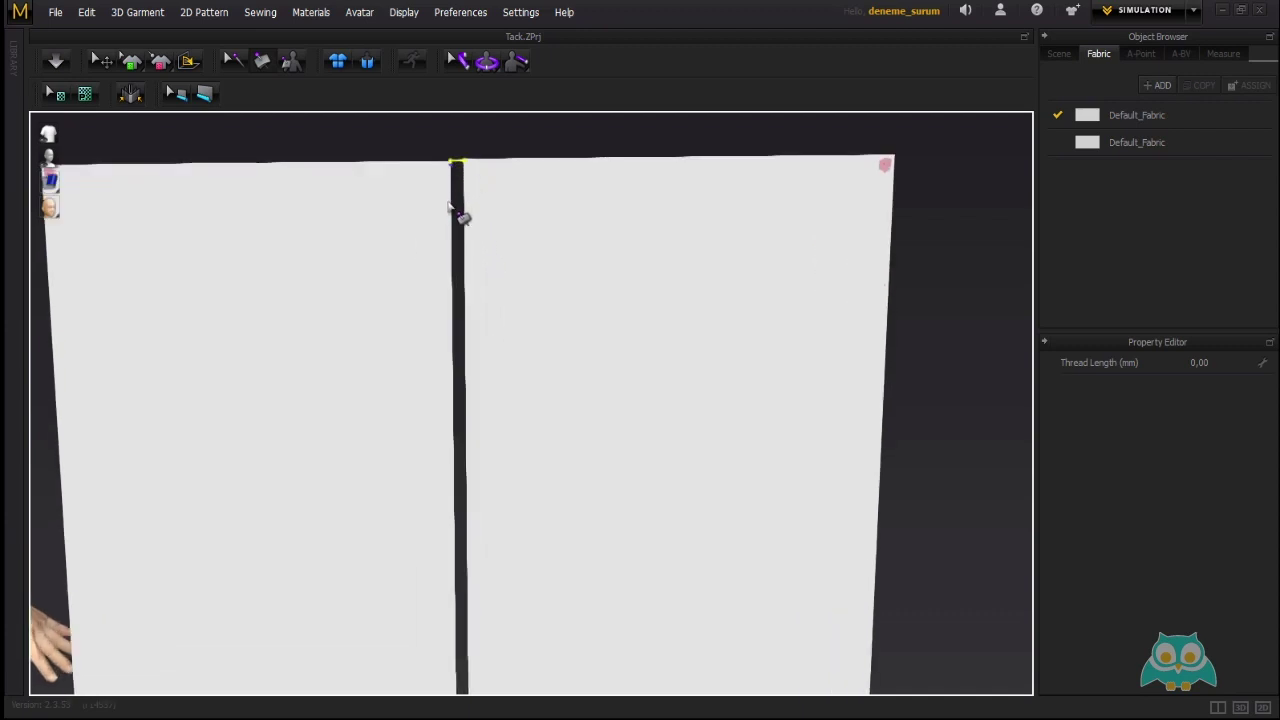
left_click(450, 207)
left_click(466, 209)
scroll(470, 260, "up", 2)
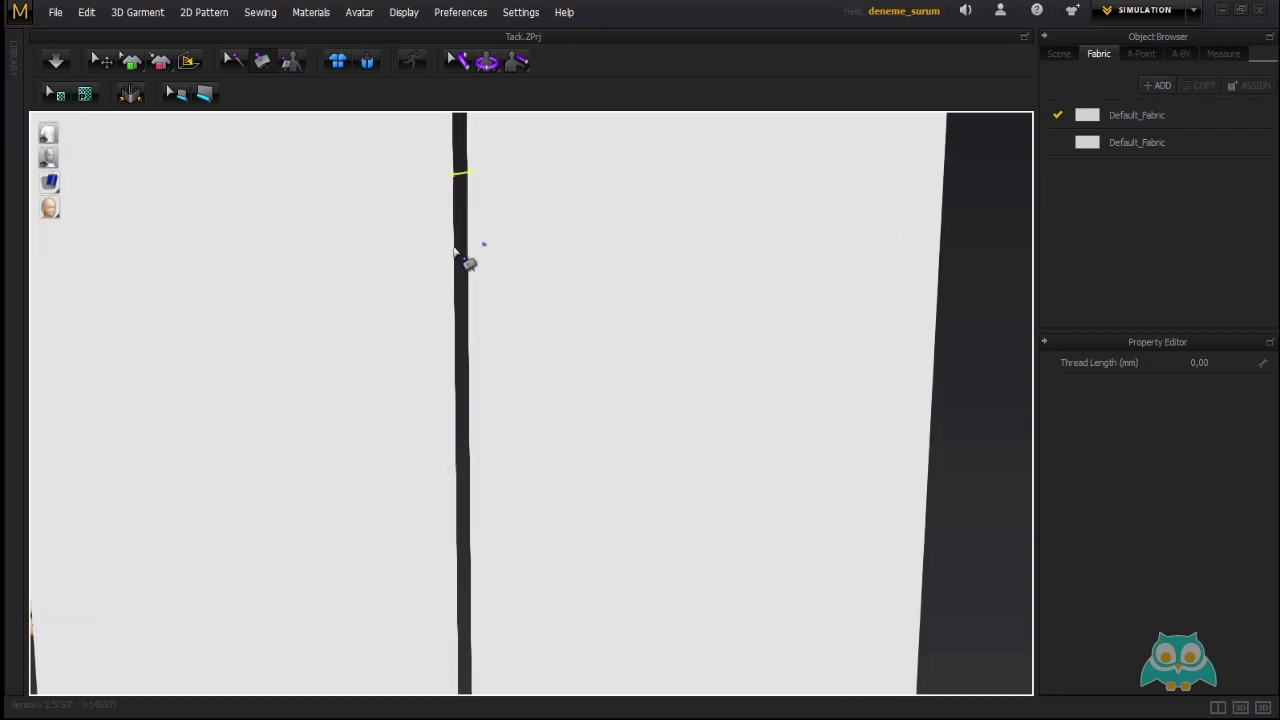
left_click(464, 246)
left_click(453, 303)
left_click(466, 304)
left_click(453, 382)
left_click(467, 381)
Add more tacks joining the two panels' facing edges along the middle stretch of the gap.
scroll(491, 440, "up", 1)
middle_click_drag(491, 440, 487, 155)
left_click(450, 237)
left_click(467, 239)
left_click(464, 218)
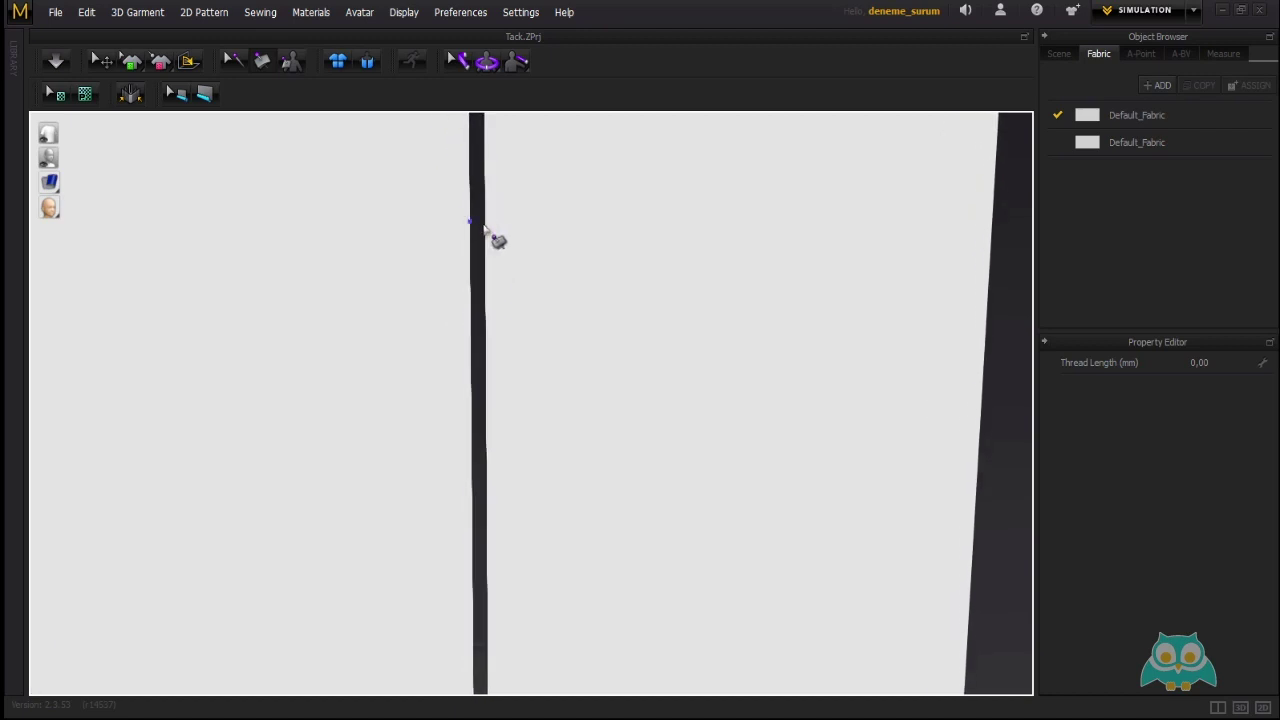
left_click(371, 268)
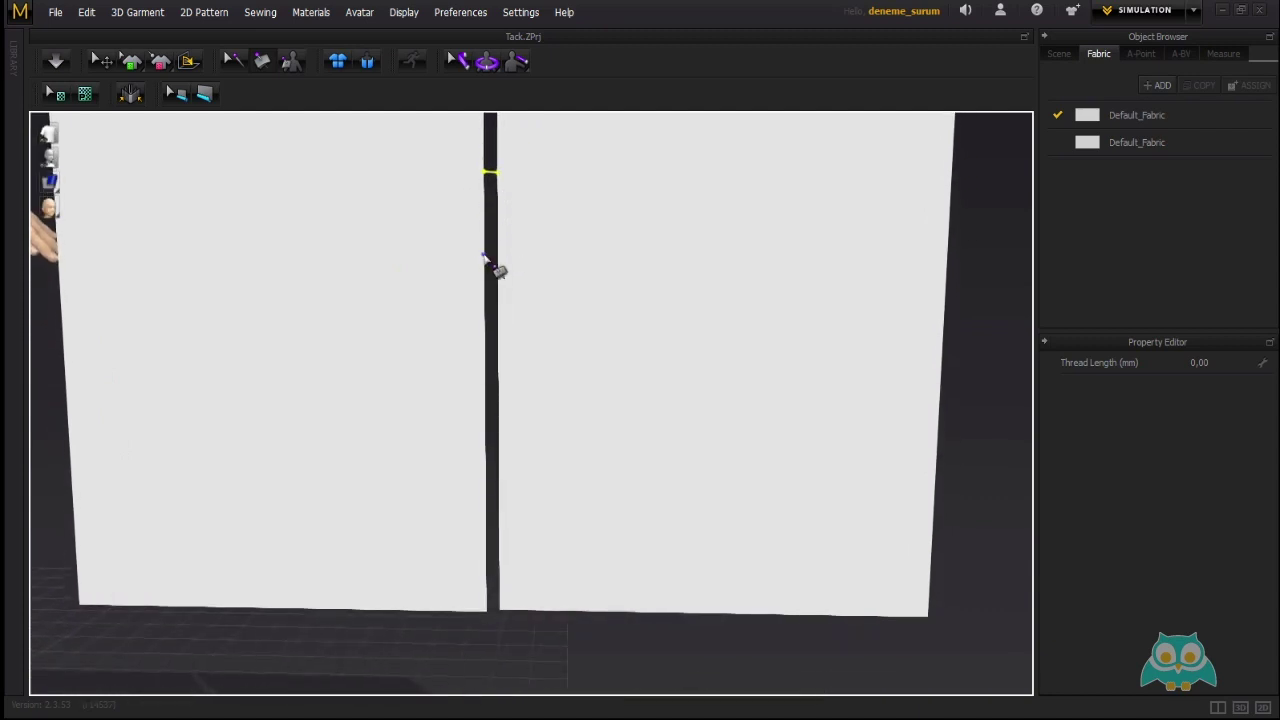
Continue tacking the facing edges together down to the panels' lower inner corners.
left_click(486, 258)
left_click(484, 314)
left_click(486, 378)
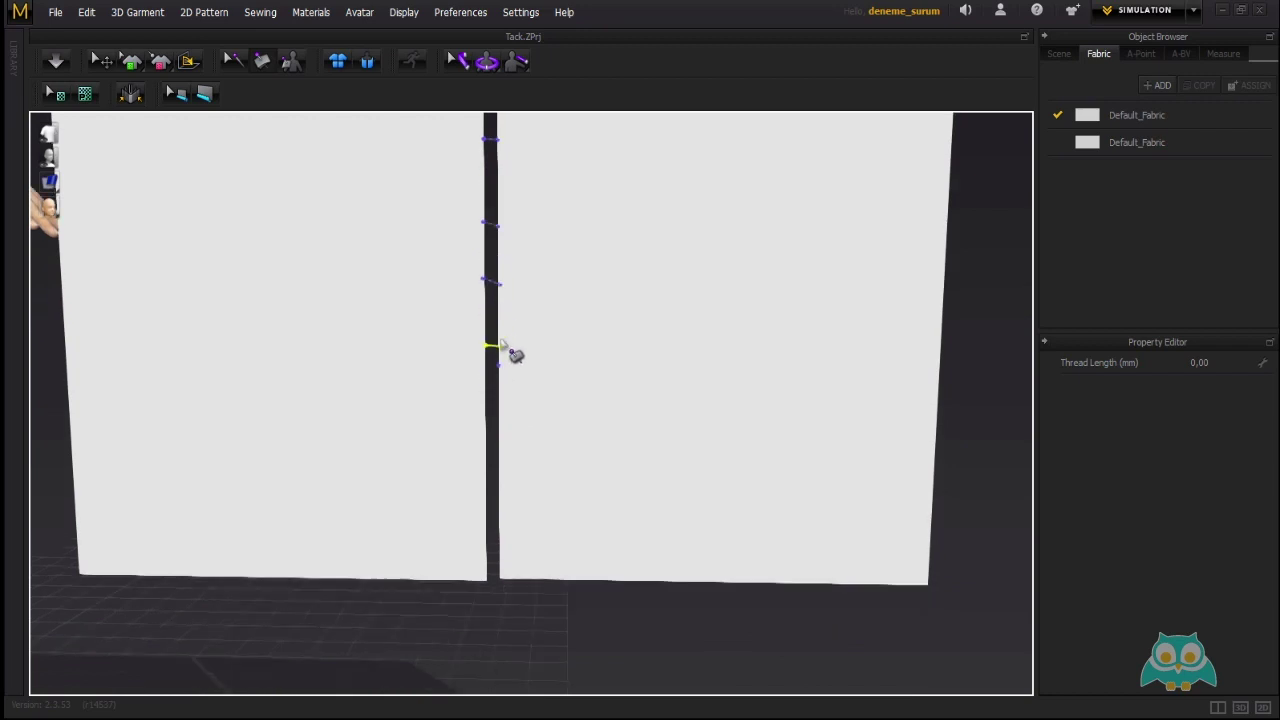
left_click(493, 328)
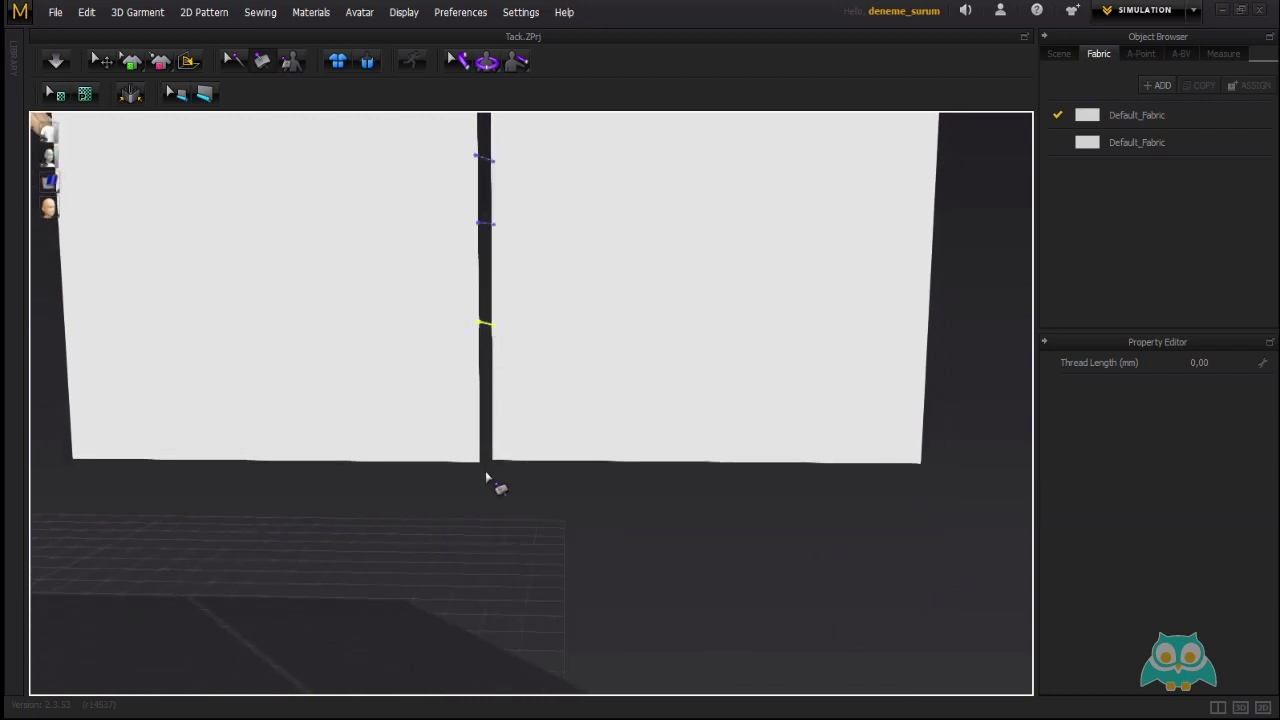
left_click(484, 461)
left_click(495, 262)
Set the simulation layer of the panel farther from the avatar to 1.
scroll(497, 262, "down", 3)
middle_click_drag(506, 294, 452, 450)
scroll(480, 329, "down", 3)
middle_click_drag(458, 296, 452, 448)
scroll(473, 327, "down", 2)
right_click_drag(485, 340, 480, 280)
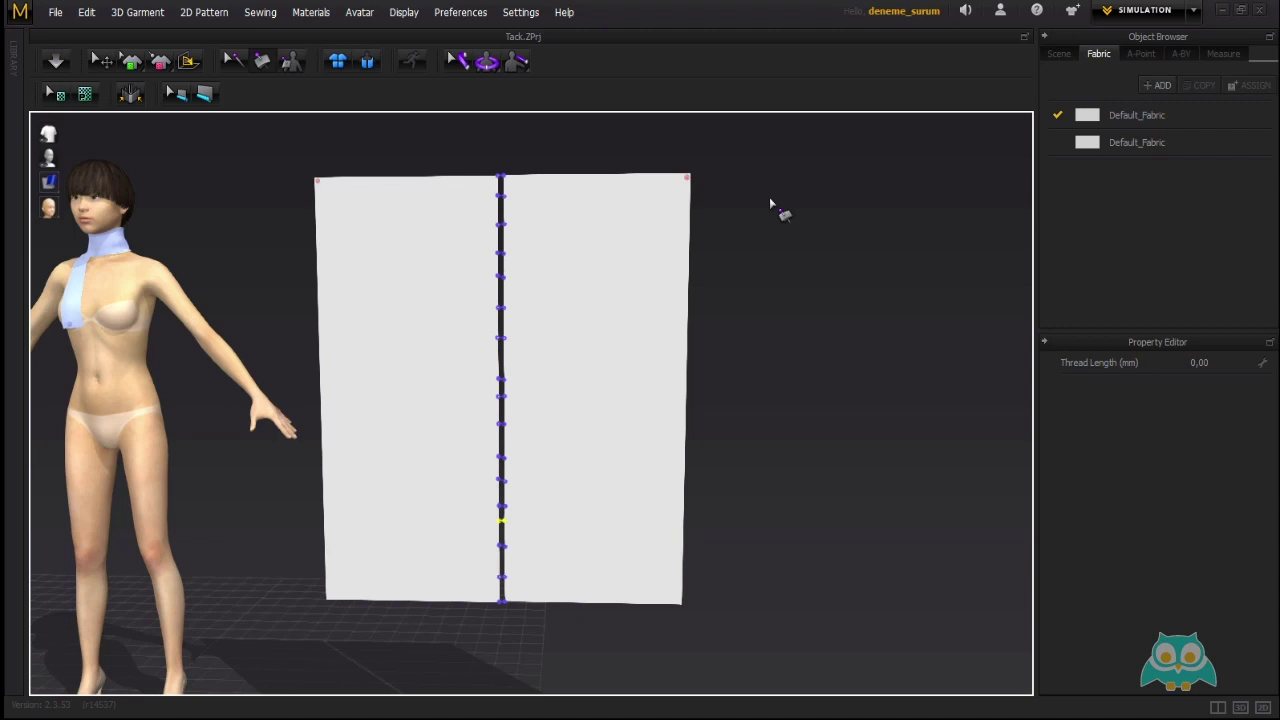
left_click(130, 93)
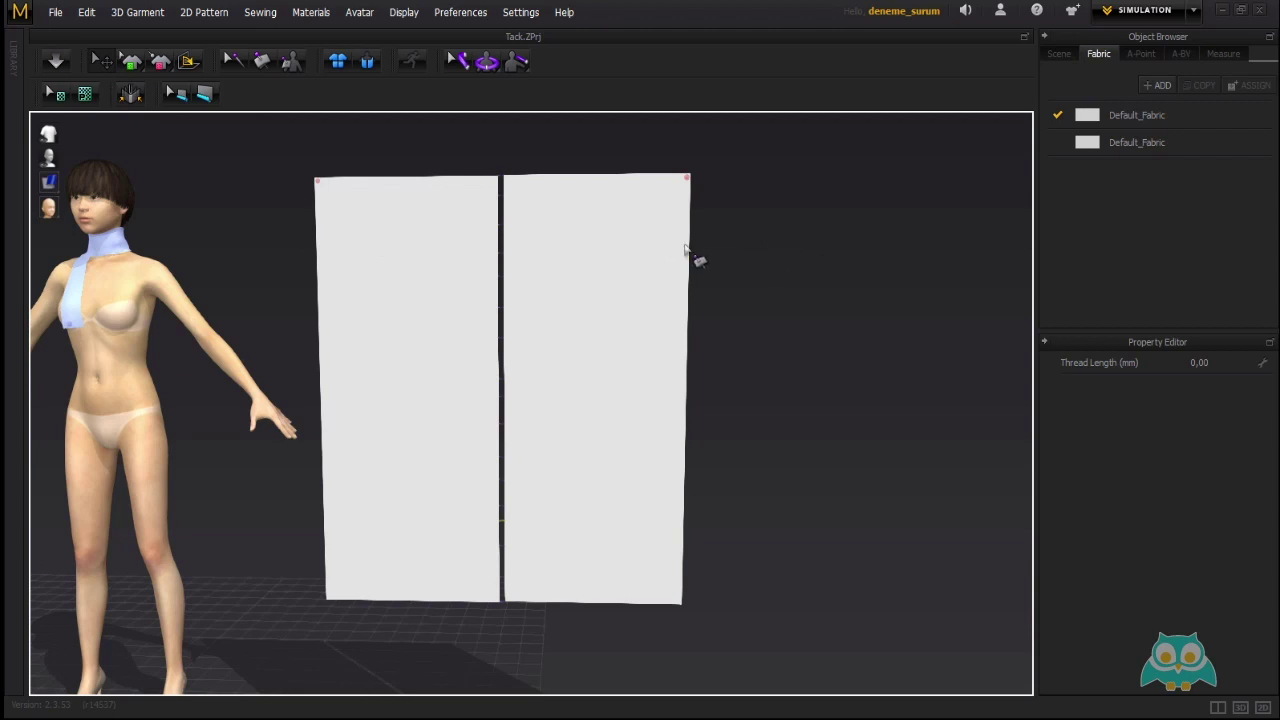
left_click(610, 232)
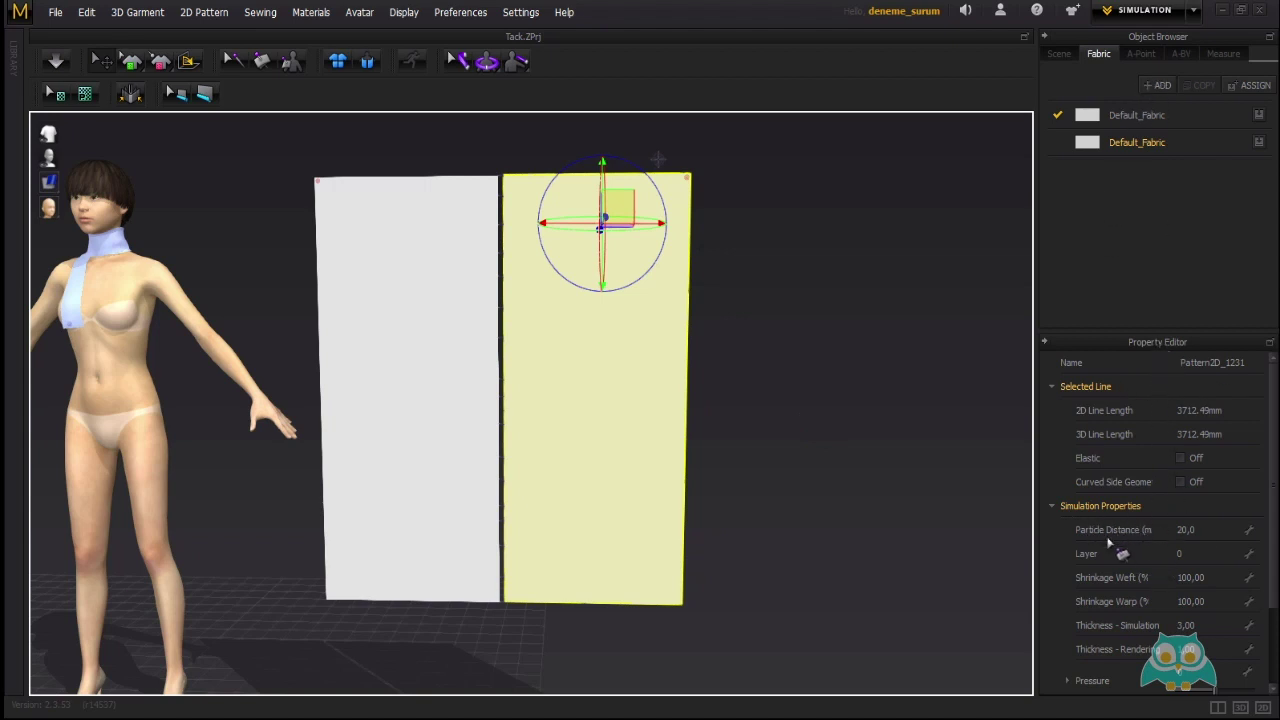
left_click(1184, 553)
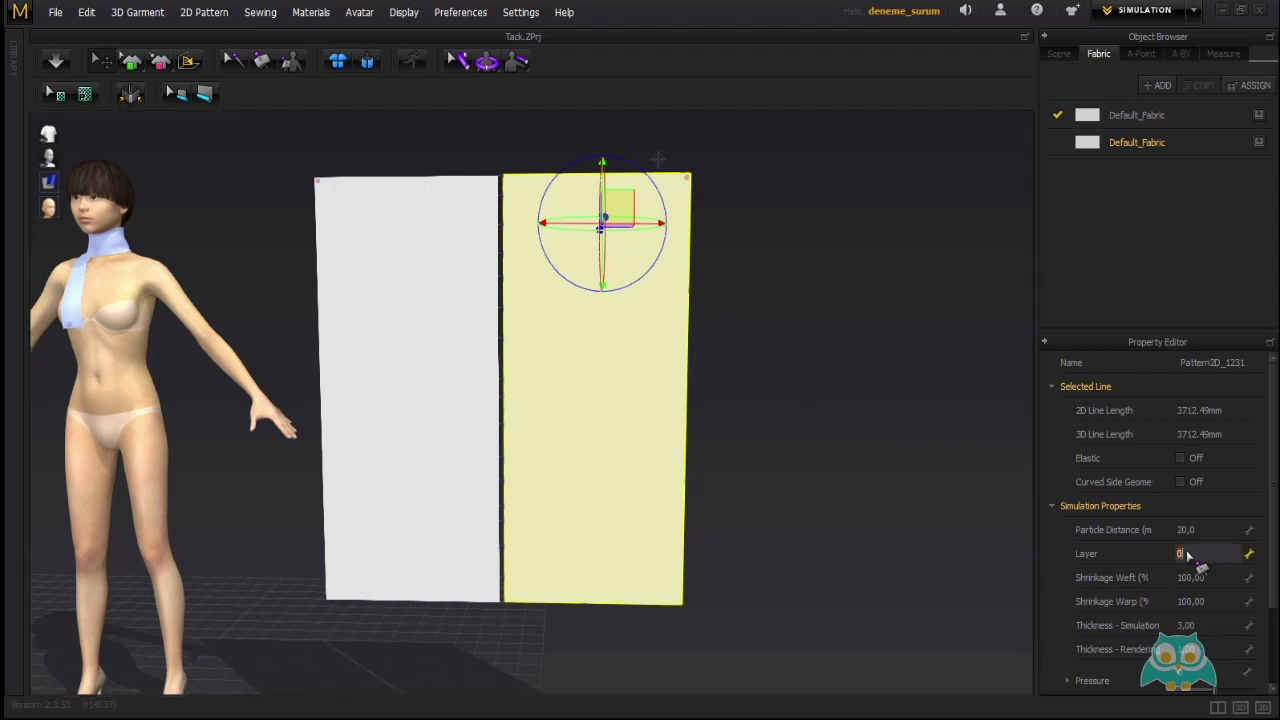
key("Return")
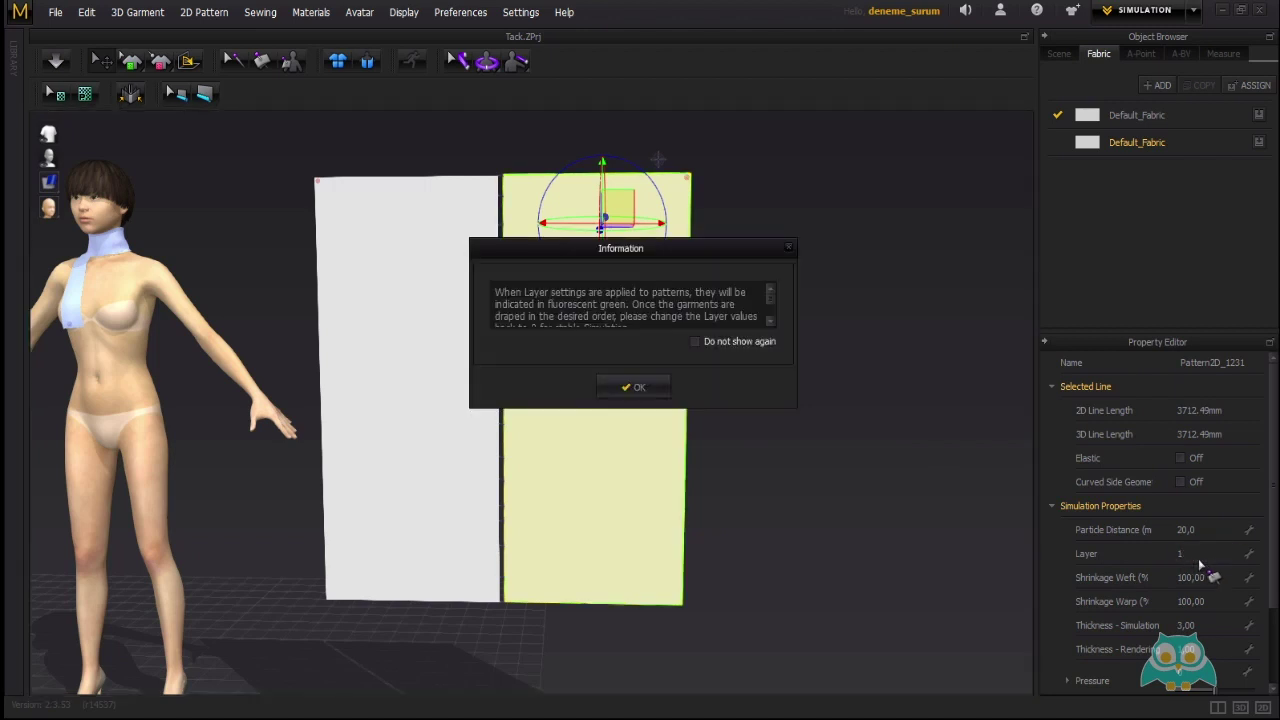
key("Return")
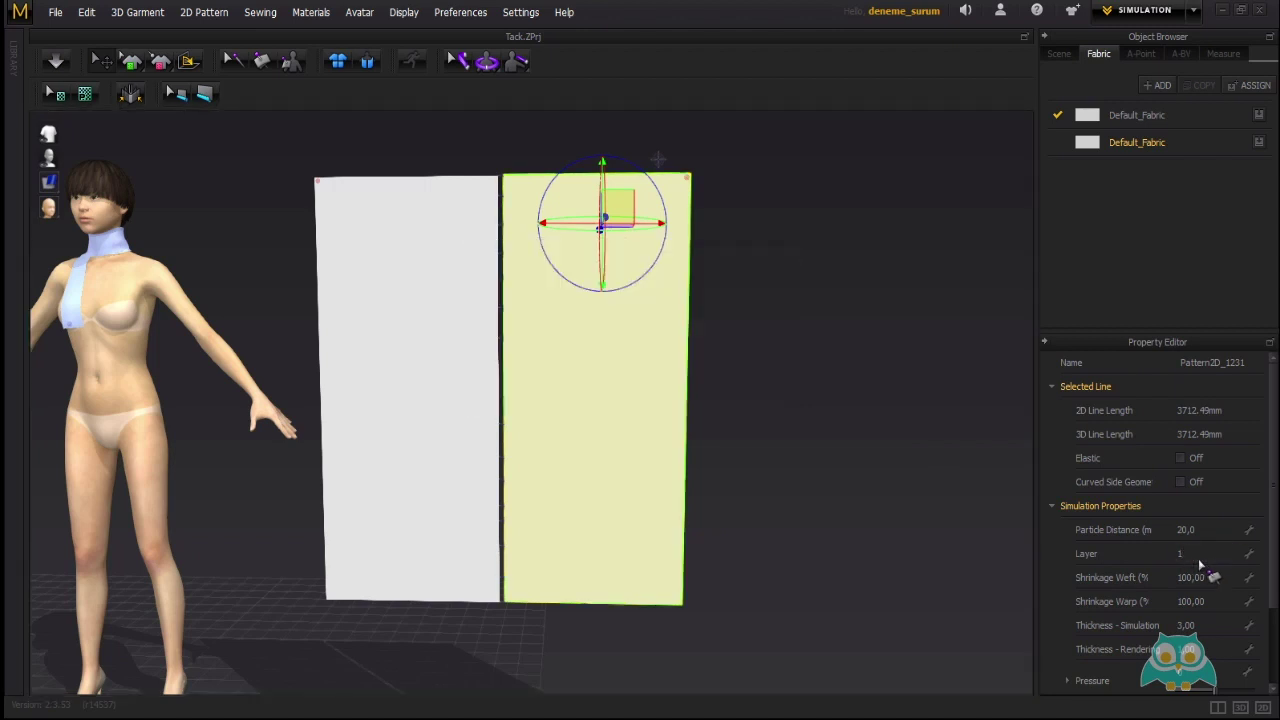
Deselect the panel and run the simulation to pull the tacked edges together.
right_click_drag(769, 404, 748, 382)
left_click(749, 382)
left_click(577, 265)
left_click(760, 332)
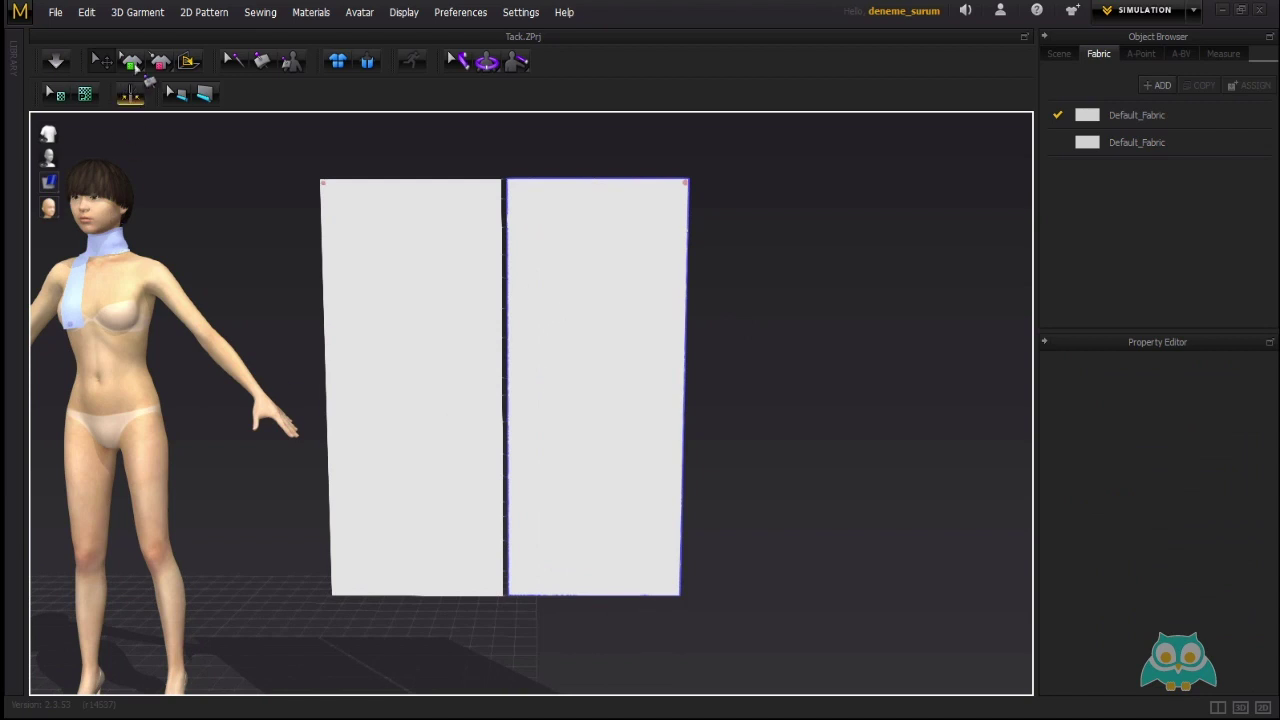
left_click(137, 12)
left_click(131, 29)
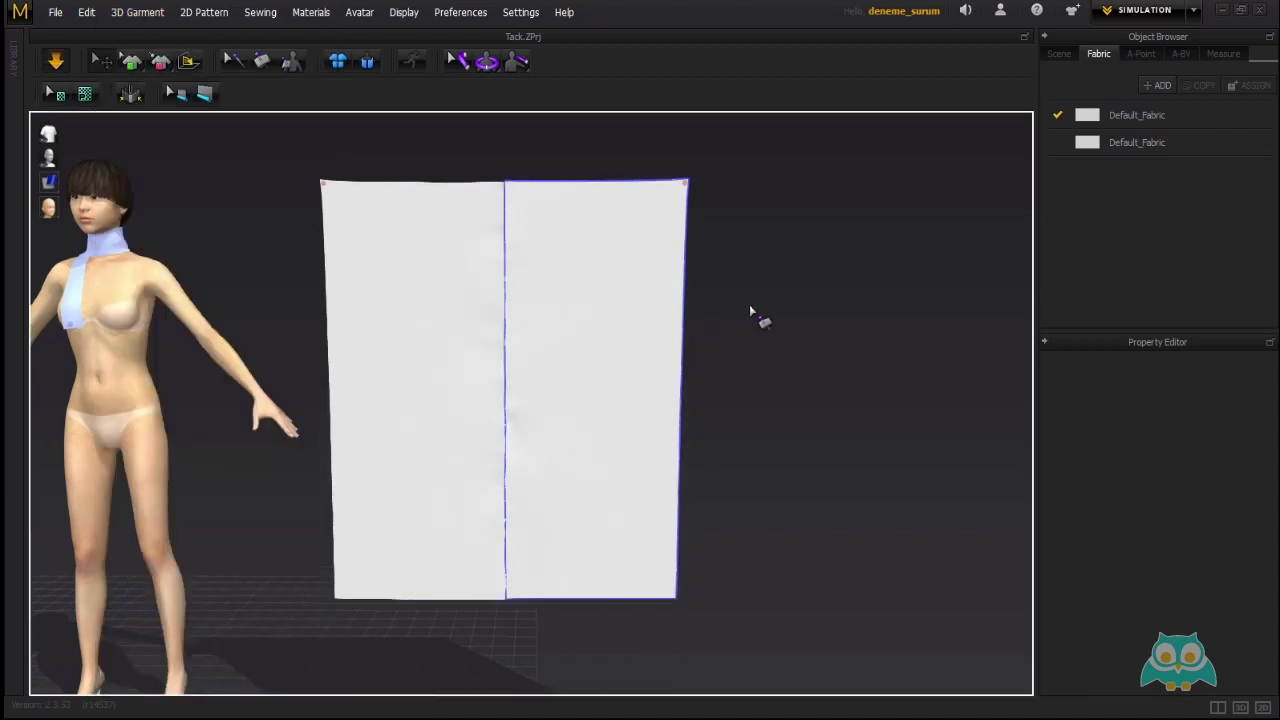
Examine the tacked seam between the simulated panels up close and from an angle.
left_click(562, 358)
key("2")
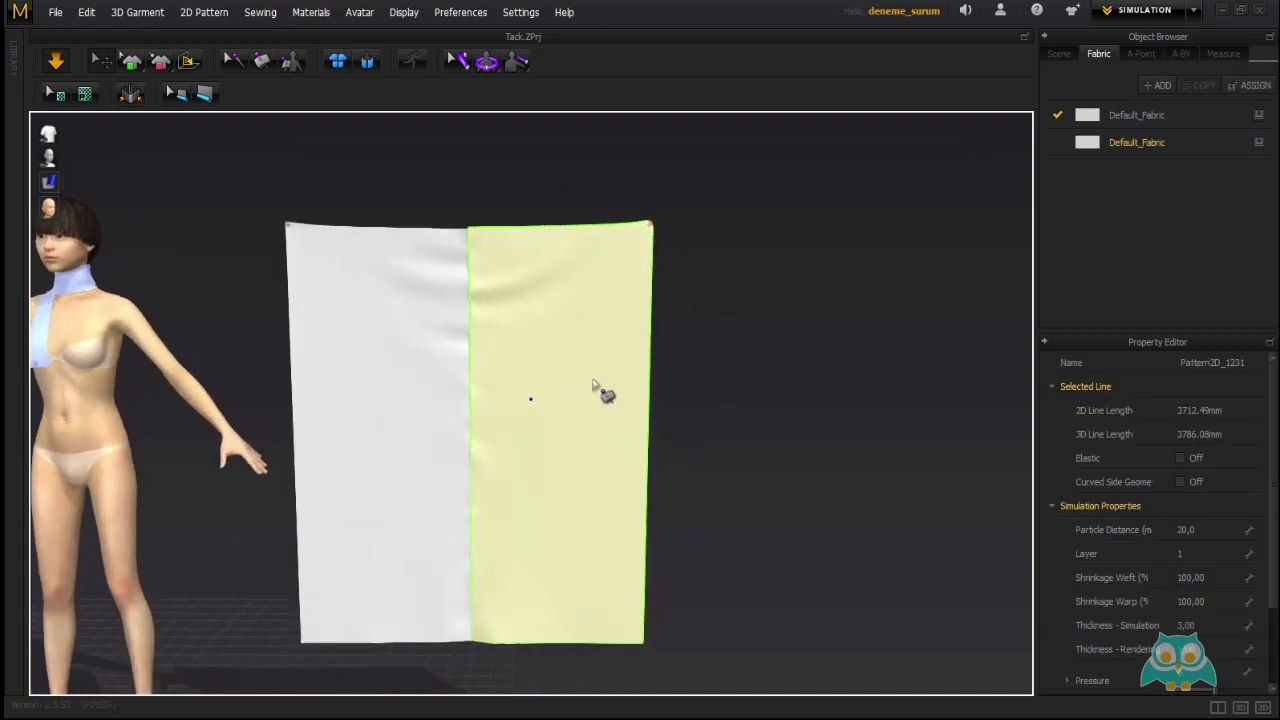
key("Escape")
scroll(477, 374, "down", 3)
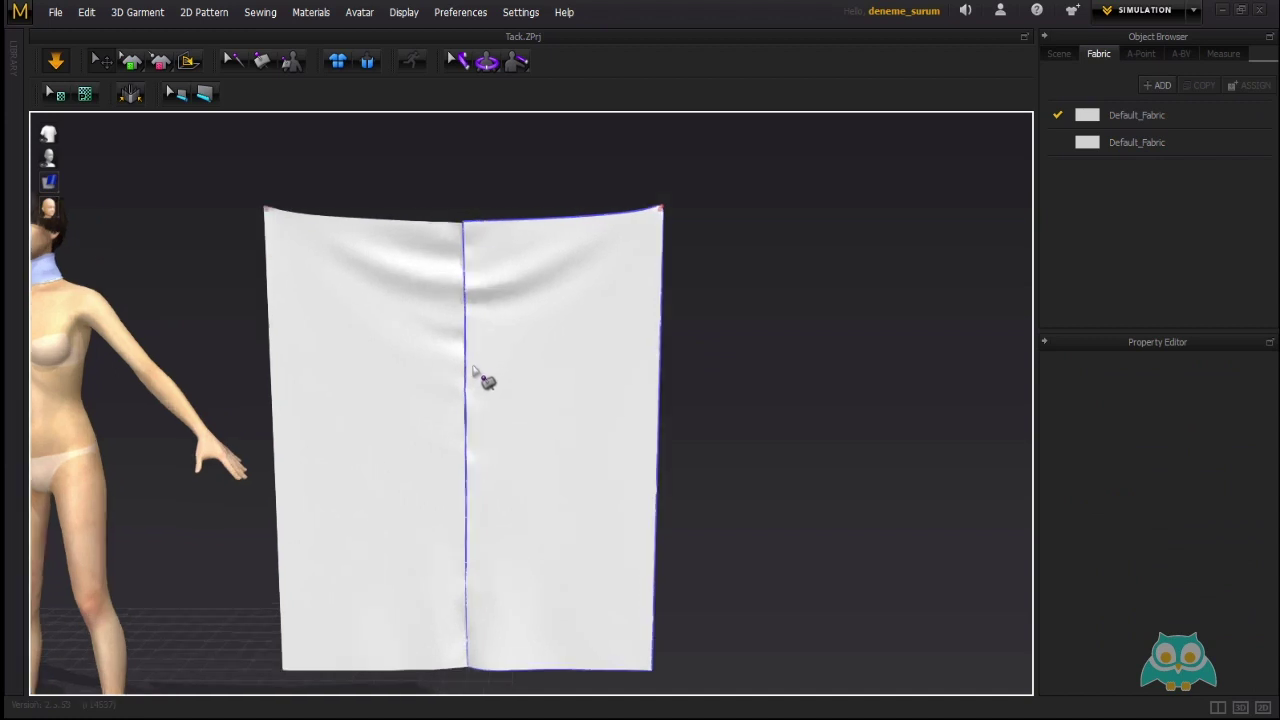
right_click_drag(534, 397, 620, 417)
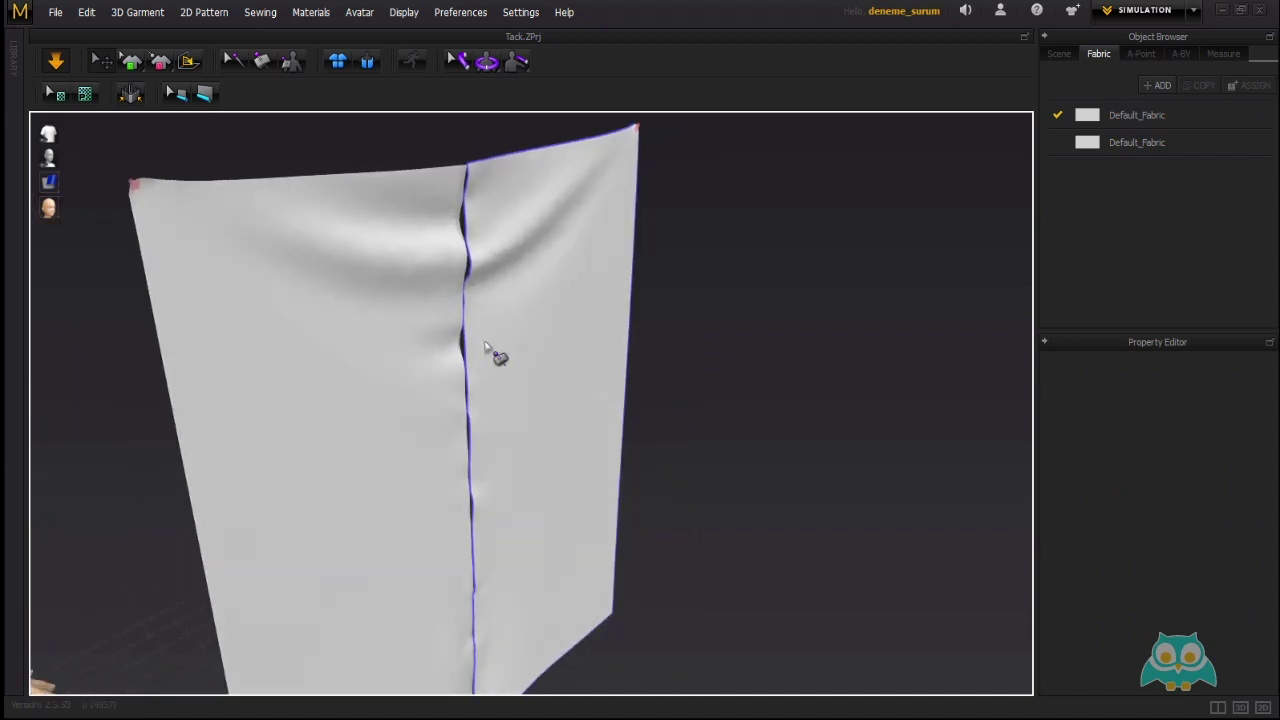
left_click_drag(472, 344, 494, 342)
left_click(757, 329)
right_click_drag(420, 380, 594, 329)
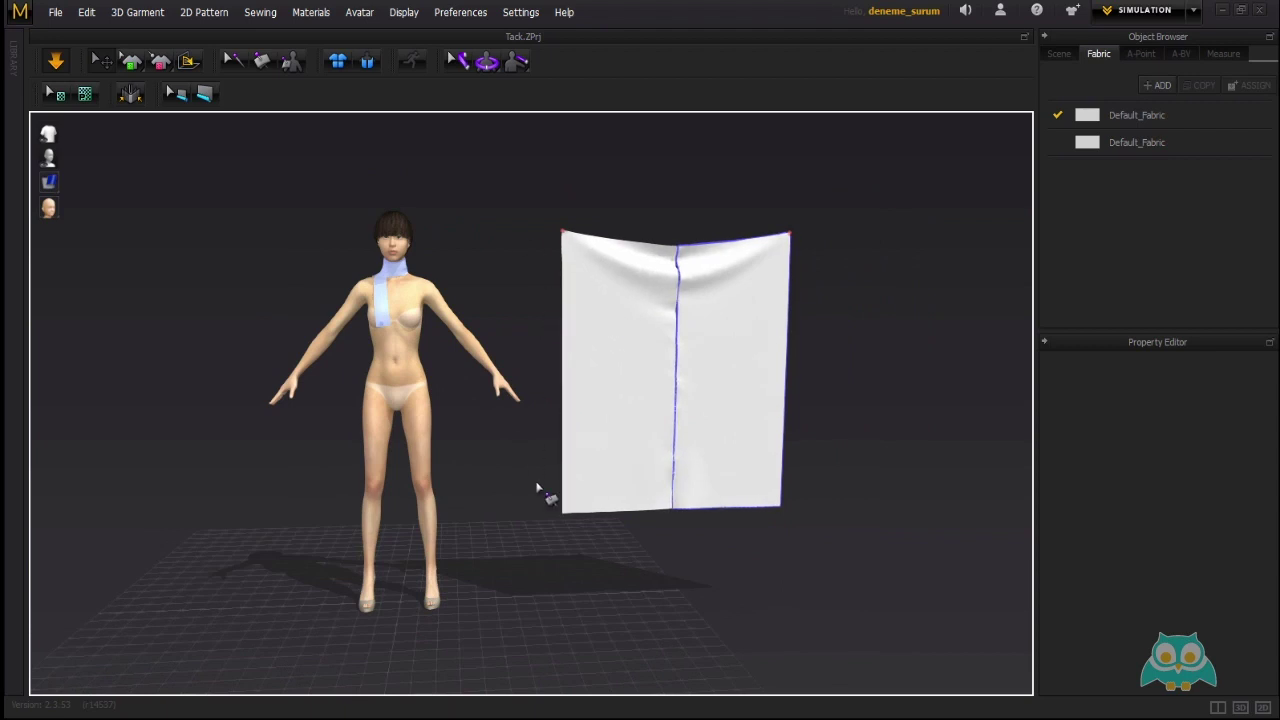
Show the 2D pattern window beside the 3D window, select both rectangular panels and reset their 3D arrangement.
left_click(1217, 707)
scroll(737, 358, "up", 6)
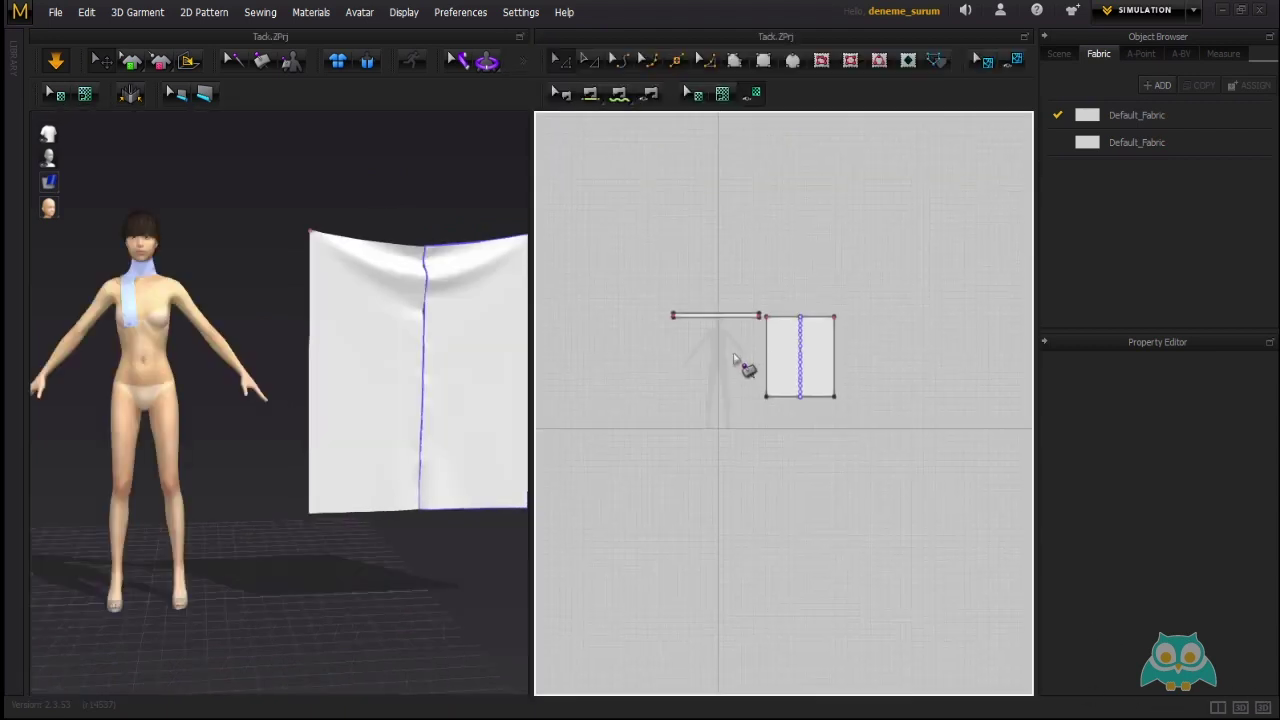
left_click_drag(957, 585, 680, 277)
scroll(680, 277, "down", 3)
left_click_drag(776, 349, 795, 340)
middle_click_drag(380, 243, 347, 251)
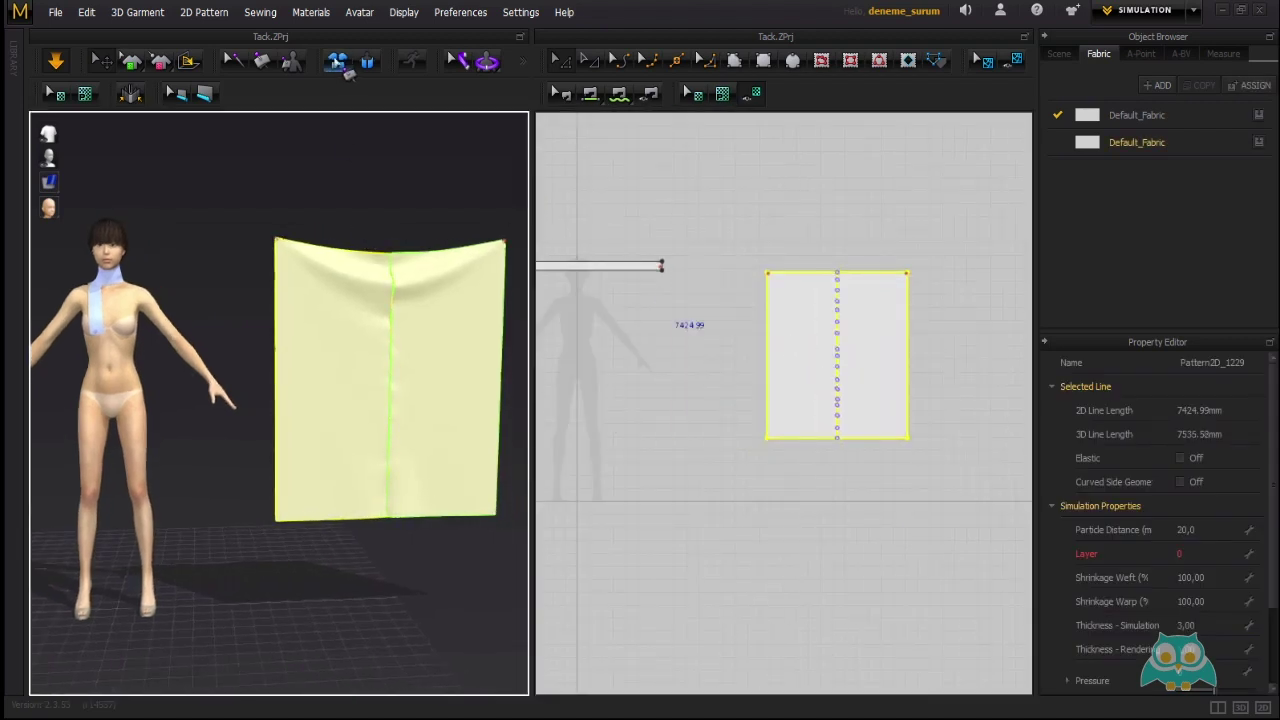
left_click(334, 65)
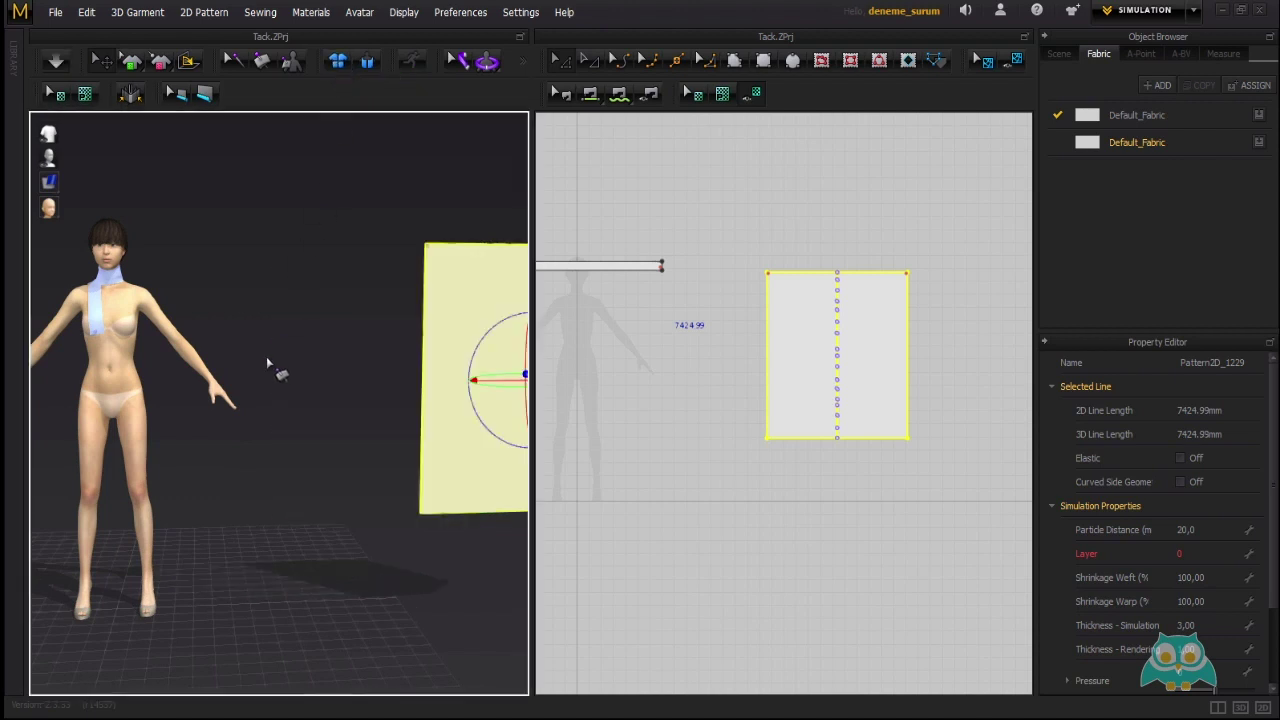
Show only the 3D garment window, with the avatar wearing the neck strip in view.
middle_click_drag(266, 356, 304, 343)
right_click_drag(344, 348, 247, 351)
middle_click_drag(248, 355, 348, 360)
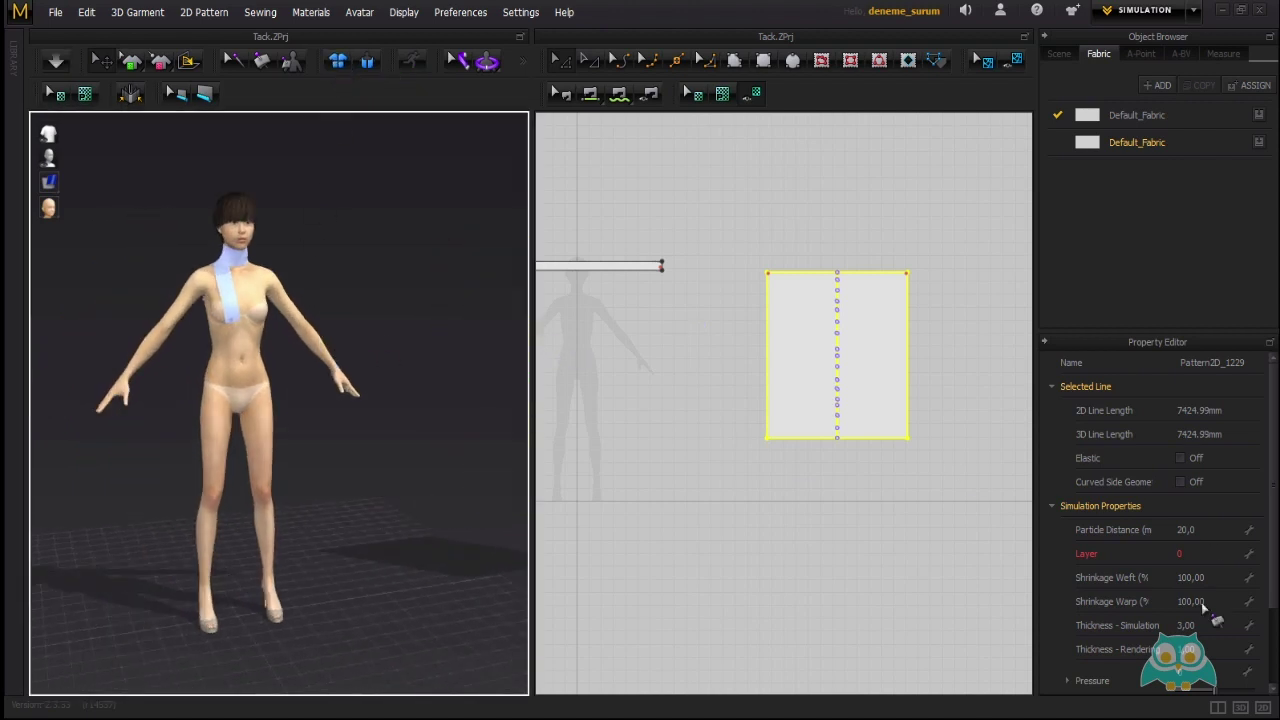
left_click(1240, 707)
scroll(594, 371, "up", 3)
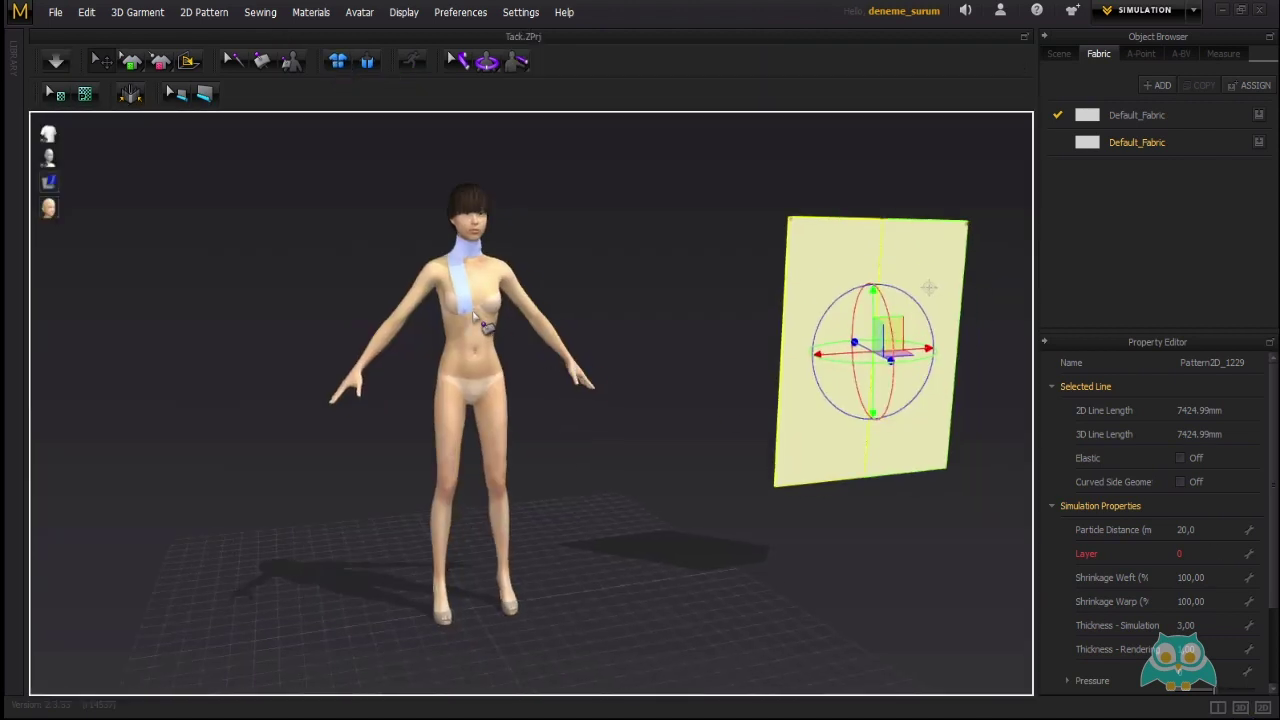
scroll(498, 314, "down", 1)
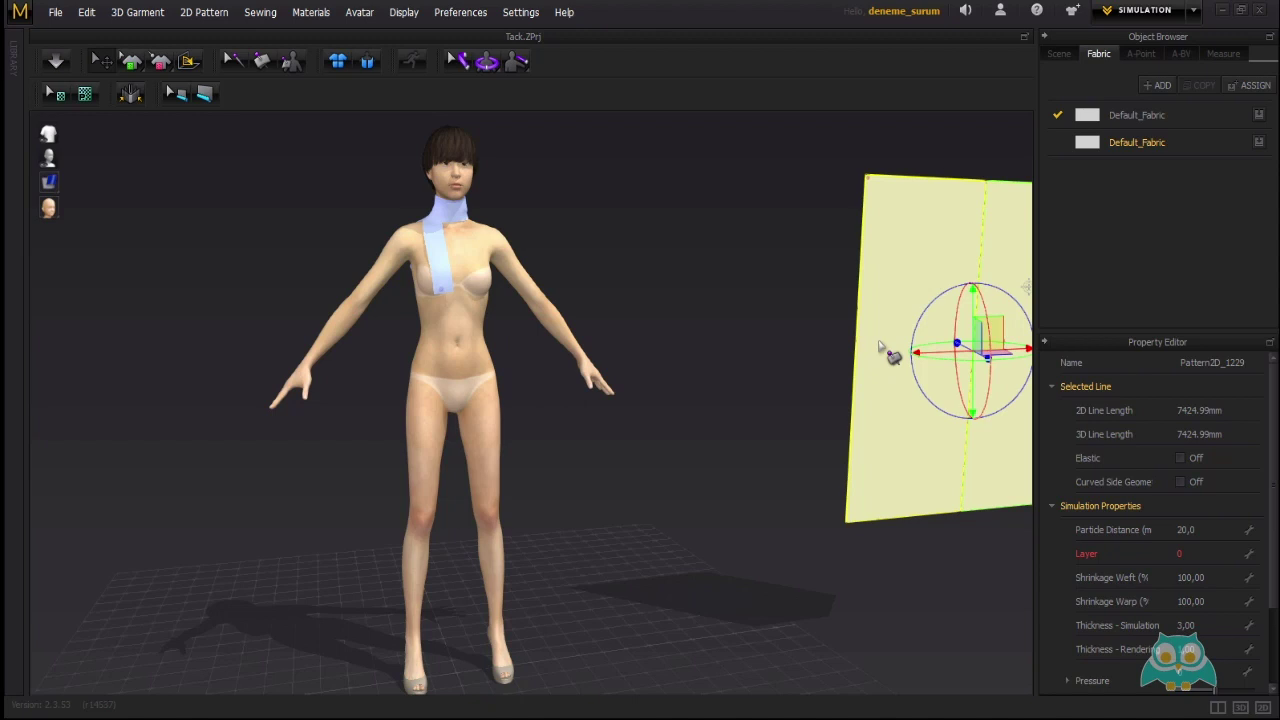
Examine the fabric strip wrapped around the avatar's neck from the front and side.
right_click_drag(580, 289, 610, 282)
middle_click_drag(524, 243, 523, 257)
middle_click_drag(557, 198, 541, 262)
scroll(543, 270, "down", 3)
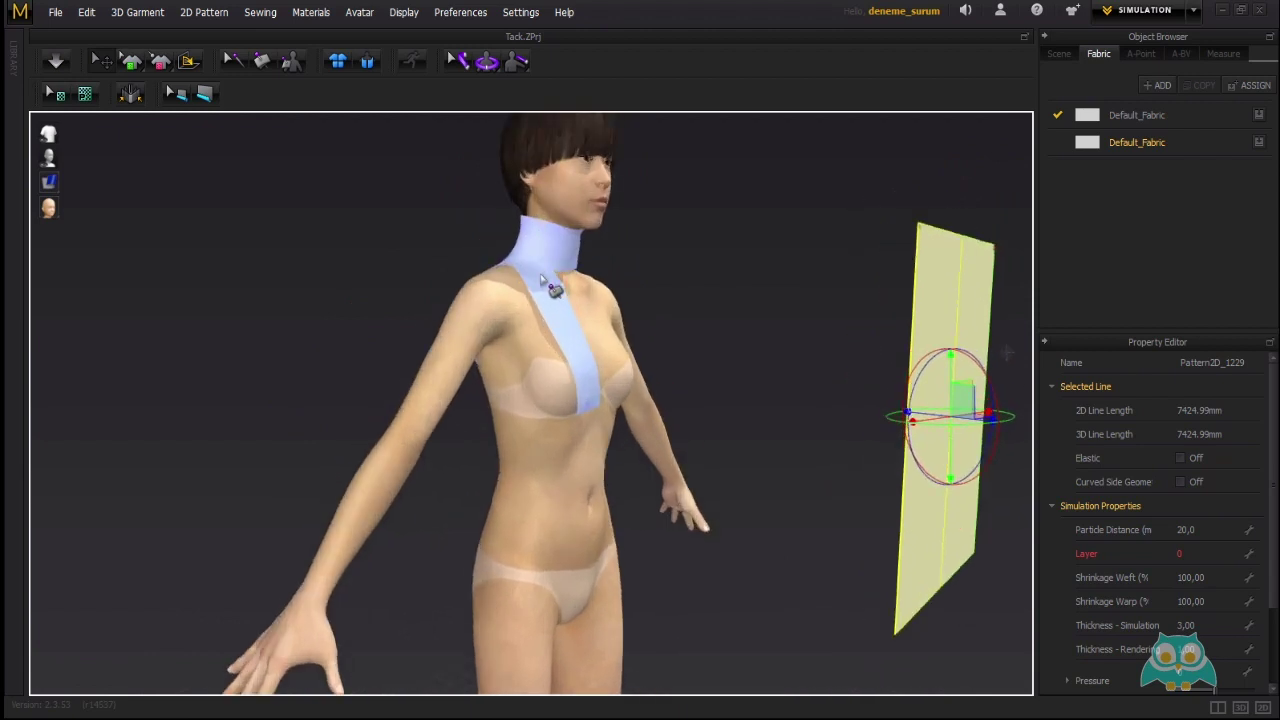
right_click_drag(550, 292, 696, 340)
scroll(786, 372, "up", 2)
right_click_drag(785, 371, 497, 274)
Select the neck strip and examine how its overlapping ends wrap the neck and pass over the shoulder.
left_click(326, 403)
right_click_drag(352, 437, 586, 398)
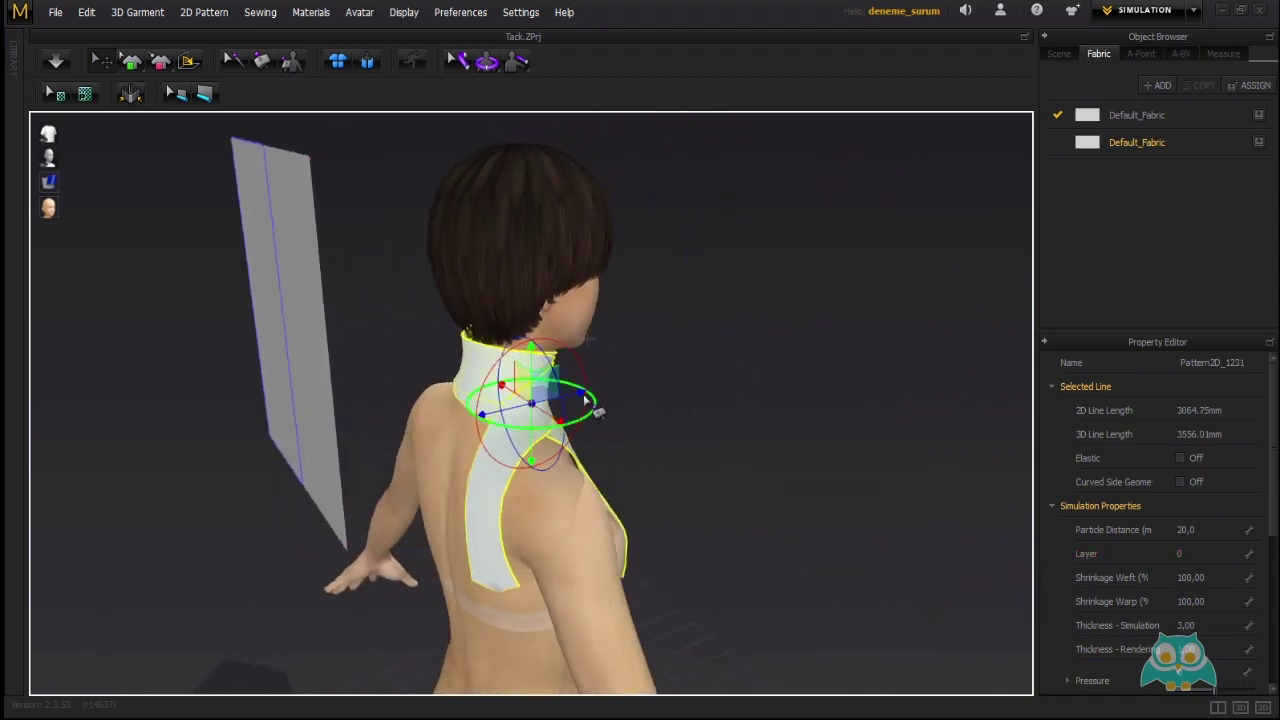
scroll(590, 402, "down", 2)
mouse_move(686, 400)
right_mouse_down()
mouse_move(737, 388)
mouse_move(690, 395)
right_mouse_up()
left_click(589, 403)
right_click_drag(589, 410, 531, 463)
left_click(531, 463)
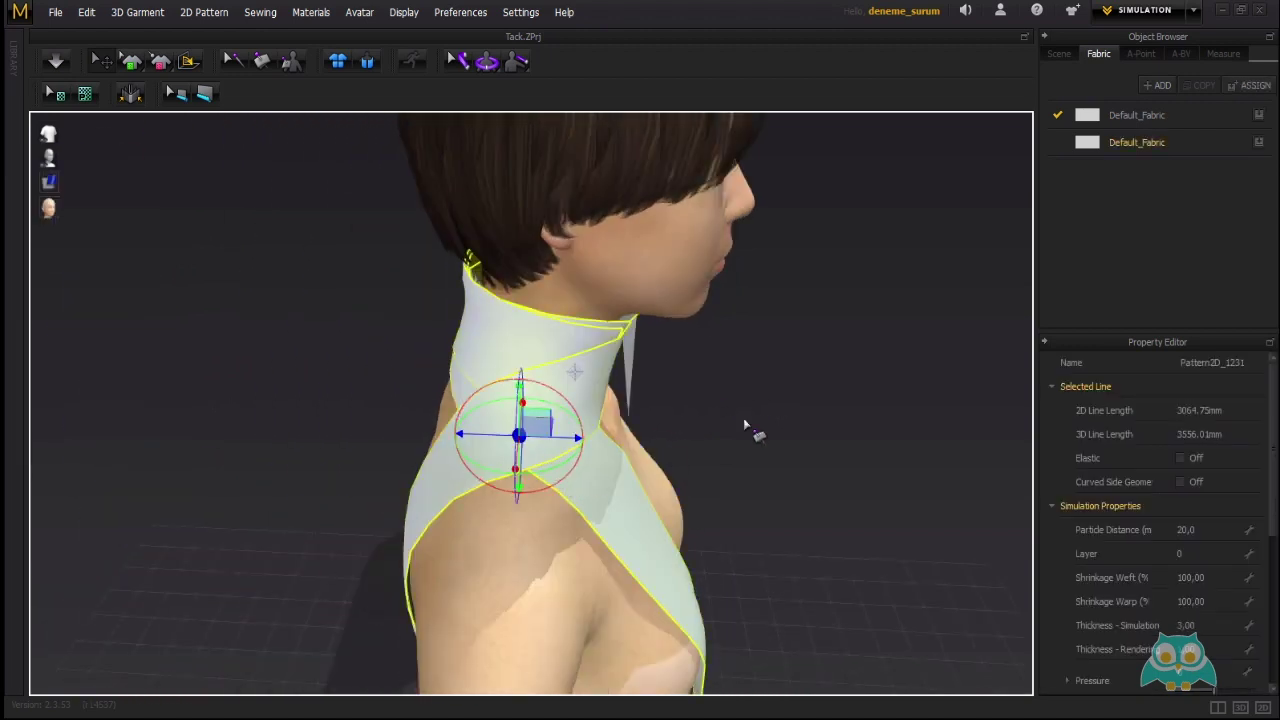
left_click(745, 425)
scroll(745, 425, "down", 1)
left_click(525, 420)
left_click(589, 485)
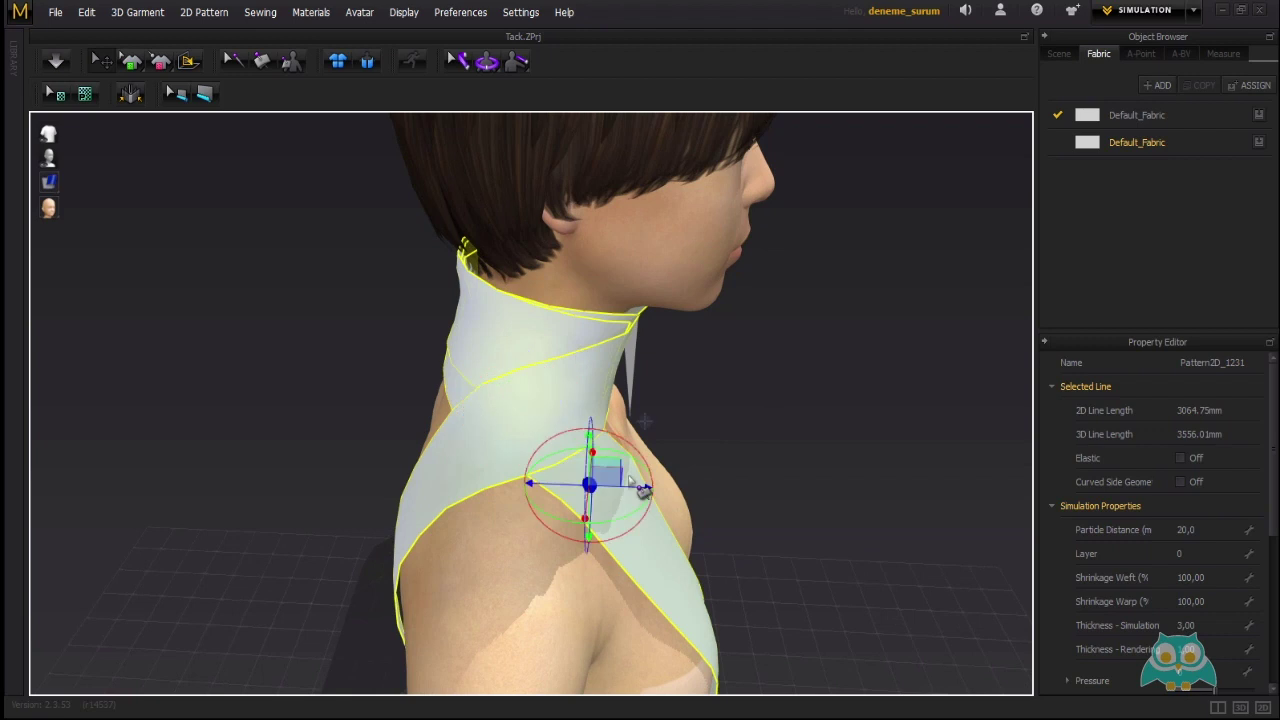
left_click(766, 425)
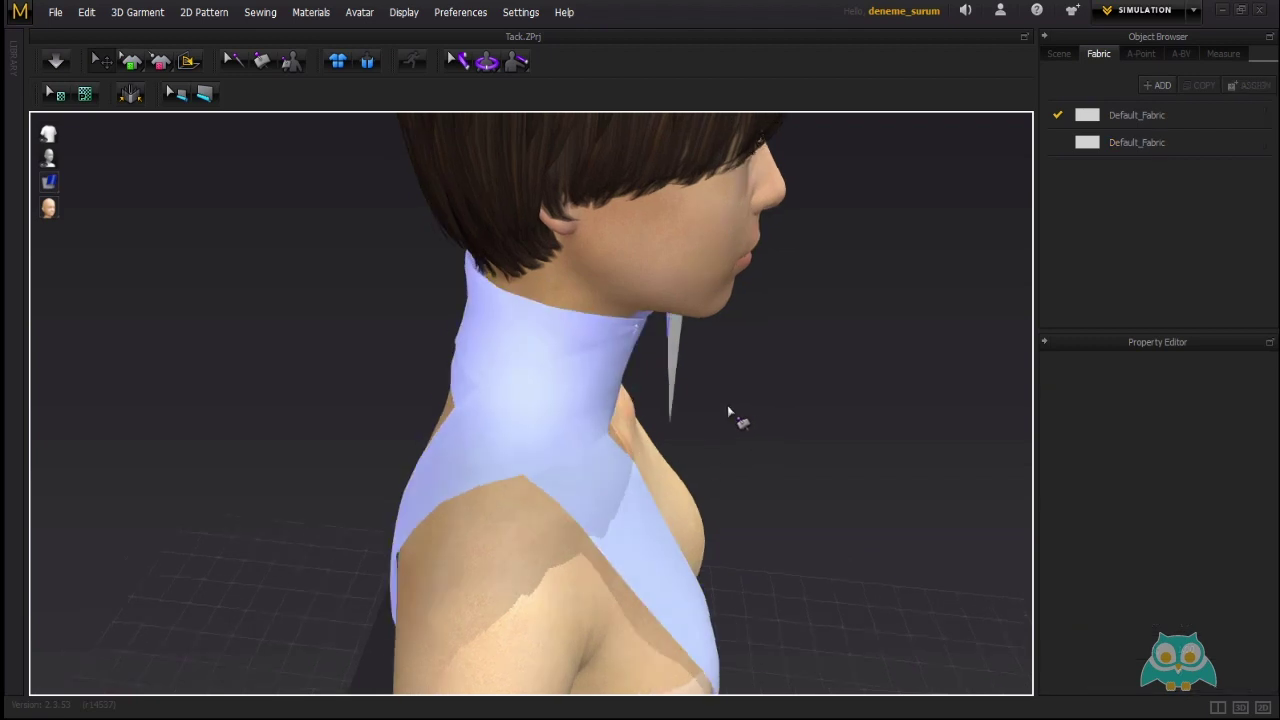
Examine where the strip rests against the avatar's neck, shoulder and chest.
right_click_drag(729, 410, 509, 366)
scroll(456, 367, "down", 3)
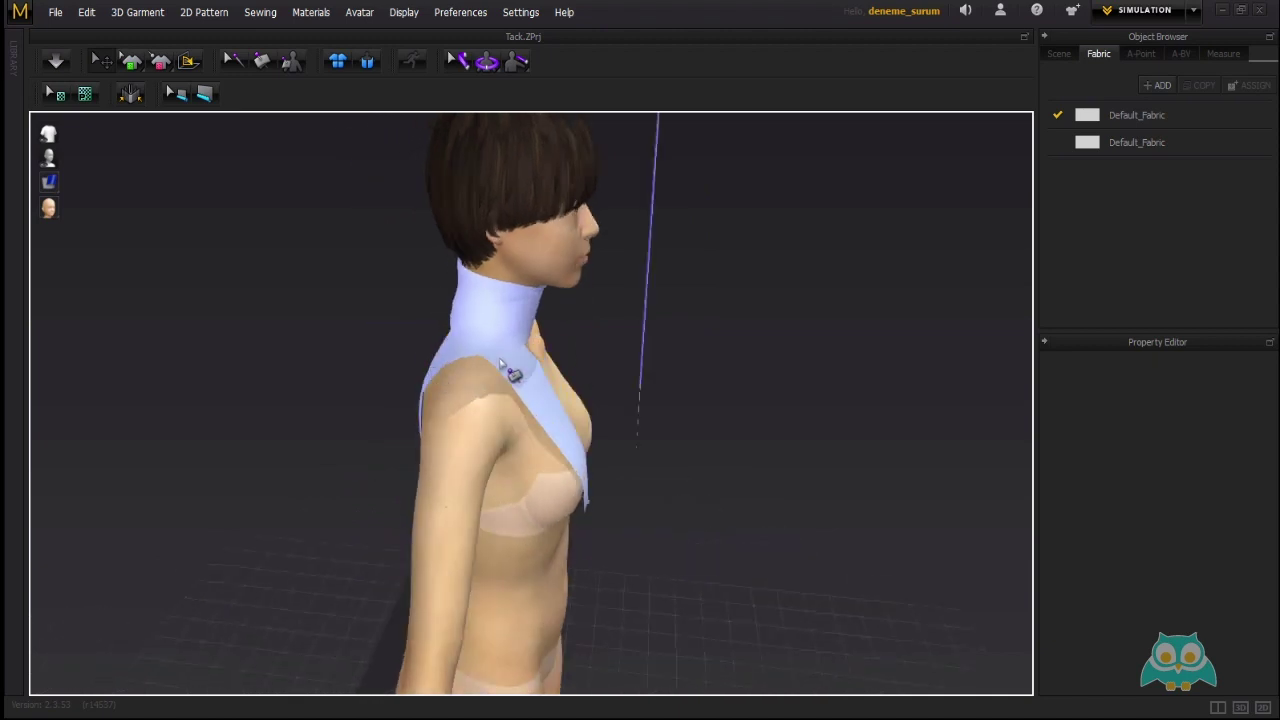
scroll(530, 372, "up", 2)
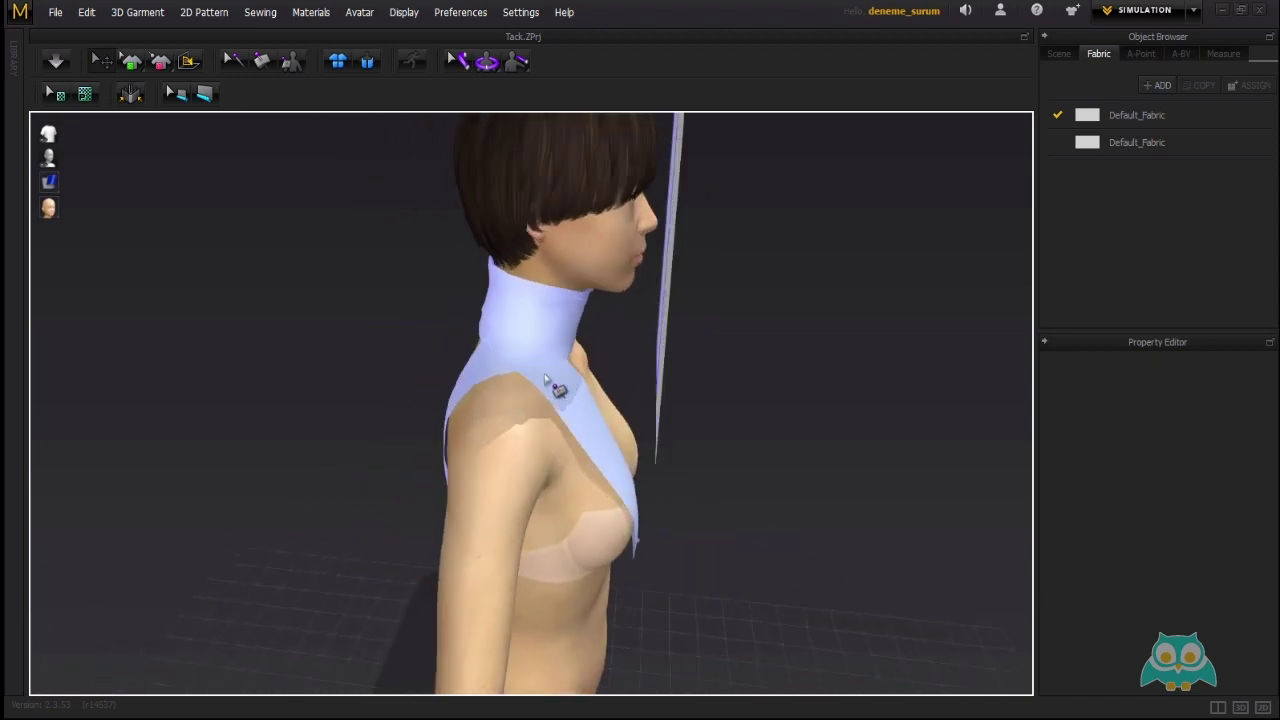
mouse_move(545, 378)
right_mouse_down()
mouse_move(540, 354)
mouse_move(566, 383)
mouse_move(506, 389)
mouse_move(493, 375)
mouse_move(563, 363)
right_mouse_up()
scroll(563, 363, "up", 2)
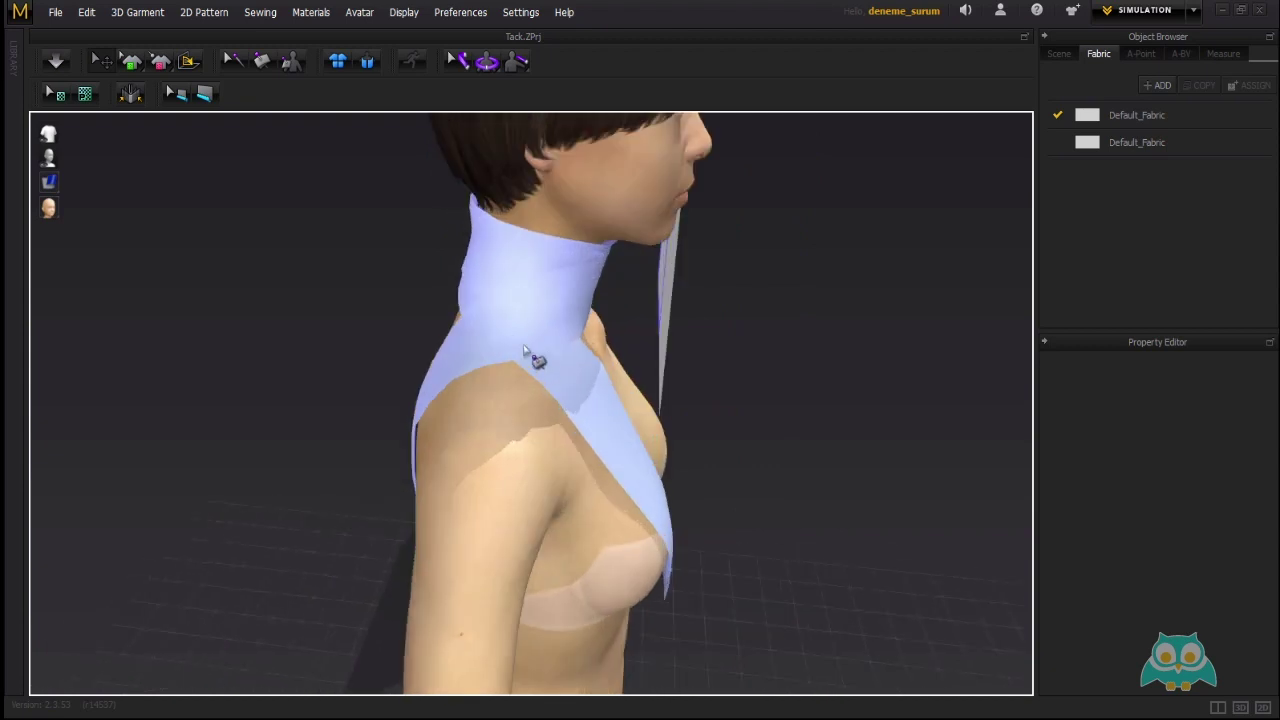
right_click_drag(797, 368, 503, 363)
left_click(510, 330)
left_click(562, 386)
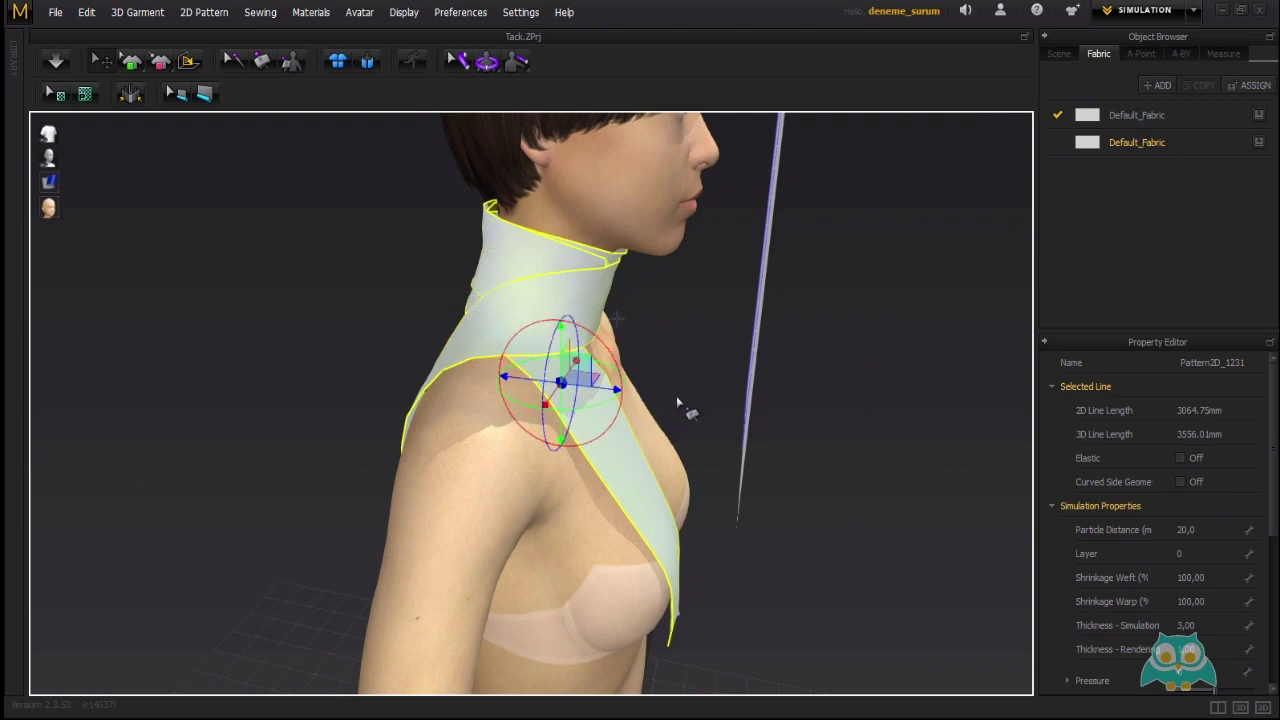
right_click(674, 346)
left_click(714, 326)
right_click_drag(714, 326, 524, 326)
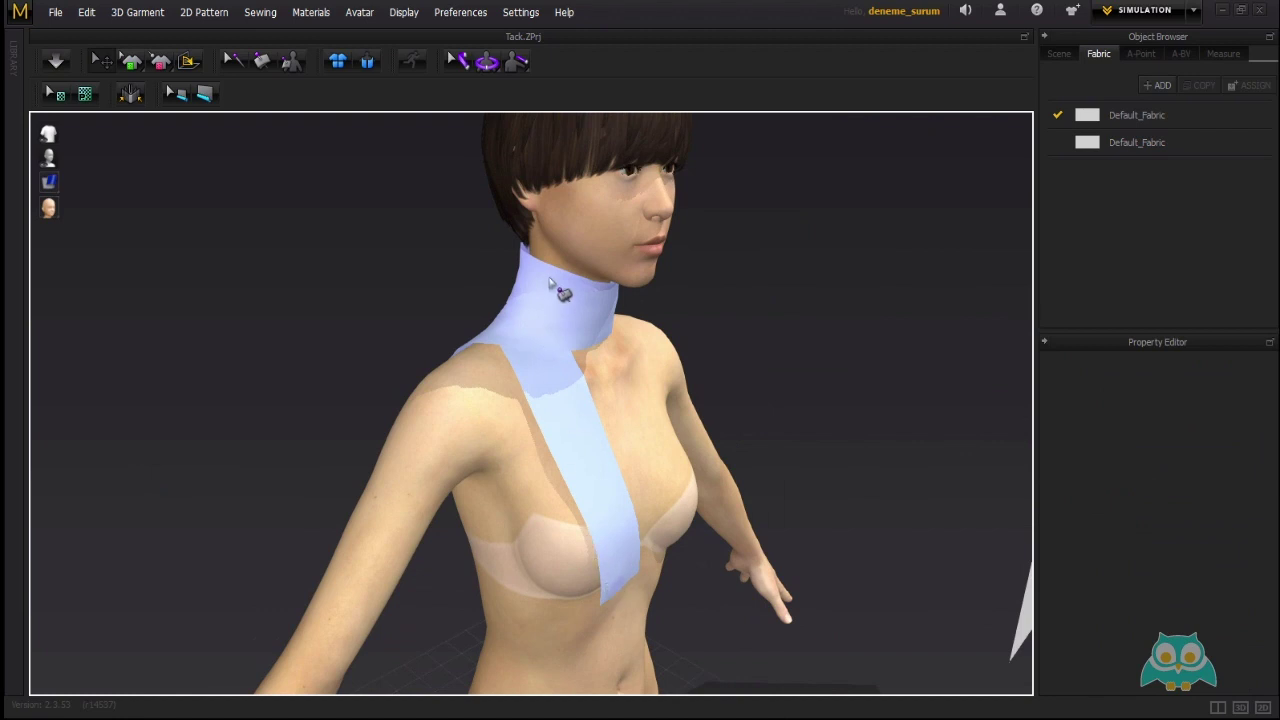
right_click_drag(684, 433, 612, 398)
scroll(540, 370, "up", 4)
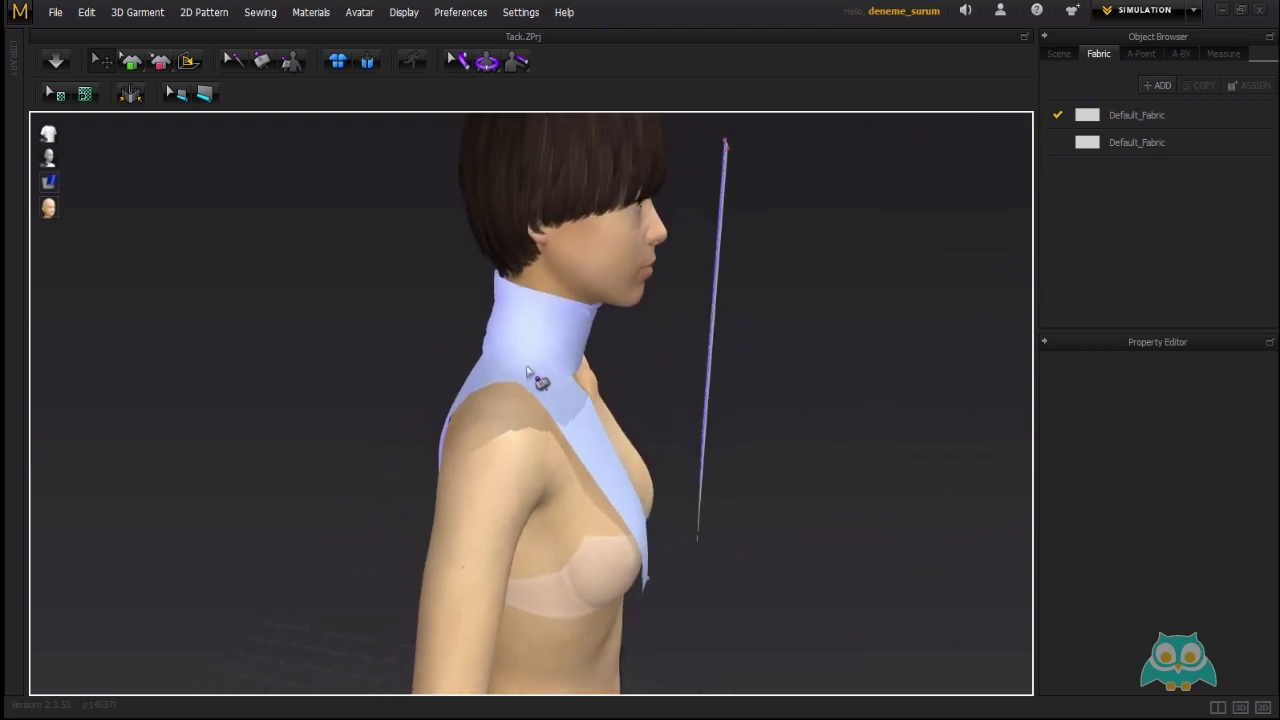
Look up the Tack and Tack On Avatar commands among the sewing commands.
left_click(268, 13)
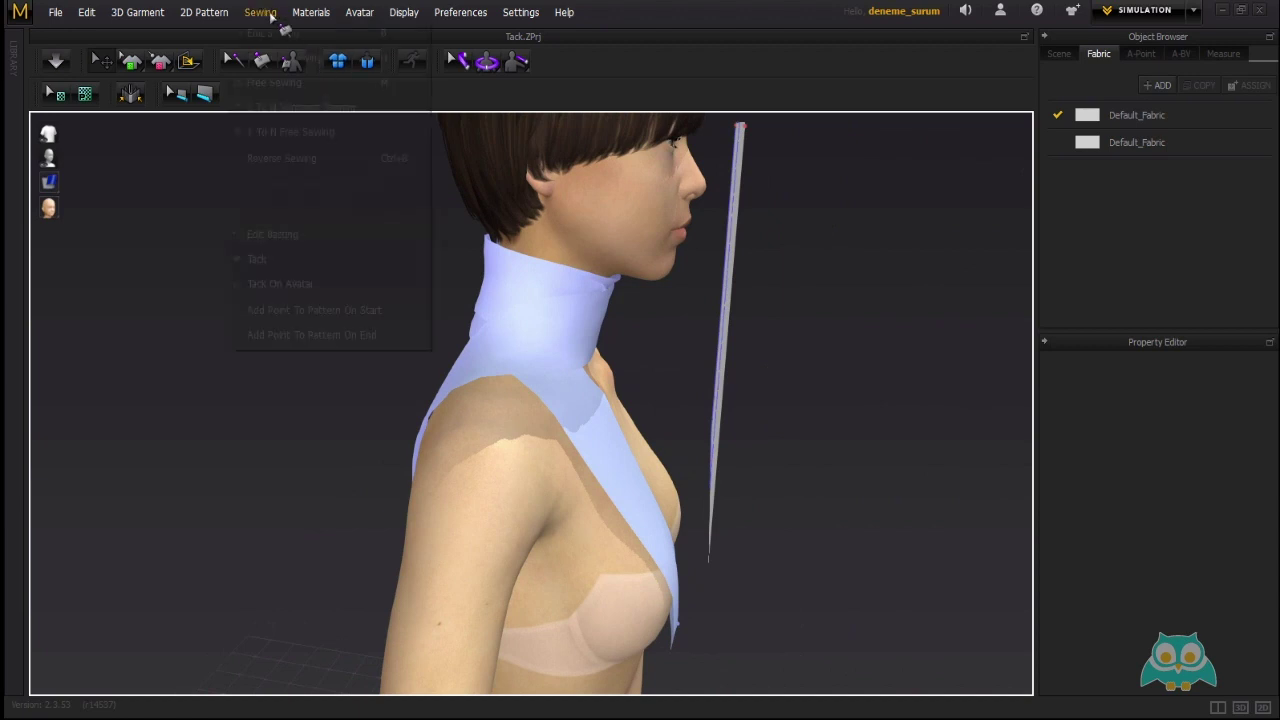
left_click(275, 264)
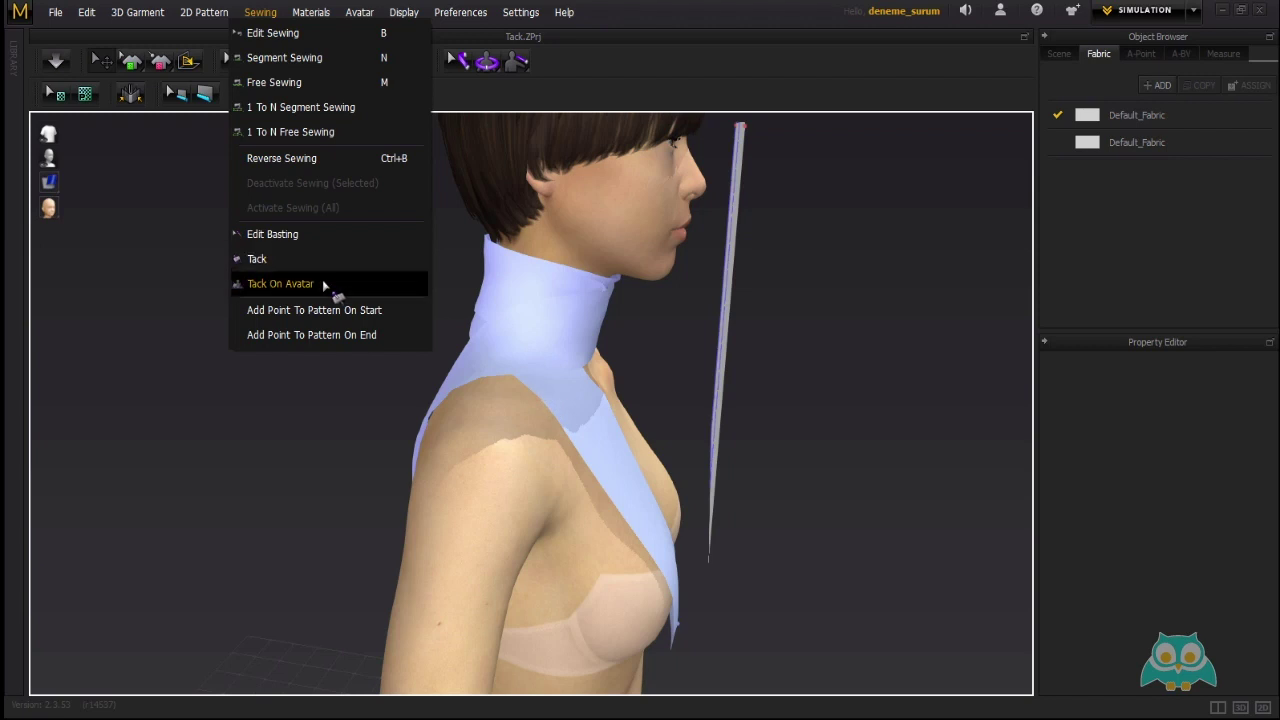
left_click(582, 414)
left_click(650, 345)
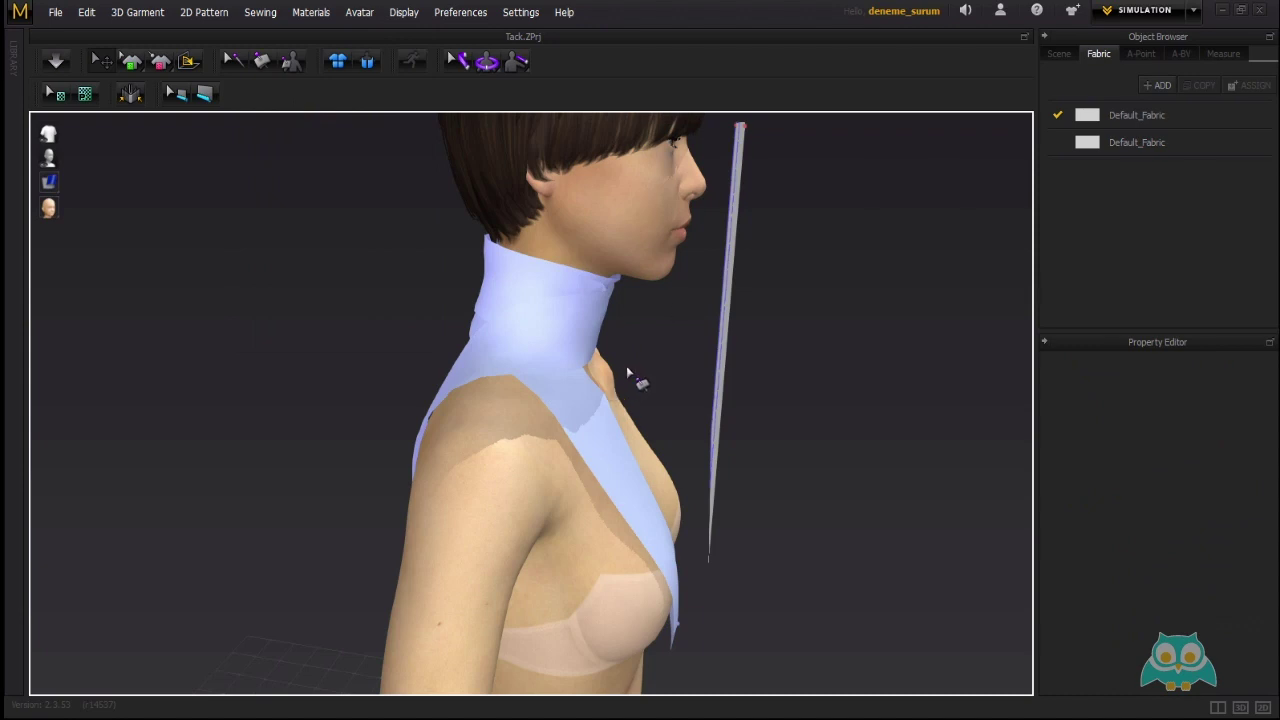
mouse_move(612, 357)
right_mouse_down()
mouse_move(549, 357)
mouse_move(563, 340)
mouse_move(595, 350)
right_mouse_up()
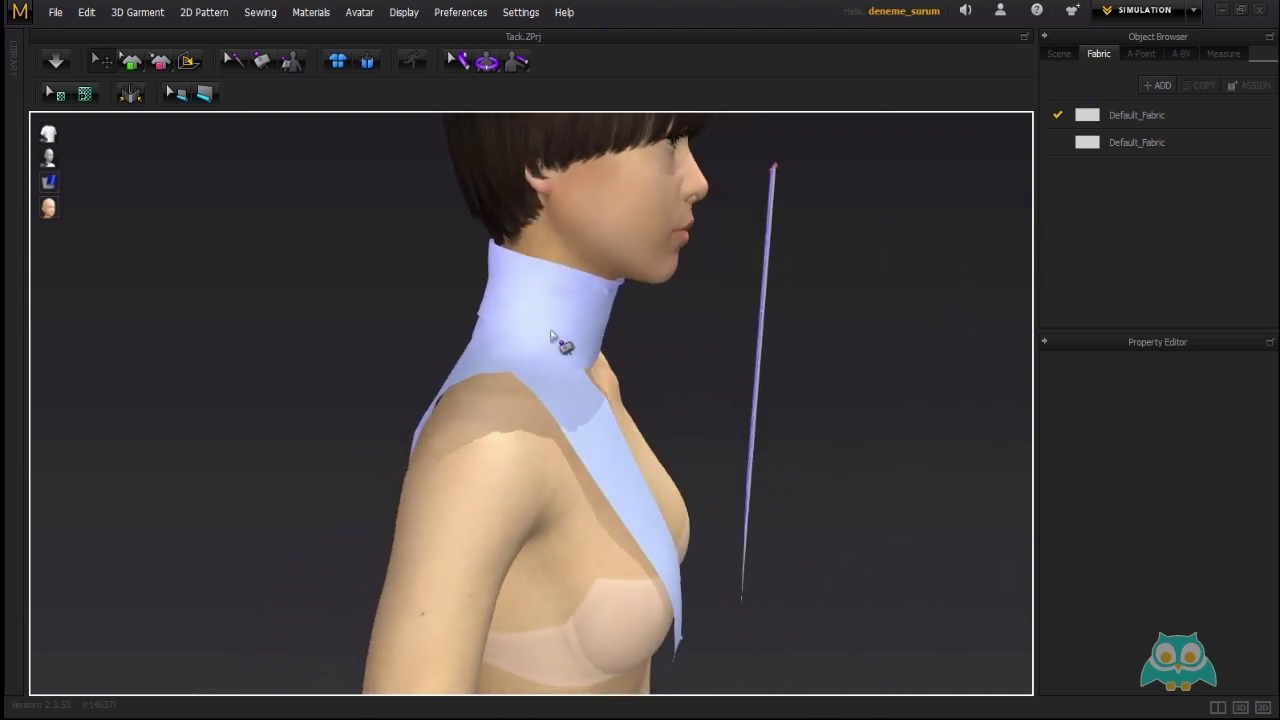
Unfreeze the neck strip and clear the selection.
left_click(566, 344)
right_click(550, 334)
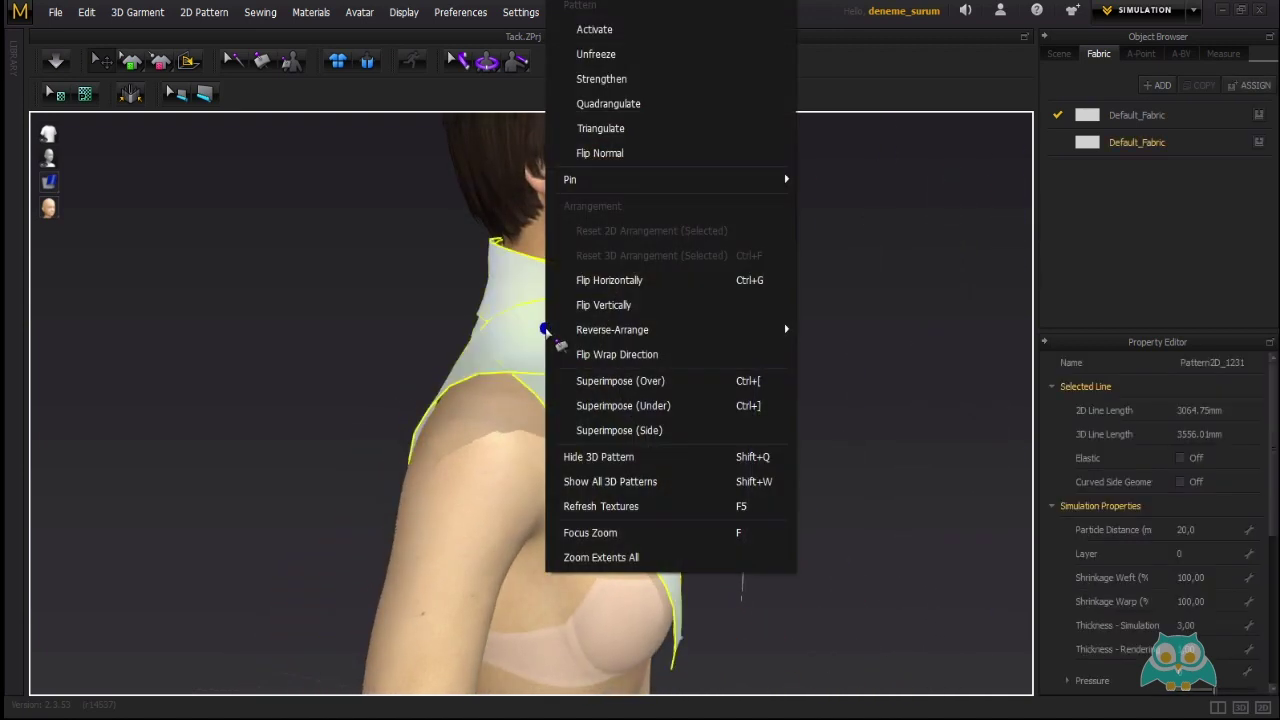
left_click(636, 52)
left_click(837, 384)
right_click_drag(660, 400, 659, 431)
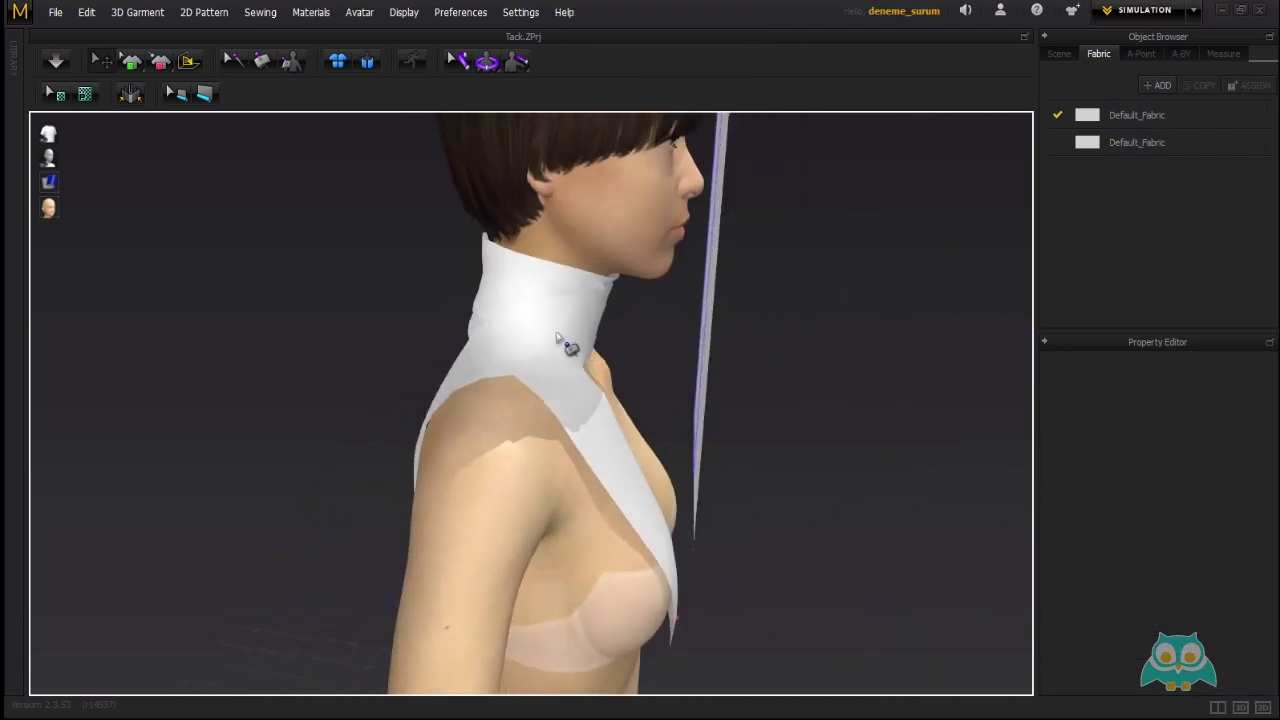
Use Tack to join the strip's overlapping layers at the front base of the neck, on the avatar's right side.
left_click(261, 16)
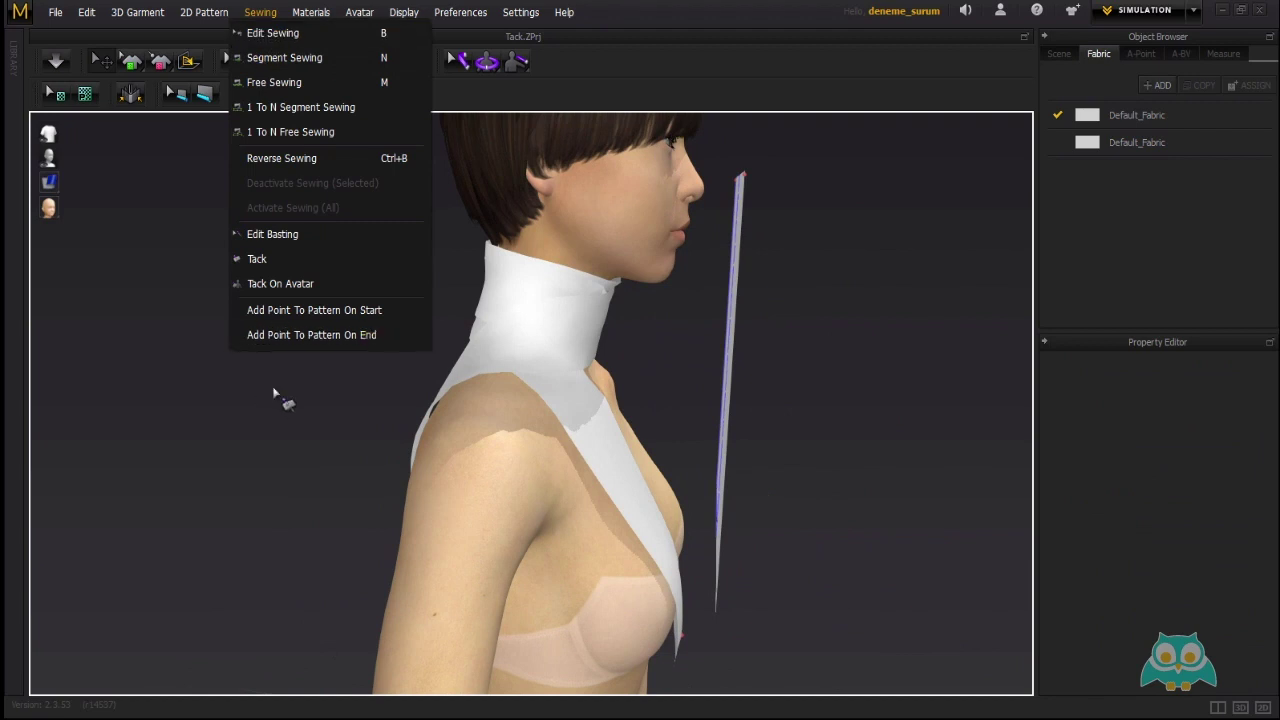
left_click(272, 260)
scroll(540, 375, "up", 2)
right_click_drag(510, 372, 681, 350)
left_click(548, 340)
Add a second tack joining the strip's layers at the back of the neck, near the right shoulder.
left_click(501, 273)
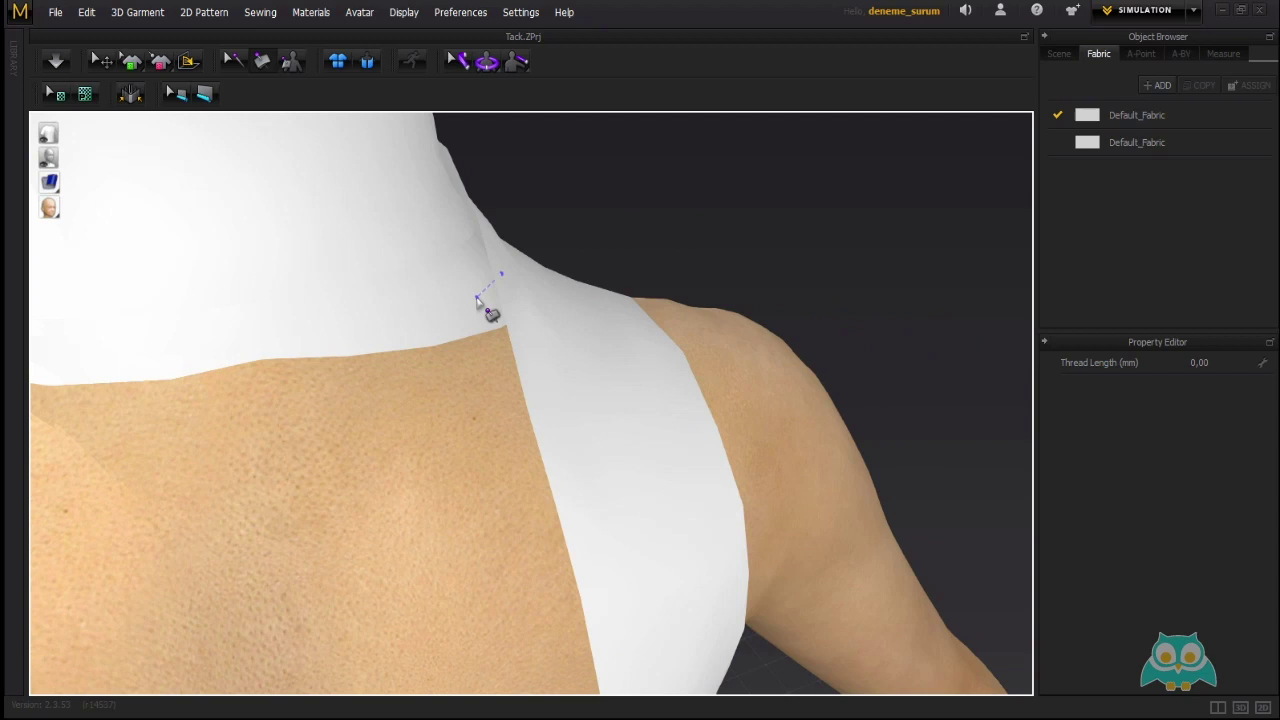
left_click(477, 299)
right_click_drag(480, 294, 228, 306)
scroll(560, 383, "down", 1)
right_click_drag(562, 384, 631, 346)
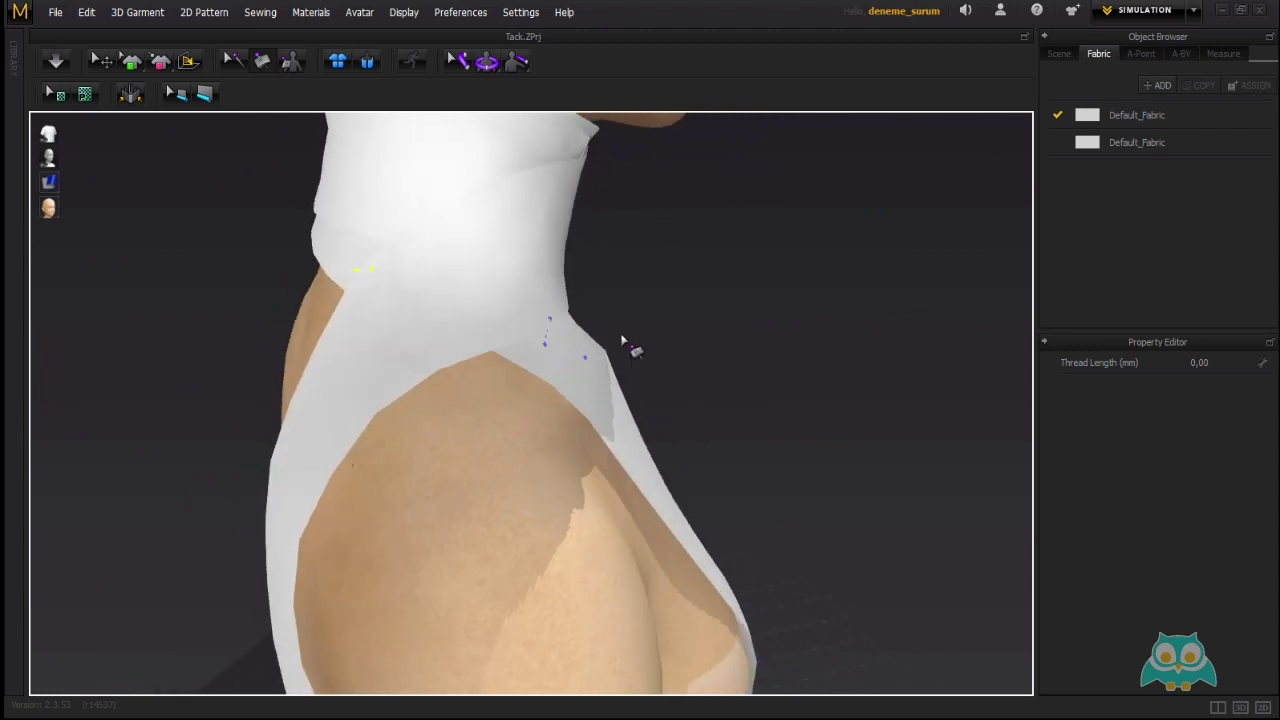
left_click(389, 300)
Use Tack On Avatar to attach the strip's front length to the avatar's upper right chest.
right_click_drag(590, 366, 446, 286)
scroll(446, 286, "up", 2)
left_click(263, 13)
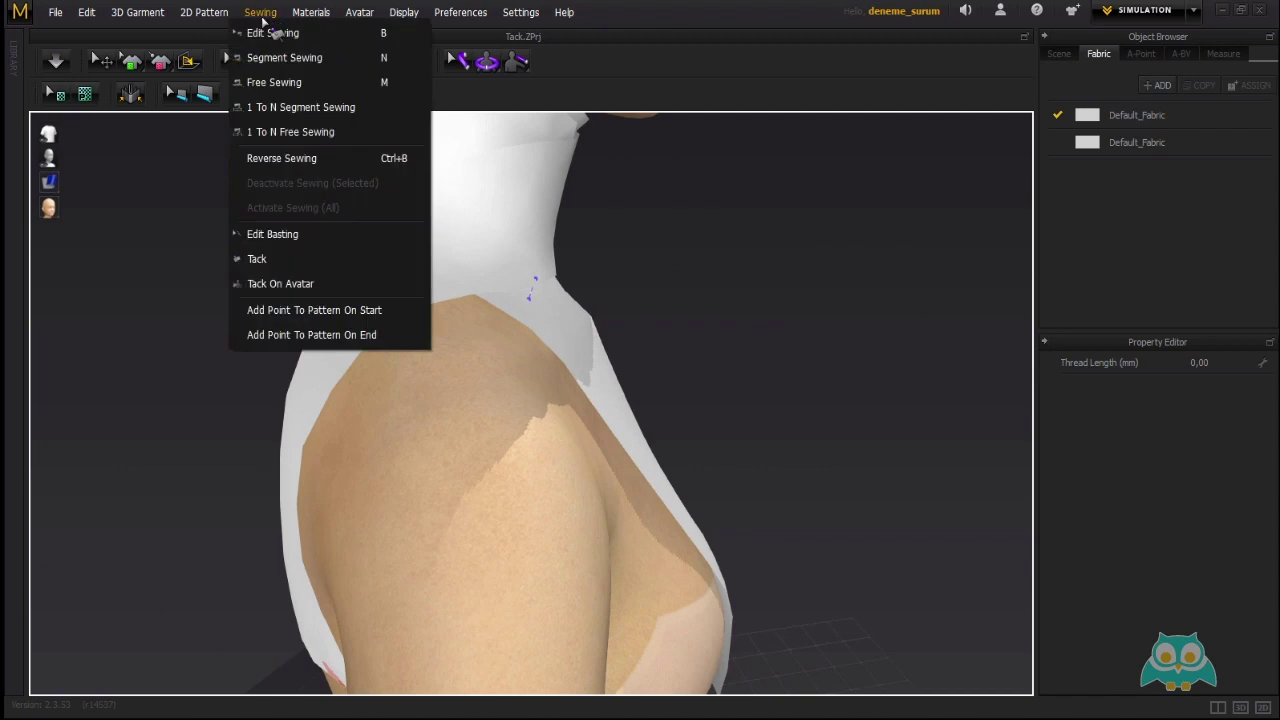
left_click(308, 285)
right_click_drag(386, 277, 570, 268)
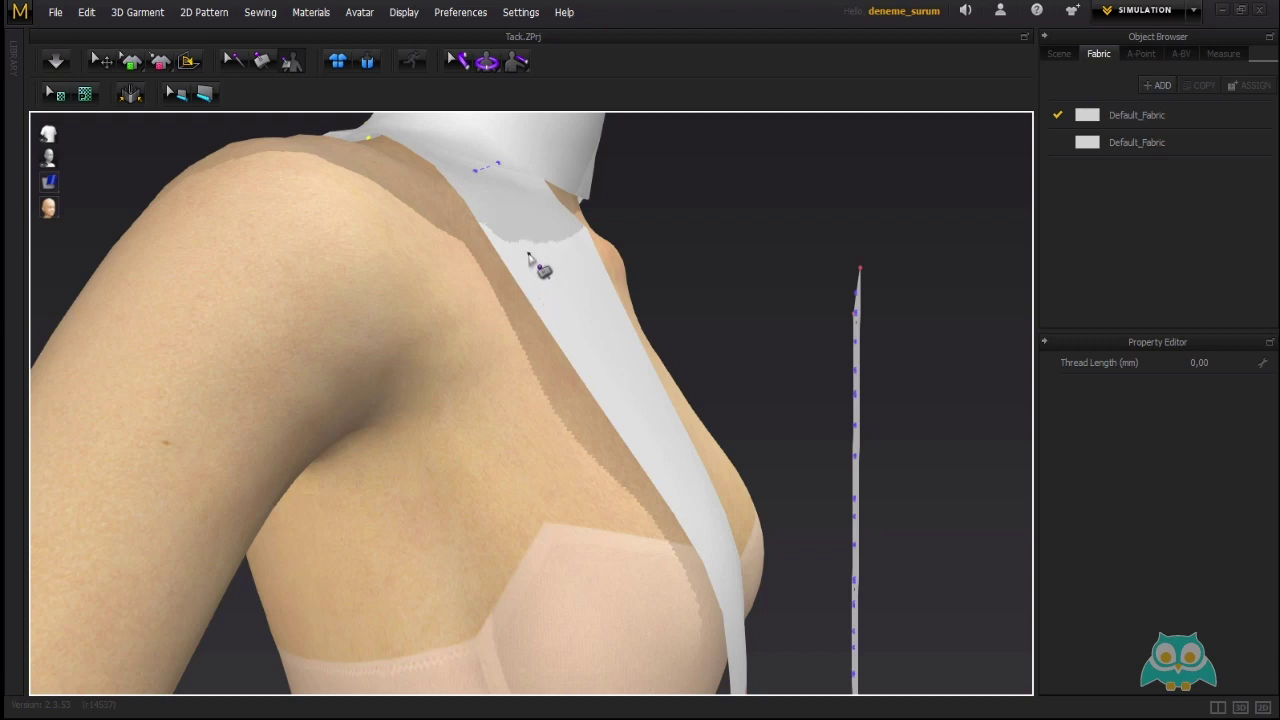
left_click(529, 253)
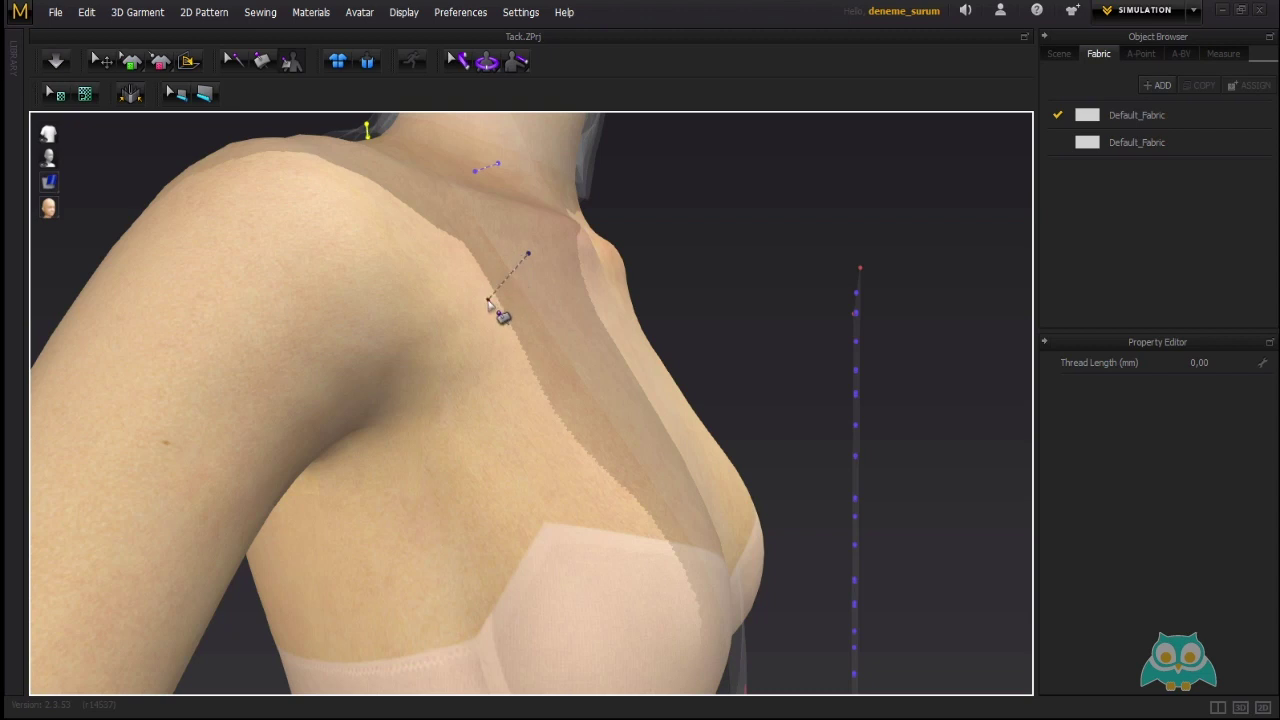
left_click(488, 300)
right_click_drag(490, 319, 402, 312)
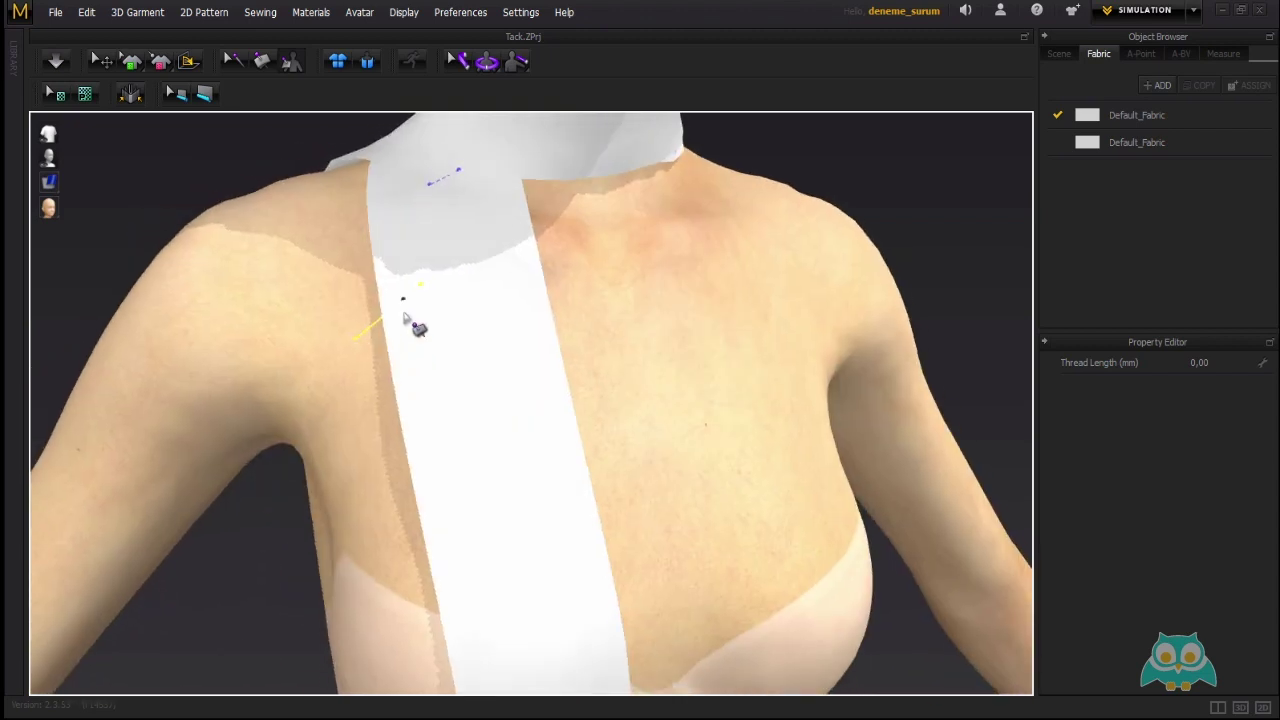
Attach the strip's back length to the avatar's right shoulder blade with another avatar tack.
right_click_drag(491, 329, 627, 330)
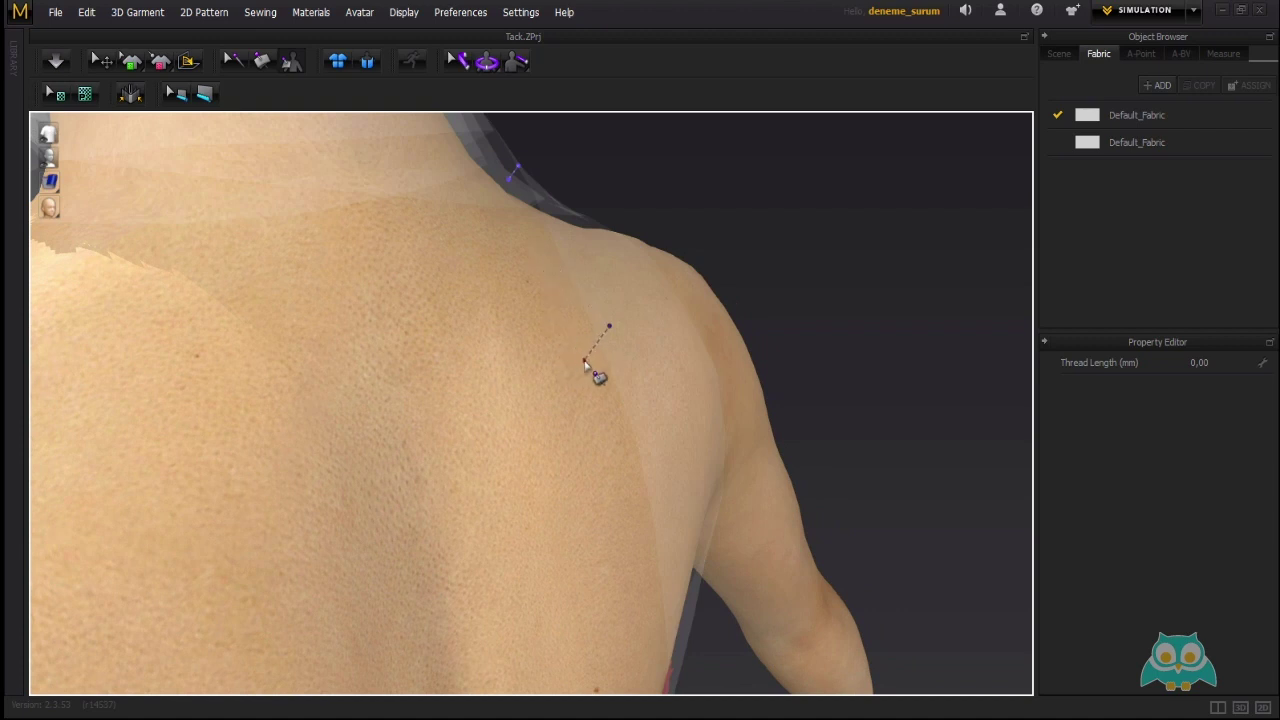
left_click(582, 363)
right_click_drag(623, 354, 720, 351)
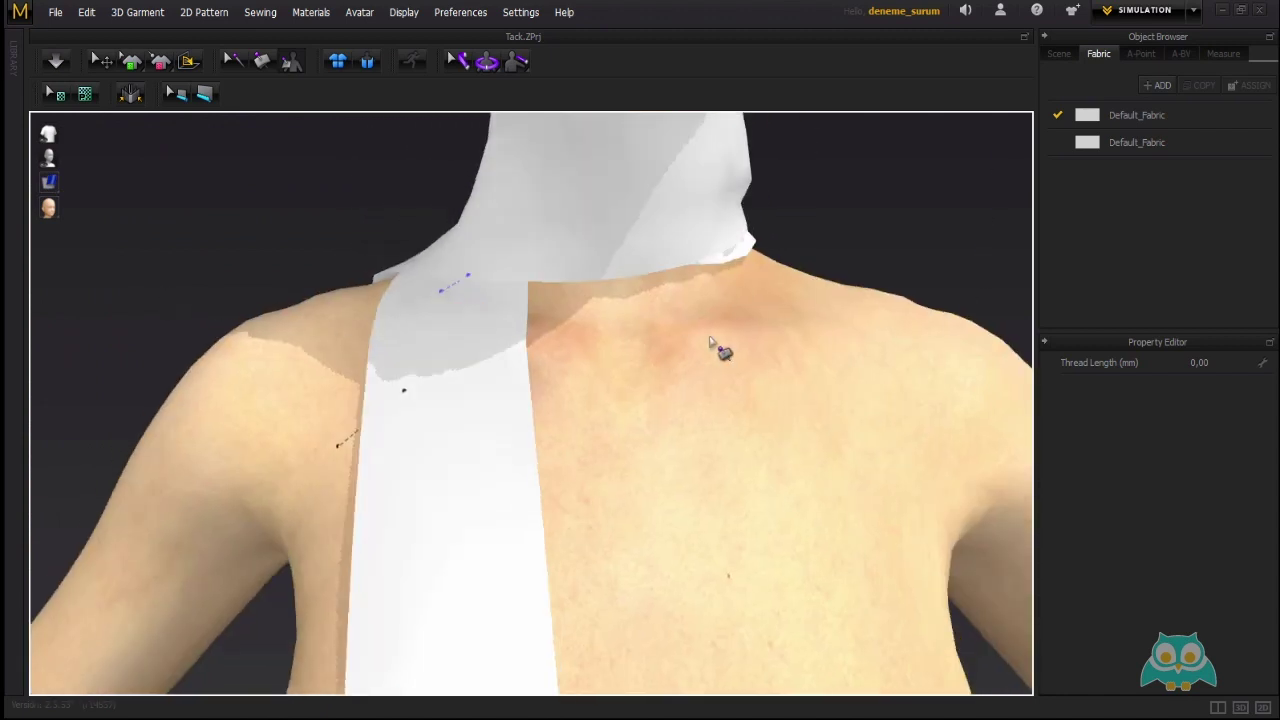
Tack the lower edge of the neck wrap onto the avatar at the left side of the neck.
right_click_drag(733, 262, 670, 270)
left_click(698, 243)
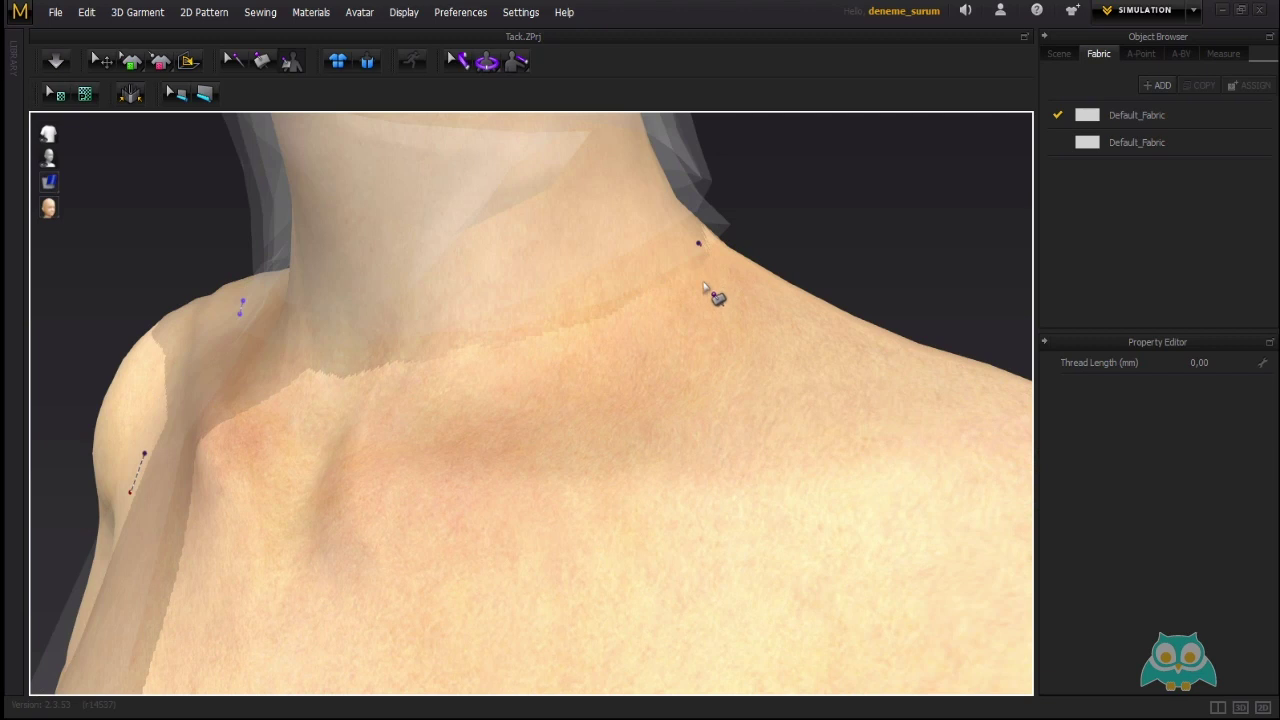
left_click(697, 302)
right_click_drag(729, 314, 404, 318)
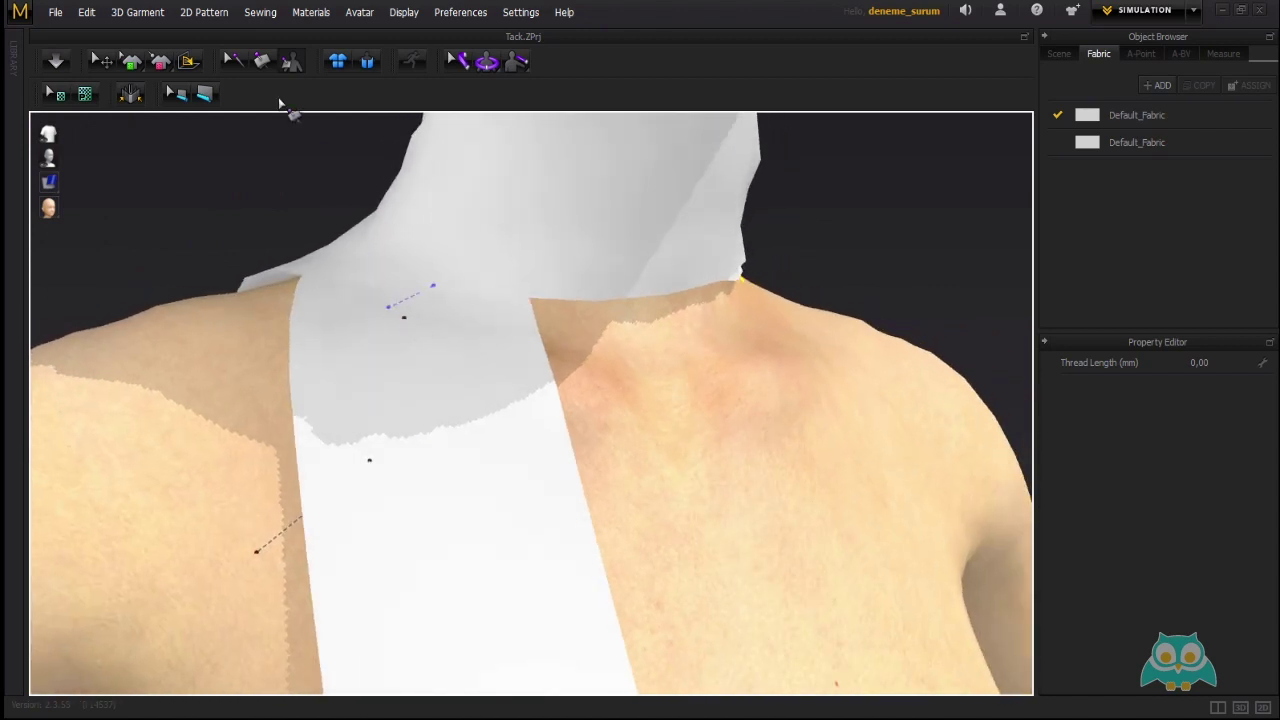
Use Edit Basting to reposition an end point of the front tack joining the strip's layers.
left_click(260, 13)
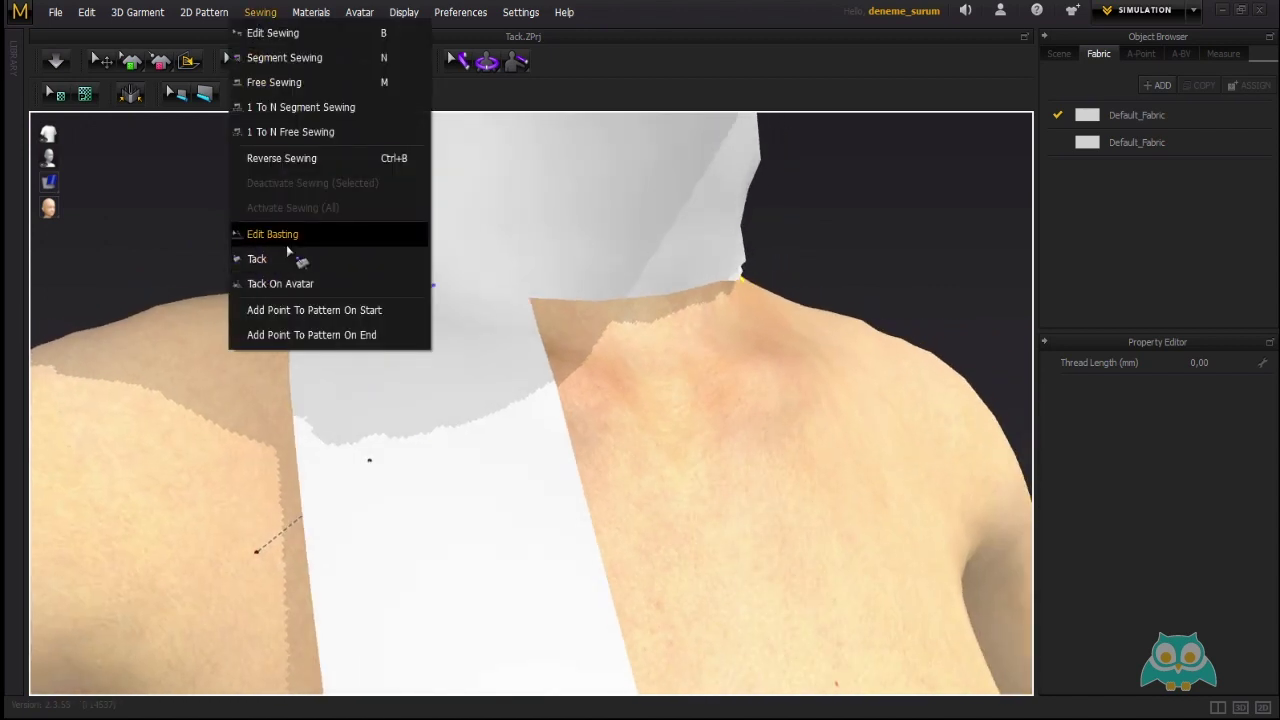
left_click(262, 262)
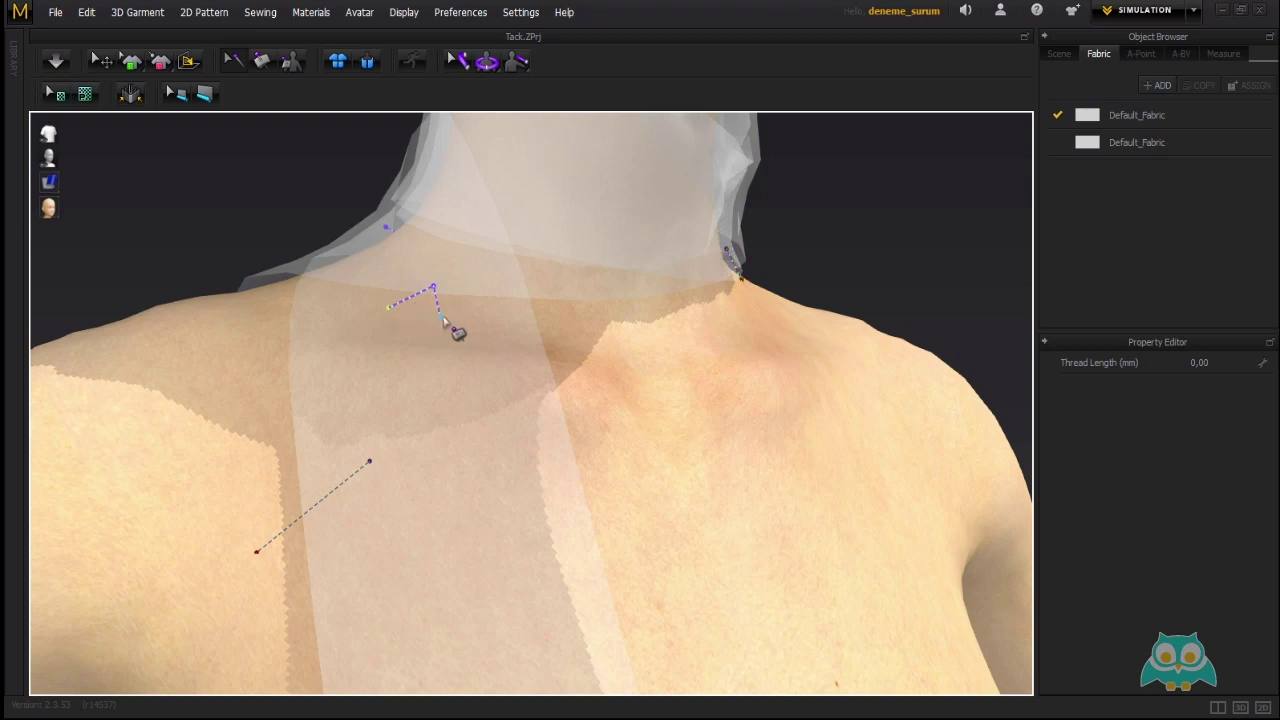
right_click_drag(485, 330, 541, 320)
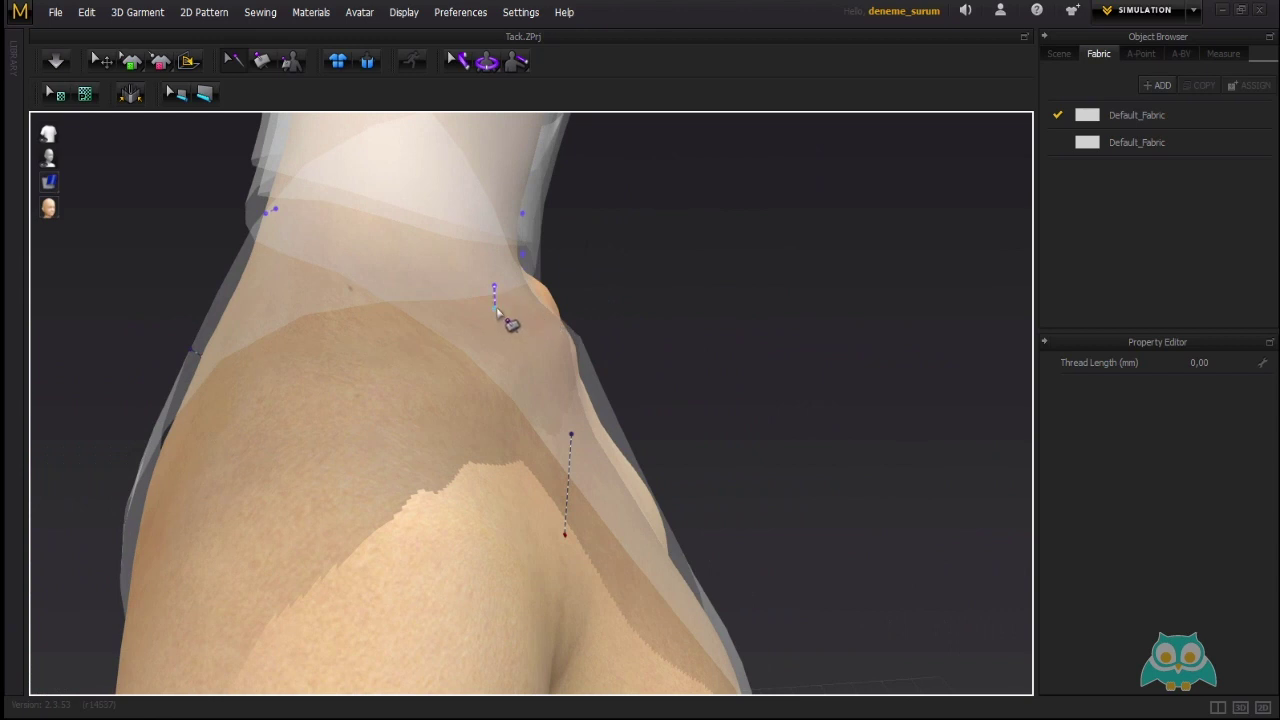
right_click_drag(548, 368, 377, 360)
Move the avatar end and the strip end of the chest tack closer together under the strip.
left_click(222, 538)
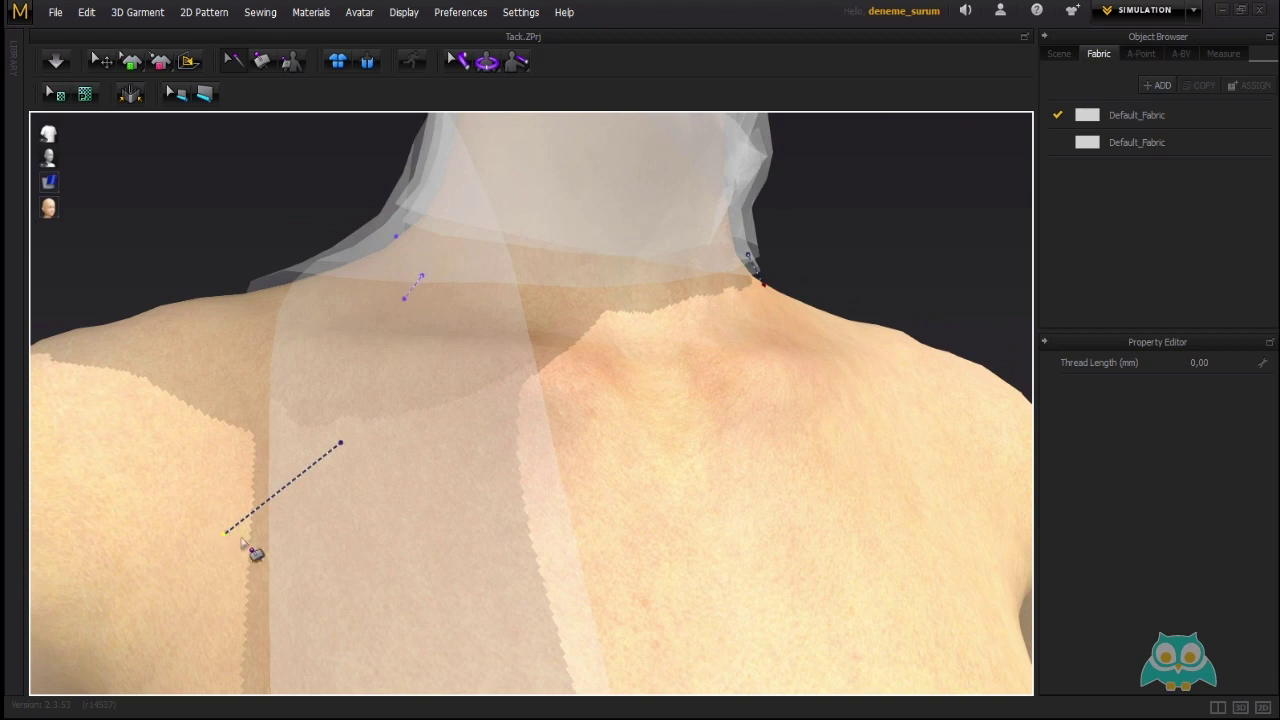
left_click(312, 530)
right_click_drag(346, 522, 414, 423)
left_click(307, 367)
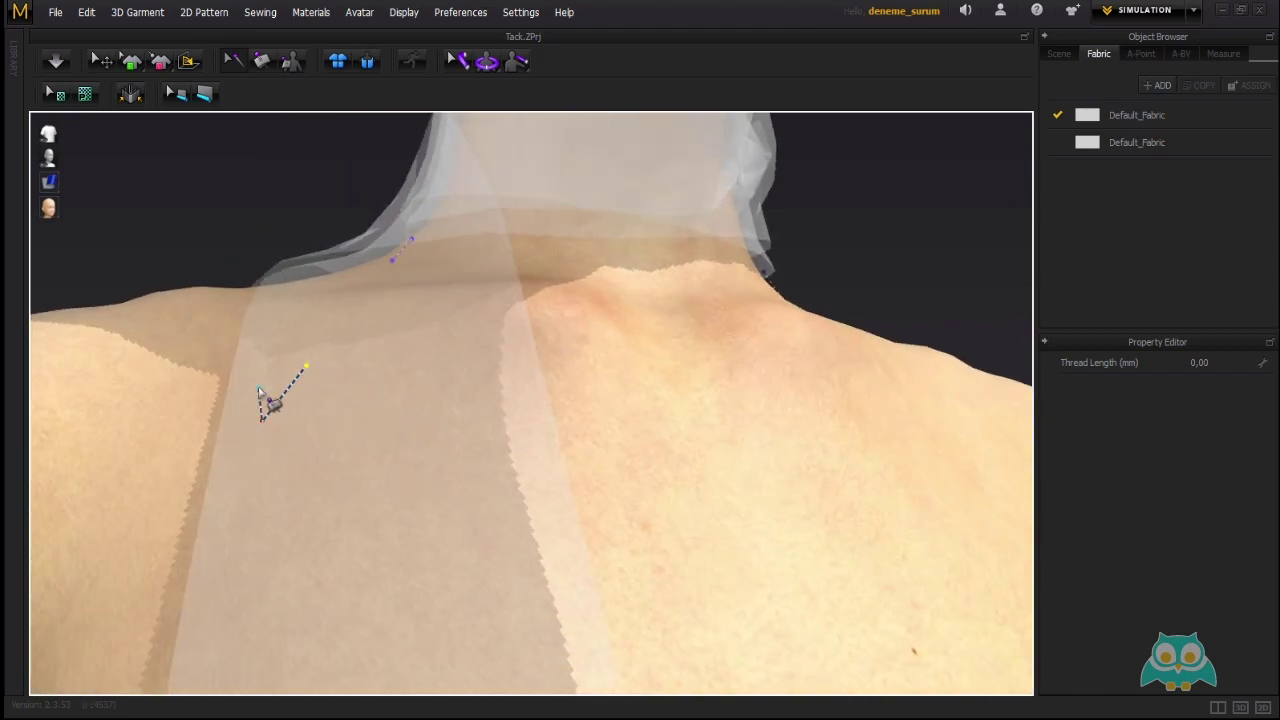
right_click_drag(262, 392, 672, 516)
Reposition the end points of the shoulder-blade tack so they lie closer together beneath the strip.
middle_click_drag(405, 278, 398, 320)
scroll(405, 319, "down", 2)
right_click_drag(386, 295, 631, 486)
left_click(280, 268)
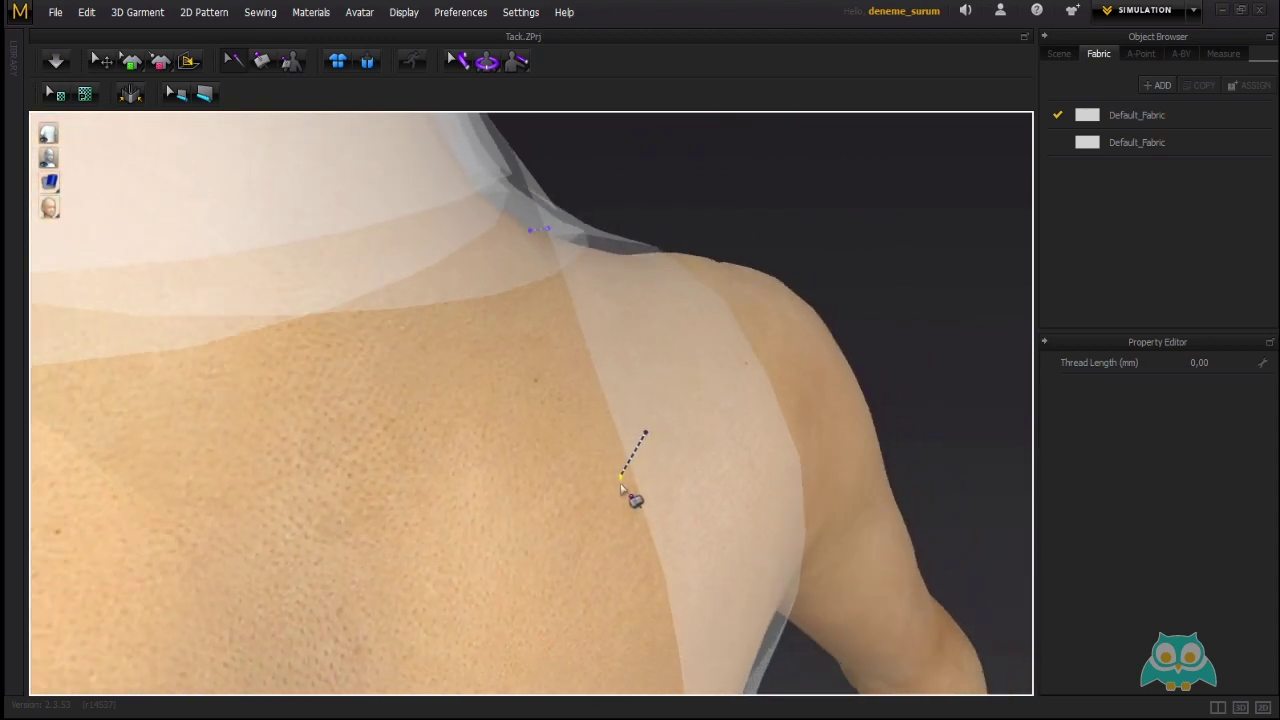
right_click_drag(623, 443, 343, 234)
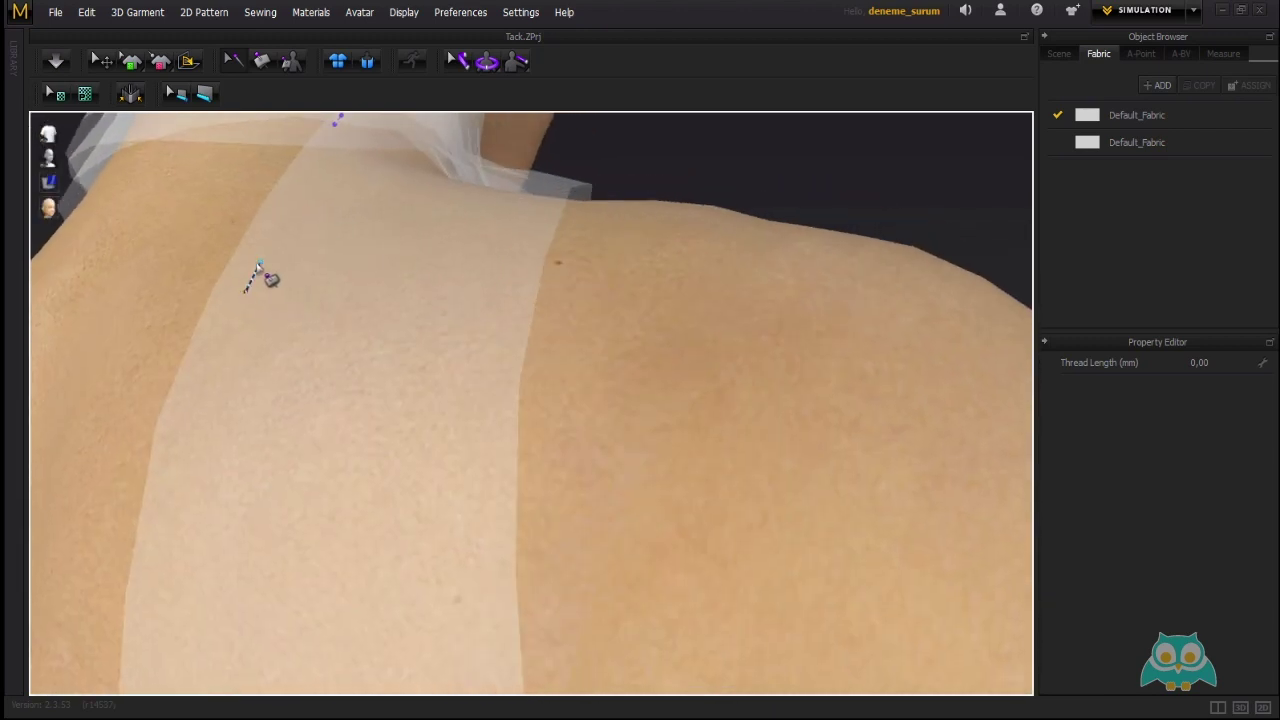
Bring the end points of the avatar tack at the left side of the neck closer together.
right_click_drag(277, 280, 295, 396)
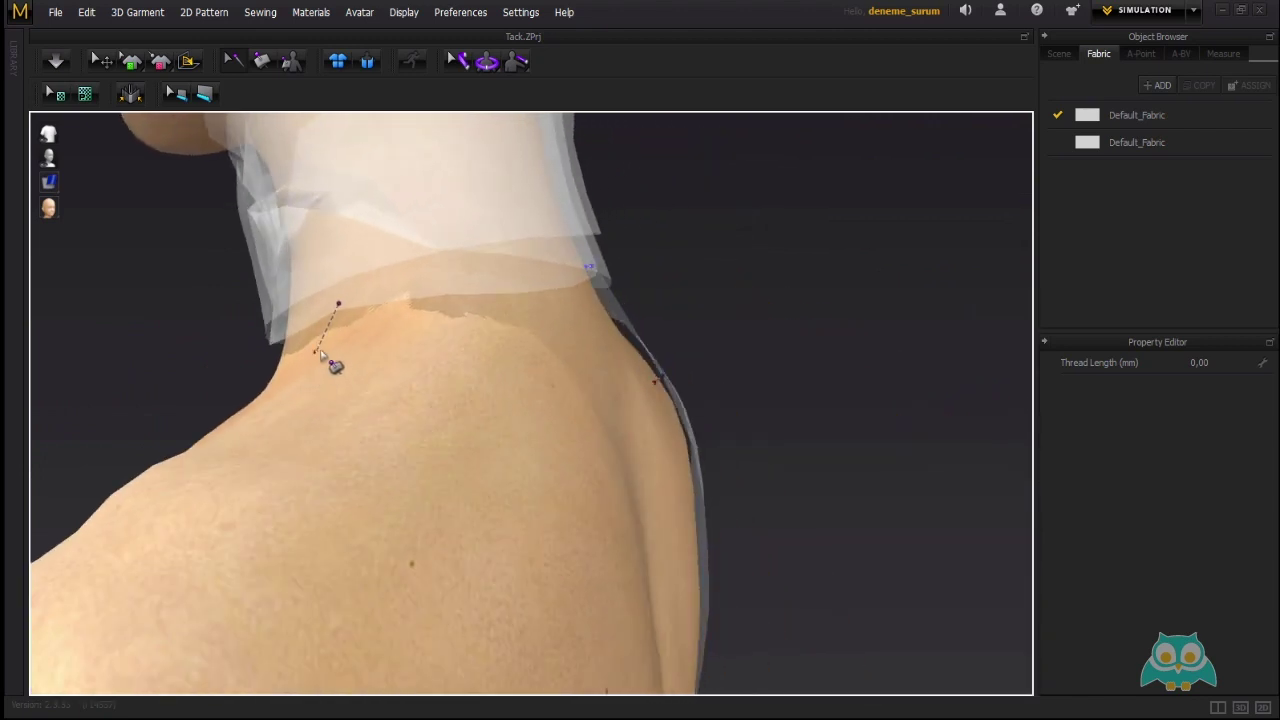
right_click_drag(366, 351, 790, 328)
left_click(812, 312)
scroll(800, 314, "down", 3)
right_click_drag(776, 317, 451, 330)
Switch to Select/Move and remove the pins from the strip's lower front and back ends.
key("2")
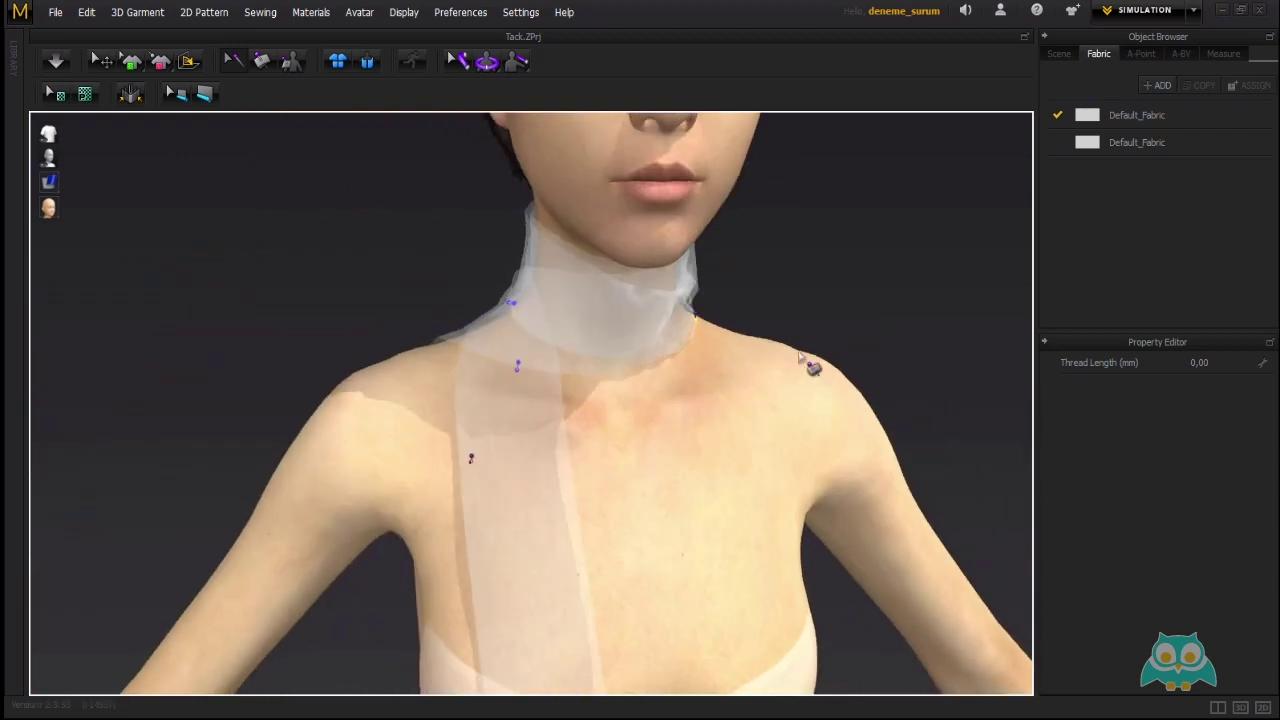
middle_click_drag(654, 386, 654, 156)
right_click_drag(584, 532, 590, 523)
middle_click_drag(598, 527, 623, 466)
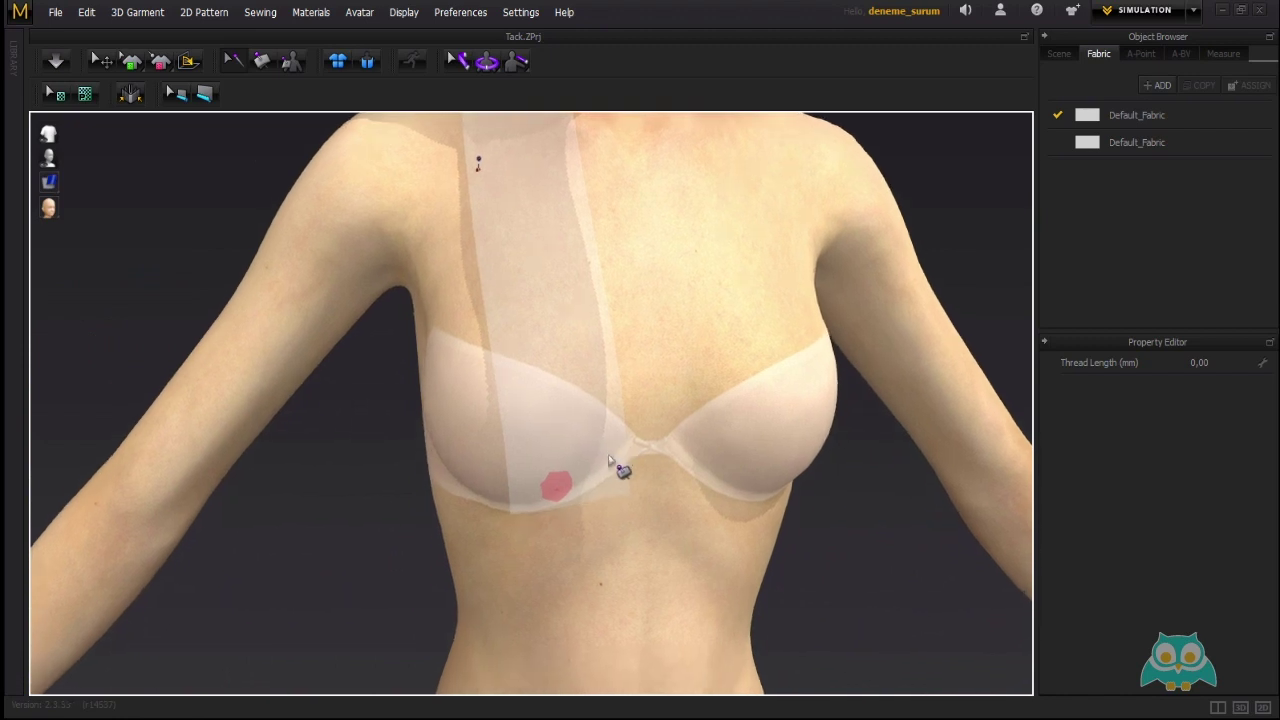
left_click(101, 62)
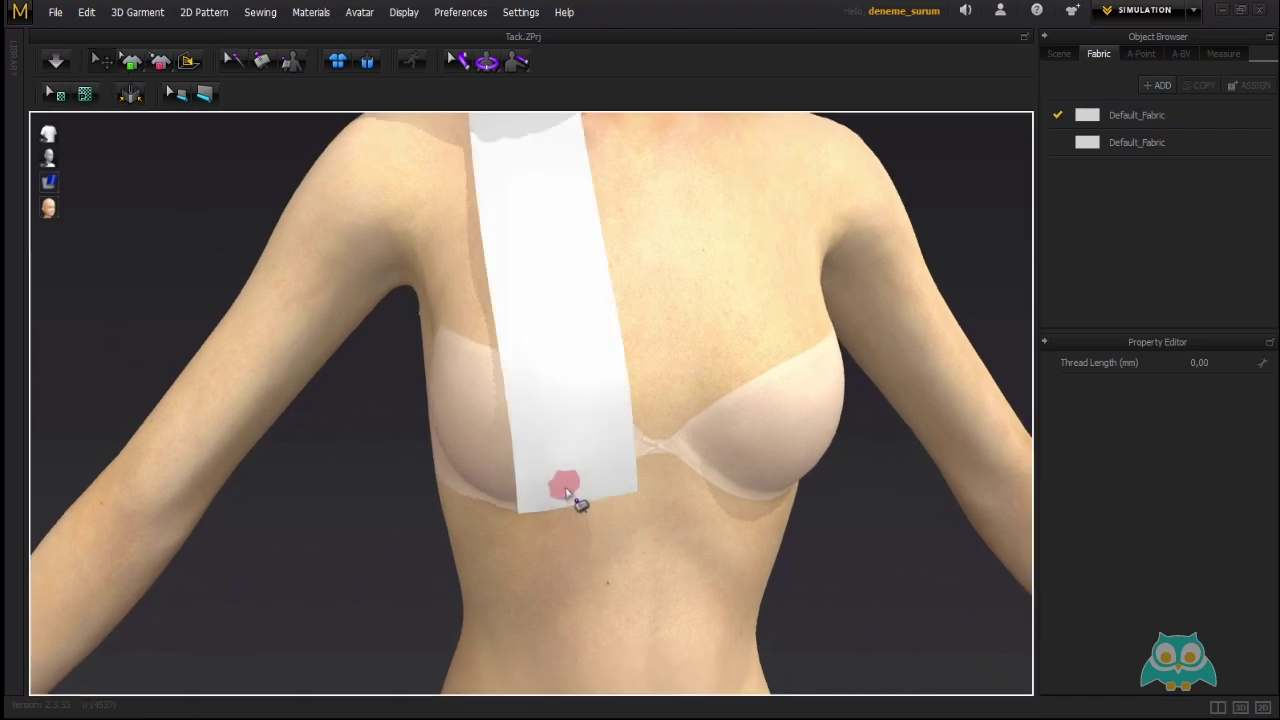
scroll(504, 384, "up", 3)
right_click_drag(504, 384, 785, 390)
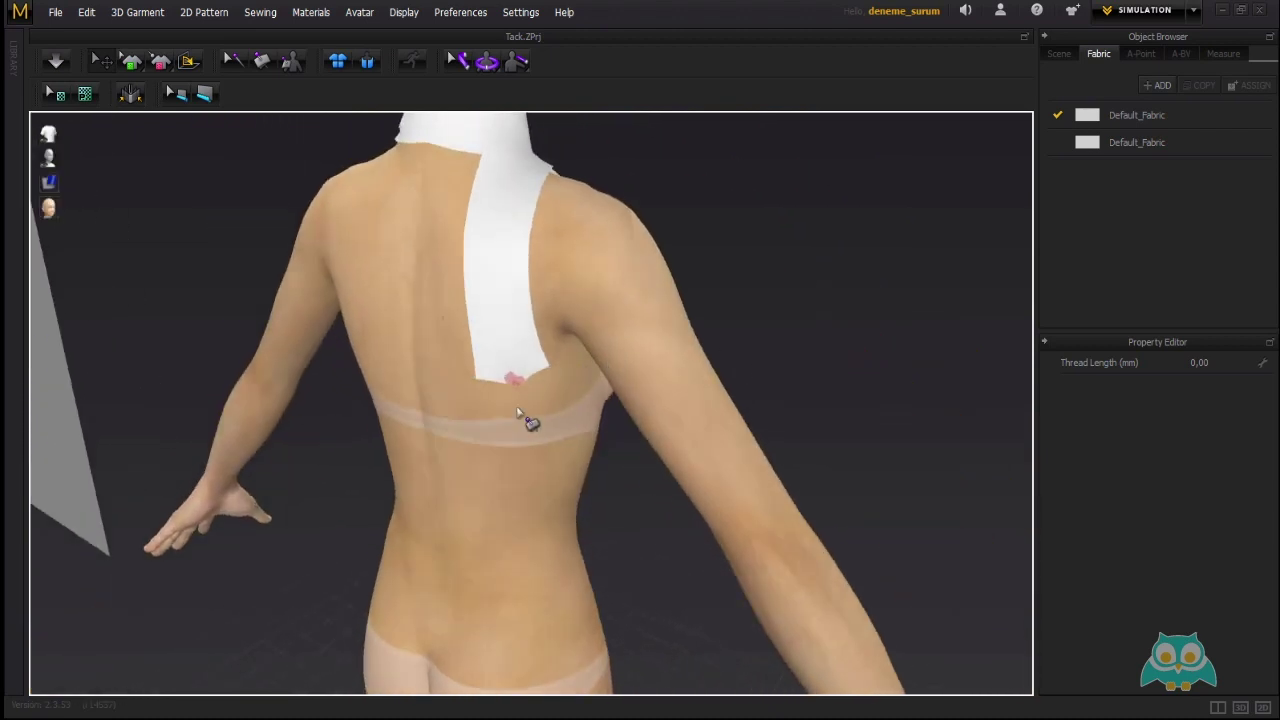
scroll(515, 395, "up", 2)
right_click_drag(523, 380, 485, 351)
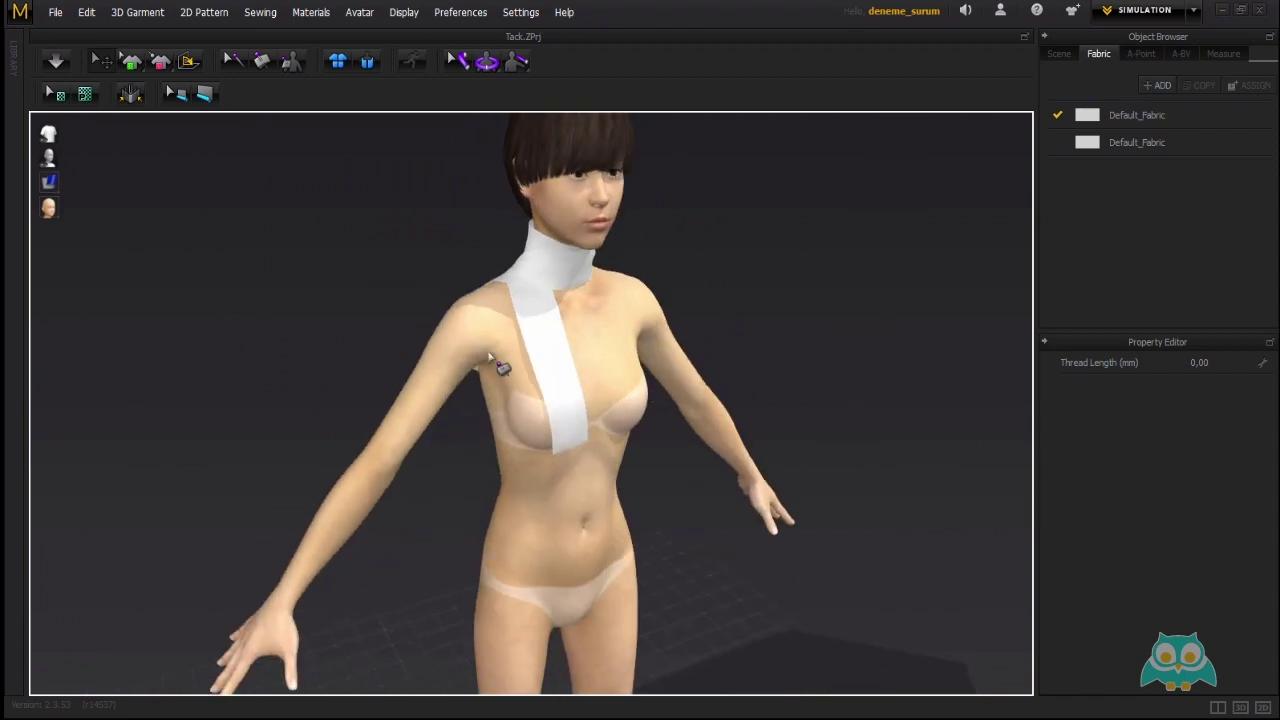
middle_click_drag(485, 351, 460, 410)
Start the simulation and examine how the tacked strip hangs on the avatar from the front and side.
left_click(135, 12)
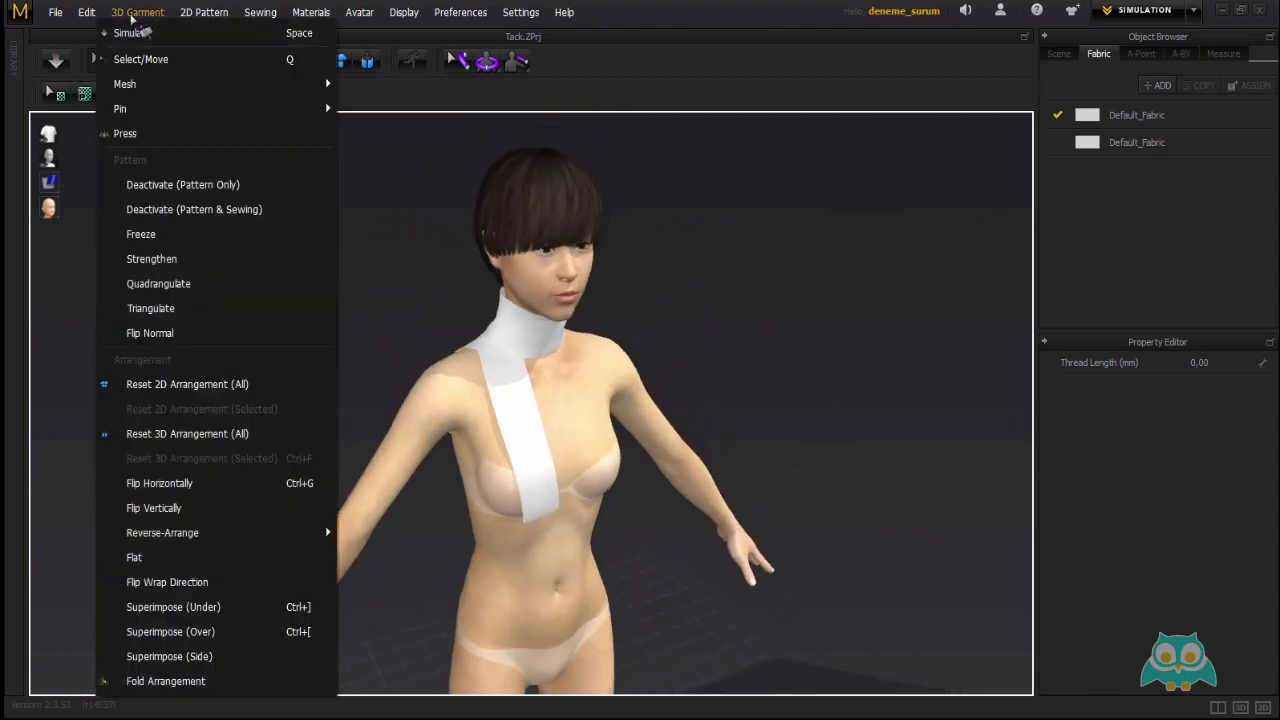
left_click(137, 33)
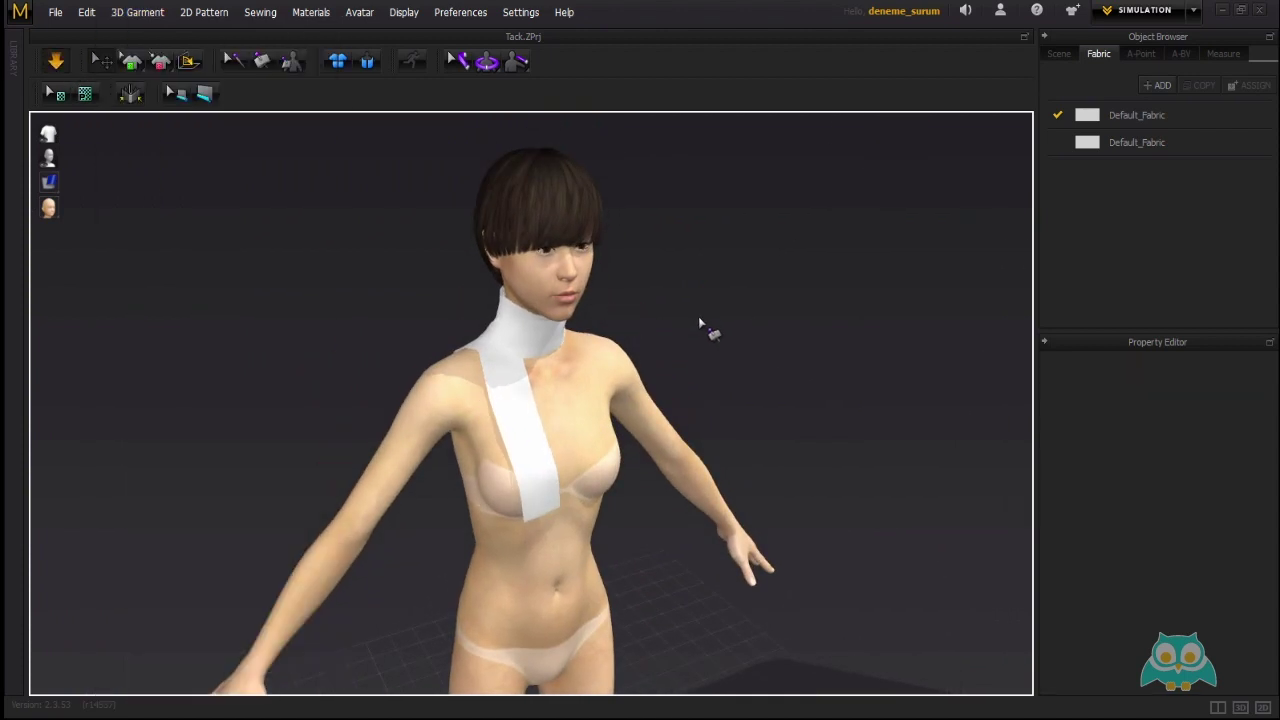
right_click_drag(660, 388, 591, 411)
middle_click_drag(591, 411, 606, 356)
right_click_drag(583, 349, 619, 344)
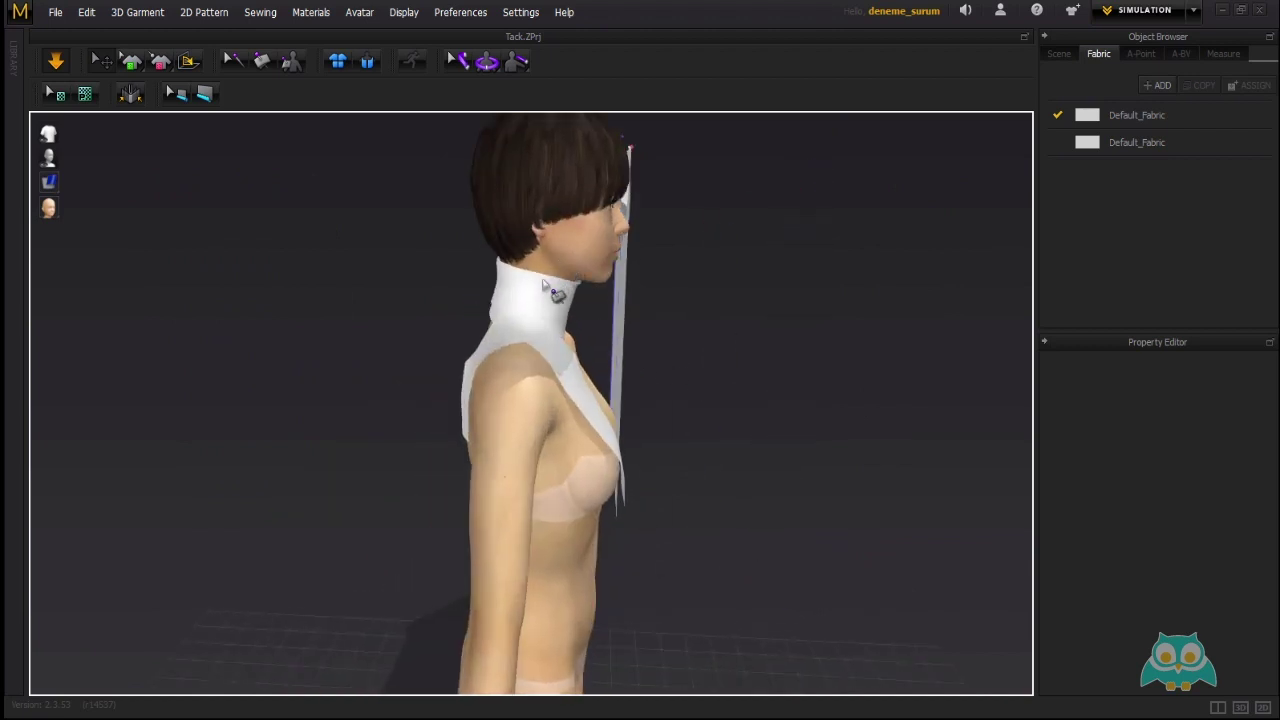
middle_click_drag(543, 285, 535, 305)
right_click_drag(543, 313, 520, 335)
scroll(527, 333, "up", 2)
scroll(522, 362, "down", 2)
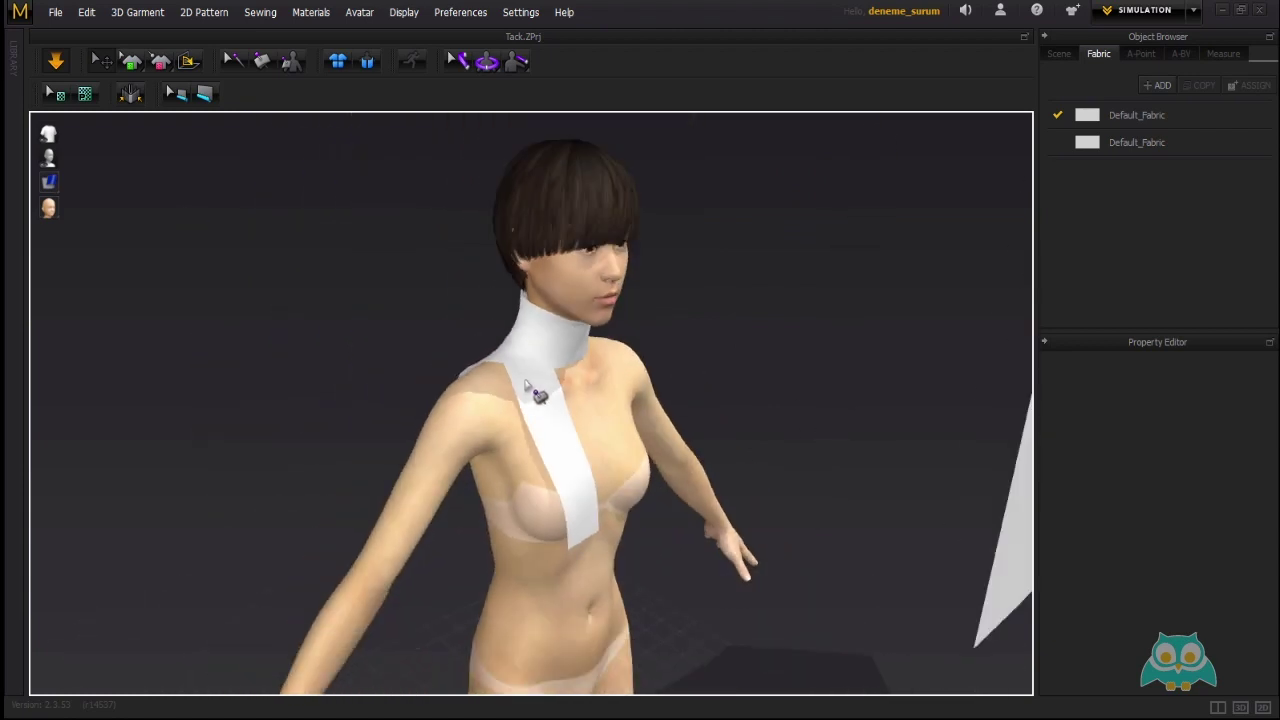
Pull slightly on the neck wrap during the simulation to test how the tacks hold it to the avatar.
right_click_drag(650, 385, 566, 285)
scroll(610, 385, "down", 2)
scroll(602, 362, "up", 2)
scroll(606, 343, "up", 2)
left_click(610, 340)
mouse_move(566, 285)
left_mouse_down()
mouse_move(564, 343)
mouse_move(557, 300)
left_mouse_up()
right_click_drag(557, 300, 455, 262)
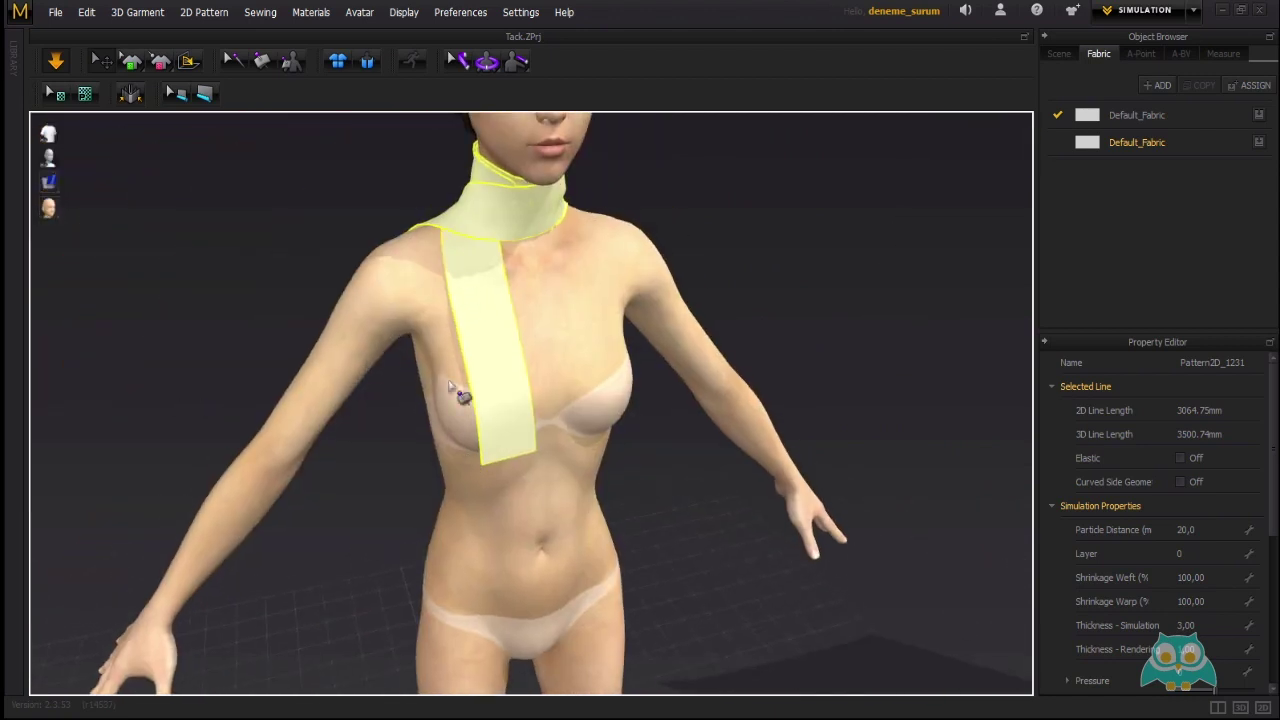
Pull the strip's hanging front end up and back down during the simulation to test how the tacks hold it.
left_click_drag(500, 452, 452, 290)
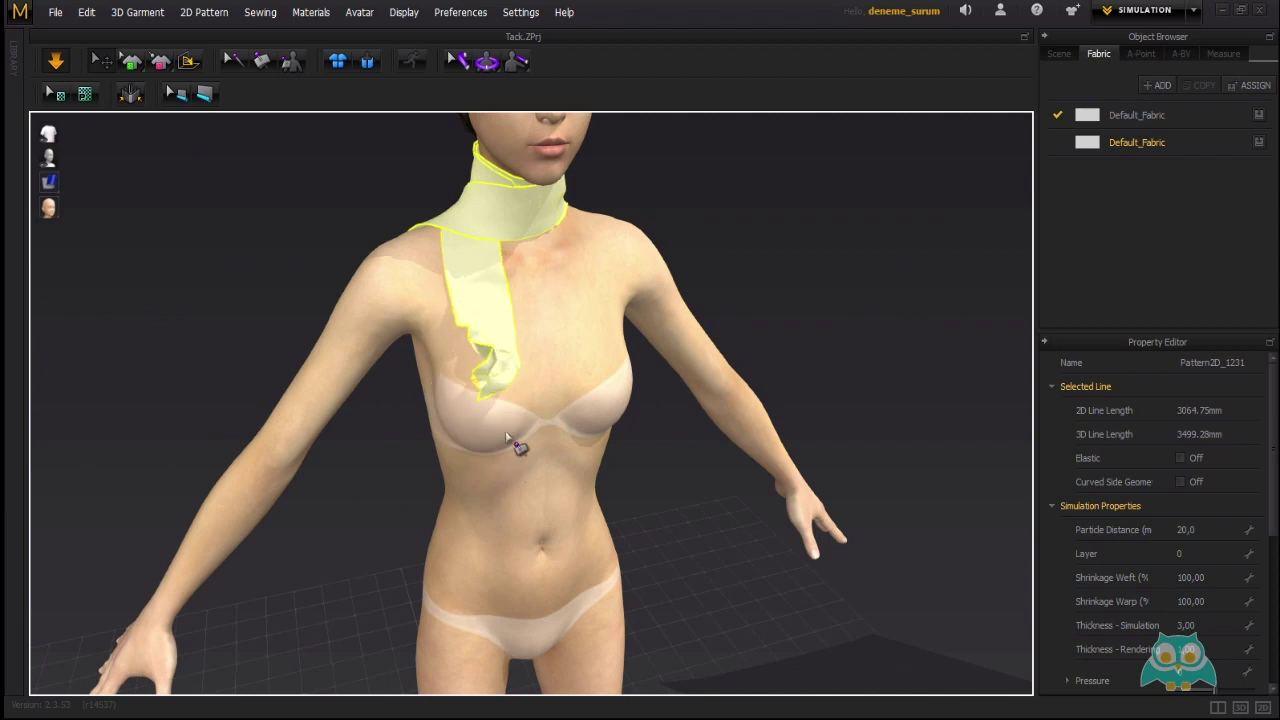
left_click_drag(522, 407, 488, 455)
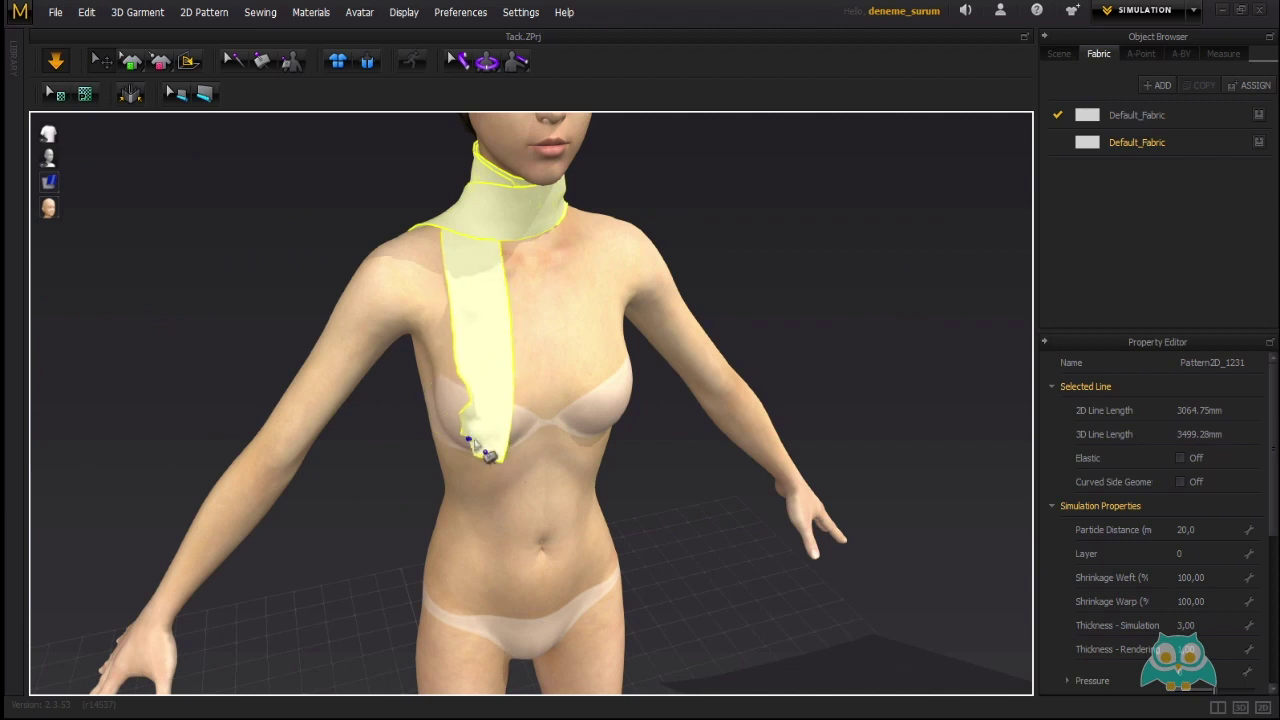
left_click(636, 493)
right_click_drag(617, 483, 680, 426)
scroll(555, 432, "up", 3)
middle_click_drag(616, 423, 591, 287)
scroll(586, 334, "up", 4)
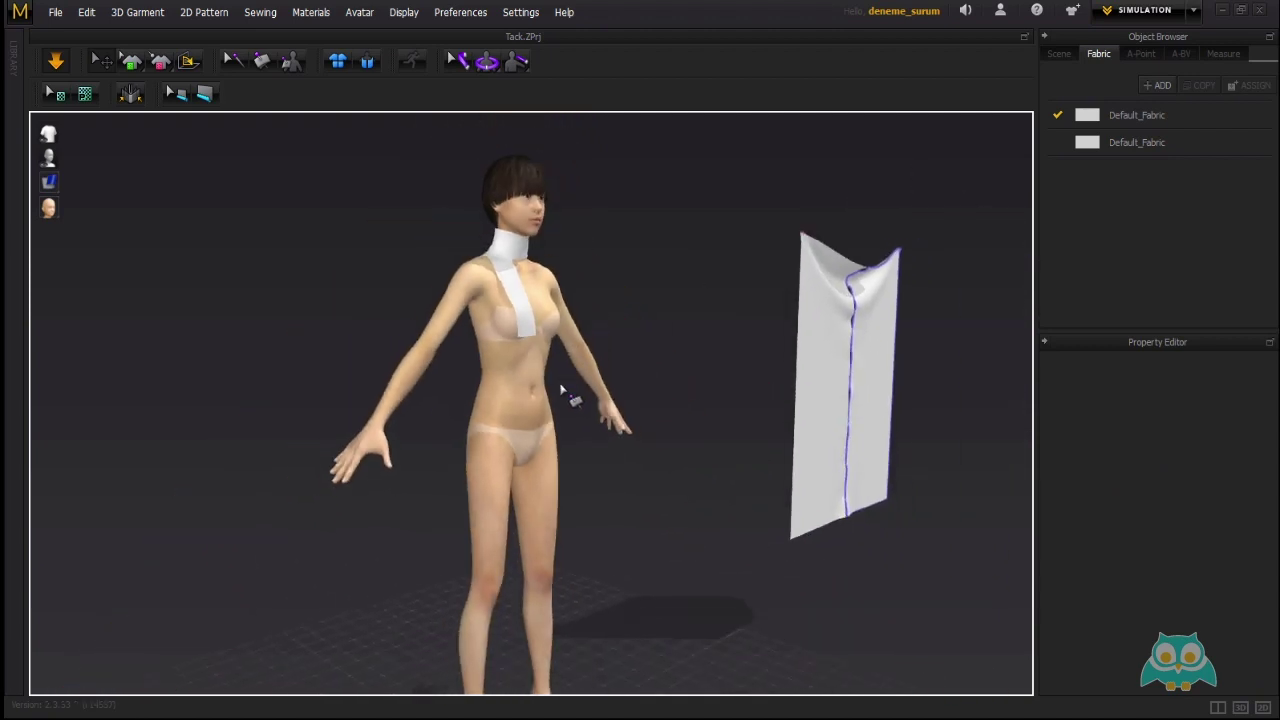
middle_click_drag(560, 383, 566, 340)
right_click_drag(566, 344, 514, 320)
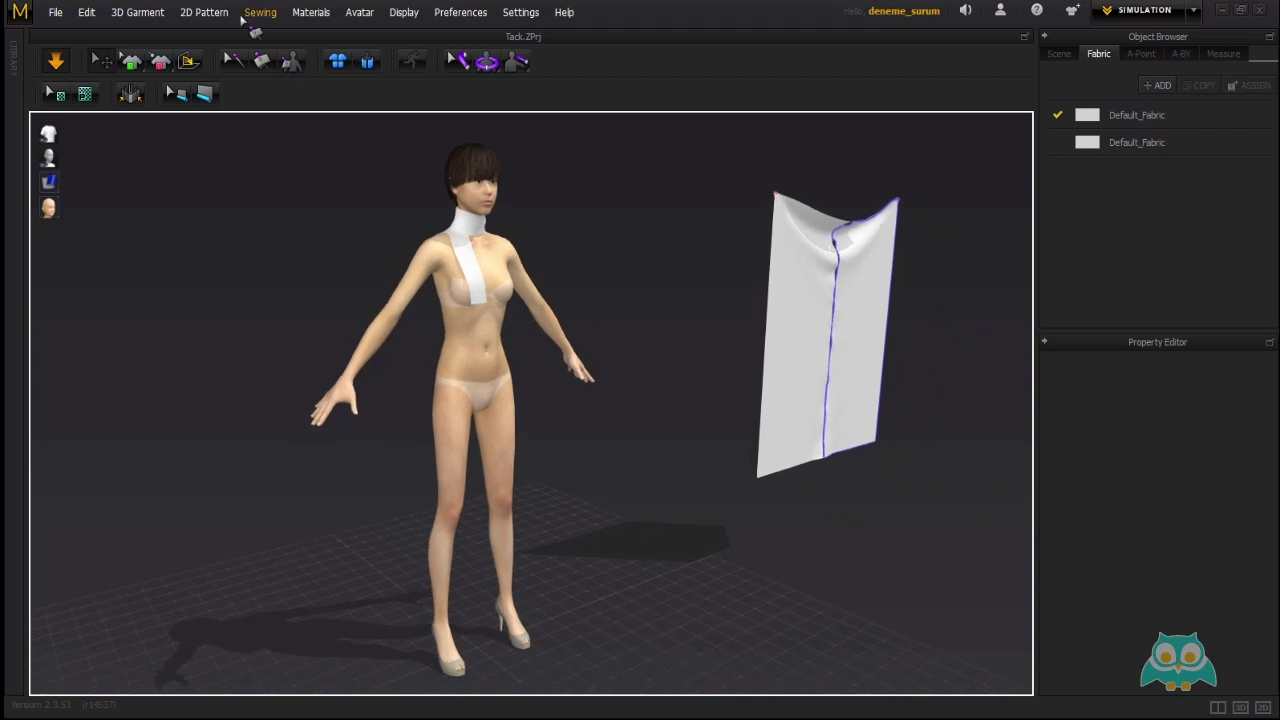
left_click(256, 15)
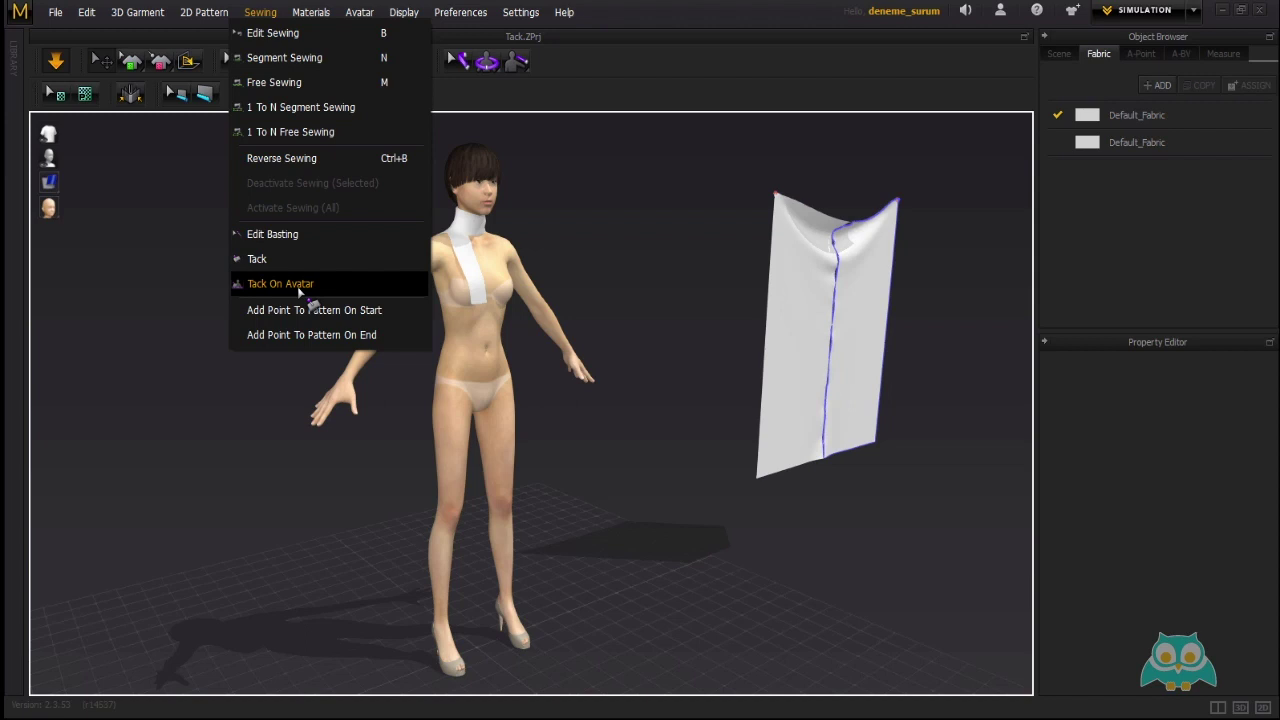
left_click(589, 259)
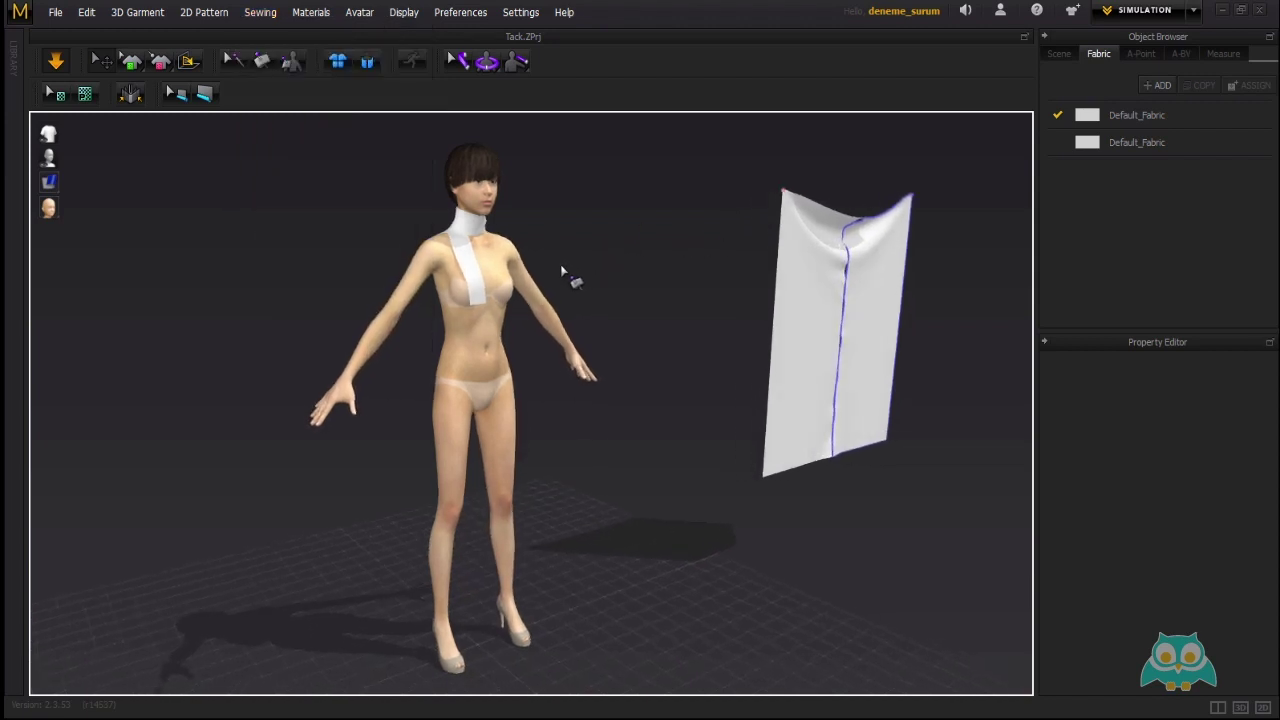
mouse_move(553, 265)
right_mouse_down()
mouse_move(651, 251)
mouse_move(545, 248)
right_mouse_up()
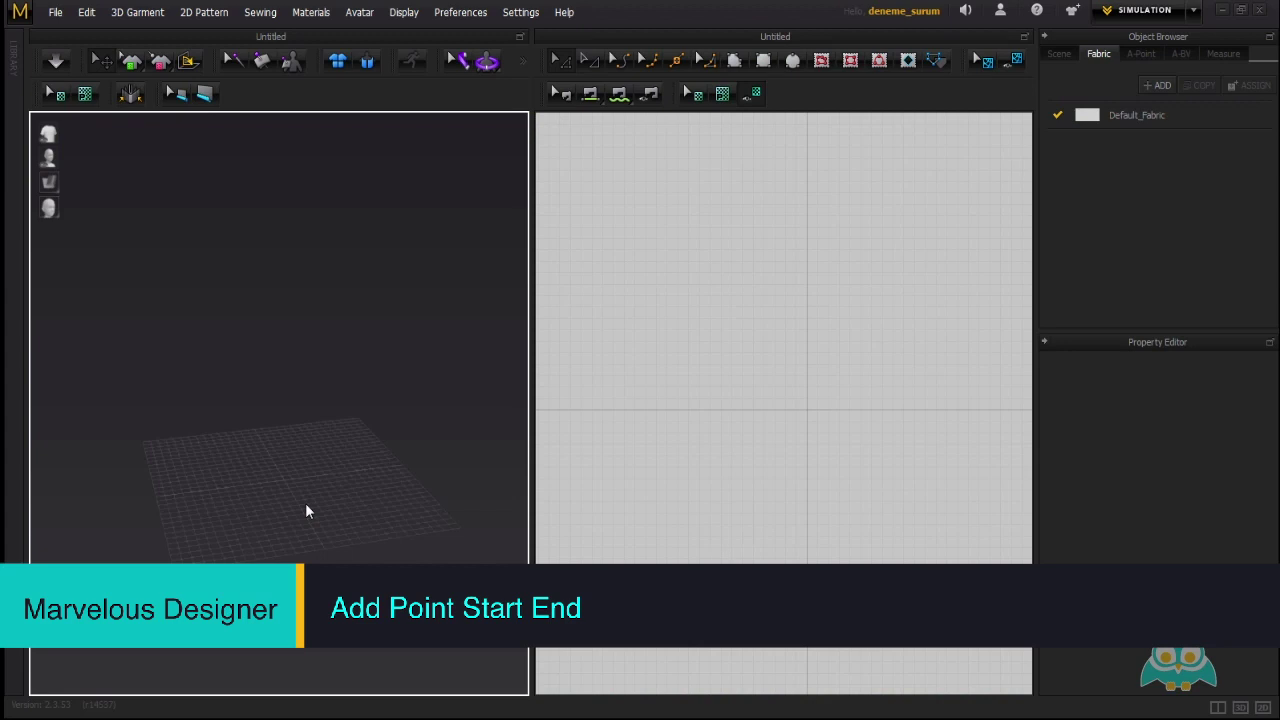
left_click(260, 17)
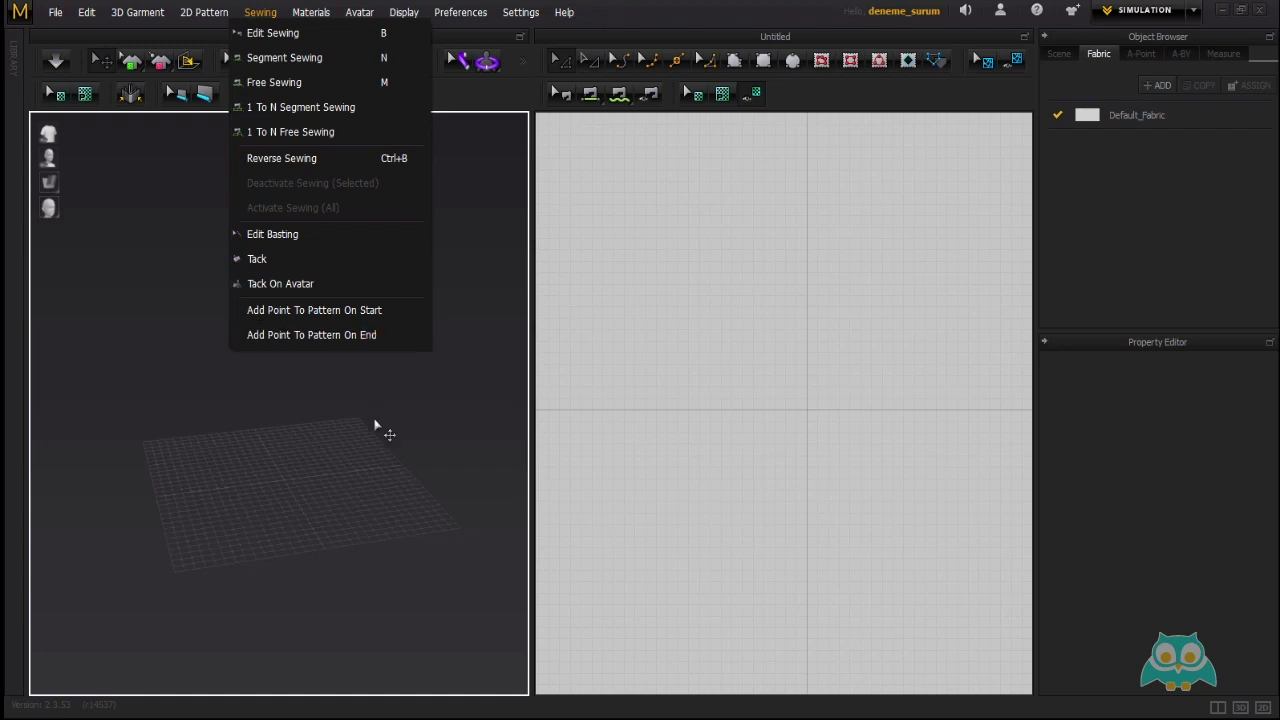
key("Escape")
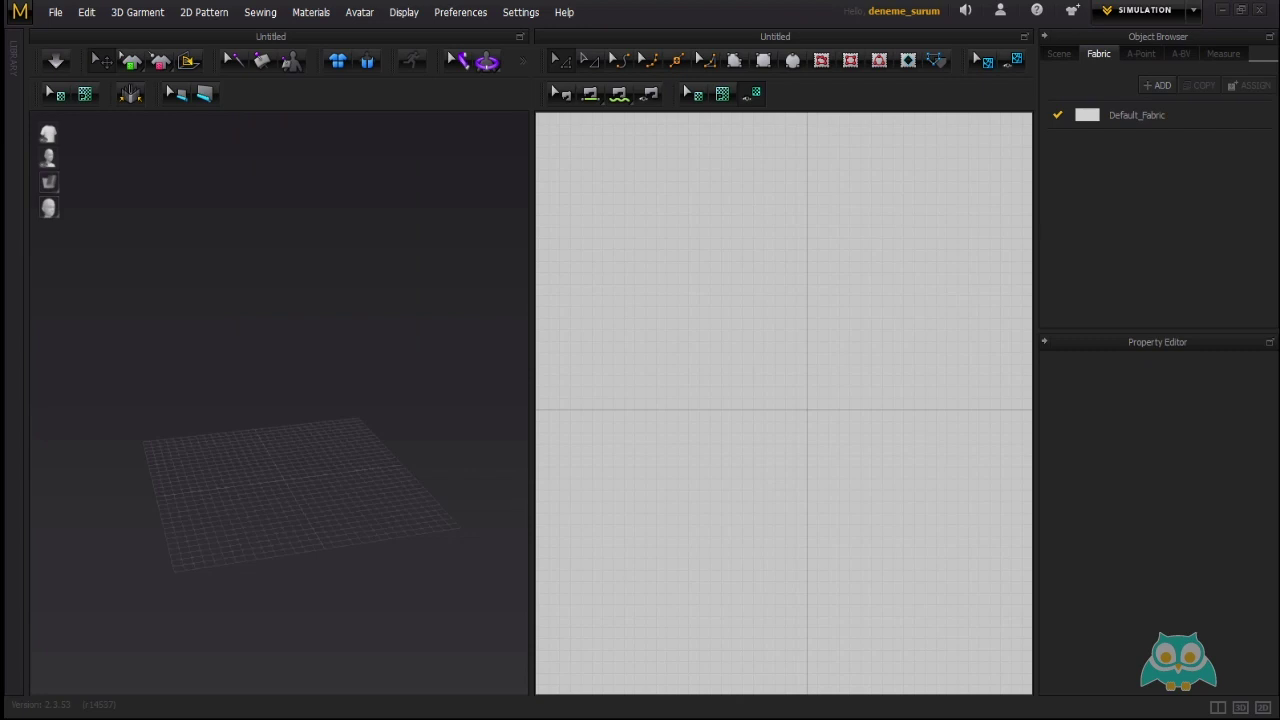
Open the start_end project file from the 40-start_end folder in Calisma_dosyalari.
left_click(57, 13)
mouse_move(127, 56)
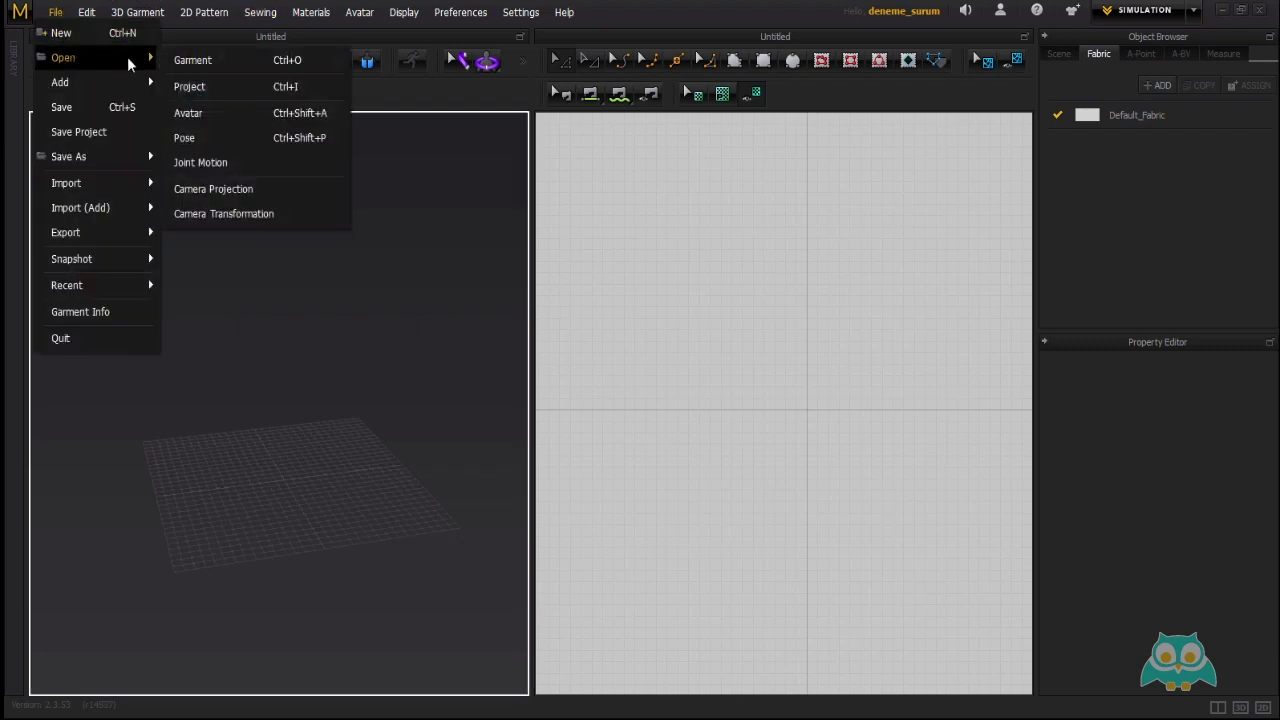
left_click(206, 91)
left_click(629, 386)
left_click(318, 37)
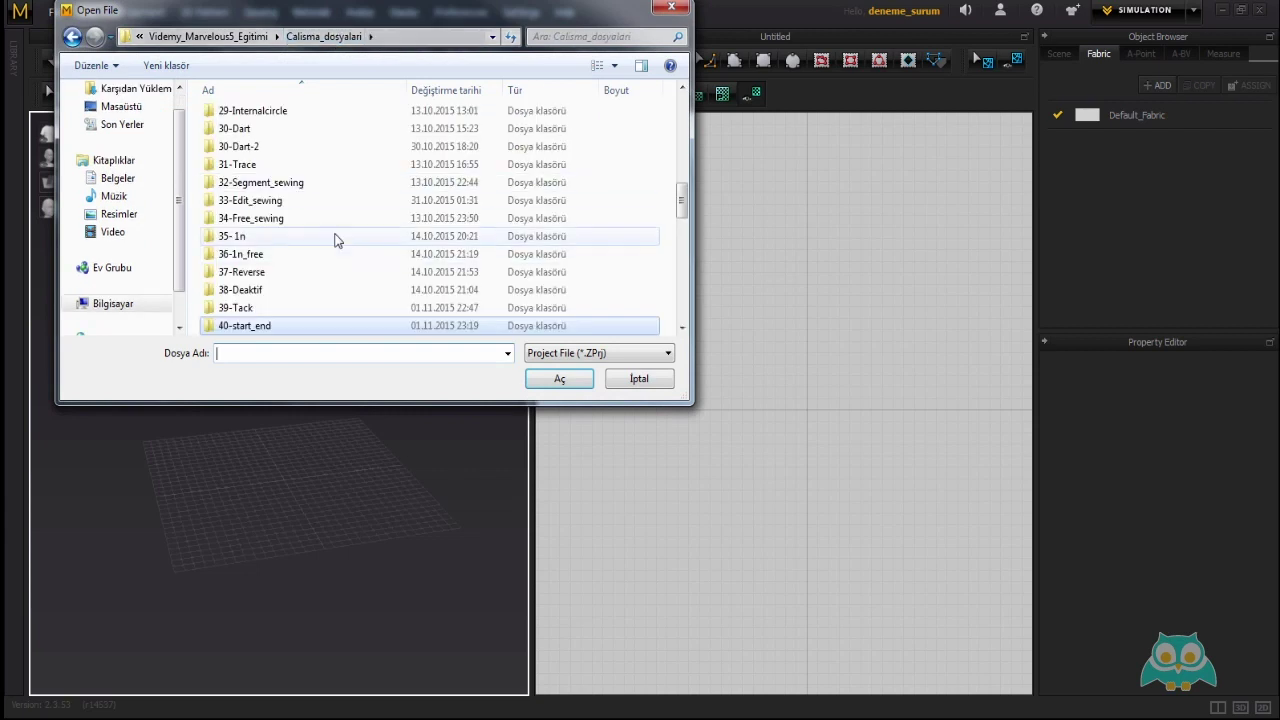
left_click(331, 320)
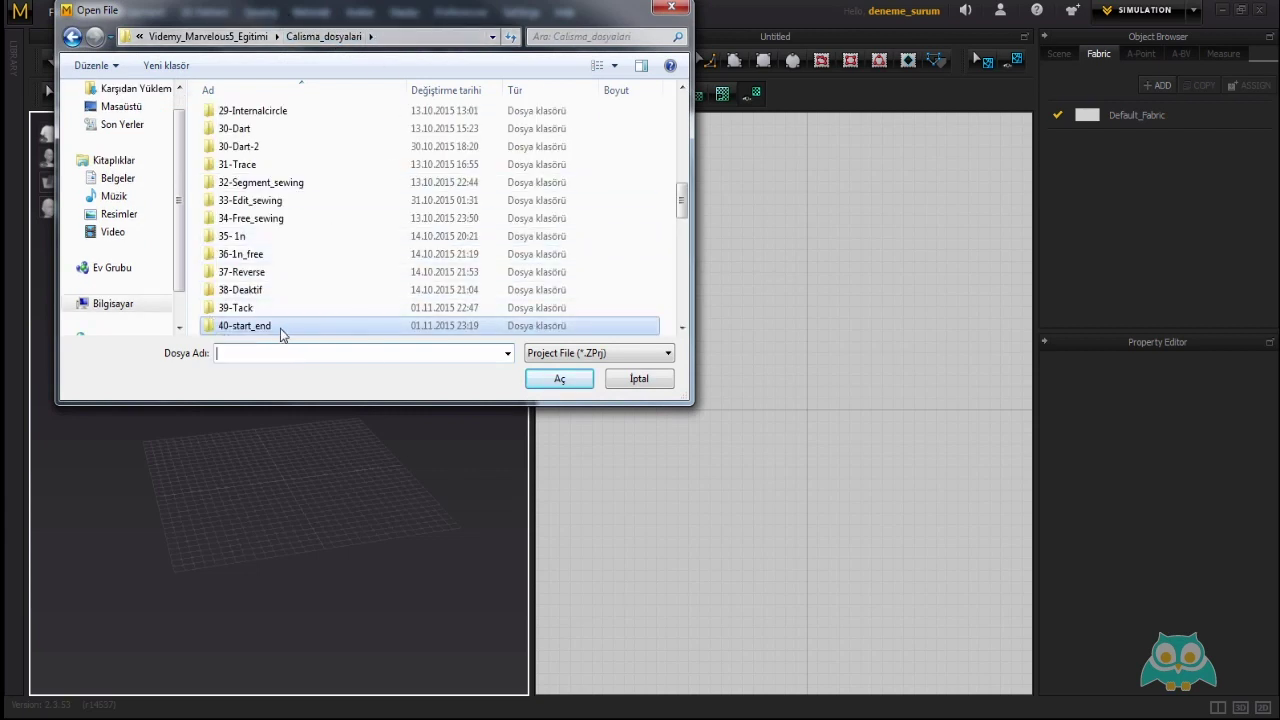
double_click(279, 333)
left_click(240, 117)
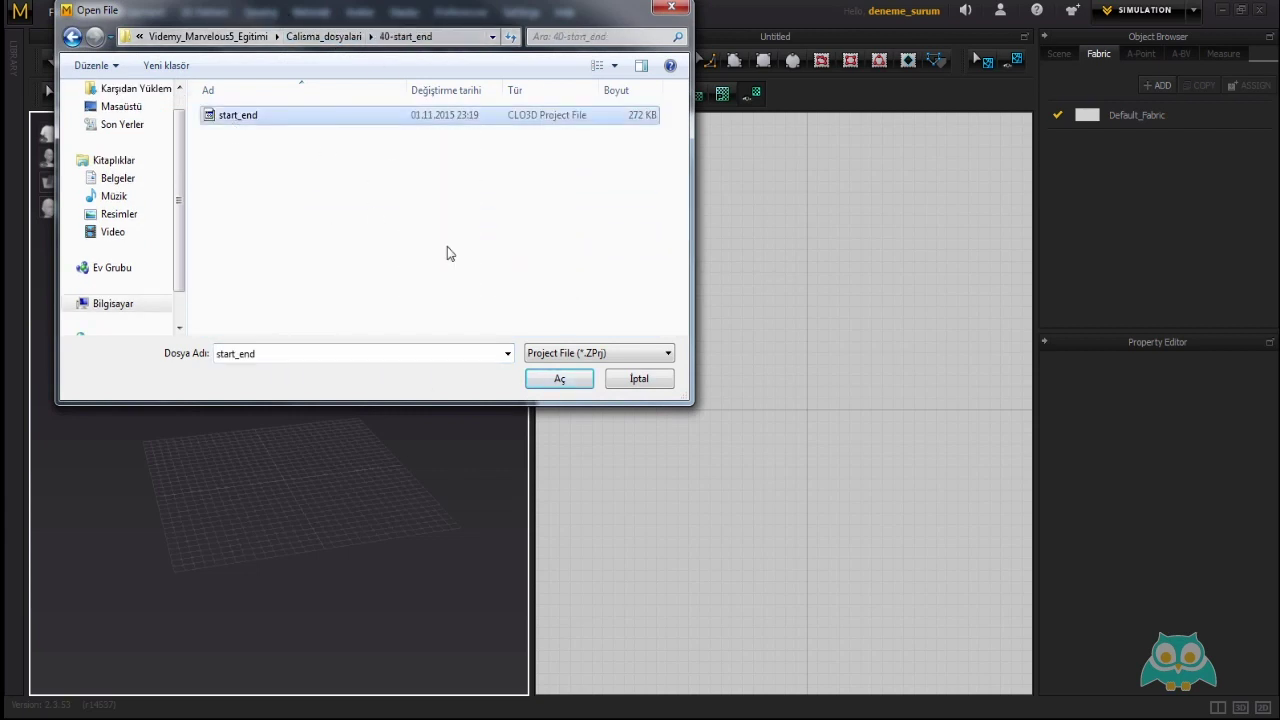
left_click(558, 379)
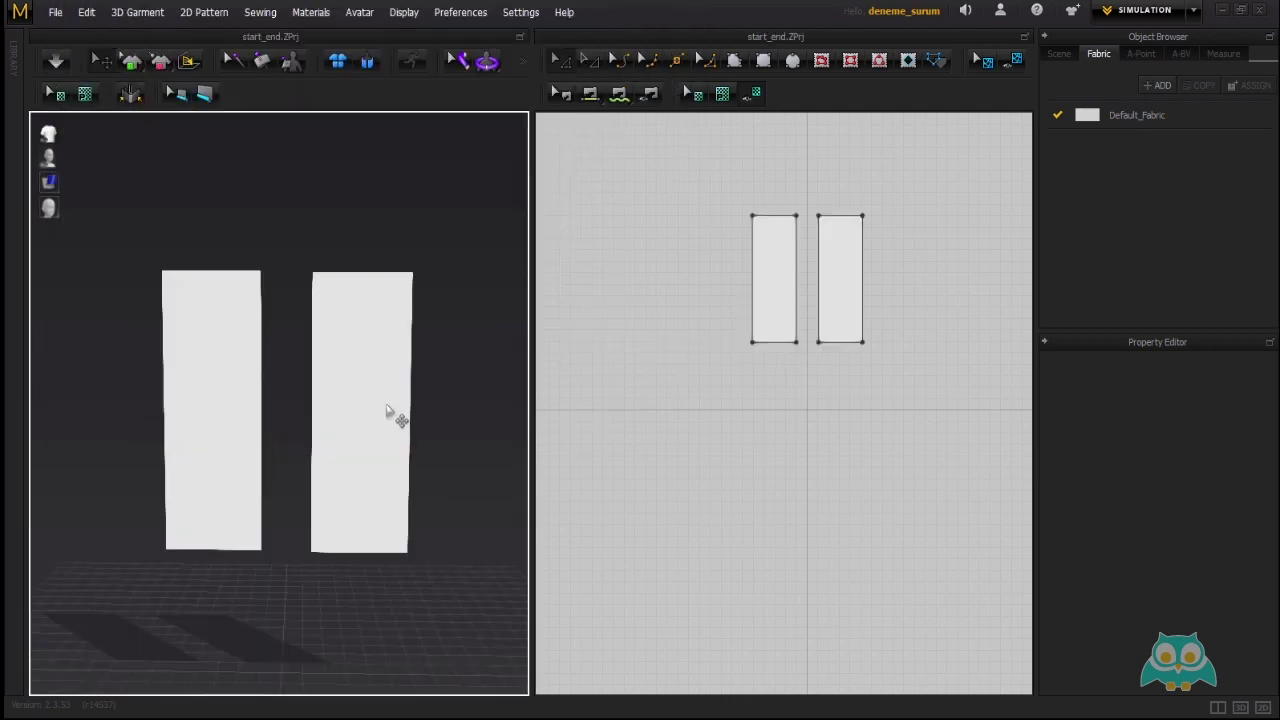
Examine the two separate rectangular pattern pieces in the 3D and 2D views.
right_click_drag(338, 409, 440, 405)
left_click(242, 296)
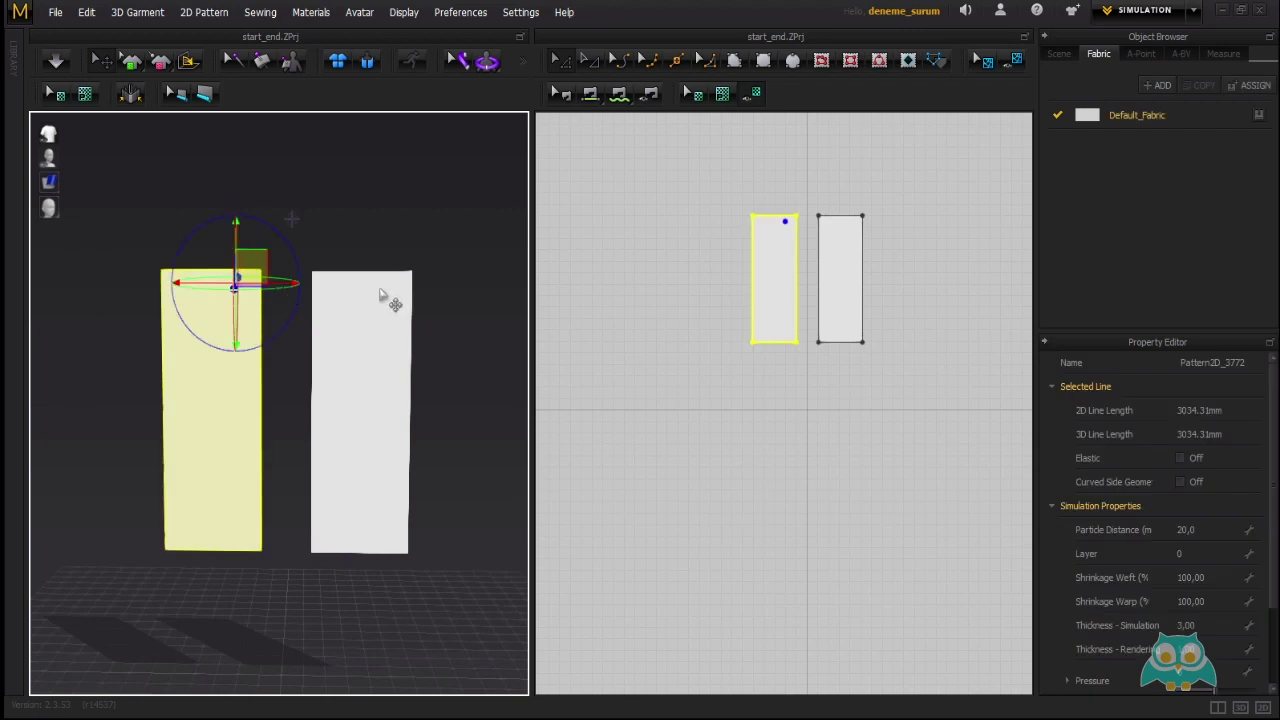
left_click(470, 270)
middle_click_drag(842, 286, 803, 318)
scroll(764, 288, "down", 3)
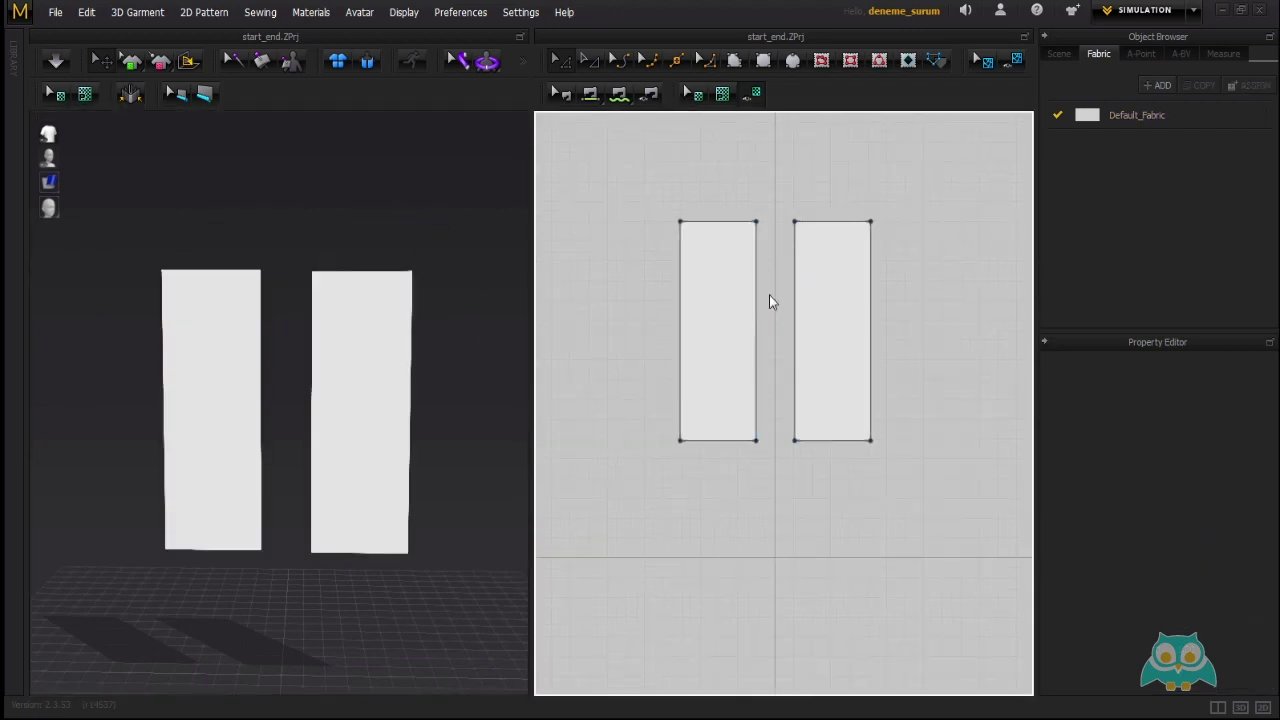
left_click(714, 354)
left_click(648, 168)
Sew the middle sections of the two rectangles' facing edges together with Free Sewing, about 702 mm long on each piece.
left_click(619, 95)
scroll(758, 295, "up", 3)
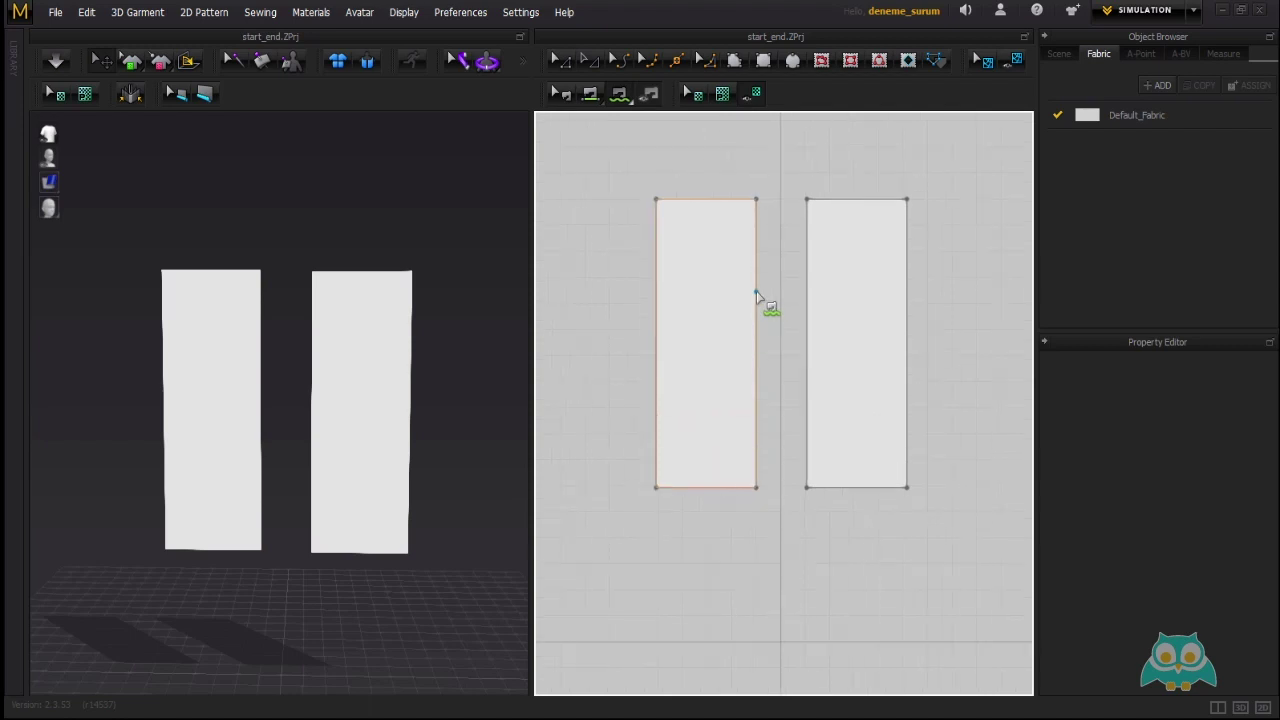
right_click_drag(764, 303, 731, 300)
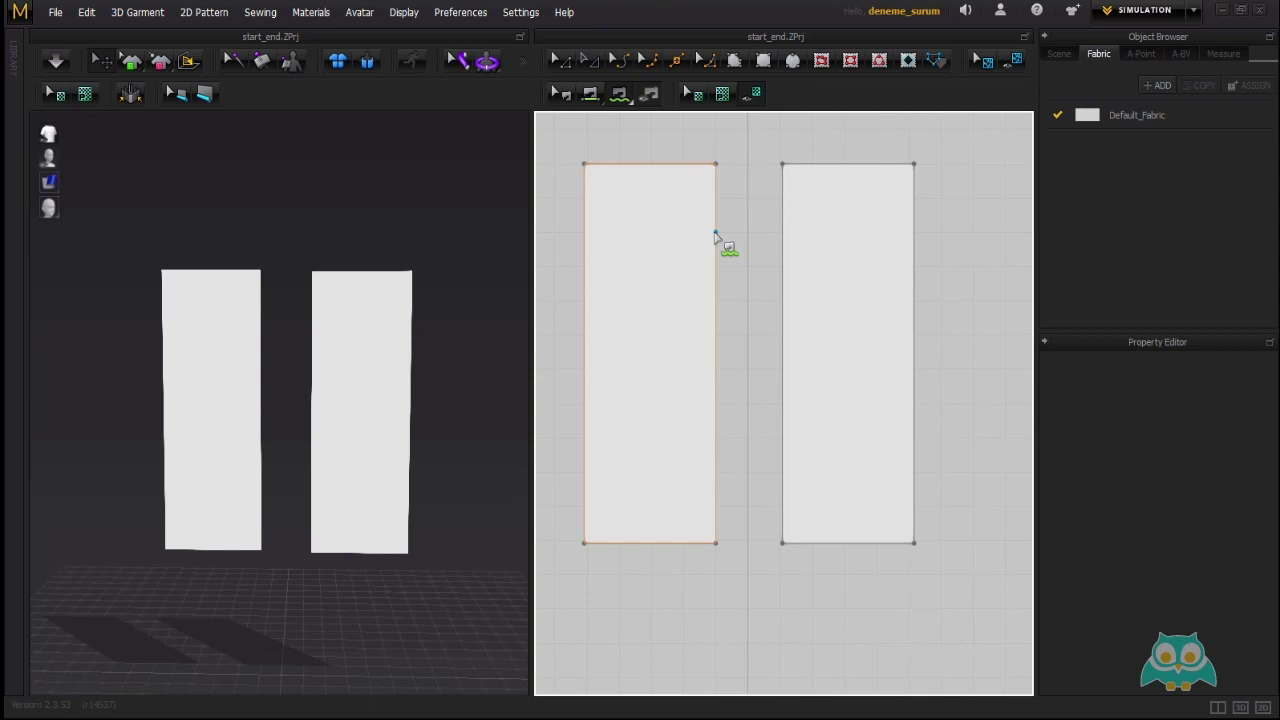
left_click(715, 236)
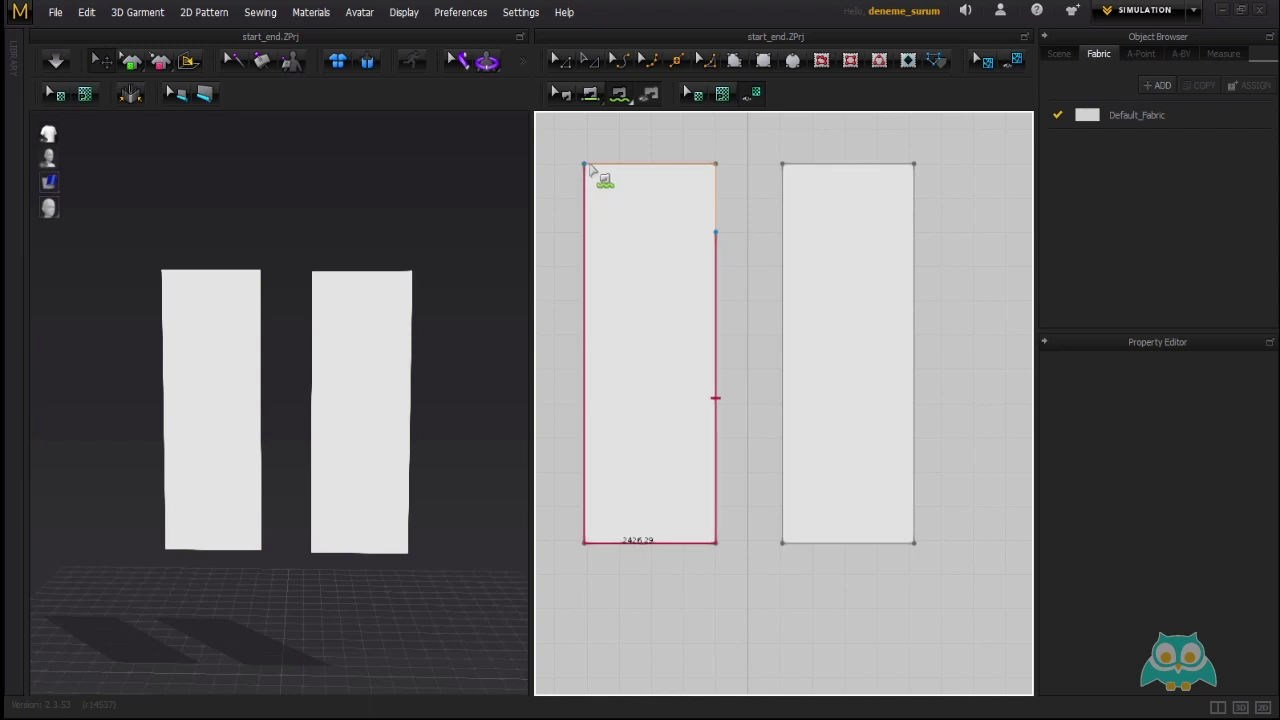
left_click(704, 286)
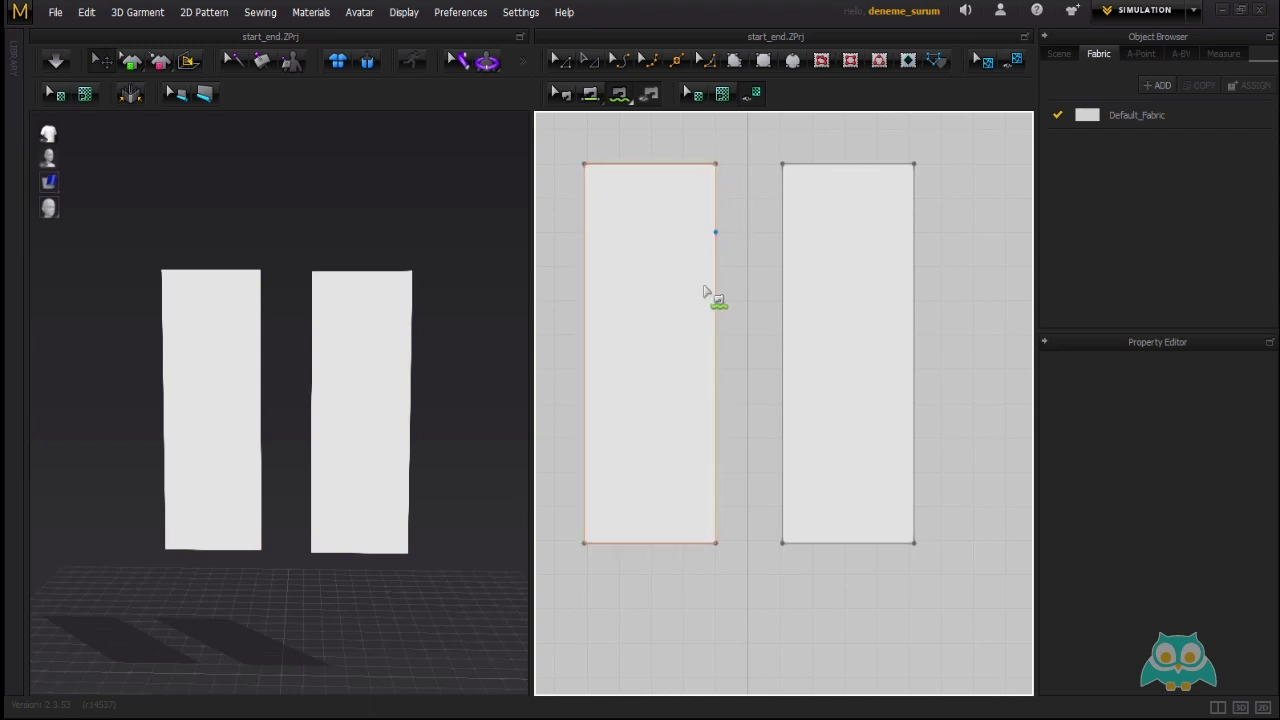
left_click(715, 234)
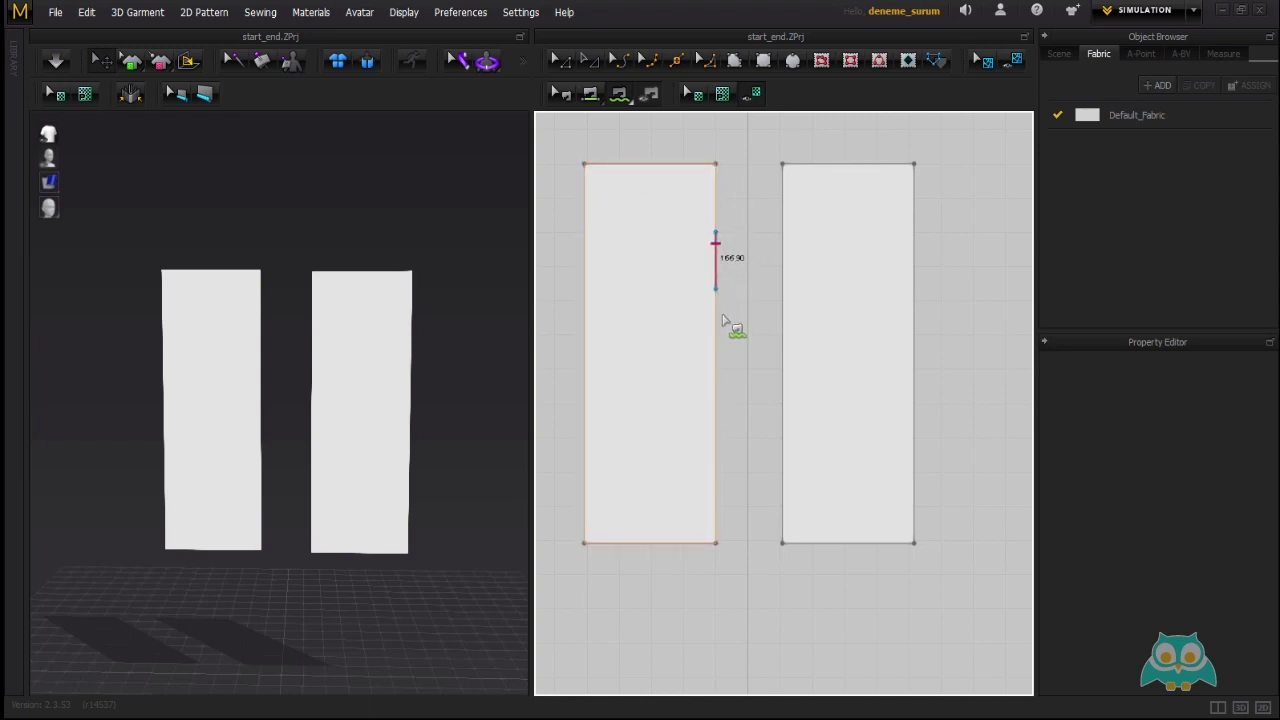
left_click(715, 472)
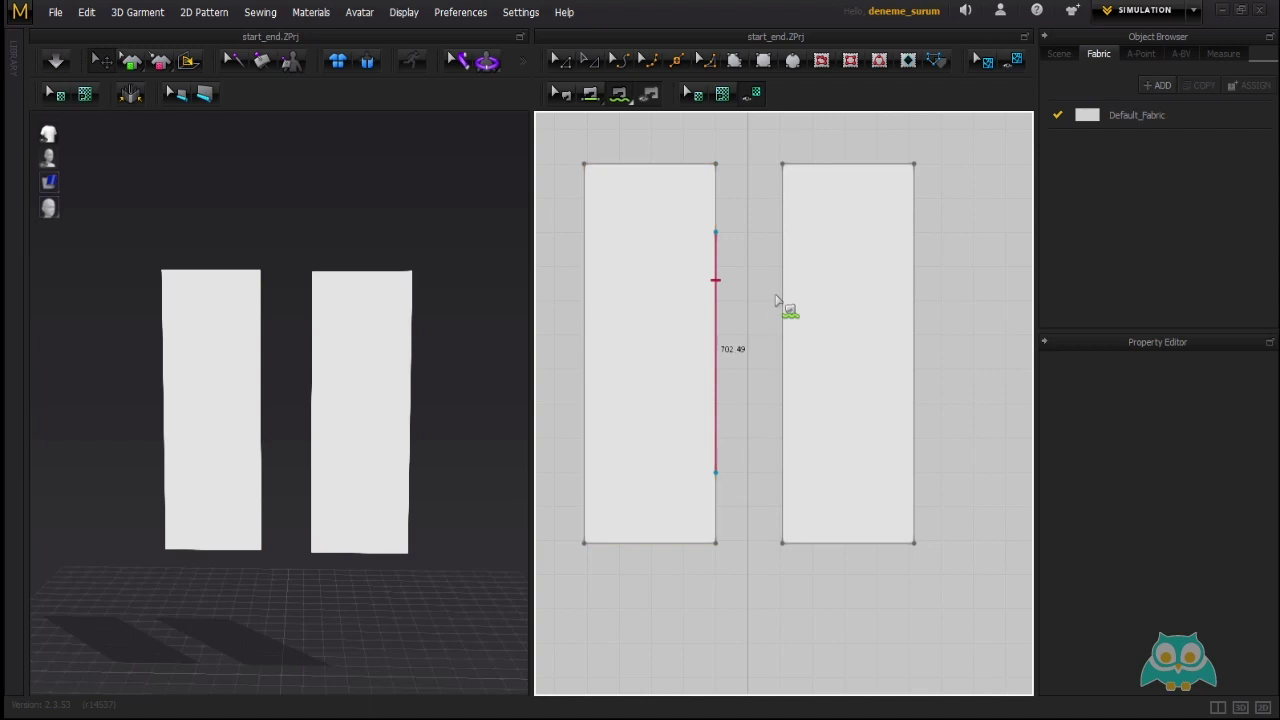
left_click(782, 232)
left_click(782, 472)
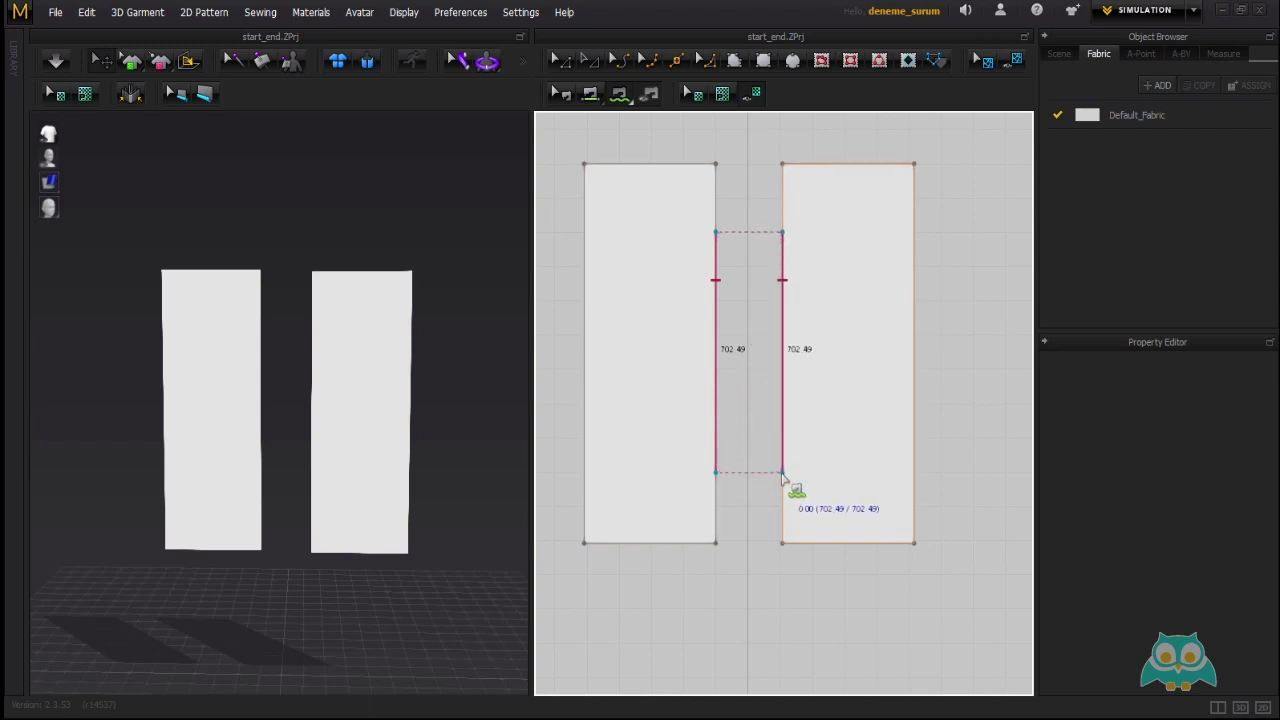
left_click(782, 472)
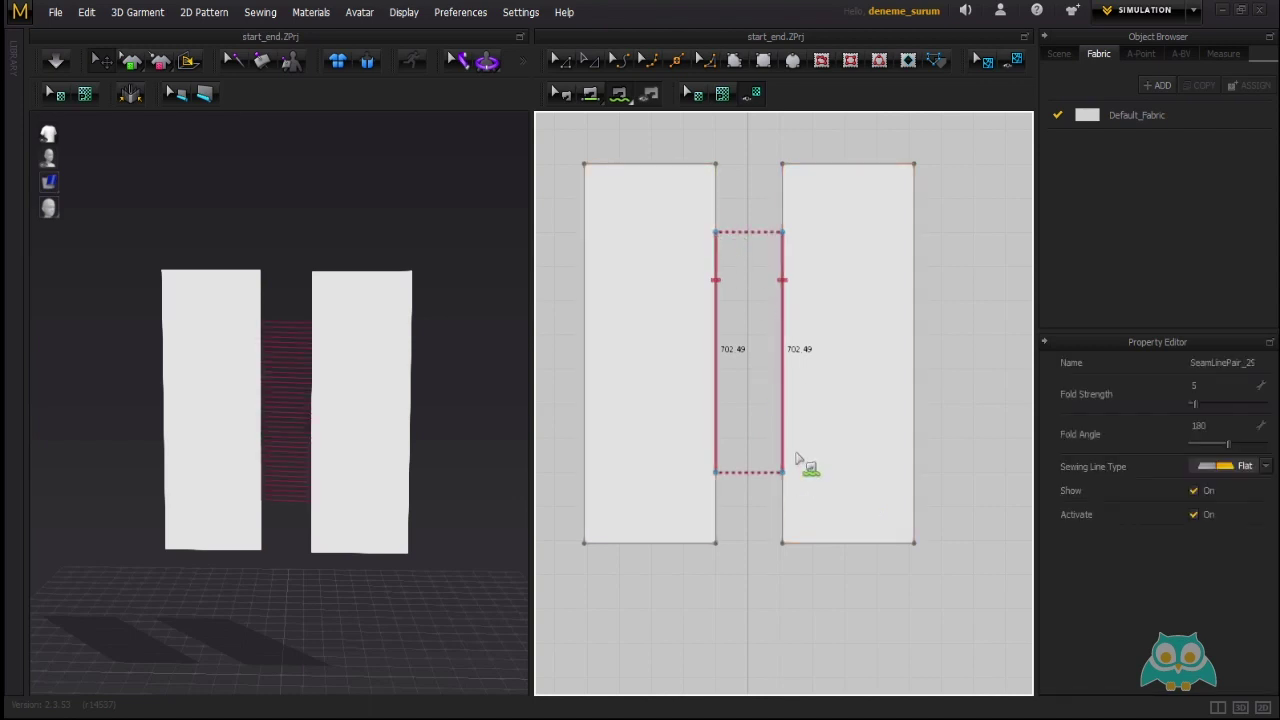
middle_click_drag(772, 340, 786, 349)
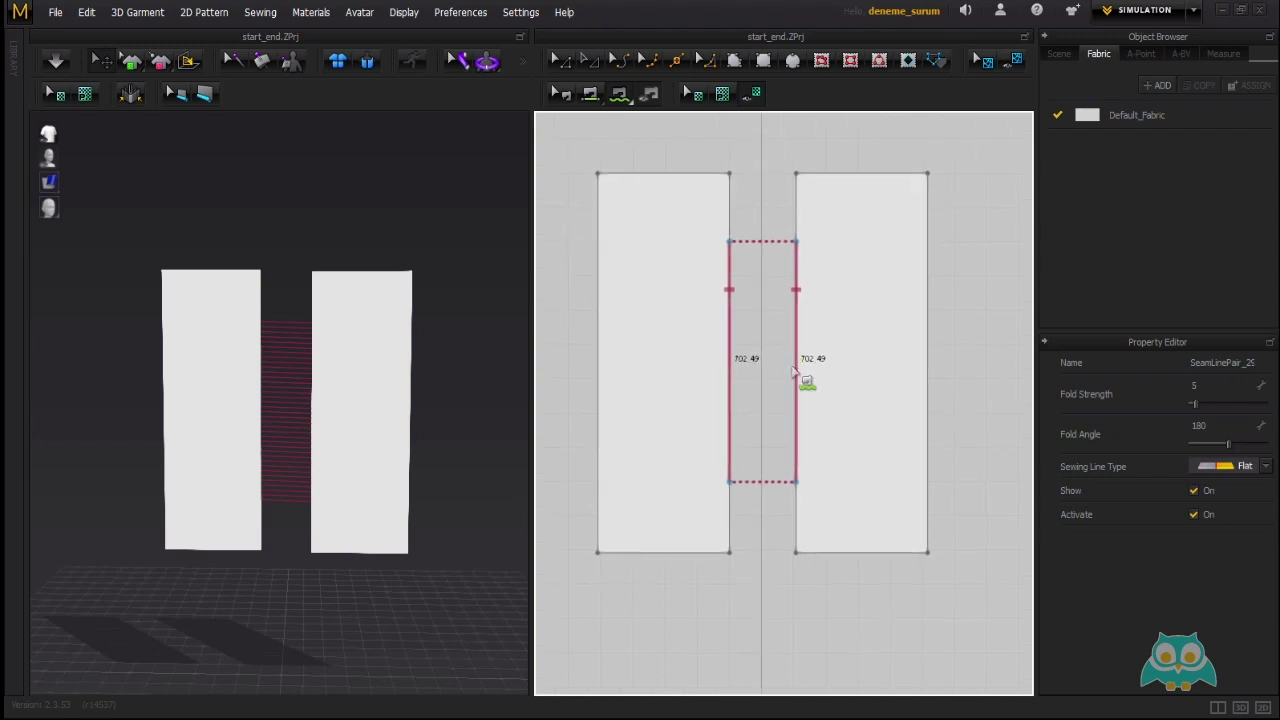
Select the seam on the left rectangle's inner edge with Edit Sewing and apply Add Point To Pattern On Start.
left_click(260, 12)
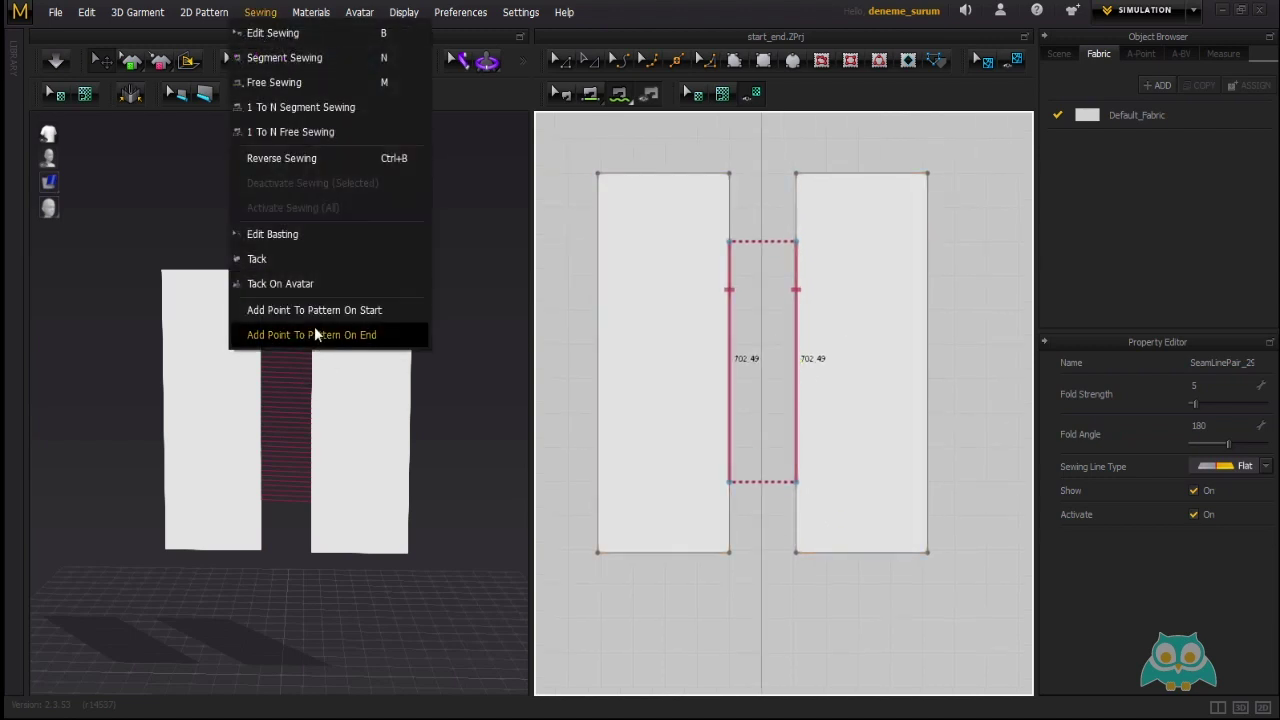
left_click(703, 45)
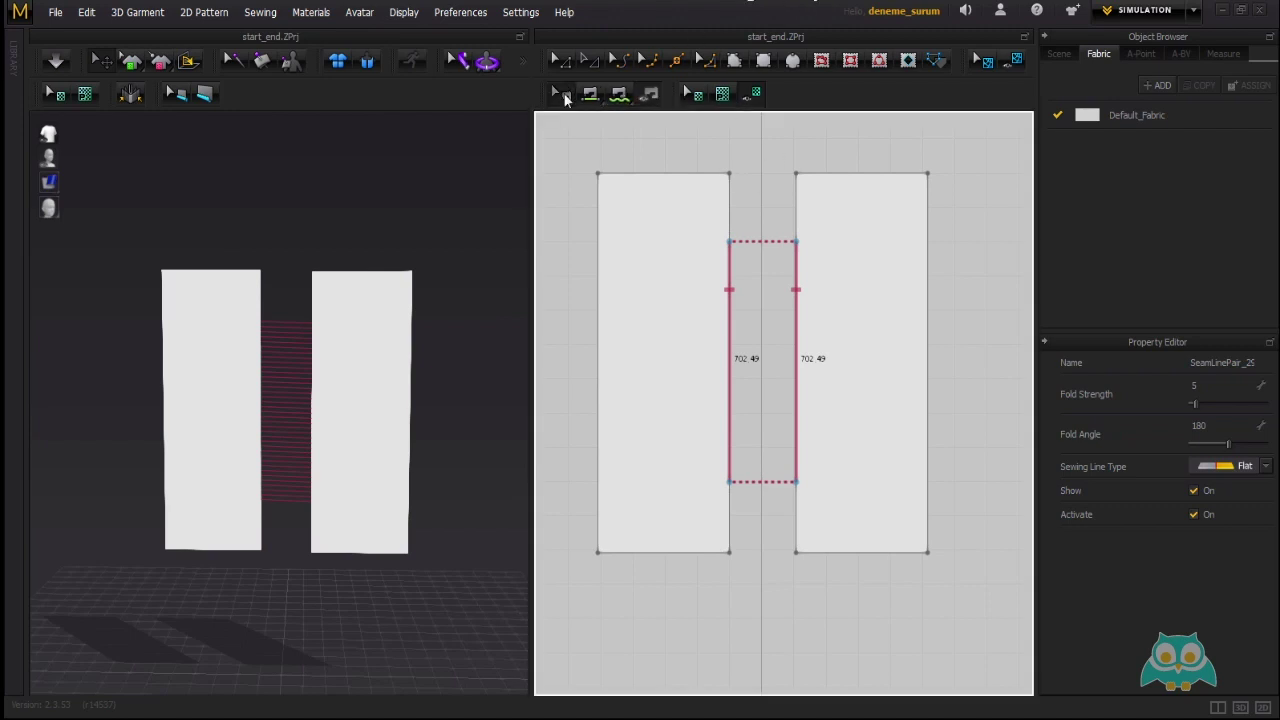
left_click(566, 360)
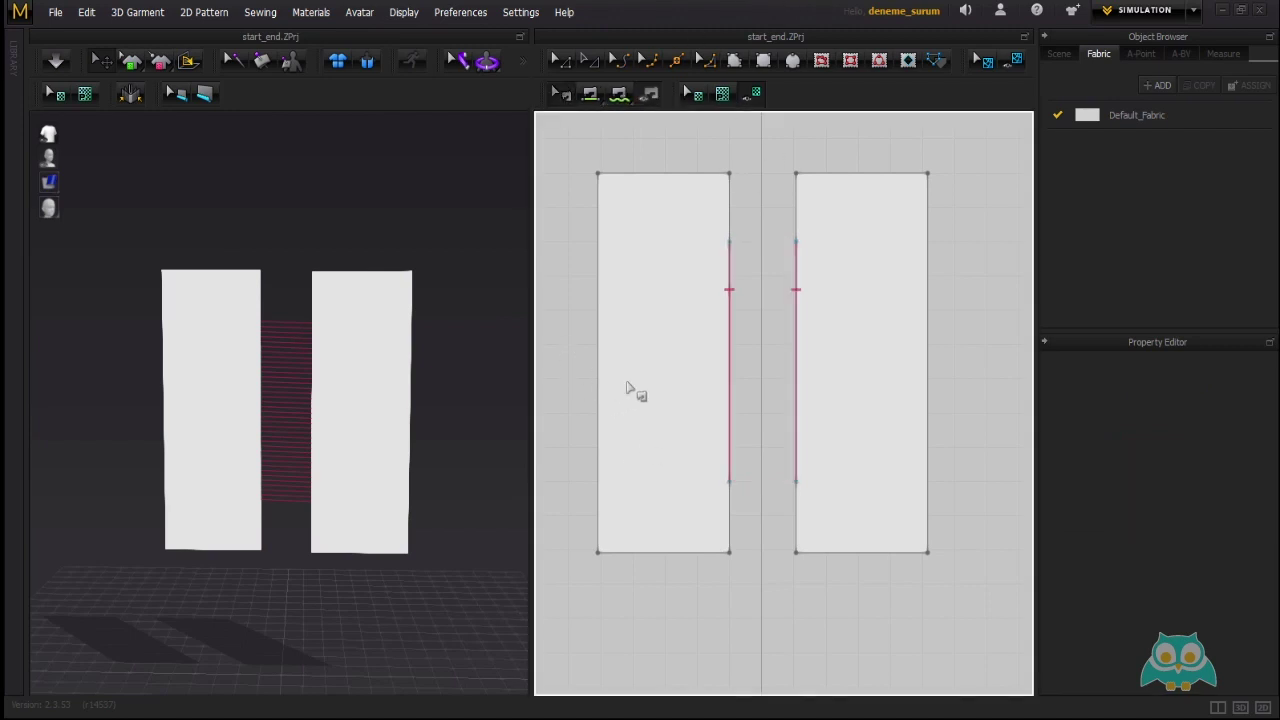
left_click(733, 340)
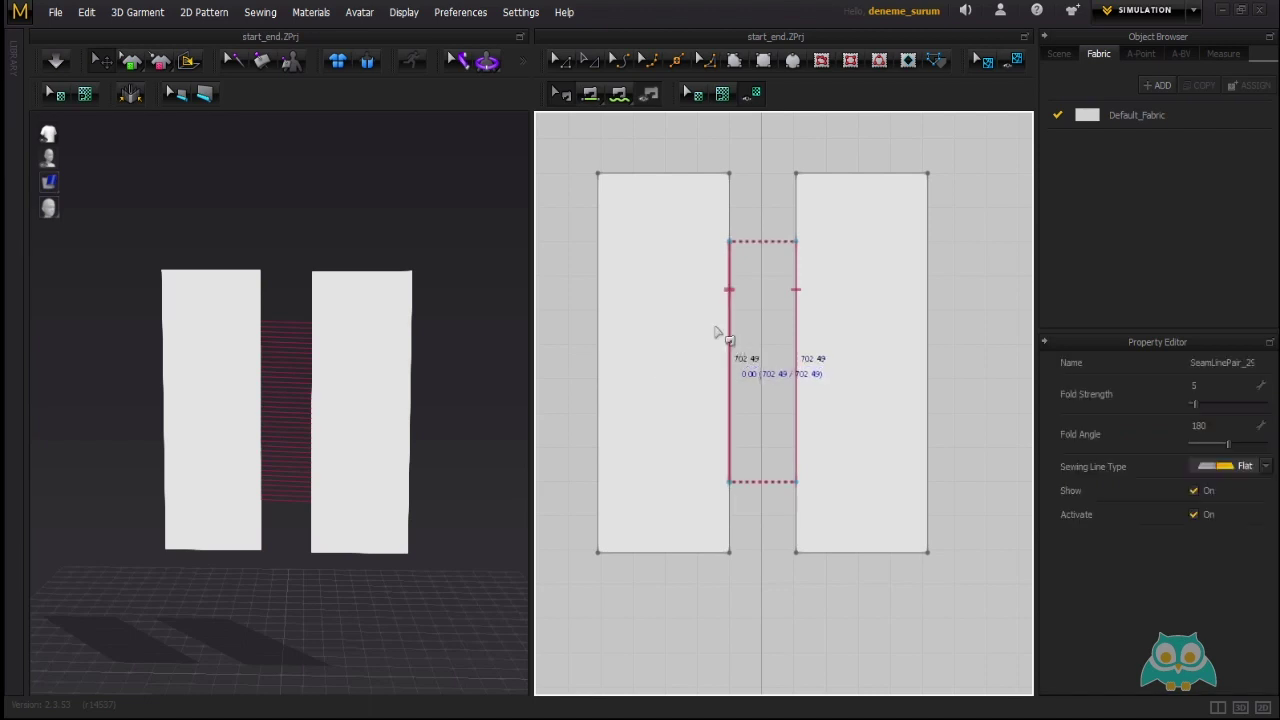
middle_click_drag(747, 345, 758, 348)
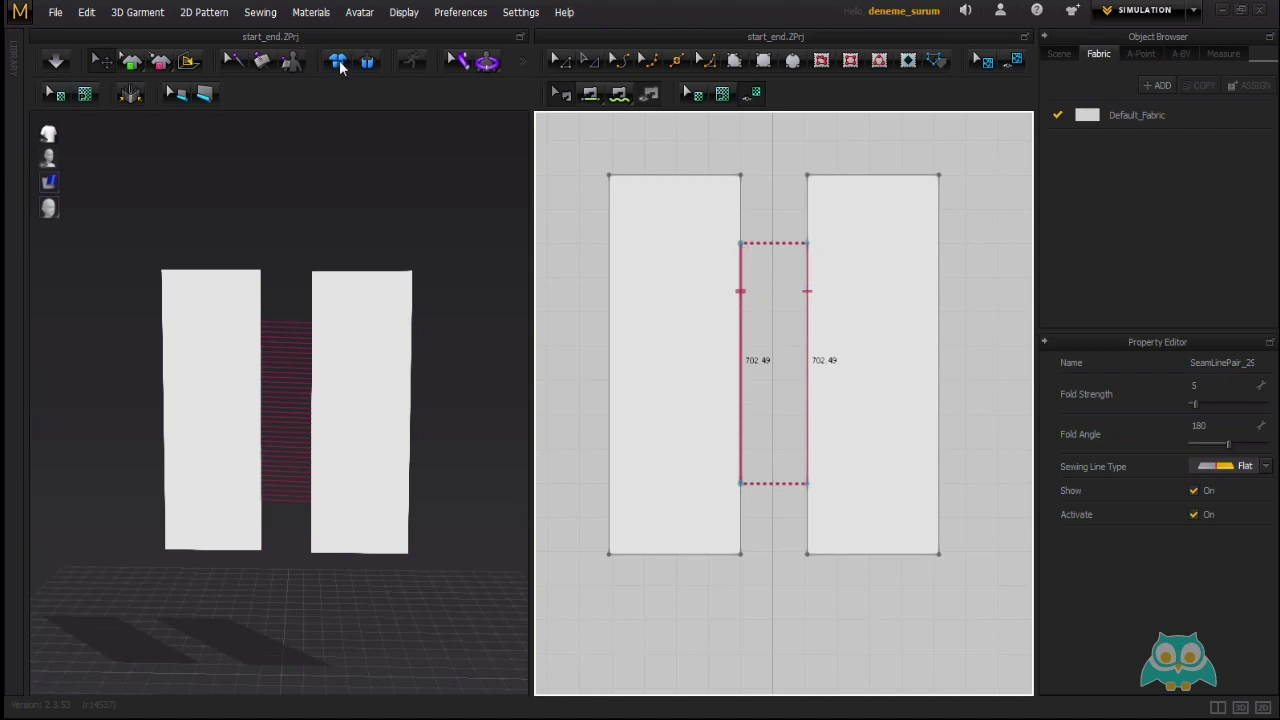
left_click(260, 12)
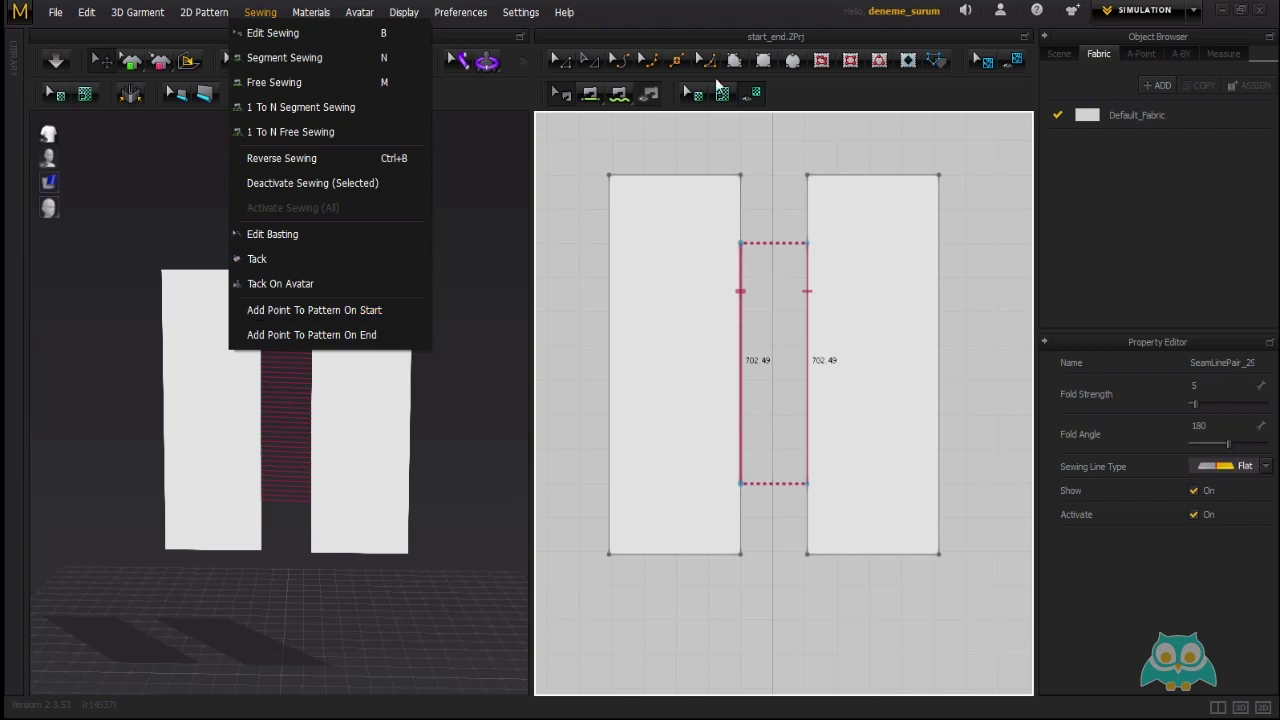
left_click(743, 266)
right_click(744, 269)
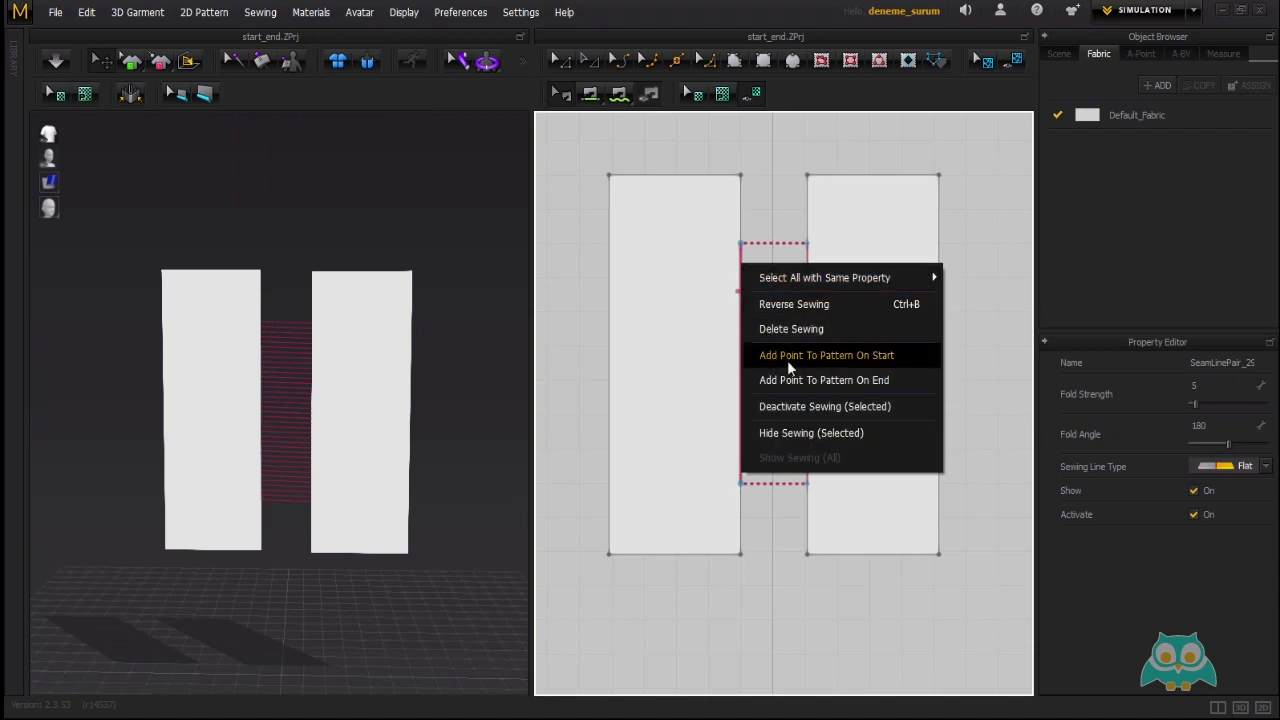
left_click(857, 354)
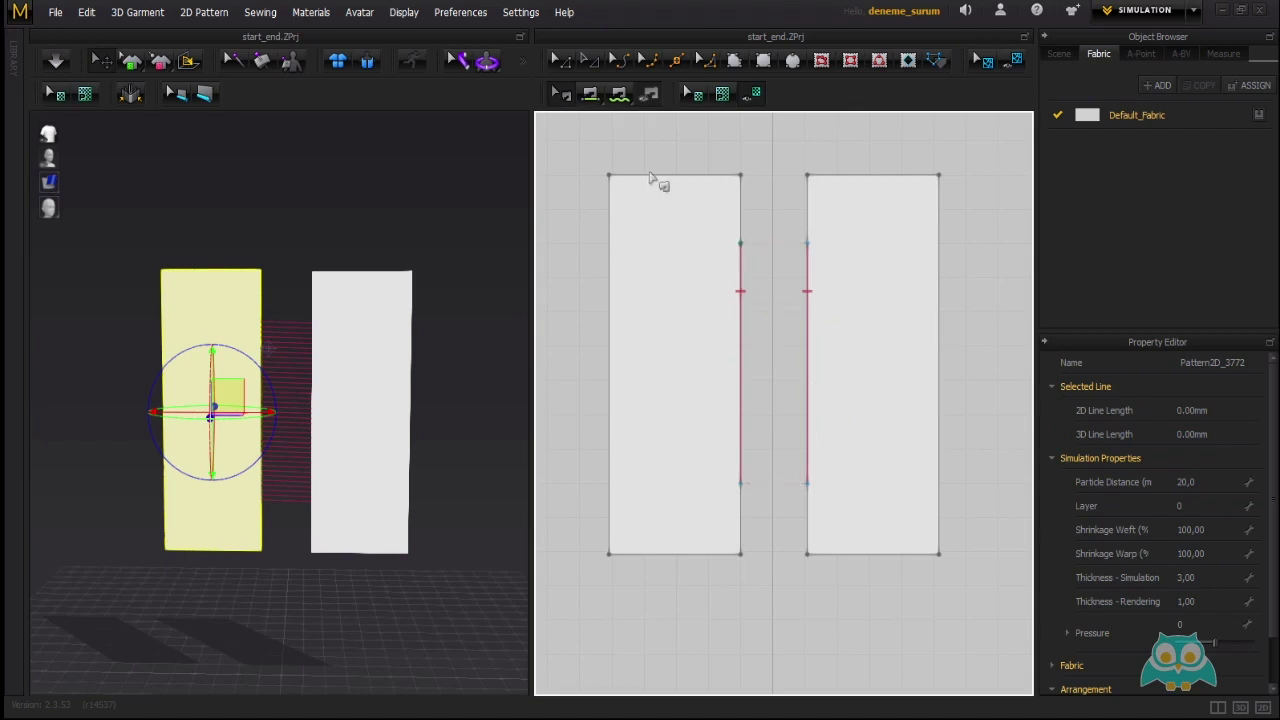
Switch to Transform Pattern and examine the point at the seam's start on the left rectangle's inner edge.
left_click(566, 63)
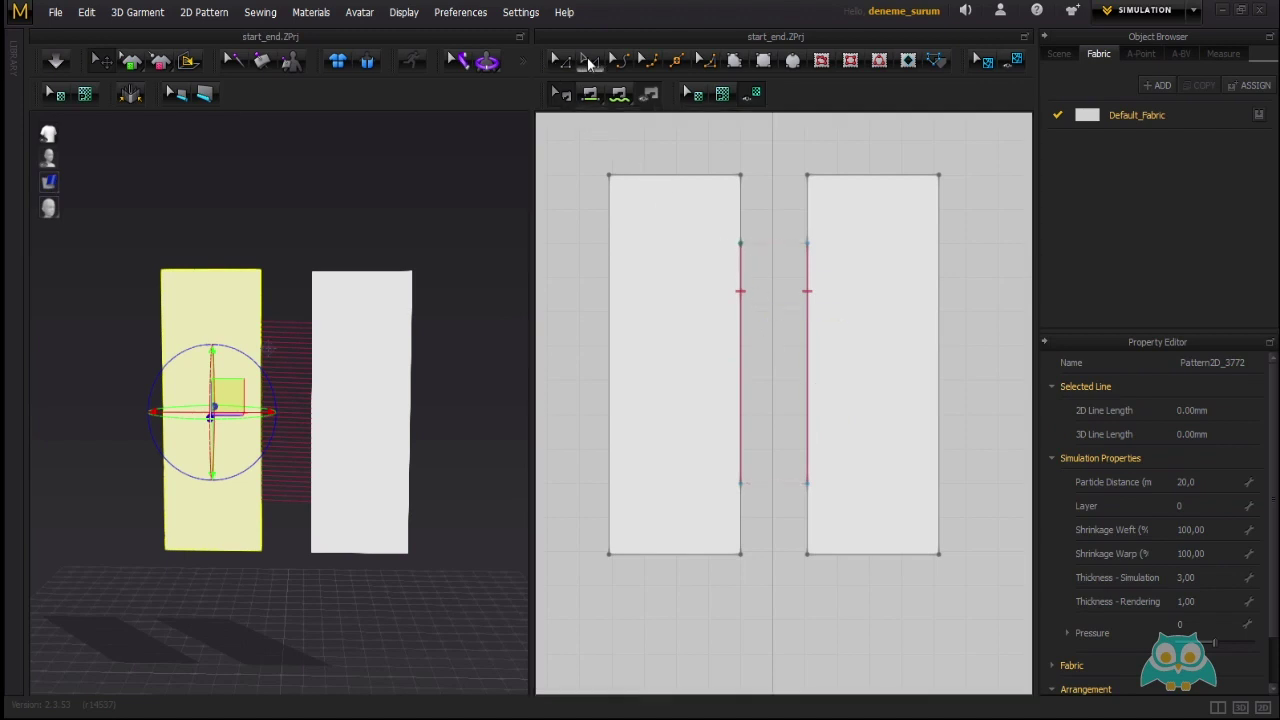
scroll(750, 250, "up", 3)
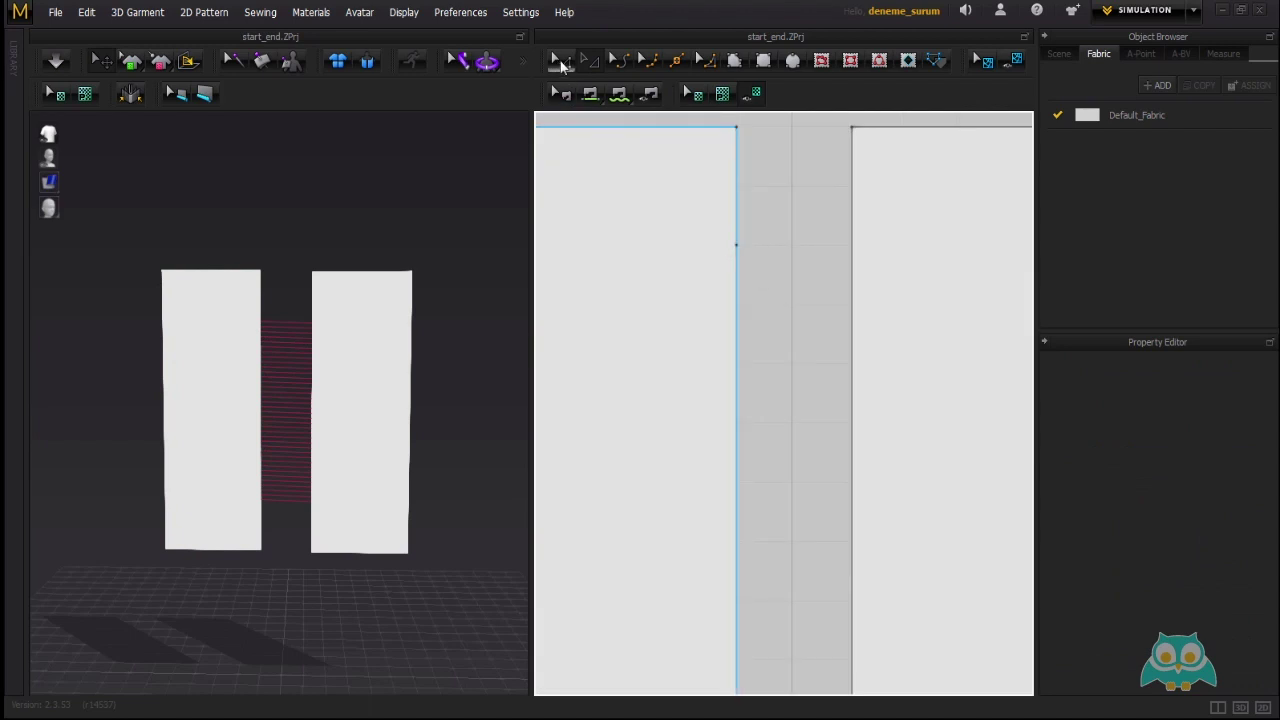
scroll(757, 227, "down", 2)
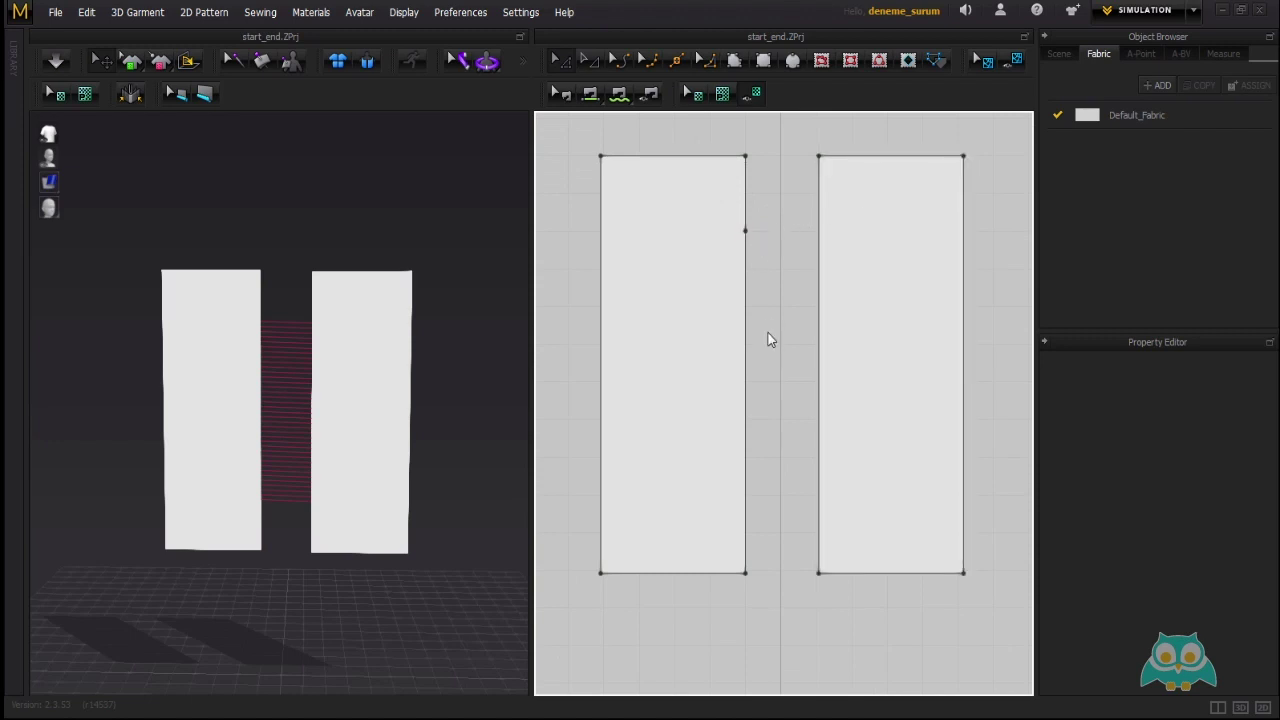
Select the seam on the right rectangle's inner edge with Edit Sewing, apply Add Point To Pattern On End, and check the outline in Transform Pattern.
left_click(559, 95)
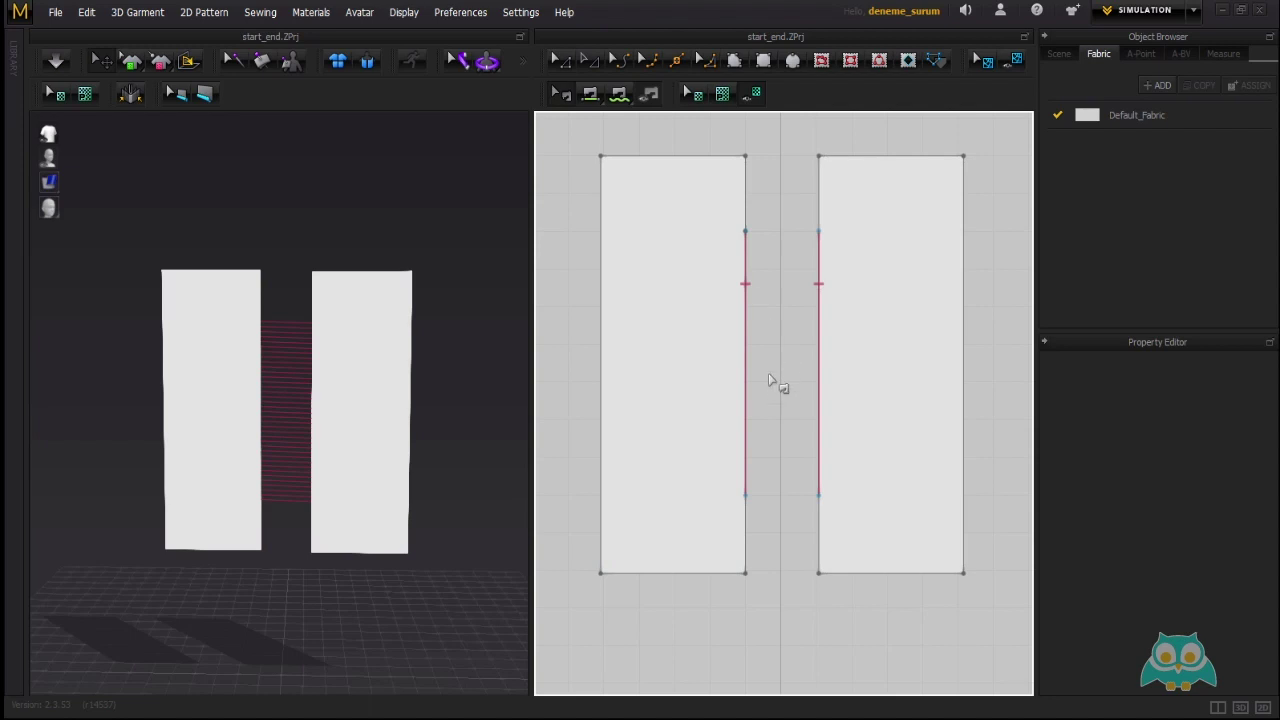
left_click(817, 314)
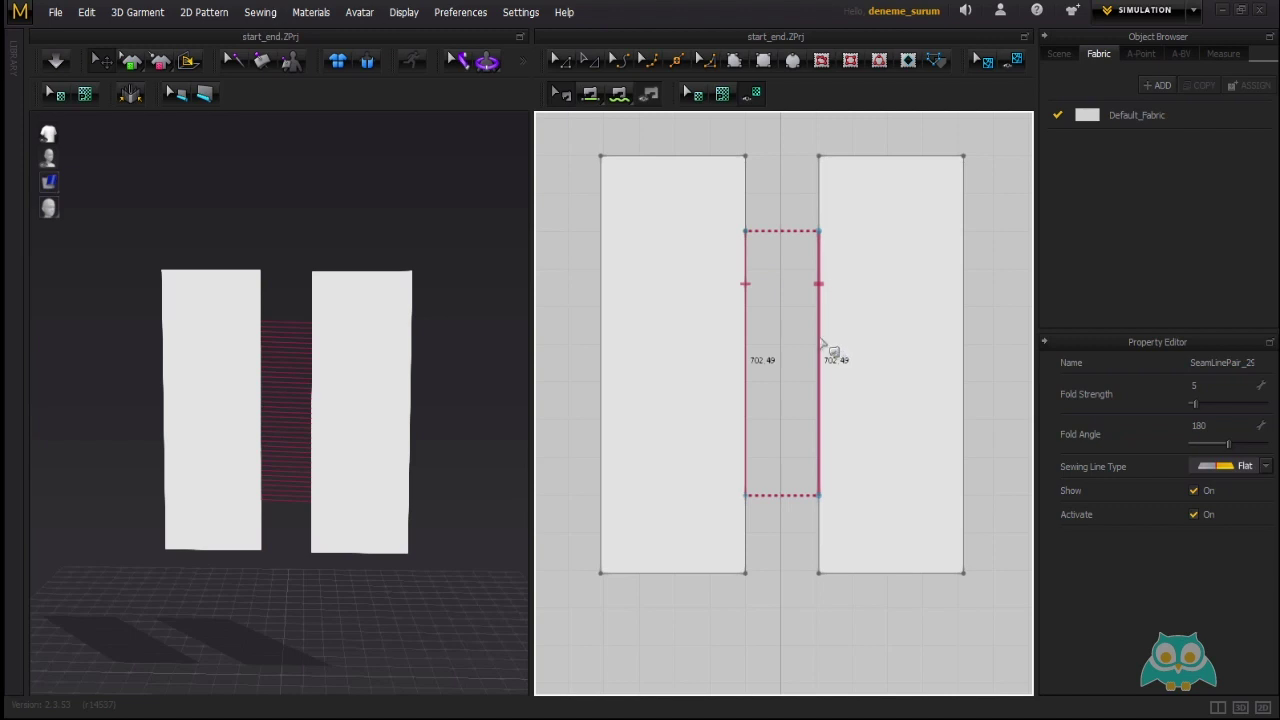
left_click(261, 12)
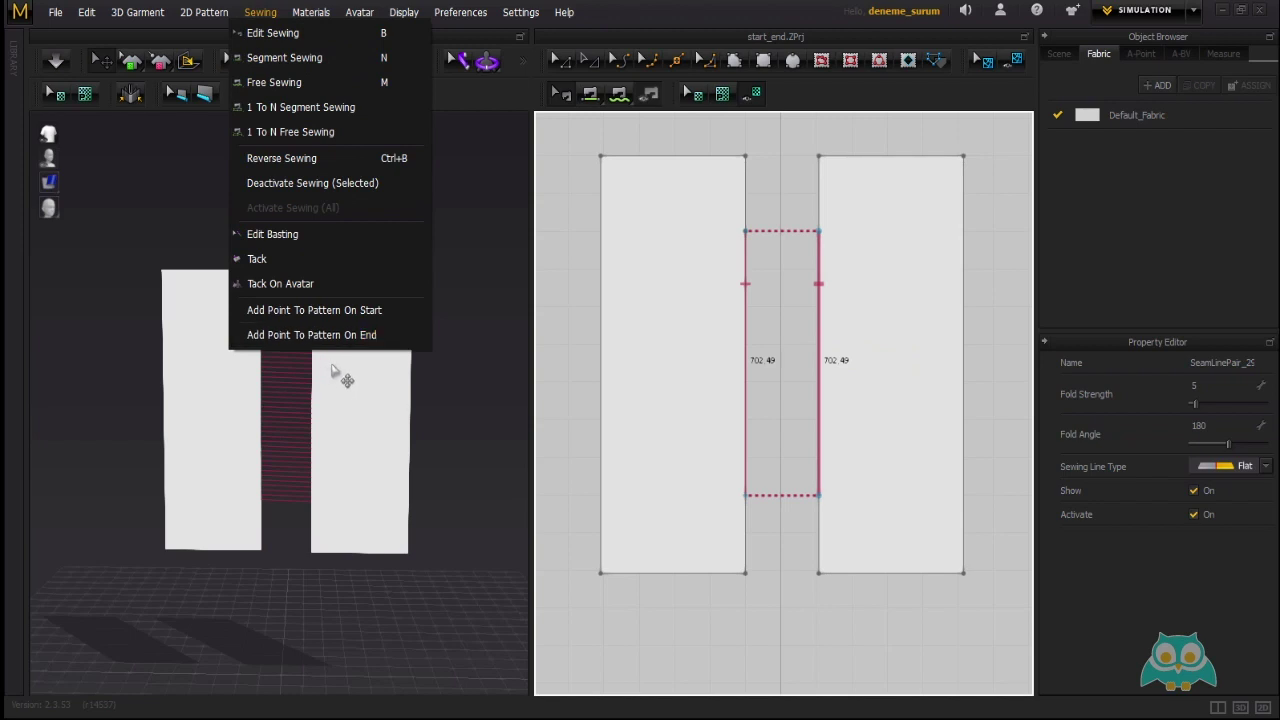
right_click(819, 315)
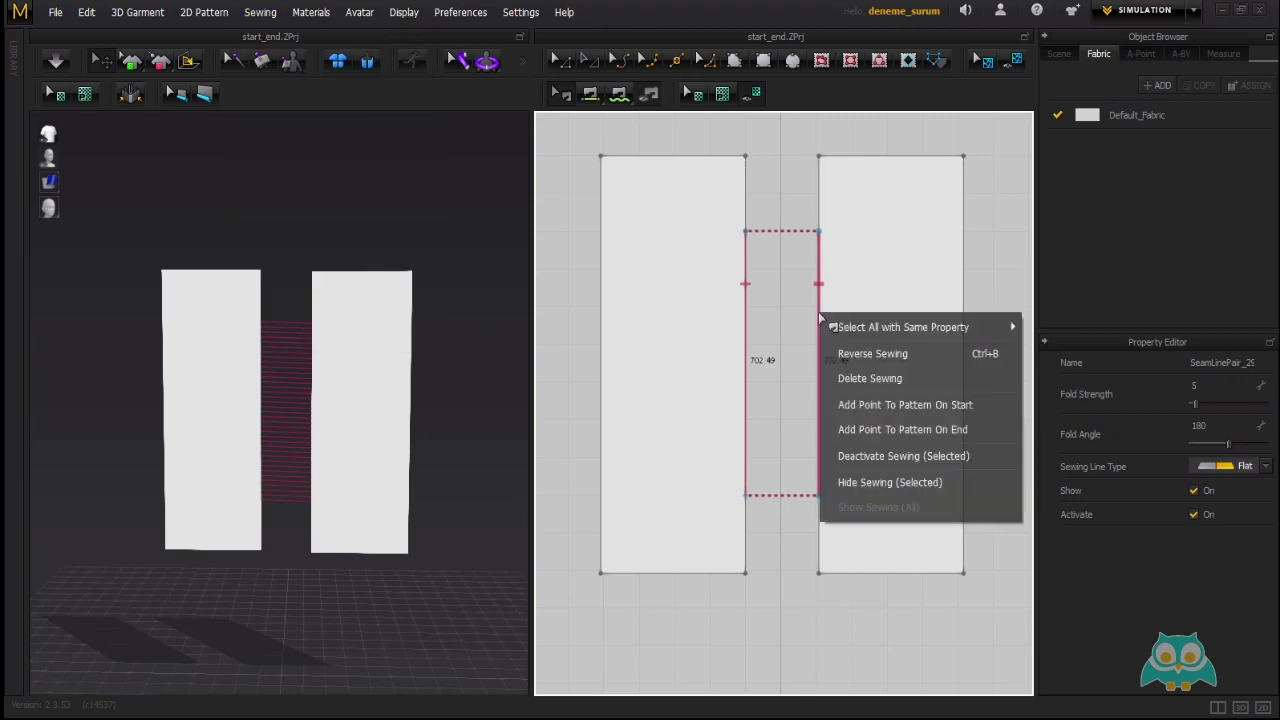
left_click(900, 428)
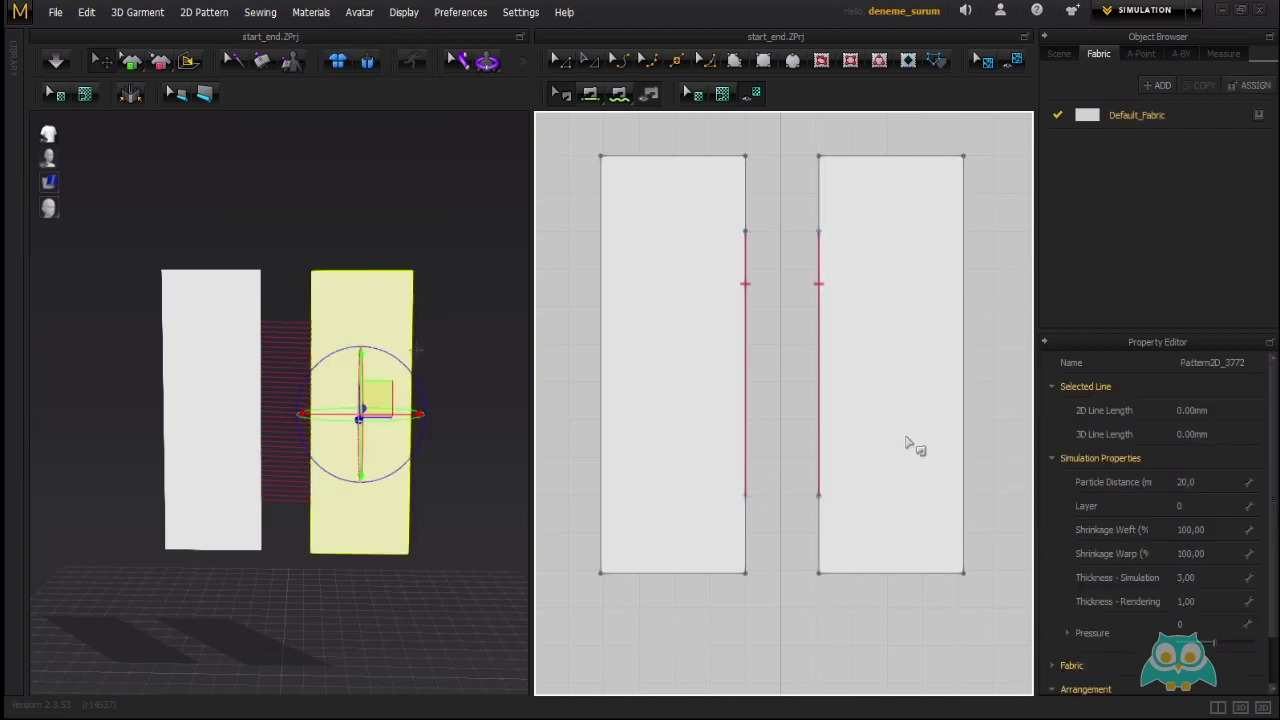
left_click(562, 62)
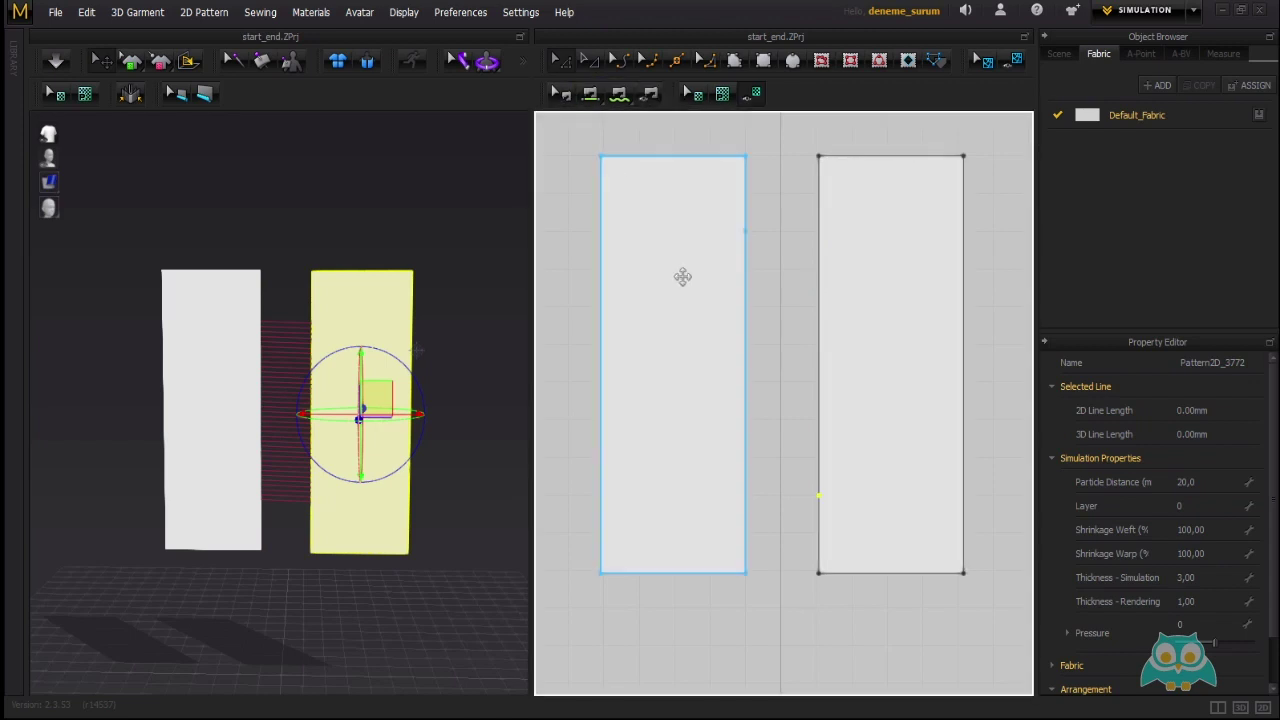
left_click(793, 359)
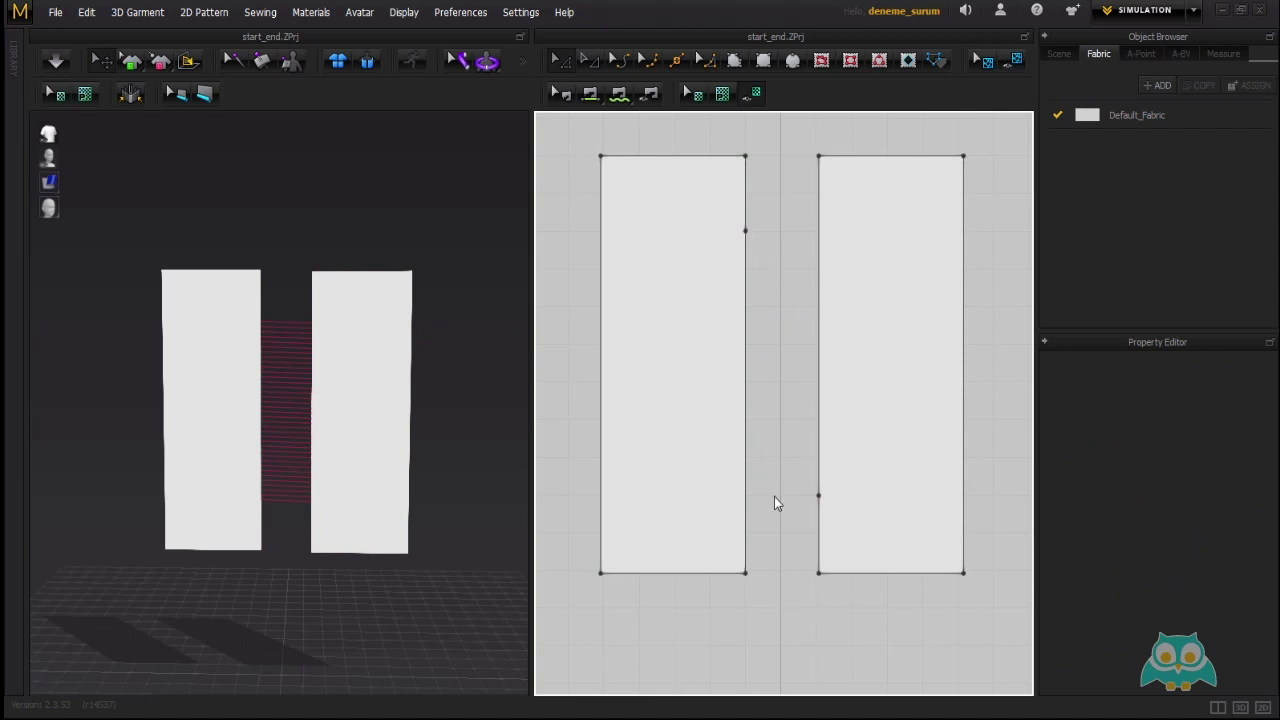
left_click(260, 12)
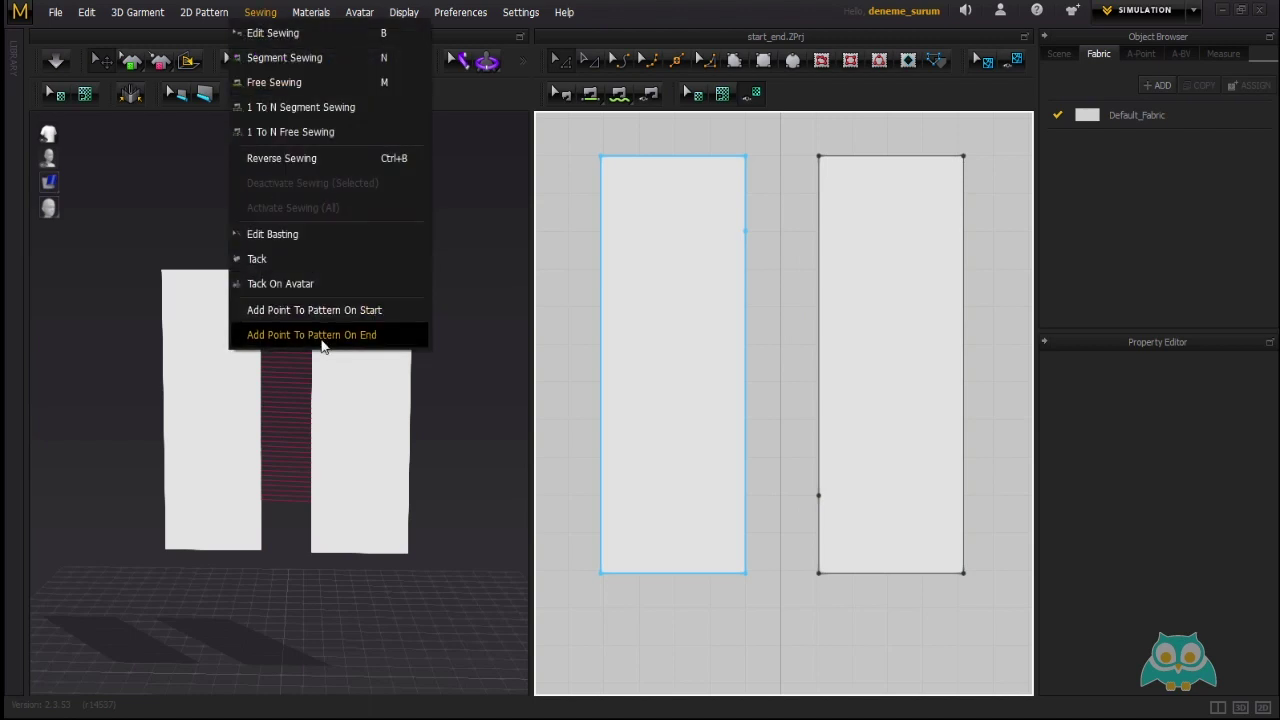
left_click(765, 310)
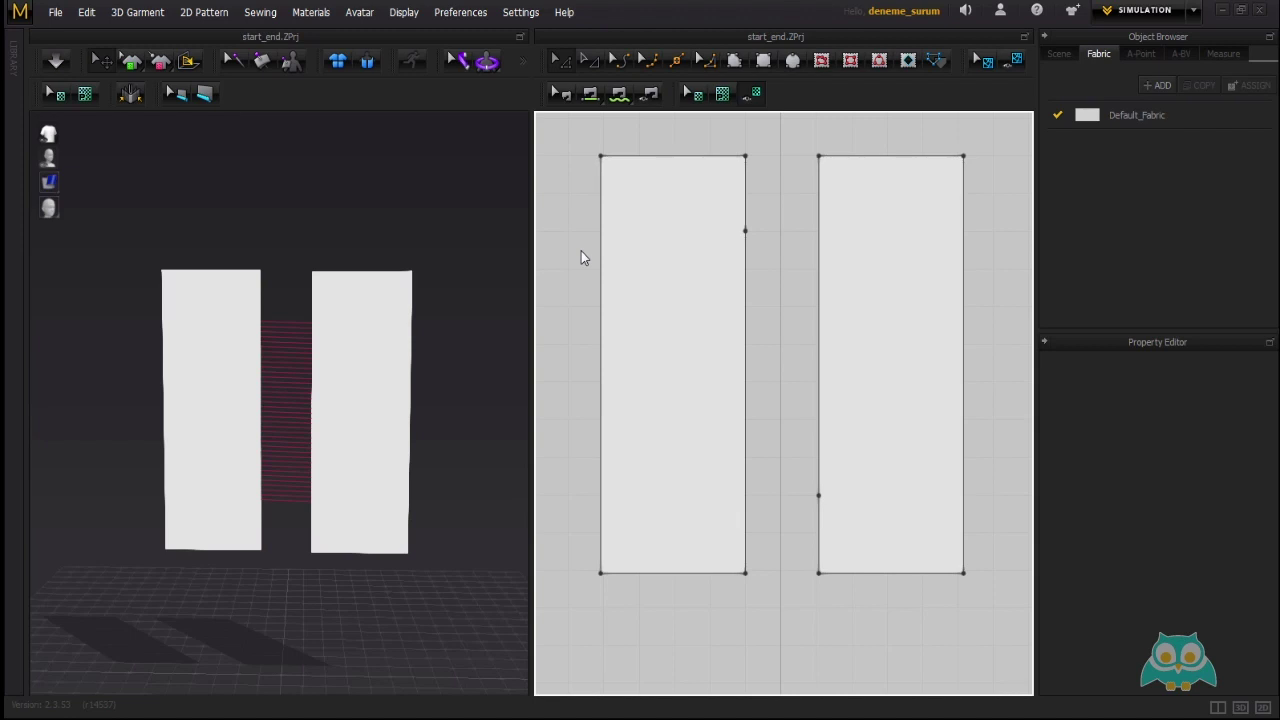
left_click(260, 12)
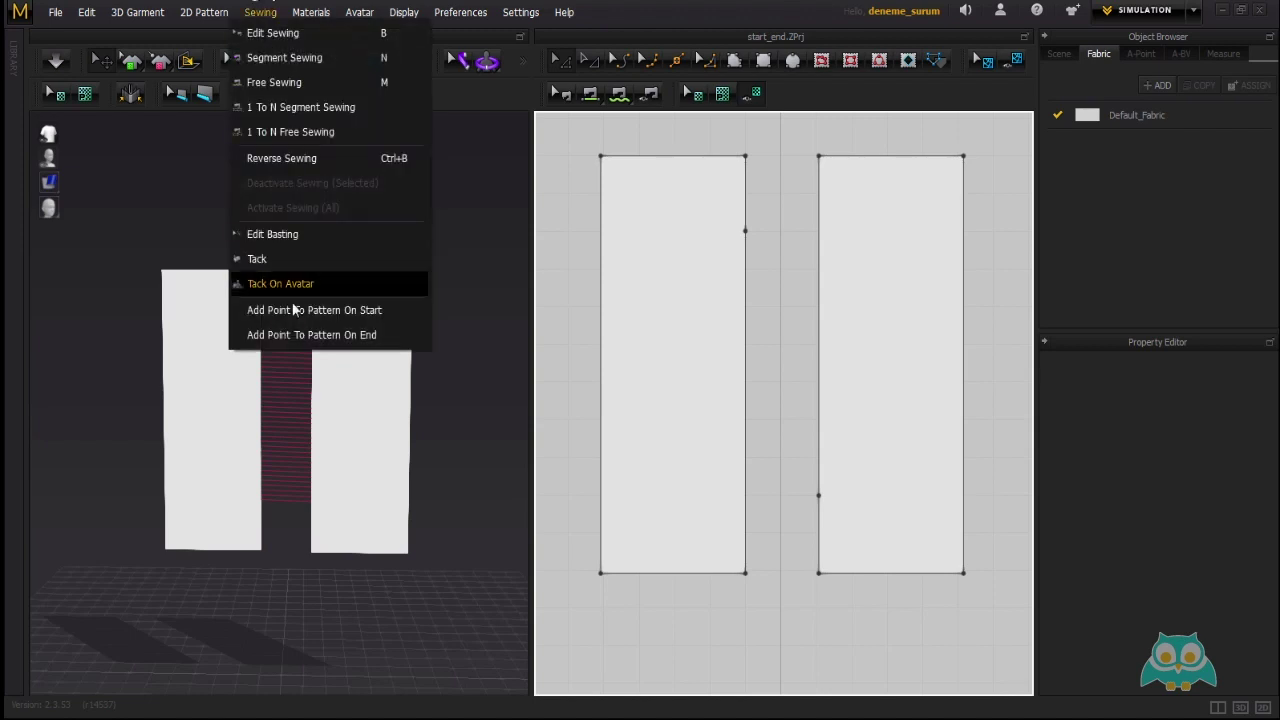
left_click(376, 334)
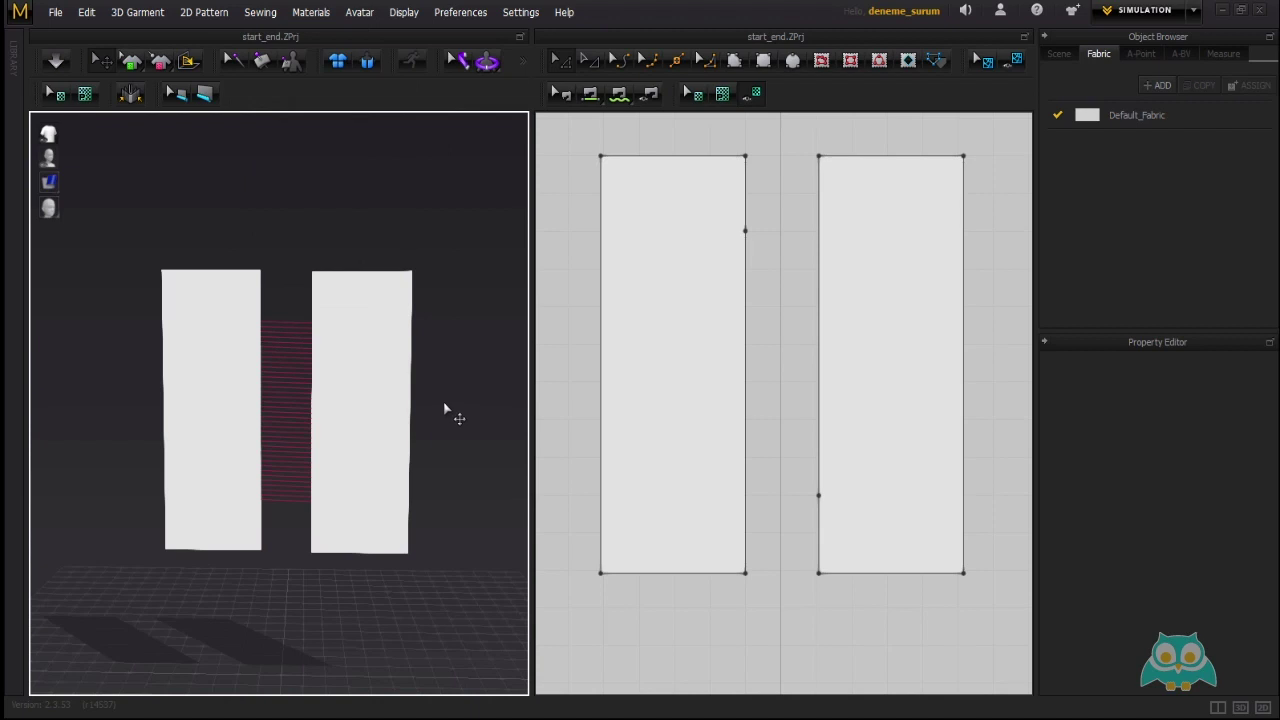
left_click(258, 16)
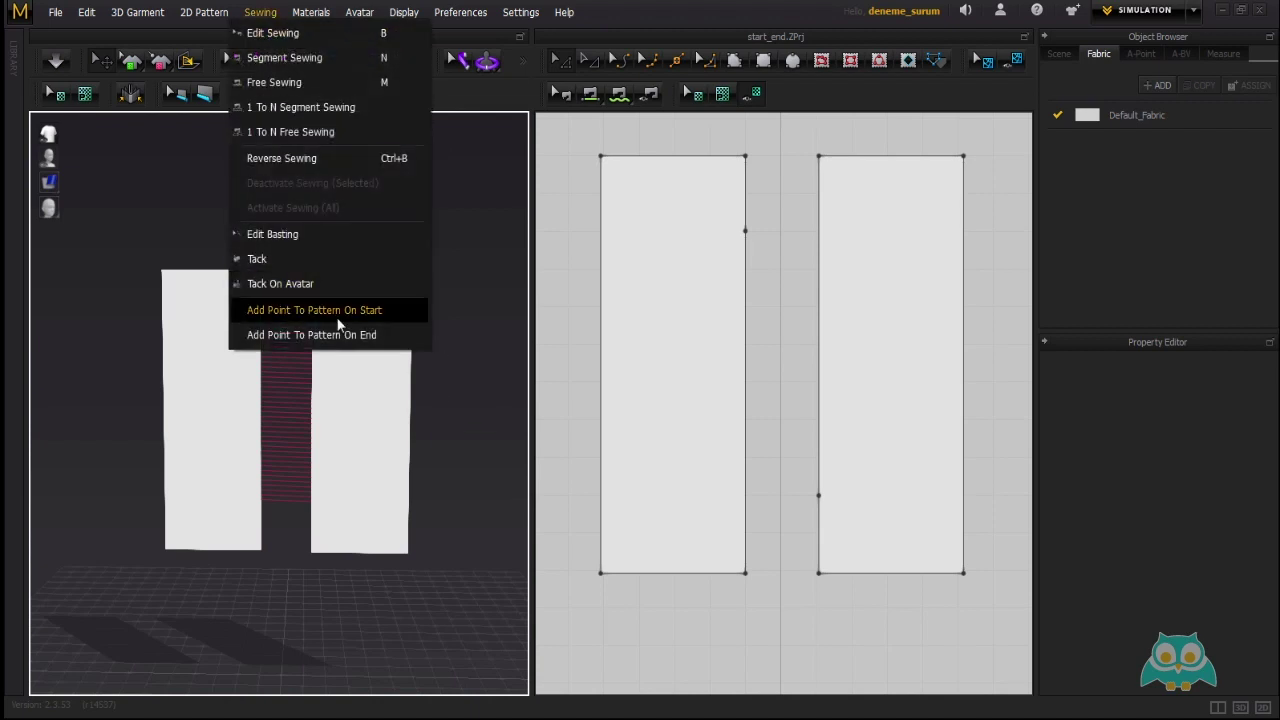
left_click(461, 465)
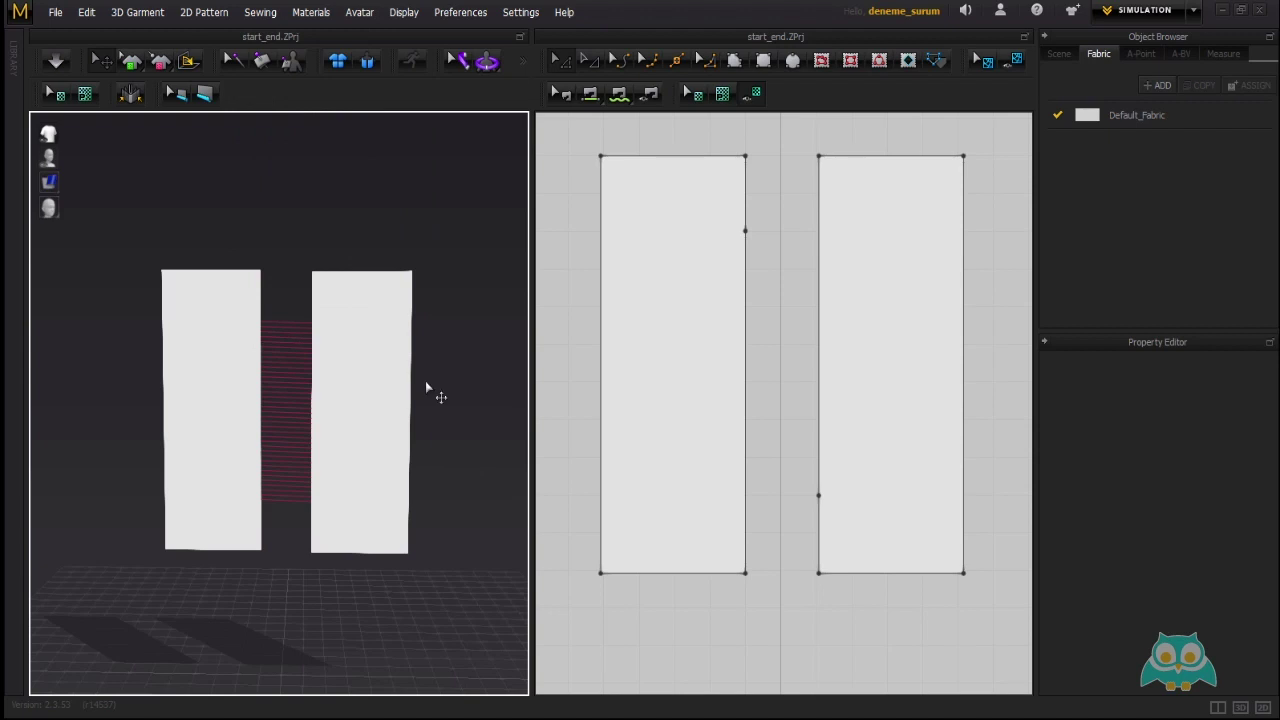
left_click(312, 13)
mouse_move(306, 38)
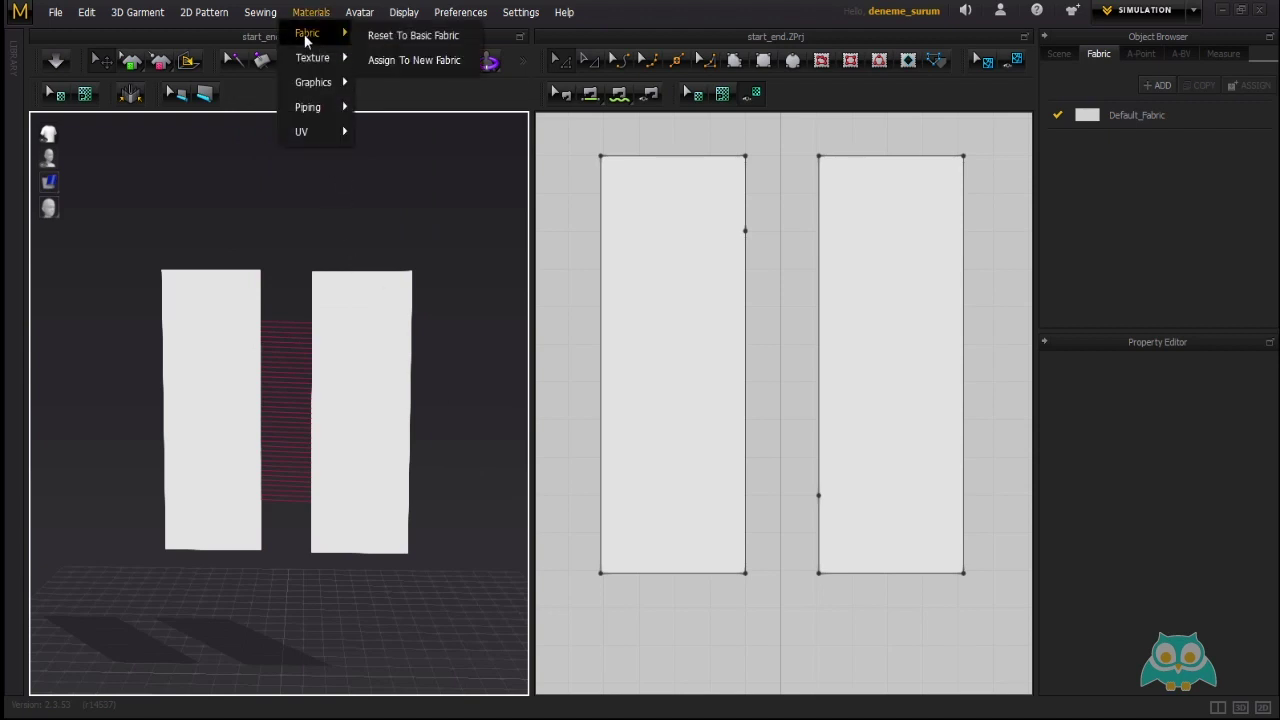
left_click(395, 217)
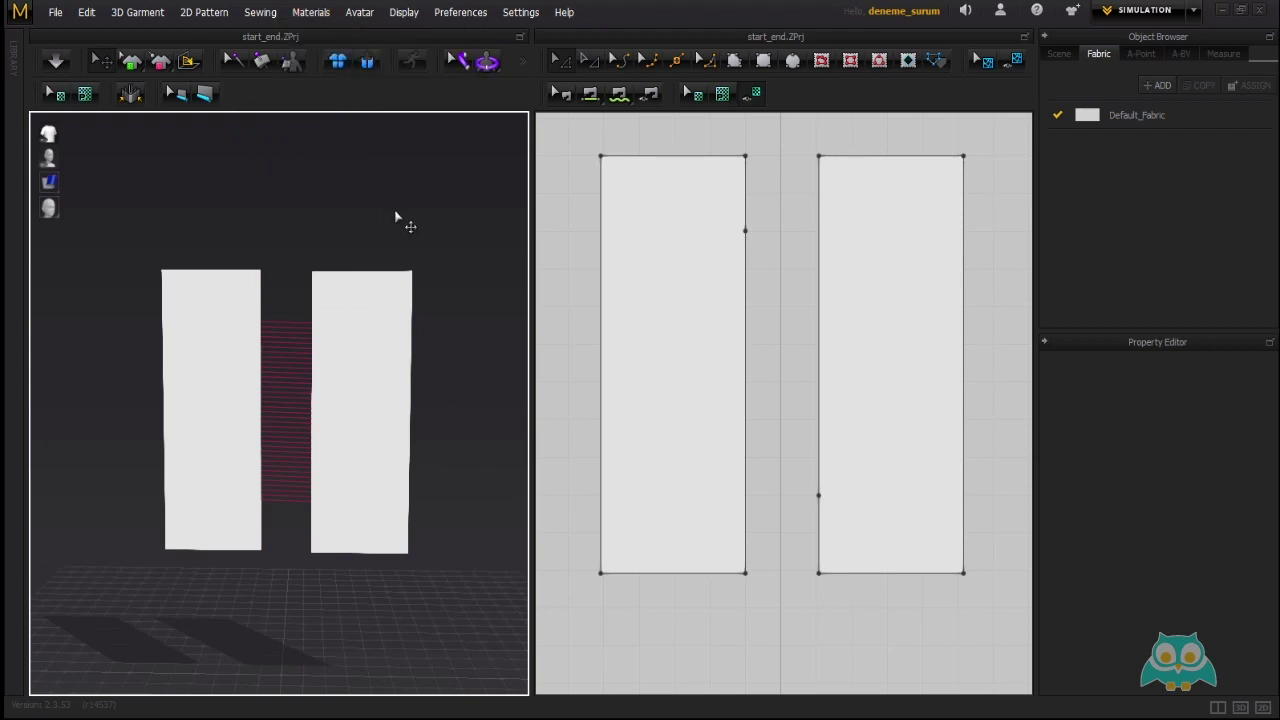